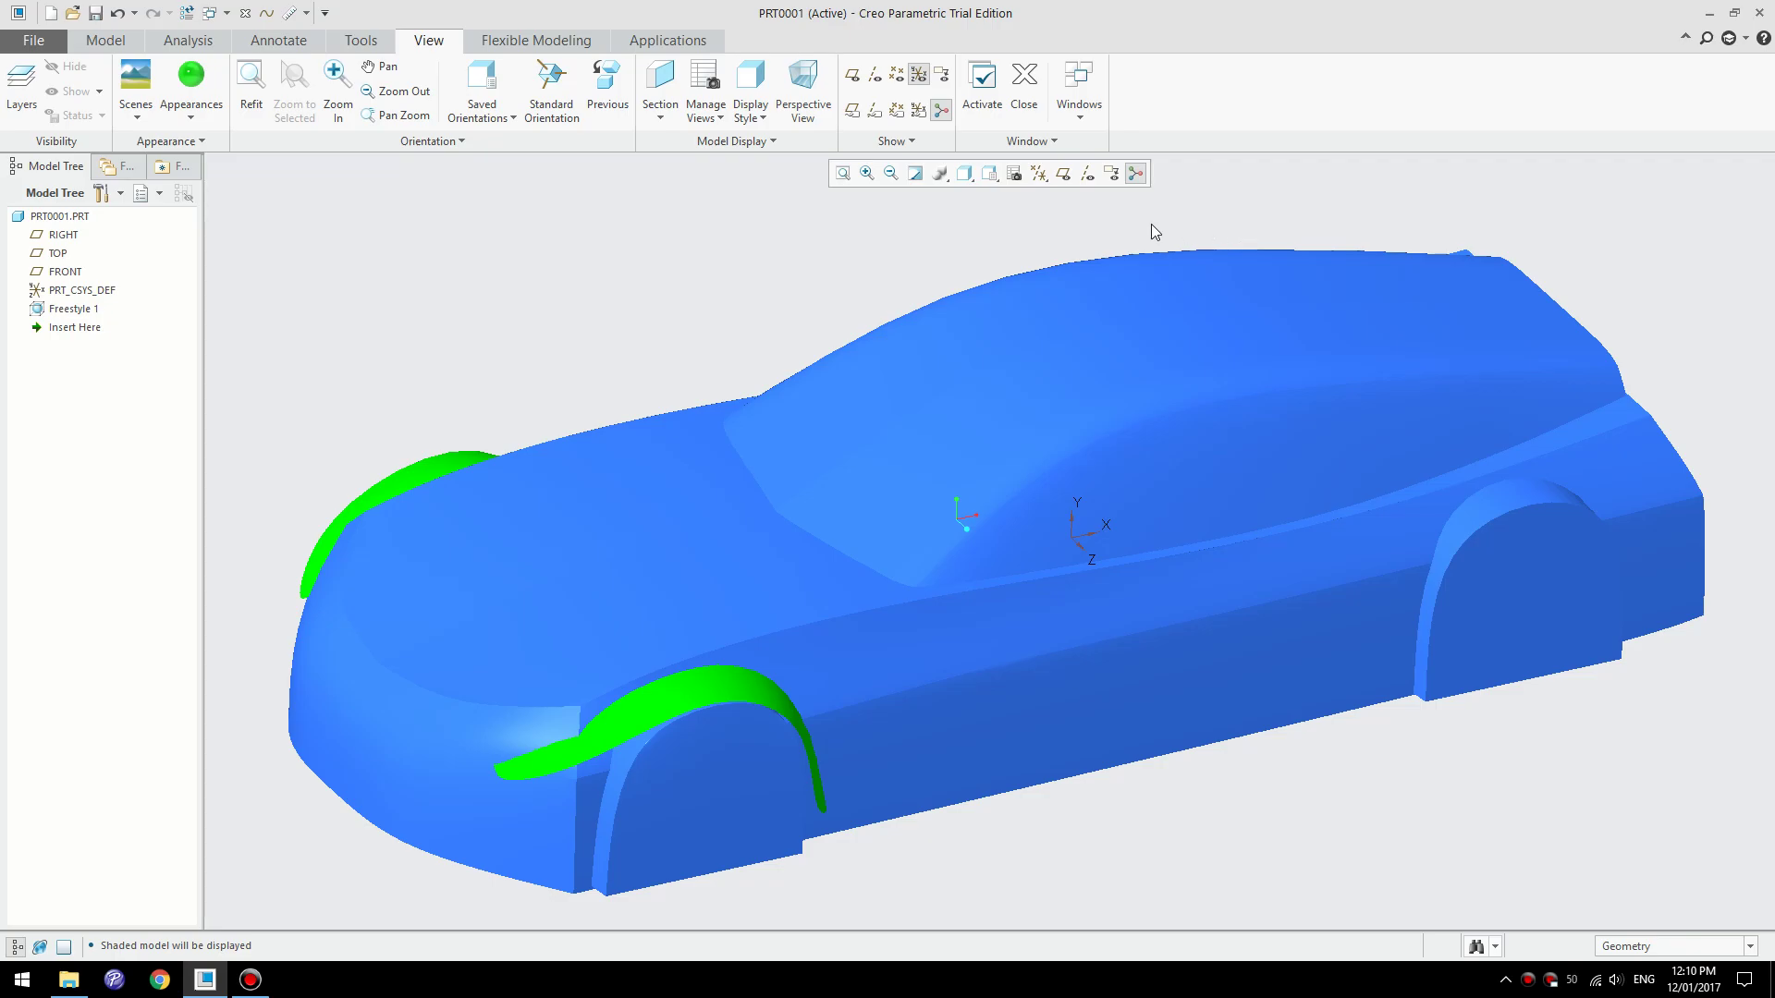
mouse_move(1070, 828)
middle_down()
mouse_move(1147, 833)
mouse_move(1057, 802)
mouse_move(1086, 820)
middle_up()
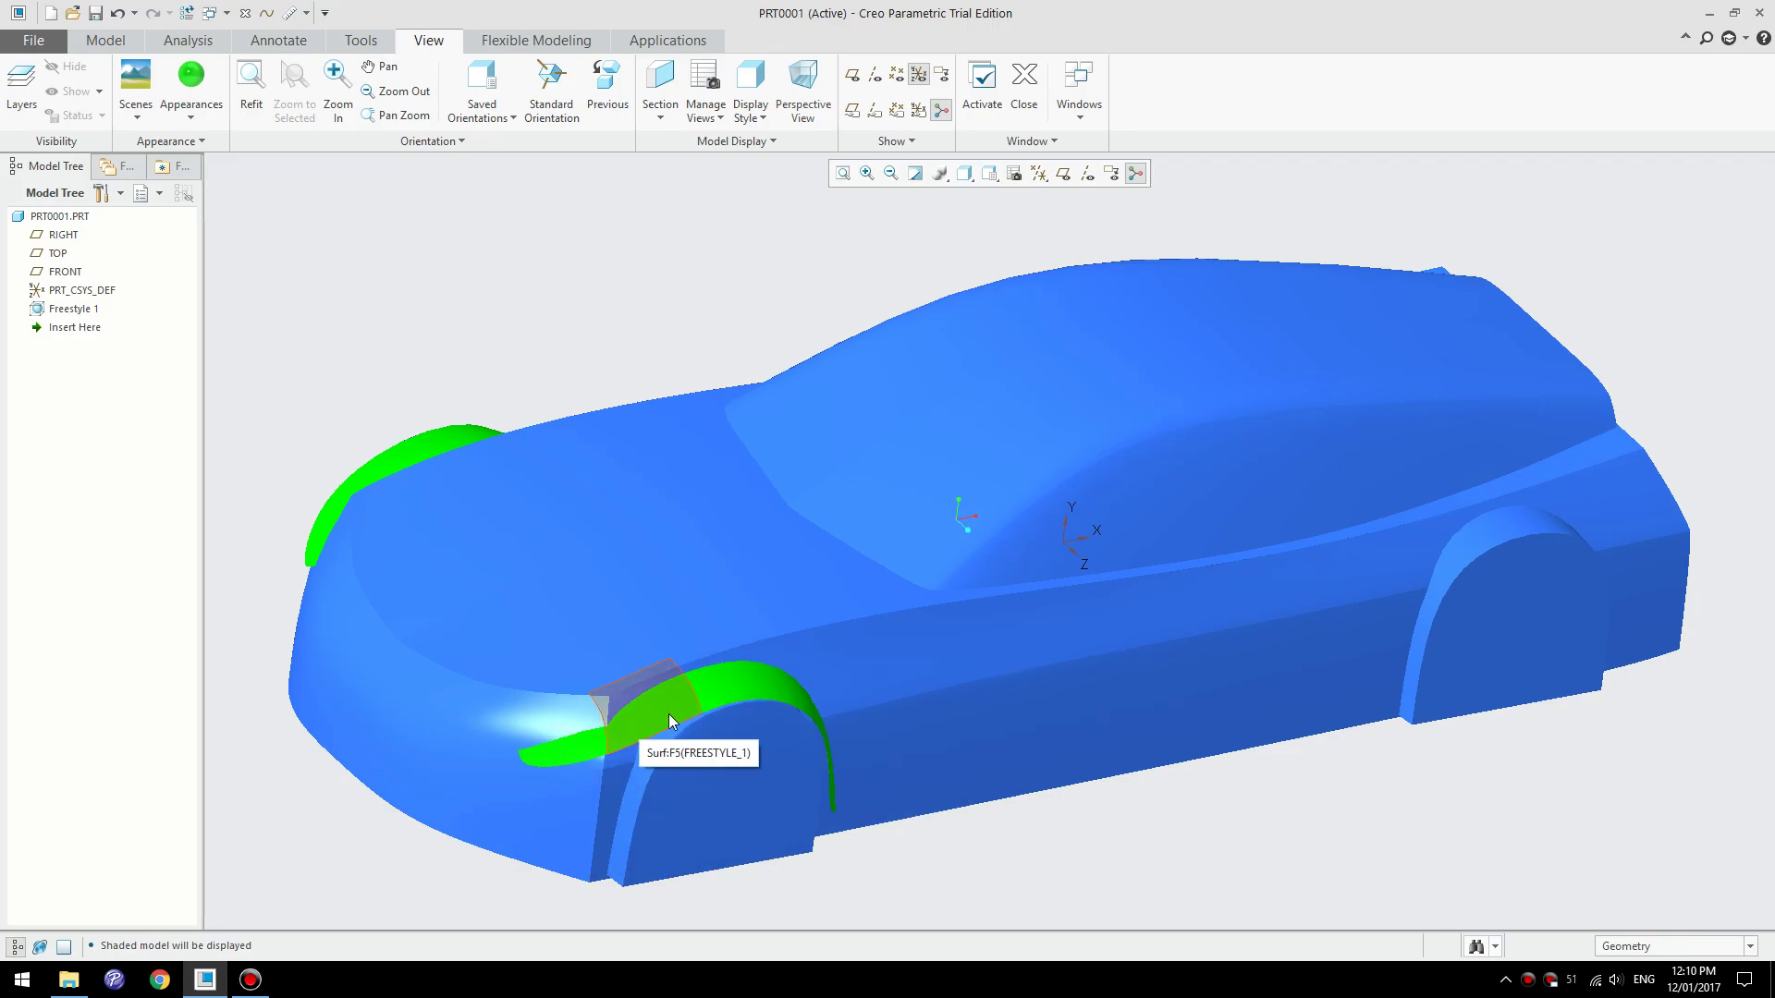
middle_drag(832, 725, 602, 645)
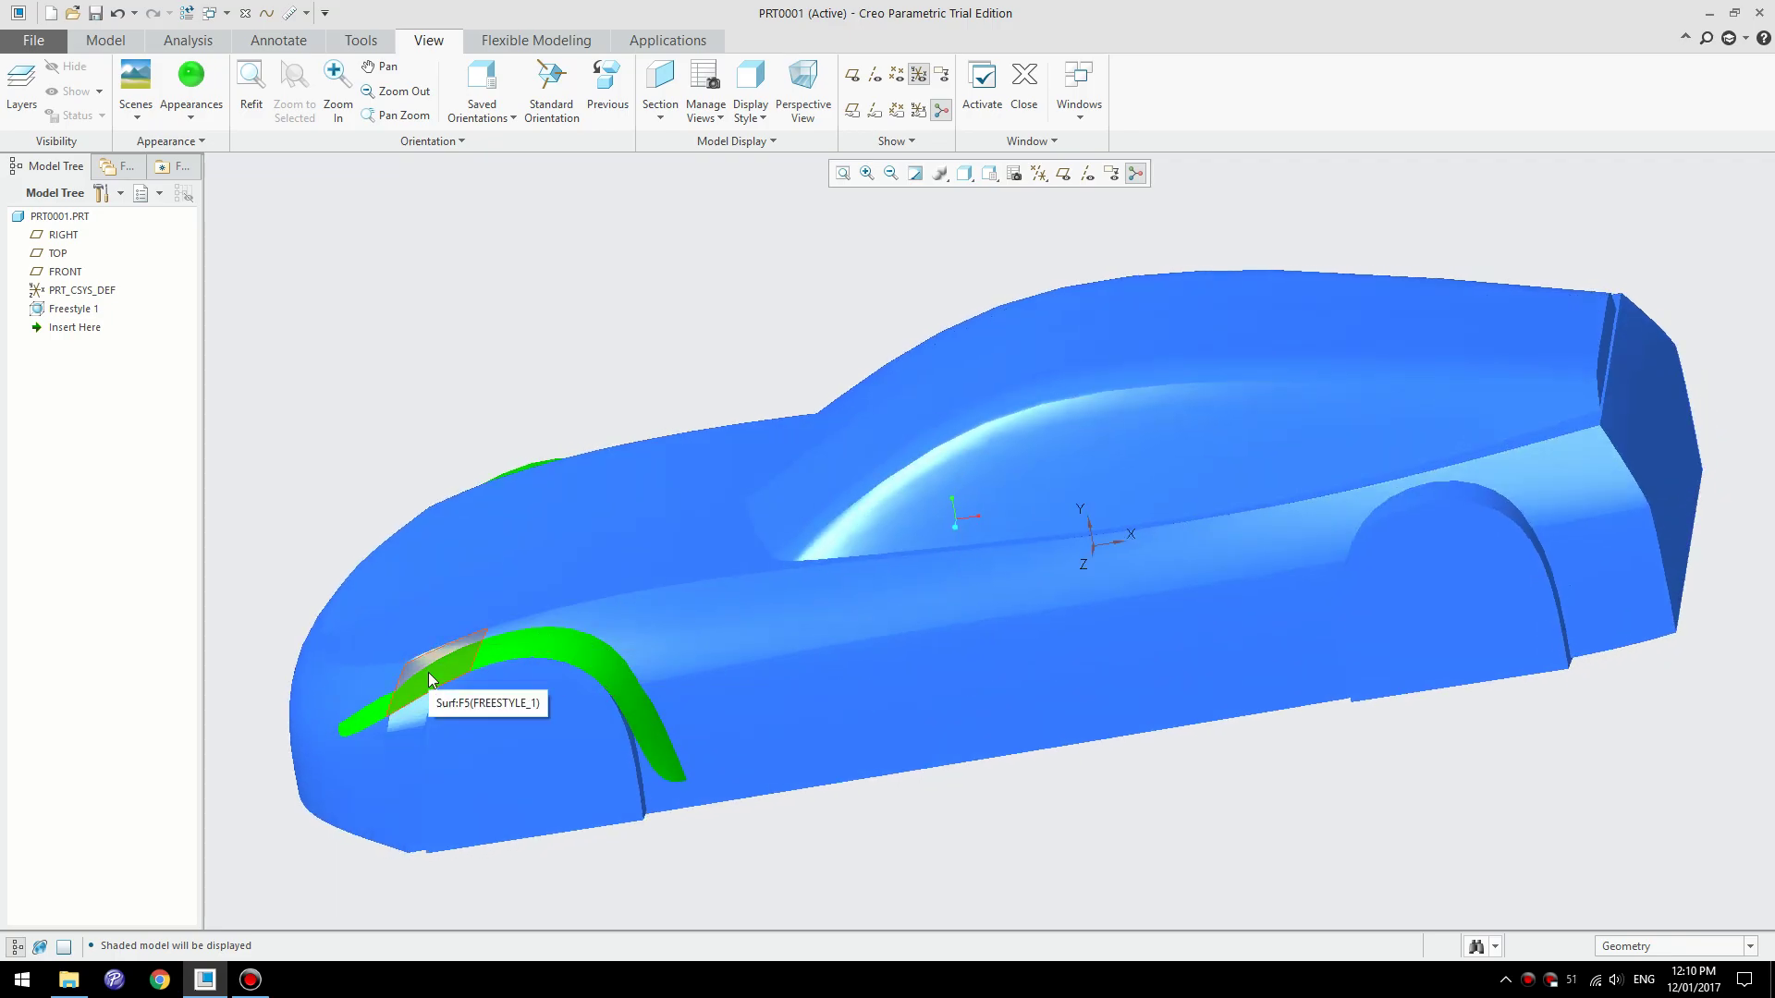
middle_drag(592, 667, 720, 644)
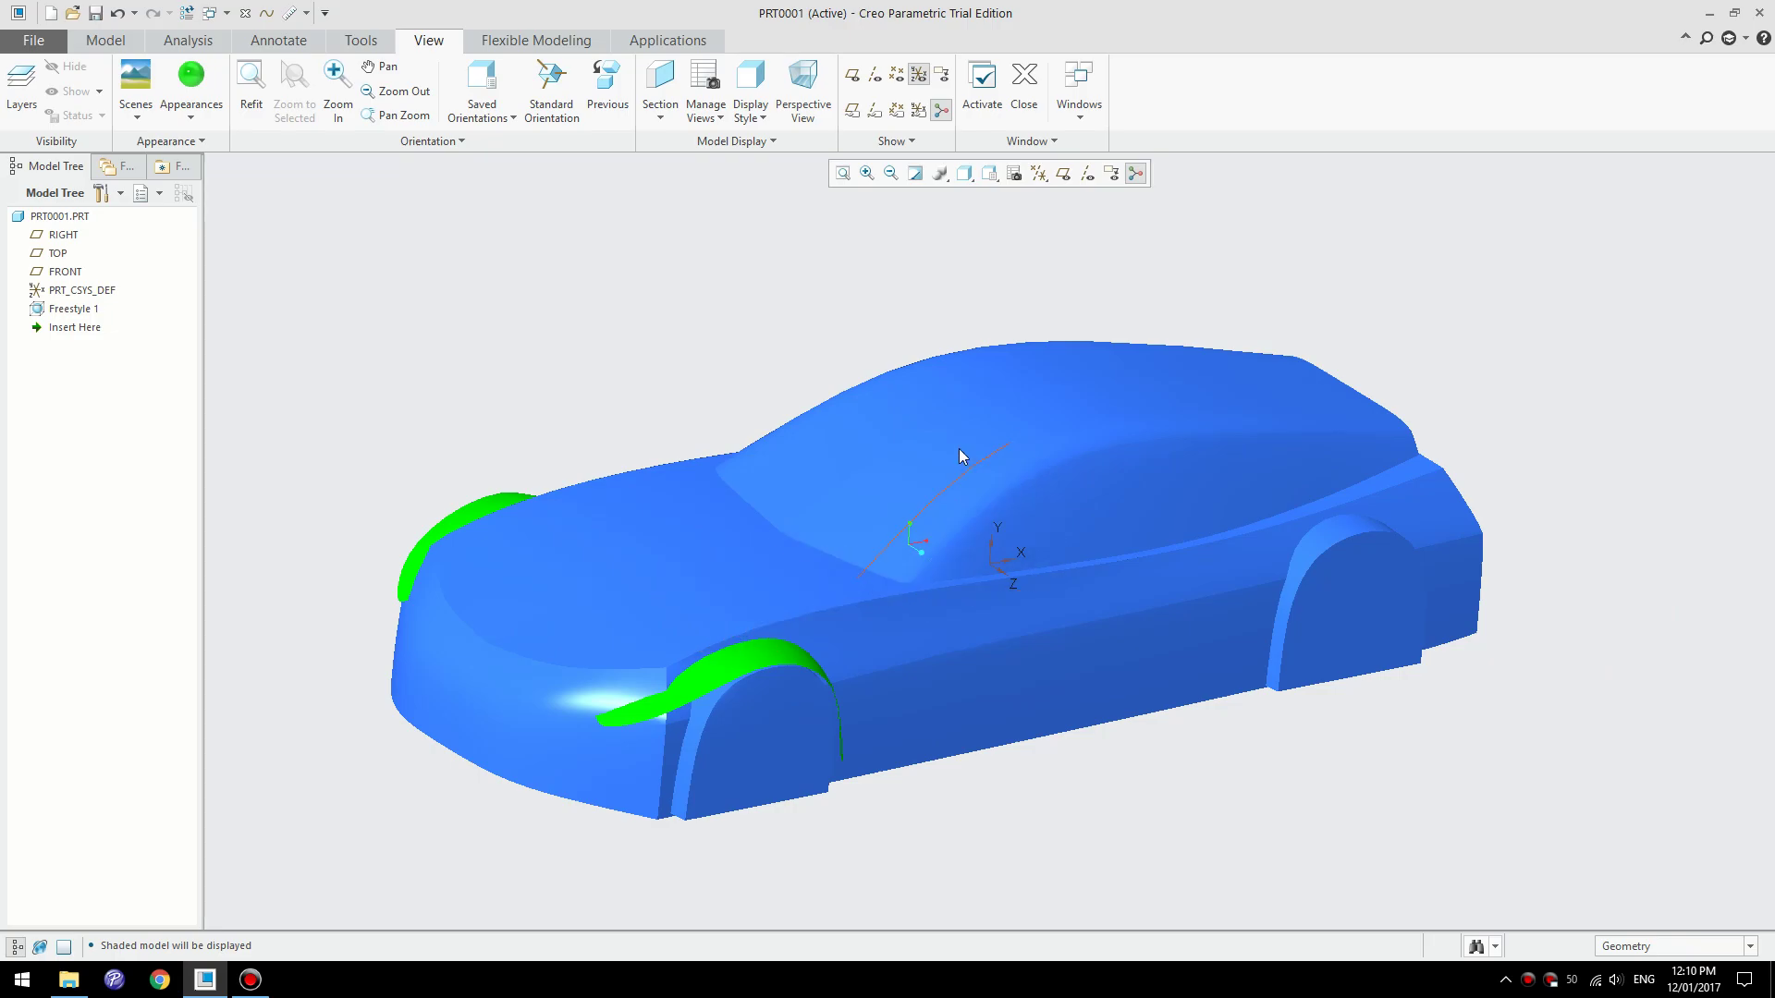
scroll(1017, 453, up, 2)
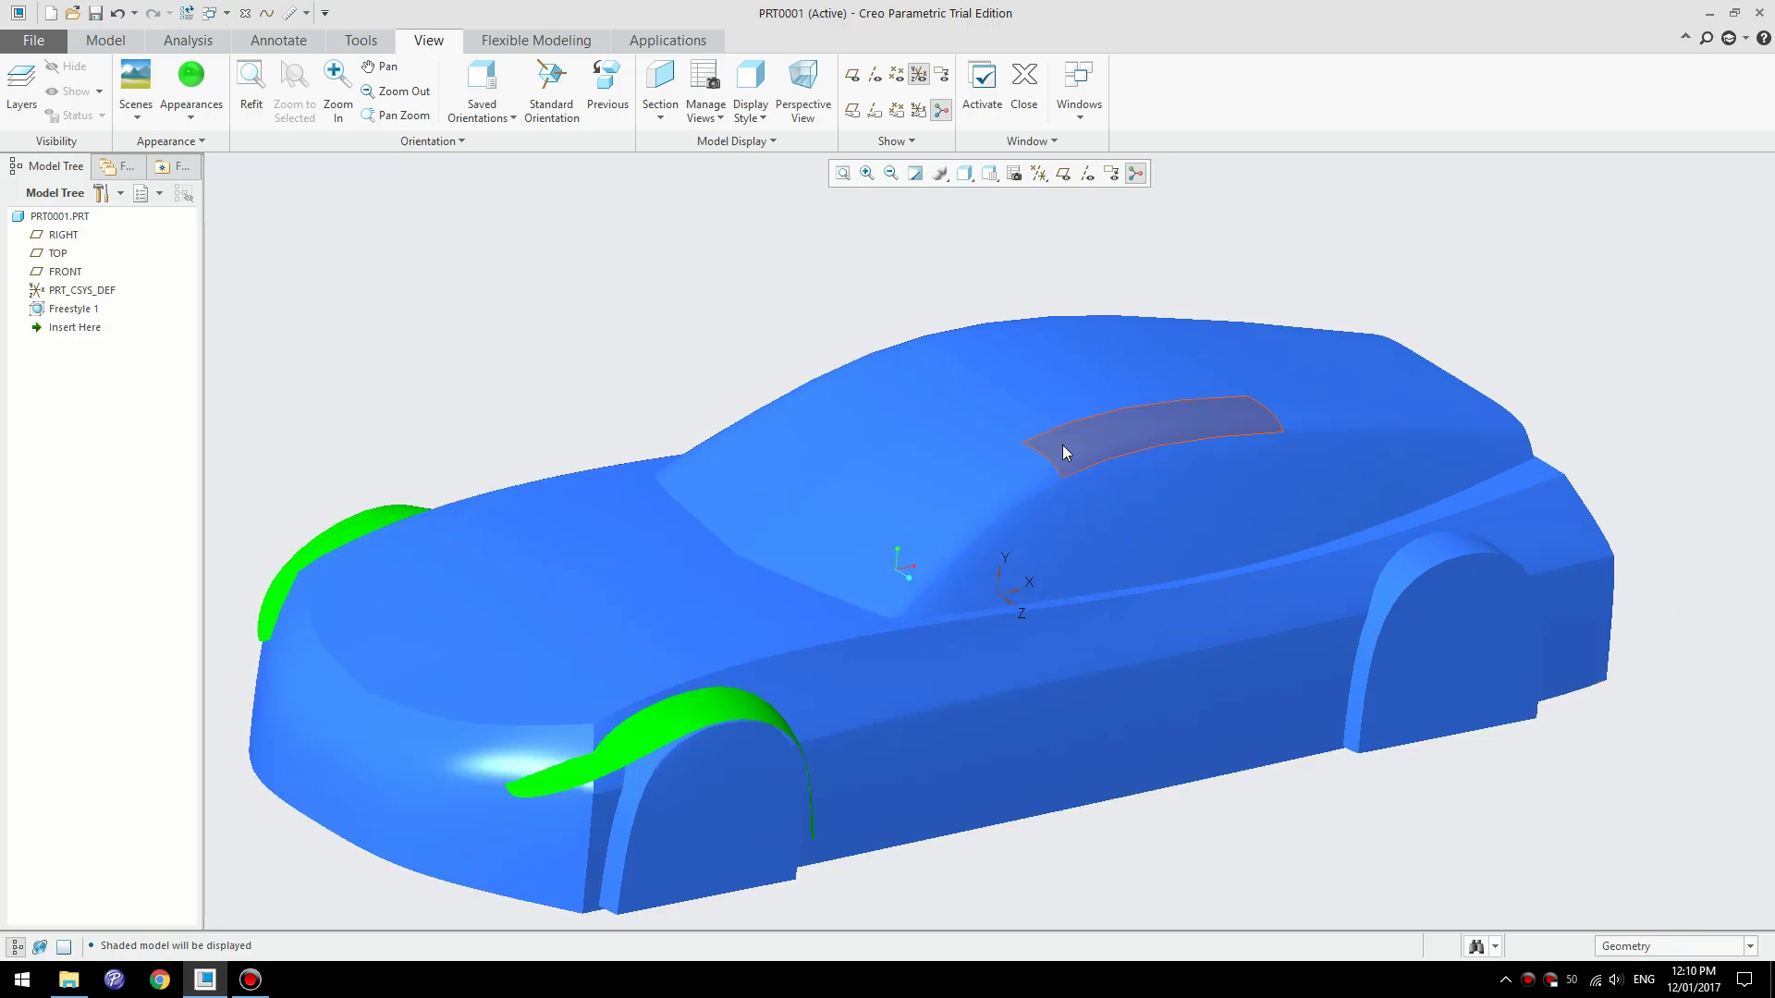
- Create a new solid part from the mmns_part_solid template and display its datum planes
click(50, 13)
click(782, 638)
click(992, 681)
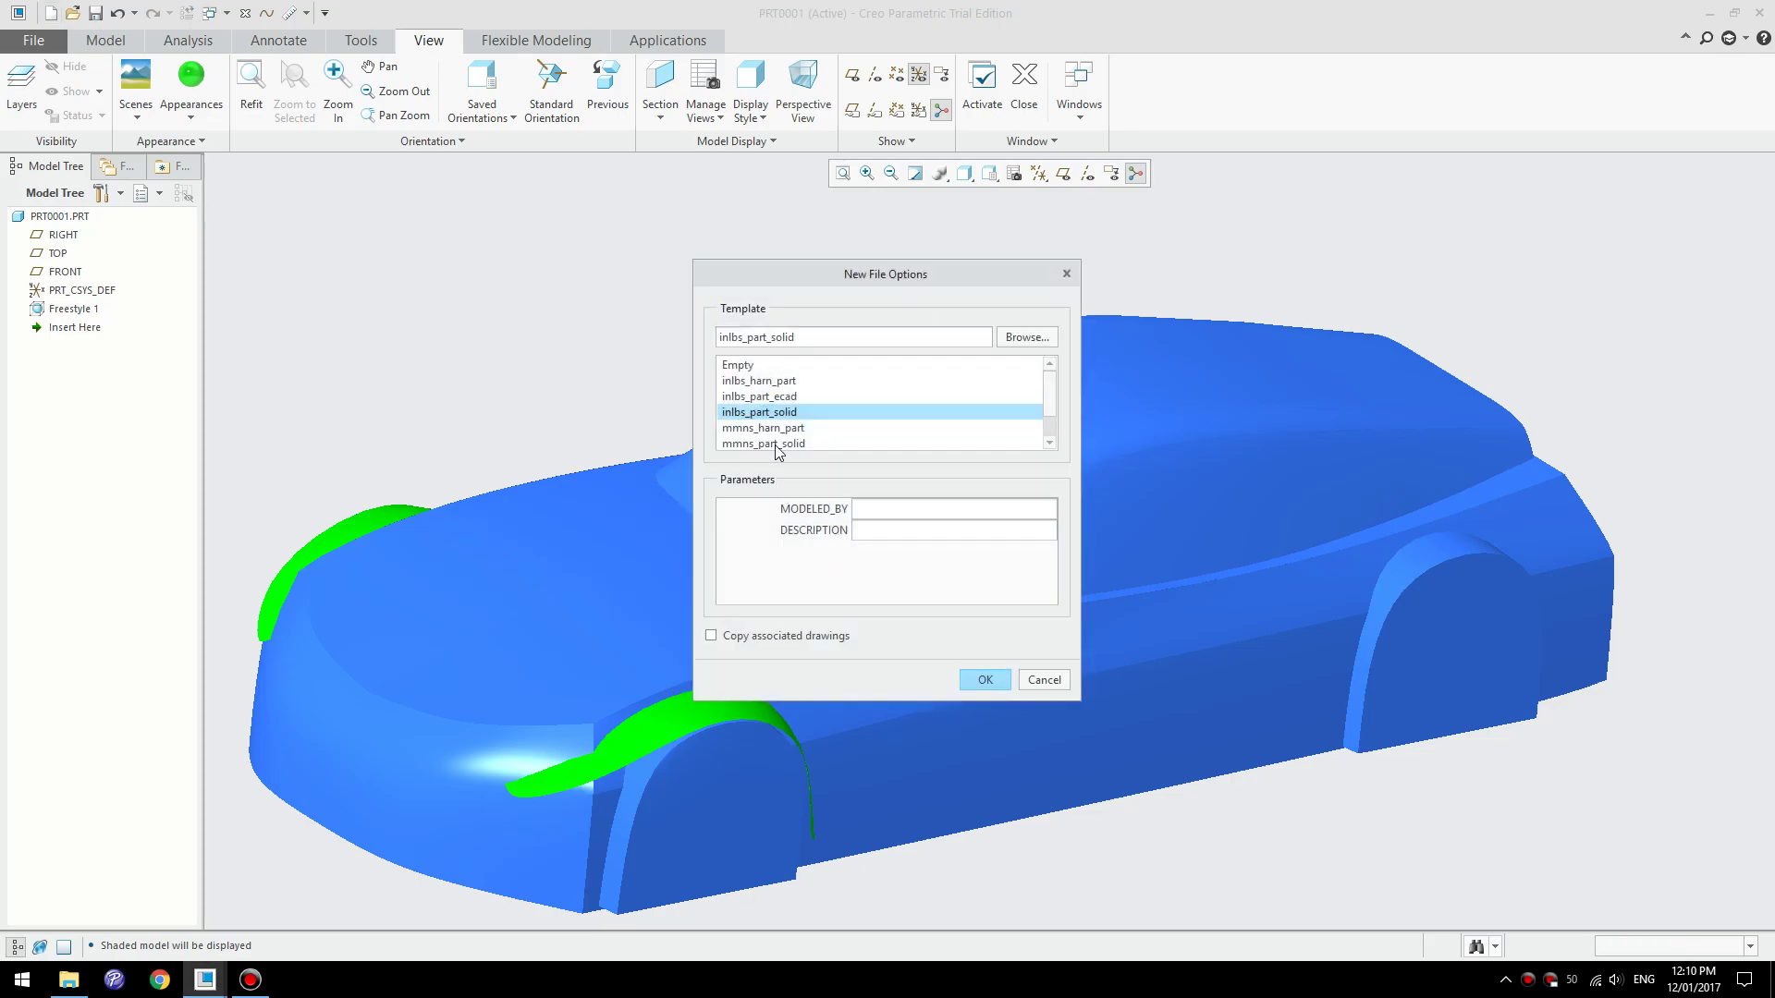
scroll(792, 444, down, 1)
click(786, 414)
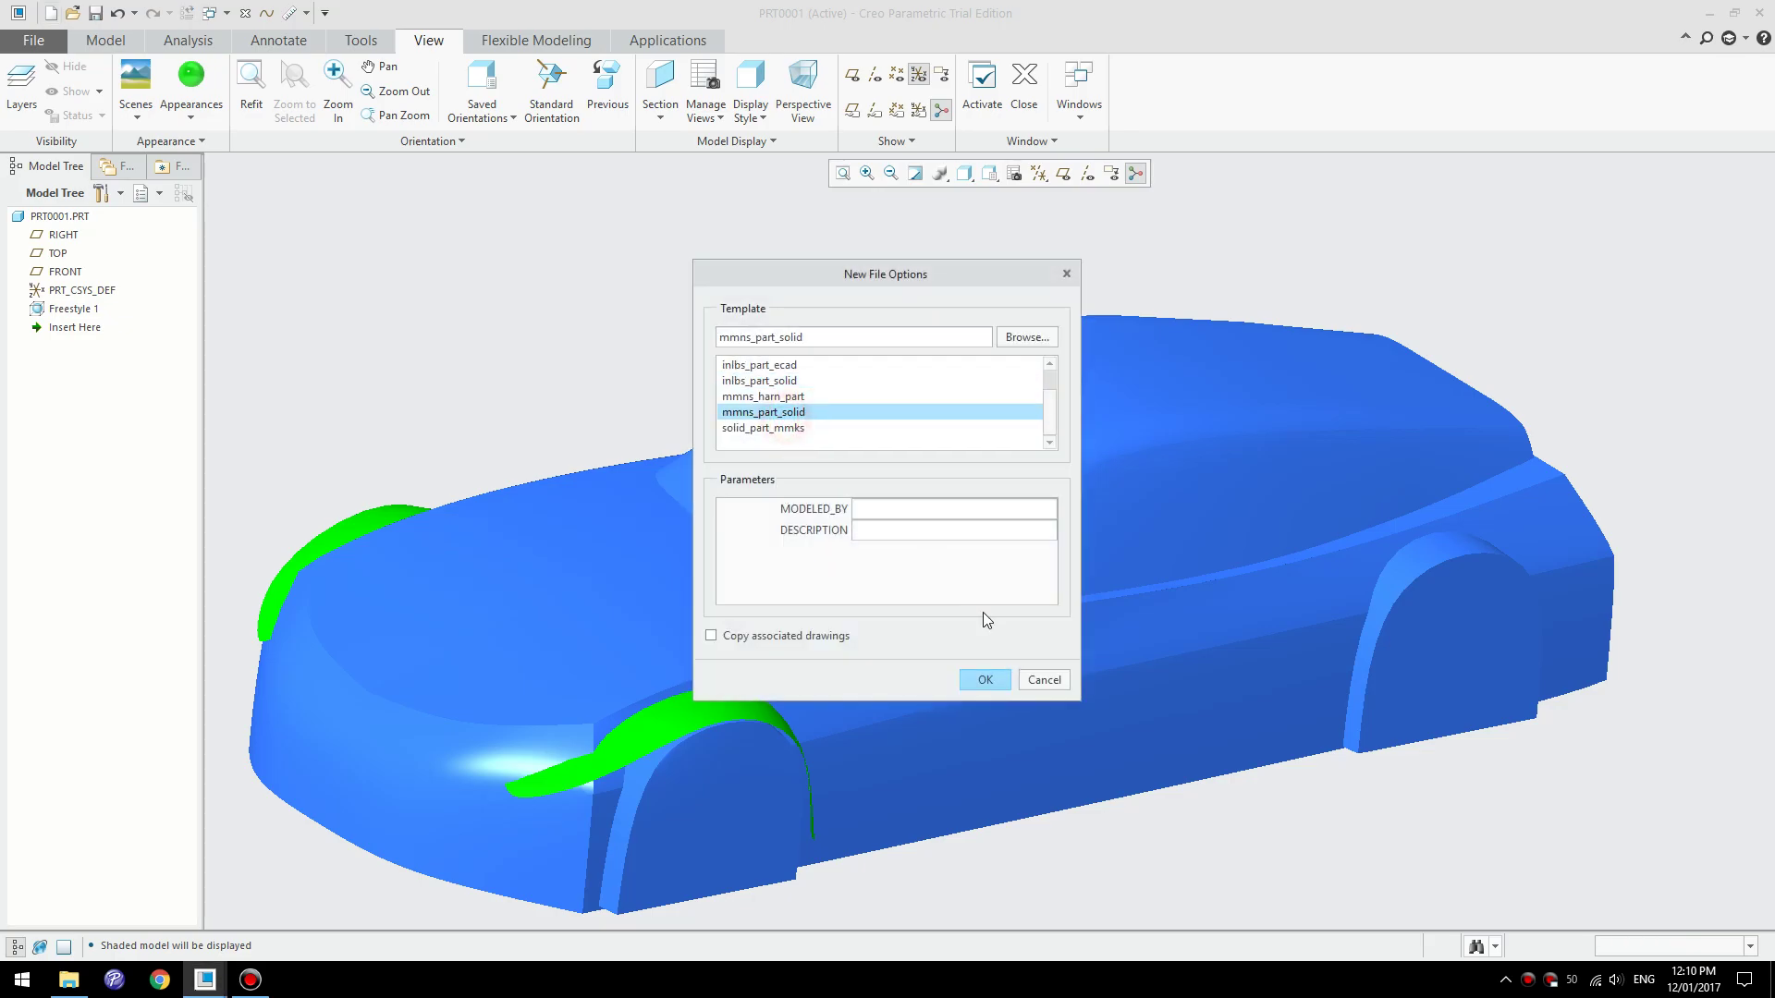
click(985, 682)
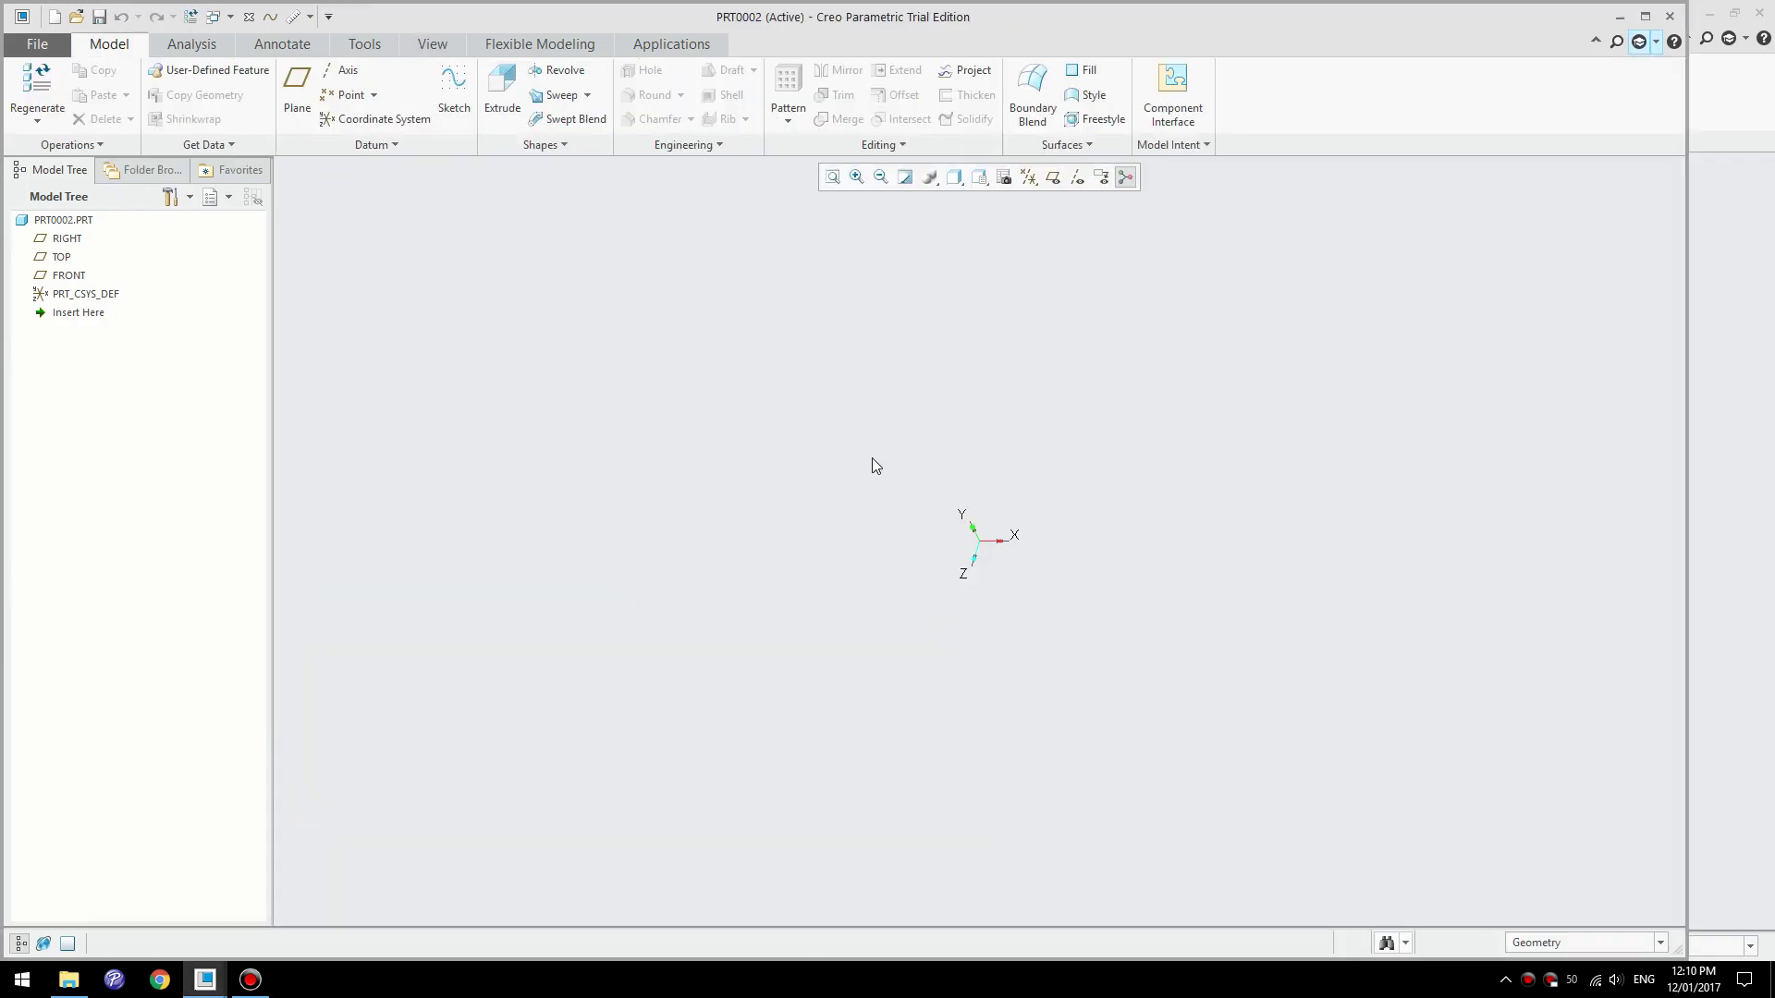
click(1646, 17)
click(1098, 174)
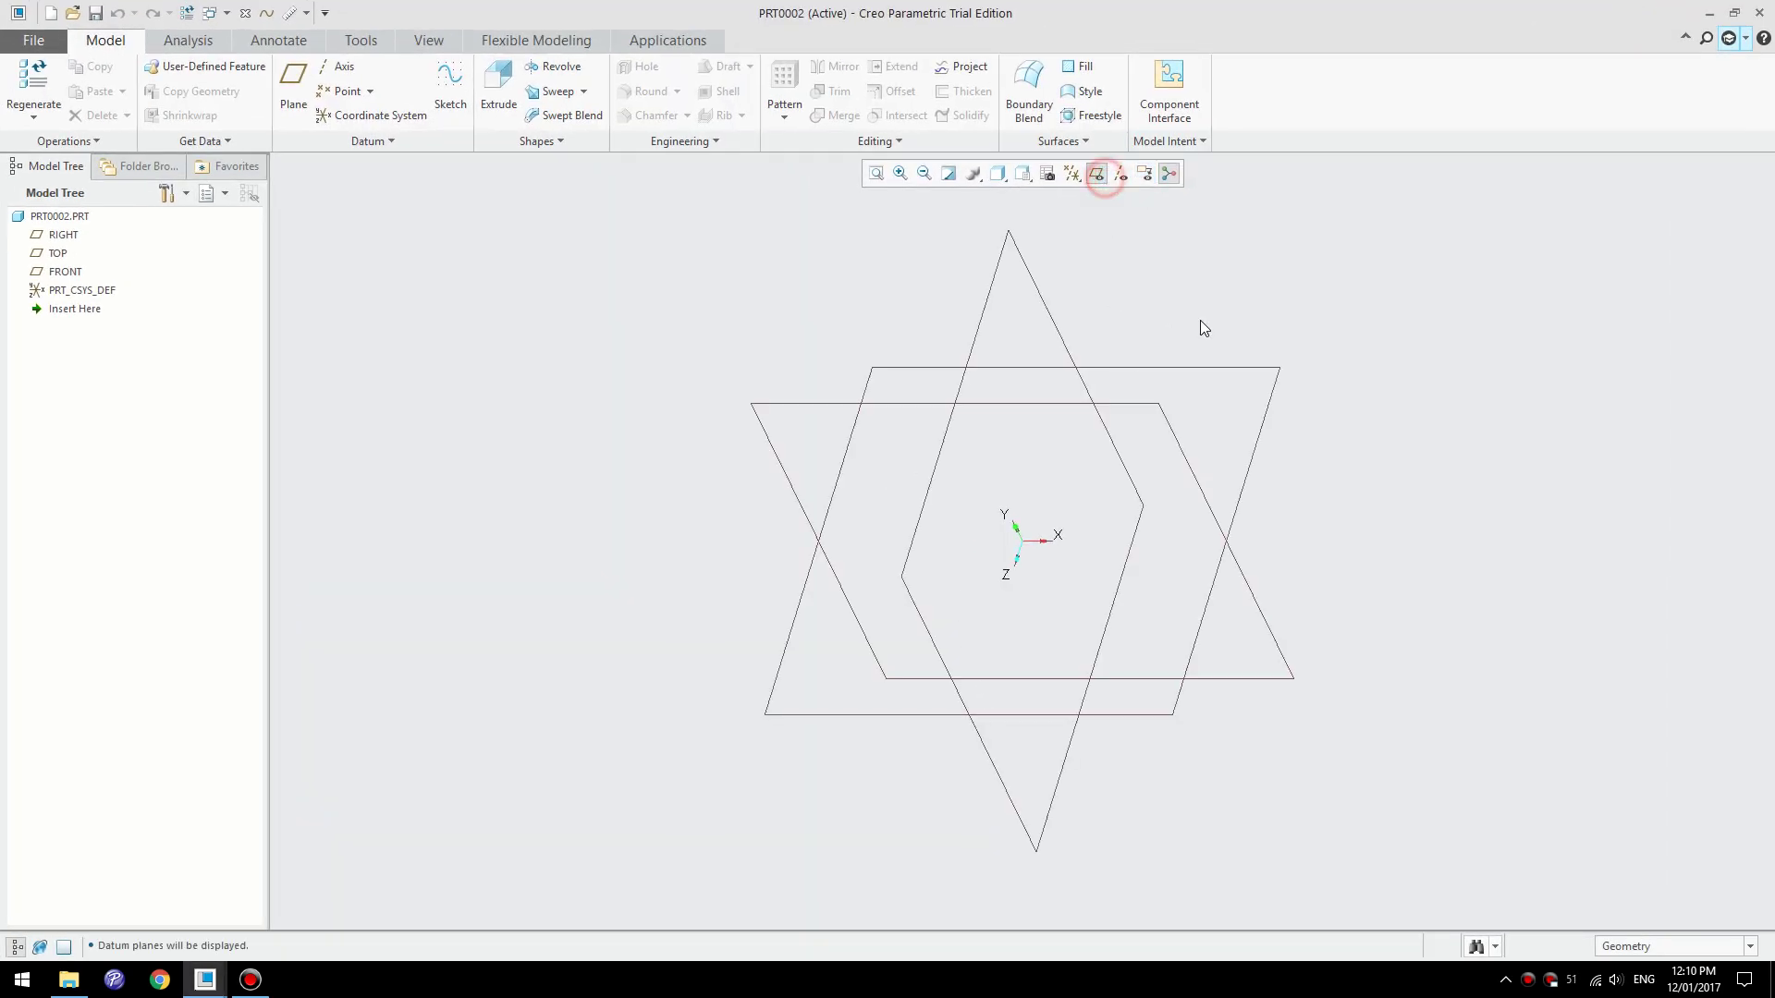
- Start a Freestyle feature and add a closed box primitive as its base shape
click(1101, 116)
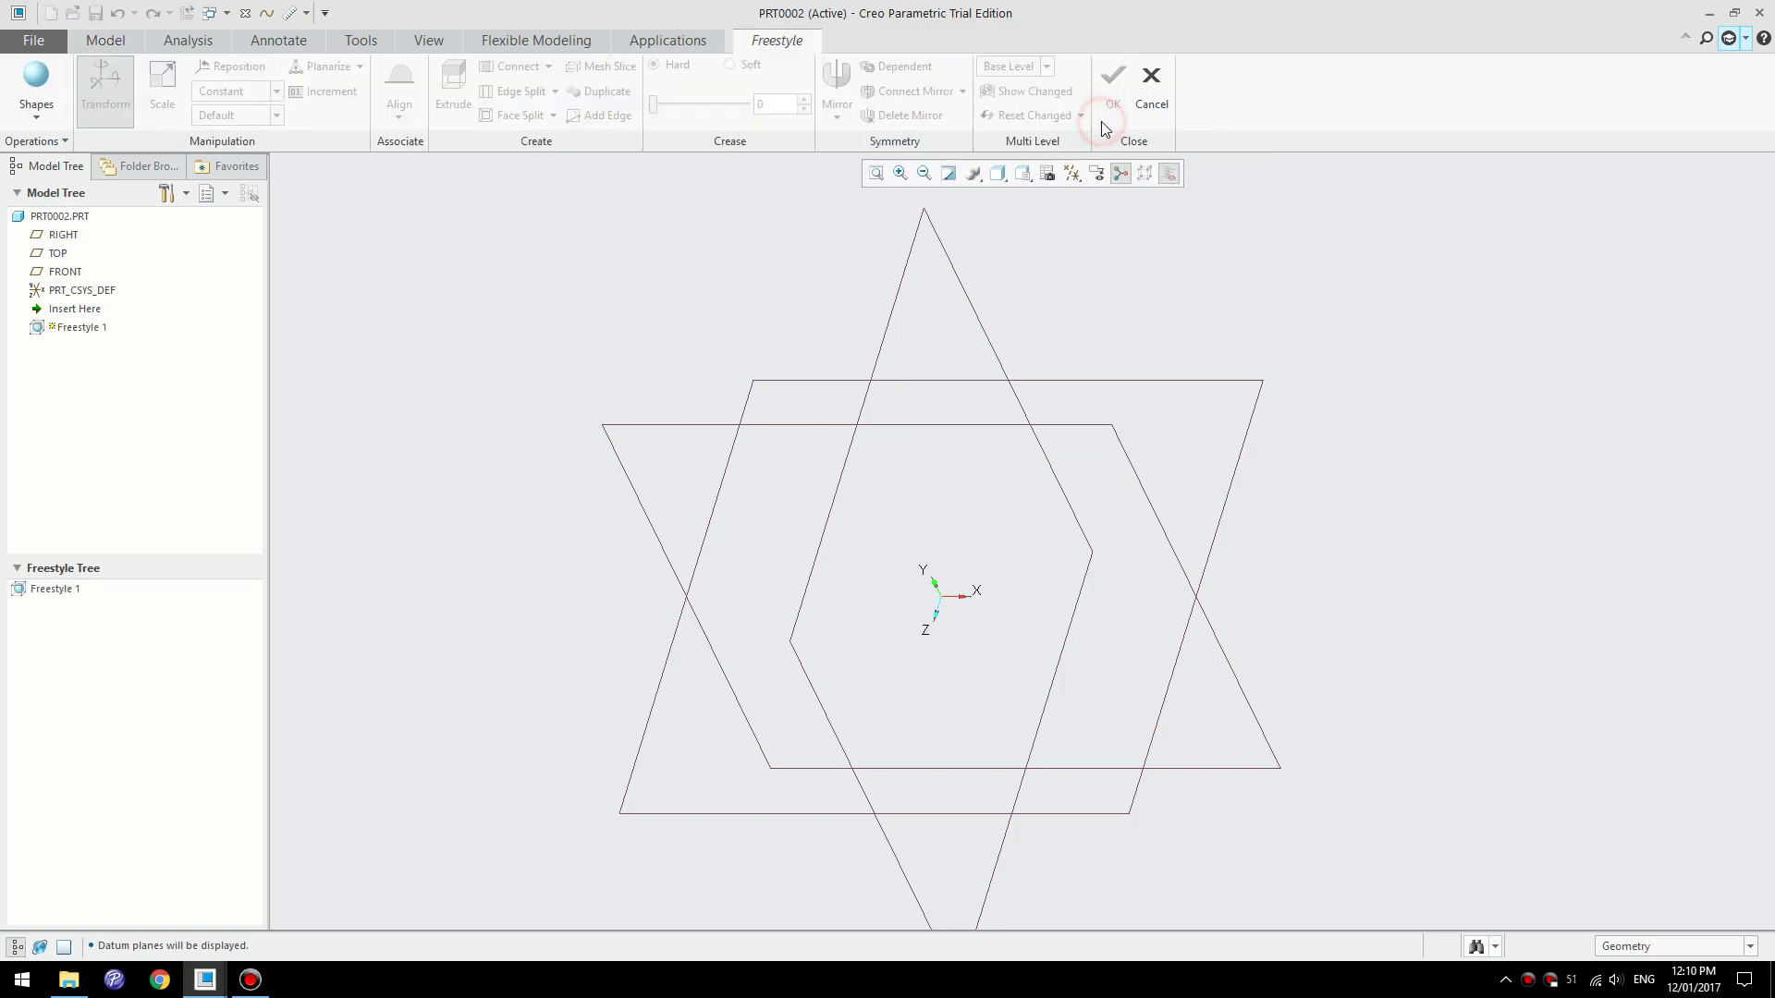
scroll(573, 372, up, 3)
scroll(1123, 298, down, 2)
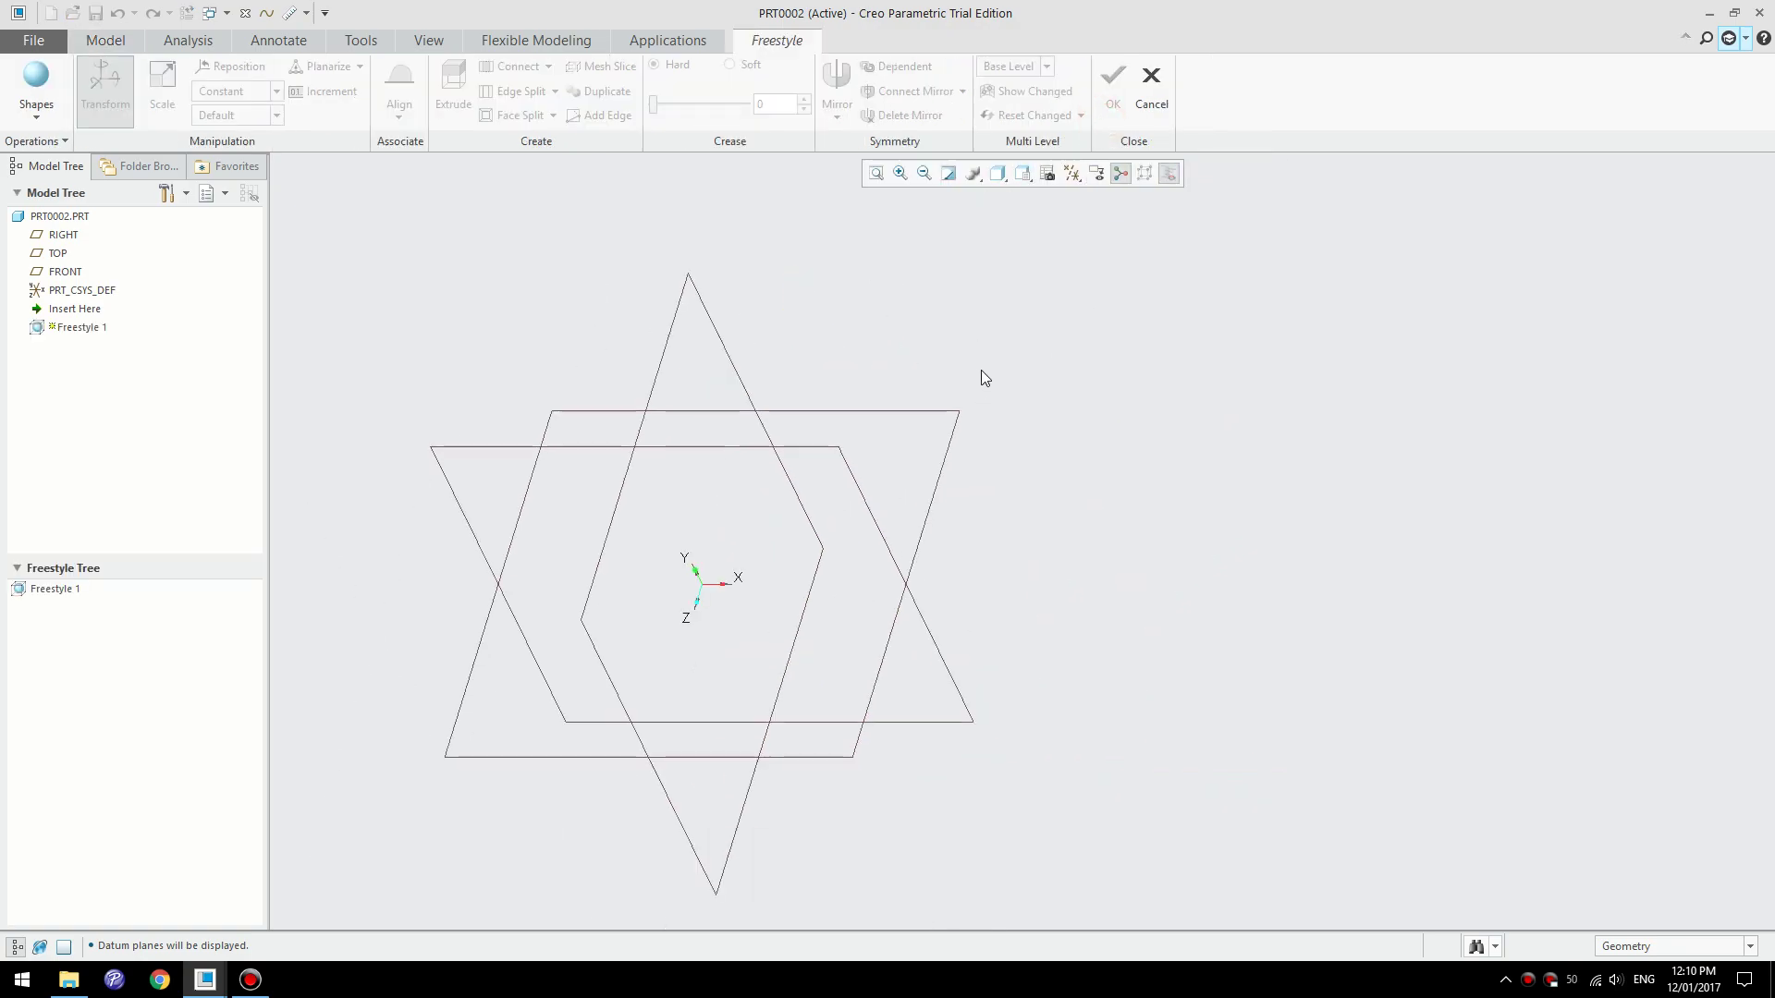
click(33, 111)
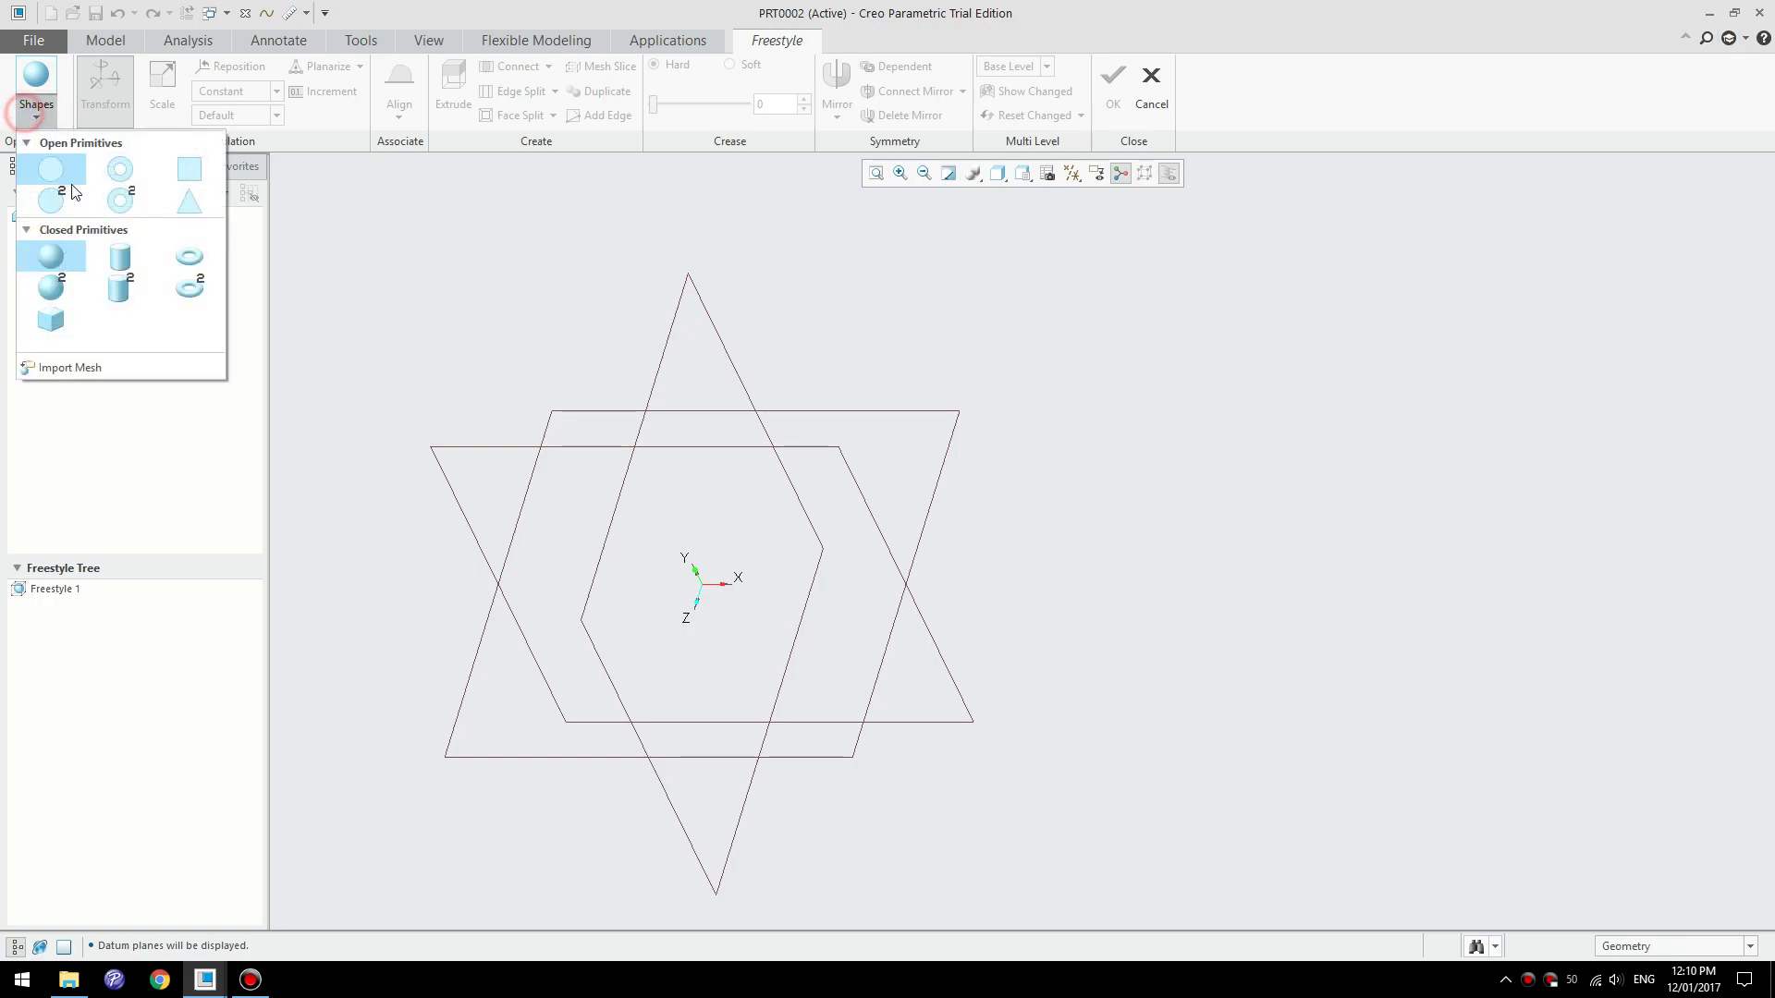
click(64, 326)
- Scale the box down along Y to flatten it, and widen it slightly along Z
scroll(1211, 459, up, 4)
middle_drag(1204, 464, 1042, 421)
scroll(1224, 408, down, 4)
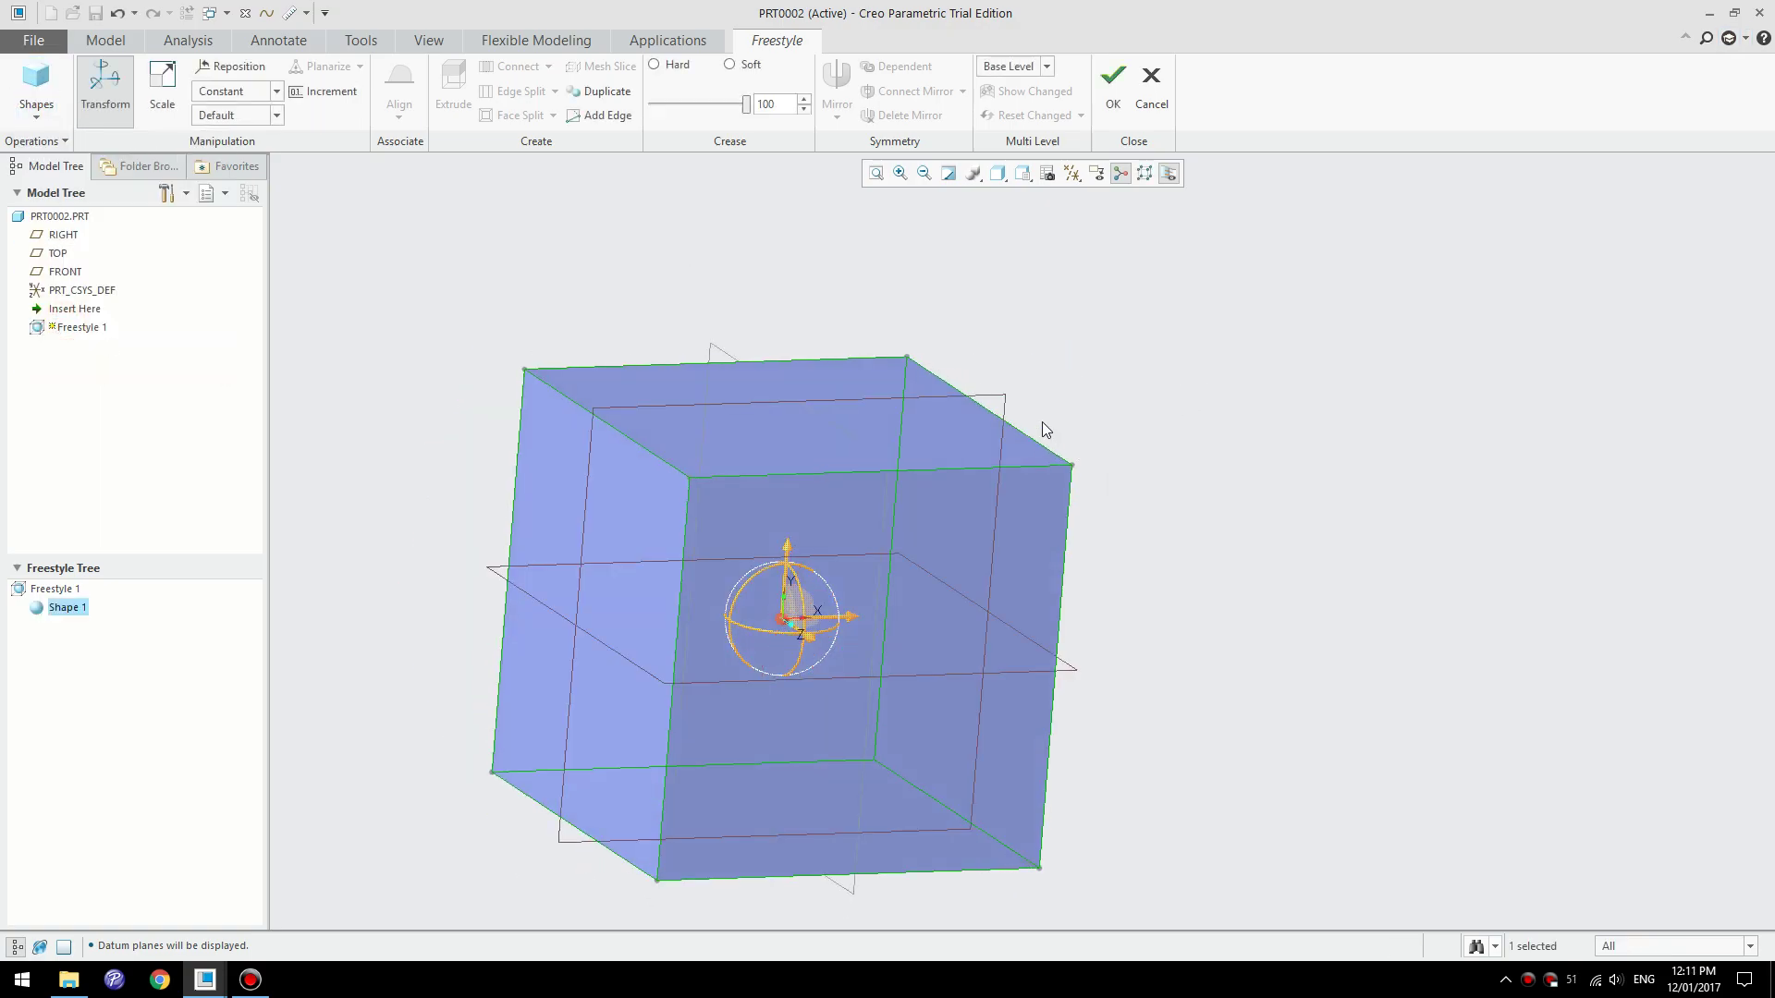
right_click(1135, 362)
click(1104, 400)
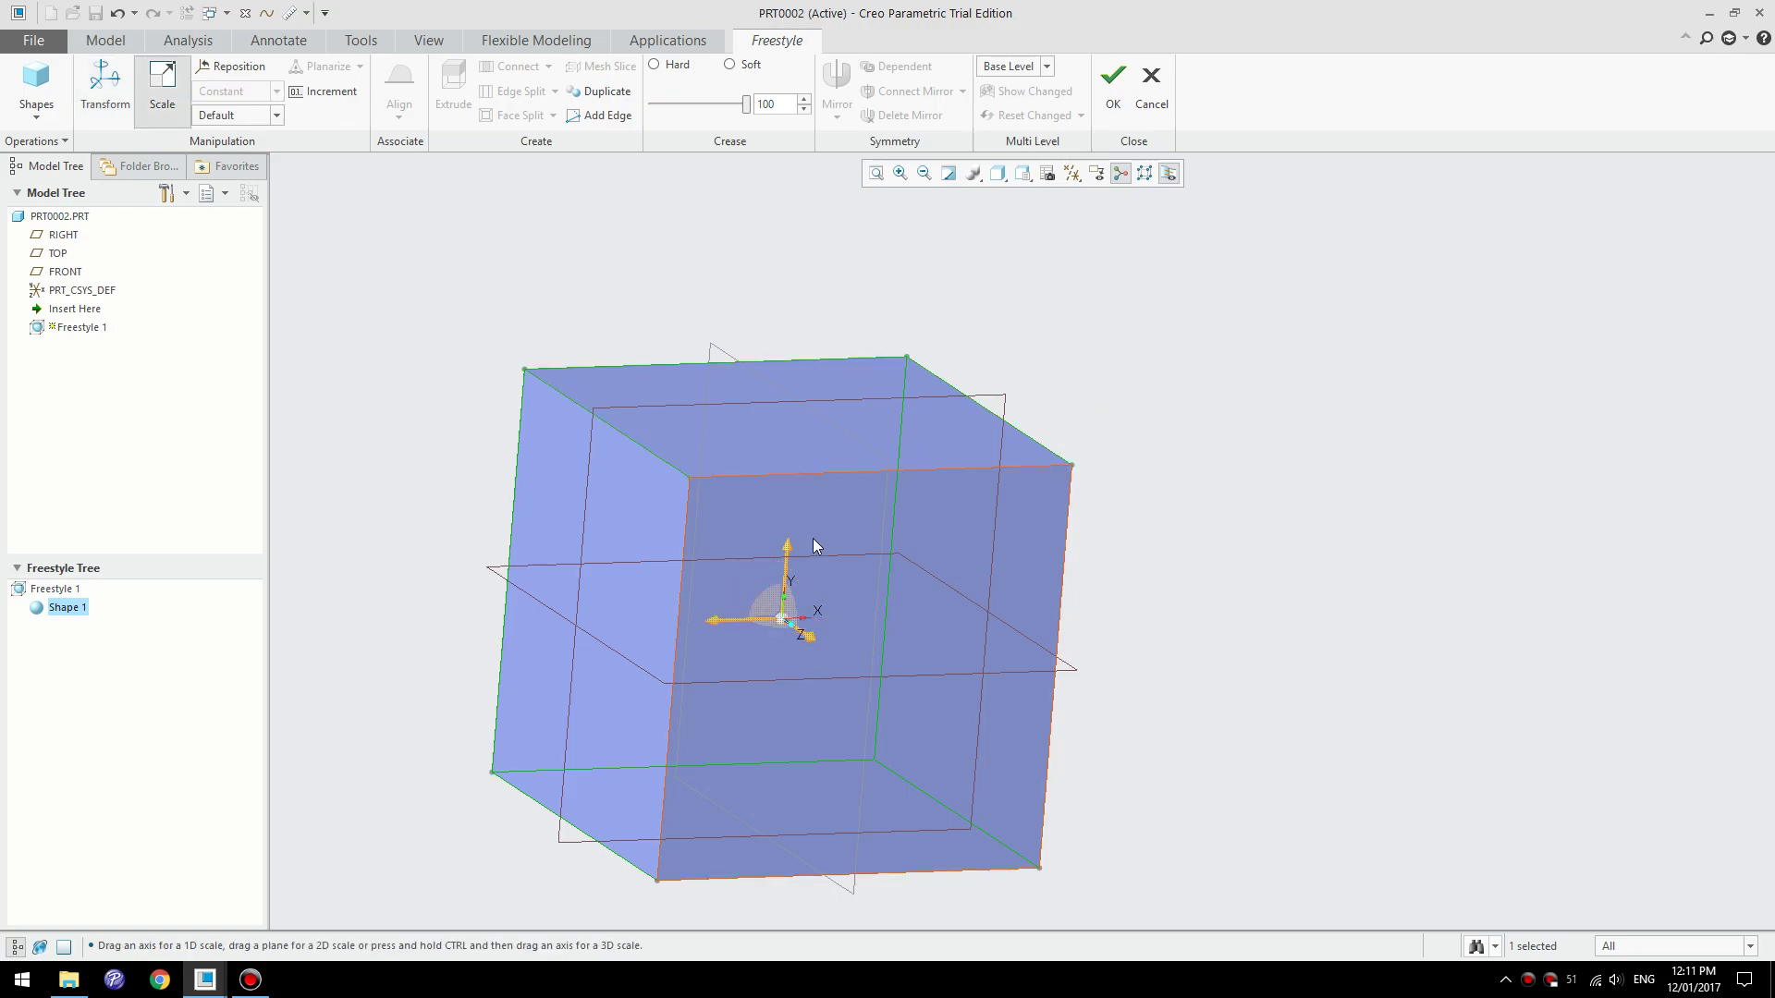
drag(791, 575, 785, 654)
middle_drag(745, 518, 835, 641)
mouse_move(831, 654)
mouse_down()
mouse_move(818, 644)
mouse_move(845, 659)
mouse_up()
- Scale the flattened box up along X to form a long, low block
scroll(1017, 517, up, 2)
middle_drag(1015, 516, 929, 462)
right_click(841, 405)
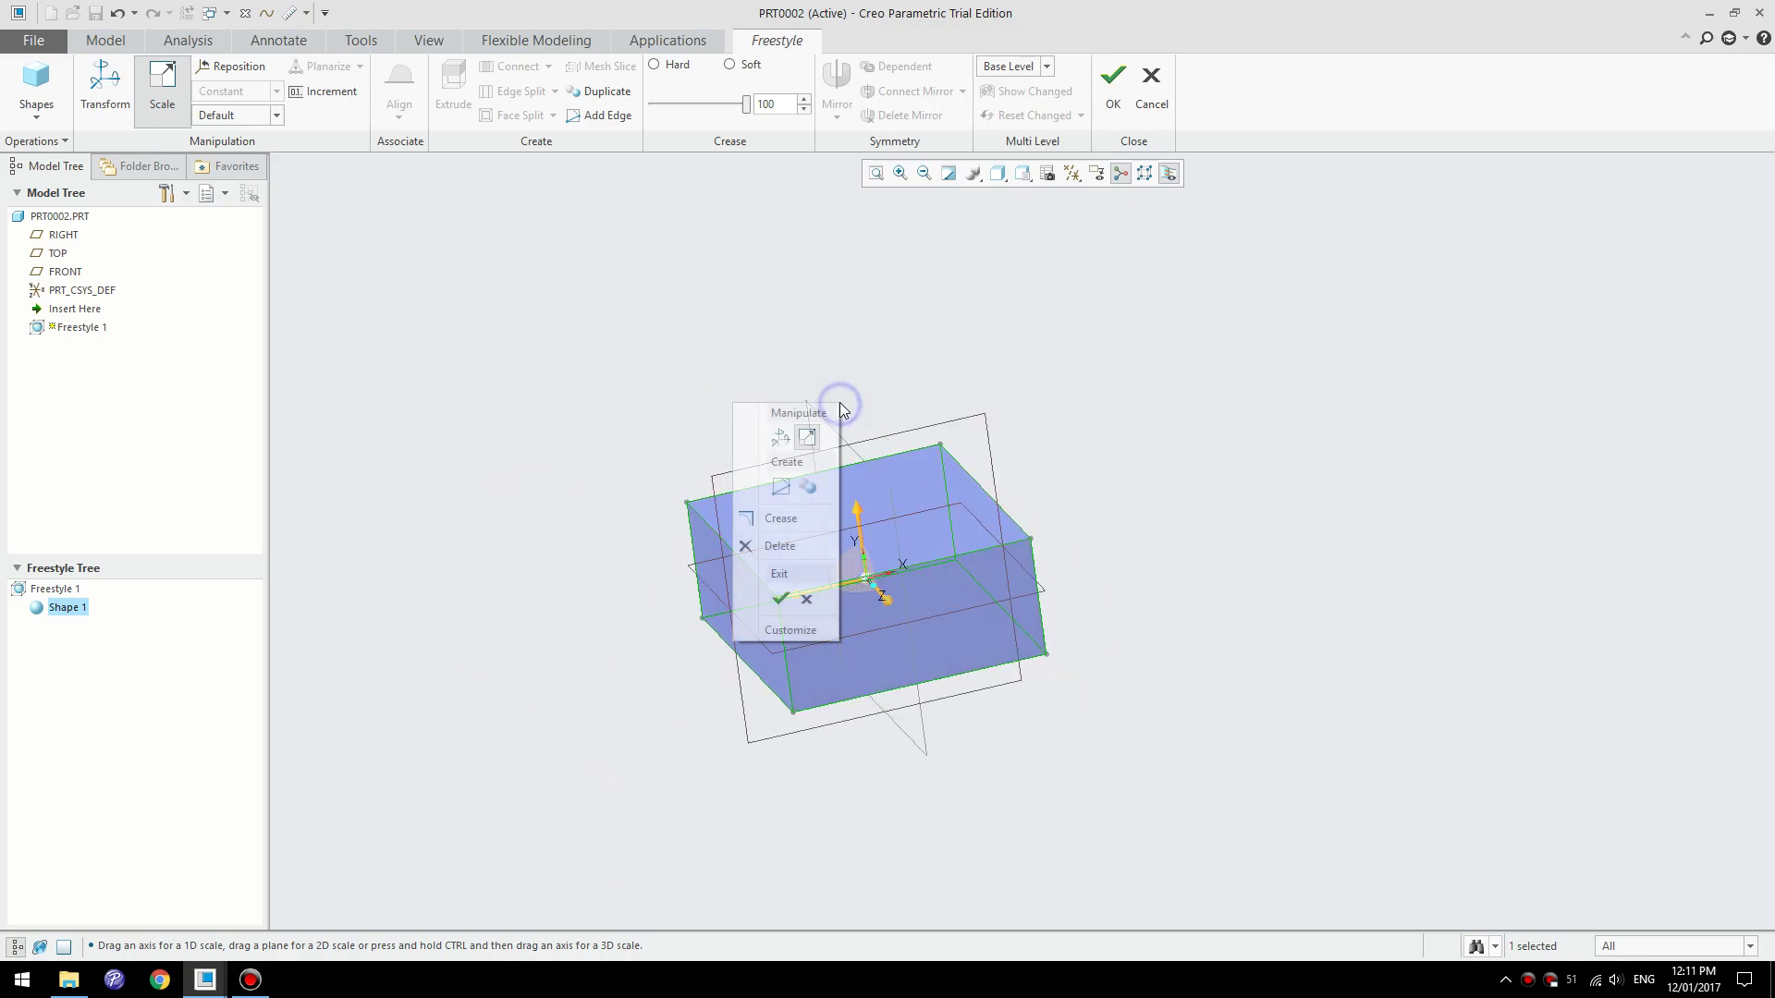
click(804, 441)
drag(797, 597, 678, 646)
middle_drag(774, 530, 836, 554)
scroll(849, 464, up, 3)
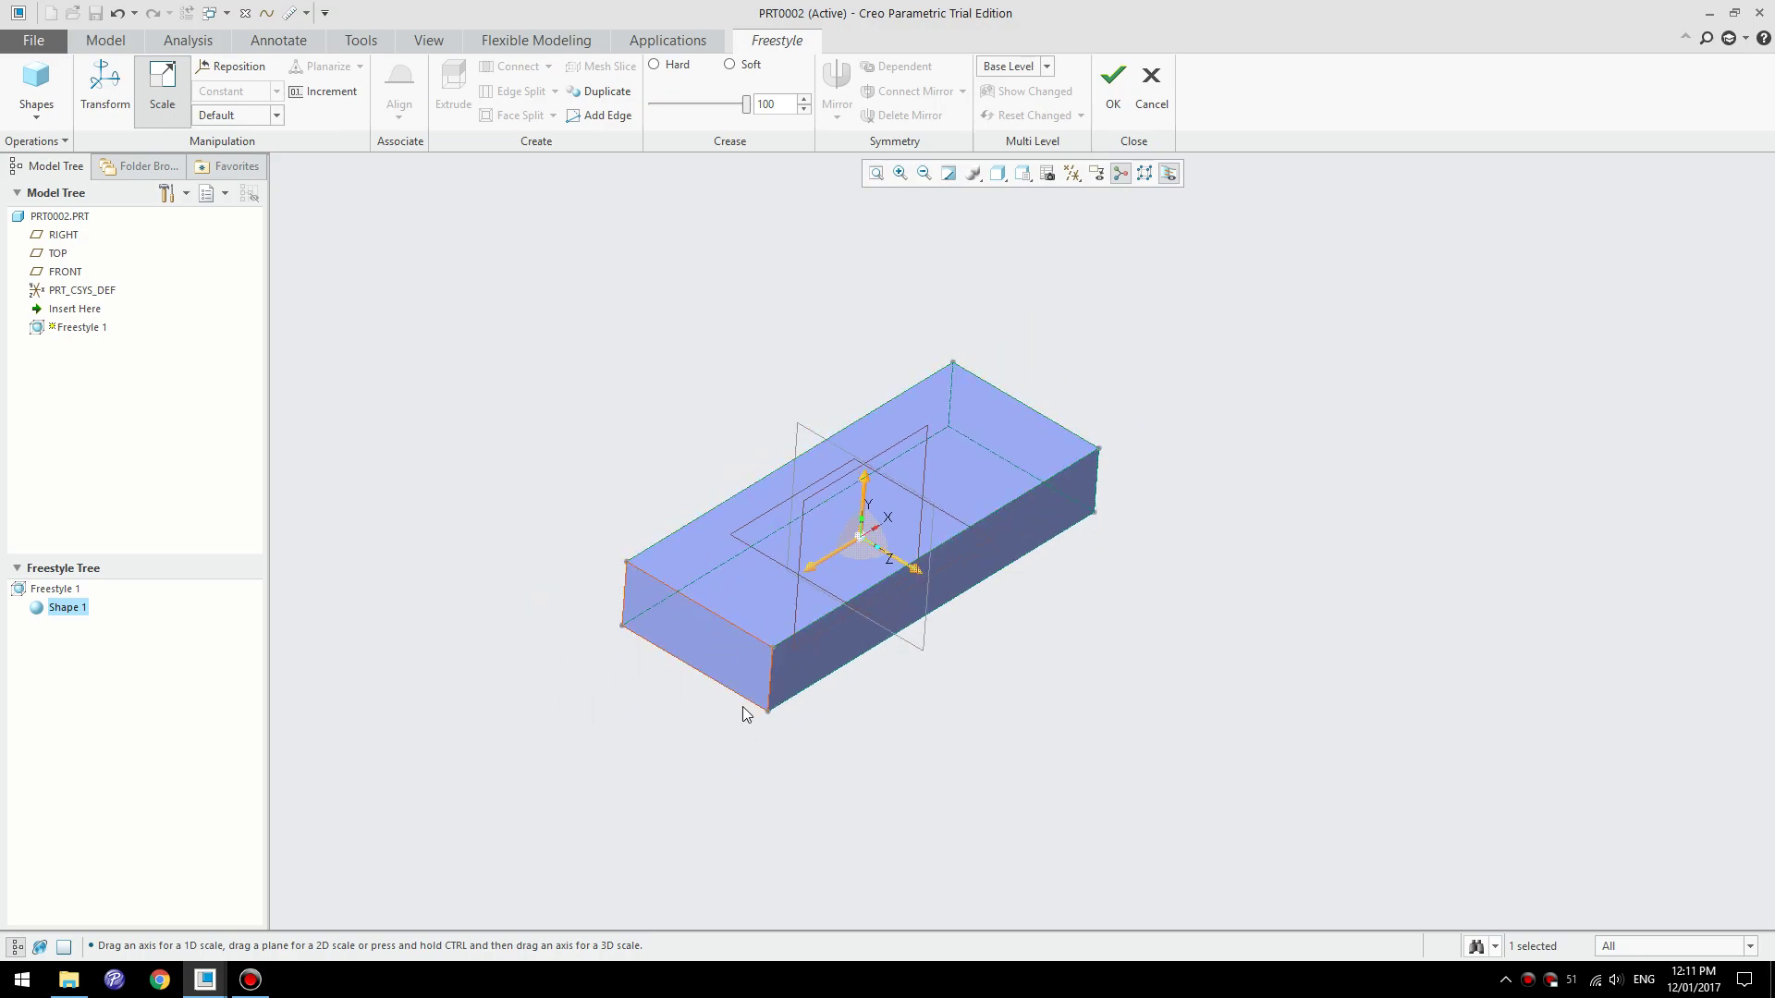
scroll(741, 706, down, 4)
click(705, 530)
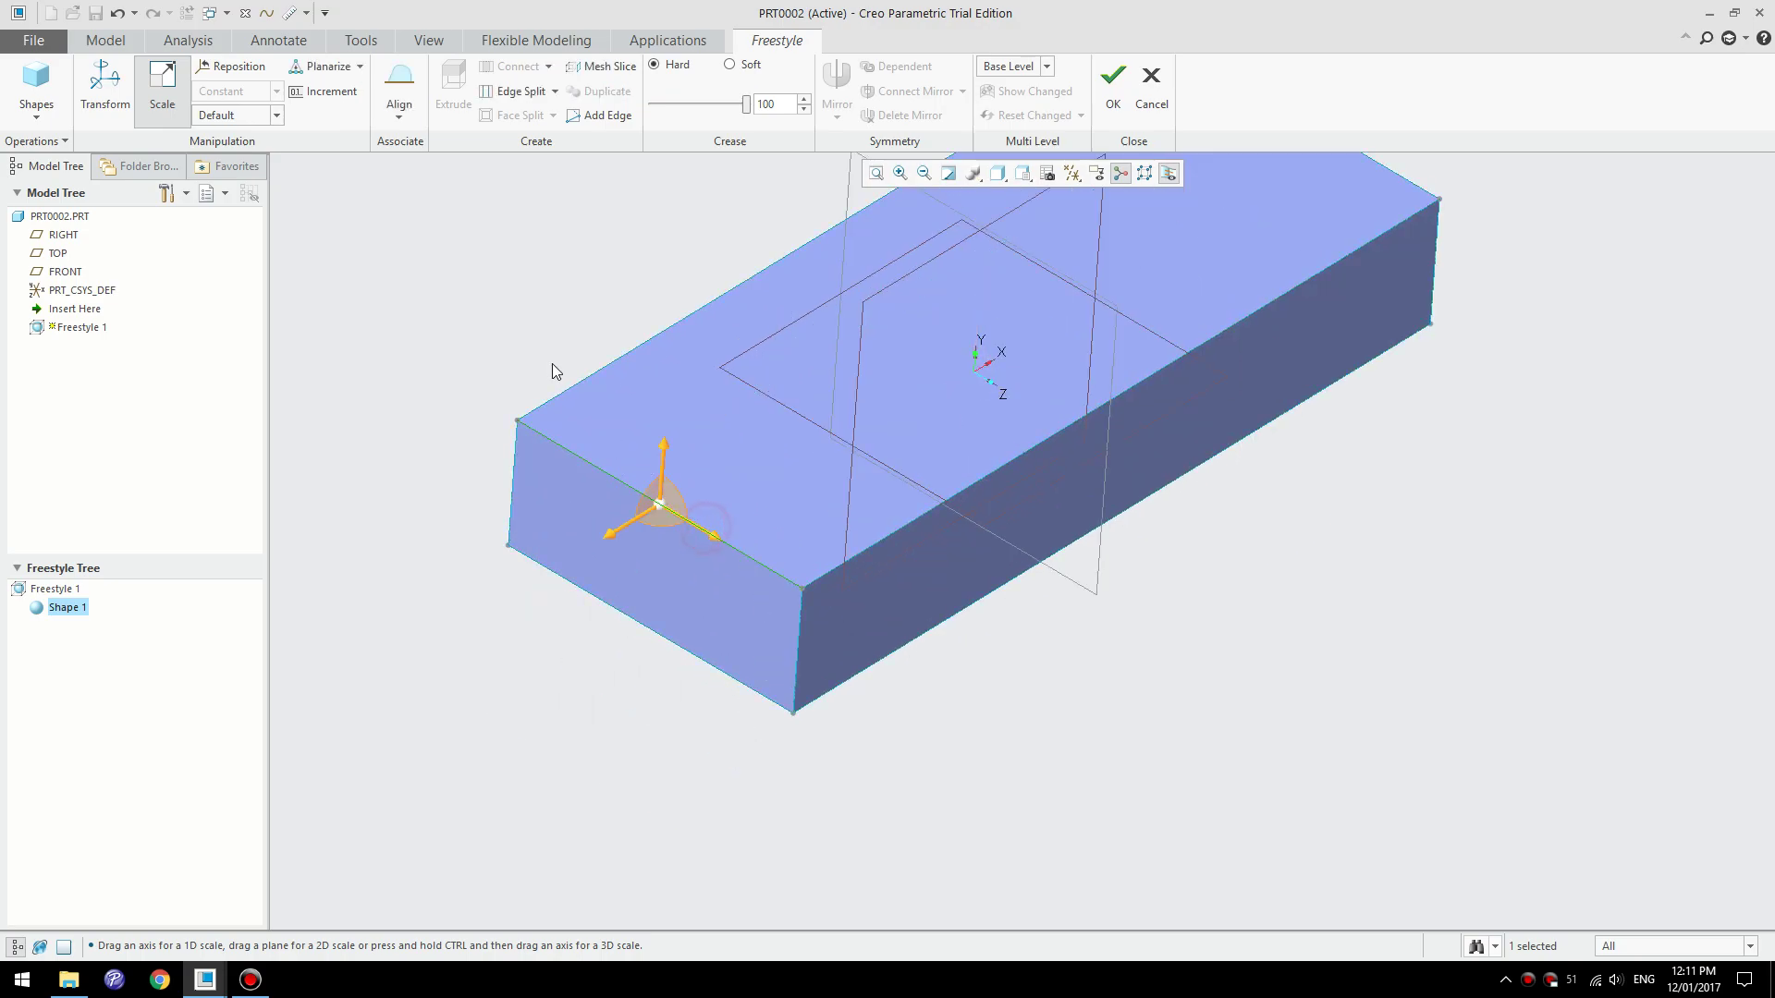
right_click(544, 354)
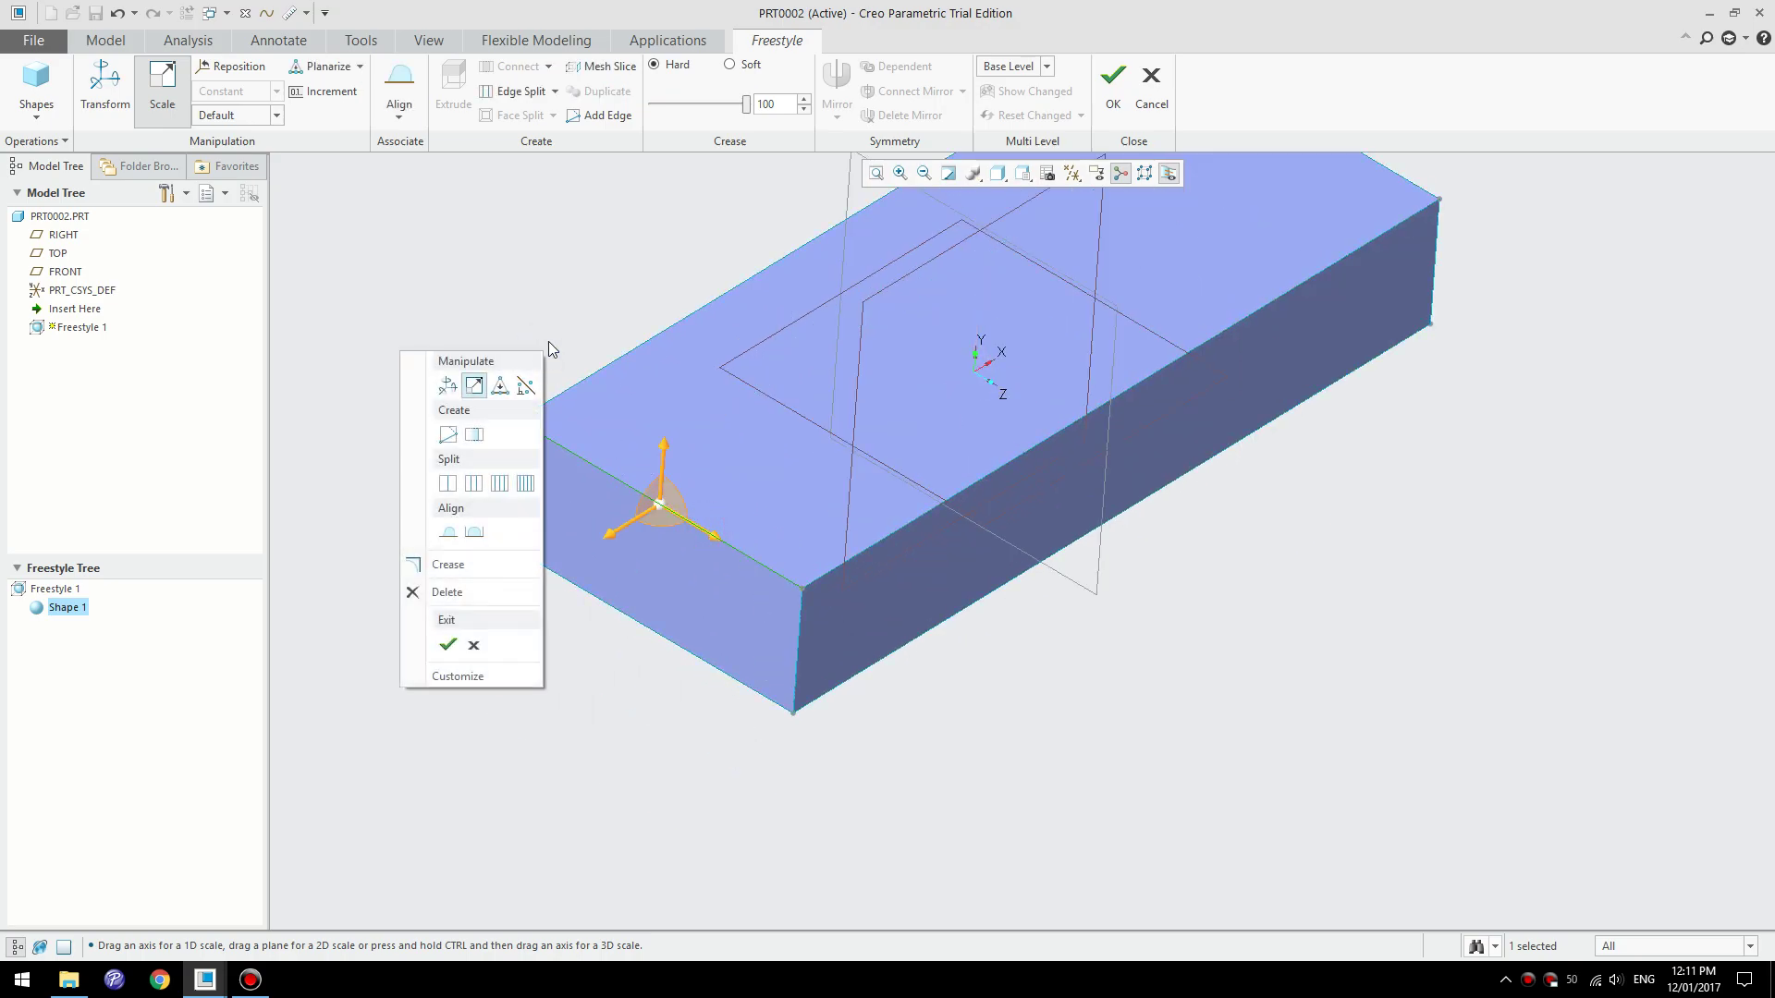
click(571, 284)
- Split the block once at its vertical corner edge and raise the new edge loop toward the top face
click(797, 622)
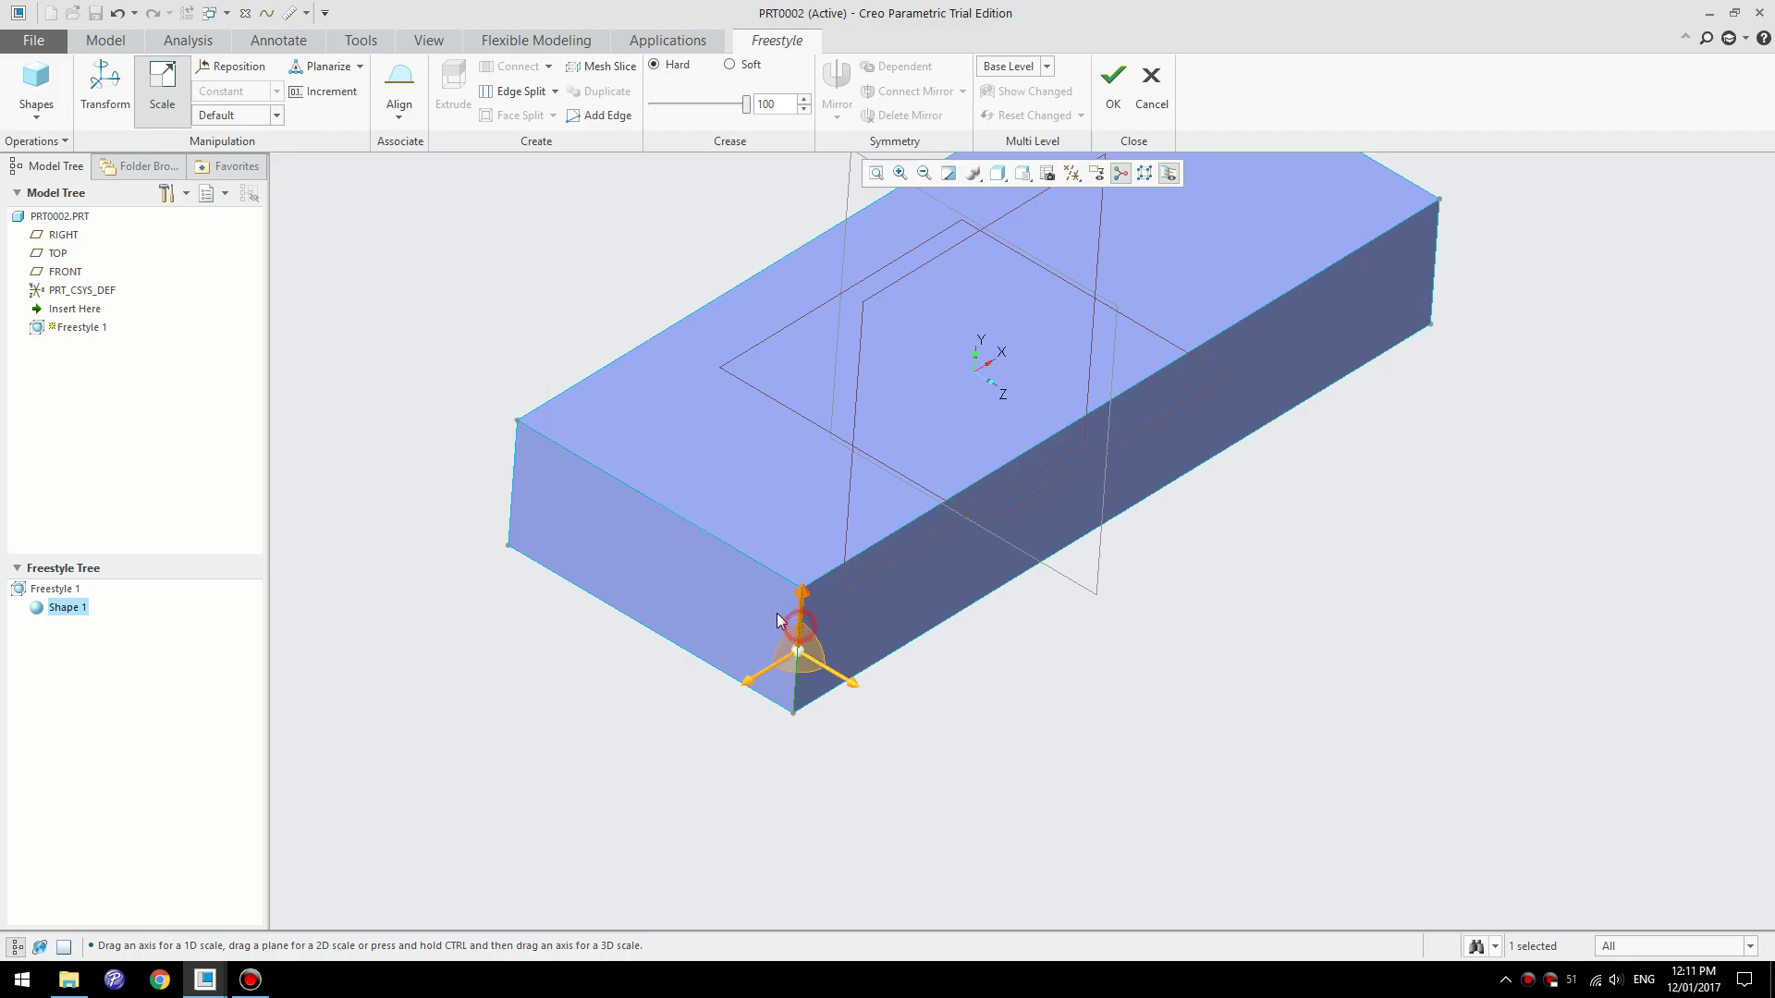
right_click(446, 373)
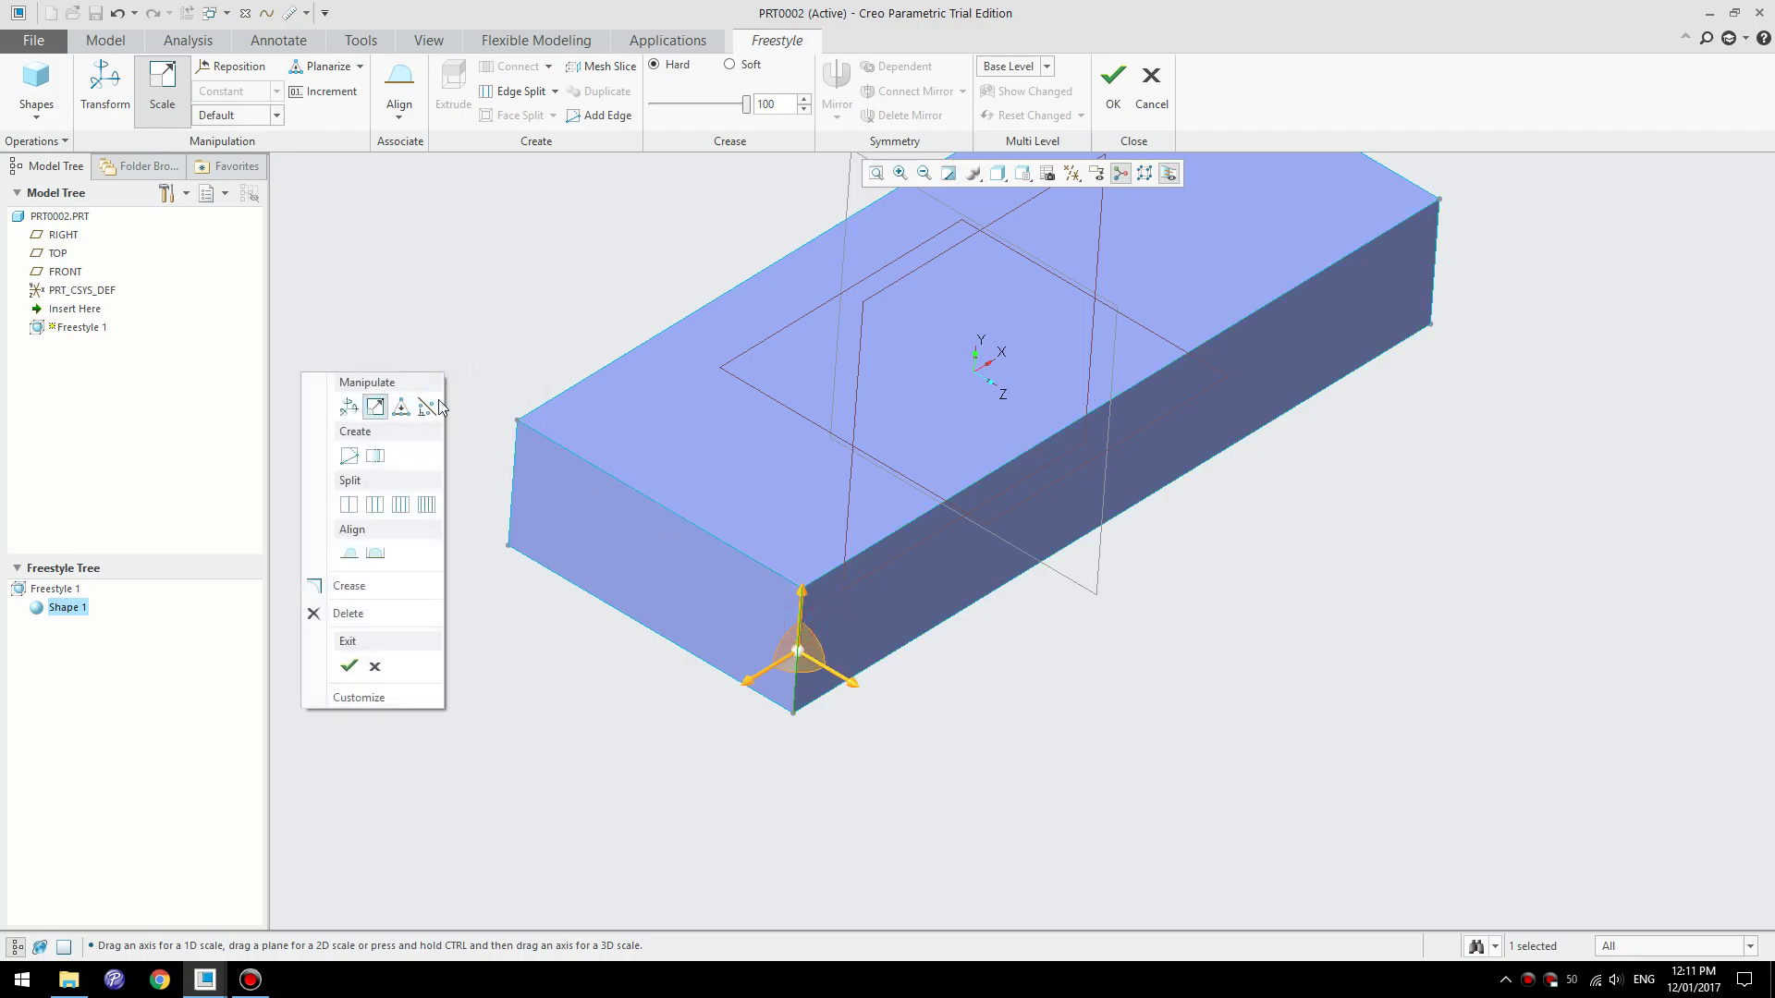
click(348, 504)
middle_drag(921, 663, 873, 395)
drag(660, 418, 662, 377)
click(976, 607)
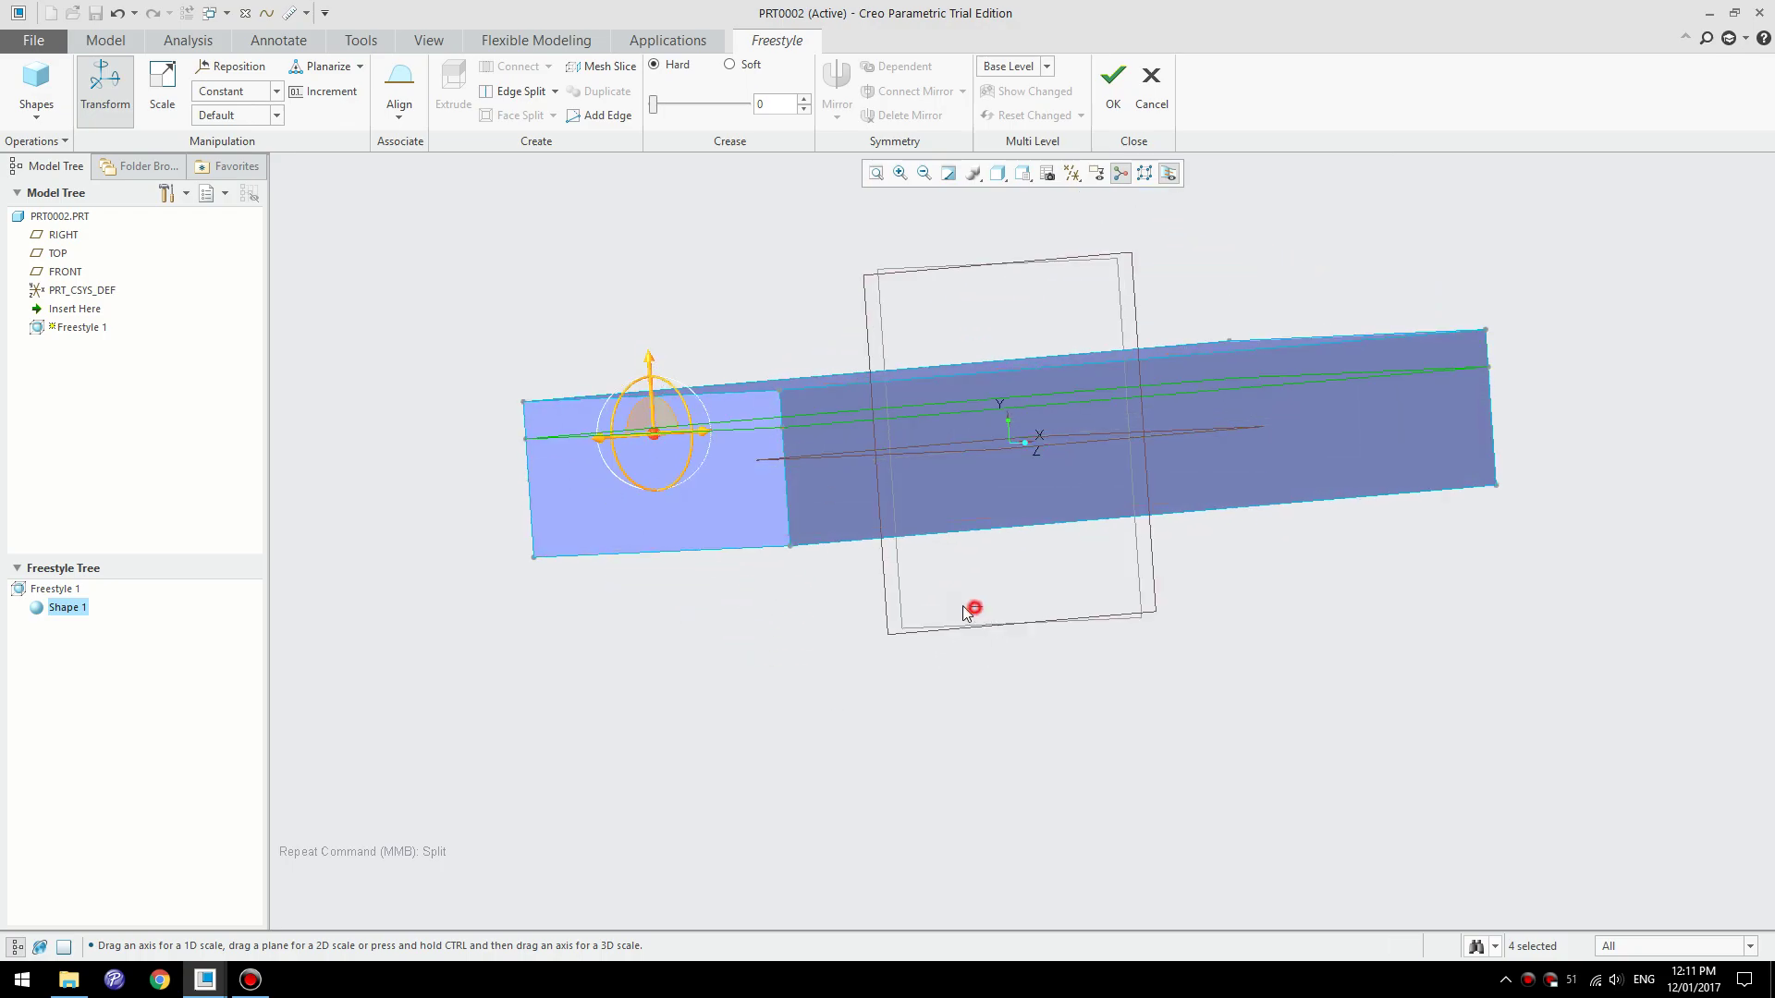
- Lower the upper edges at the block's -X end slightly so the top slopes down toward that end
middle_drag(826, 634, 830, 647)
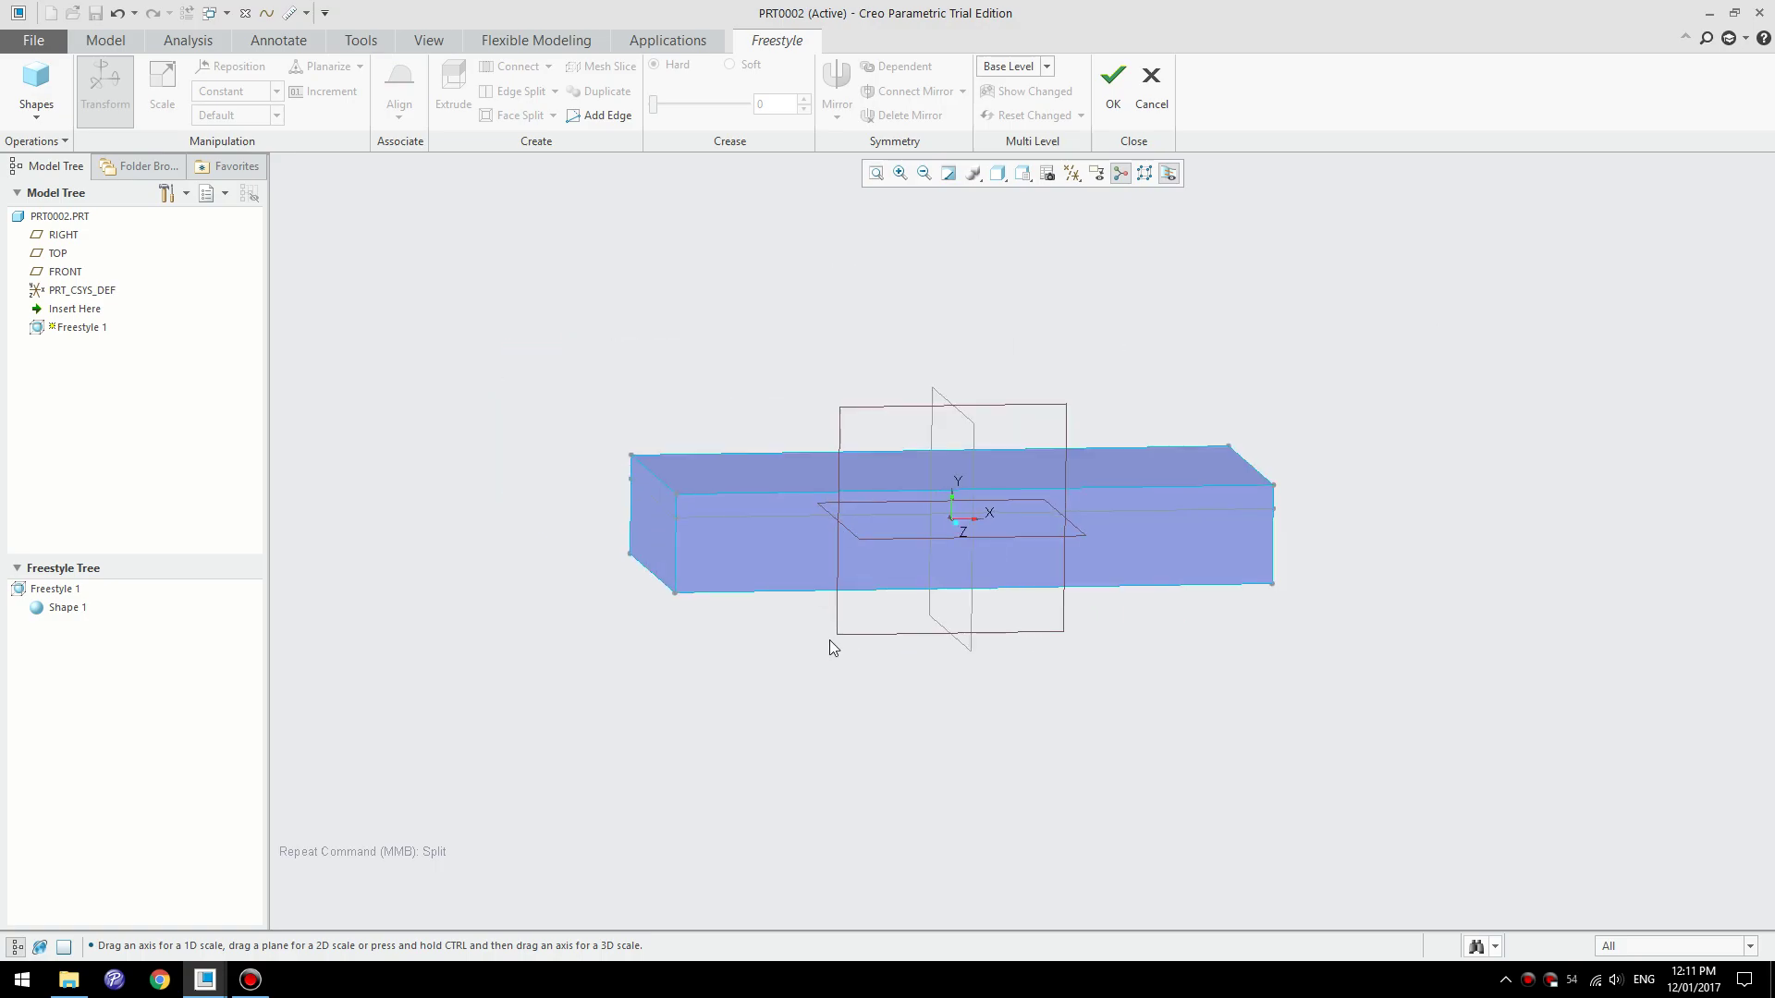
drag(589, 397, 711, 545)
drag(684, 434, 685, 450)
click(832, 412)
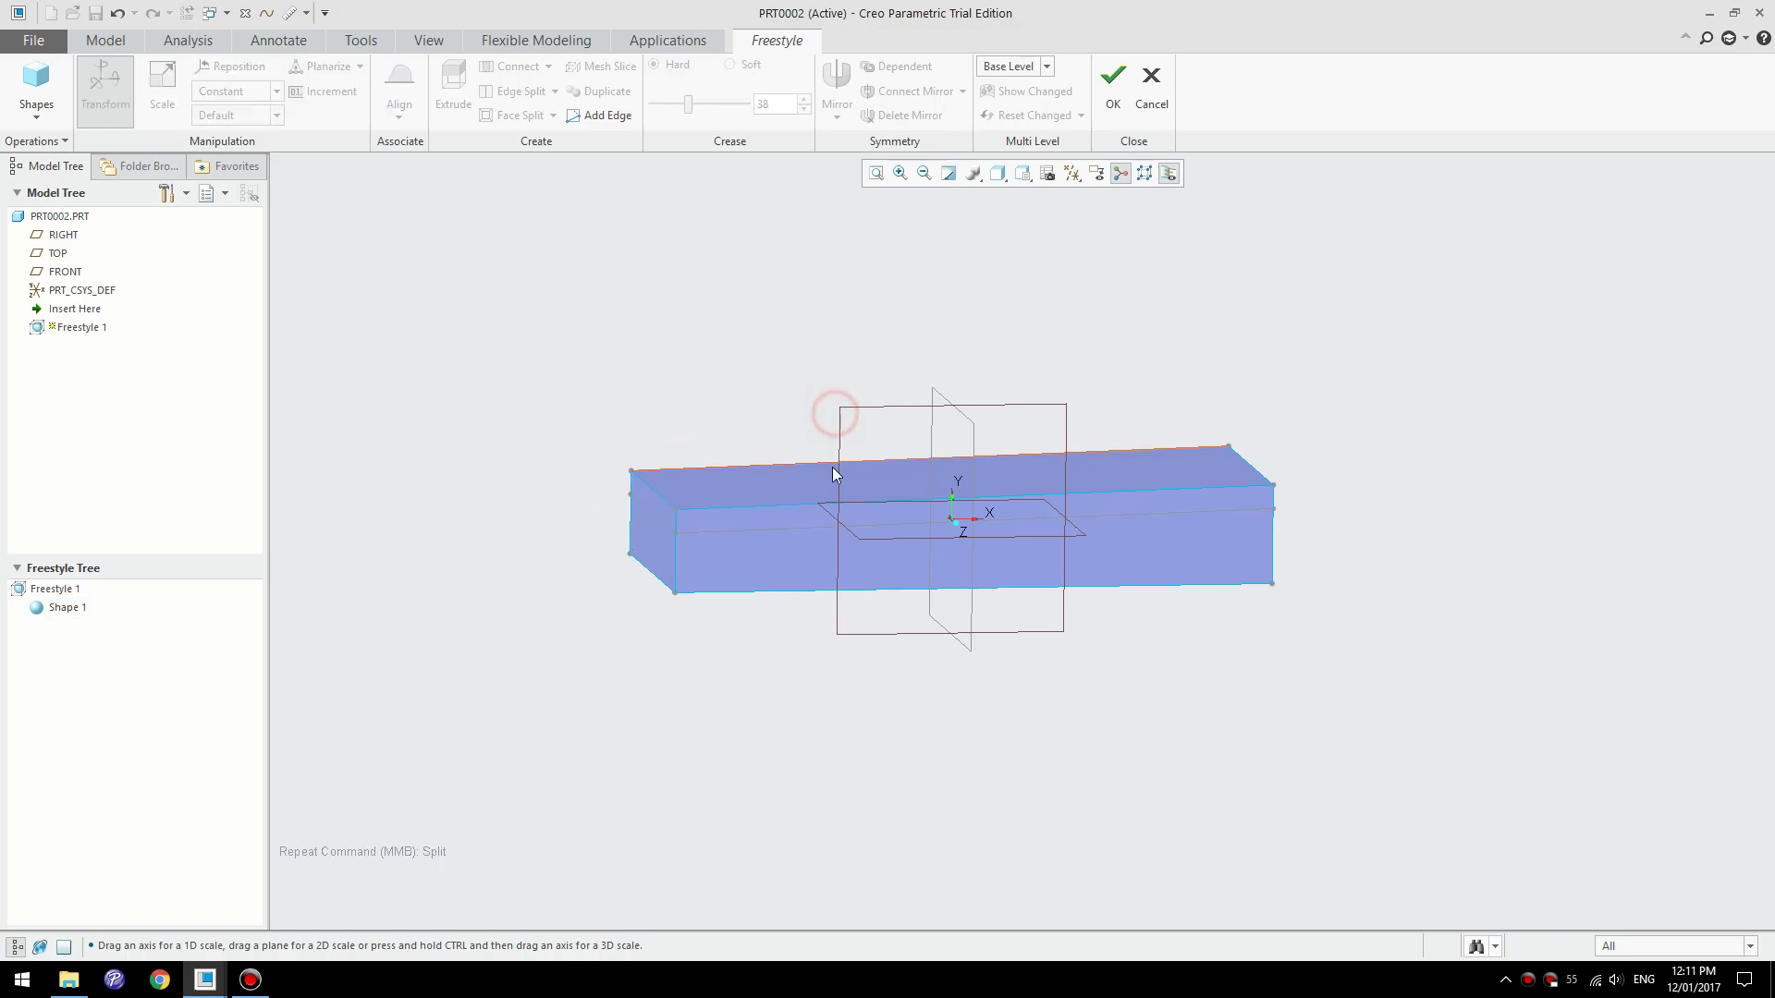
- Scale the top face inward along X and Z so the block's upper sides taper
click(824, 497)
middle_drag(811, 476, 780, 373)
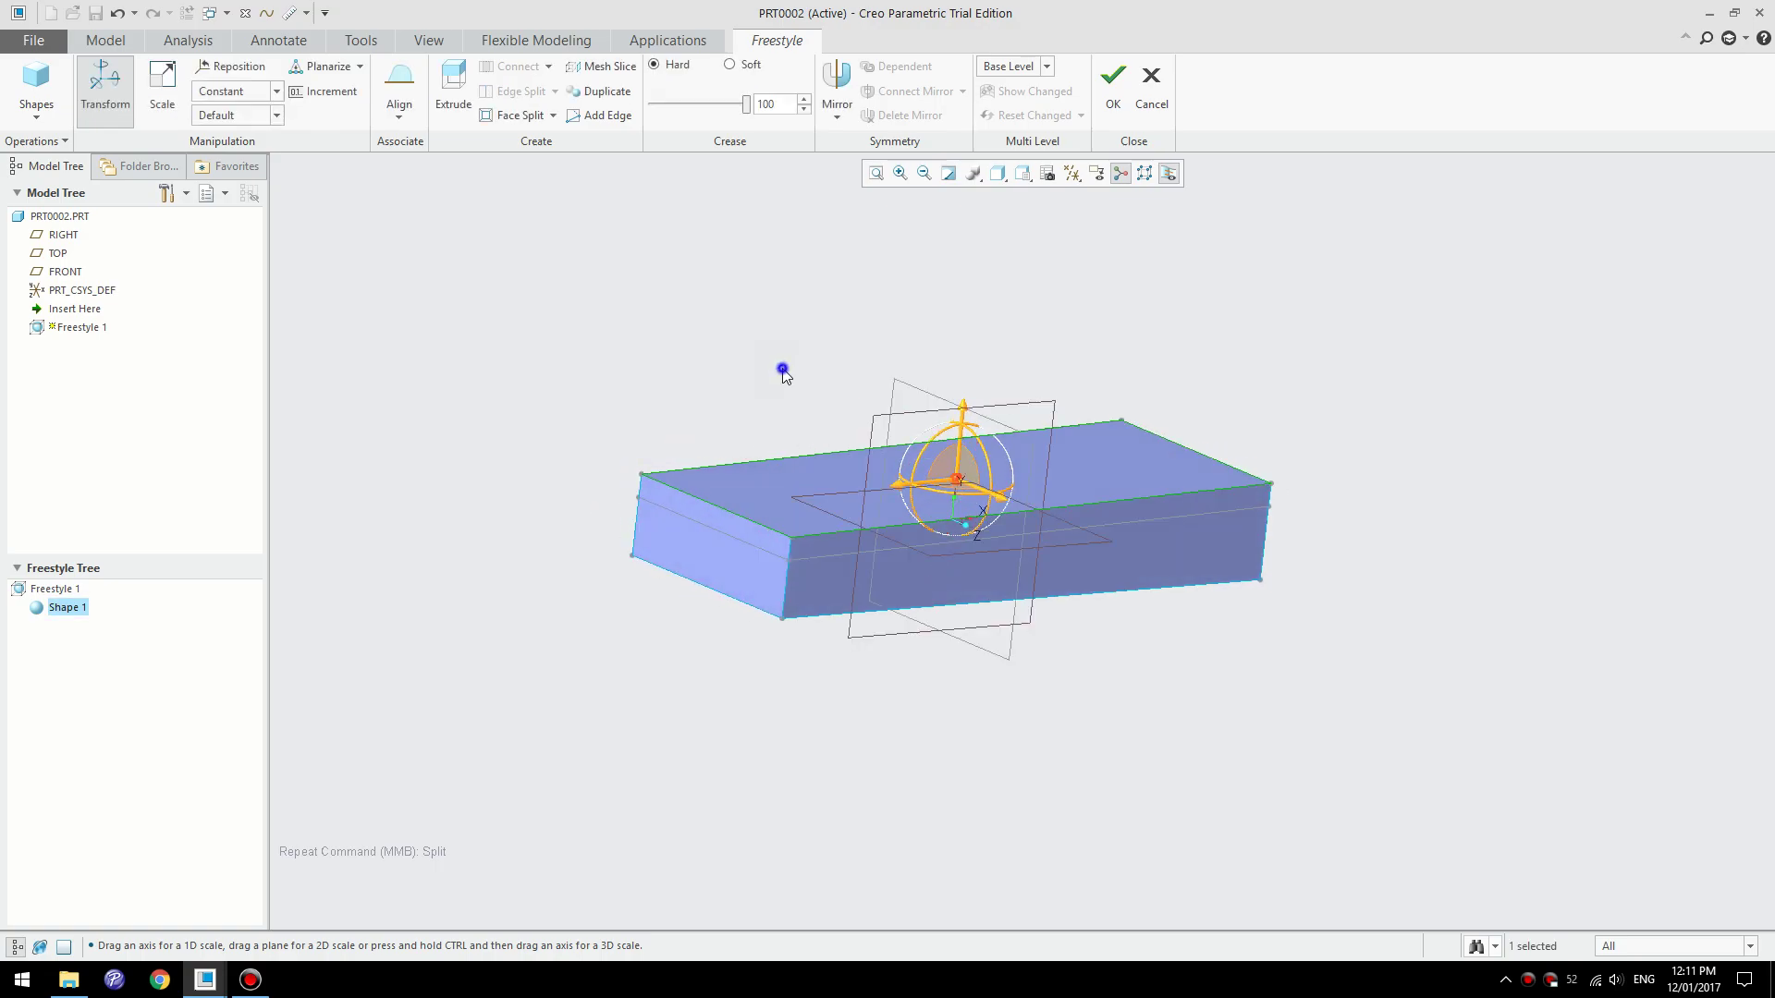
right_click(780, 372)
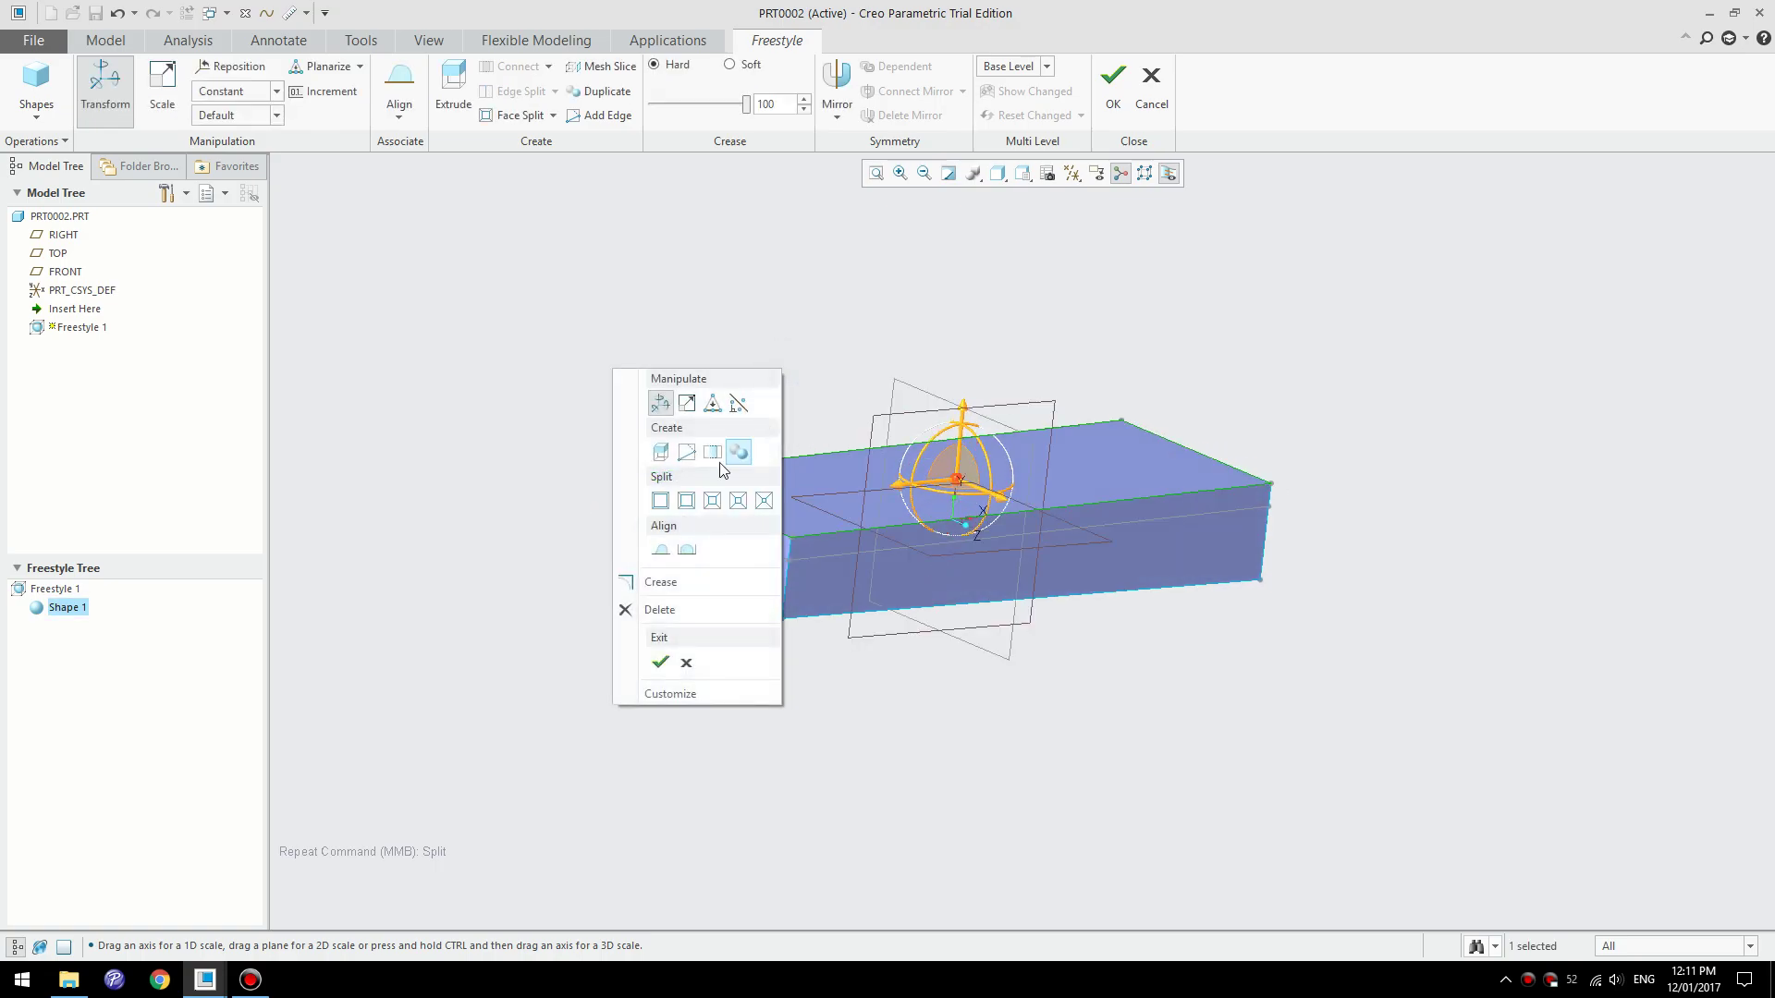
click(687, 403)
middle_drag(1033, 519, 962, 540)
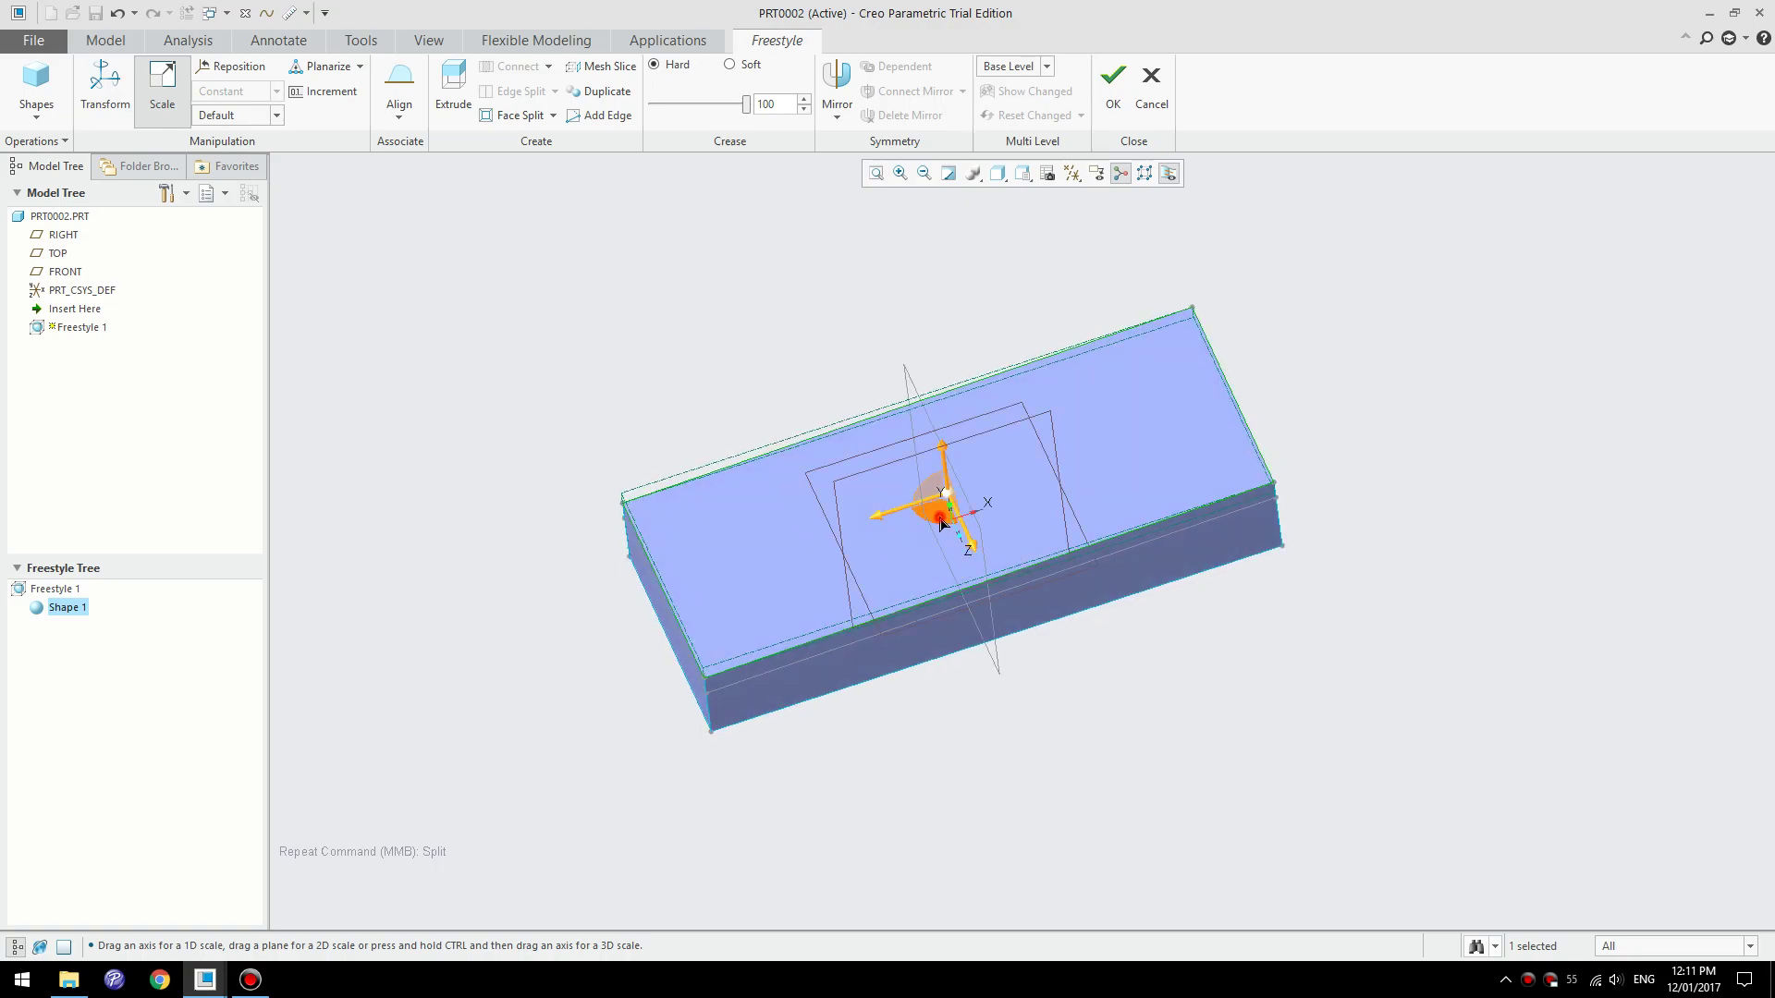
drag(942, 519, 944, 520)
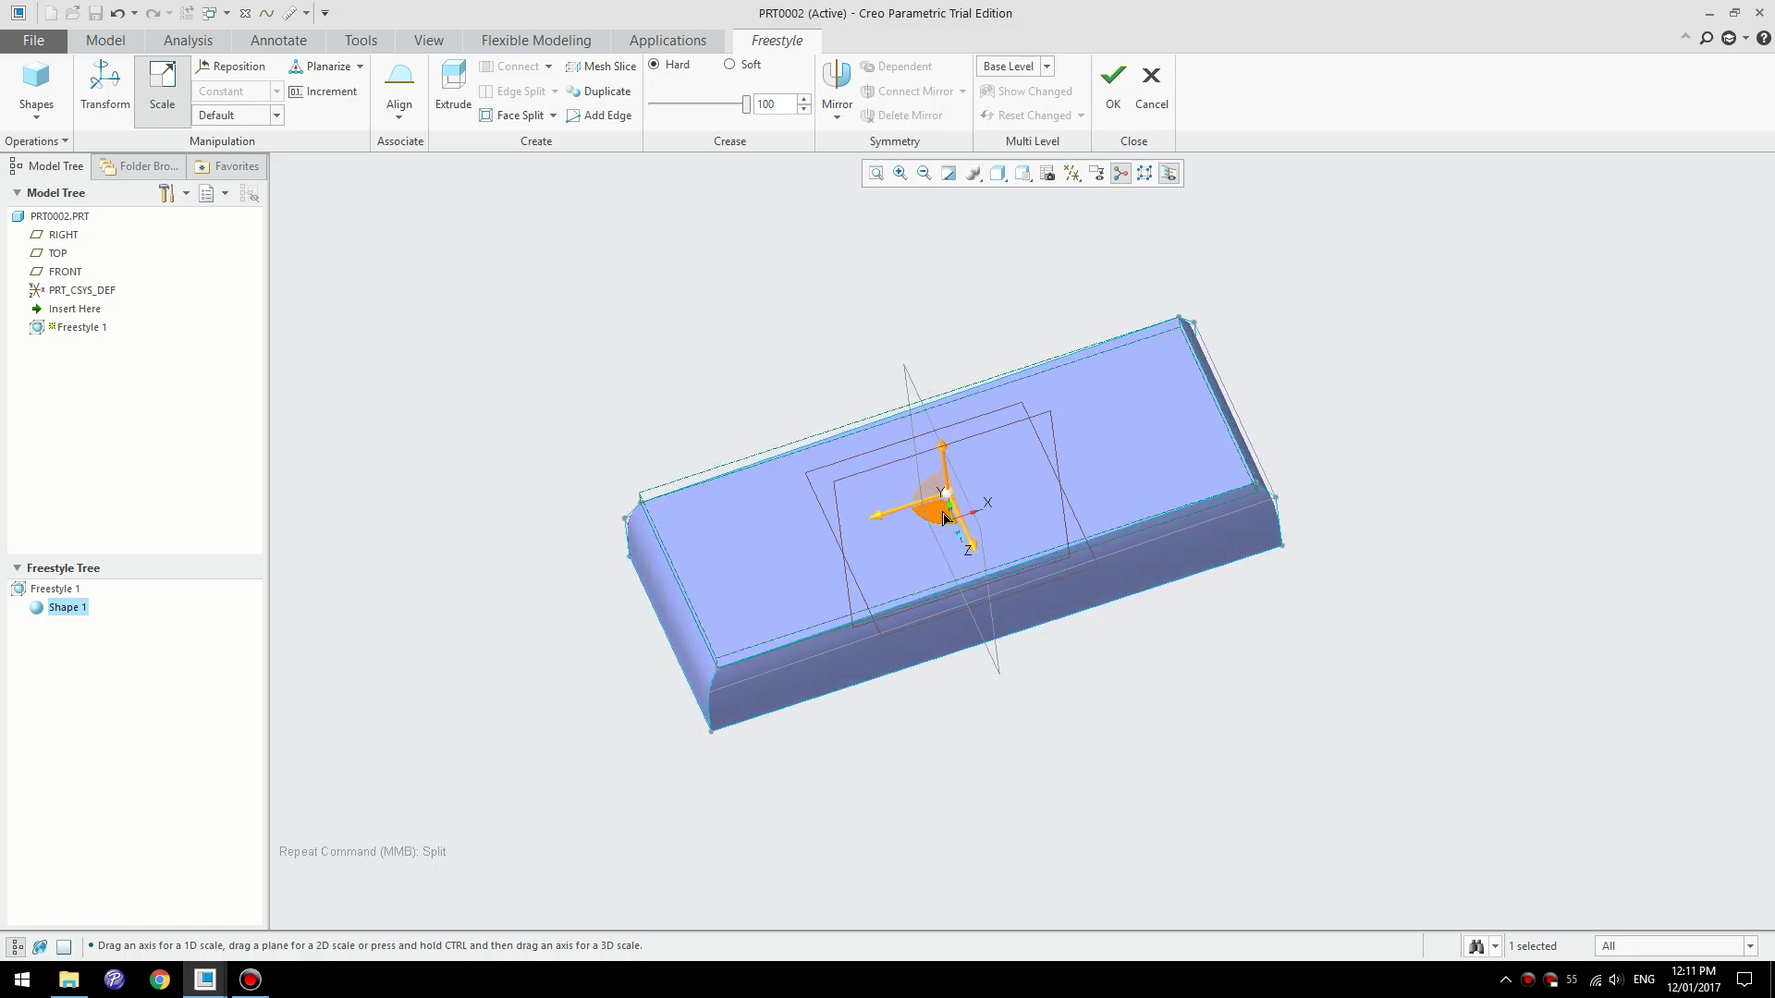
middle_drag(811, 350, 879, 524)
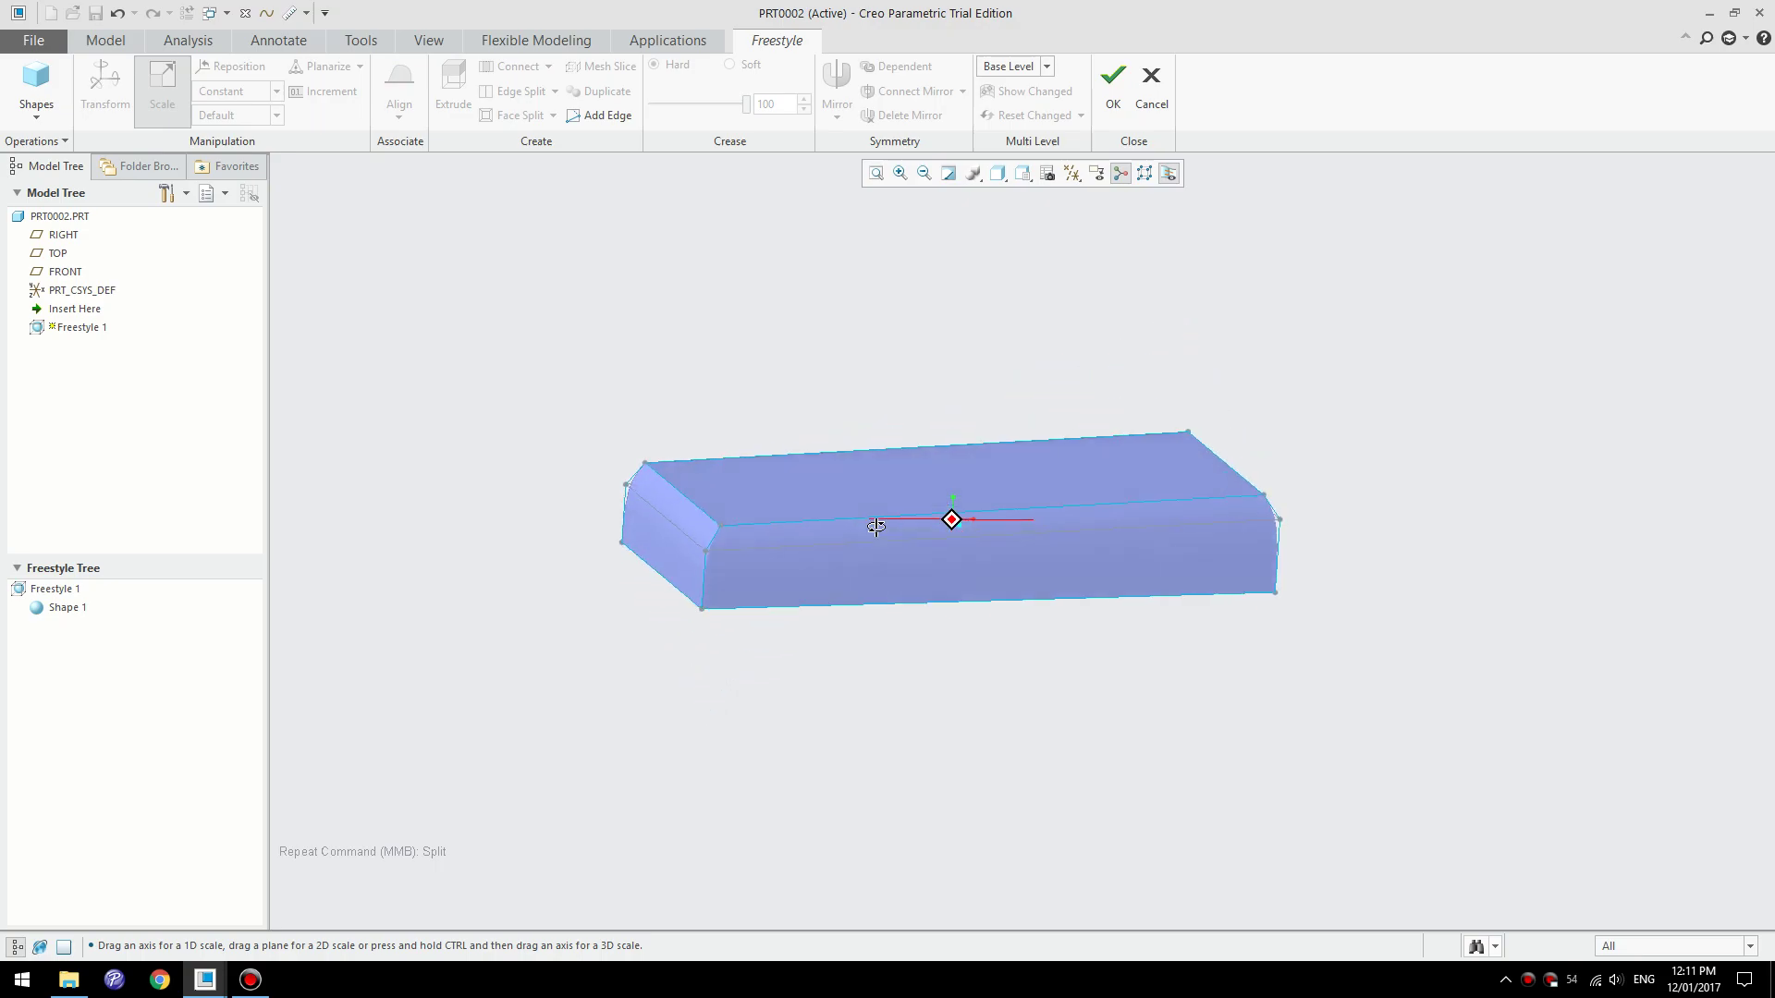
- Move the top edge at the block's +X end outward along X until that end is nearly vertical
click(1224, 457)
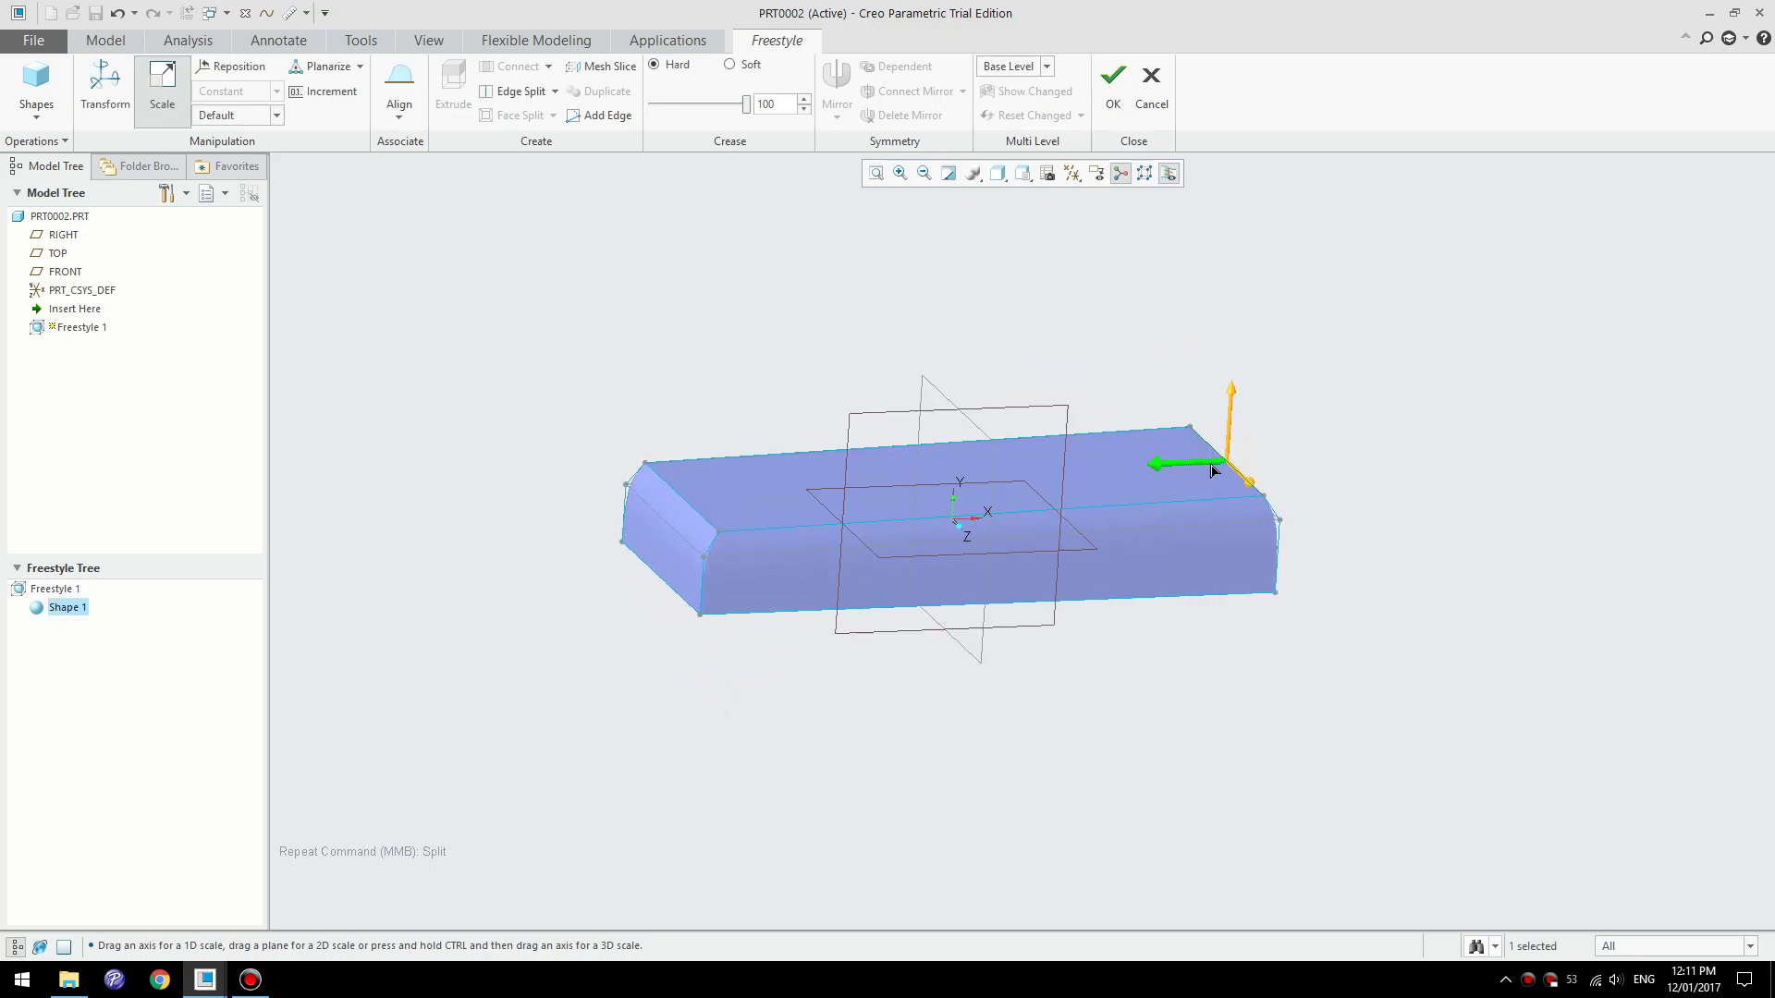
right_click(1289, 418)
click(1199, 460)
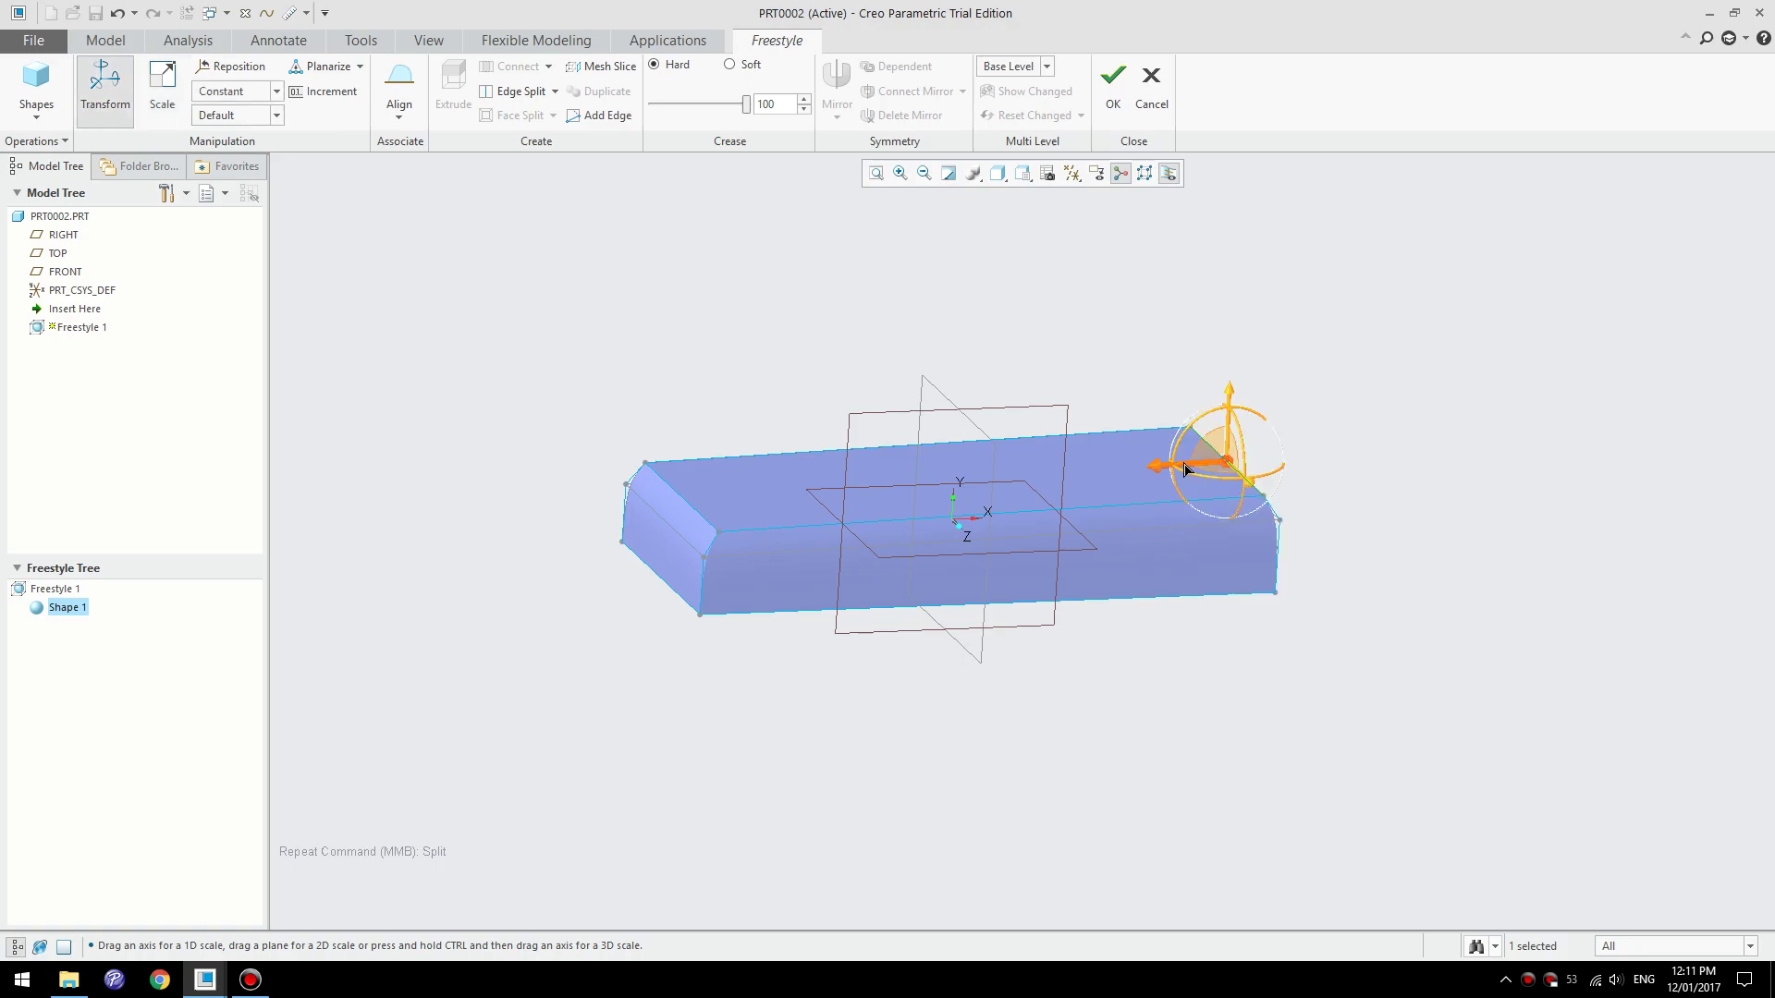
middle_drag(821, 474, 844, 462)
- Try splitting the top edge at the -X end with several lengthwise edge loops, and undo the split
click(702, 511)
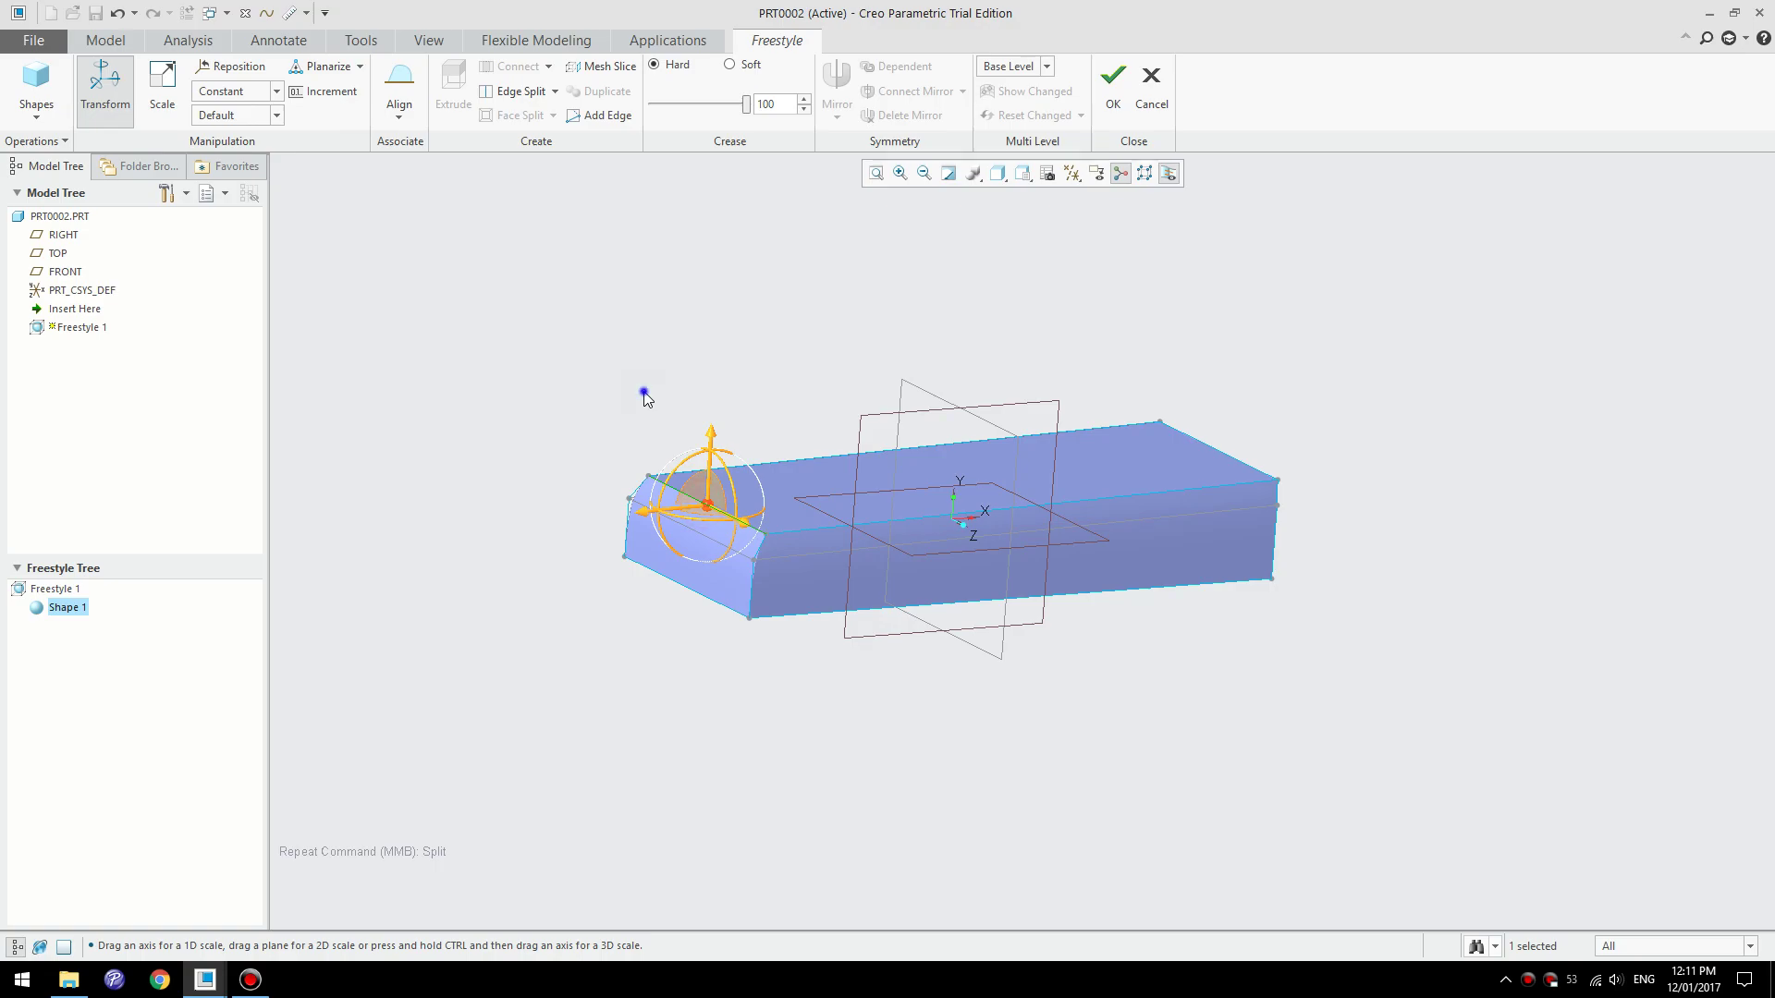
right_click(644, 391)
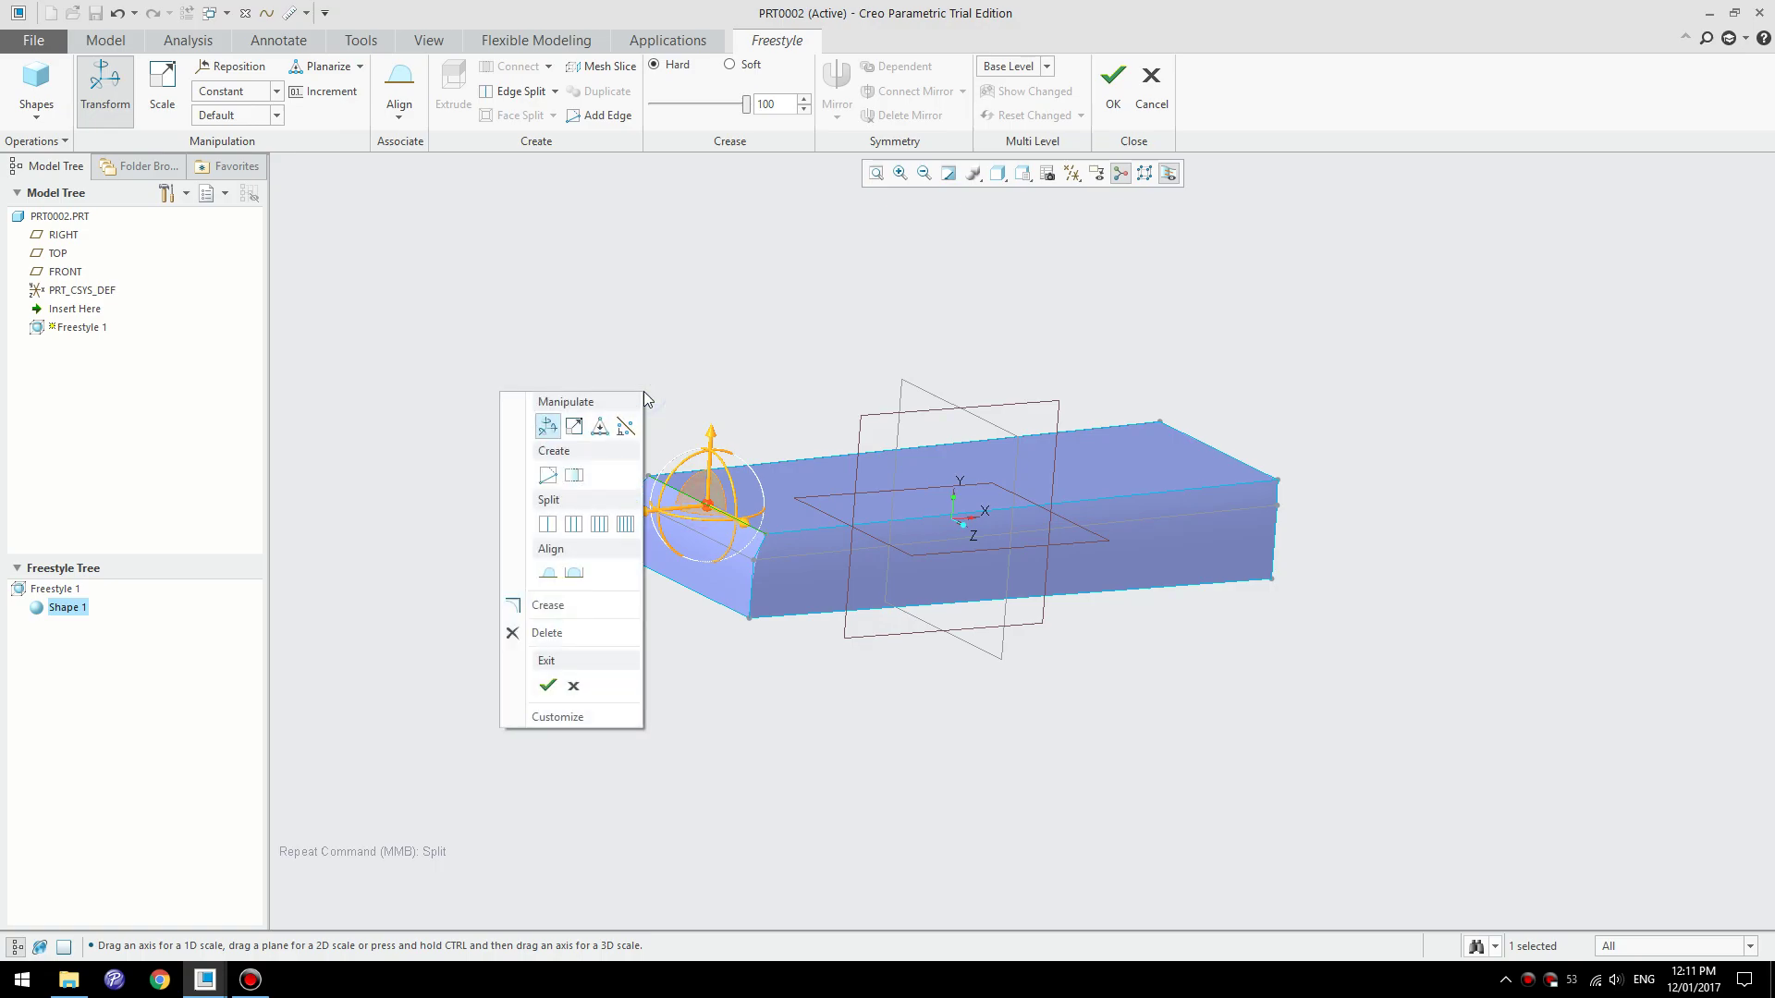
click(573, 527)
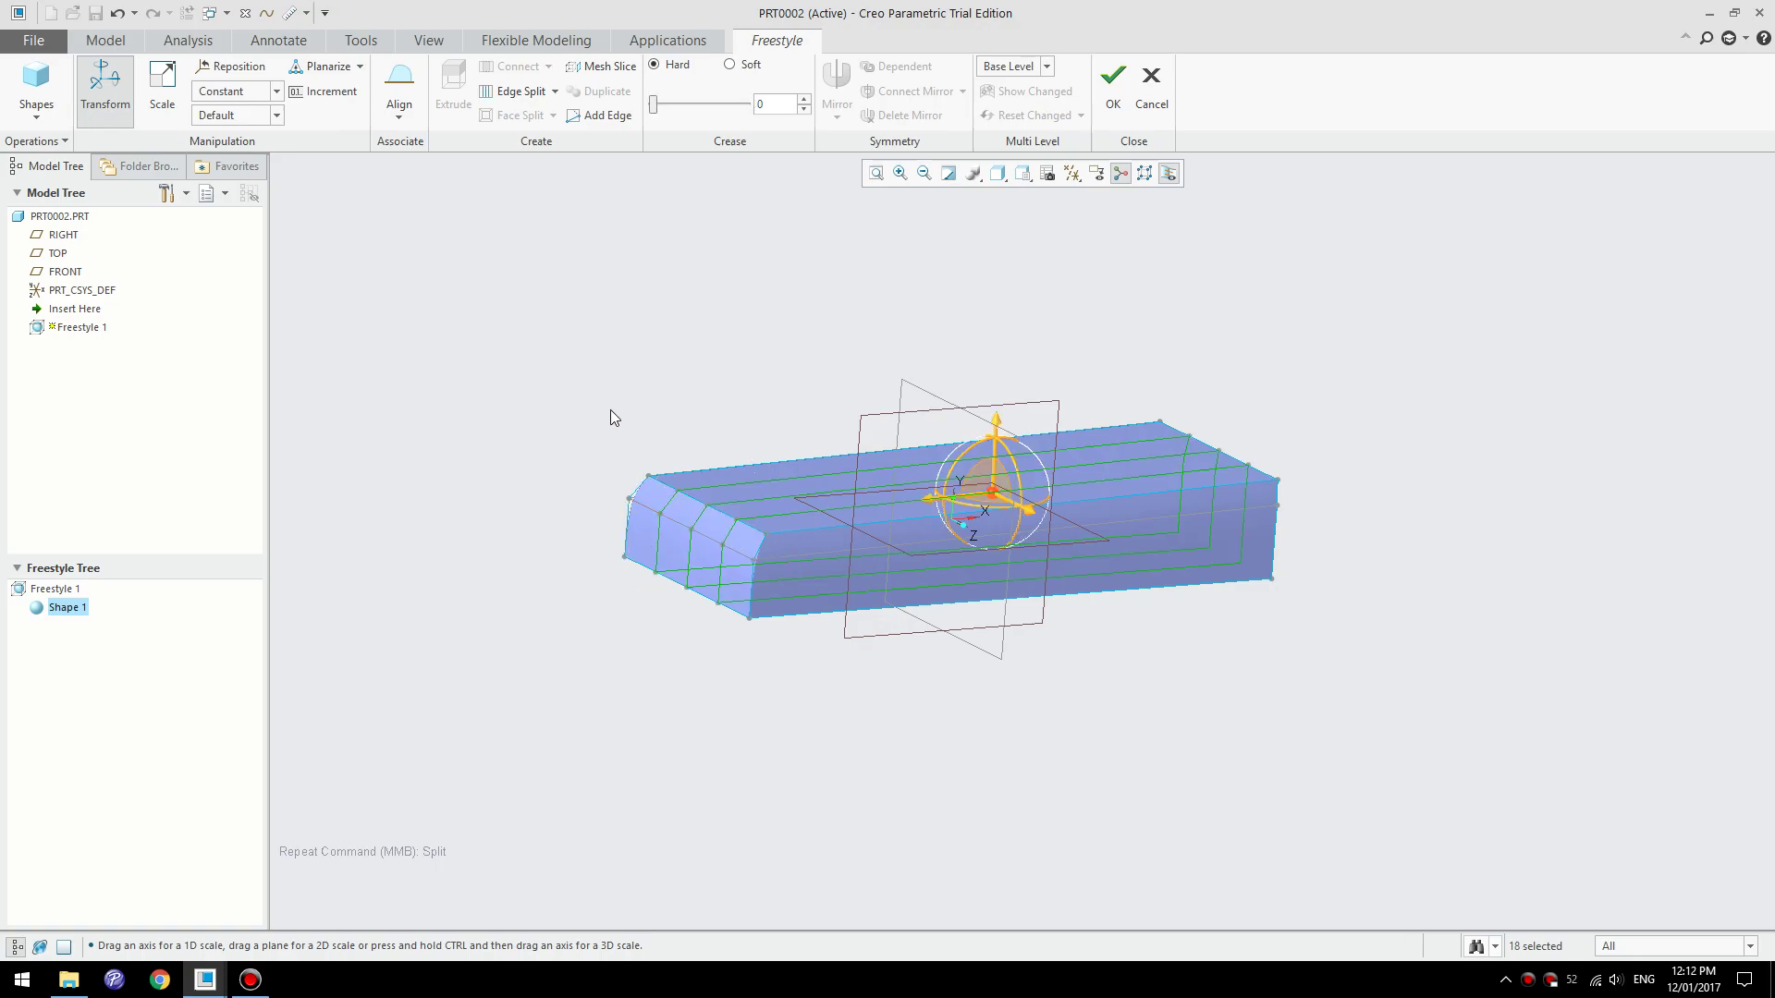
key(ctrl+z)
click(602, 379)
- Add an edge down the middle of the -X end, from the top edge across the split loop to the bottom edge
click(586, 120)
middle_drag(784, 553, 919, 708)
scroll(876, 582, up, 3)
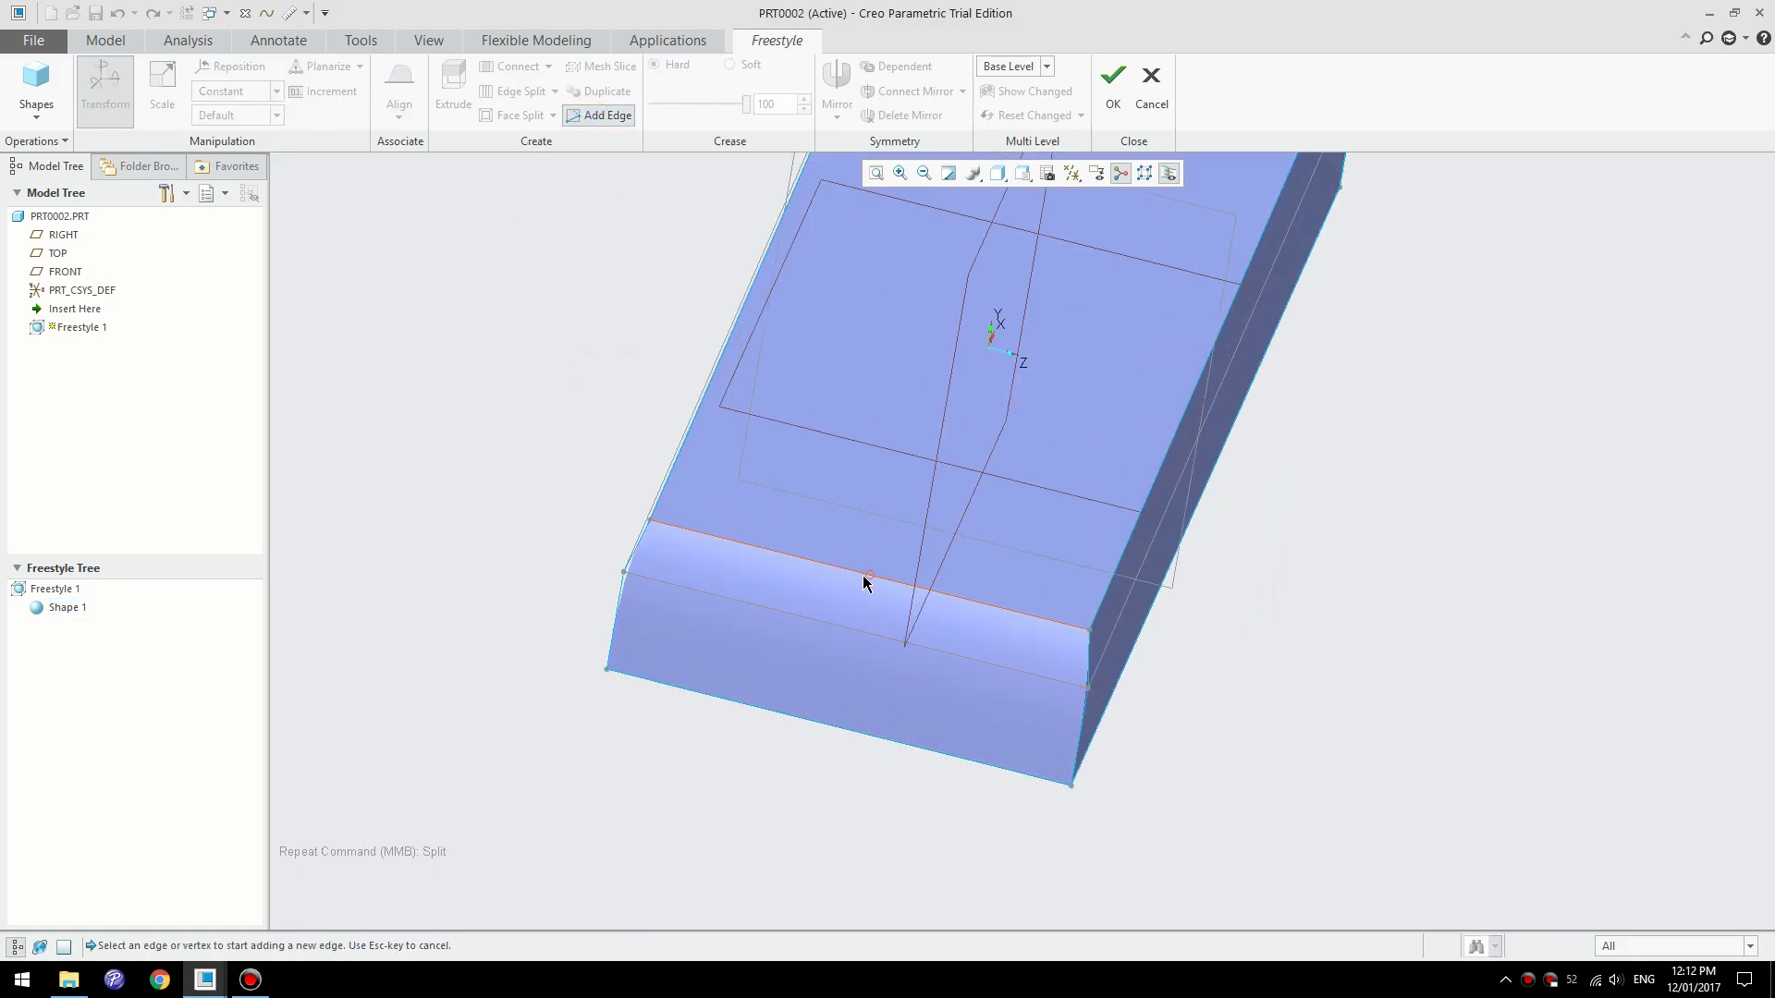
click(869, 577)
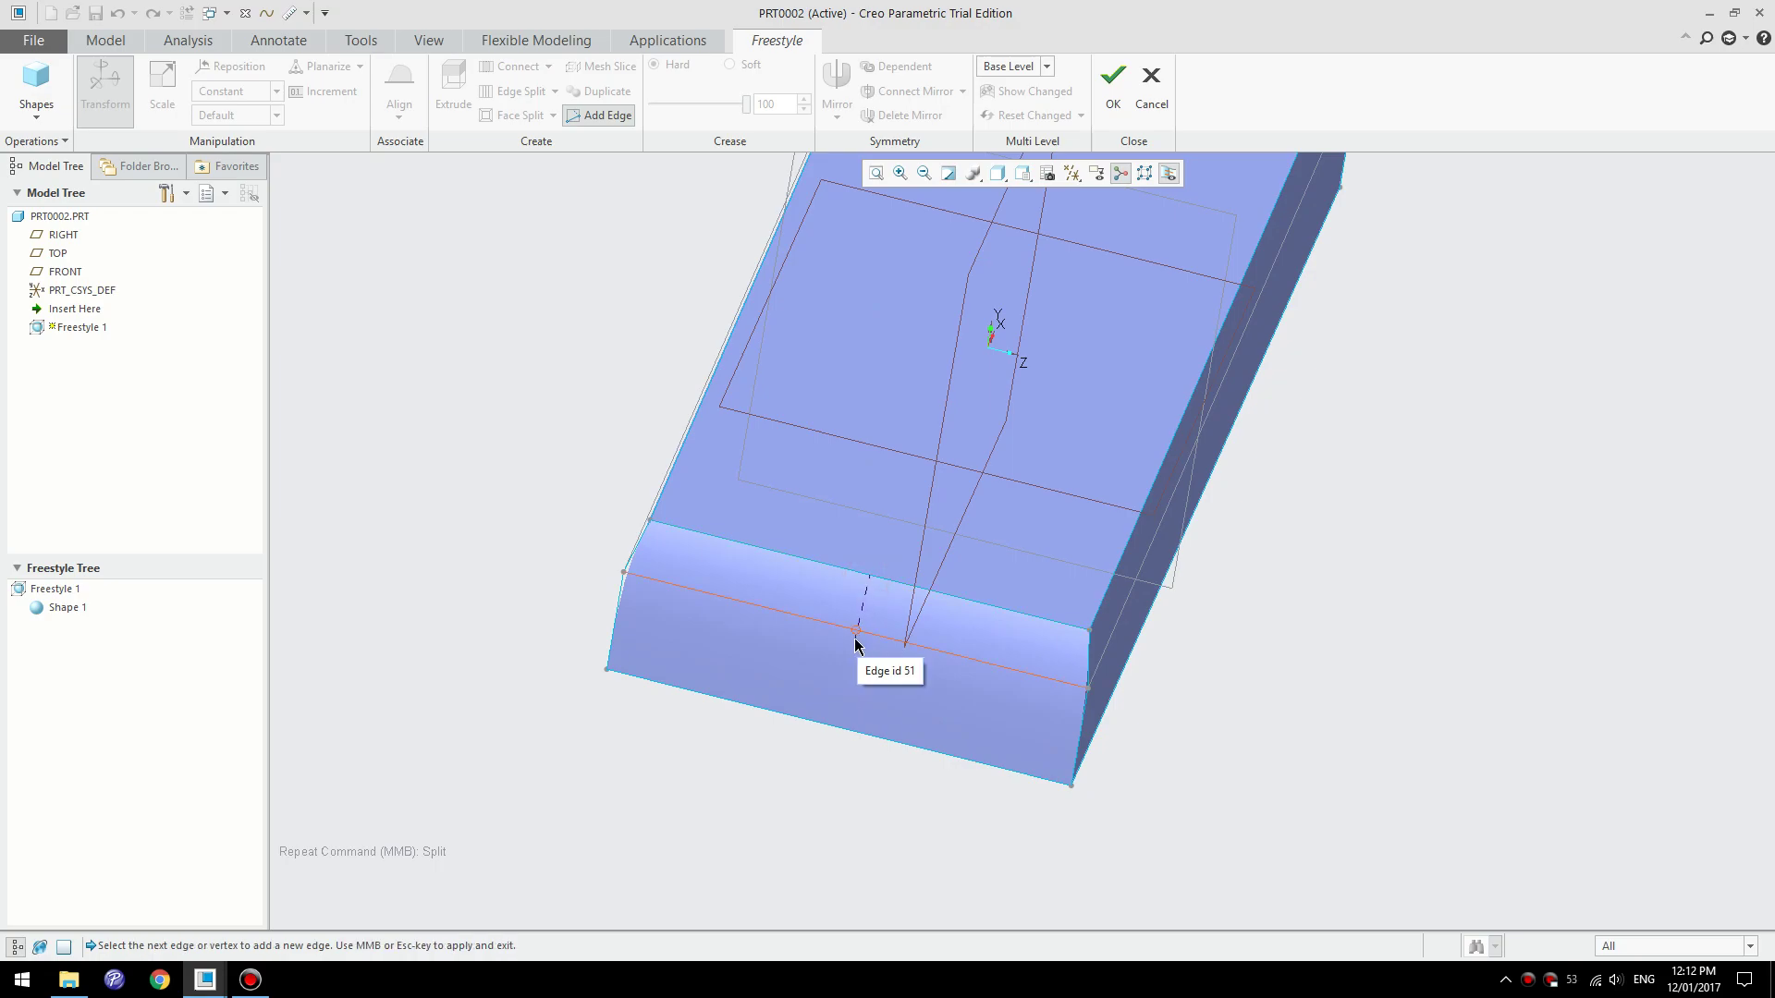
click(854, 637)
click(838, 729)
middle_click(901, 695)
- Add two more edges down the -X end, one on each side of the middle edge, from the top edge to the bottom edge
click(594, 111)
click(977, 603)
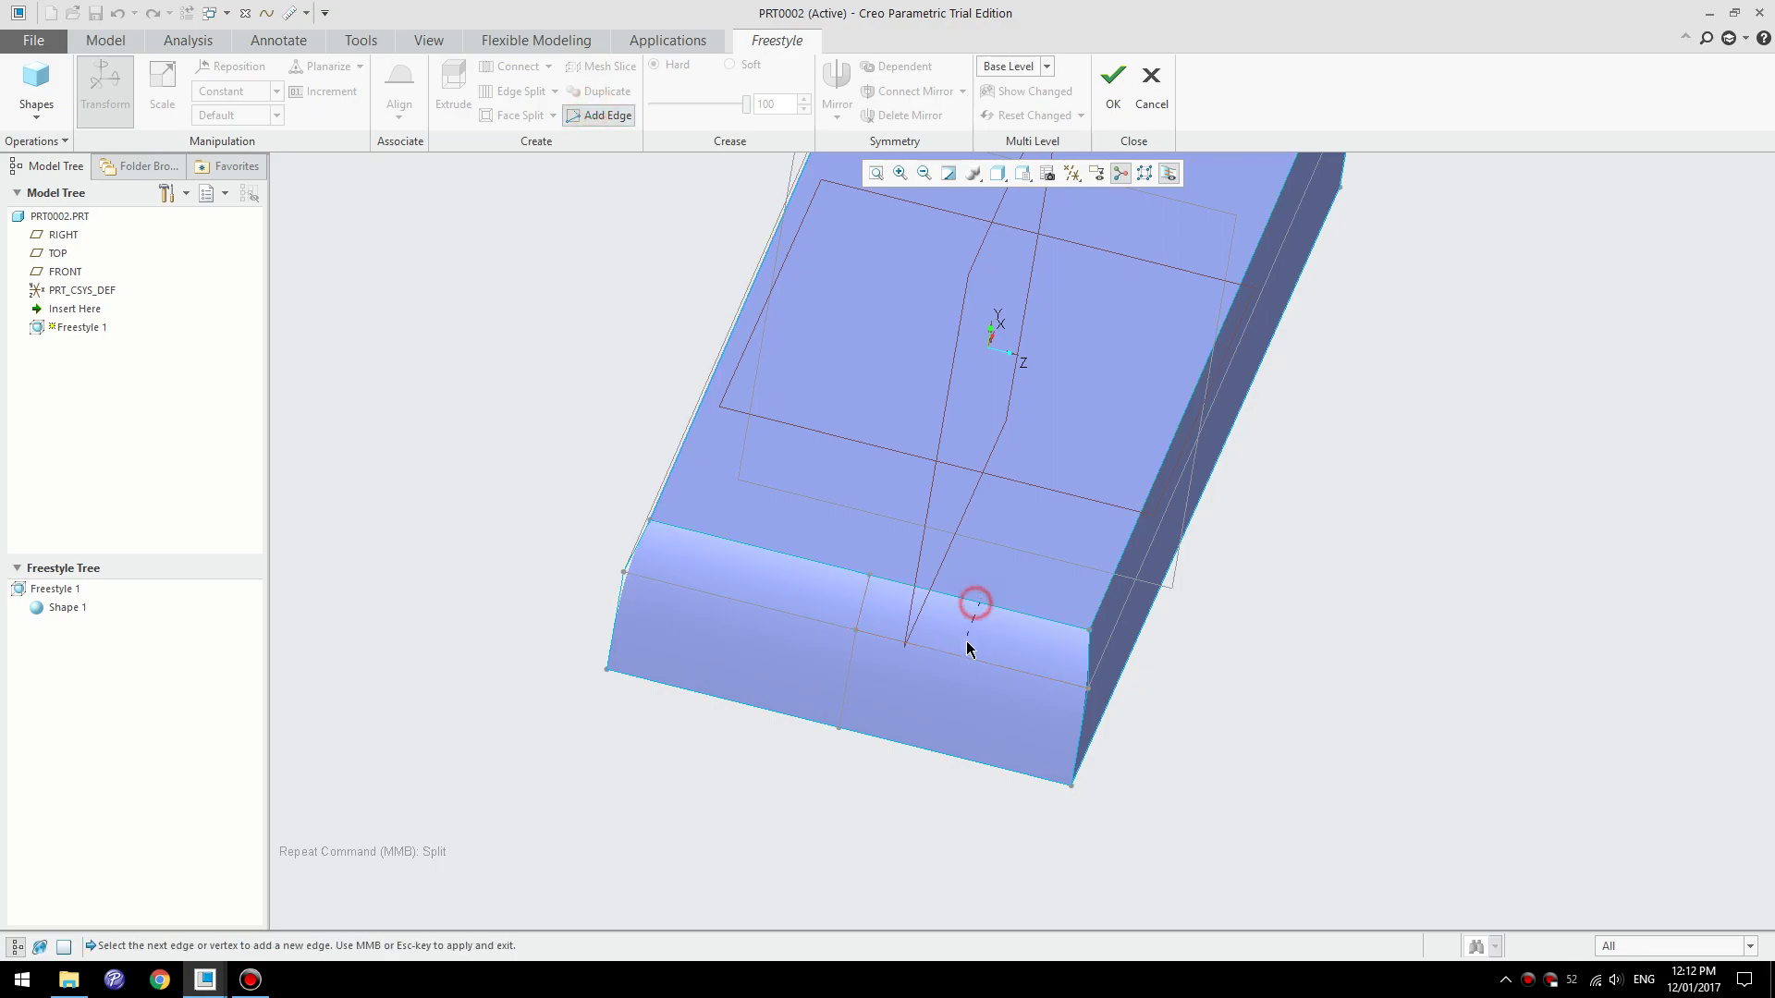
click(971, 658)
click(956, 756)
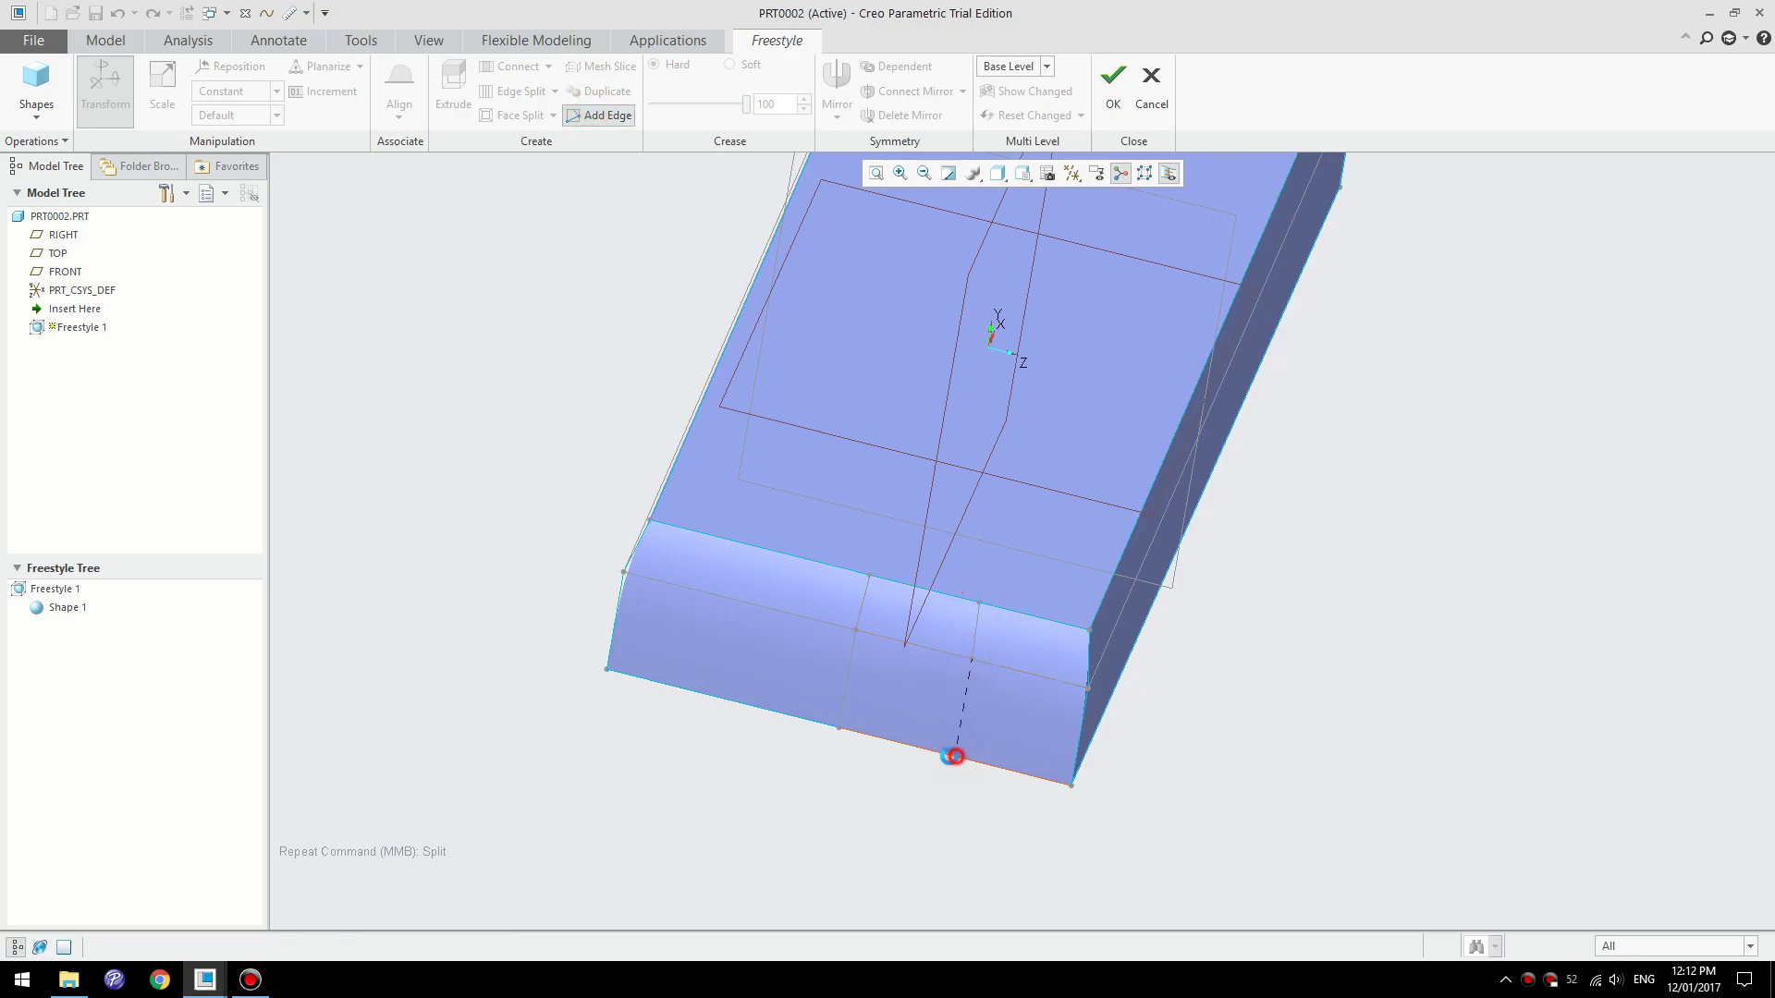
middle_click(956, 756)
click(575, 114)
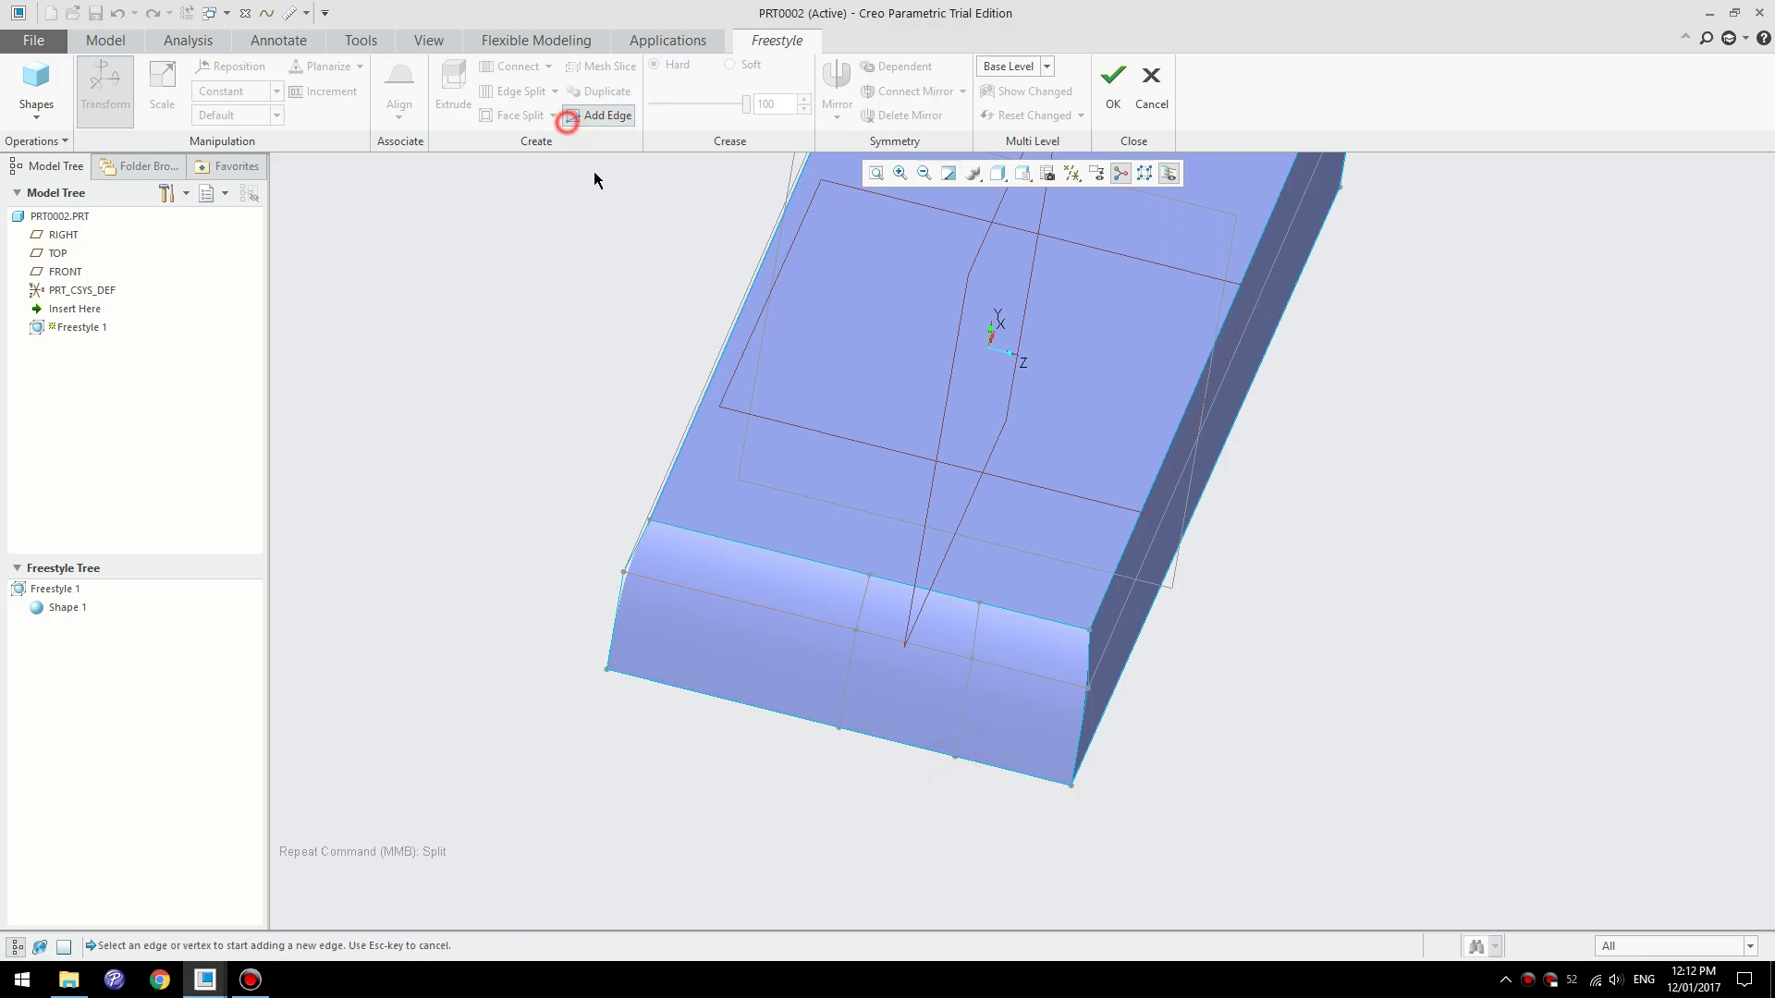
click(756, 551)
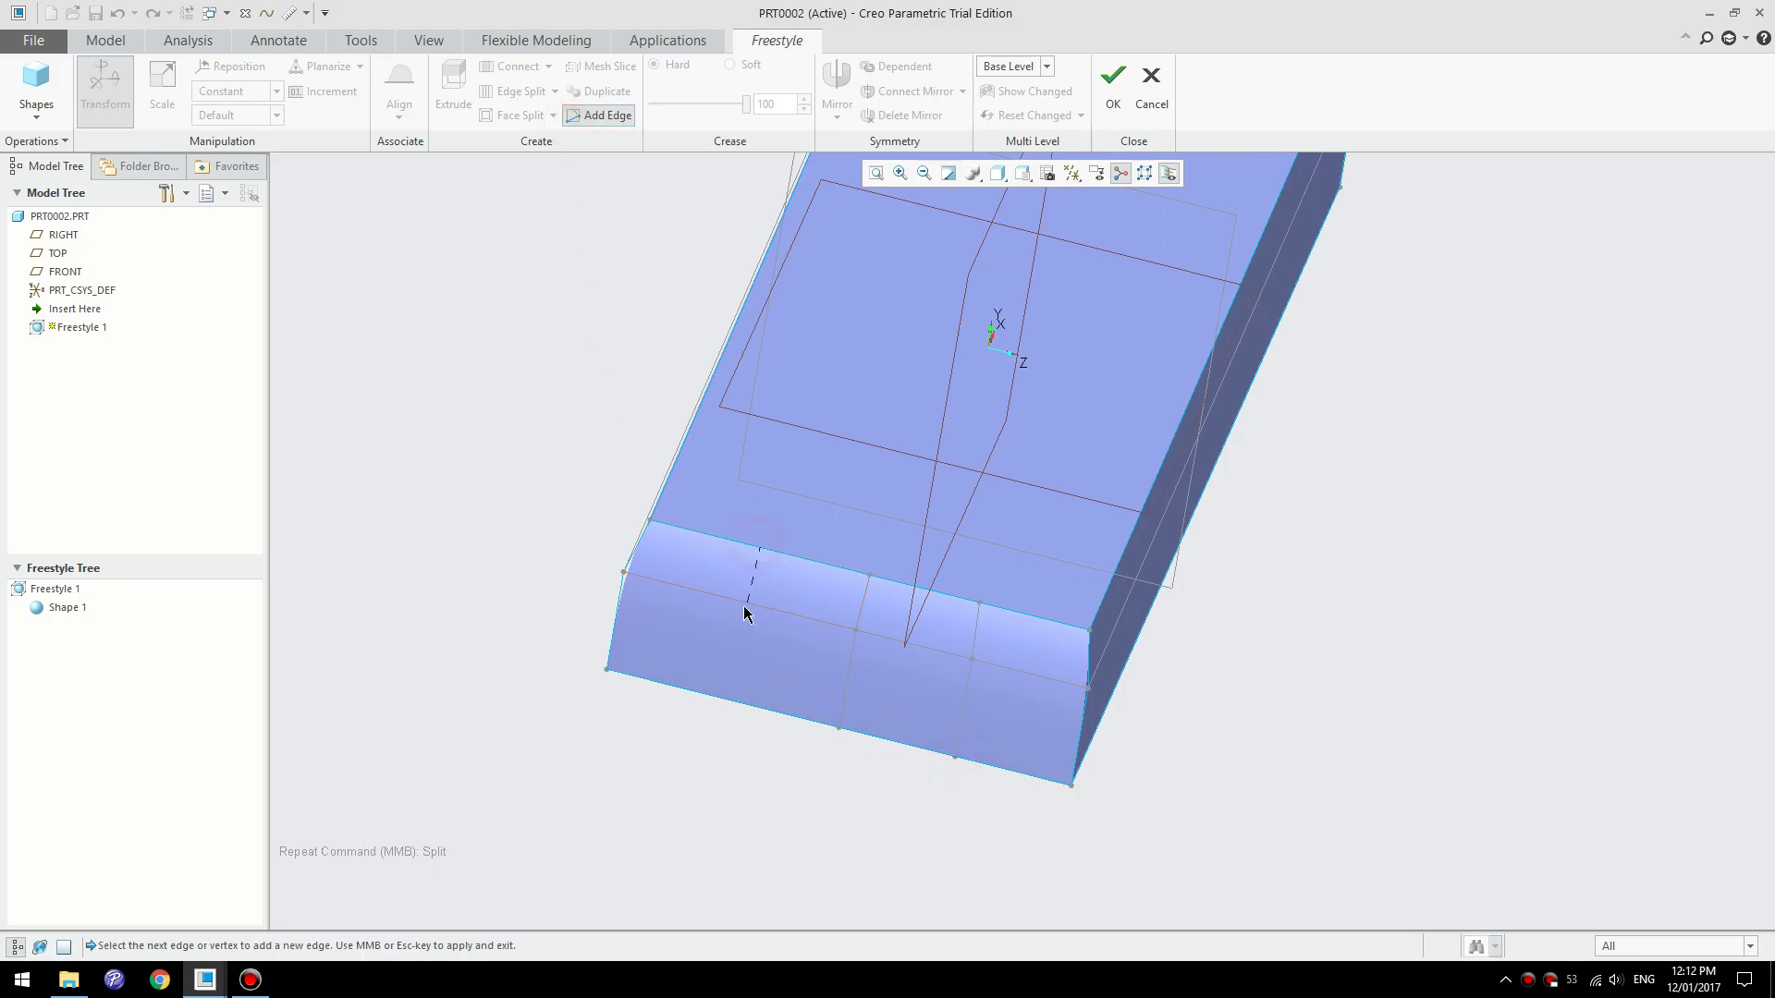
middle_click(724, 707)
- Move the four middle faces of the -X end outward along X to round that end of the body
scroll(741, 578, up, 3)
middle_drag(742, 578, 658, 564)
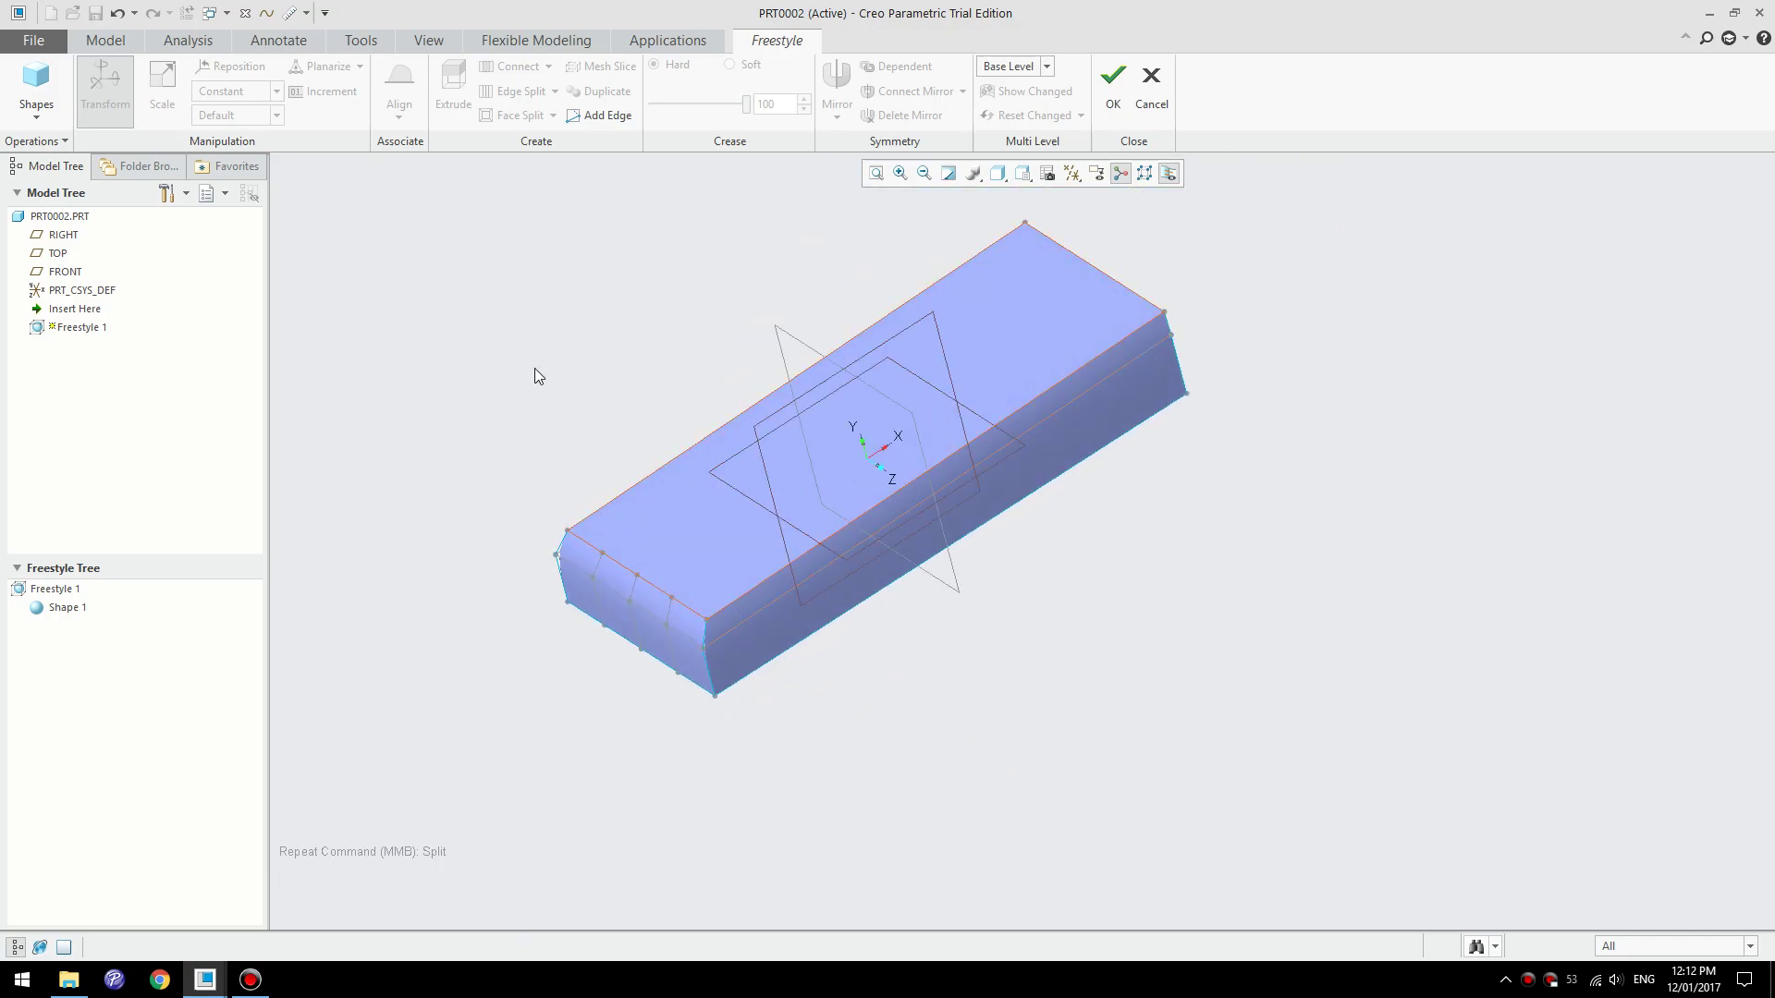
scroll(613, 589, up, 4)
click(607, 579)
ctrl+click(681, 608)
scroll(608, 657, up, 2)
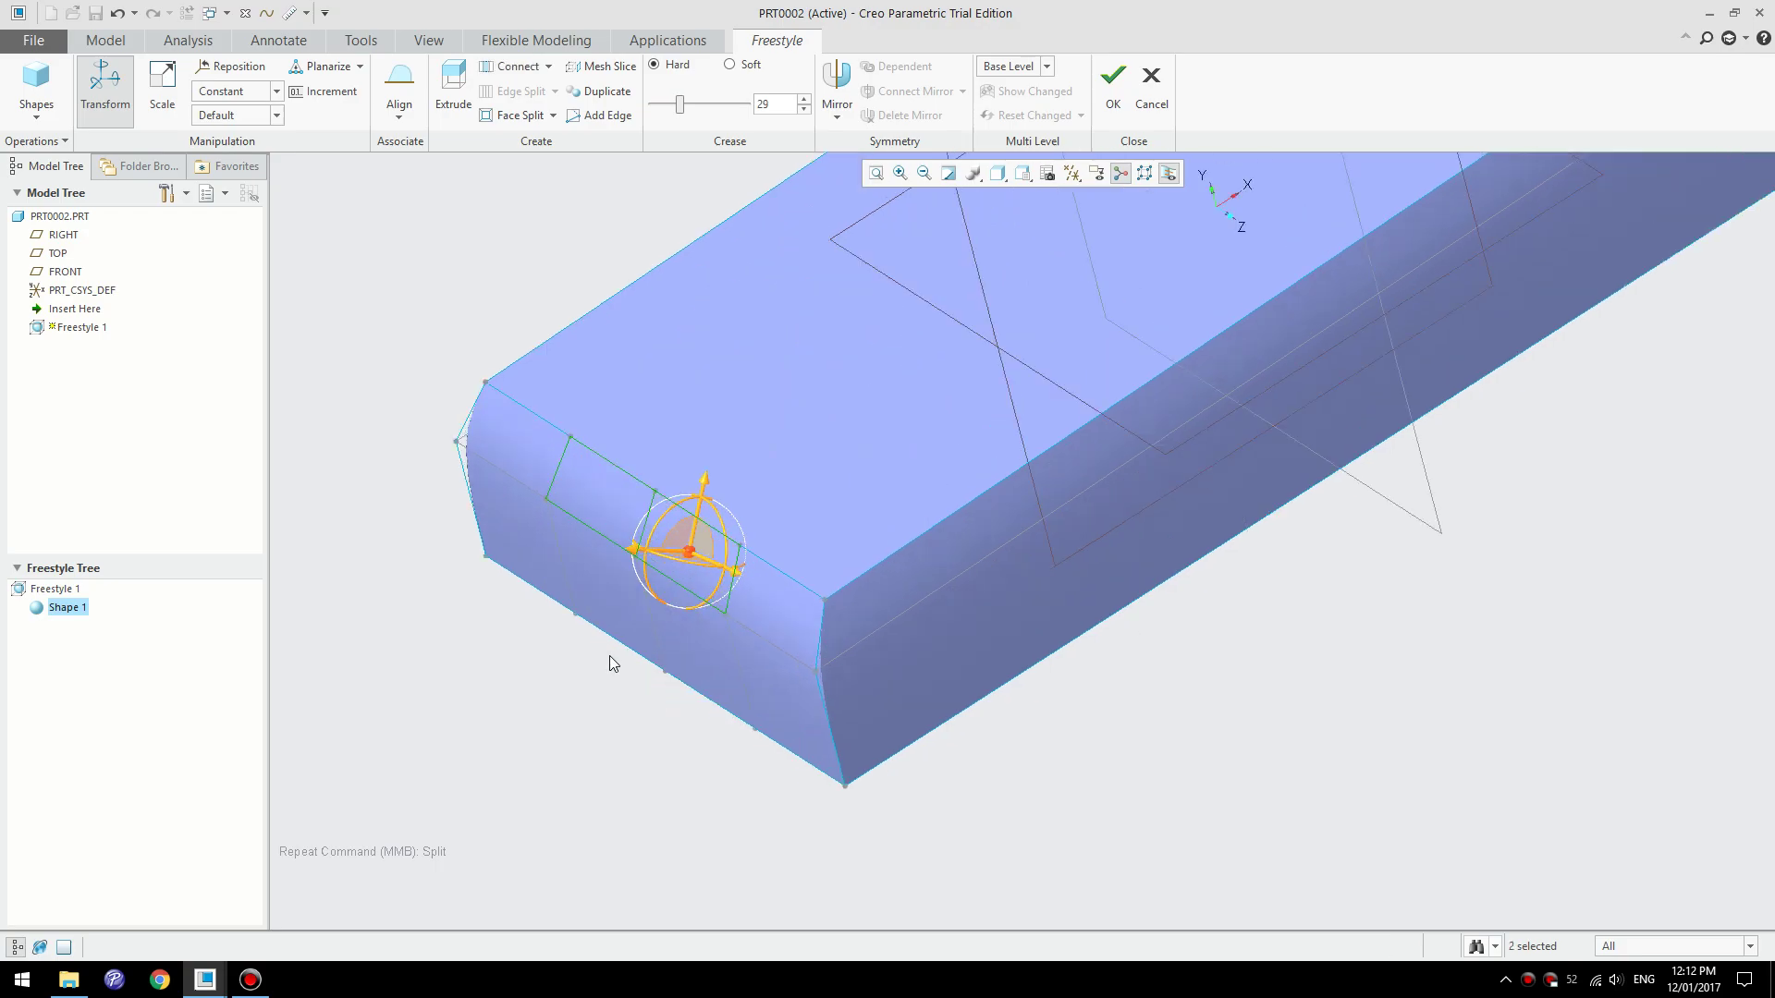
ctrl+click(617, 608)
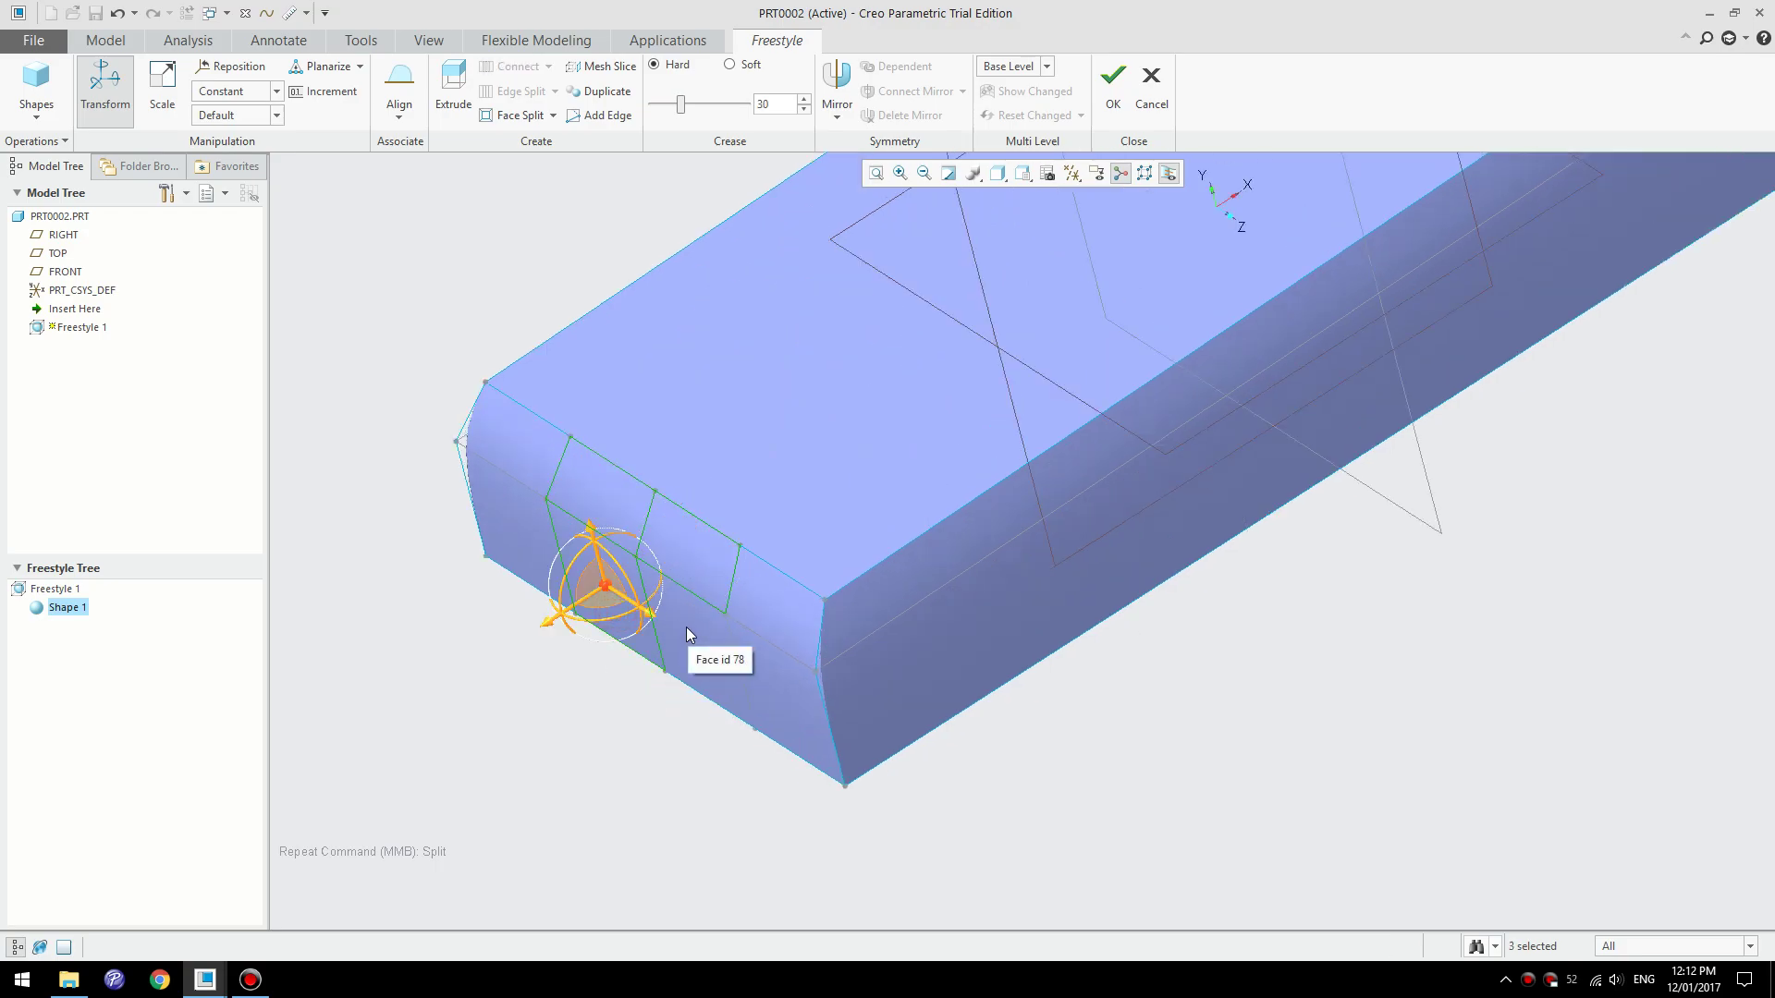
middle_drag(702, 668, 802, 613)
ctrl+click(802, 613)
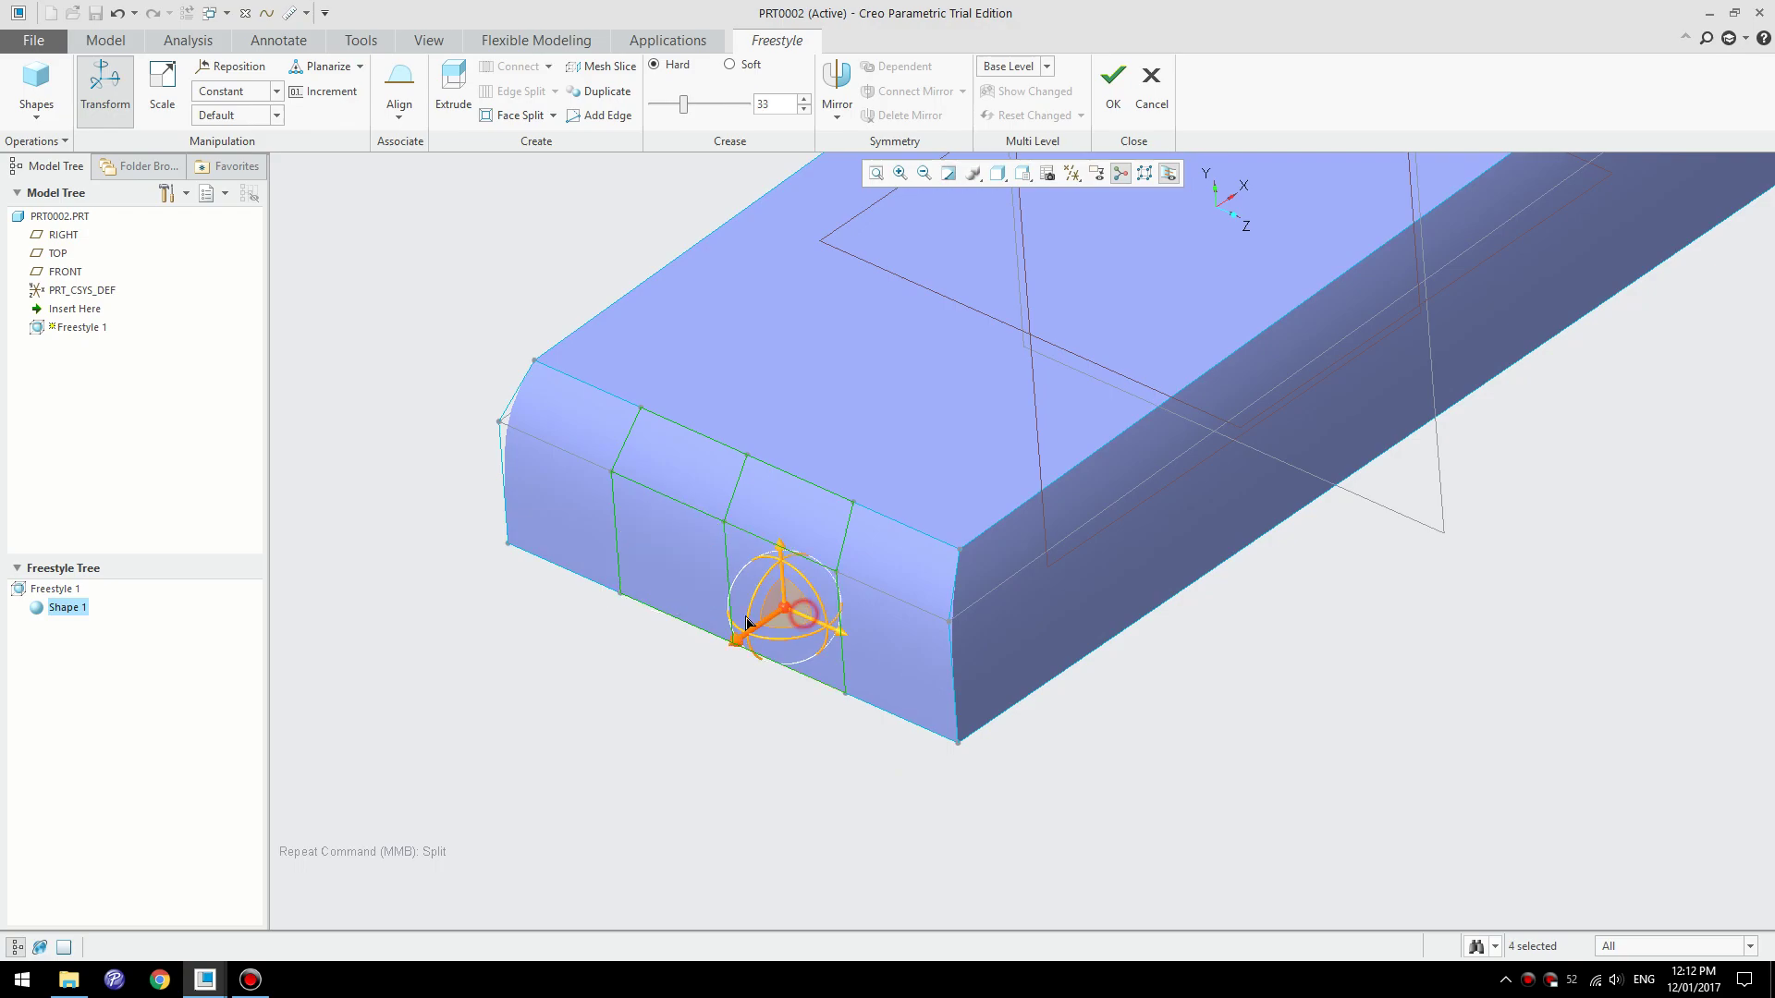
drag(745, 642, 689, 672)
click(602, 712)
- Move the upper and lower middle edges of the -X end slightly further outward to make the rounding more pronounced
click(678, 624)
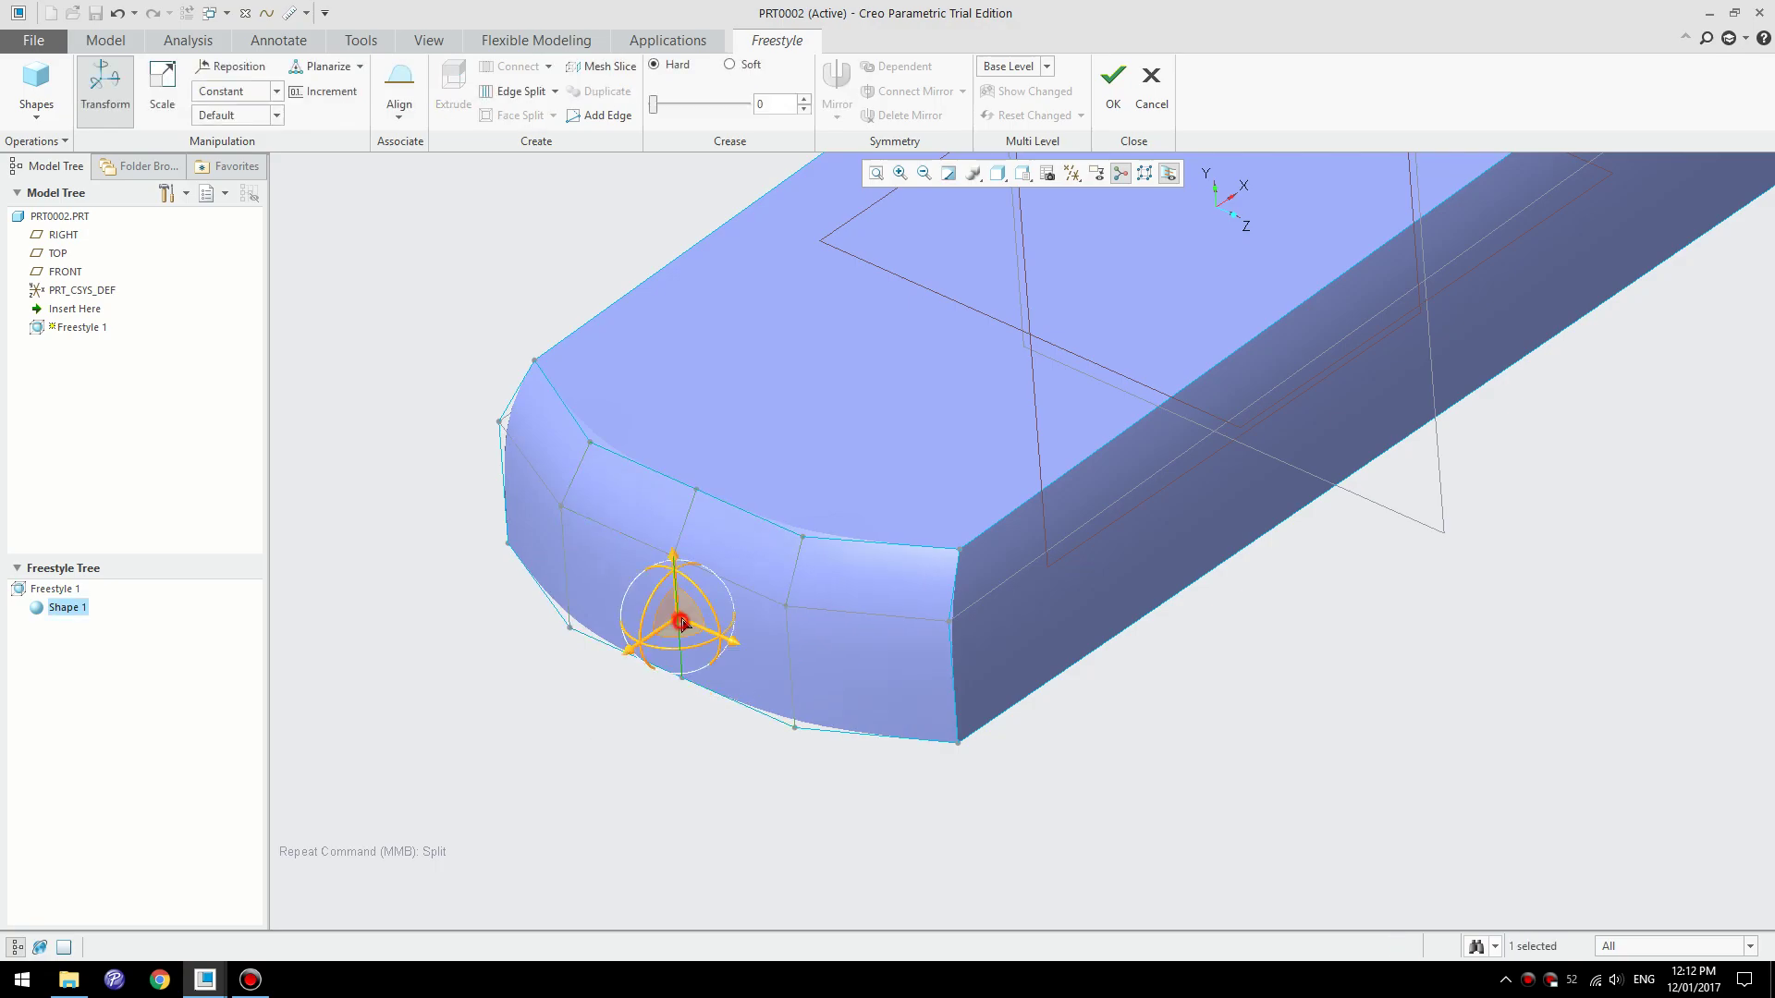
click(688, 527)
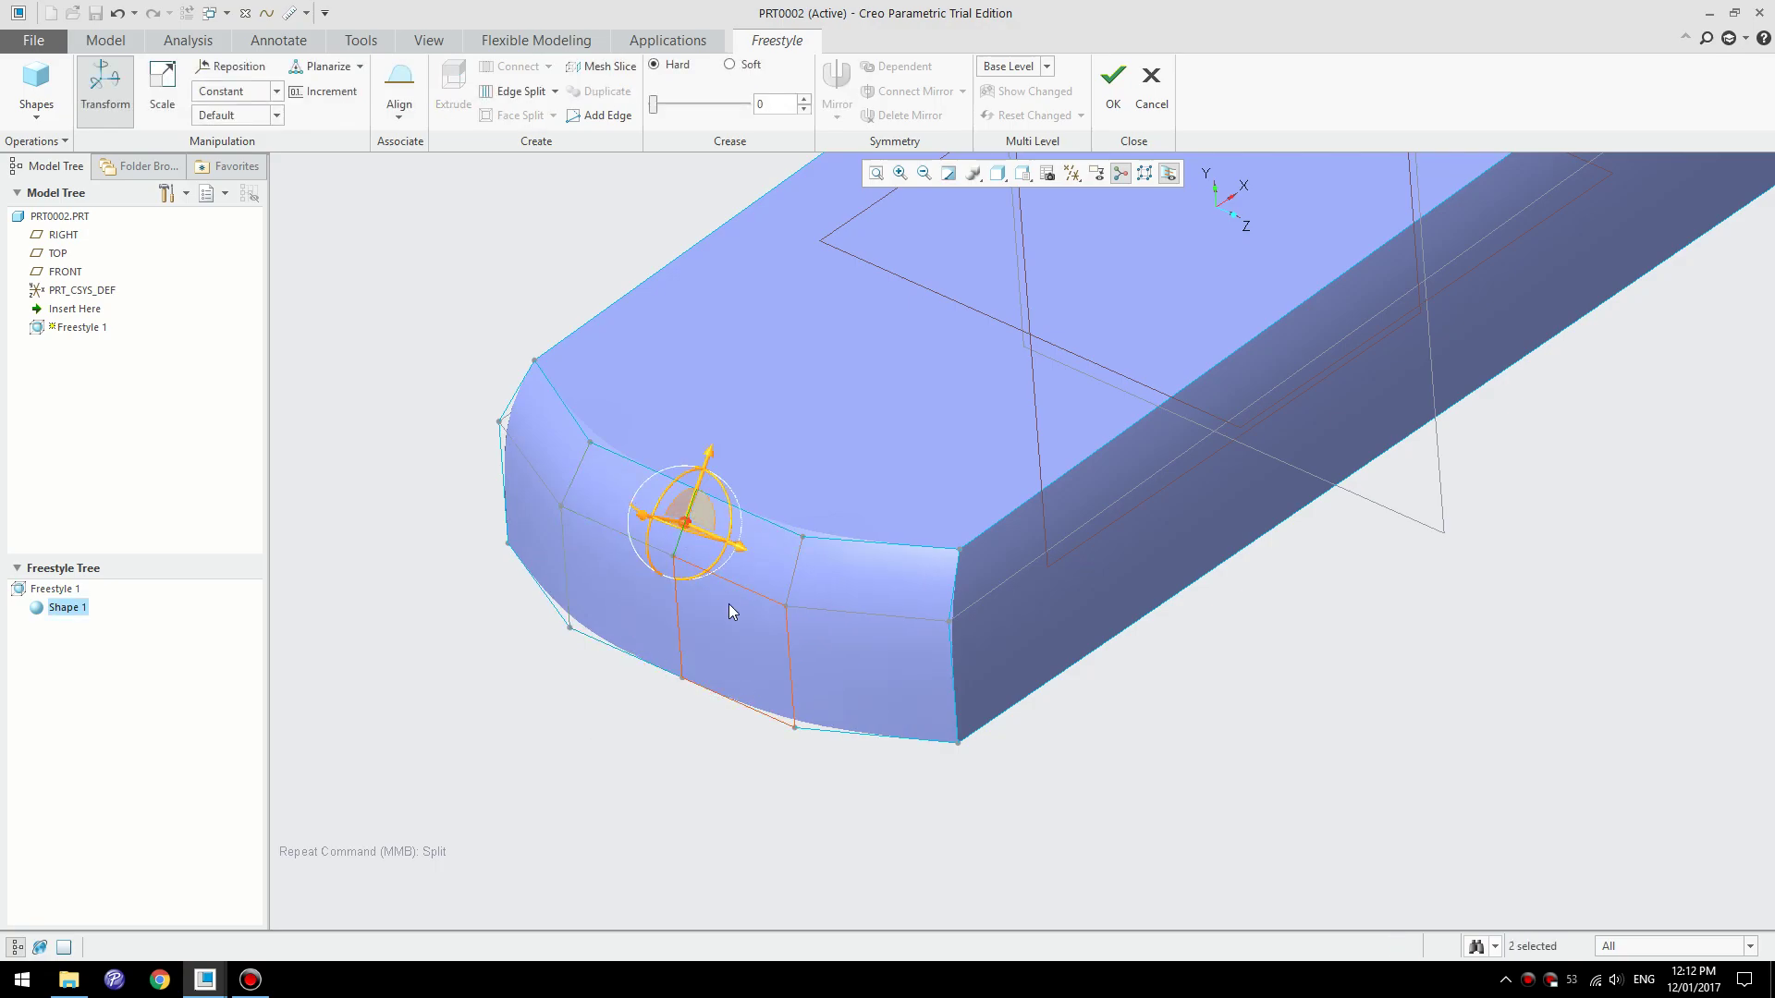
middle_drag(837, 455, 819, 623)
scroll(652, 555, down, 2)
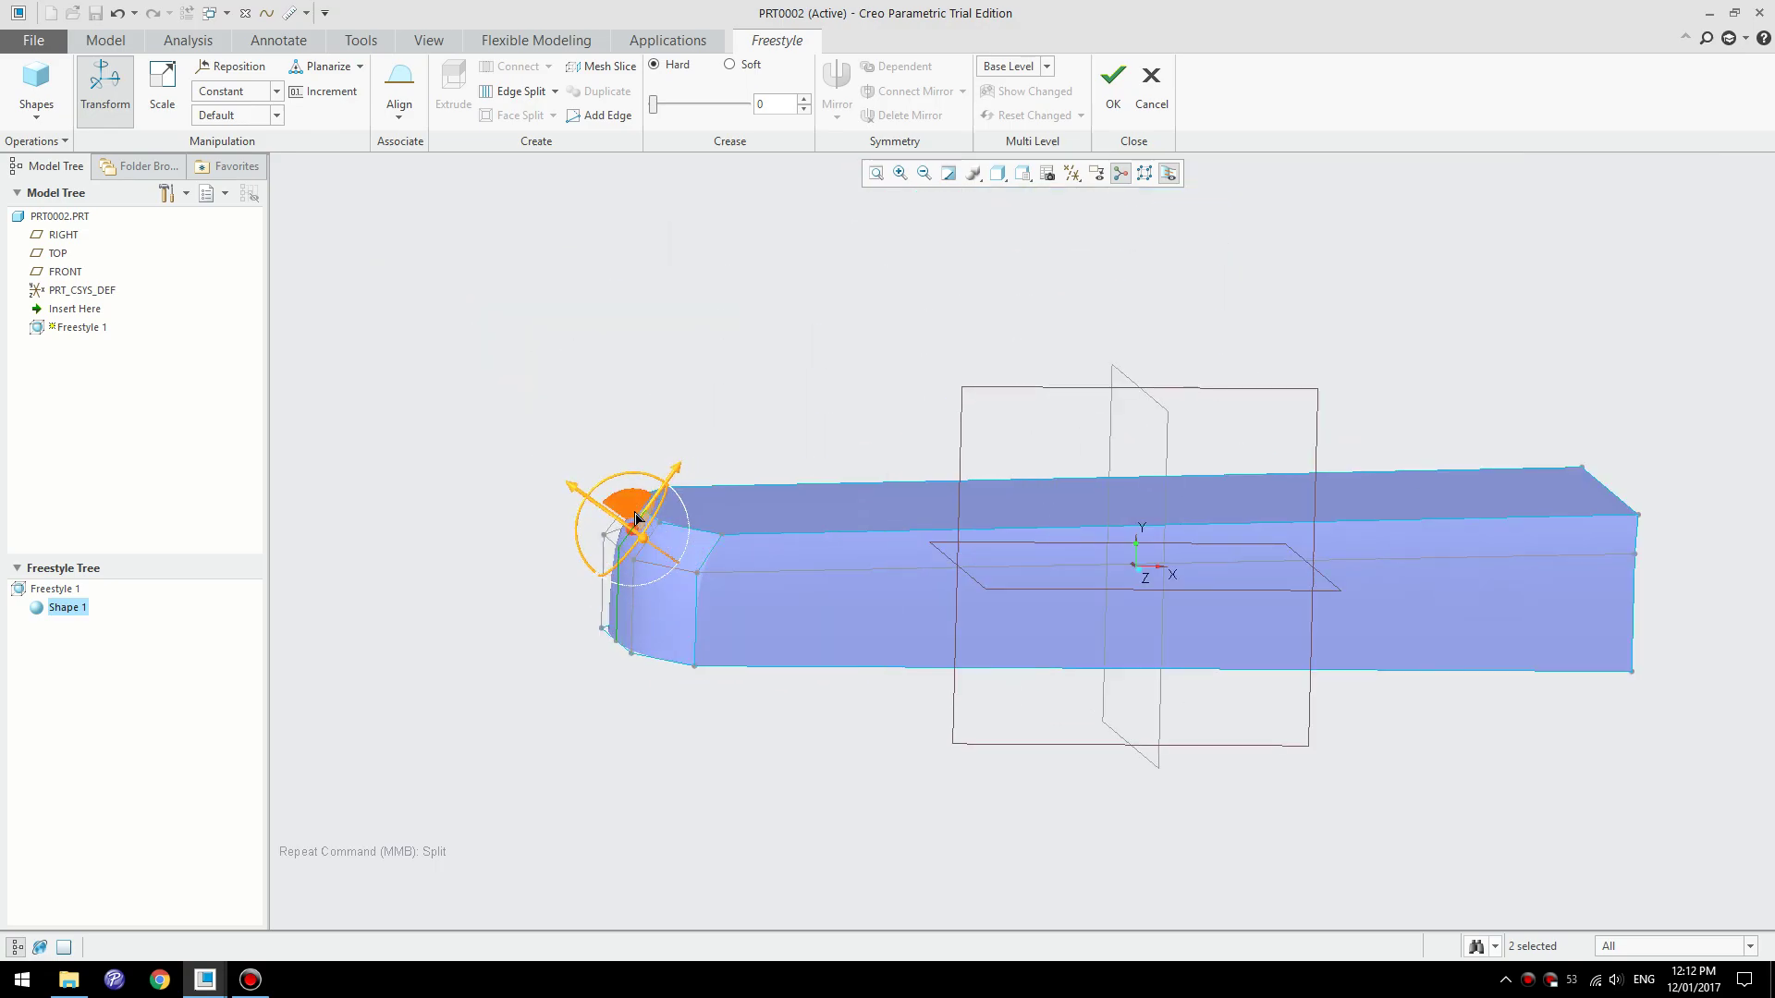
drag(633, 514, 617, 513)
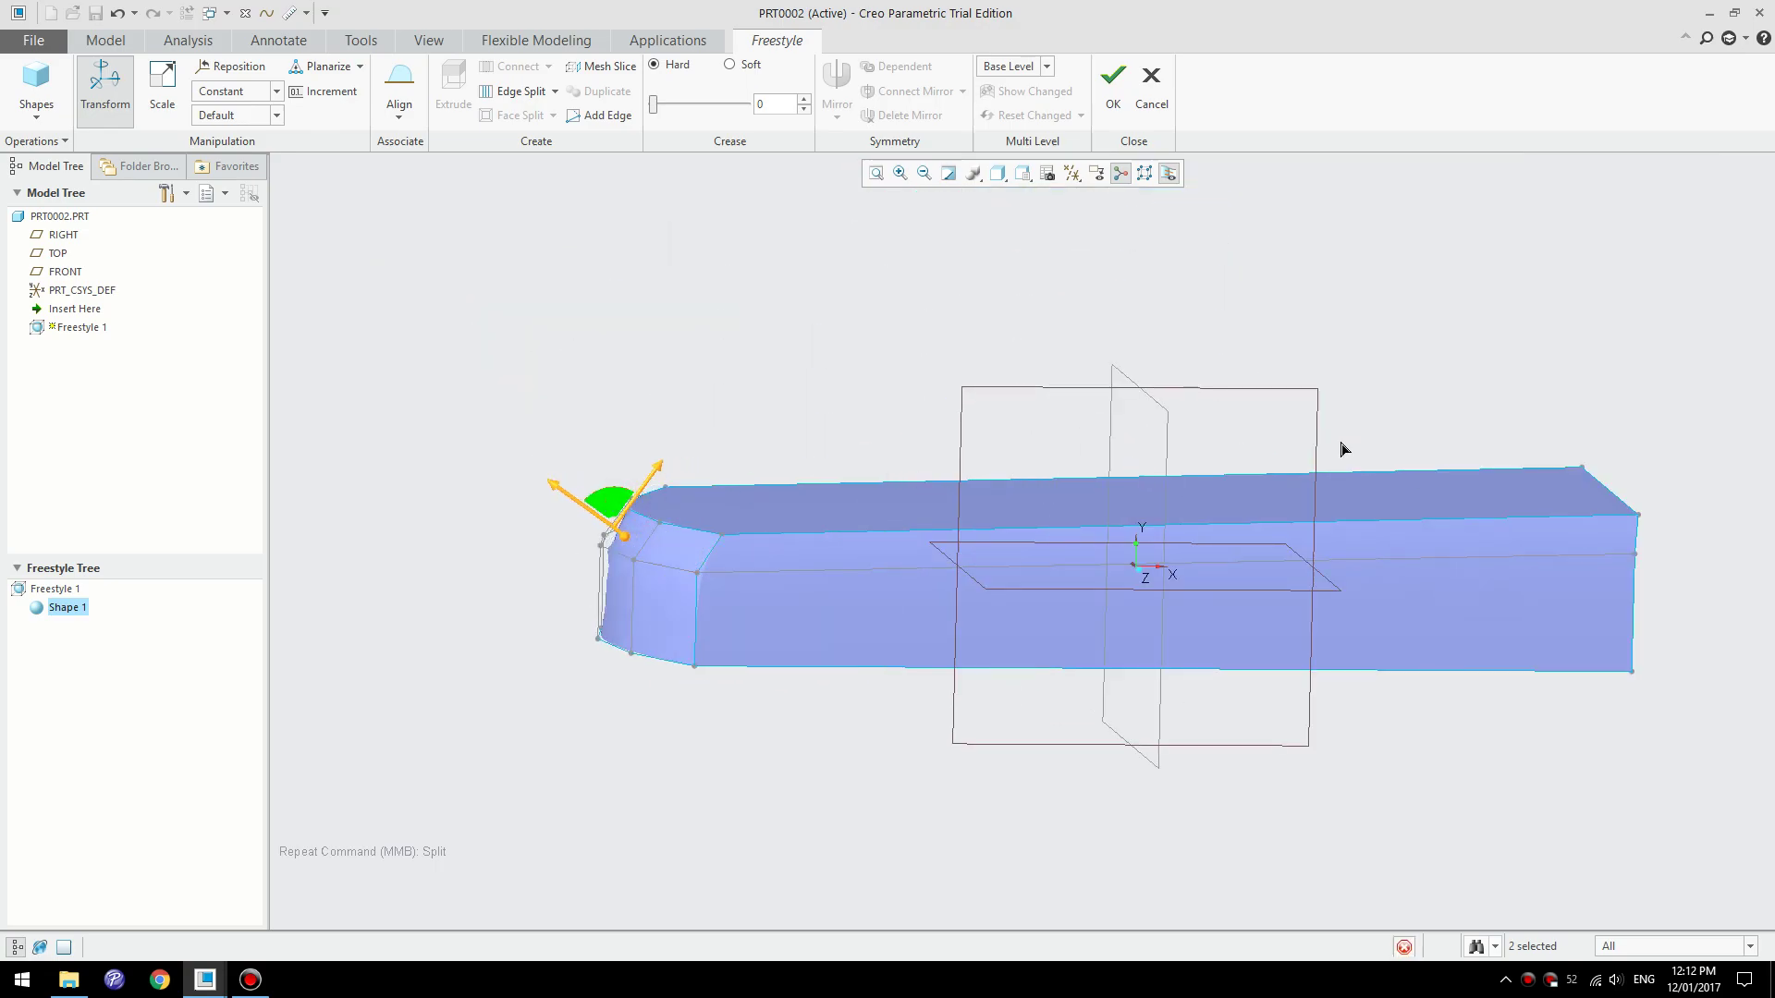
click(1436, 428)
- Box-select the upper edges and vertices at the +X end and lower them along Y until the top face is level
scroll(1567, 442, up, 2)
middle_drag(1402, 389, 1387, 371)
scroll(1328, 463, down, 4)
middle_drag(1541, 460, 1506, 456)
click(1434, 478)
drag(1461, 424, 1506, 524)
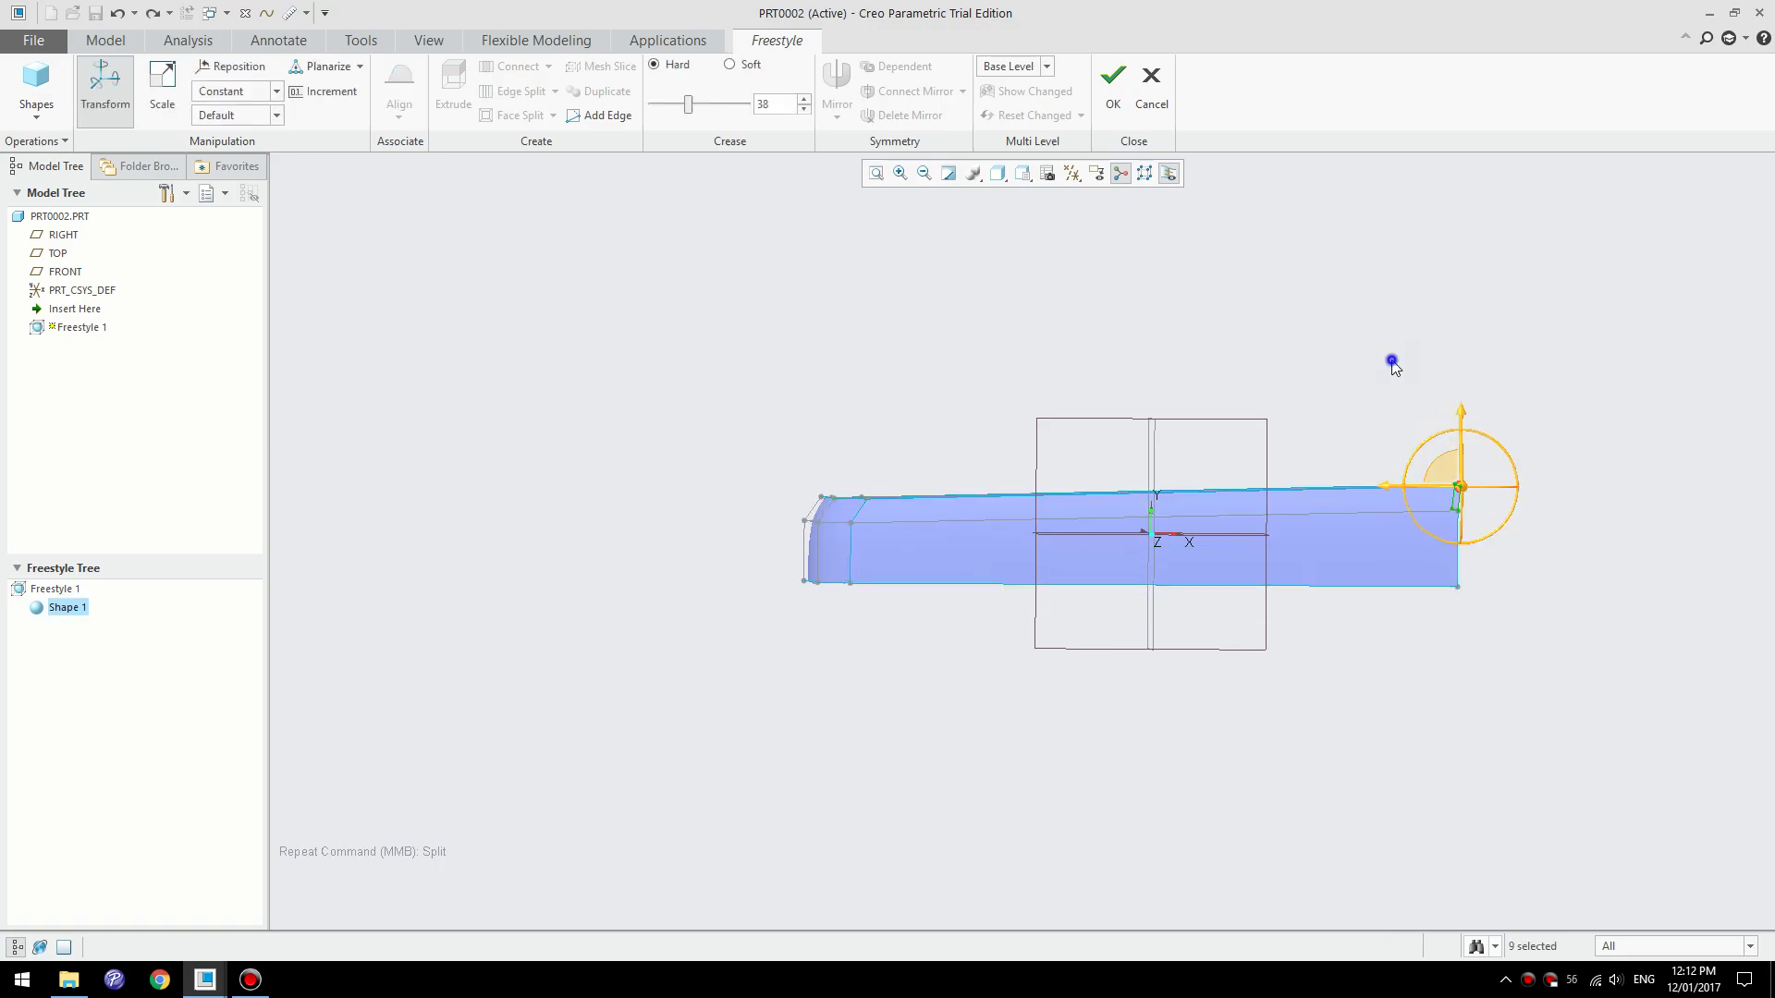
right_click(1393, 365)
click(1295, 395)
drag(1466, 408, 1468, 432)
click(1350, 407)
- Move the top edge at the +X end slightly inward along X
middle_drag(1350, 409, 1334, 492)
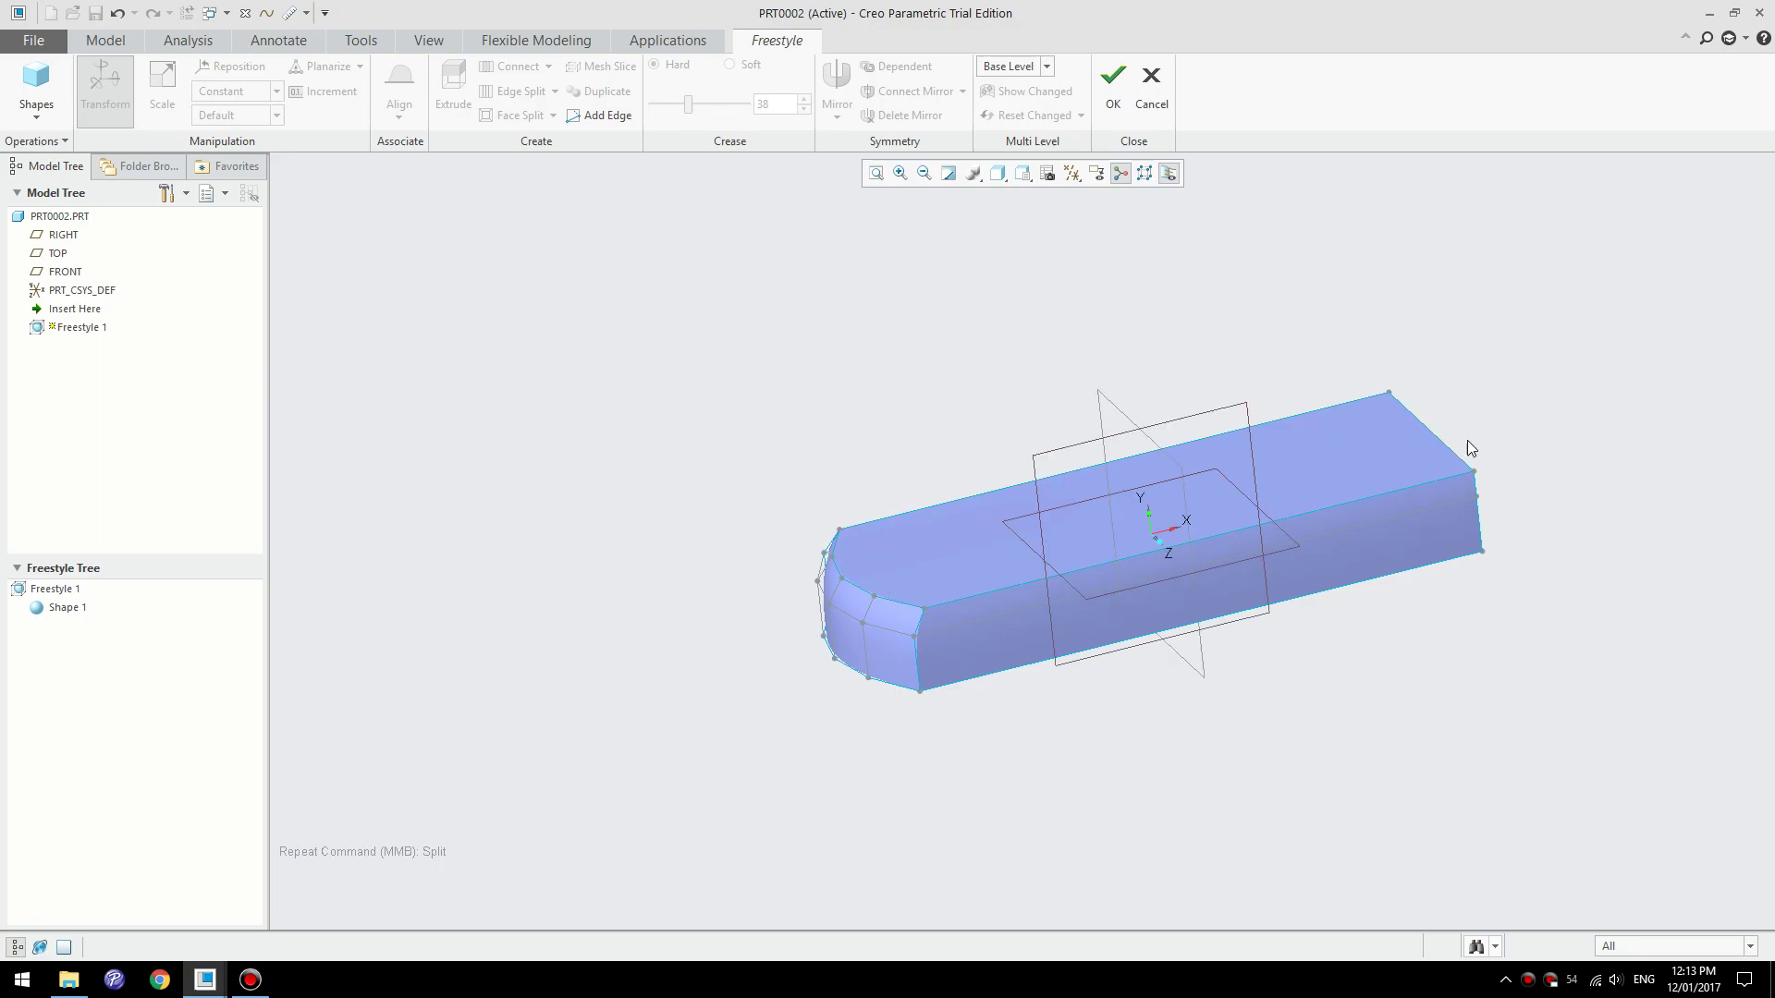
click(1450, 452)
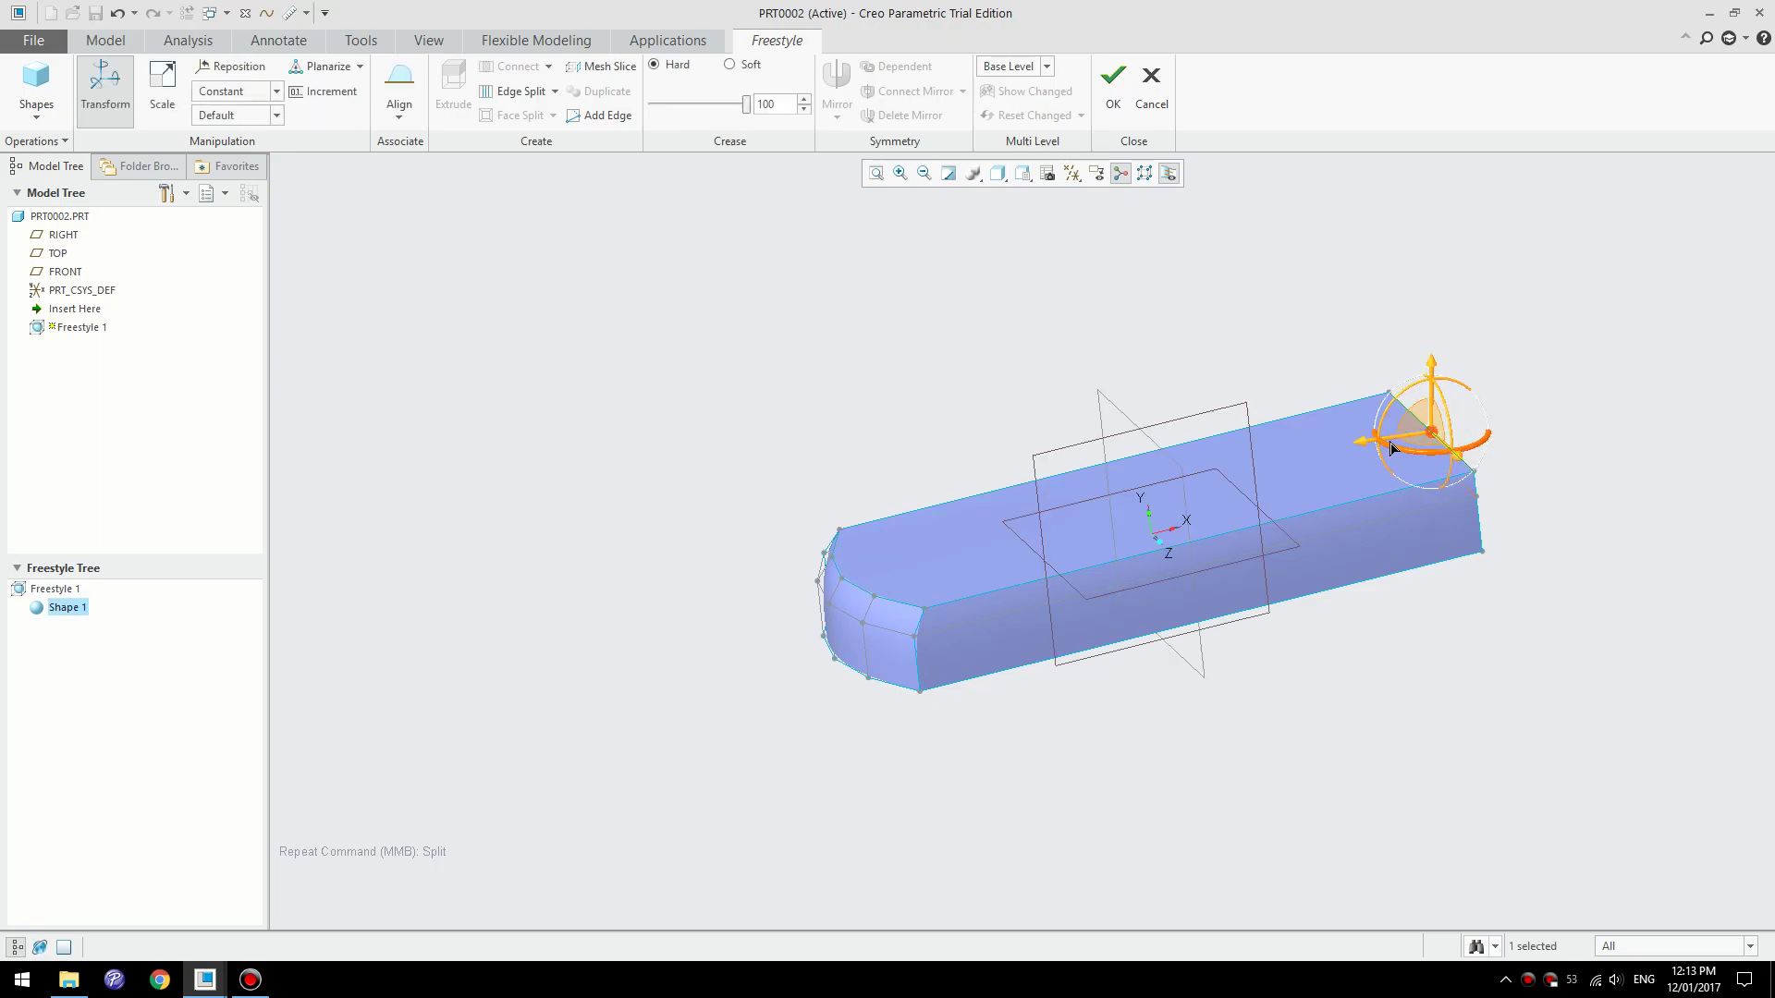
click(1173, 355)
middle_drag(906, 610, 820, 428)
click(632, 359)
- Add a second box primitive and raise it along Y so that it stands on top of the body
click(35, 110)
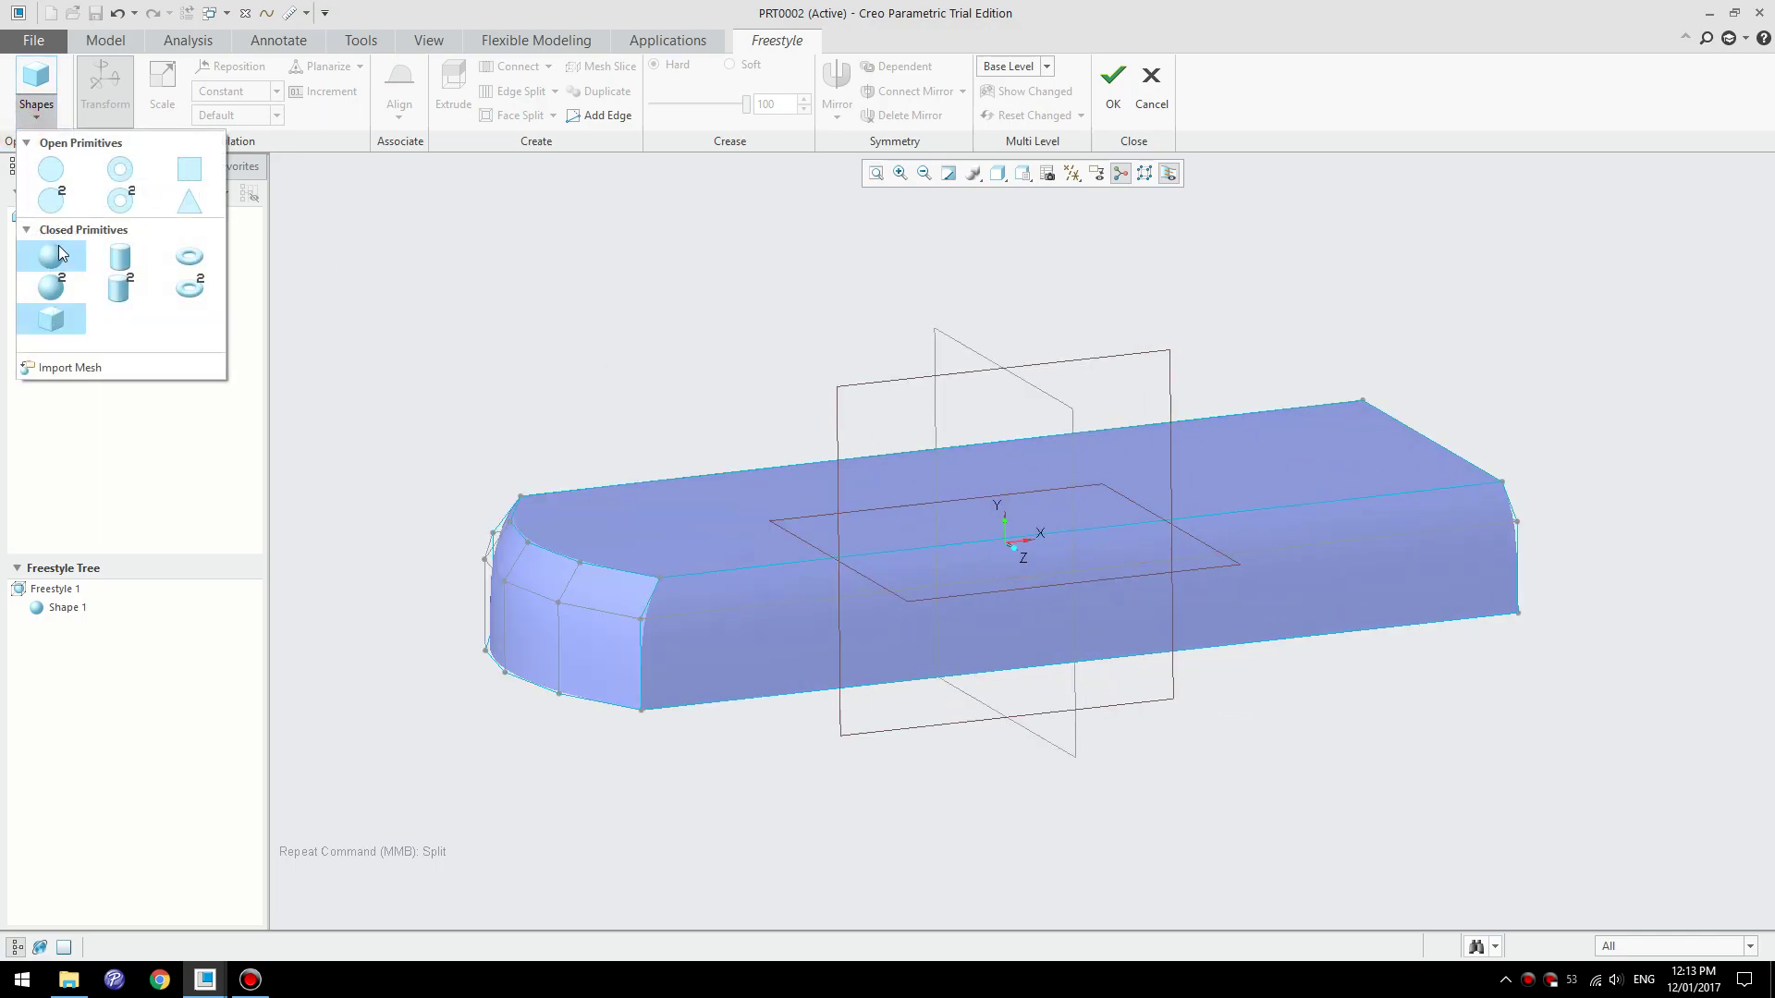
click(60, 318)
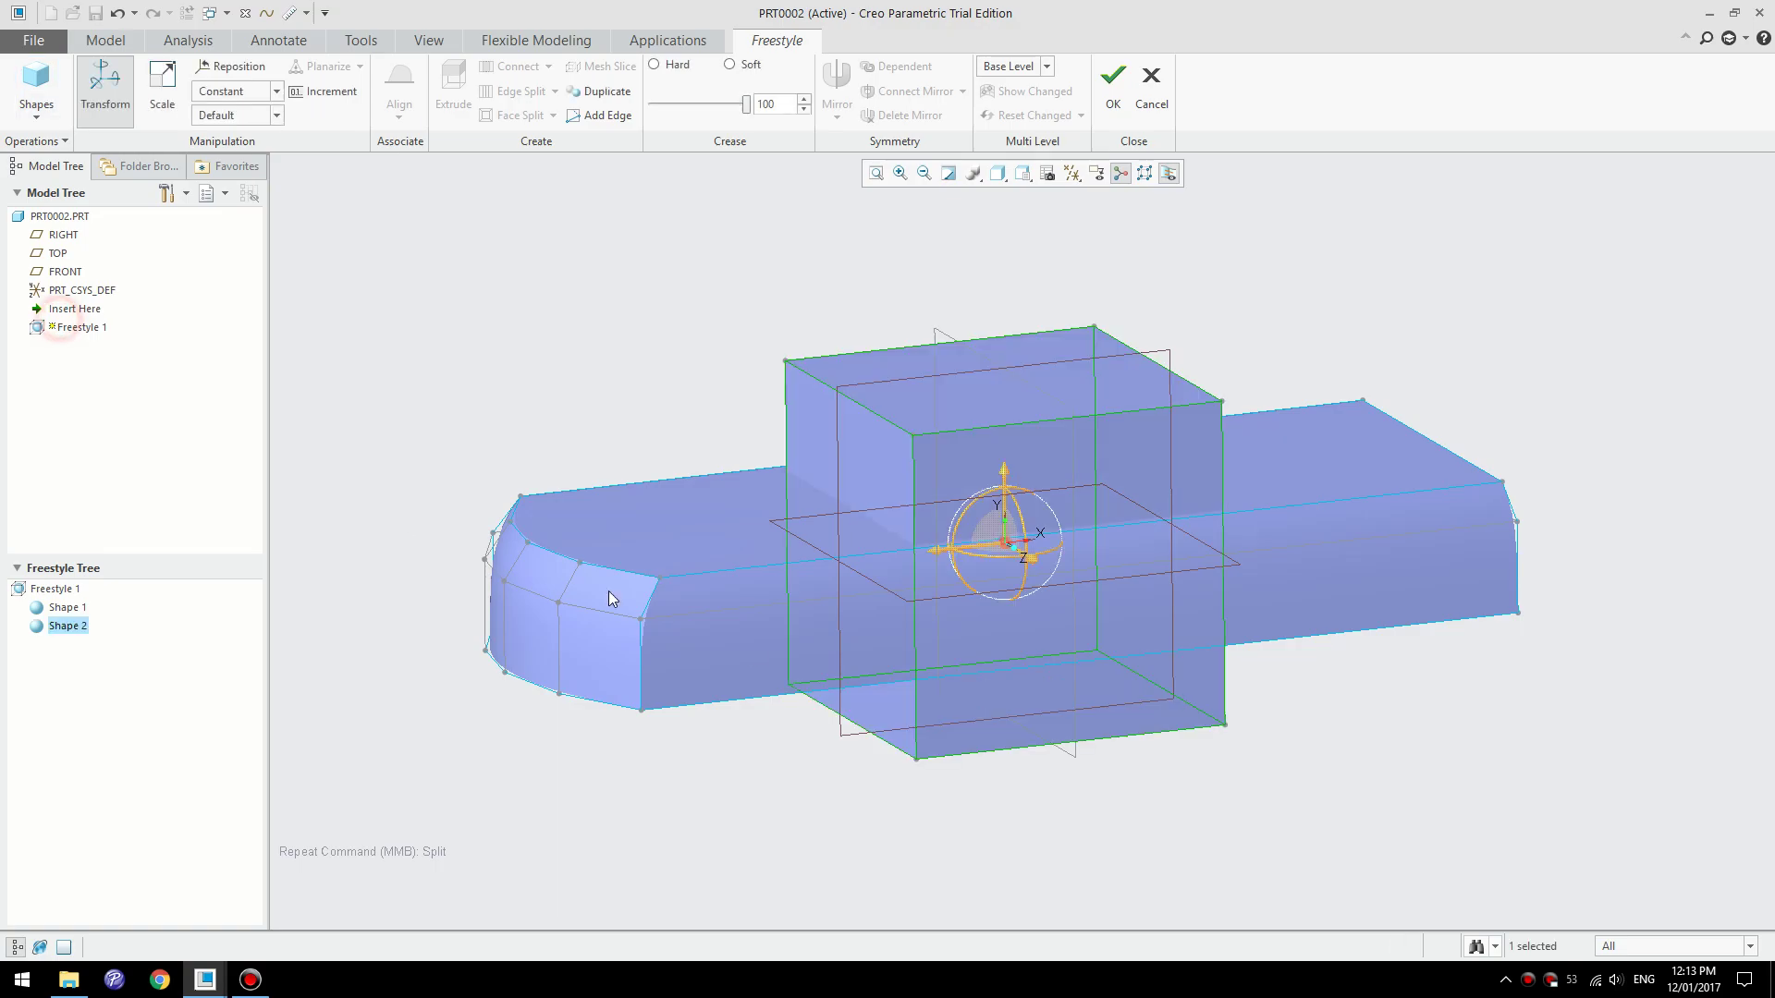
scroll(963, 656, down, 2)
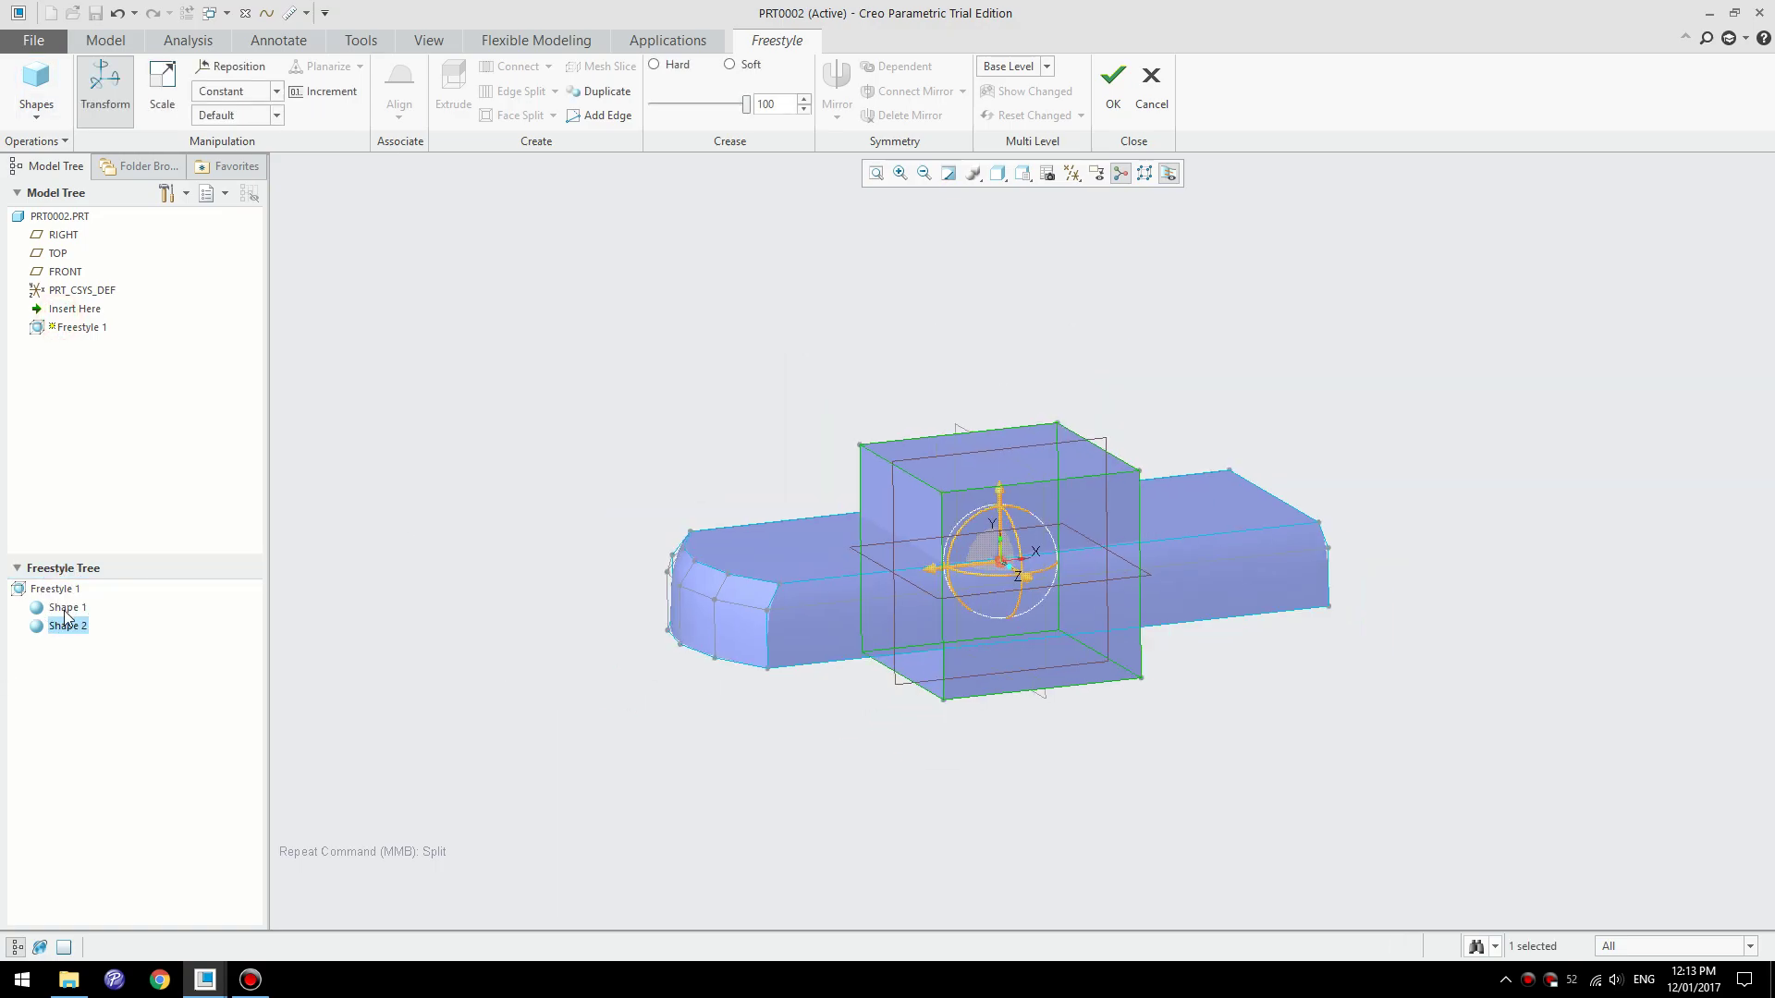
middle_drag(968, 638, 1007, 527)
drag(1009, 497, 1016, 370)
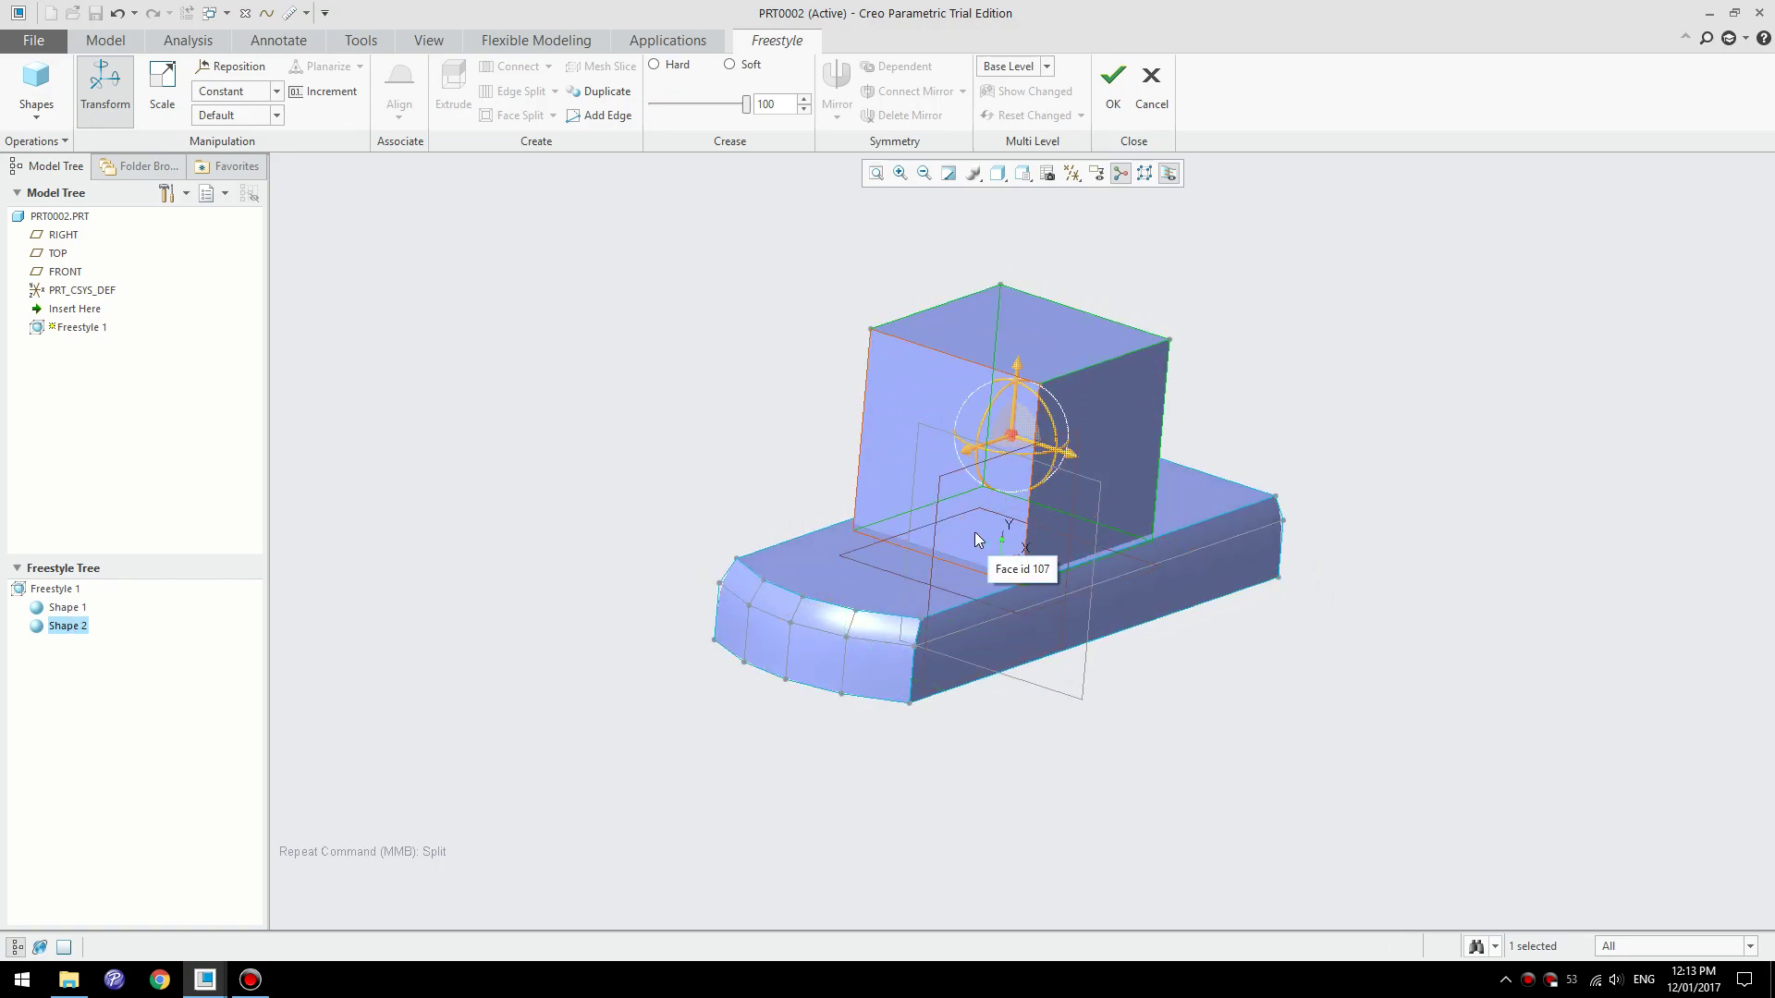
- Scale the second box along Y to well under half its height and lower it onto the body's top face
middle_drag(977, 536, 923, 519)
scroll(1076, 381, down, 3)
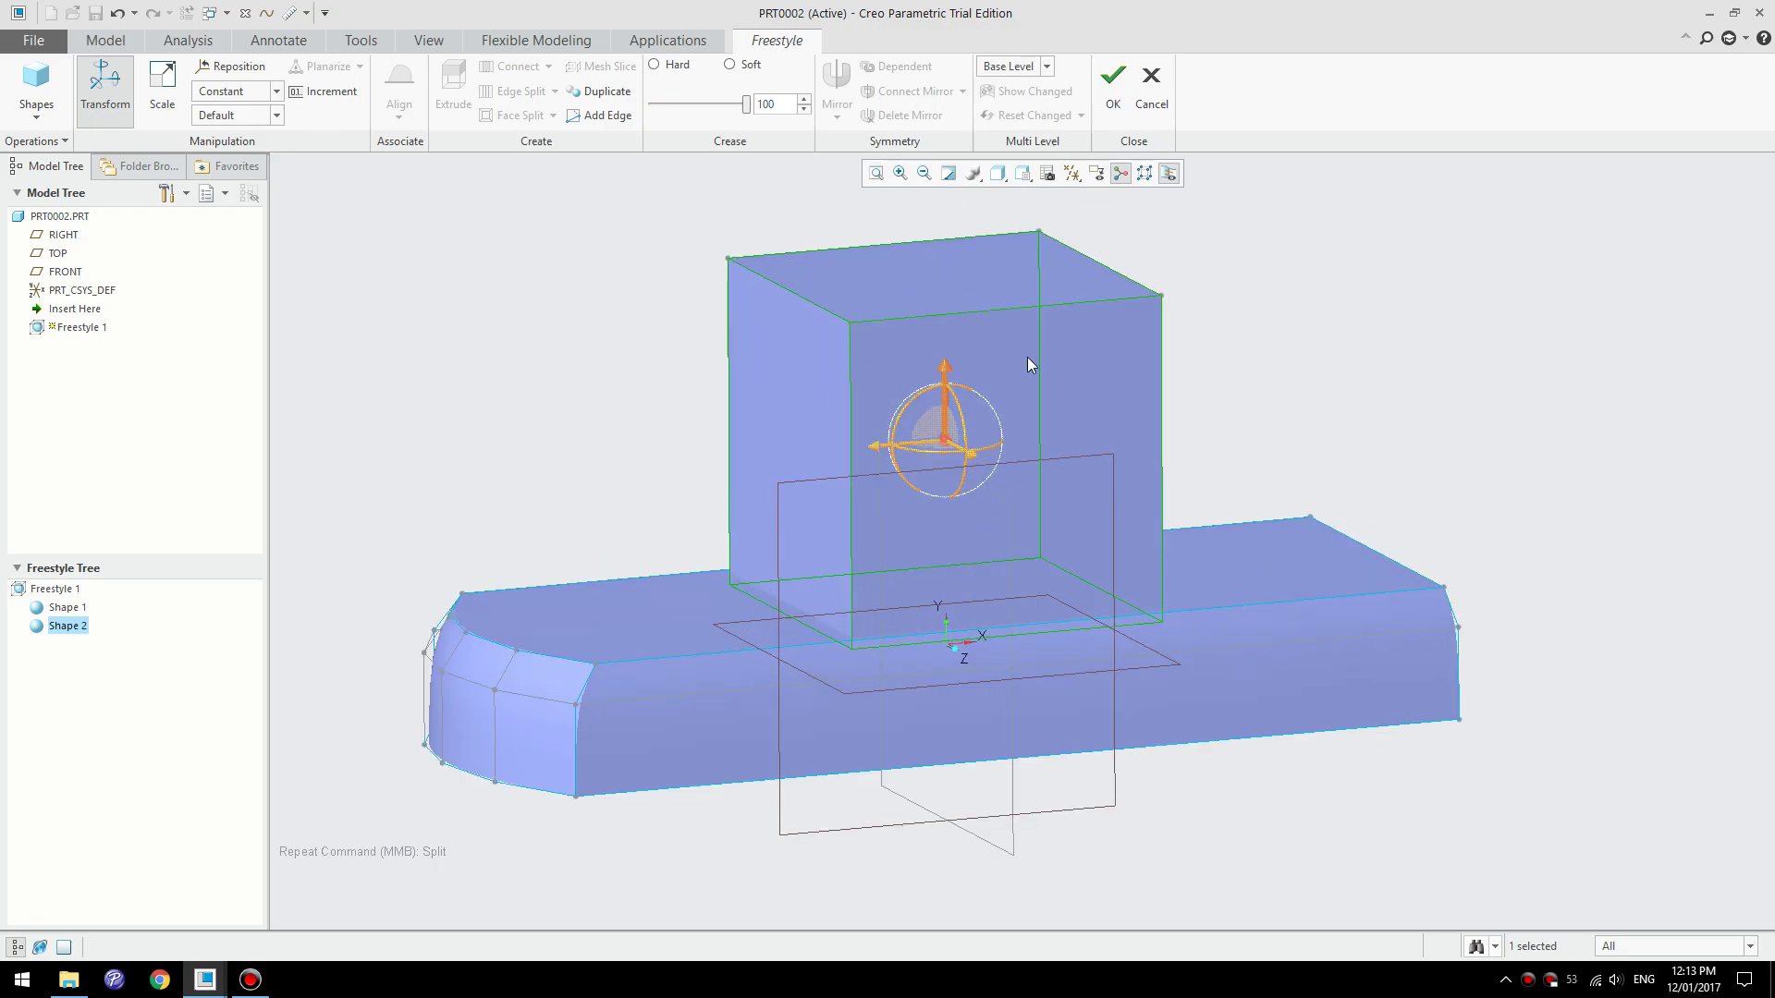
right_click(1245, 338)
click(1211, 370)
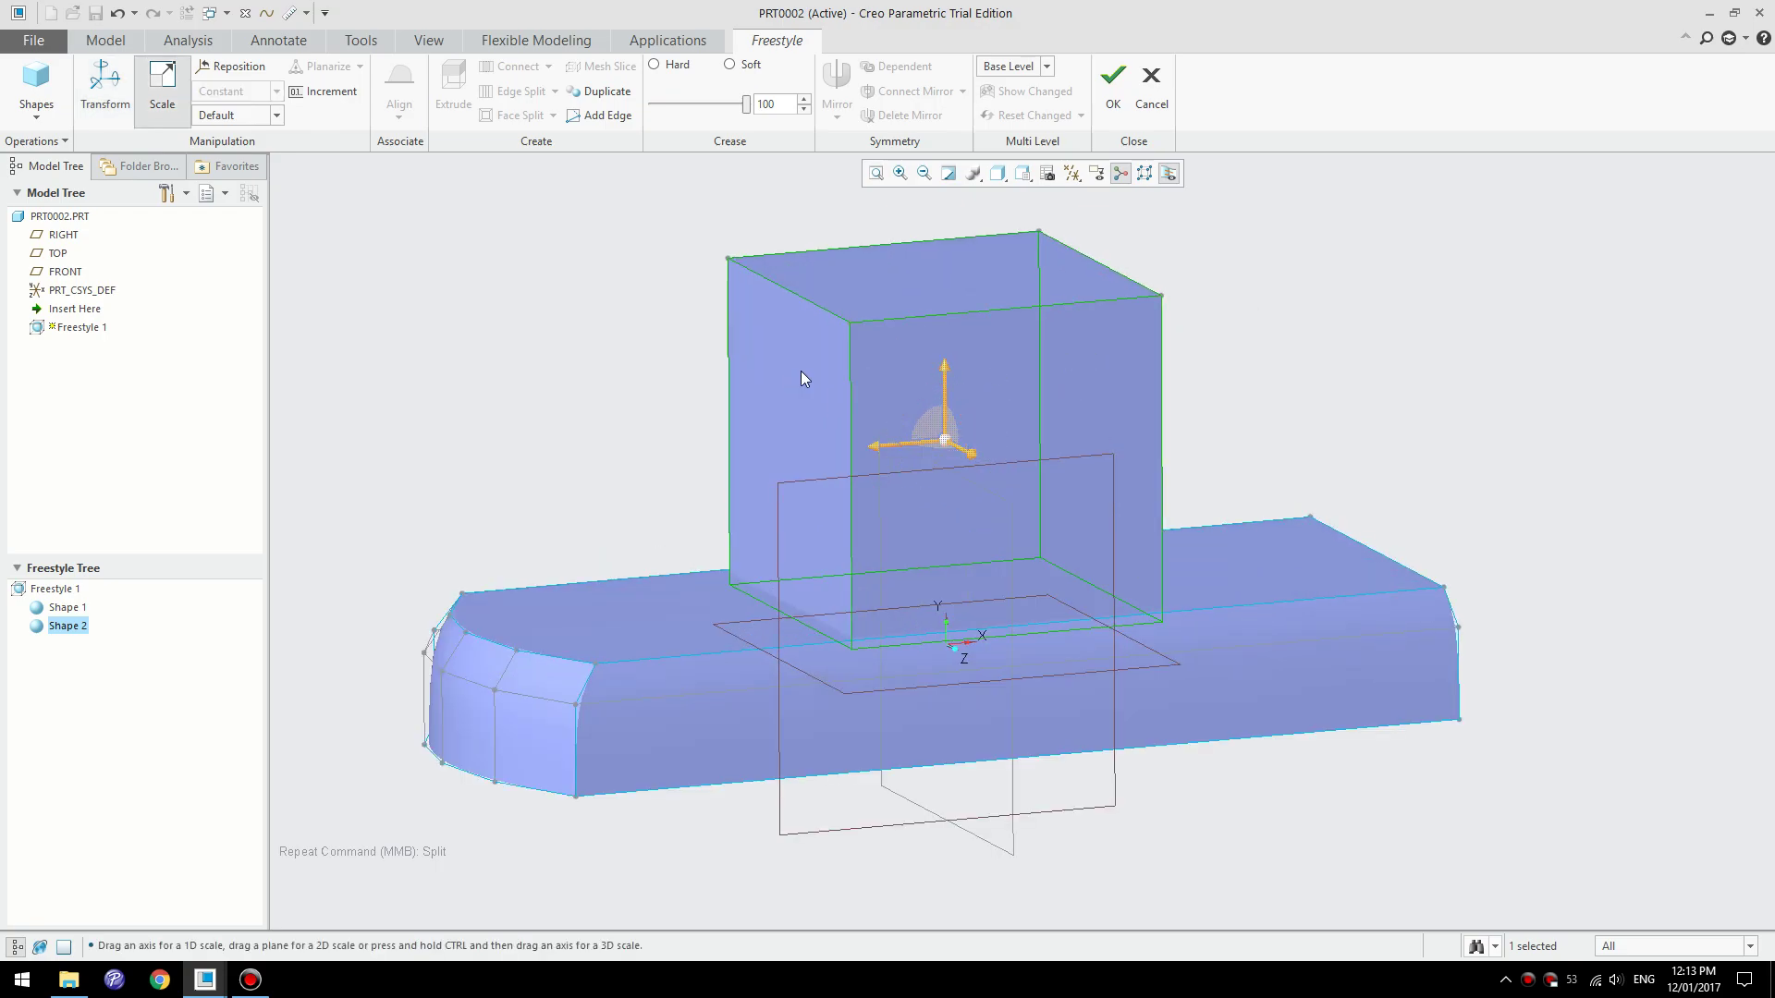
drag(944, 373, 991, 405)
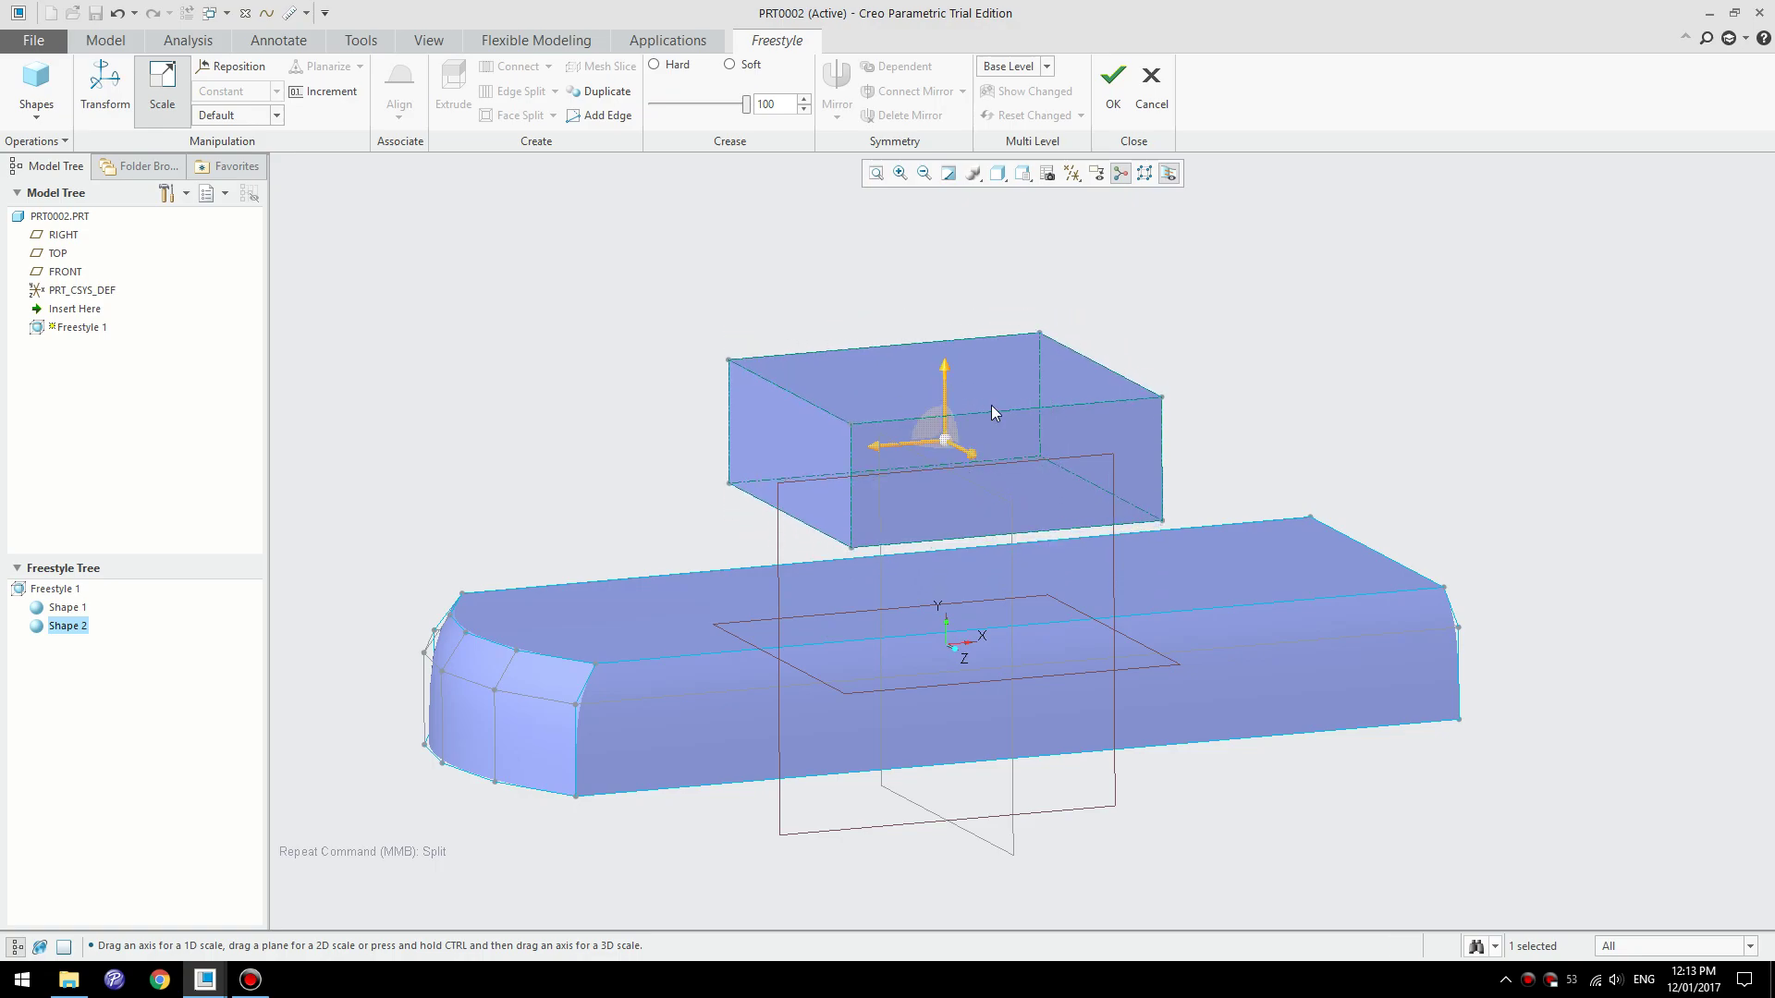
right_click(1112, 298)
click(1045, 333)
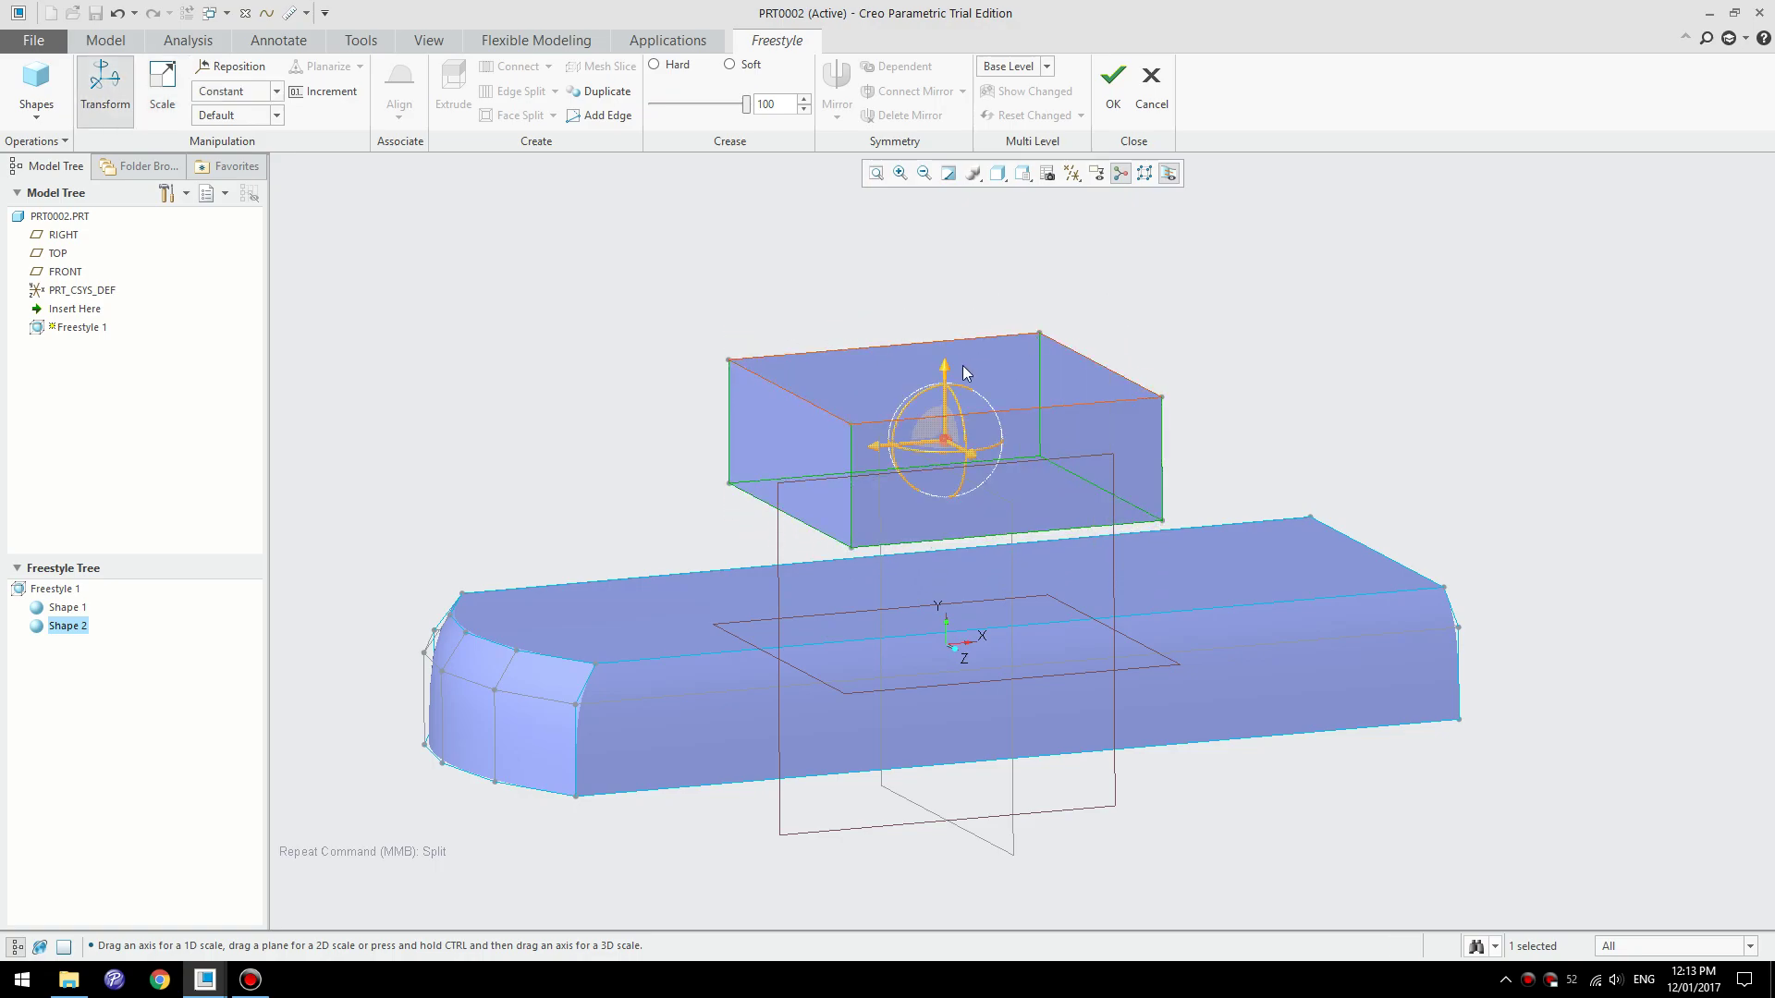
drag(956, 392, 957, 486)
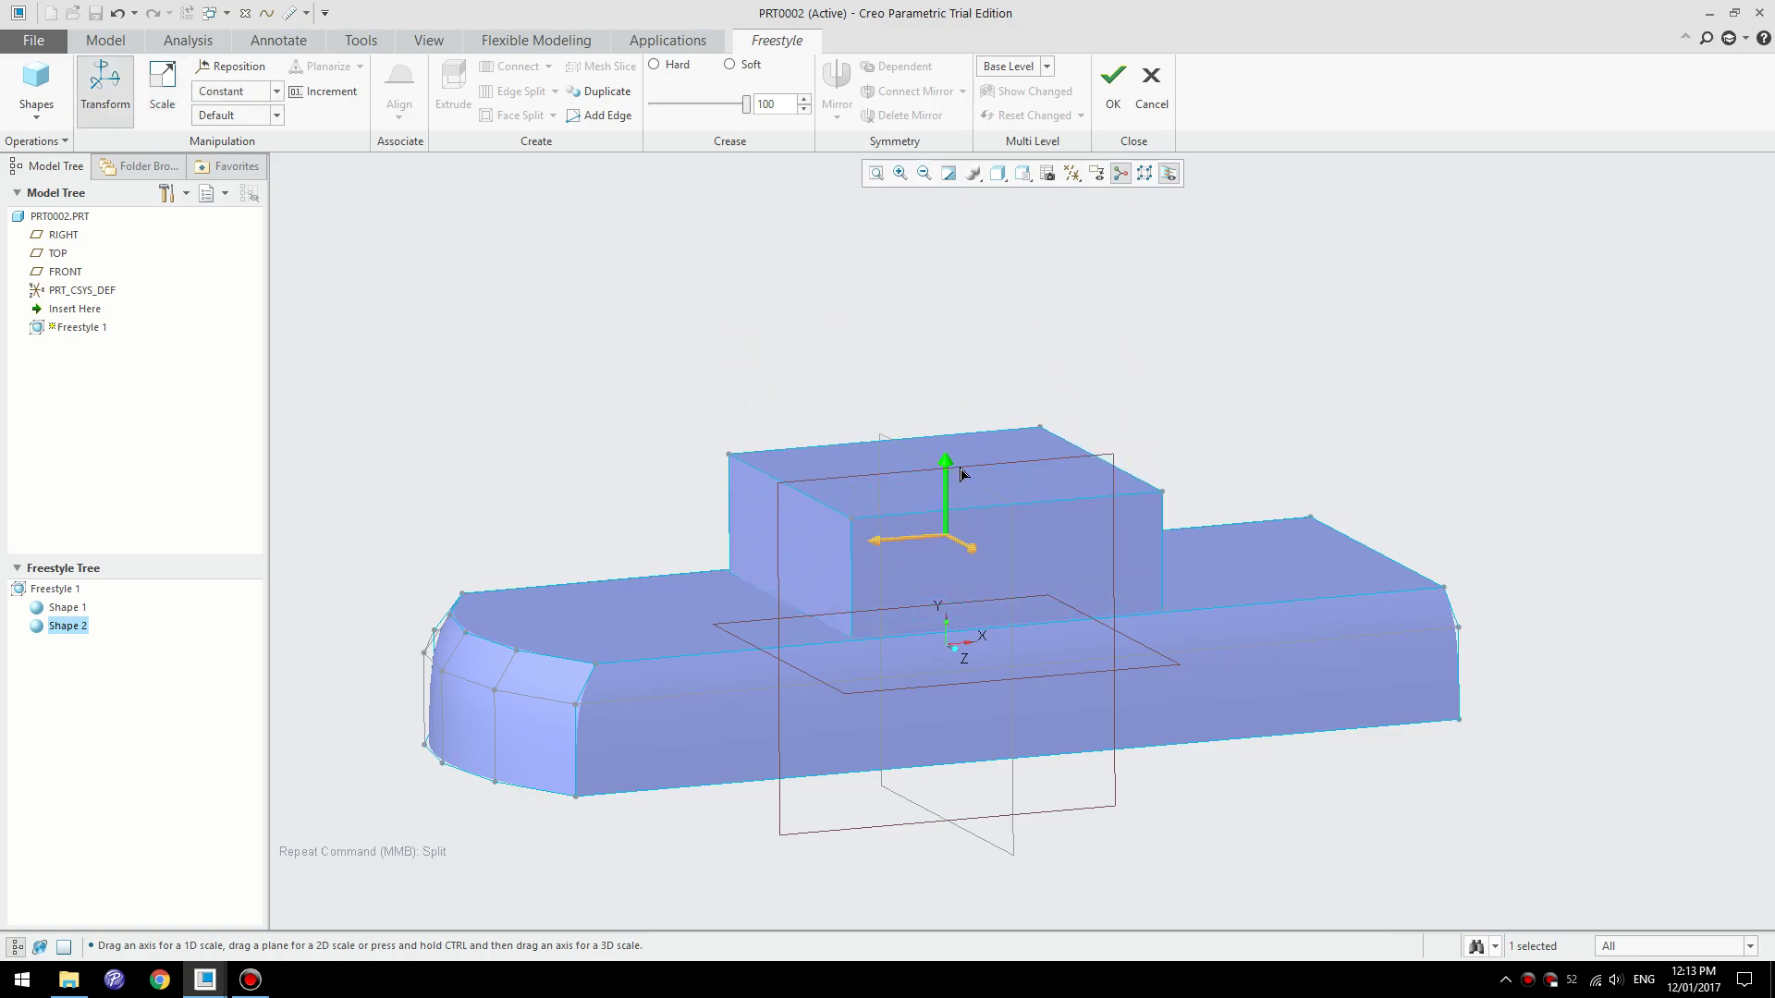
- Move the upper box's +X face outward along X until it nearly reaches the body's +X end
middle_drag(963, 557, 943, 558)
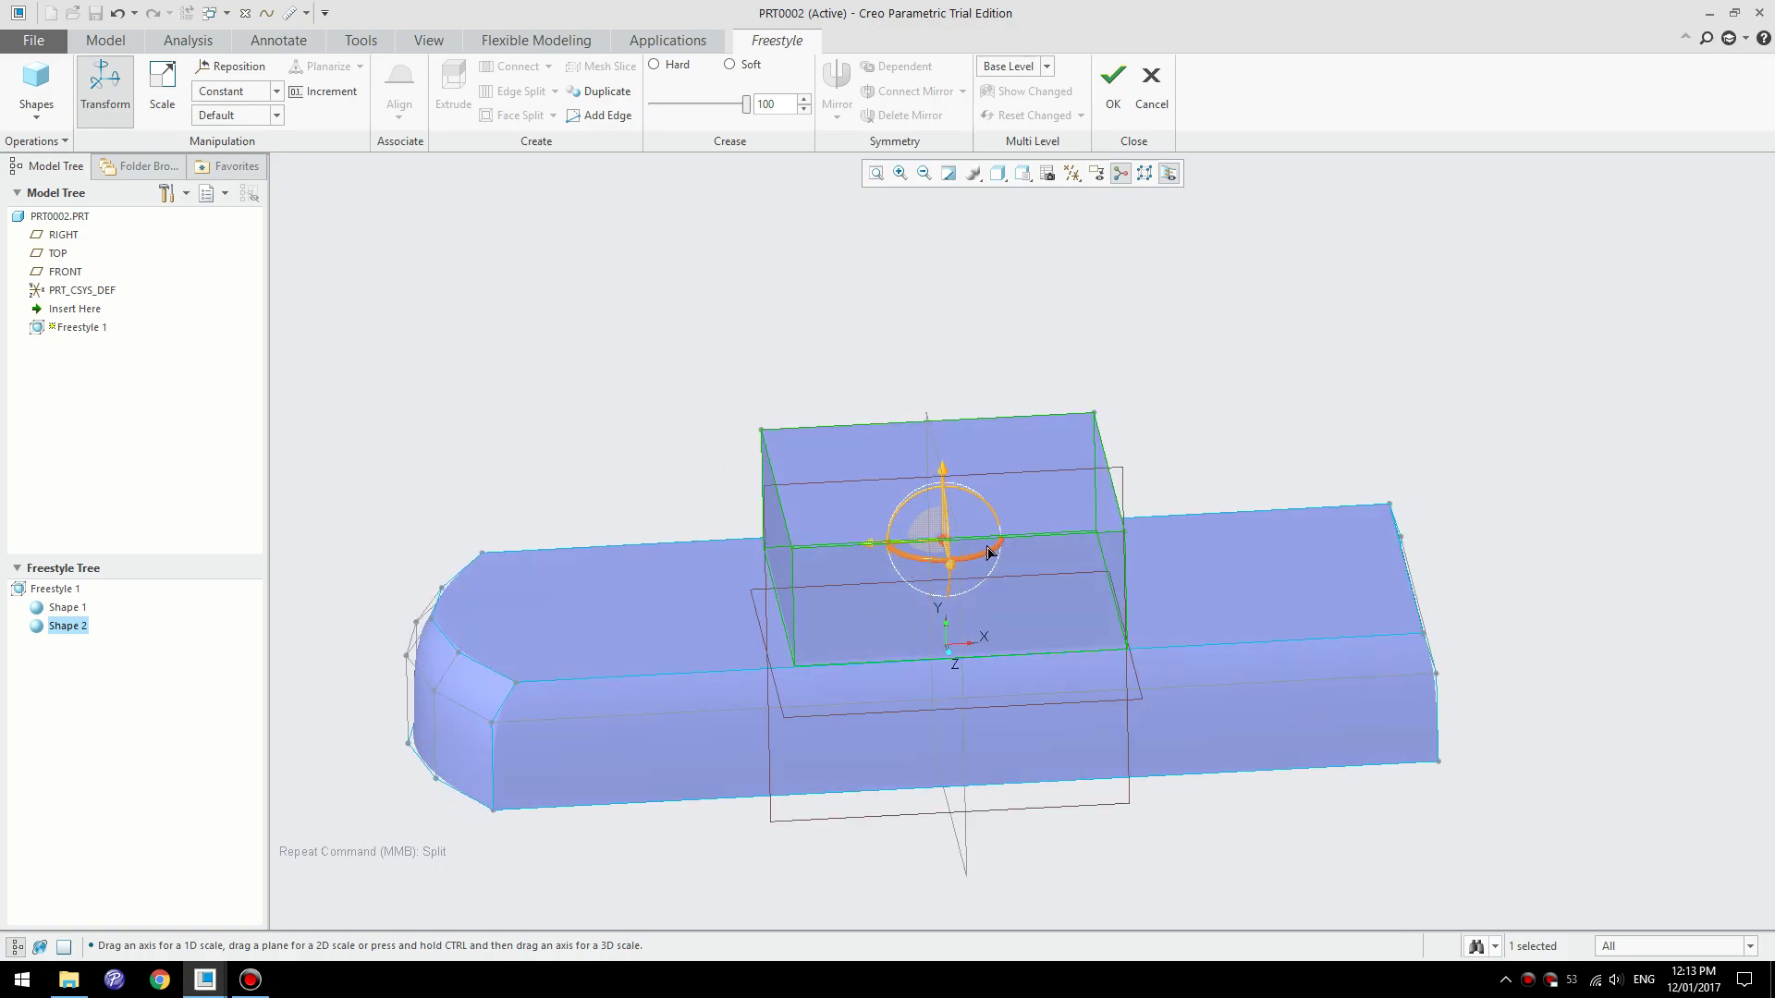
middle_drag(1195, 439, 1135, 486)
click(1108, 524)
drag(1162, 539, 1440, 524)
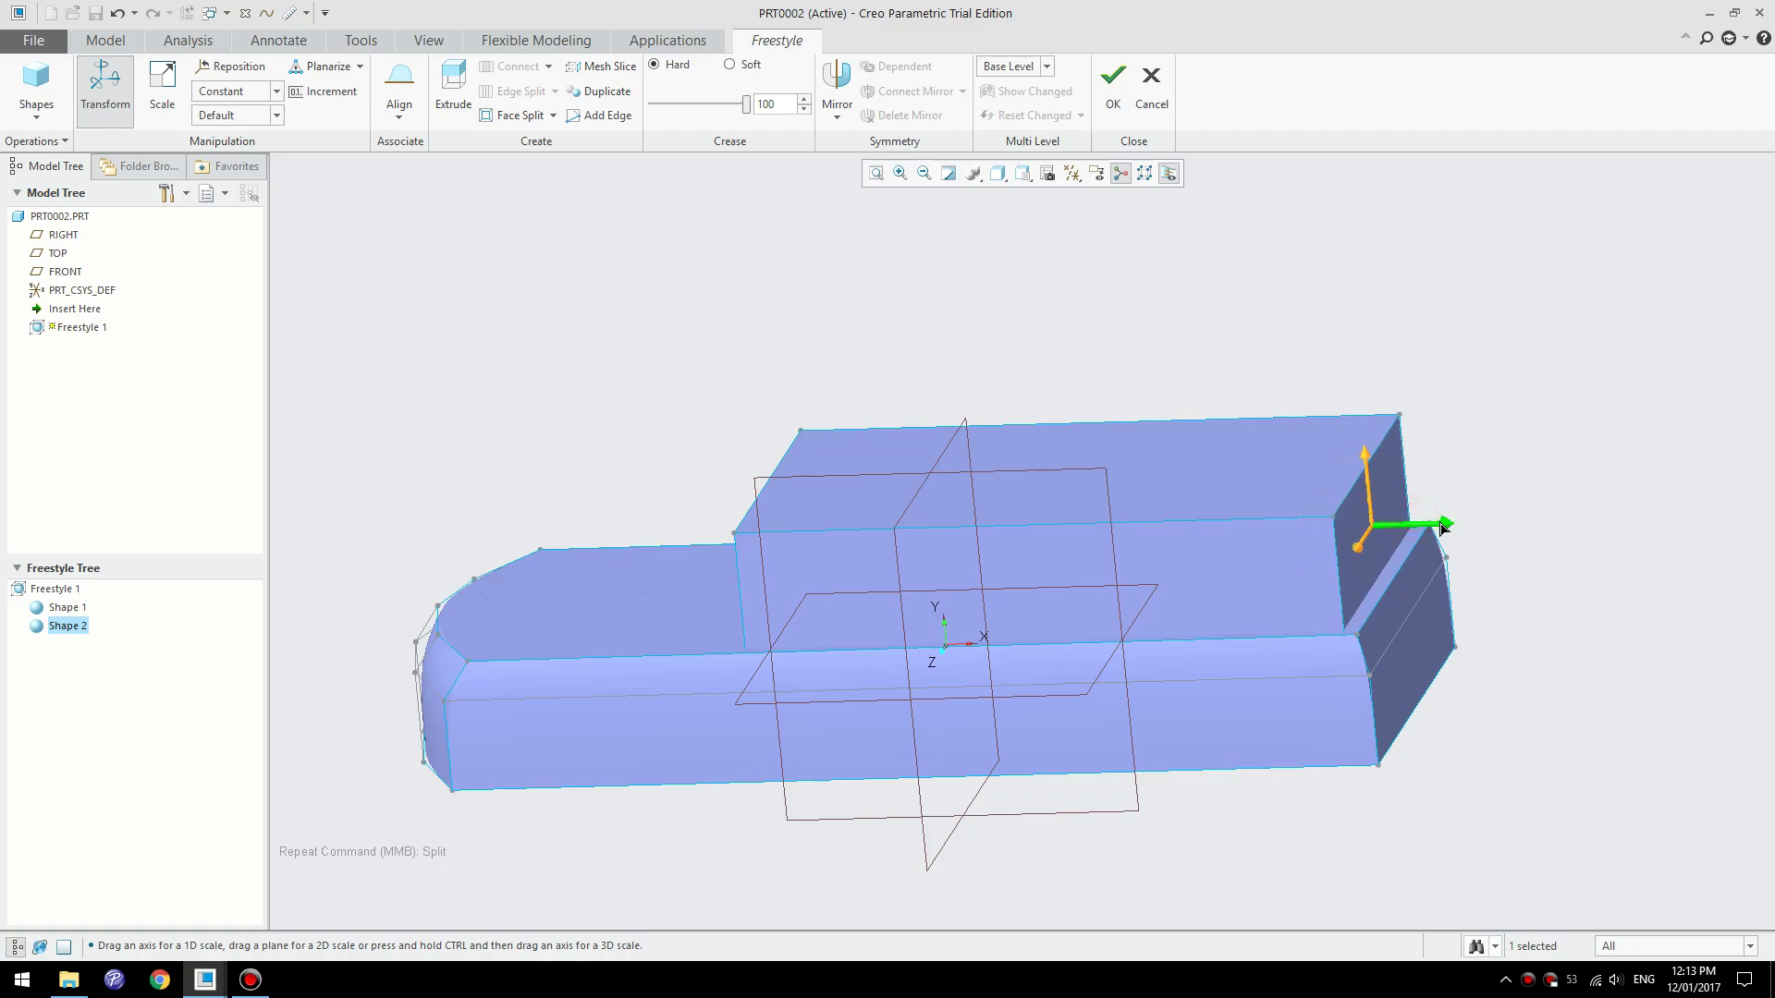
- Split the upper box's lengthwise top edge with two edge loops into three sections
click(1016, 421)
right_click(911, 338)
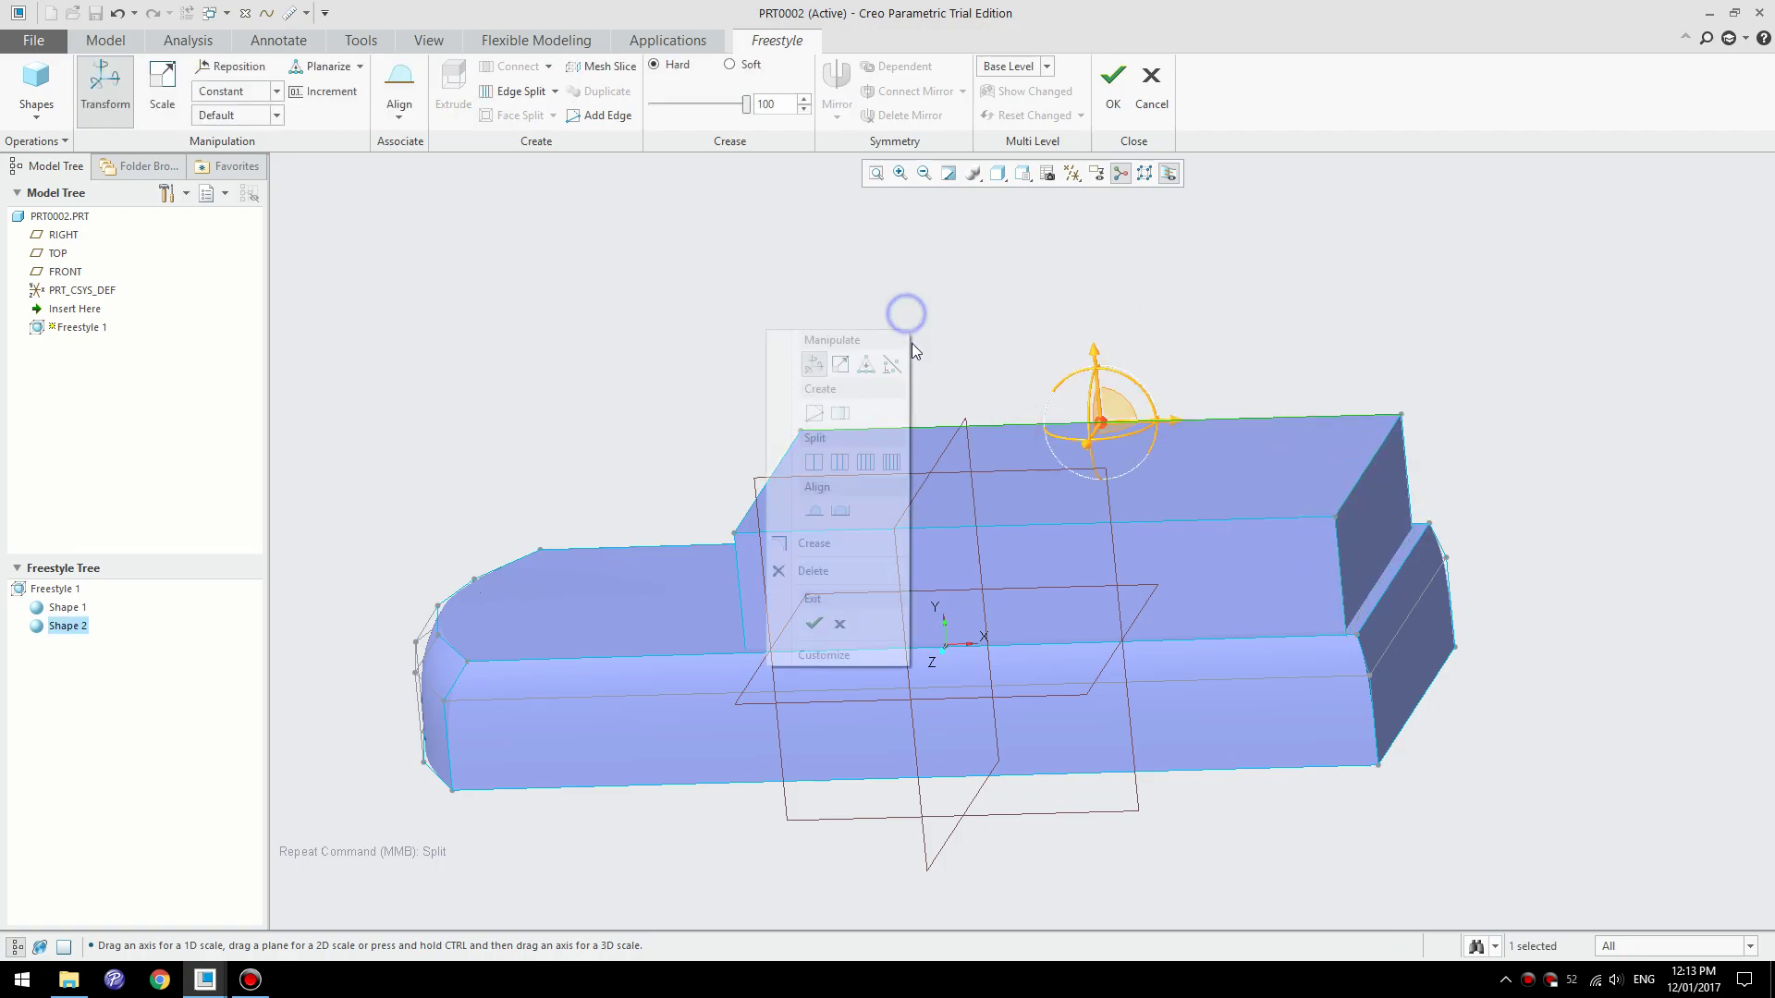
click(839, 464)
- Lower the top edge at the upper box's -X end along Y down to the body's top face, forming a sloping windshield
scroll(1035, 561, up, 3)
middle_drag(1028, 560, 990, 530)
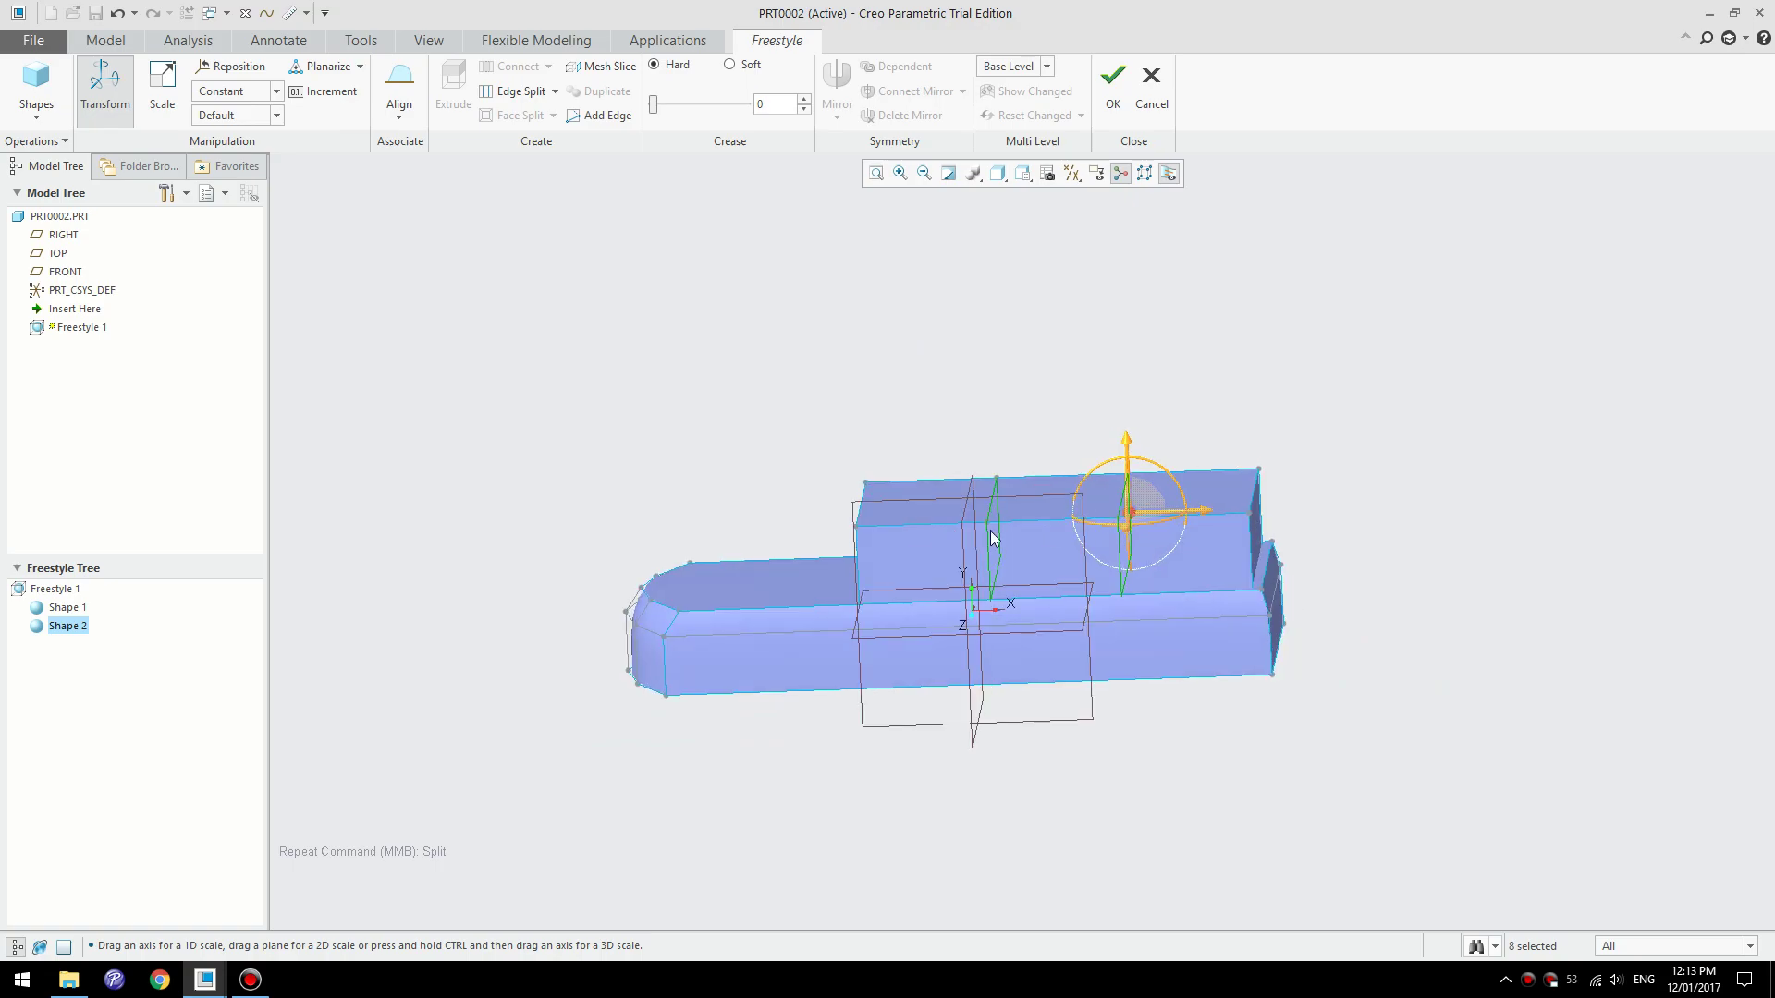
click(863, 512)
drag(862, 435, 881, 499)
middle_drag(971, 479, 1017, 509)
scroll(980, 558, down, 3)
scroll(939, 600, down, 3)
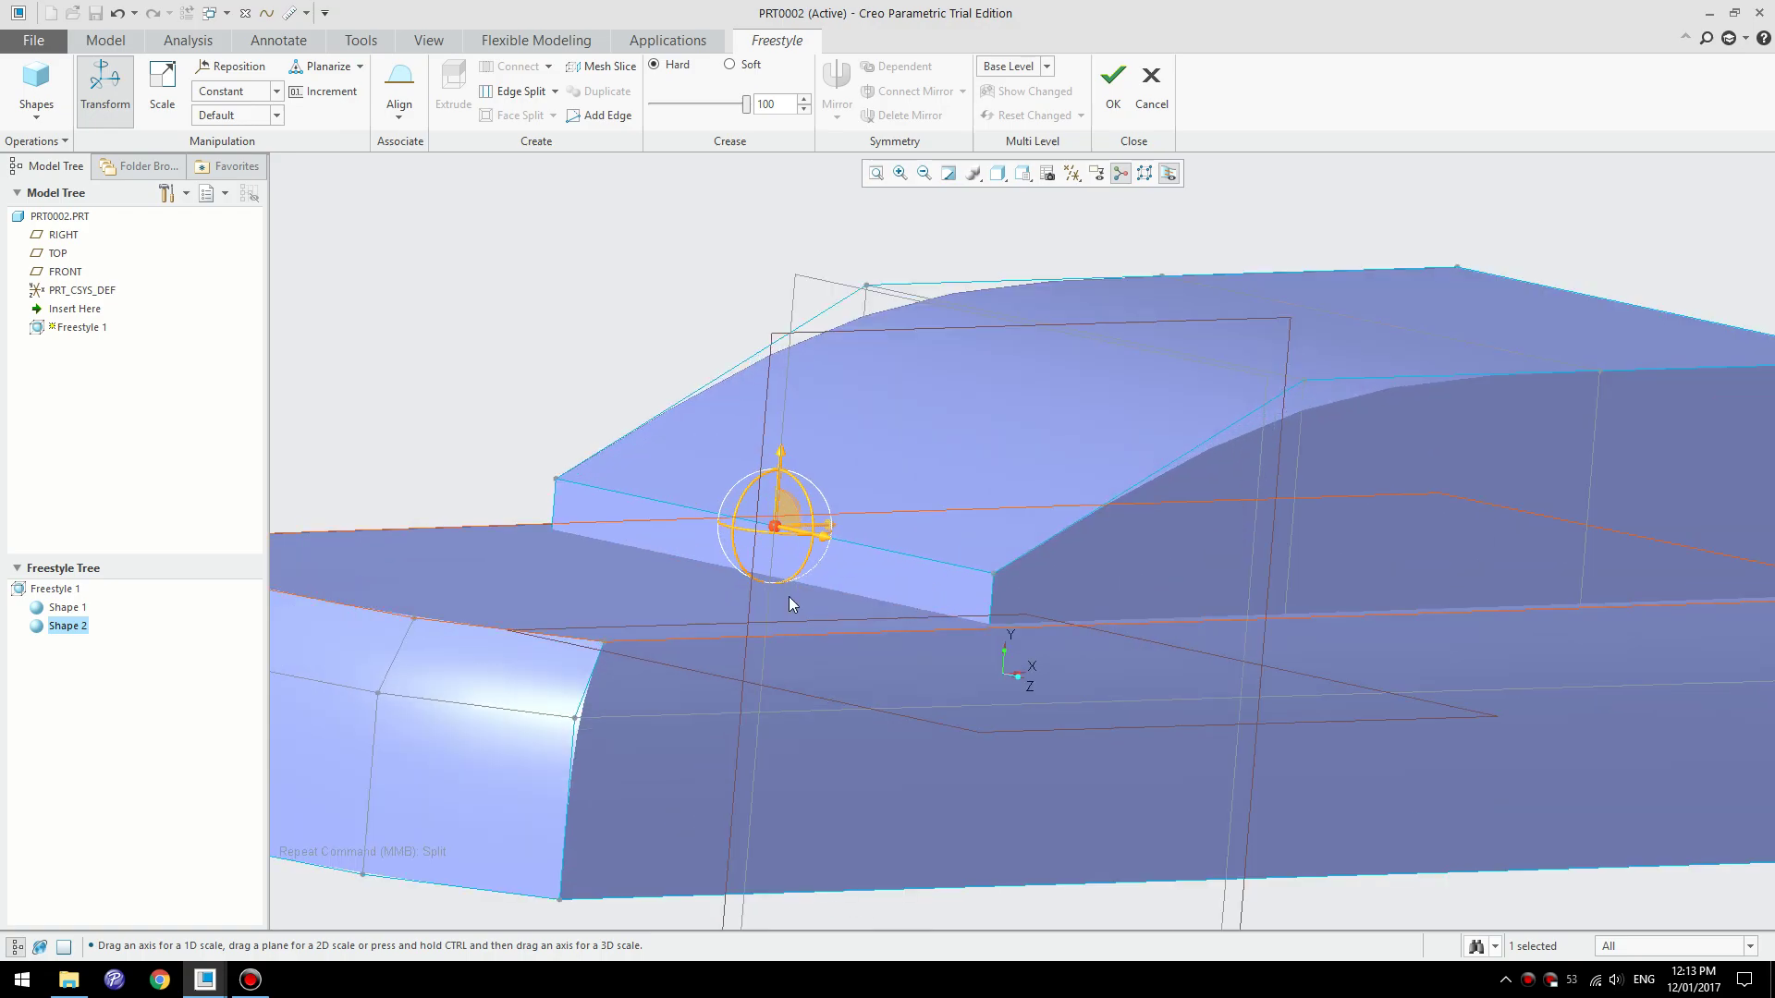
drag(784, 507, 787, 554)
- Select the upper box's edge loop nearest the windshield and move it along X toward the -X end
middle_drag(781, 500, 1020, 464)
click(967, 565)
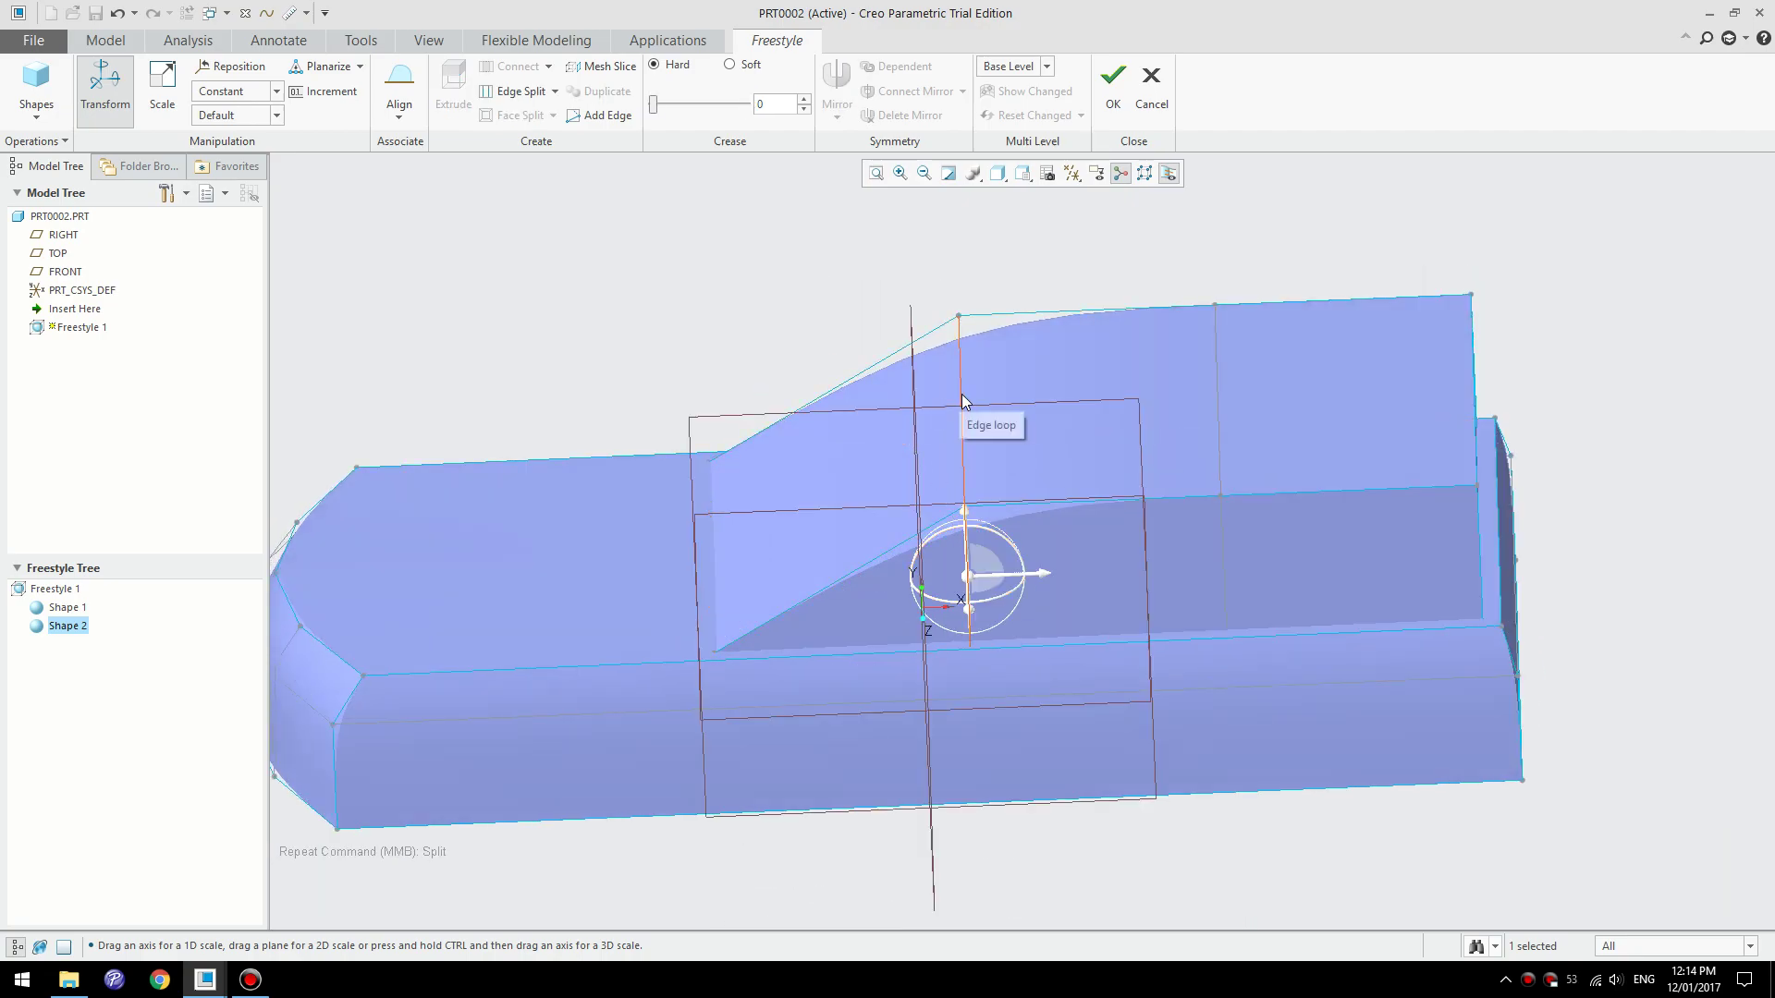
middle_drag(991, 395, 902, 361)
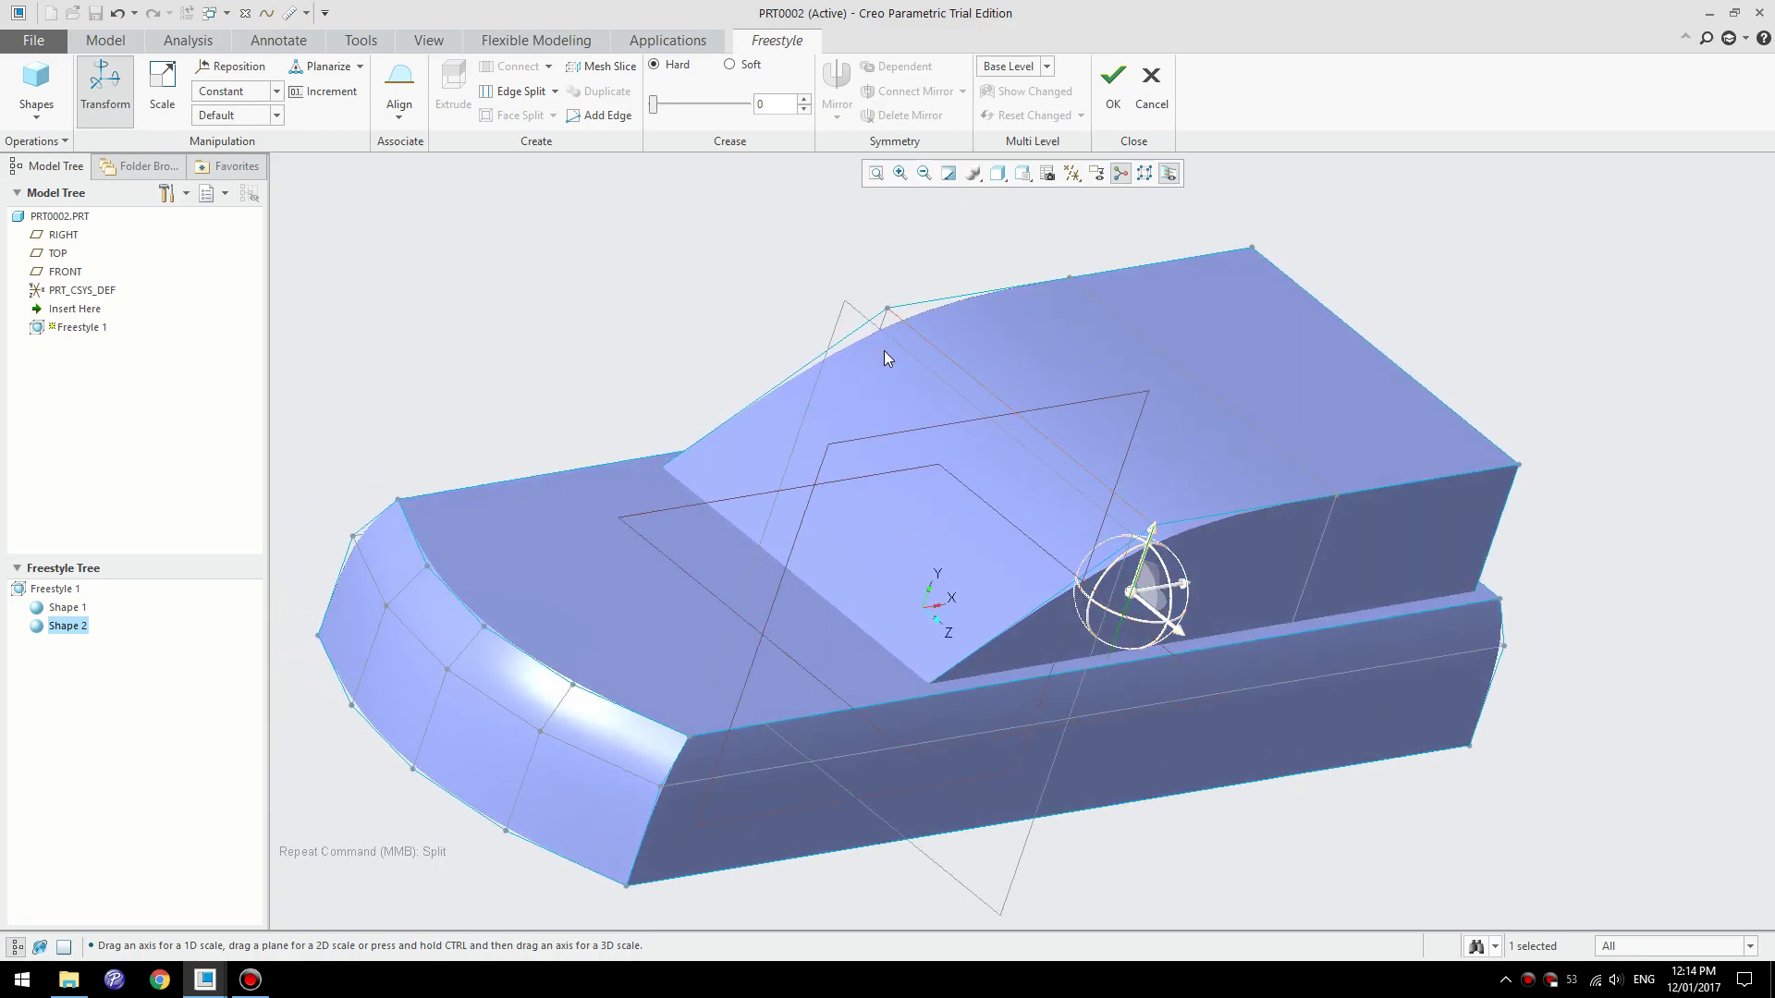
click(876, 350)
shift+click(966, 374)
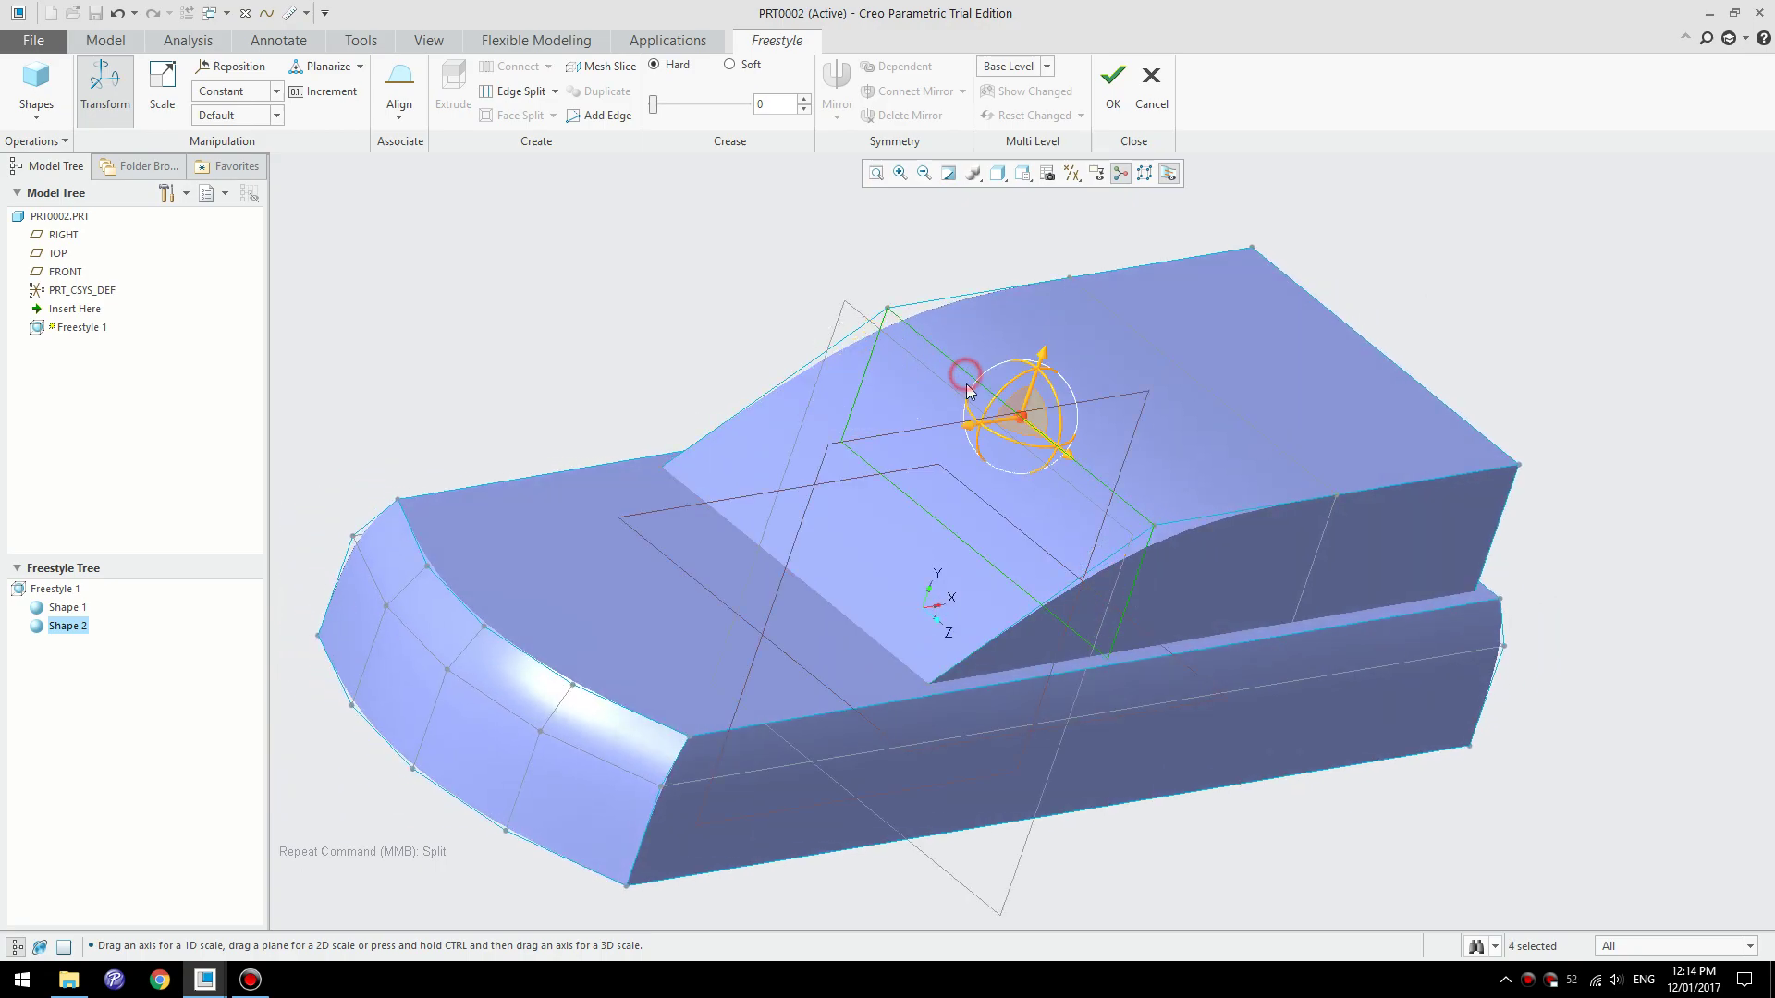
drag(967, 388, 929, 453)
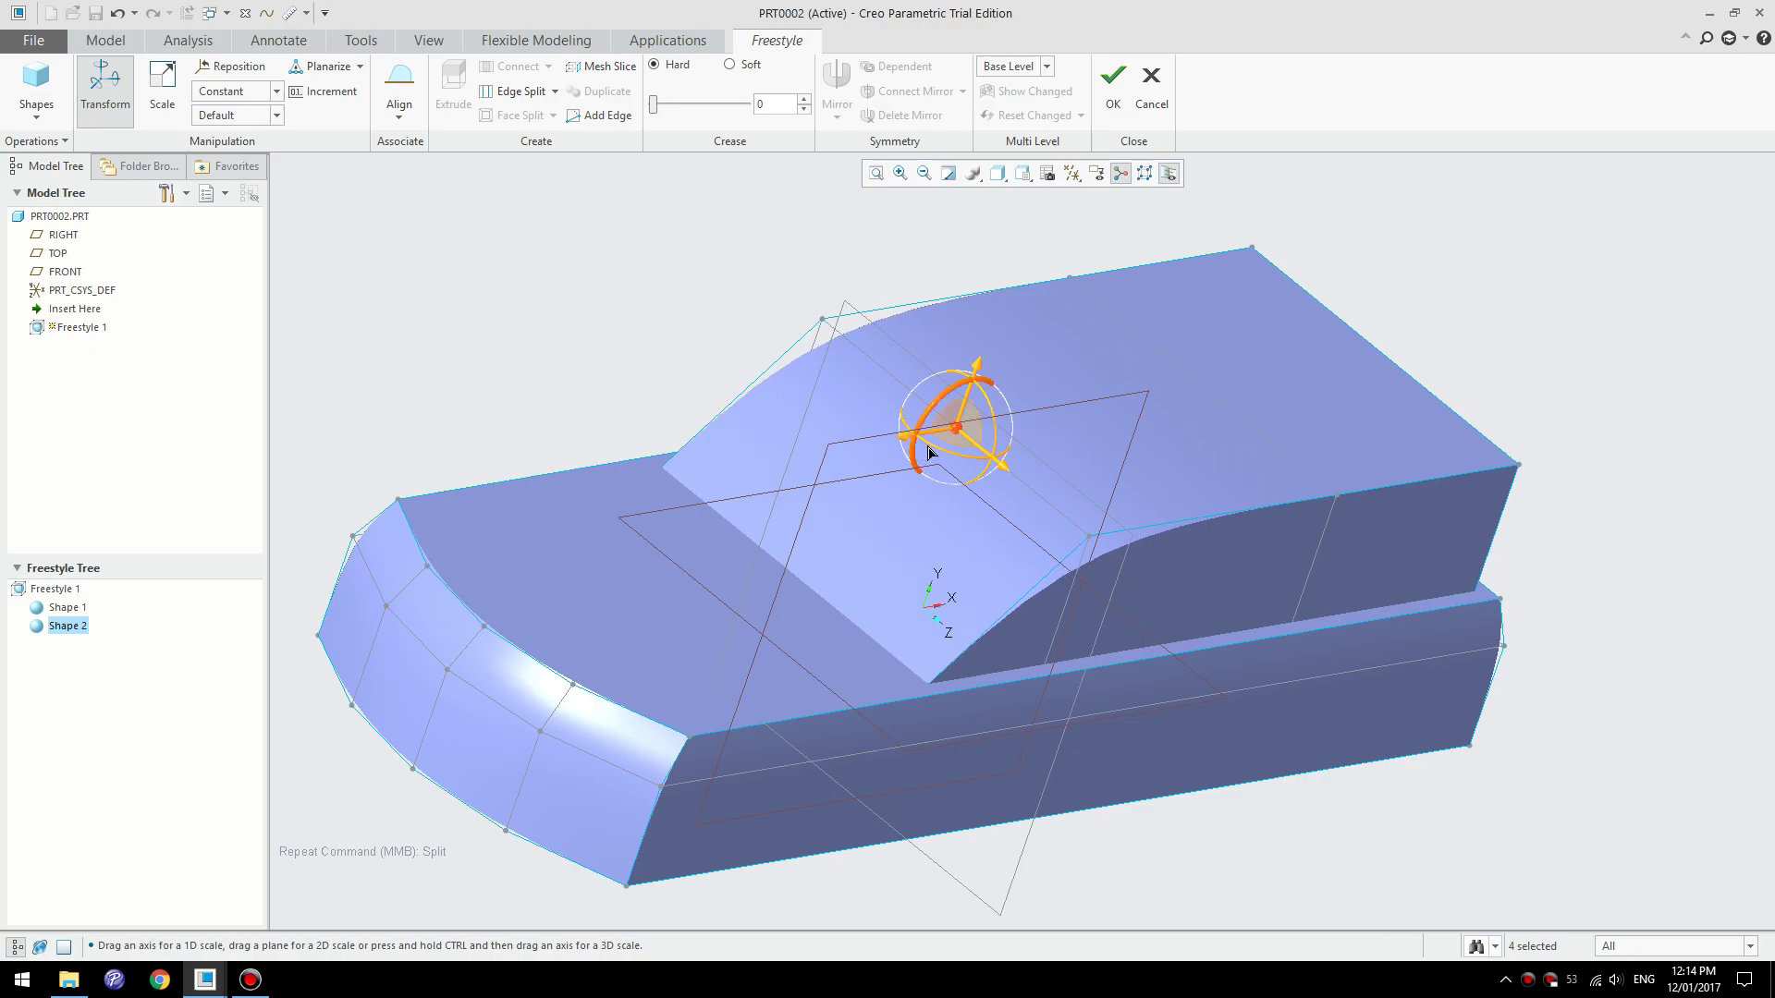
- Select the cabin's edge loop nearer the +X end and move it along X toward the -X end
scroll(931, 453, up, 3)
mouse_move(1098, 496)
middle_down()
mouse_move(1034, 518)
mouse_move(1038, 491)
mouse_move(1035, 543)
mouse_move(1015, 447)
mouse_move(1026, 462)
middle_up()
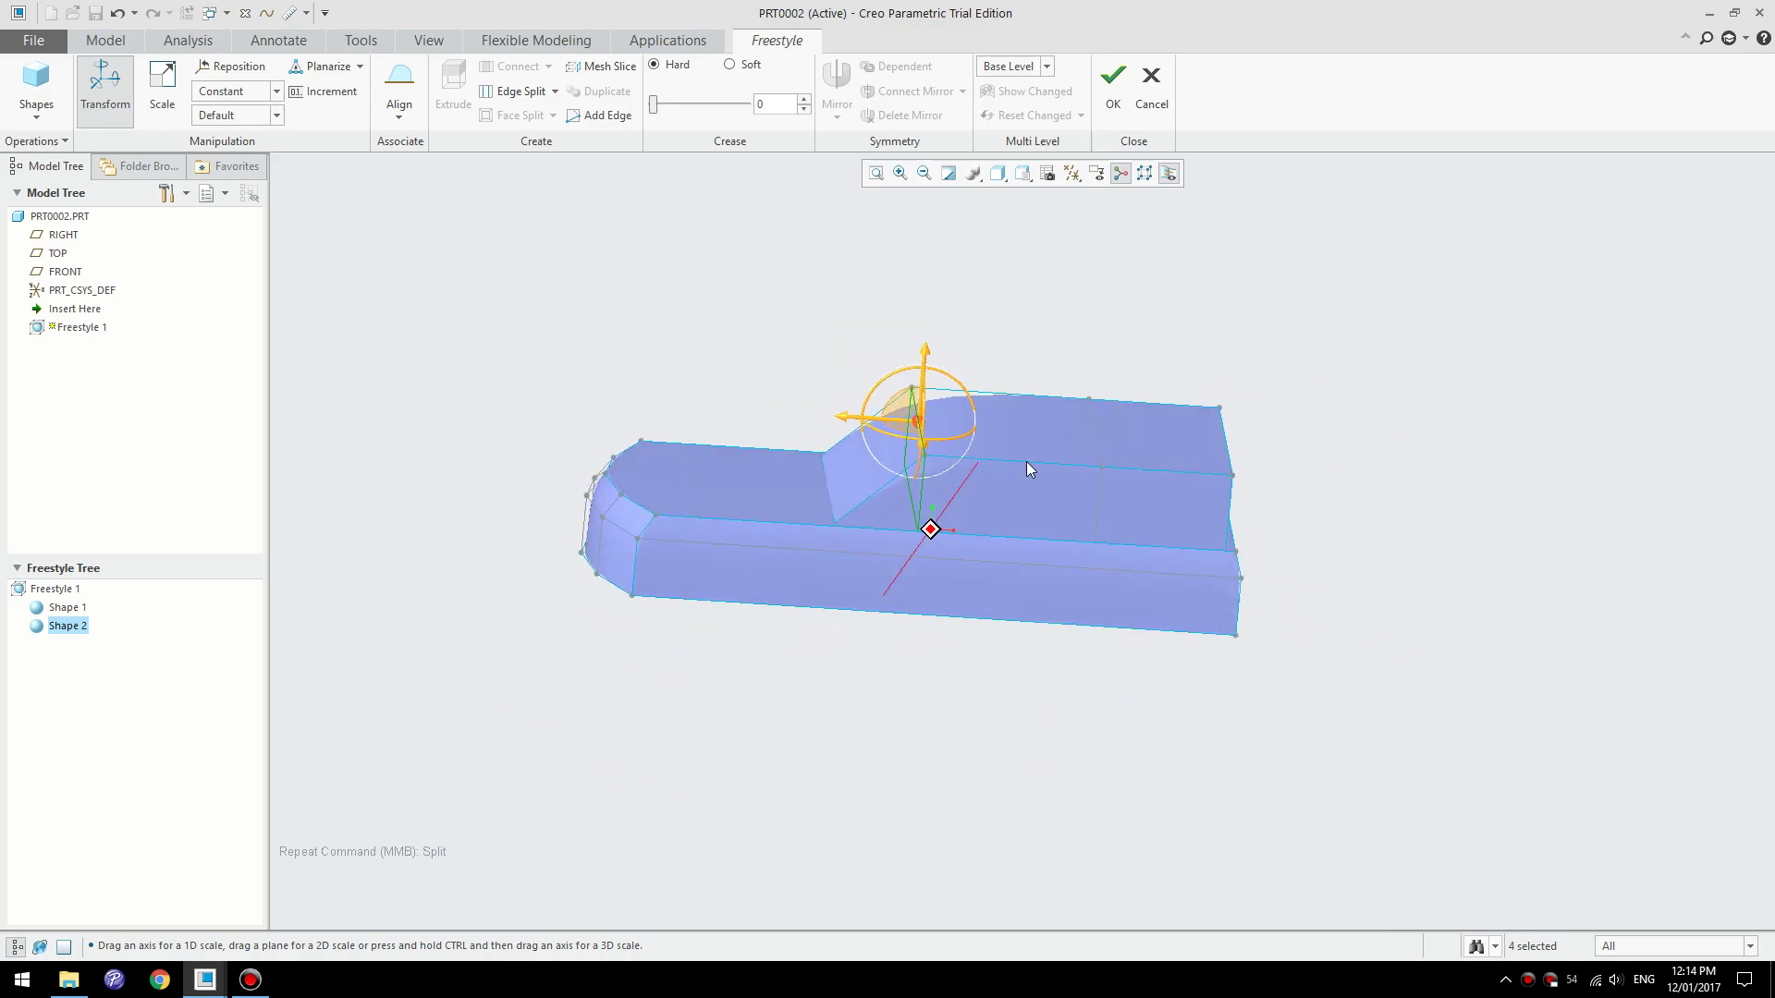
click(1102, 501)
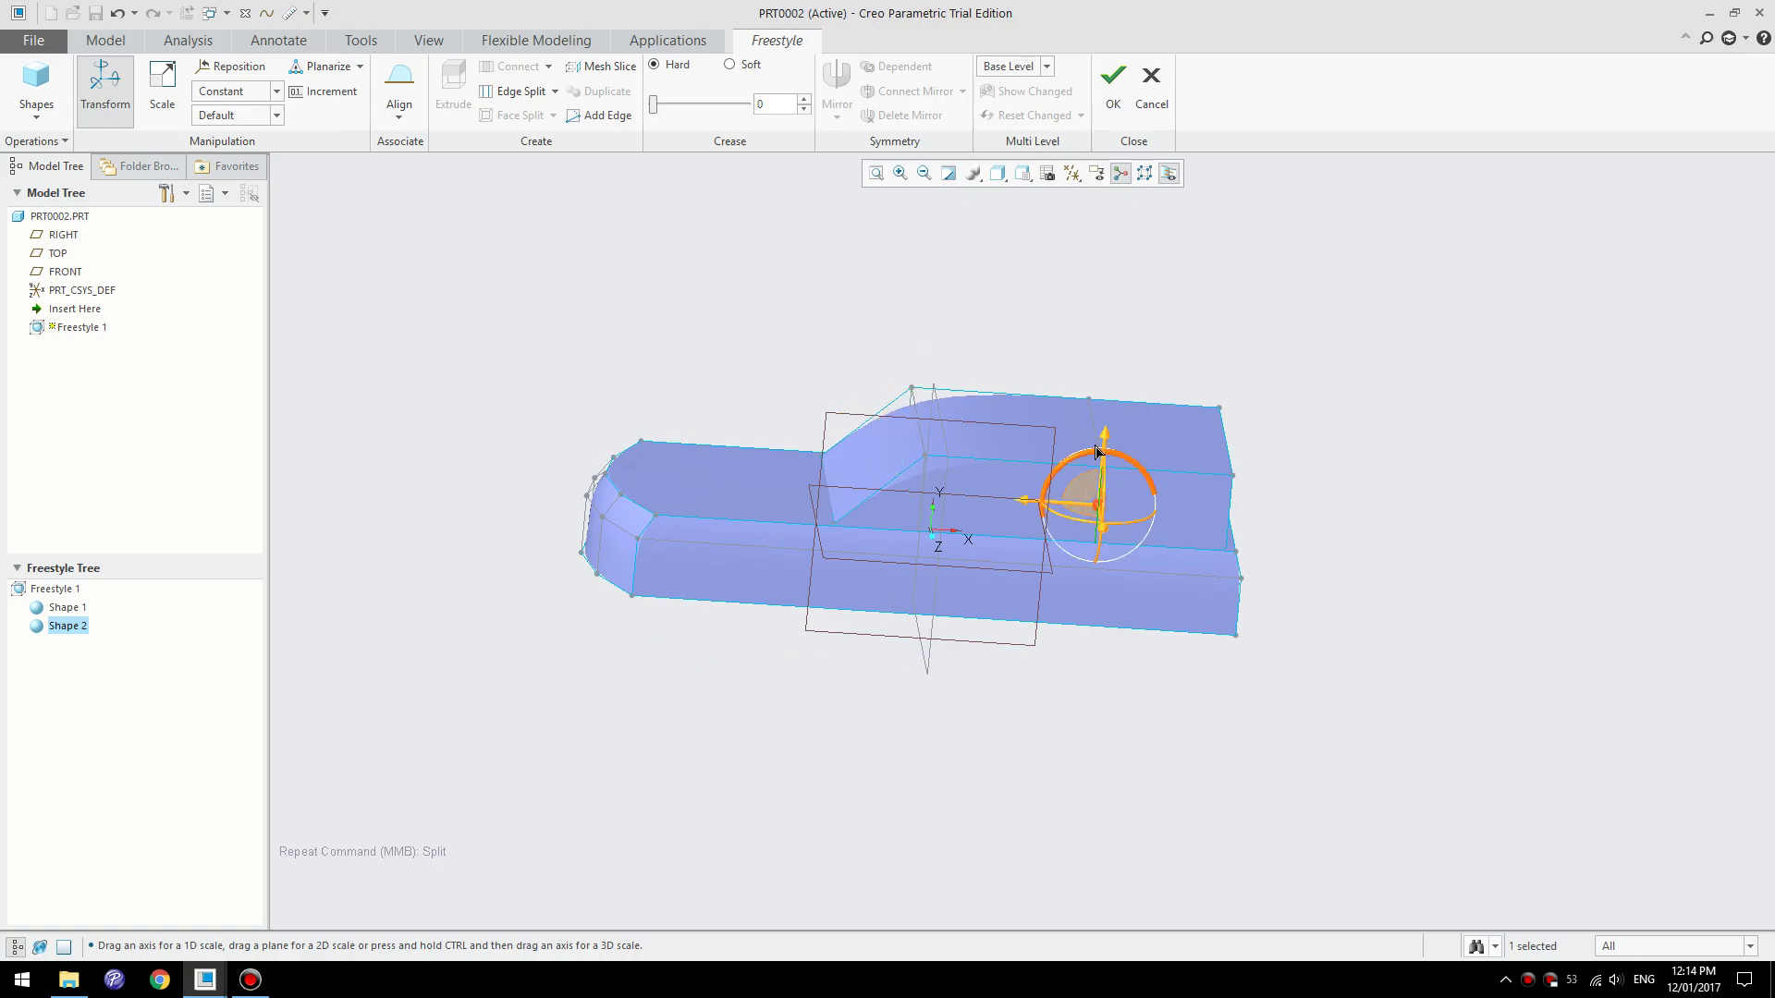
click(1090, 417)
scroll(1081, 439, up, 2)
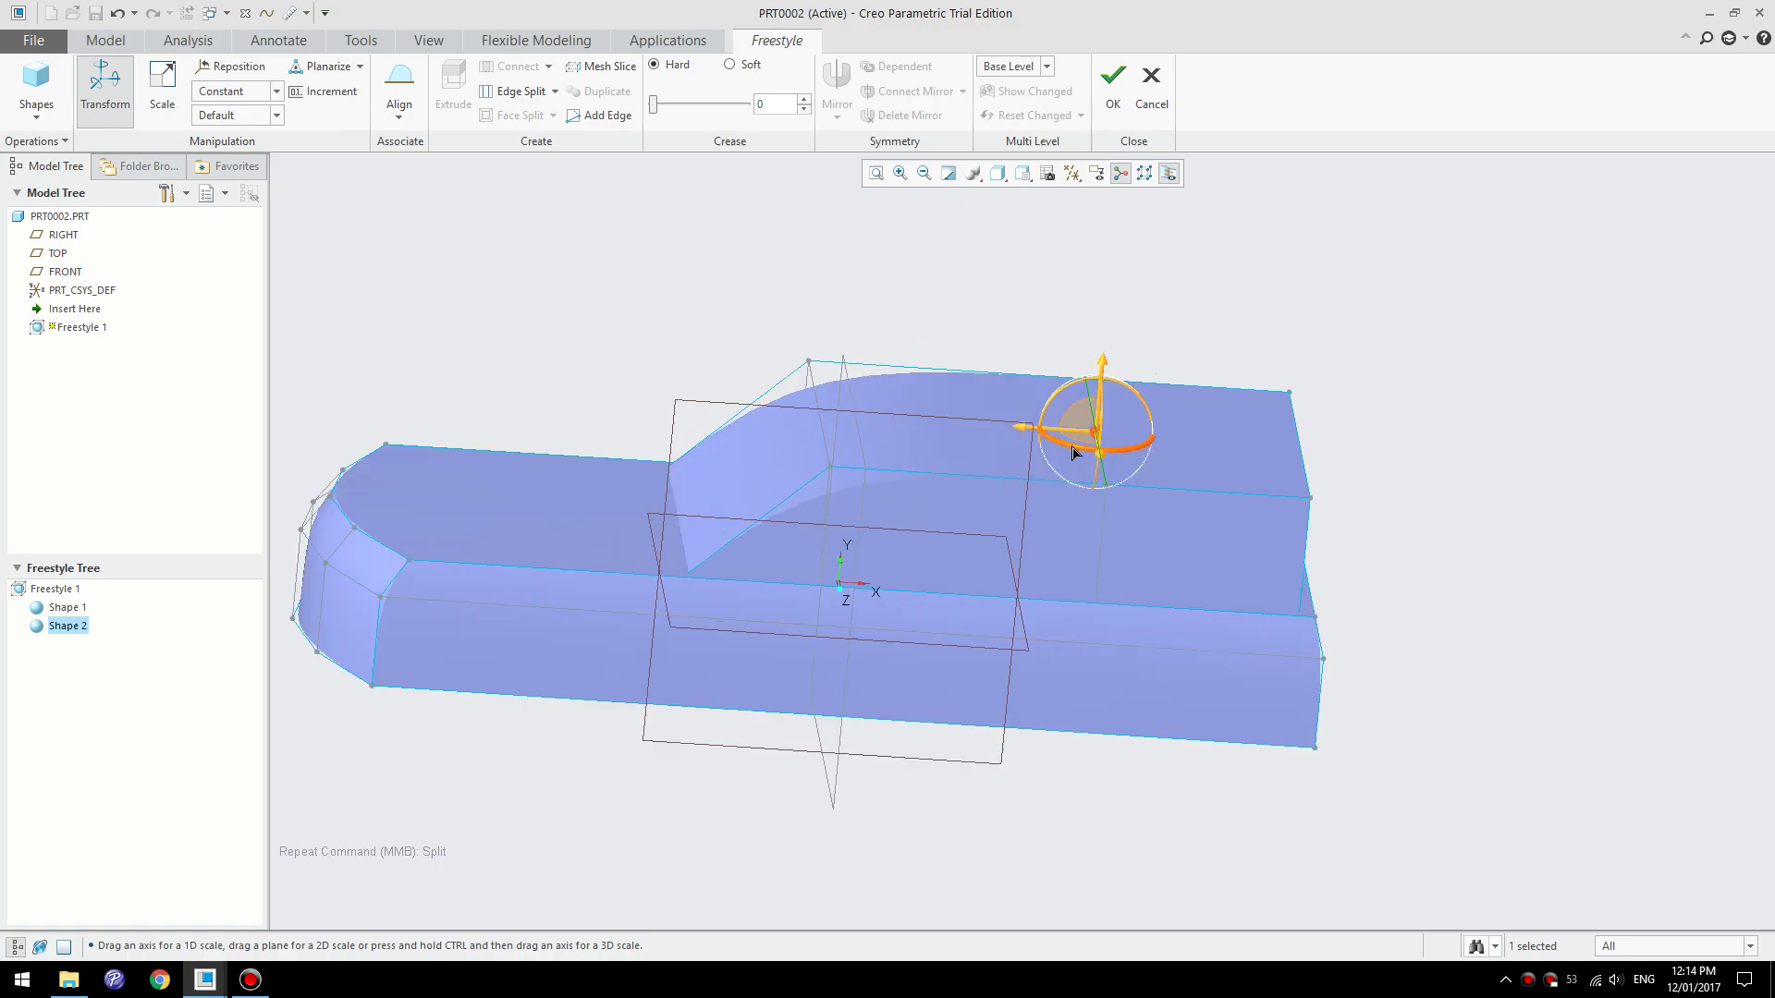
middle_drag(1072, 453, 796, 463)
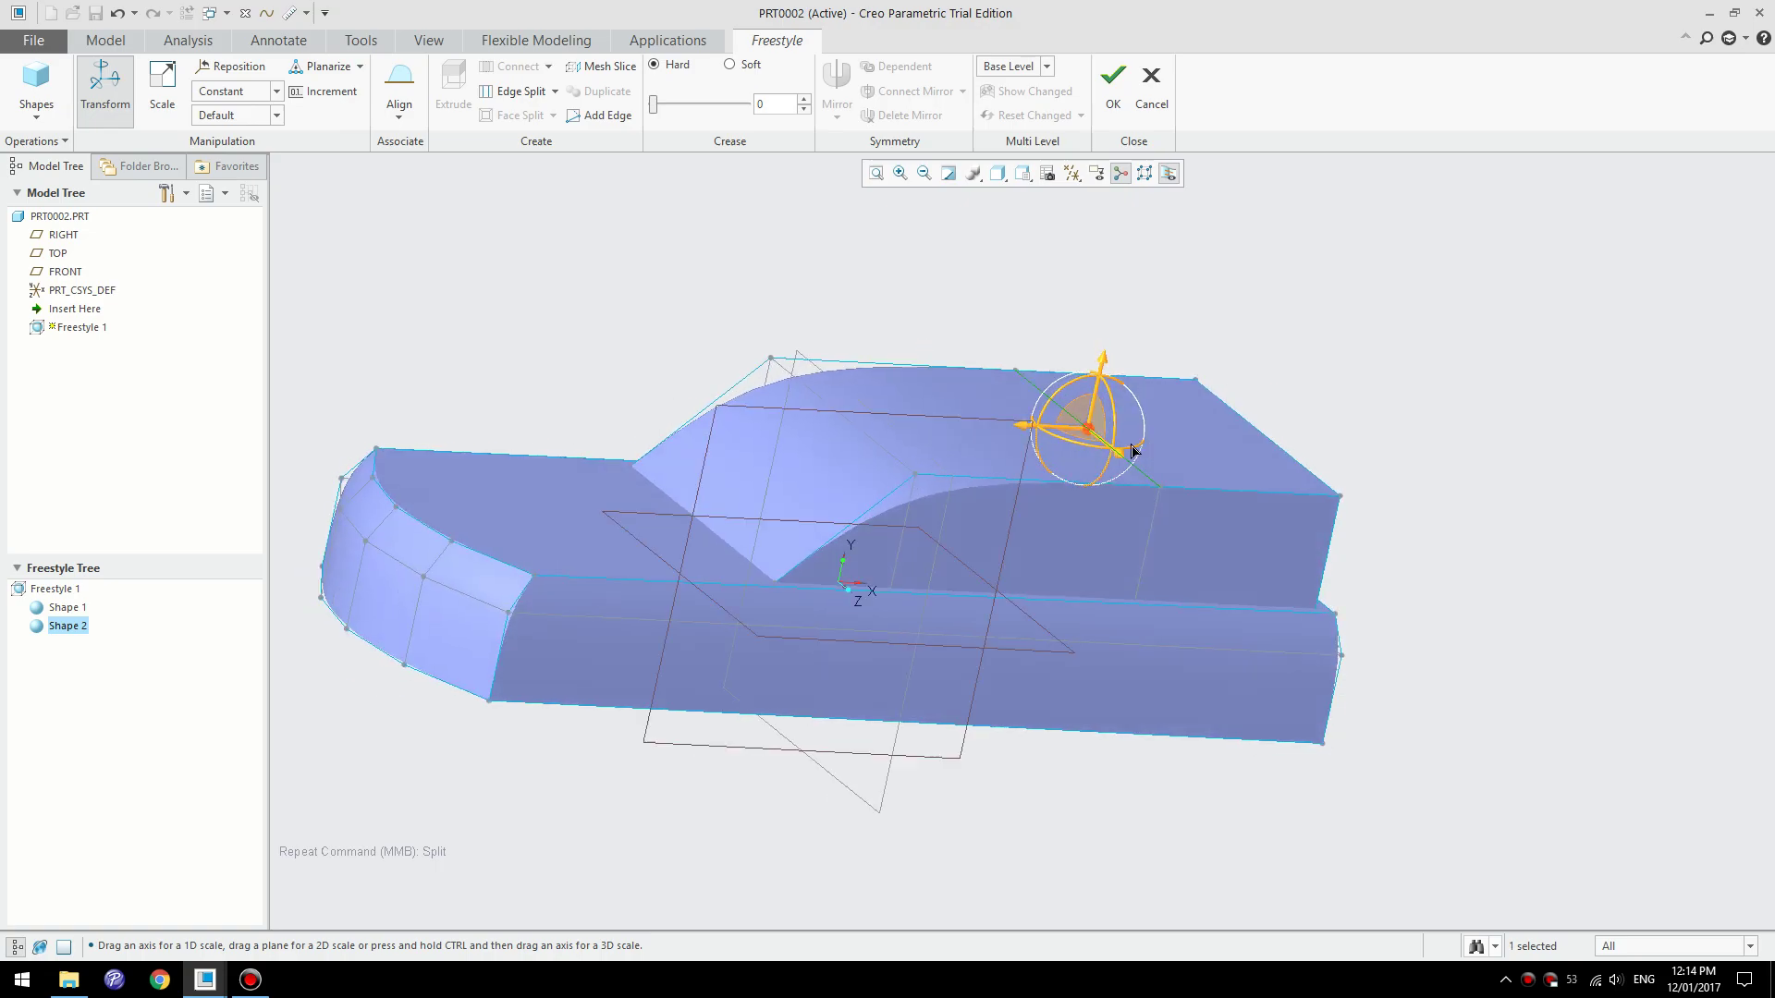
double_click(1042, 389)
drag(949, 434, 869, 427)
- Move the cabin's top corner vertex at the +X, +Z end inward along Z
middle_drag(1243, 479, 1180, 468)
click(1318, 400)
click(1299, 448)
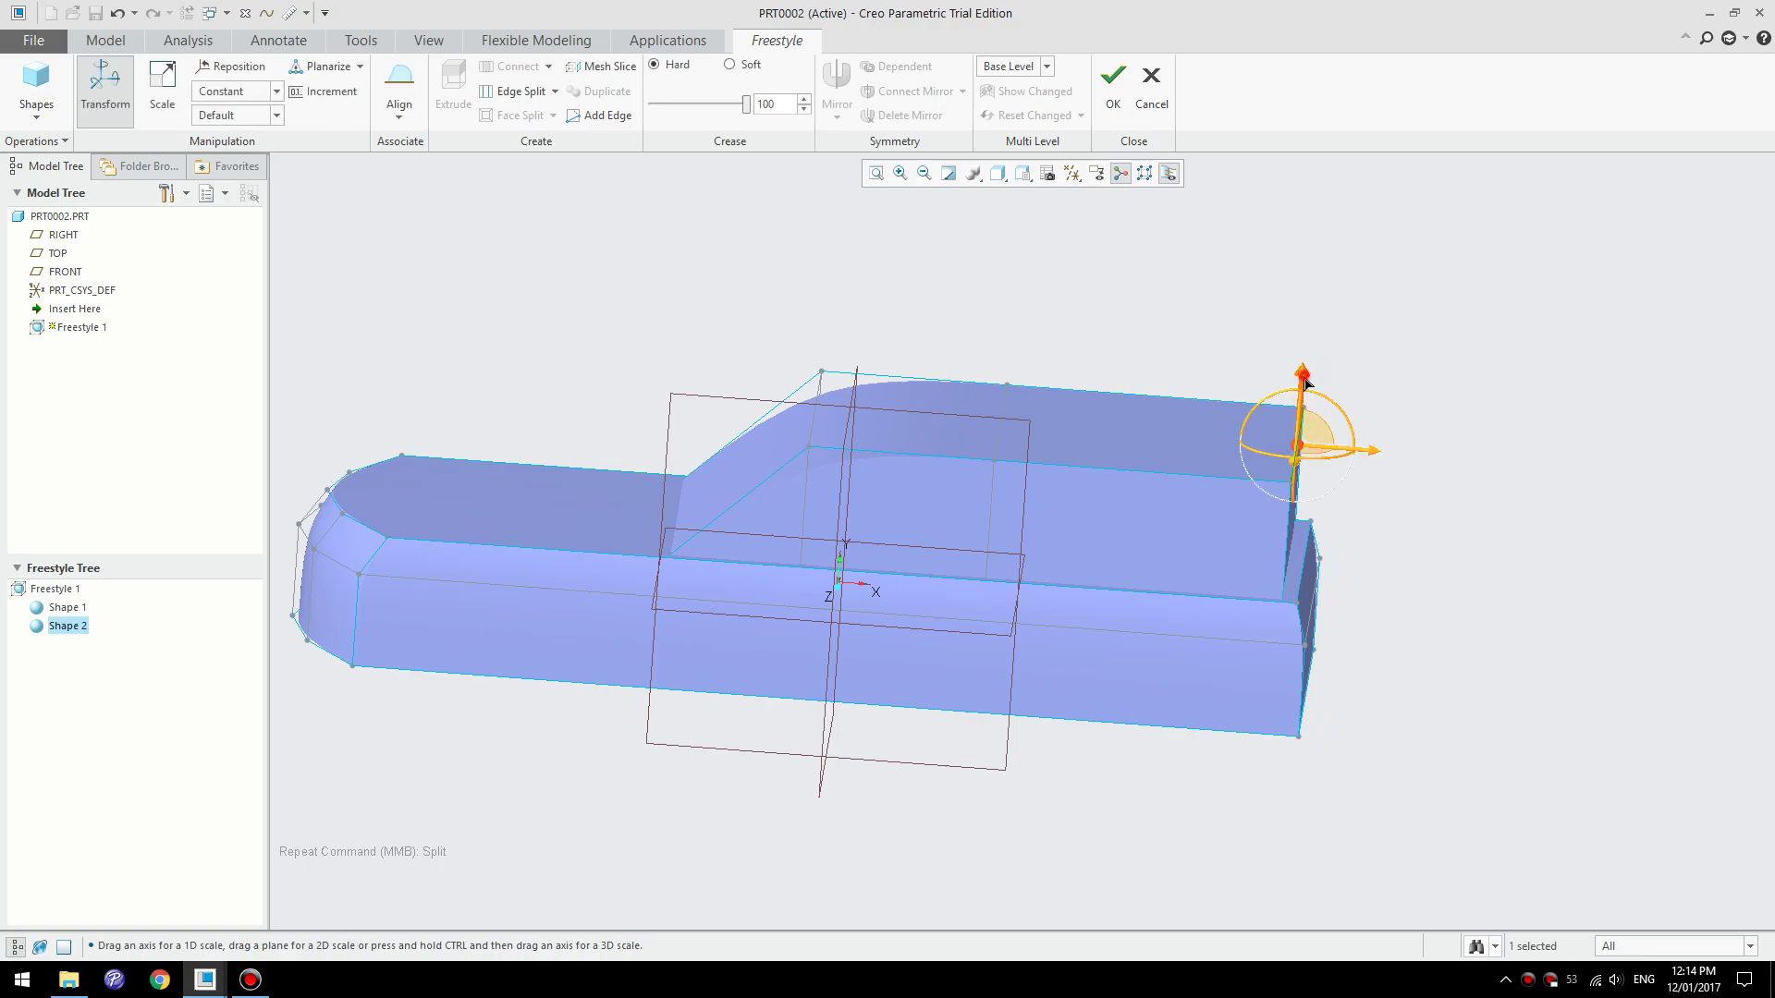
middle_drag(1018, 408, 1189, 468)
click(1269, 409)
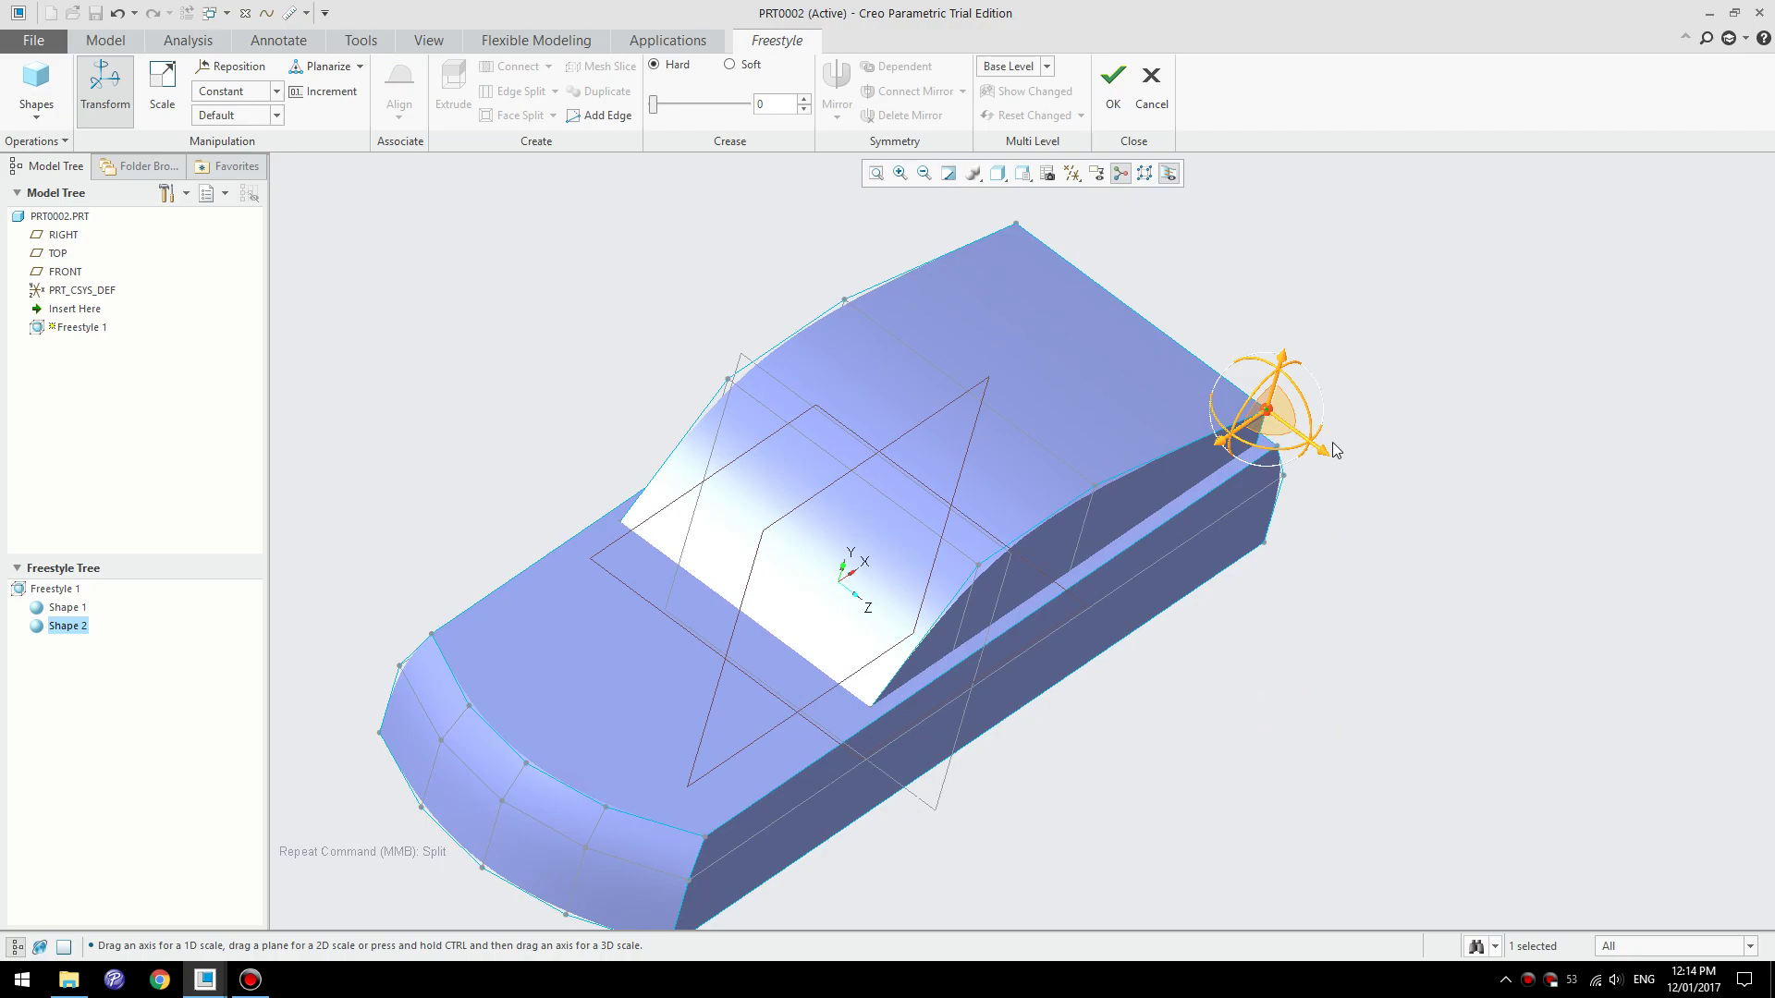
drag(1333, 451, 1290, 442)
click(1356, 372)
- Move the middle section of the cabin's +Z top edge inward along Z so the side wall leans in
click(1258, 422)
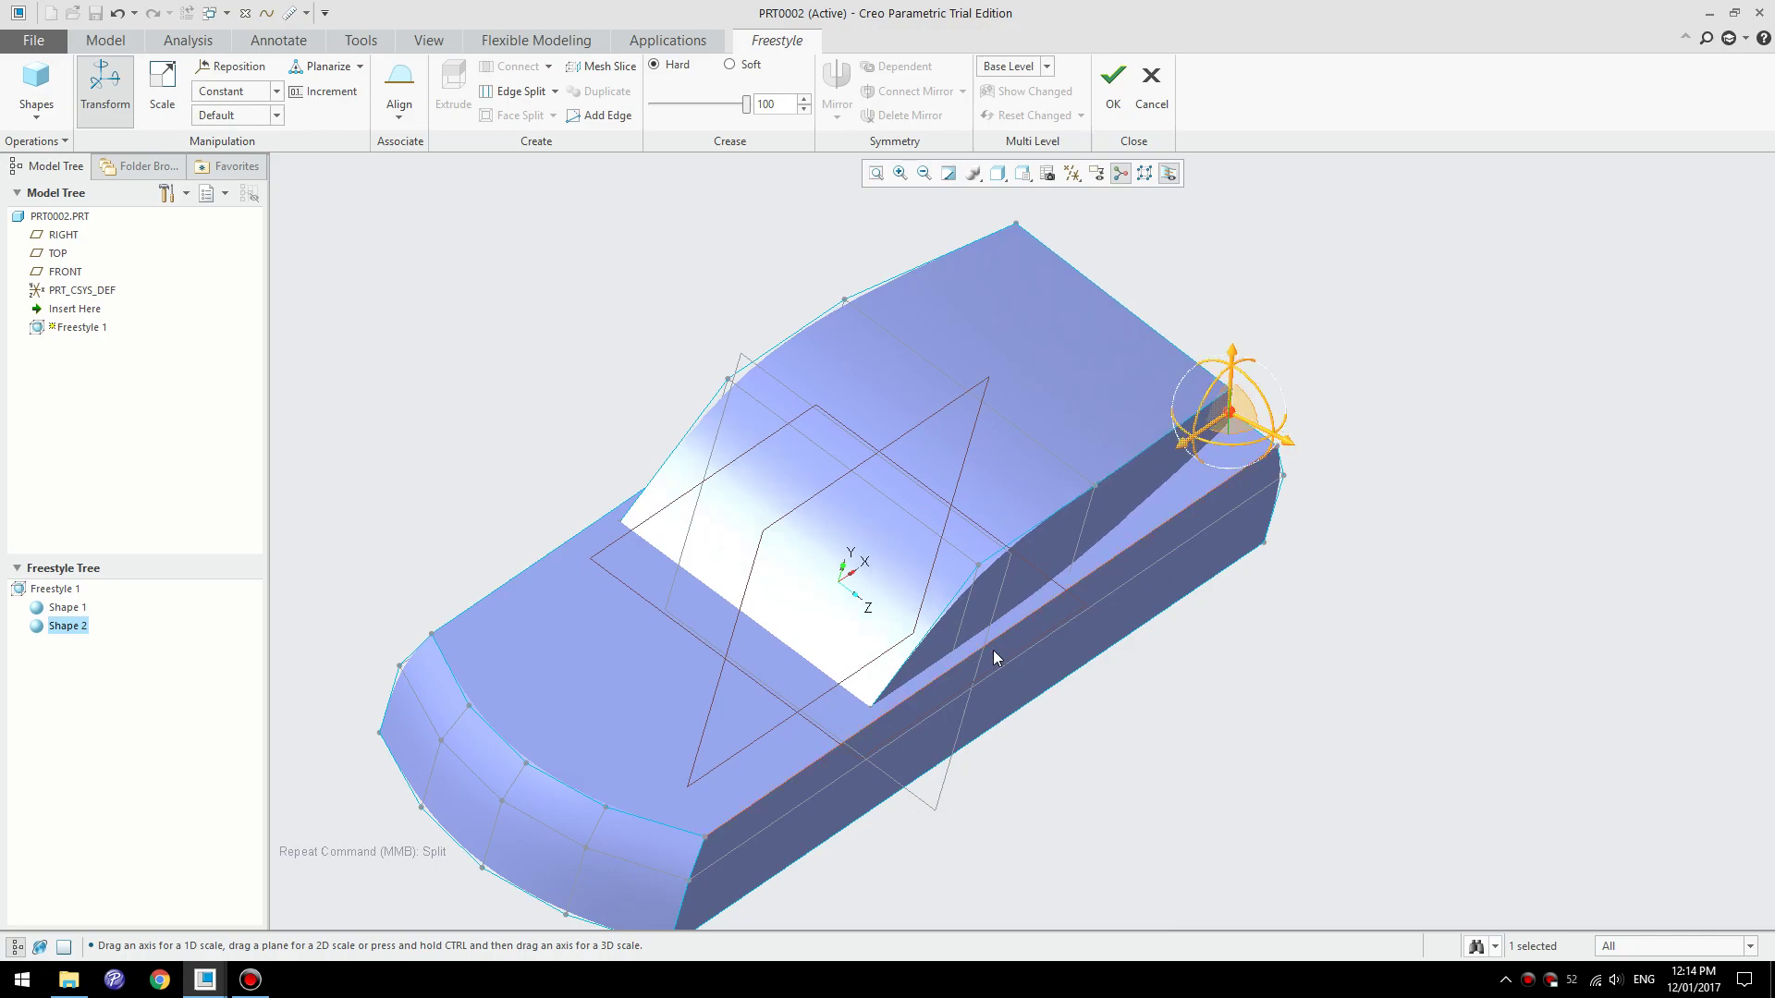
click(966, 612)
click(1079, 536)
drag(1147, 566, 1143, 567)
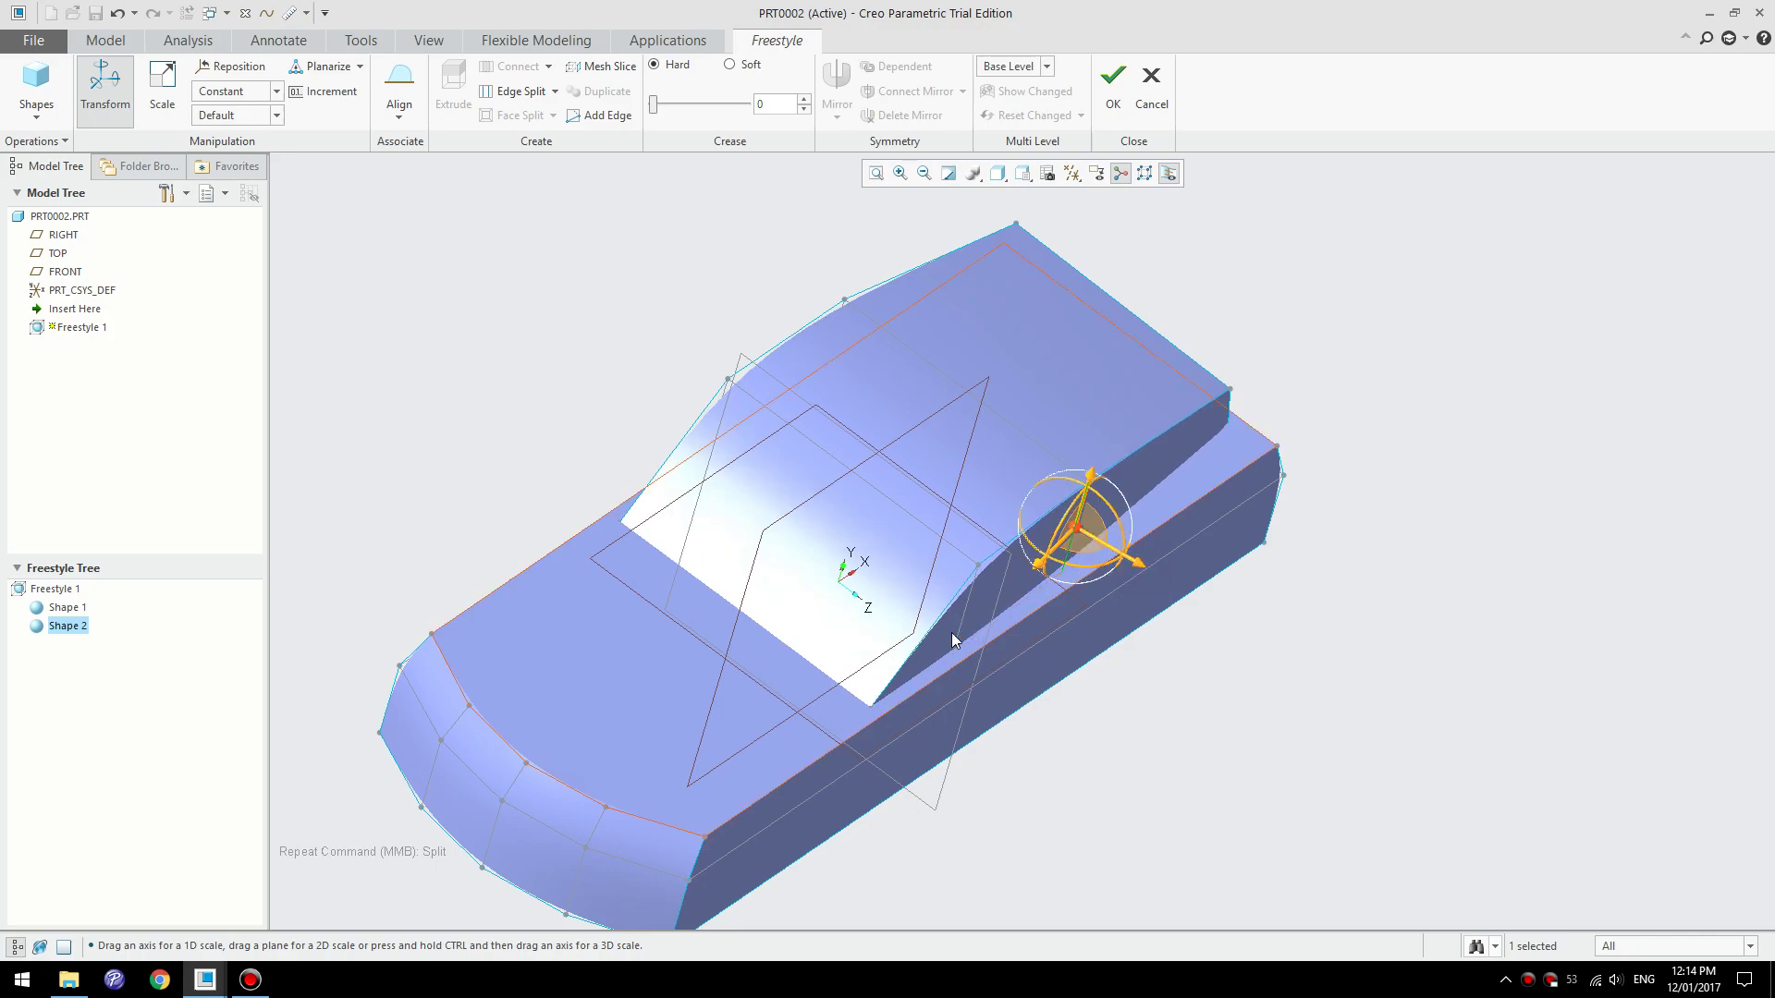
click(754, 252)
click(1028, 533)
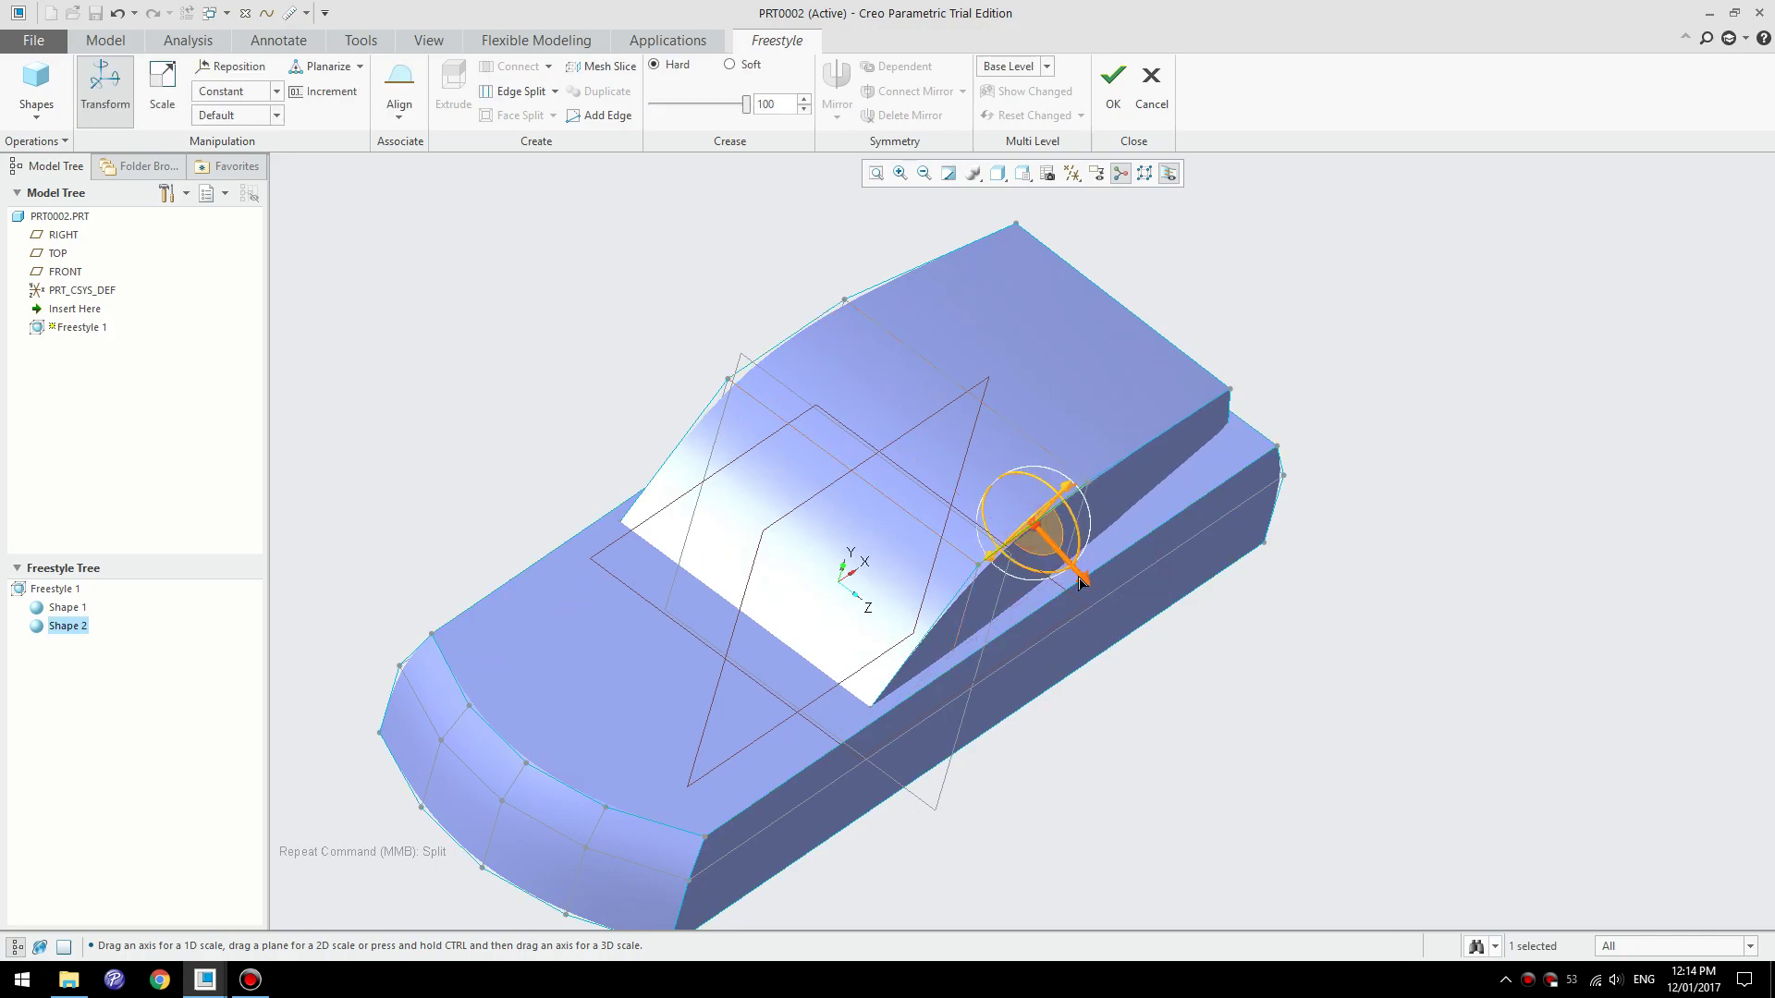
middle_drag(1063, 518, 1161, 412)
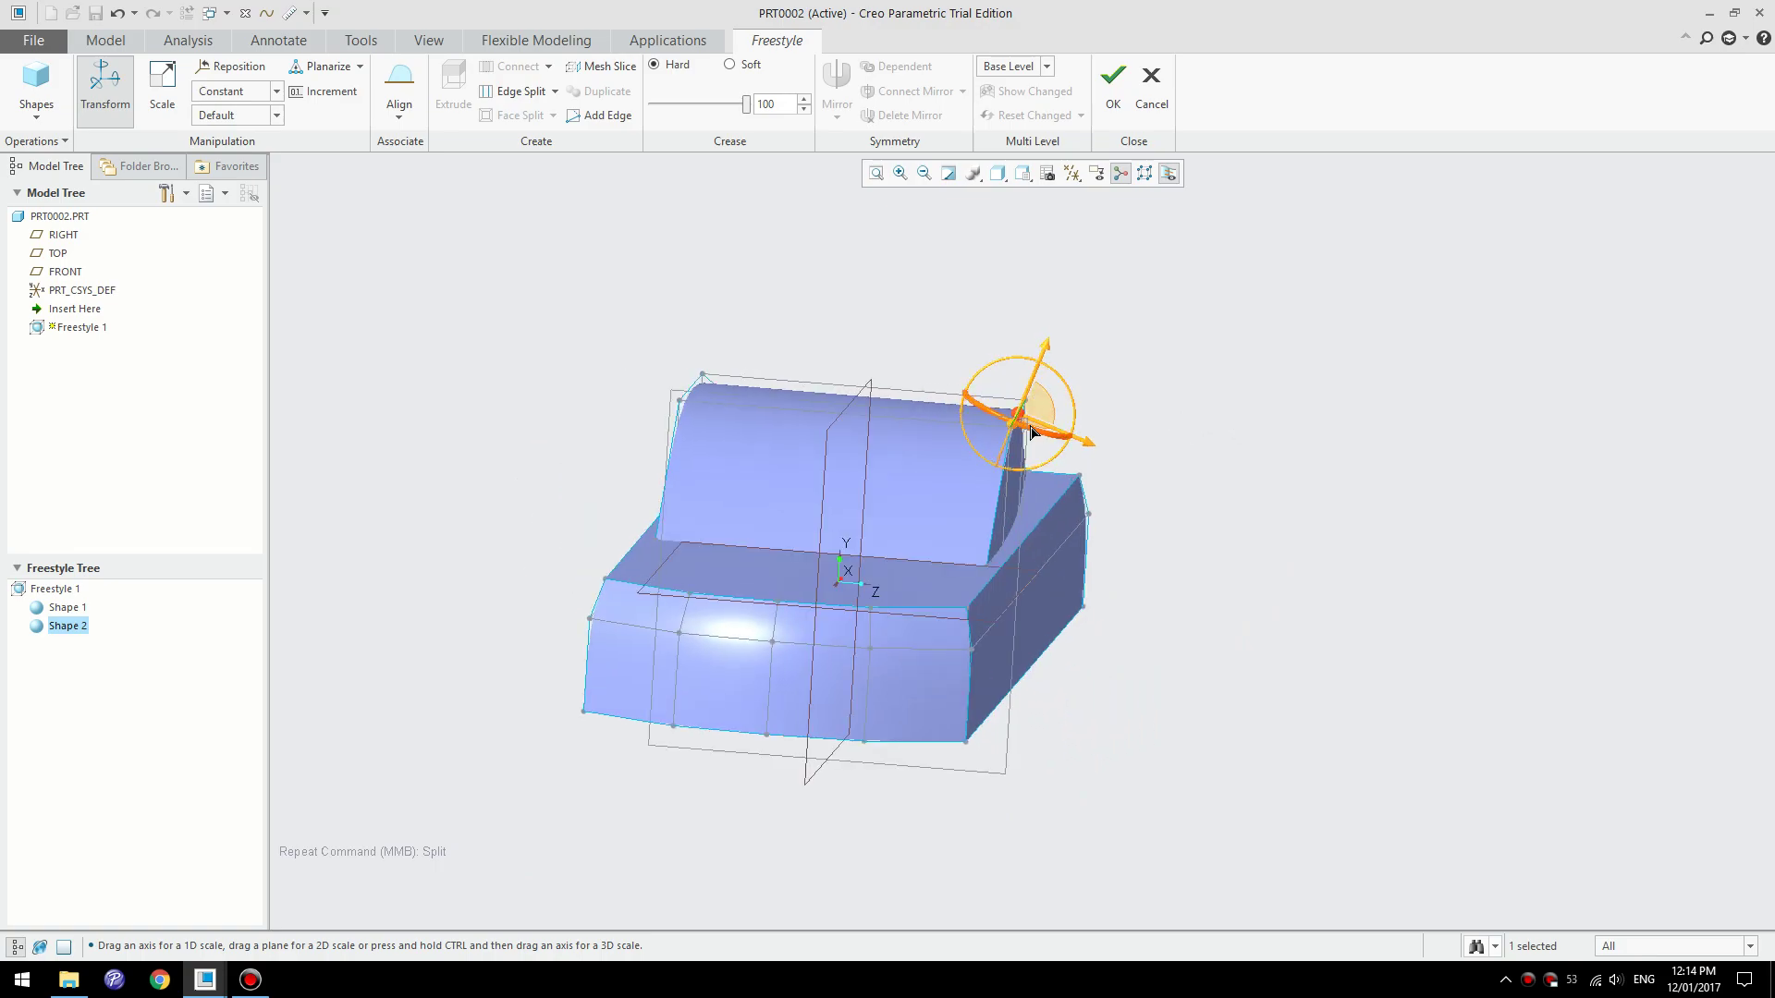
drag(1032, 432, 999, 428)
click(1163, 382)
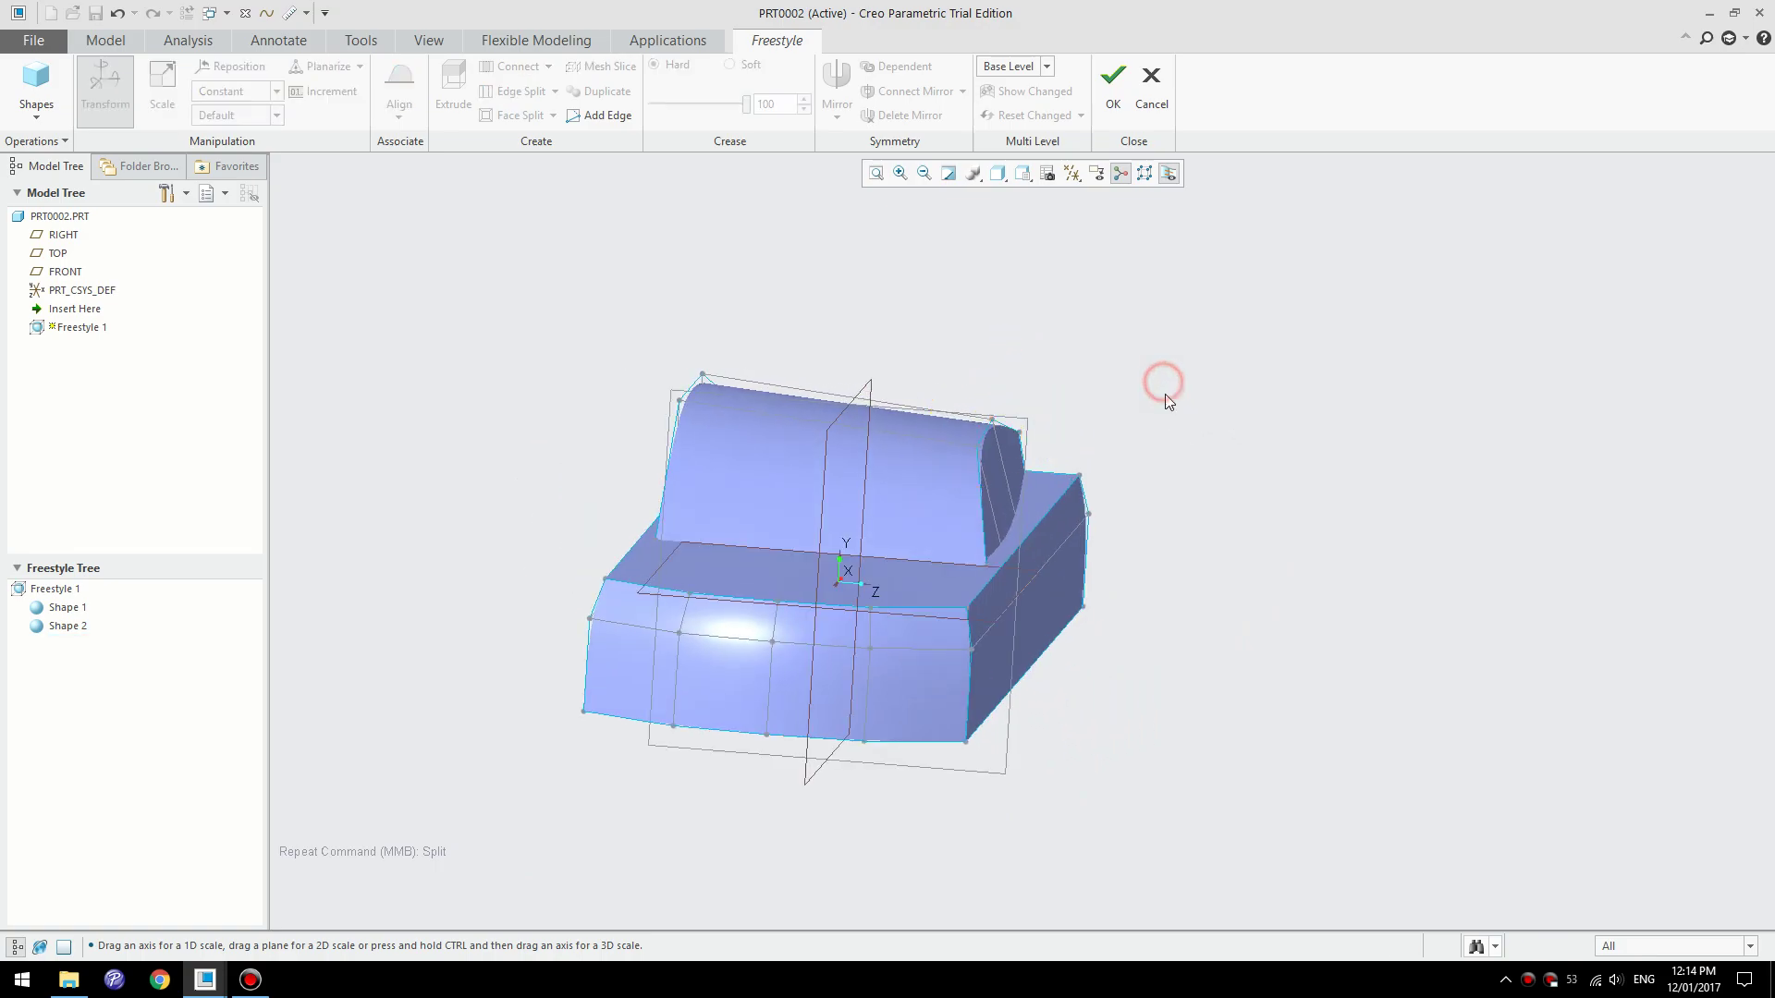
- Move the cabin's +X, +Z top corner further inward along Z and fine-tune the windshield's upper +Z corner along Z
middle_drag(840, 582, 985, 499)
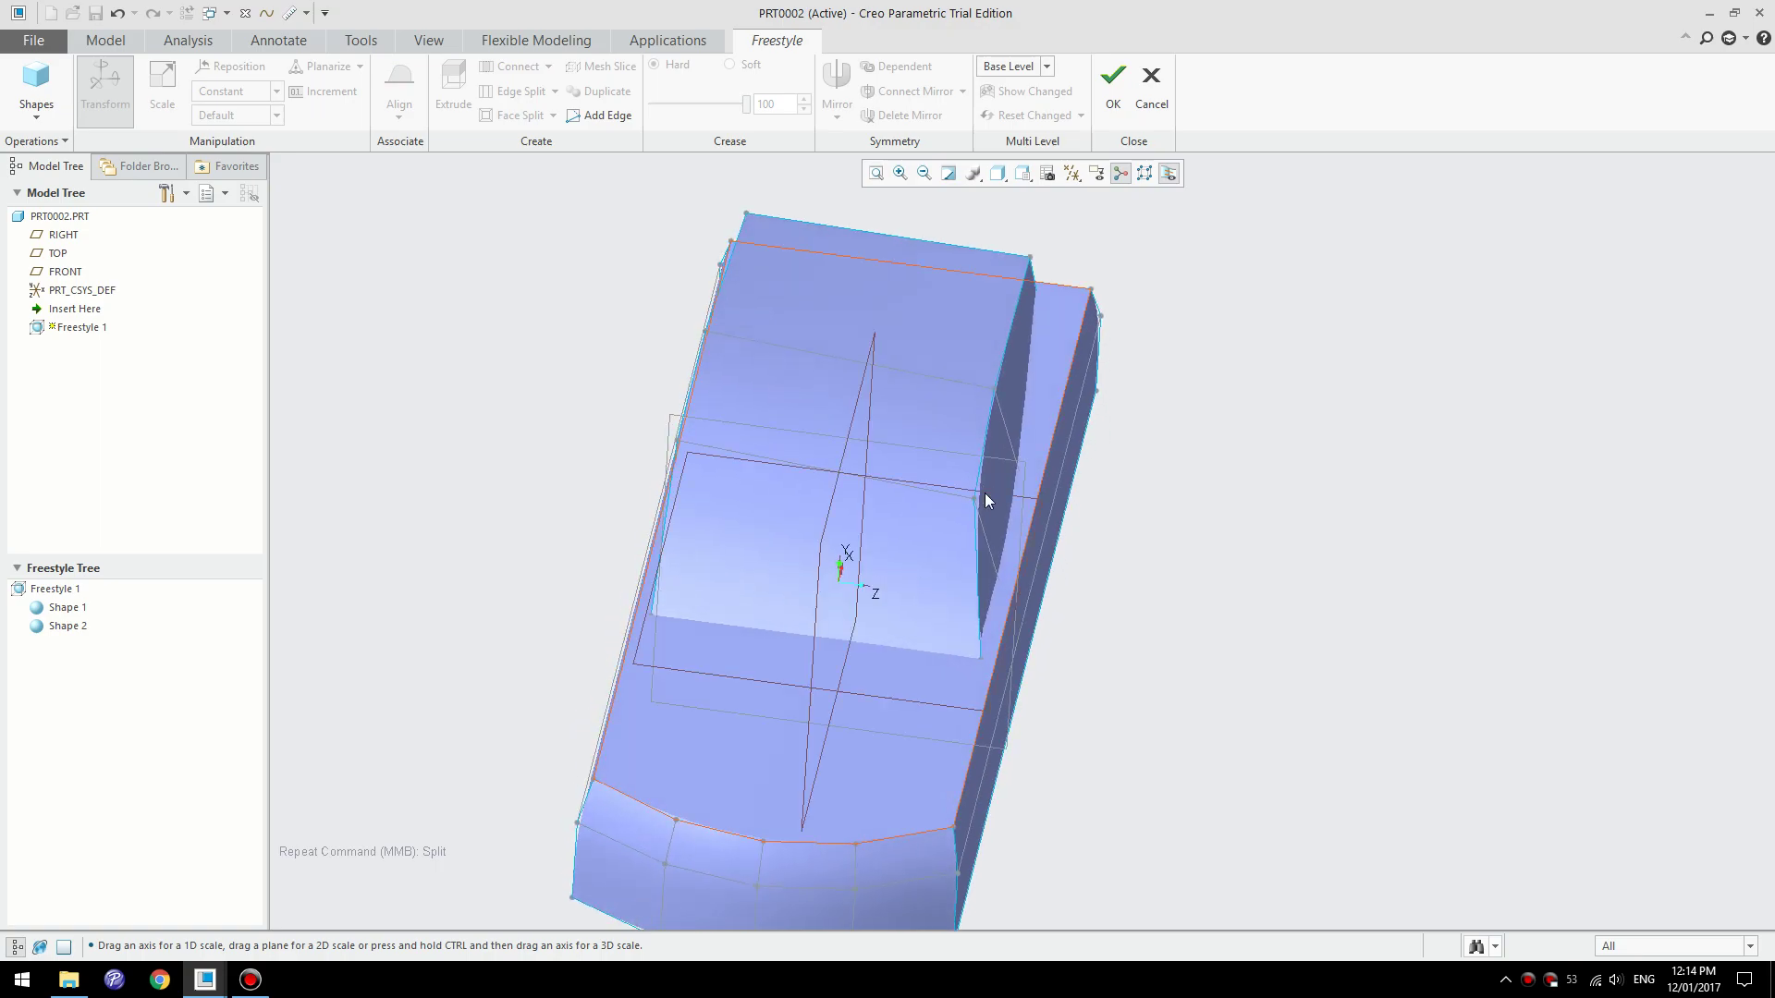
click(1029, 258)
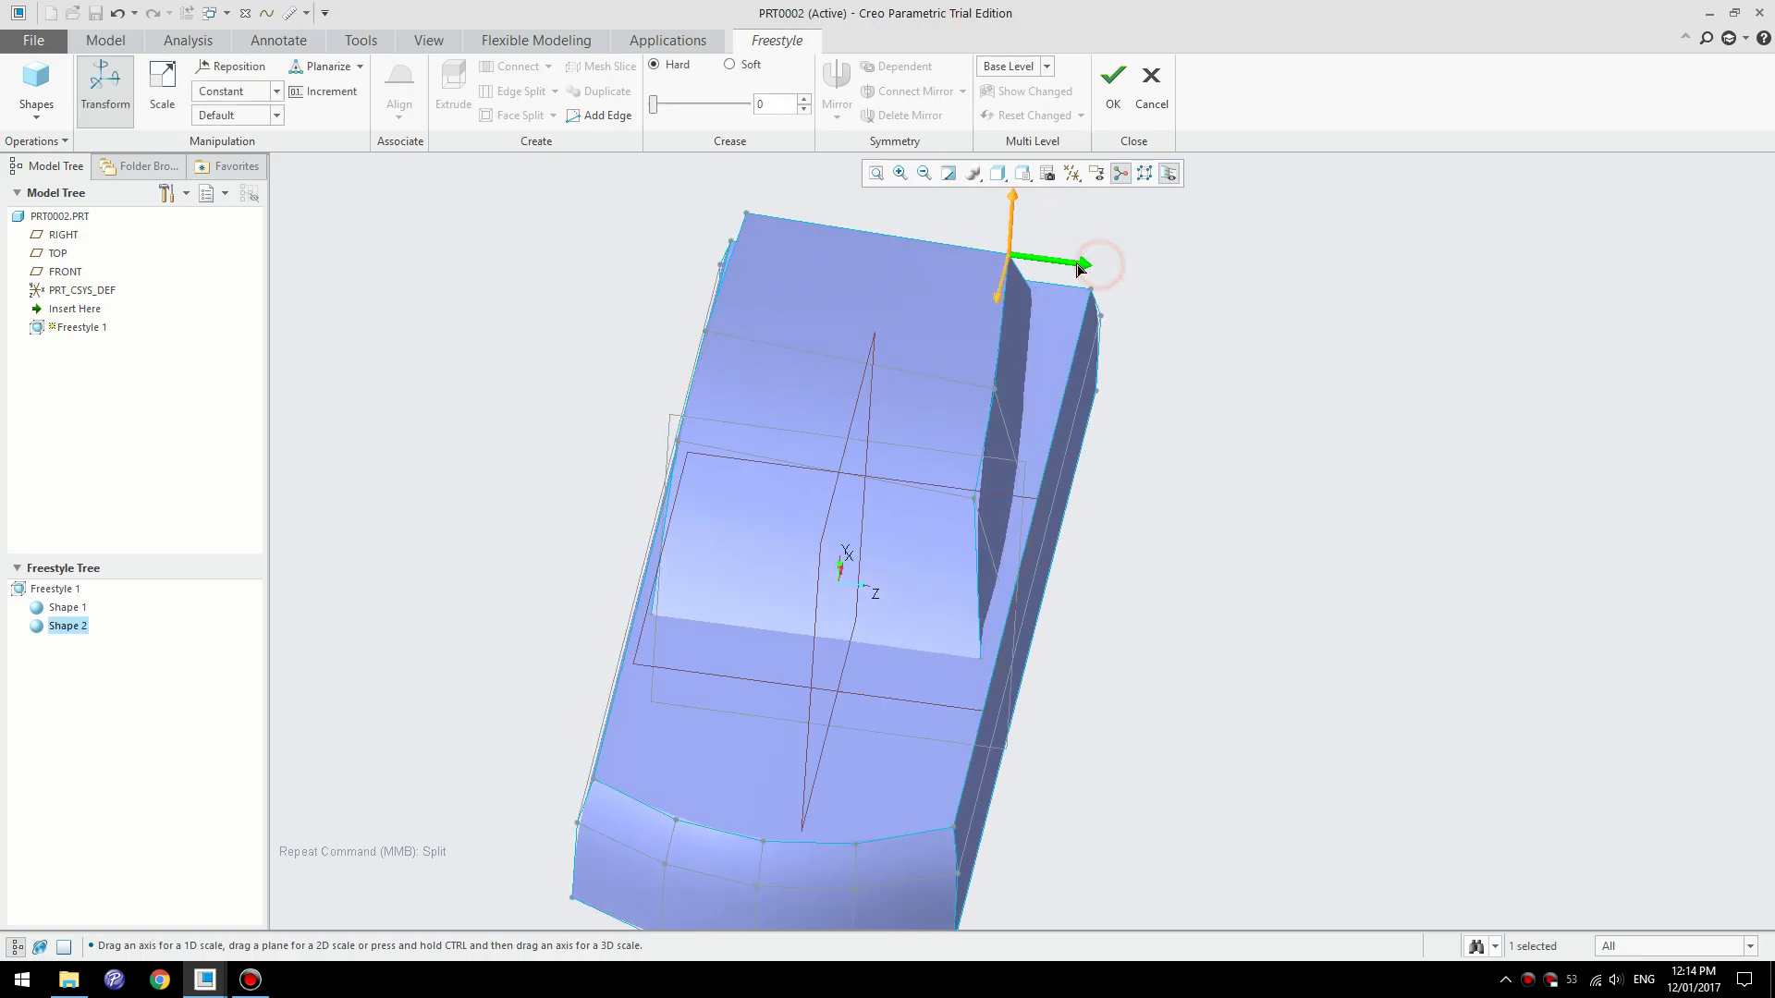
click(1139, 281)
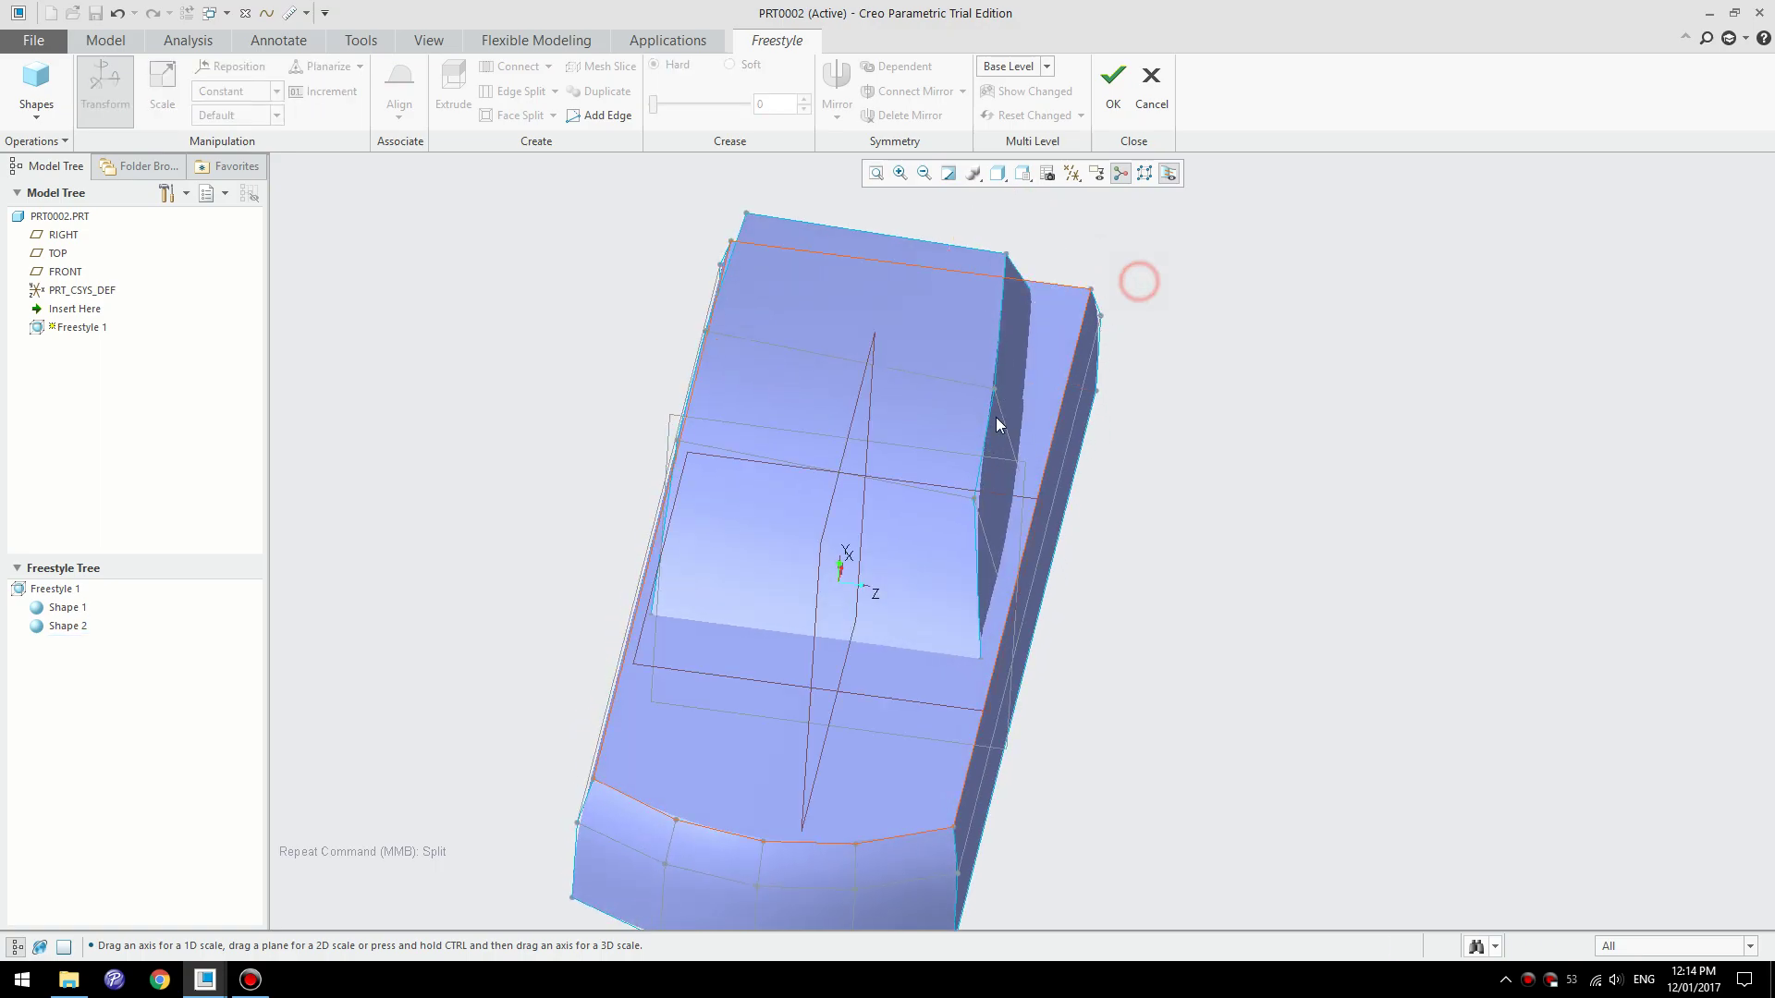
click(973, 496)
drag(1046, 513, 1053, 514)
click(1141, 588)
- Move the short vertical edge at the foot of the windshield's +Z side slightly outward along Z
scroll(1124, 697, up, 1)
middle_drag(1110, 667, 955, 594)
click(986, 621)
scroll(987, 625, up, 3)
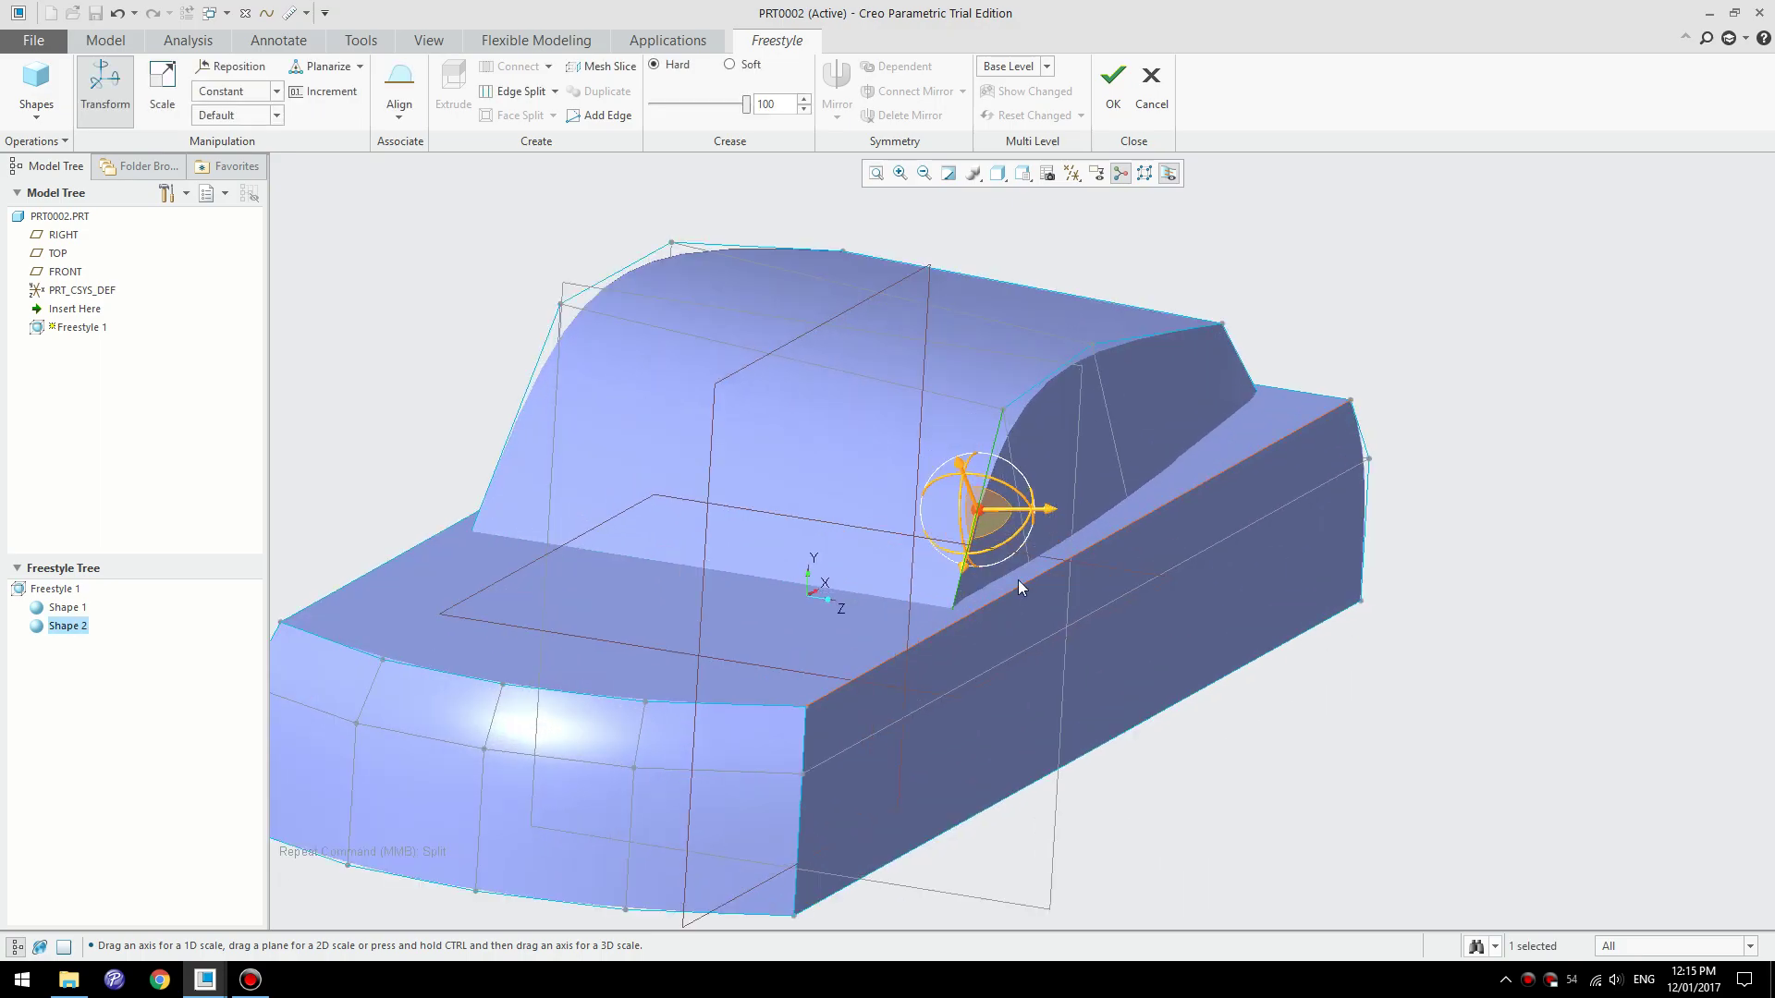
click(950, 636)
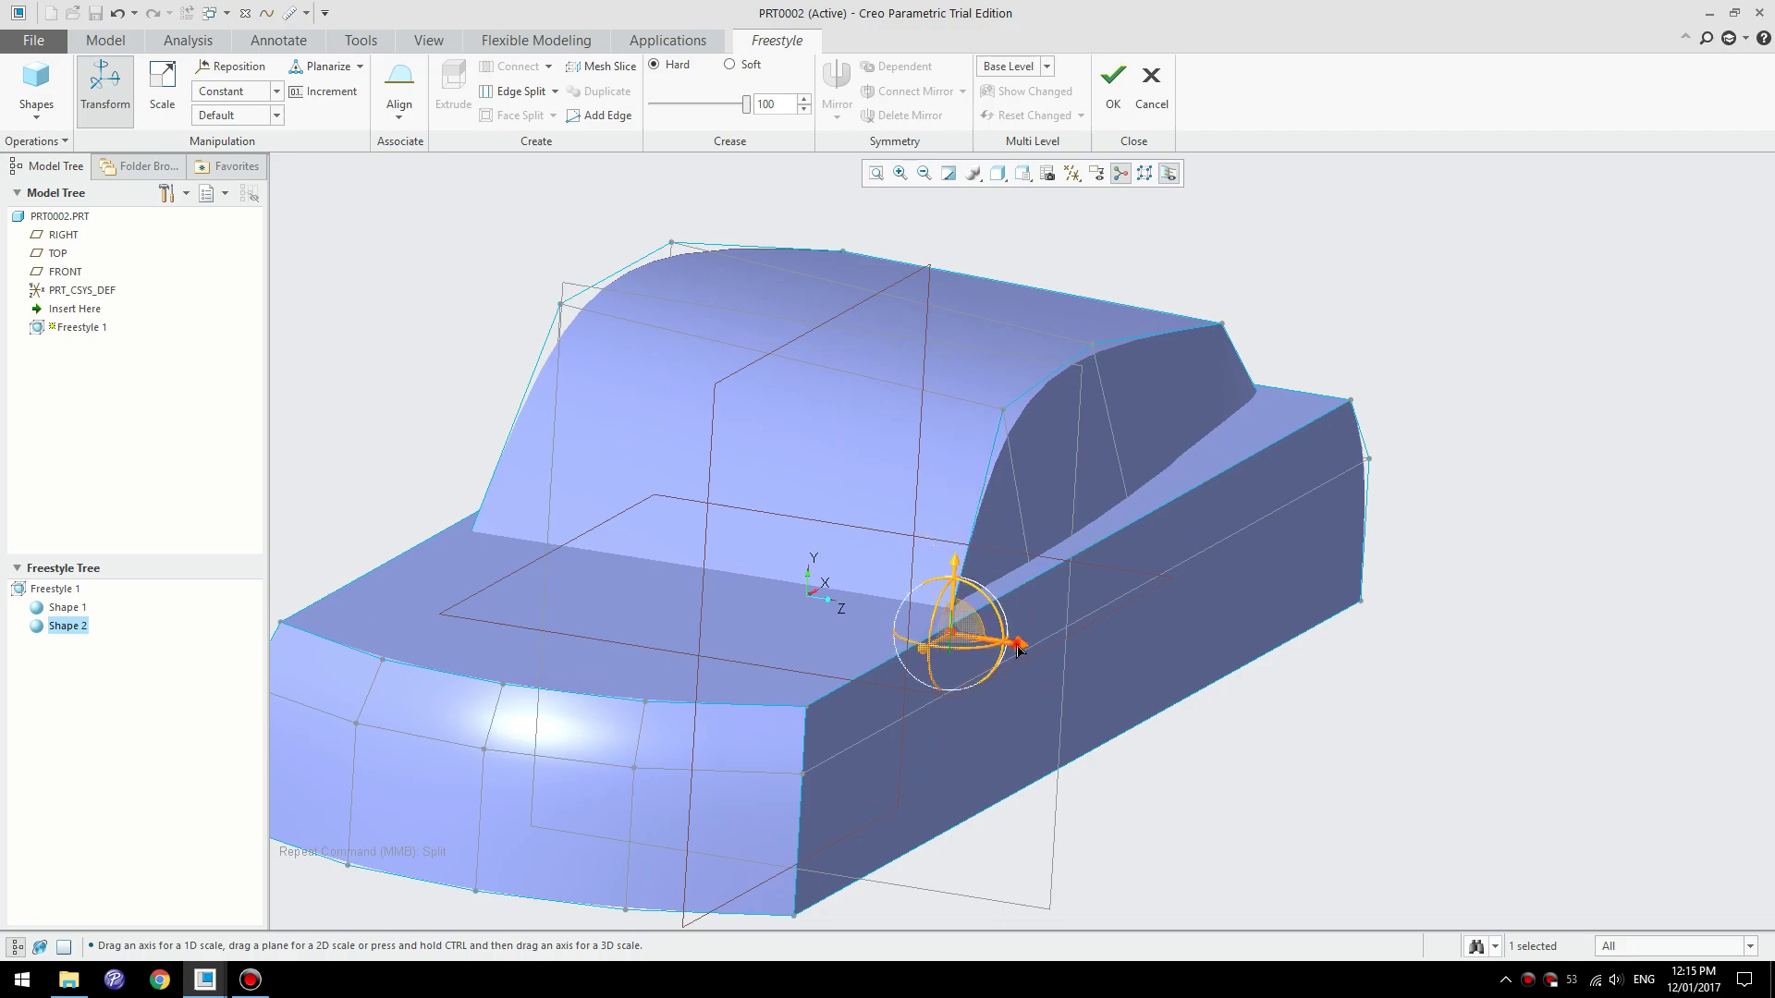
click(1028, 580)
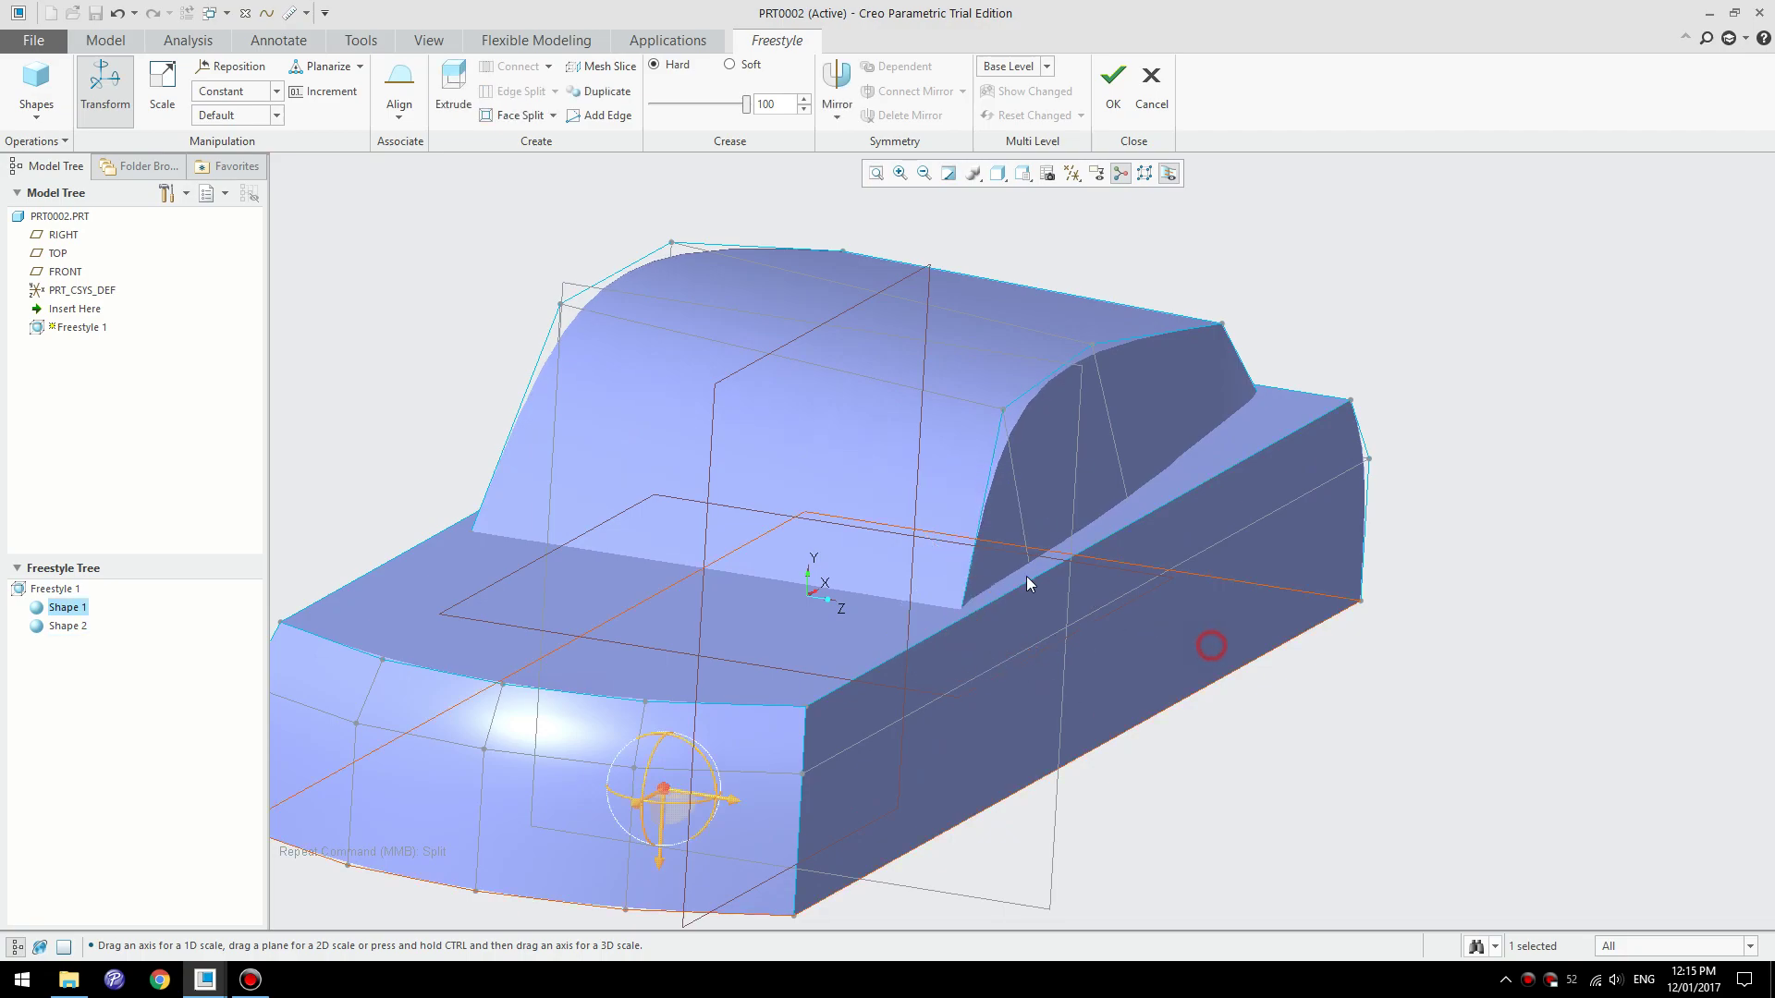
- Pull the two intermediate upright edges on the cabin's +Z side outward along Z to bulge the side wall
click(1024, 528)
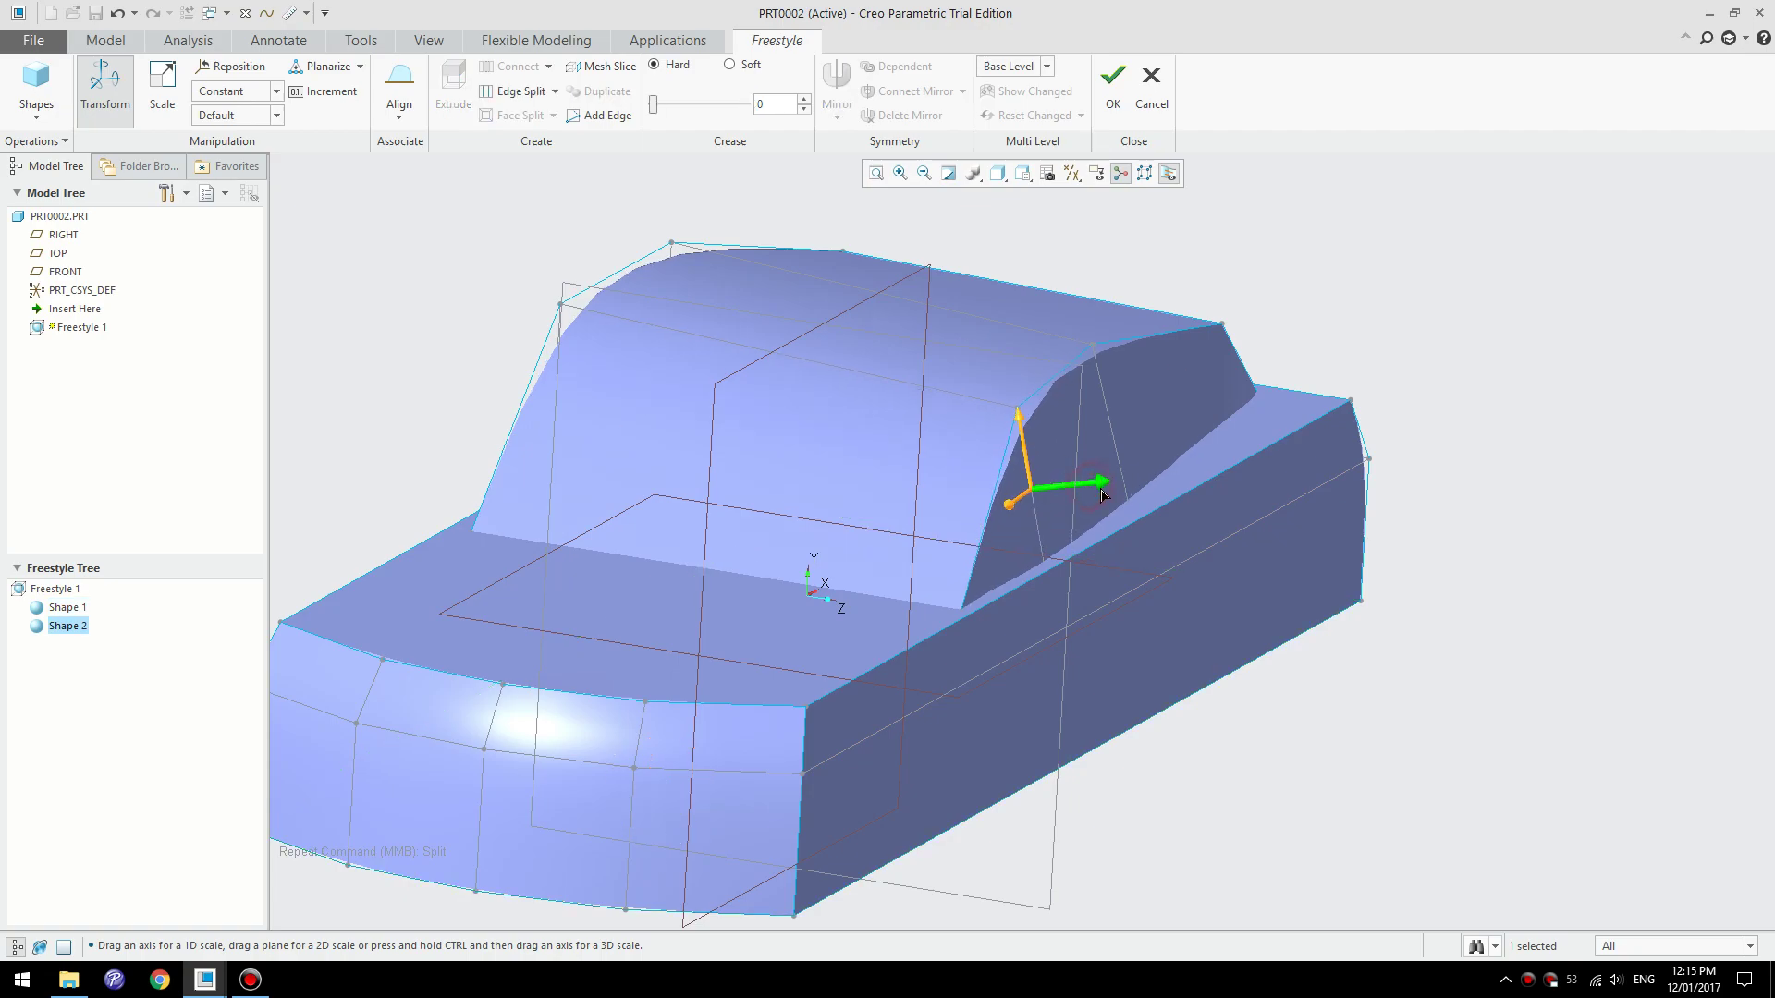
click(1103, 496)
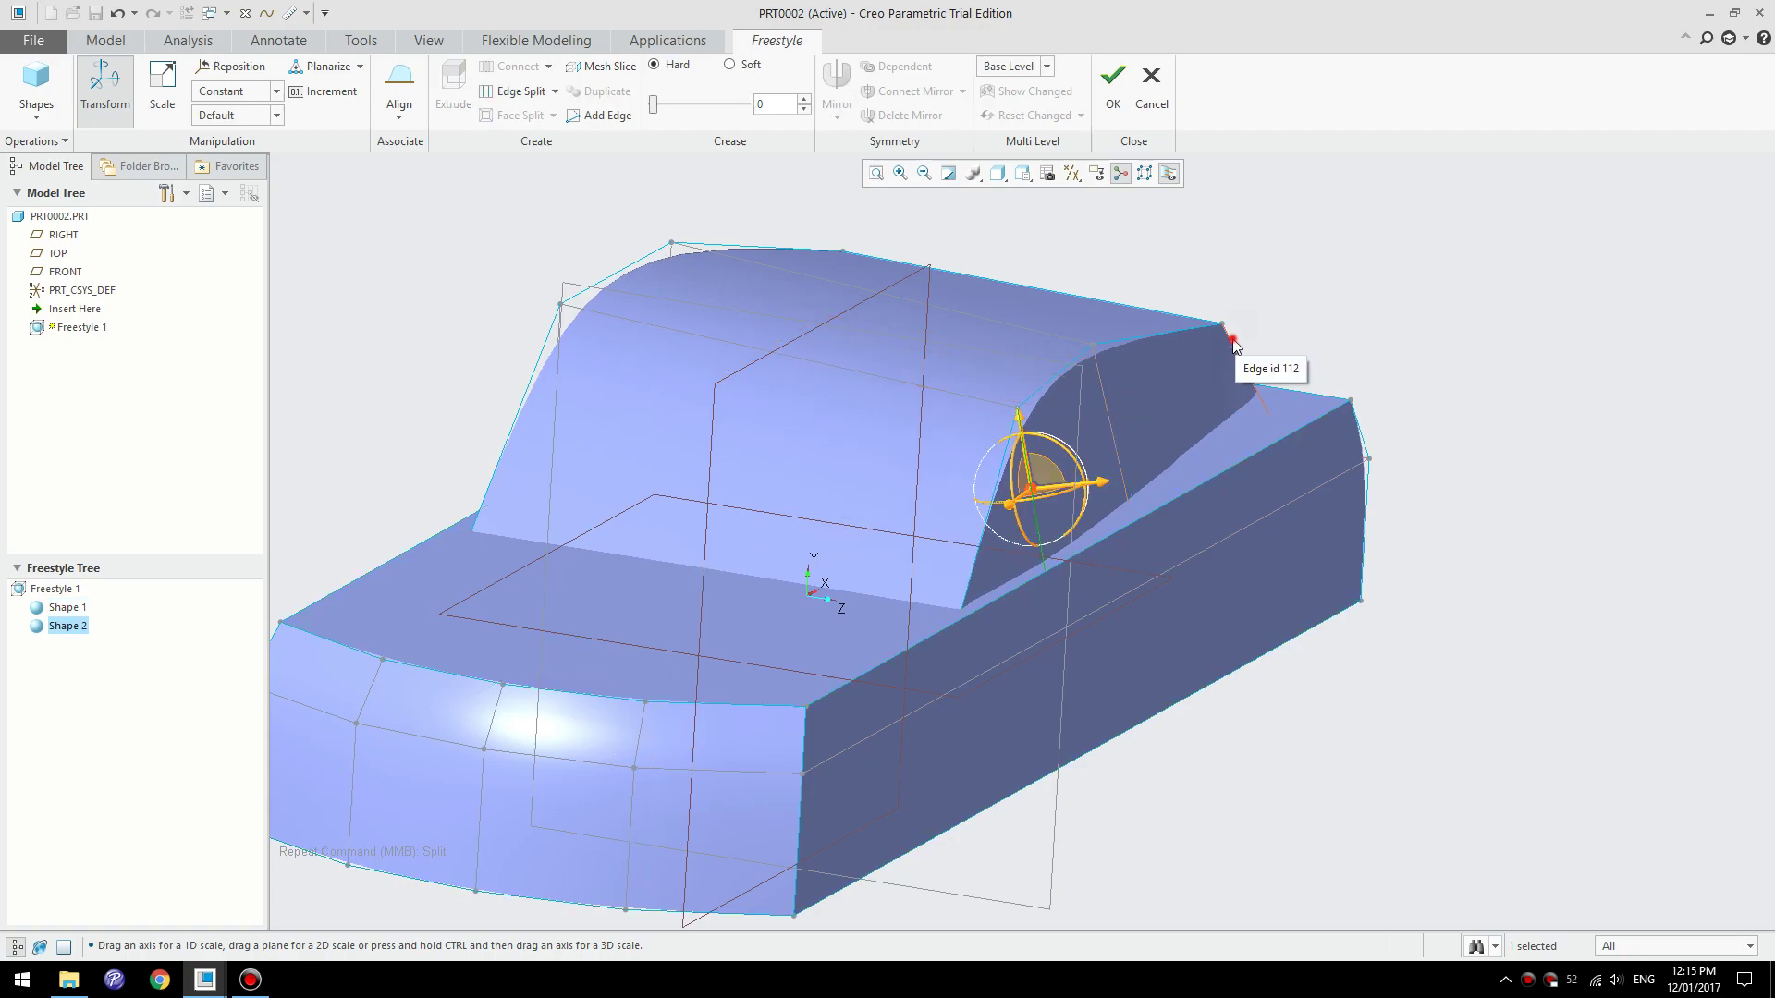
click(1237, 338)
click(1108, 399)
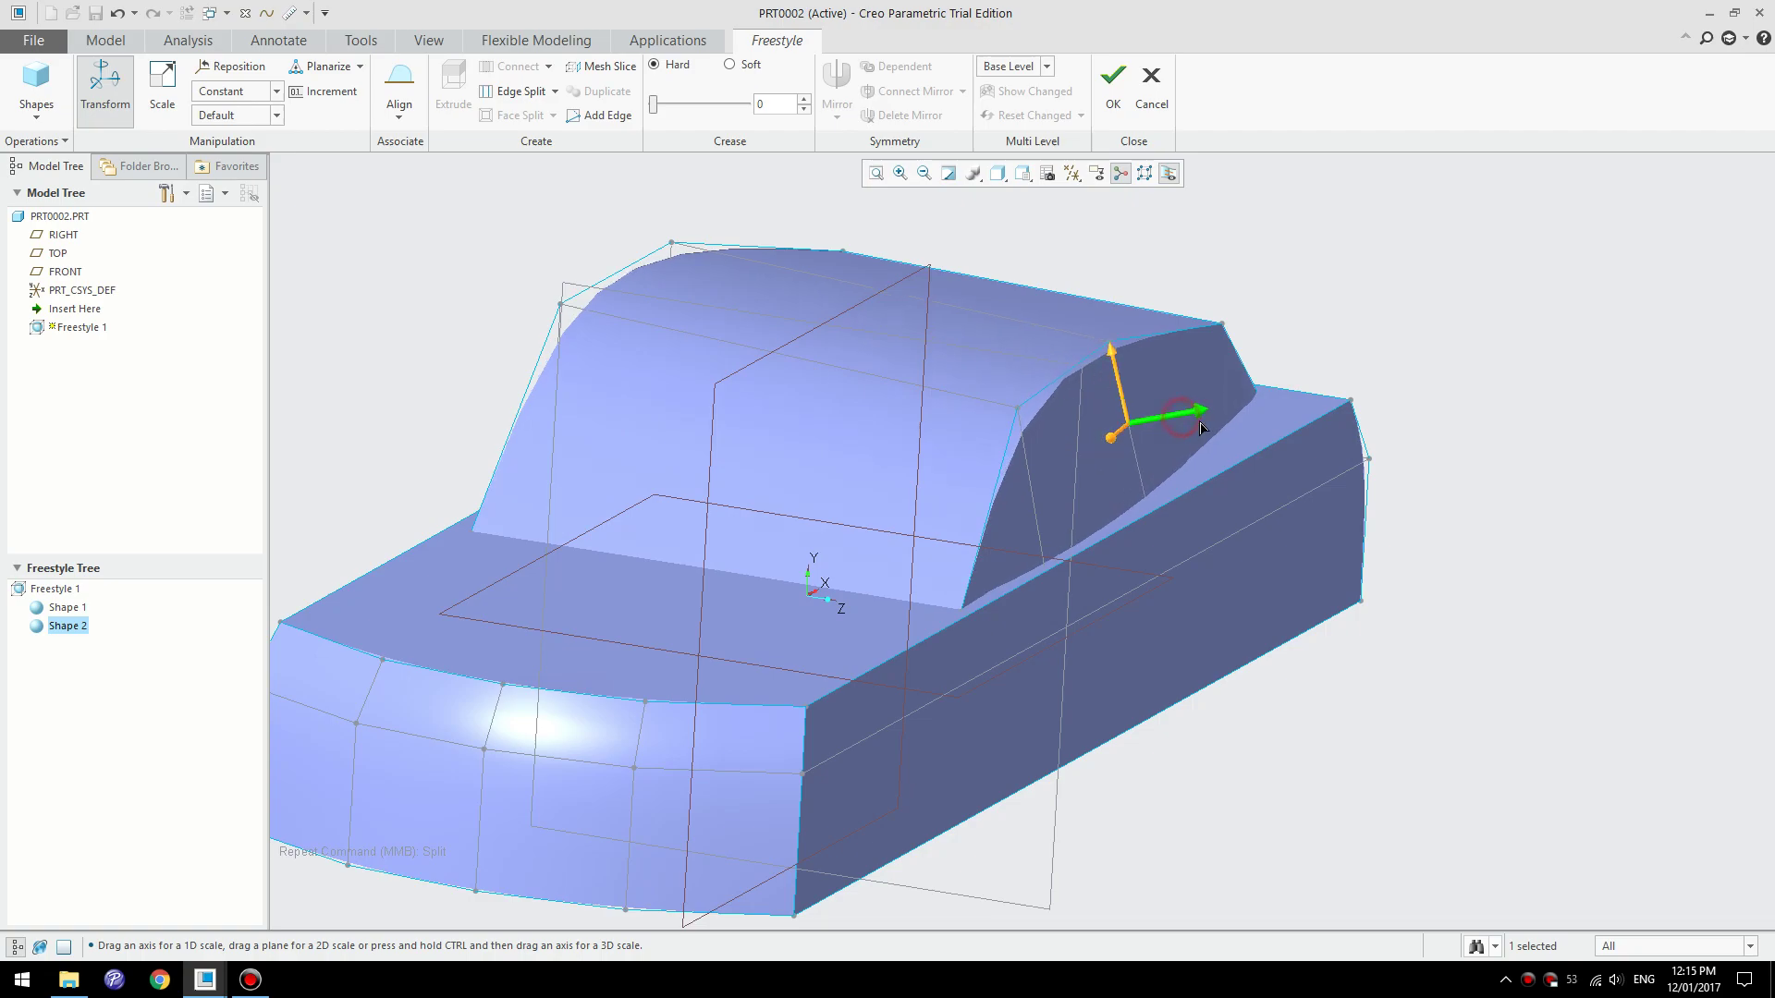
click(1453, 596)
- Select all three sections of the cabin's +Z top edge and set their hard crease to 77
middle_drag(1359, 495, 1218, 492)
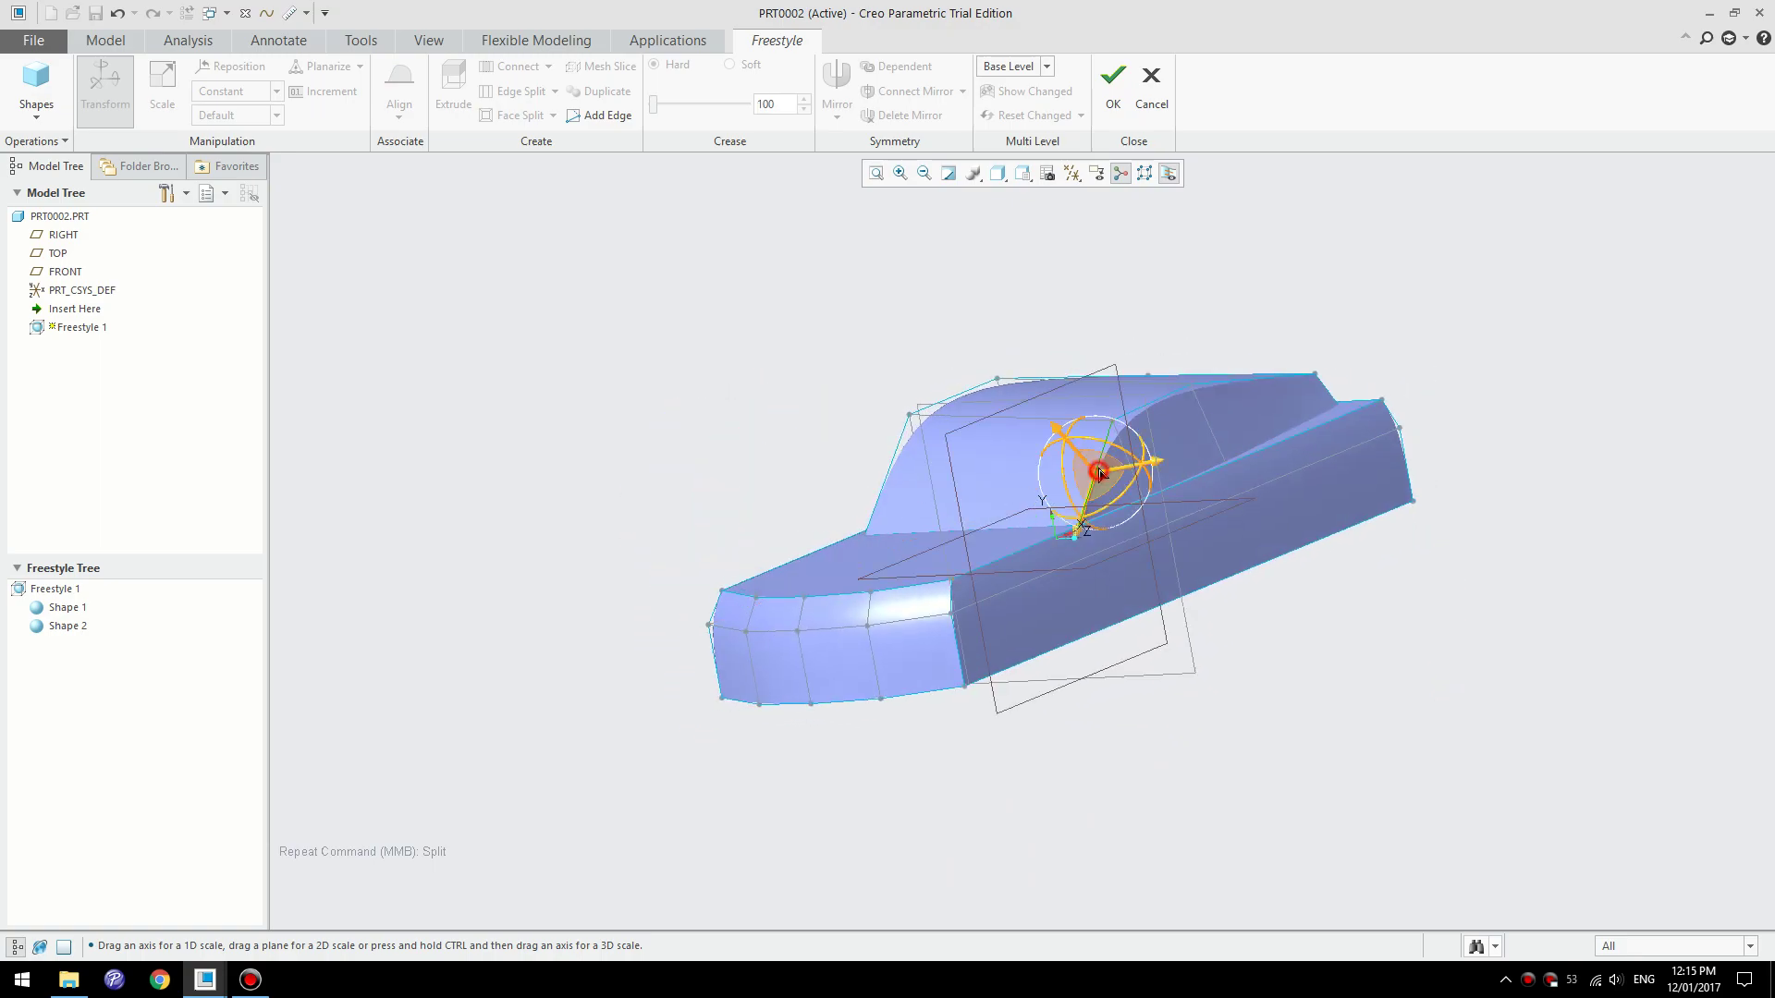
ctrl+click(1159, 398)
ctrl+click(1247, 381)
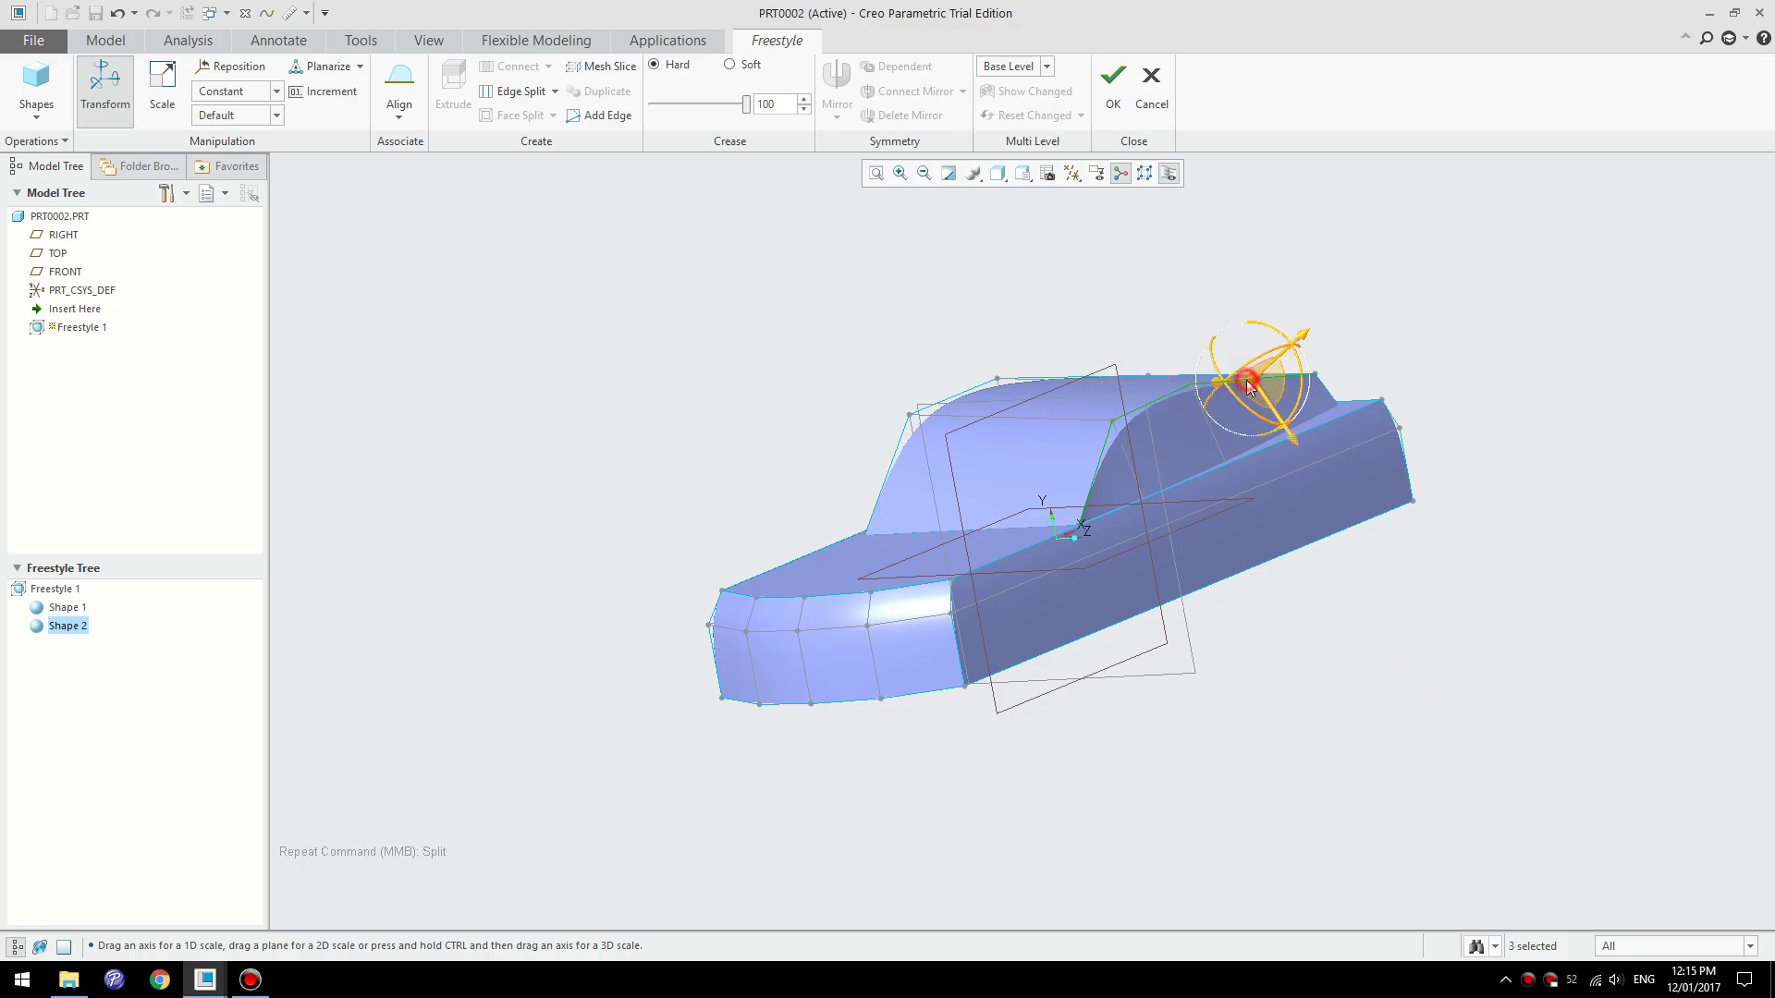
mouse_move(745, 111)
mouse_down()
mouse_move(717, 117)
mouse_move(733, 114)
mouse_up()
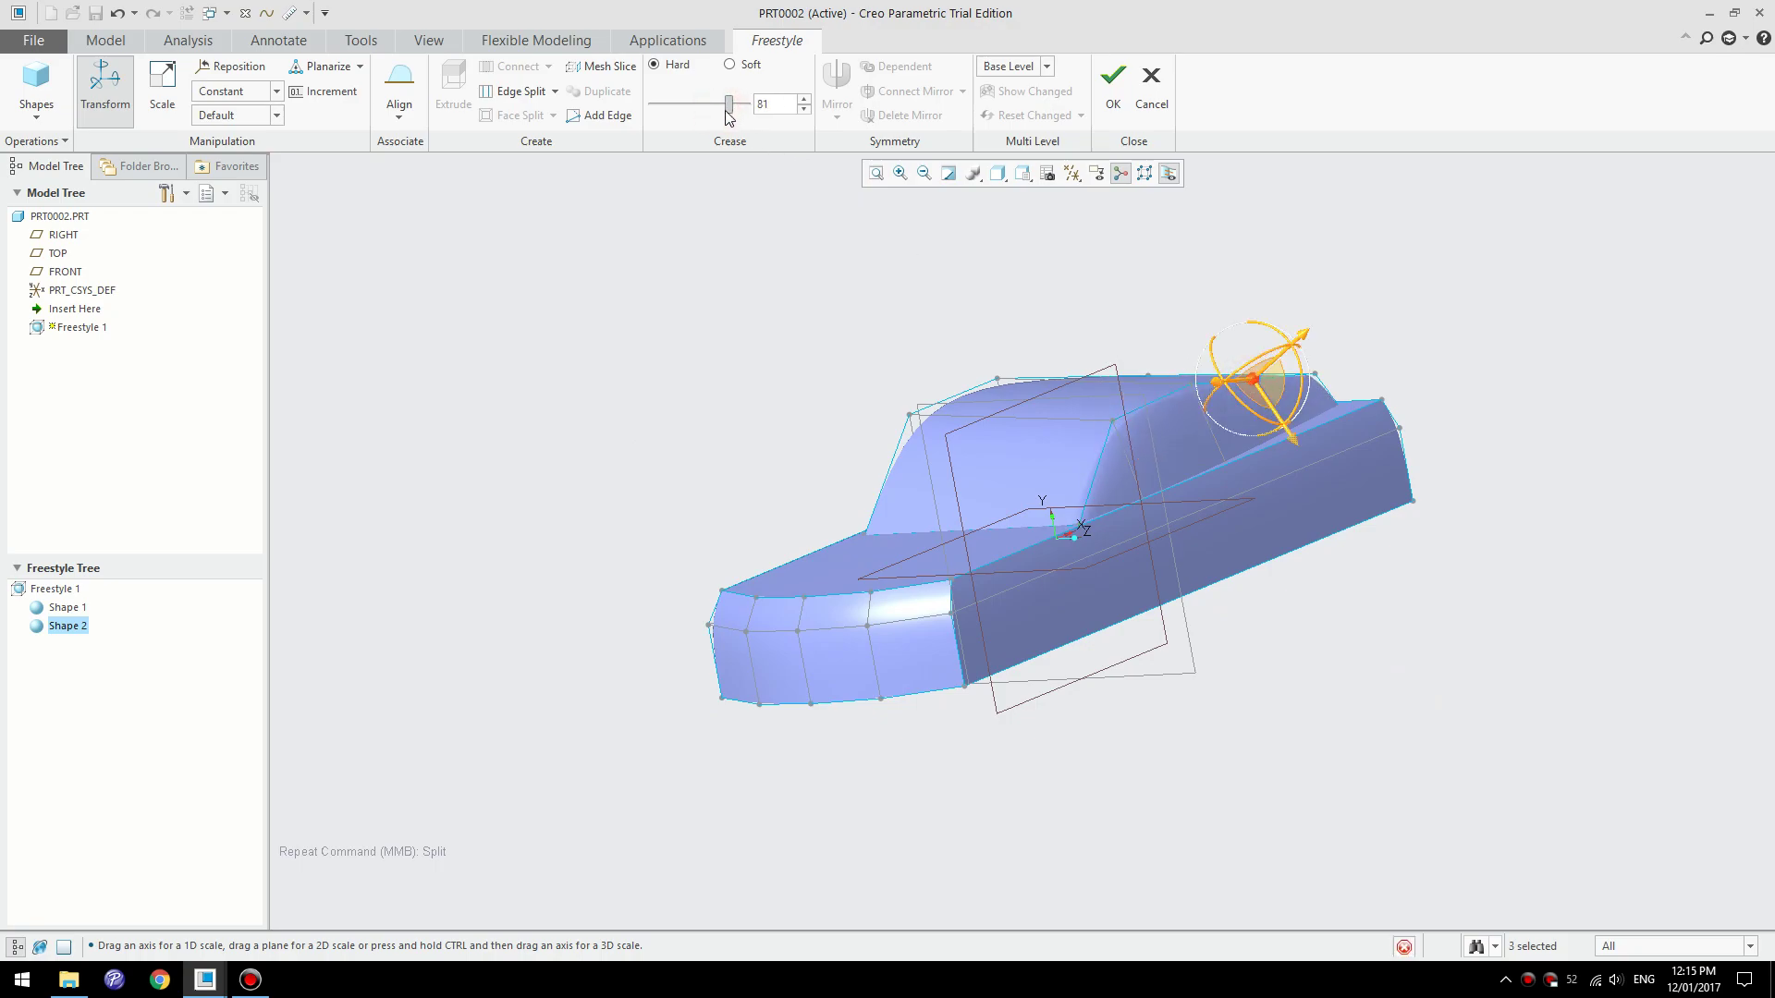
click(1268, 317)
- Split the cabin's top edge at the +X end once, adding a lengthwise edge loop along the middle of the roof
middle_drag(1072, 333, 1124, 409)
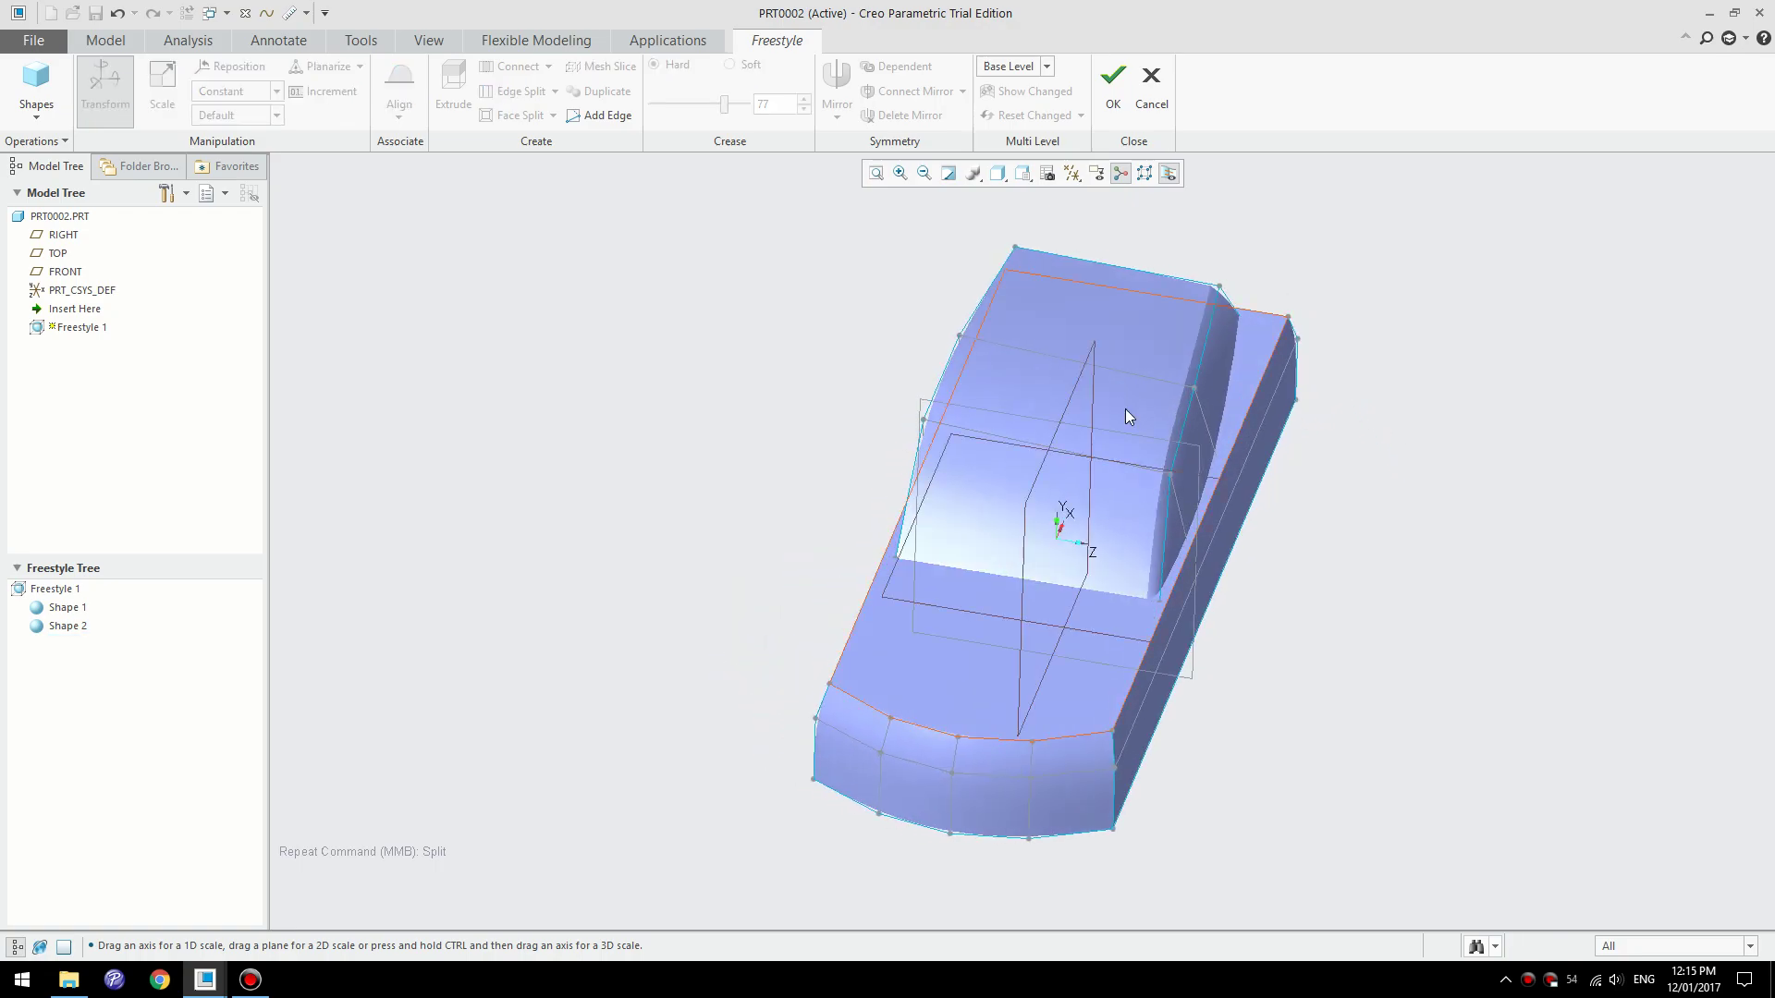
scroll(1124, 409, down, 3)
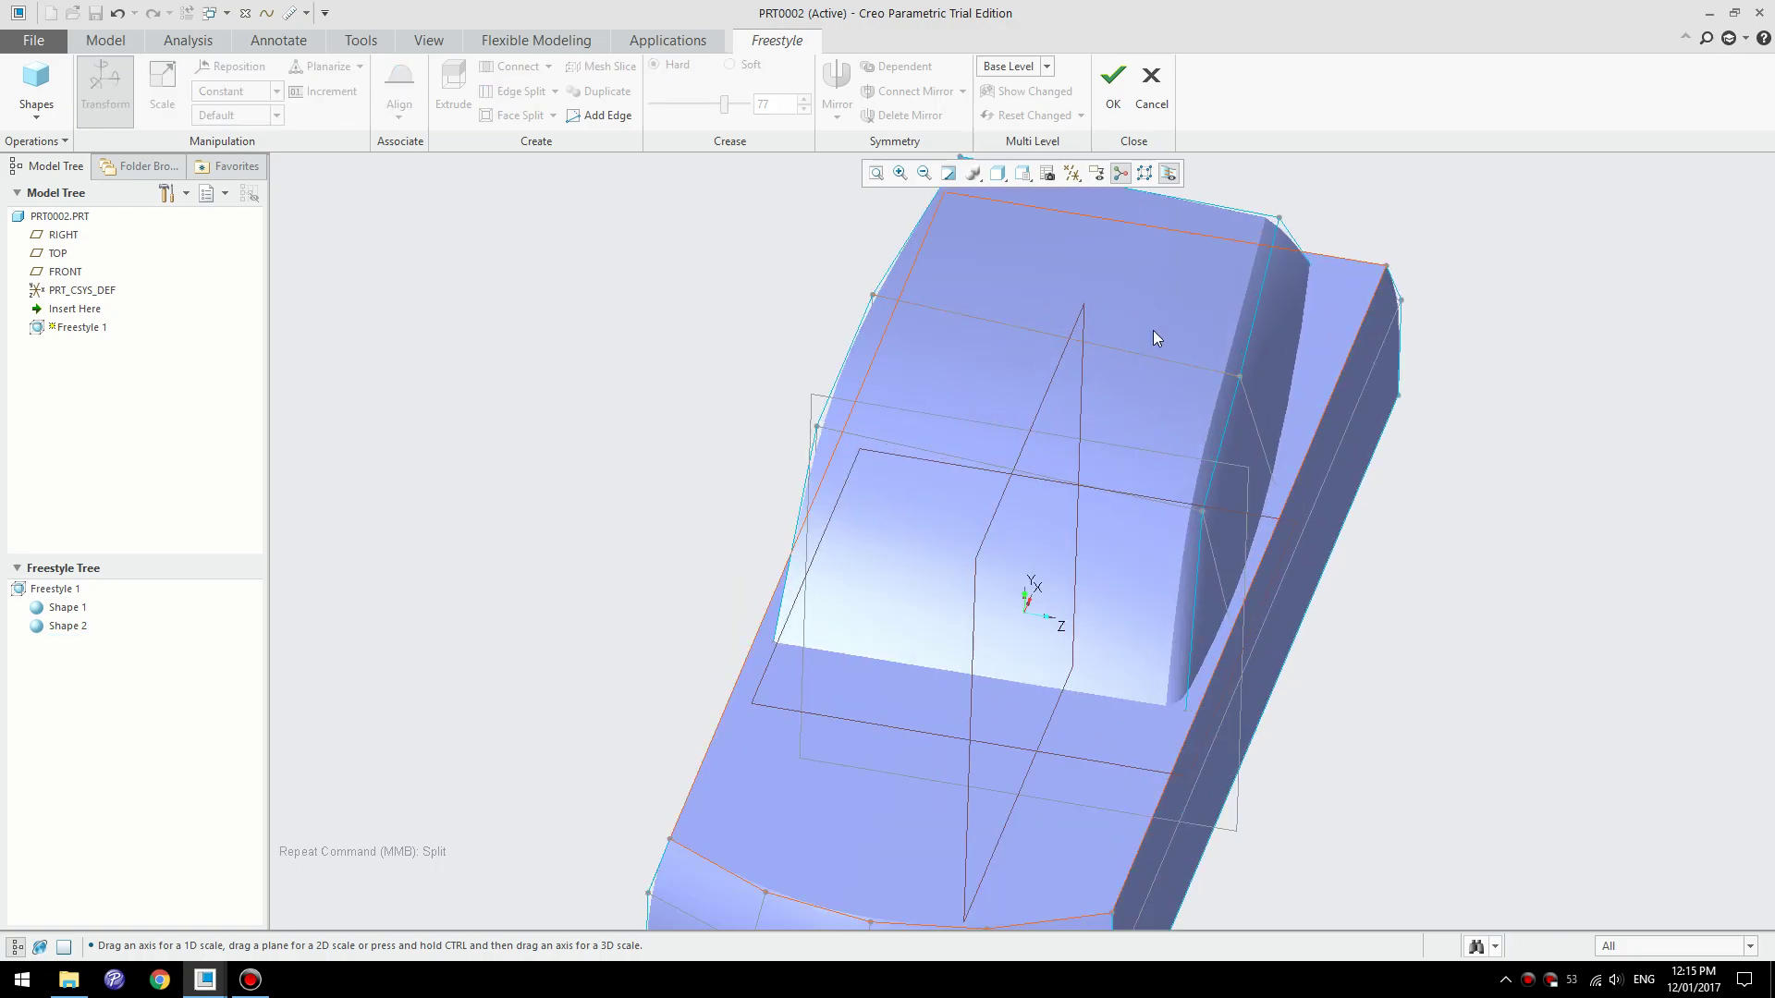
scroll(1151, 330, down, 3)
click(1148, 258)
right_click(1296, 200)
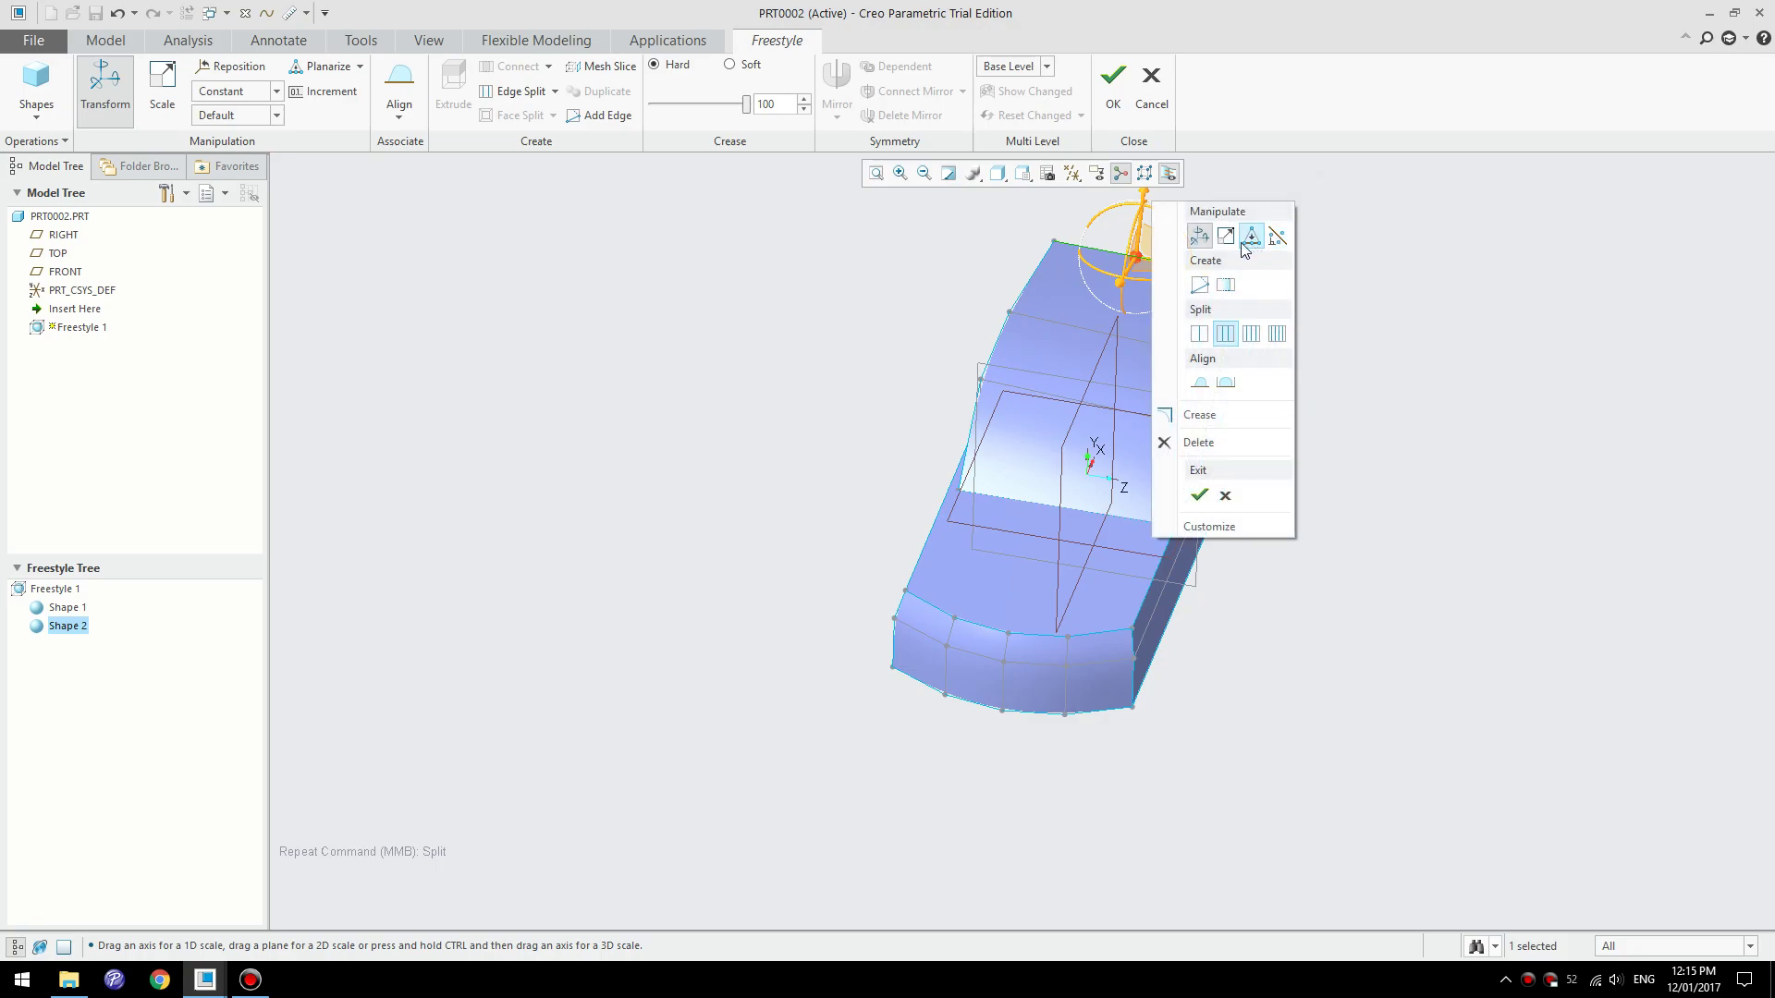
click(1199, 333)
click(915, 307)
- Delete the three side faces on the cabin's -Z half
middle_drag(963, 307, 974, 362)
scroll(1044, 353, up, 2)
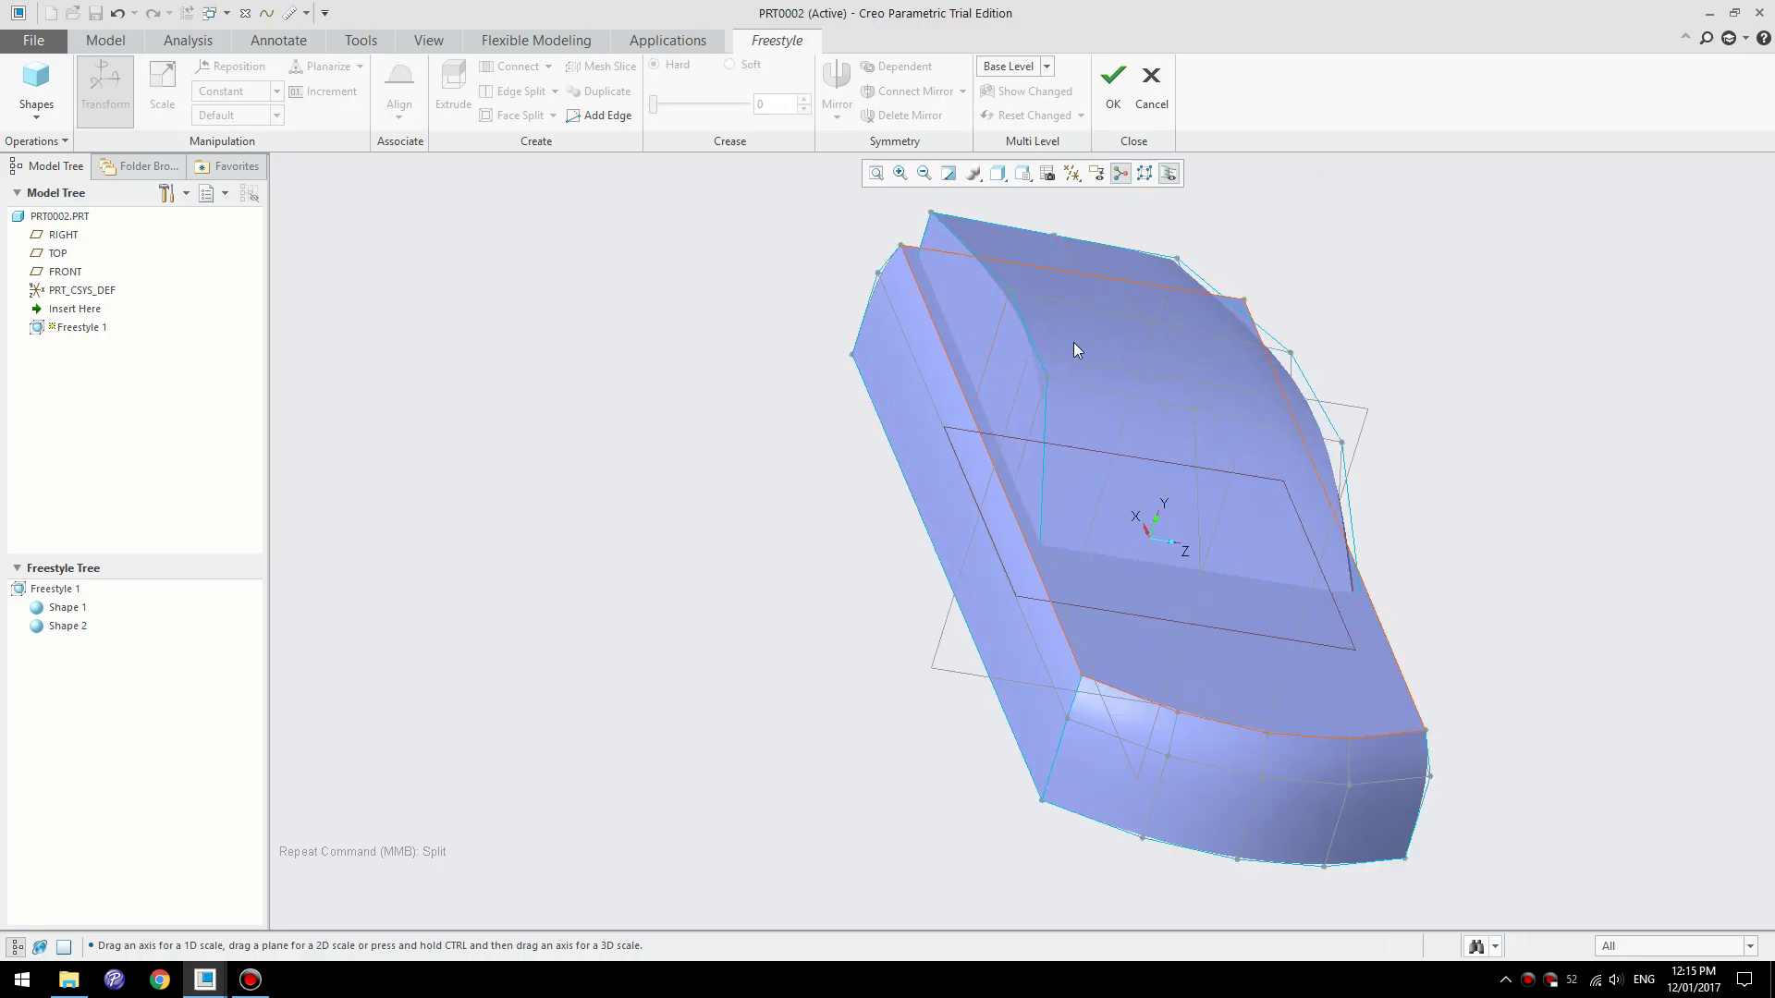
click(1002, 239)
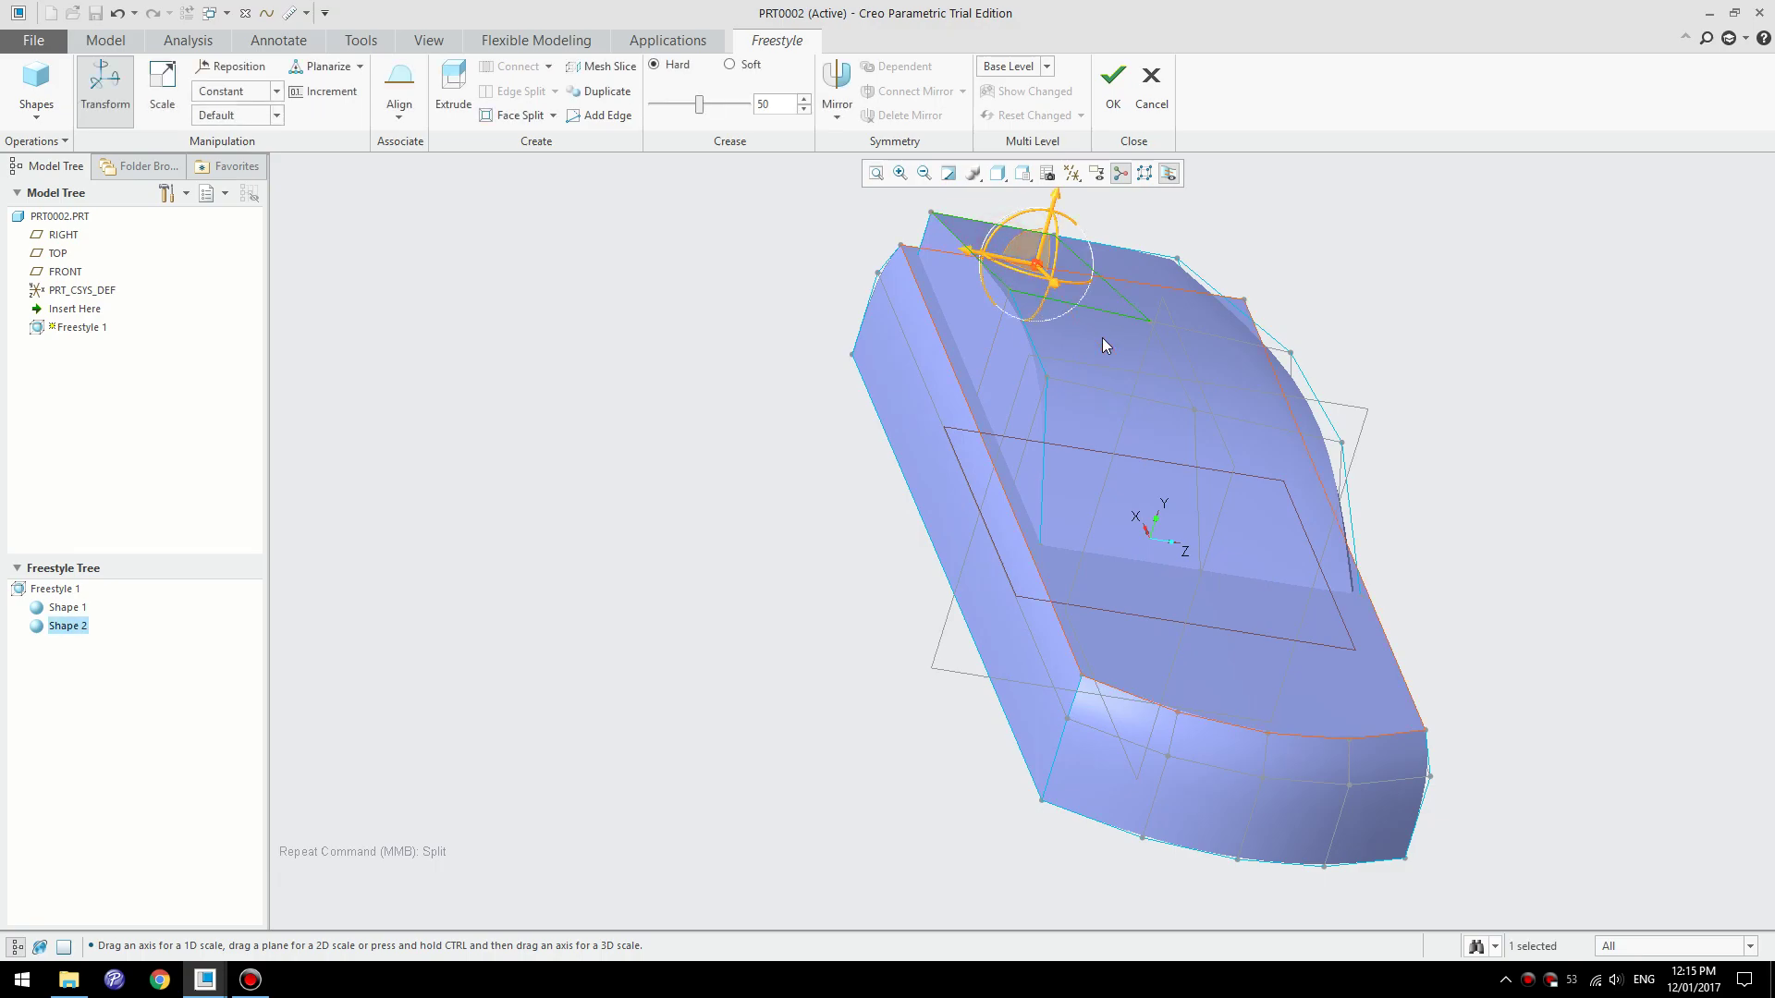
middle_click(915, 244)
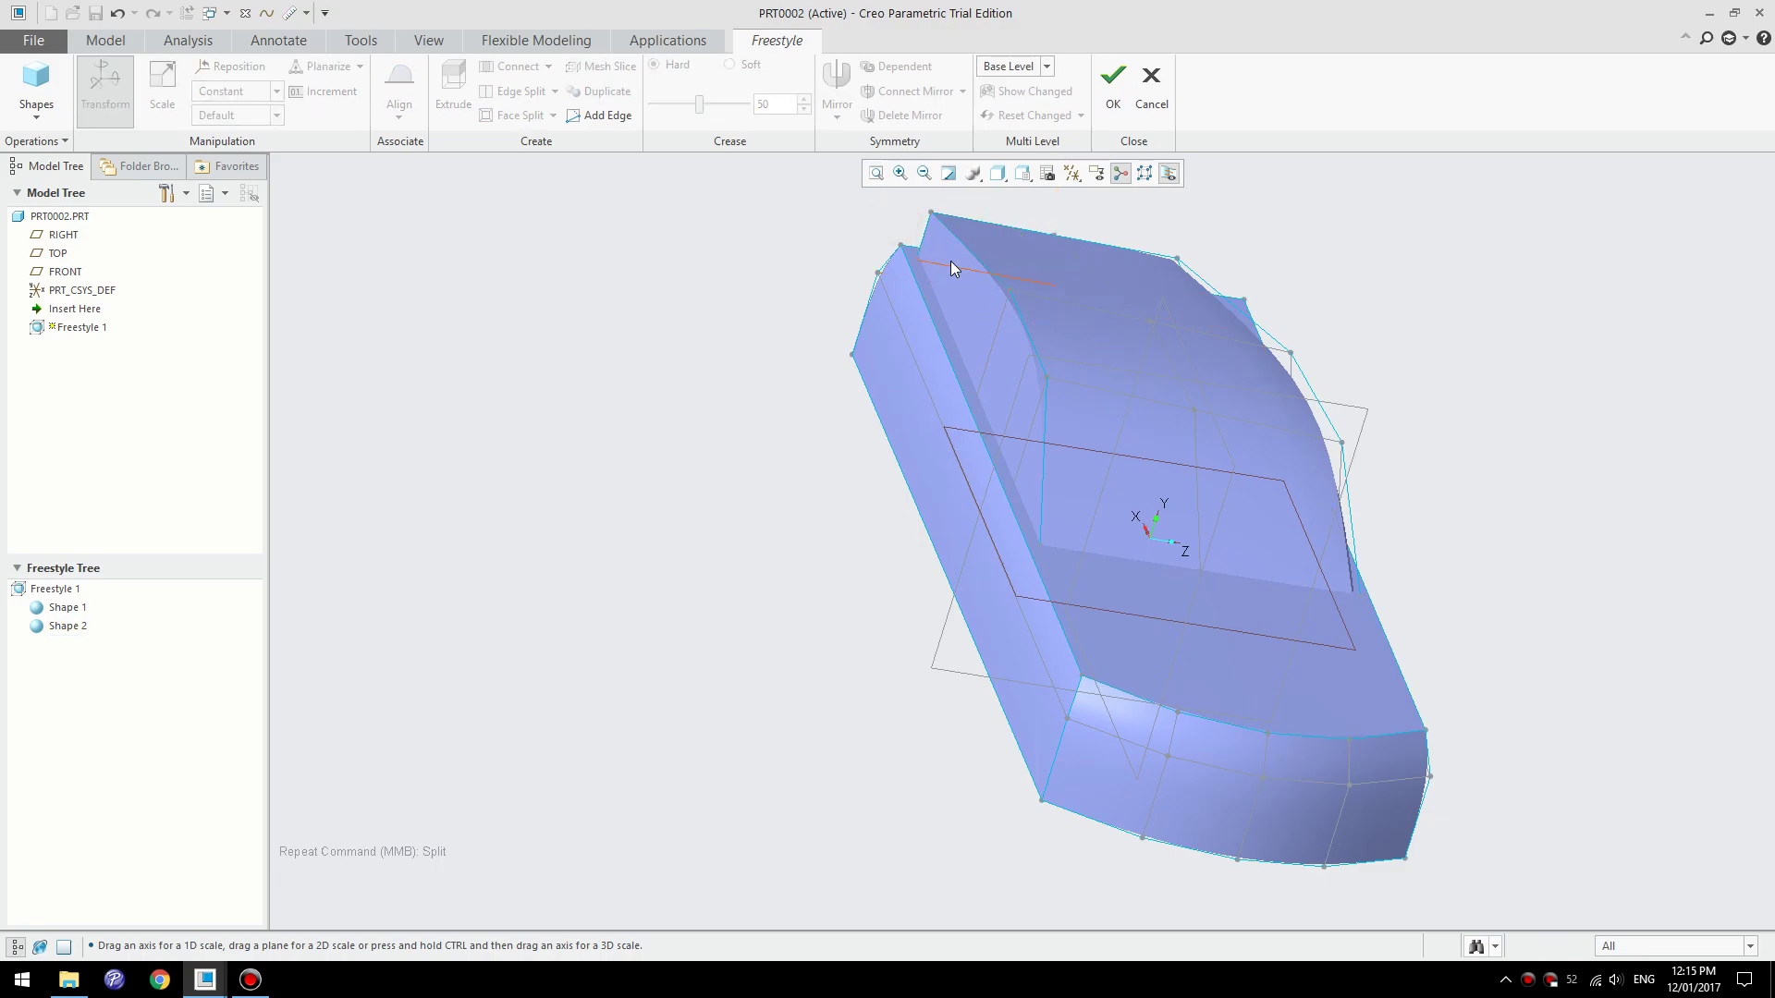
click(937, 234)
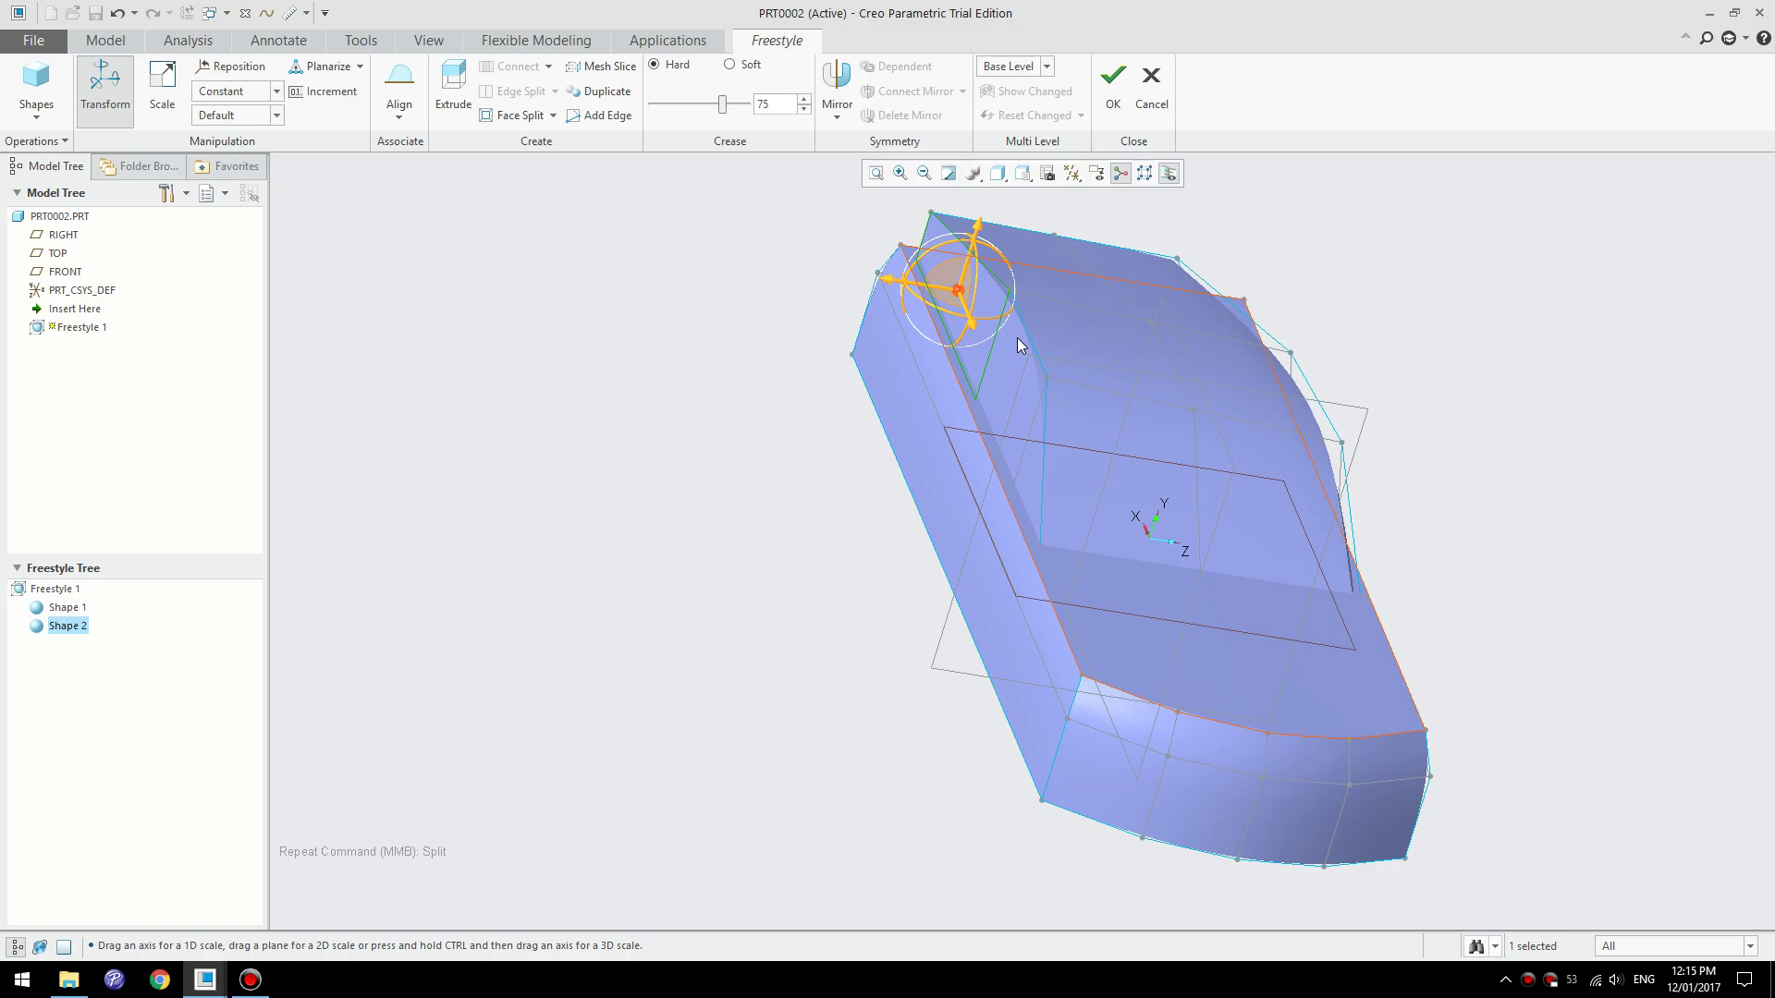
middle_click(1011, 344)
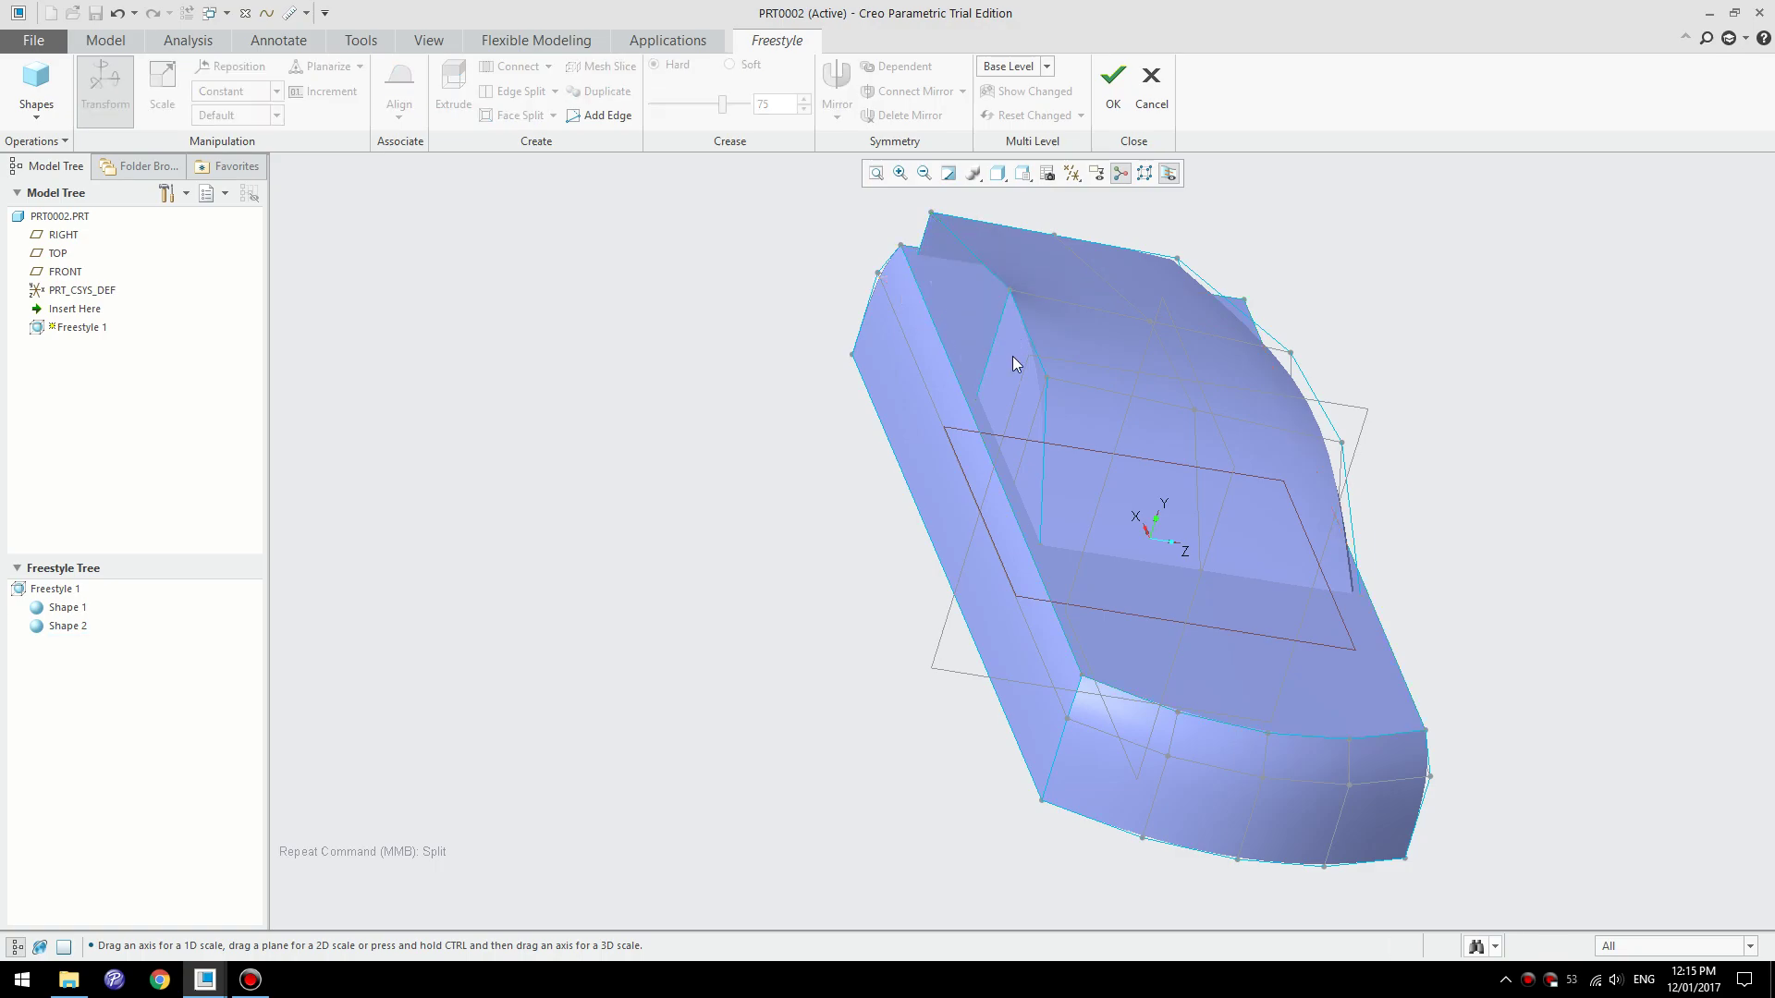
click(1010, 345)
click(797, 319)
middle_click(1010, 365)
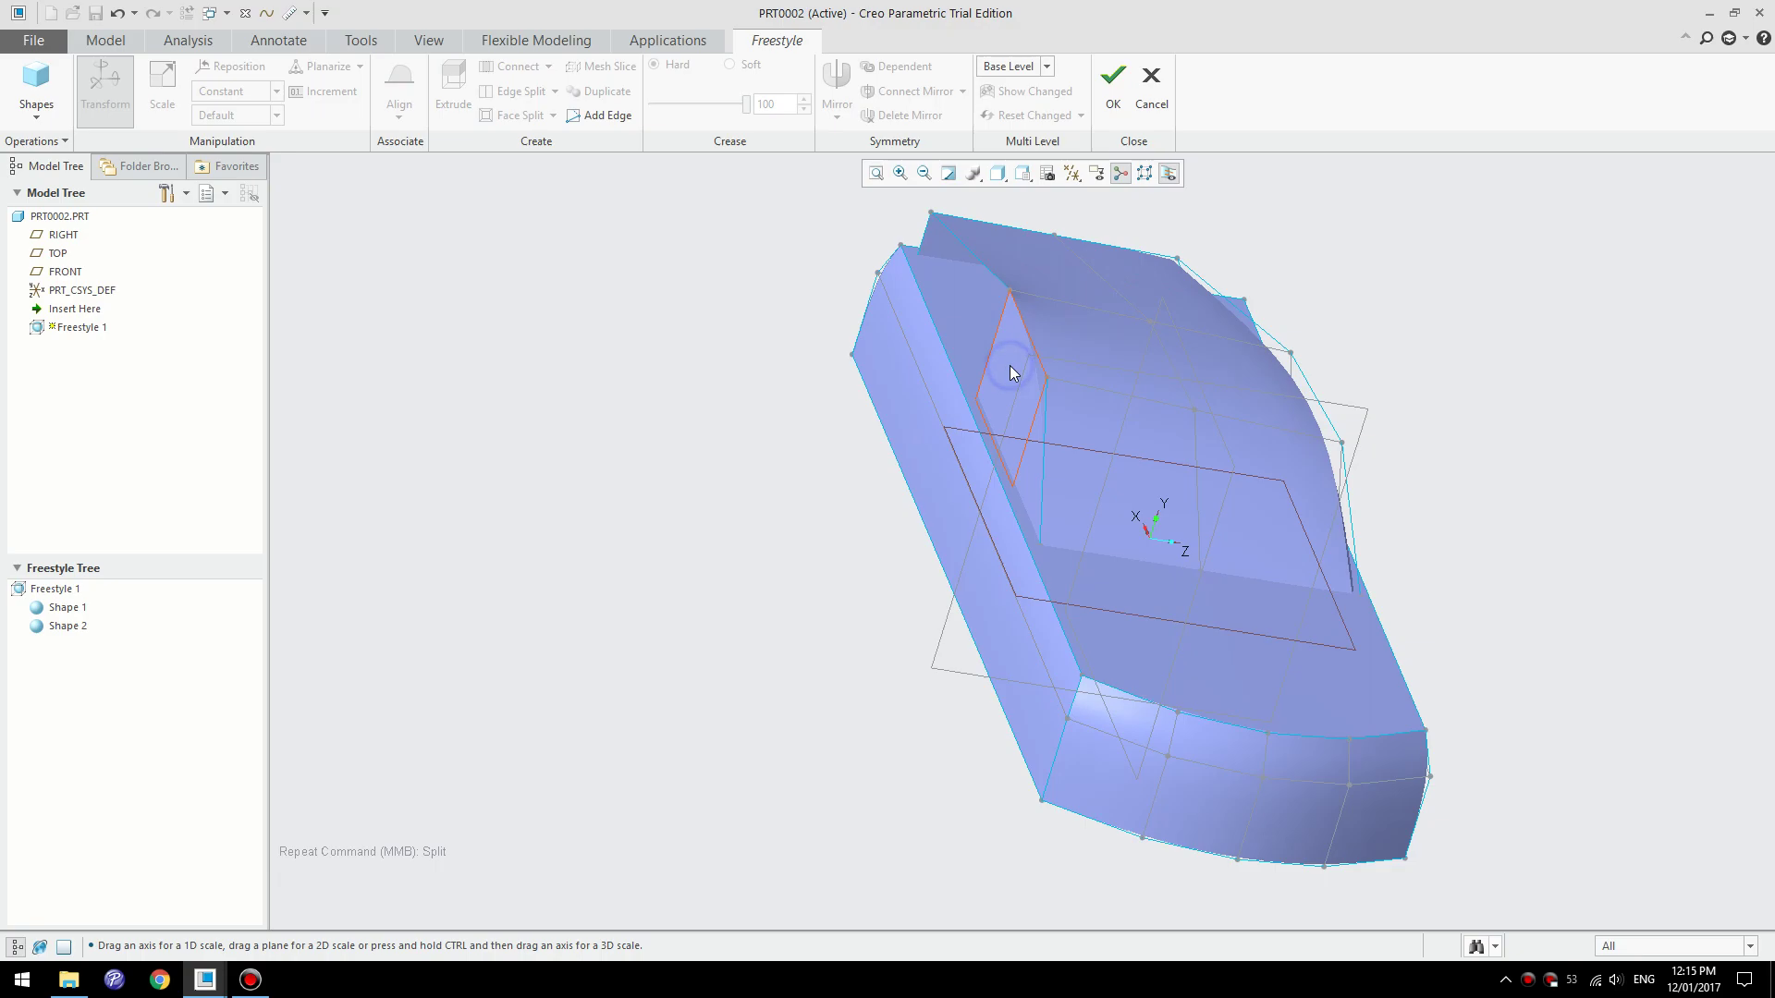
right_click(1039, 451)
click(1039, 455)
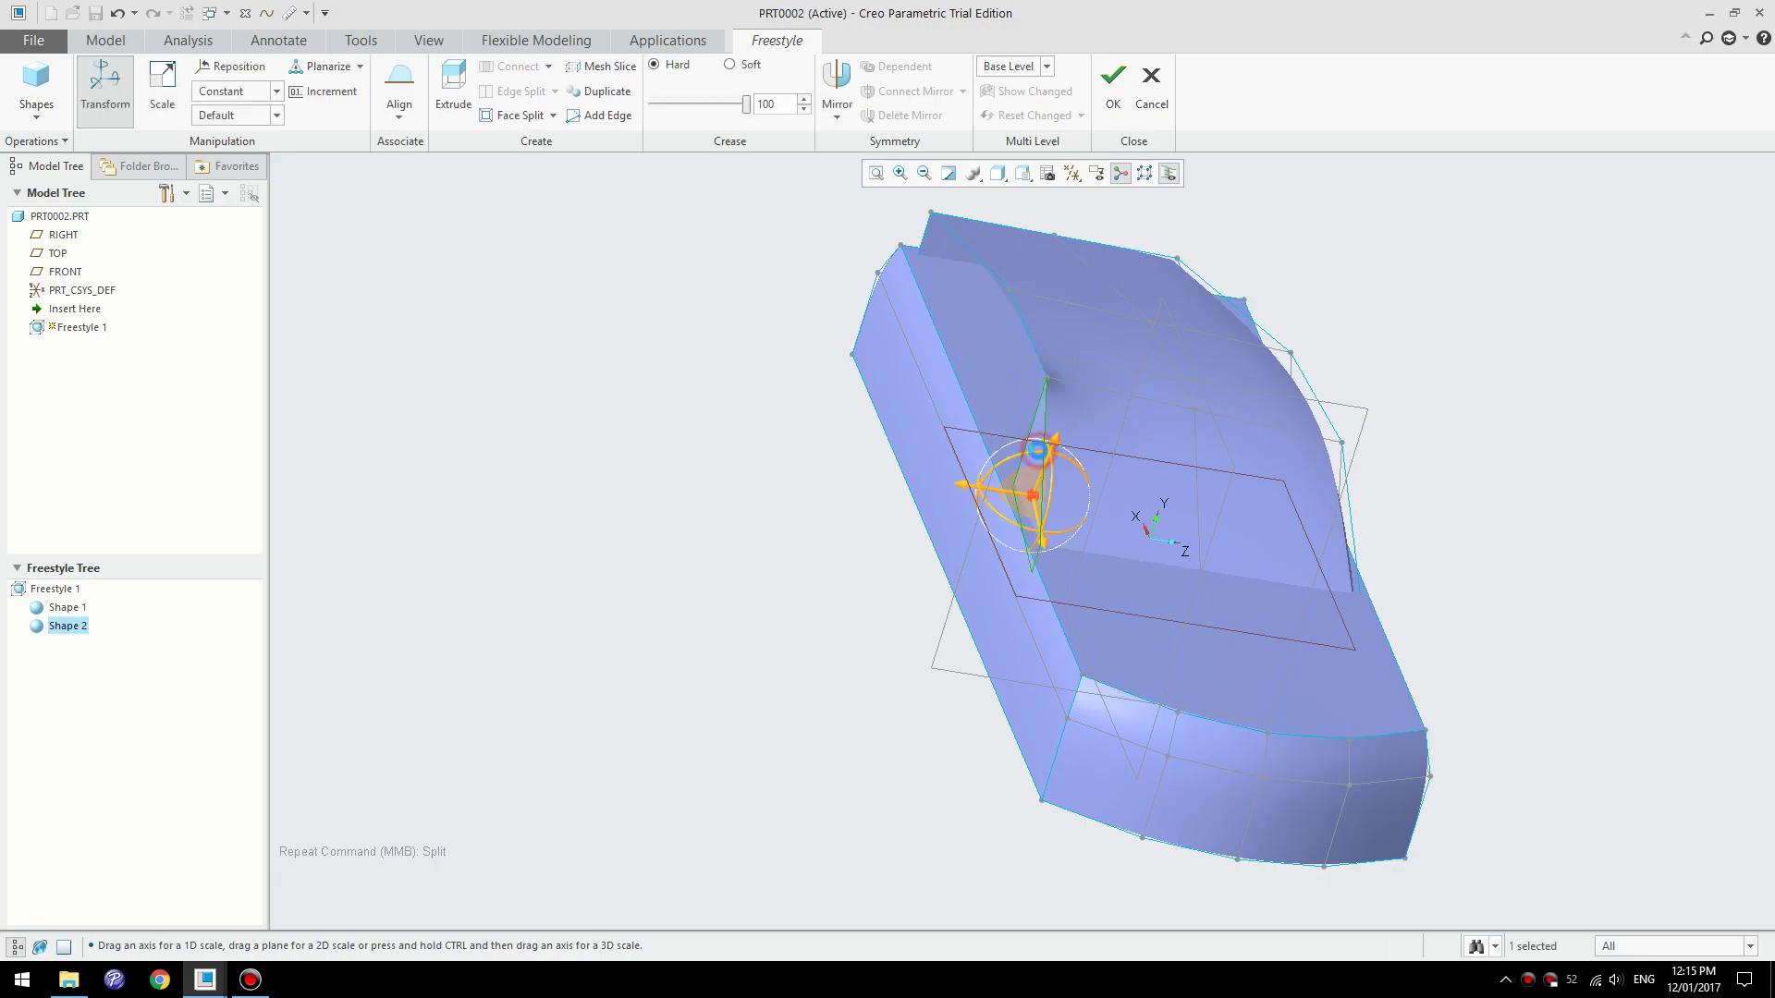
middle_click(1085, 329)
- Delete the rear end face and the roof faces on the cabin's -Z half
click(988, 244)
key(Delete)
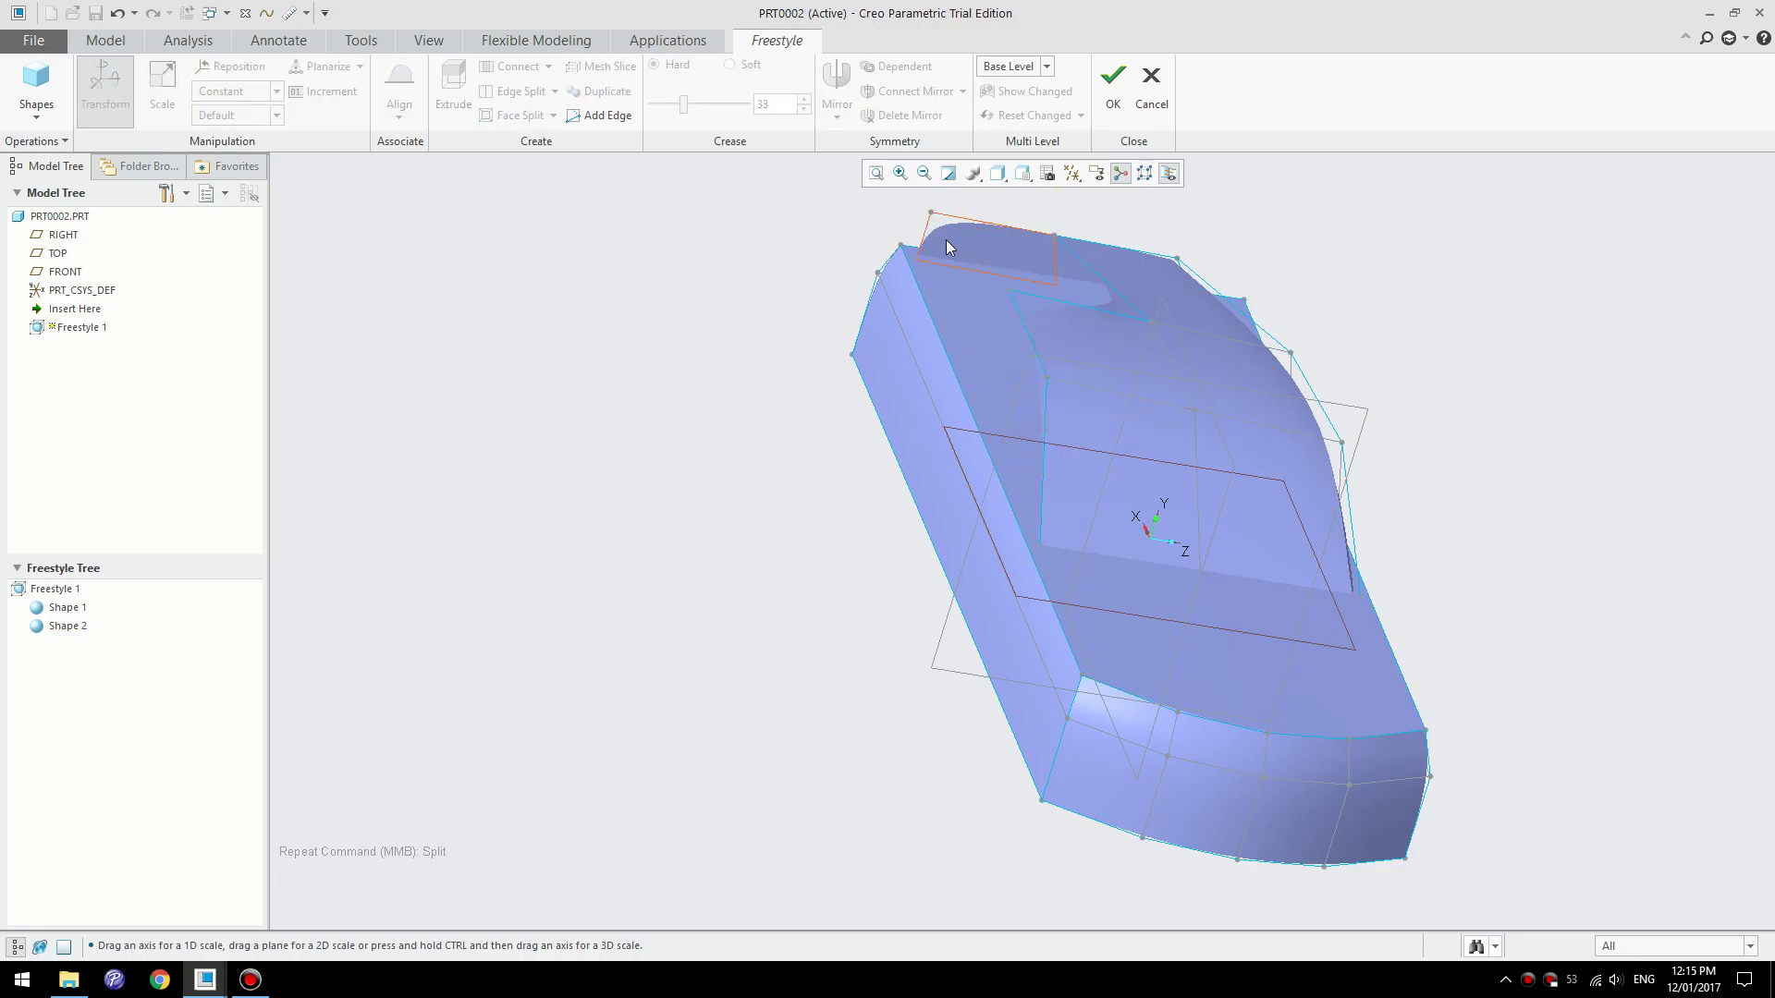
click(946, 238)
key(Delete)
right_click(1056, 329)
click(1056, 329)
key(Delete)
- Delete the windshield face and the remaining underside faces on the cabin's -Z half
right_click(1087, 417)
right_click(1087, 417)
click(1089, 423)
click(1398, 346)
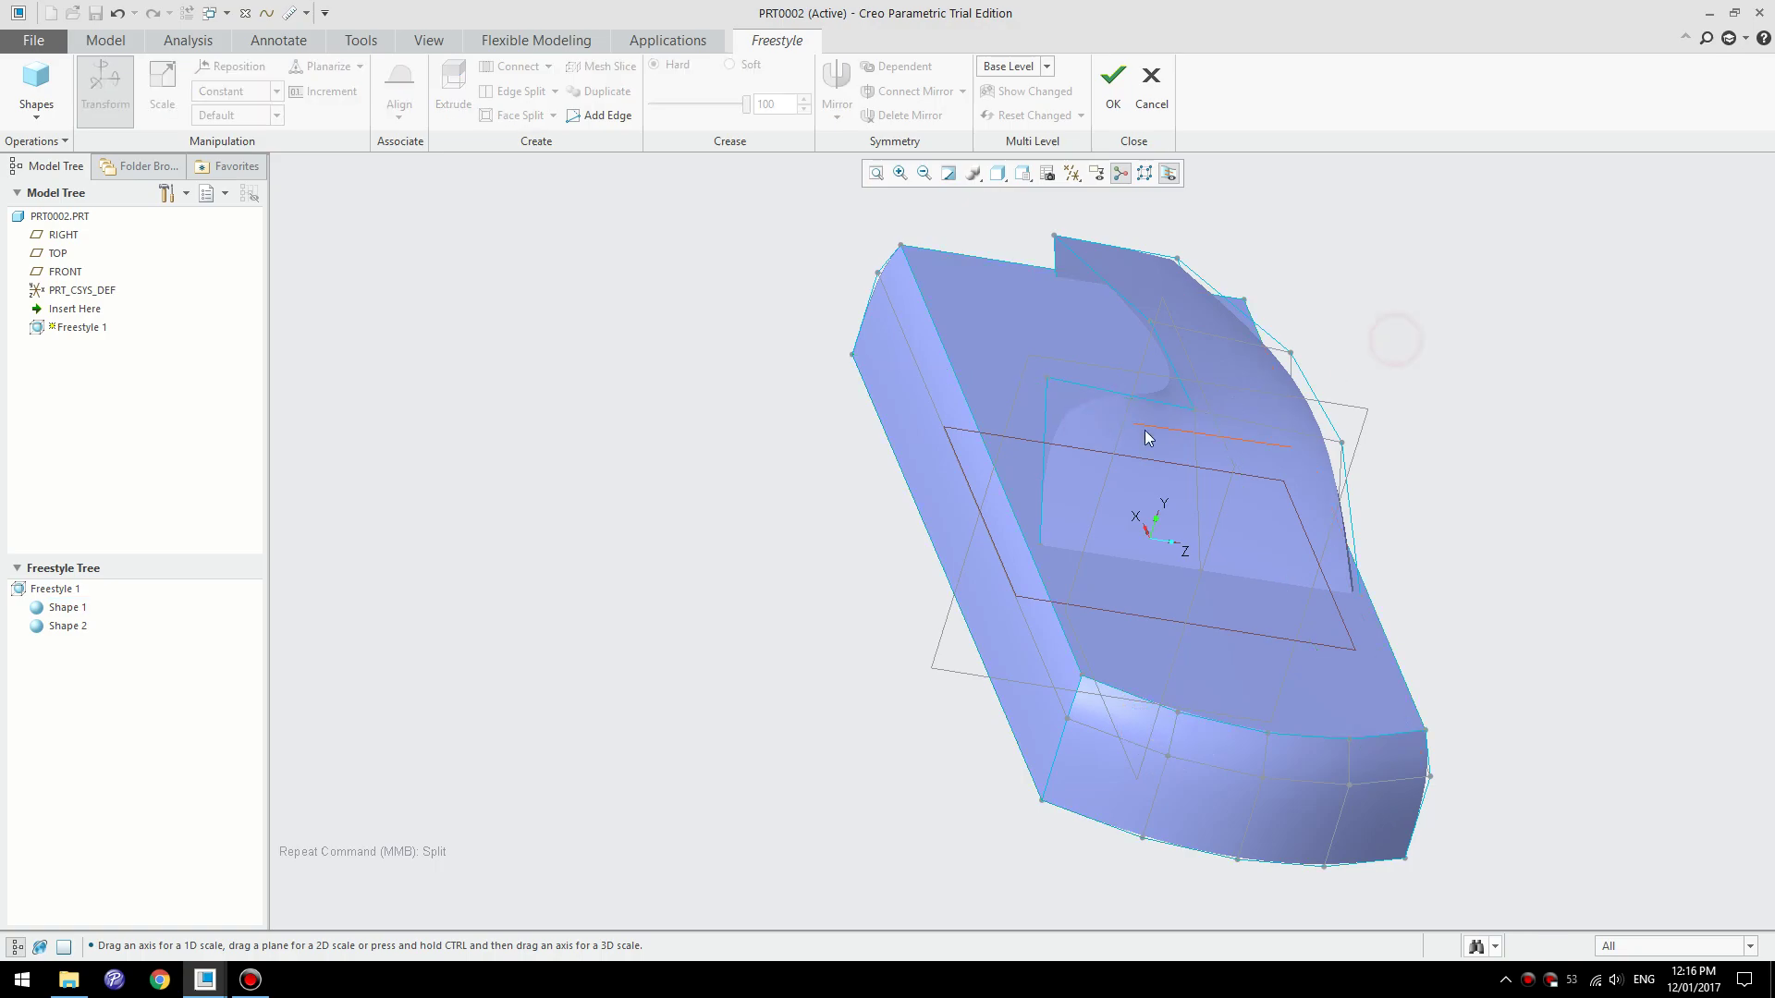
click(1087, 433)
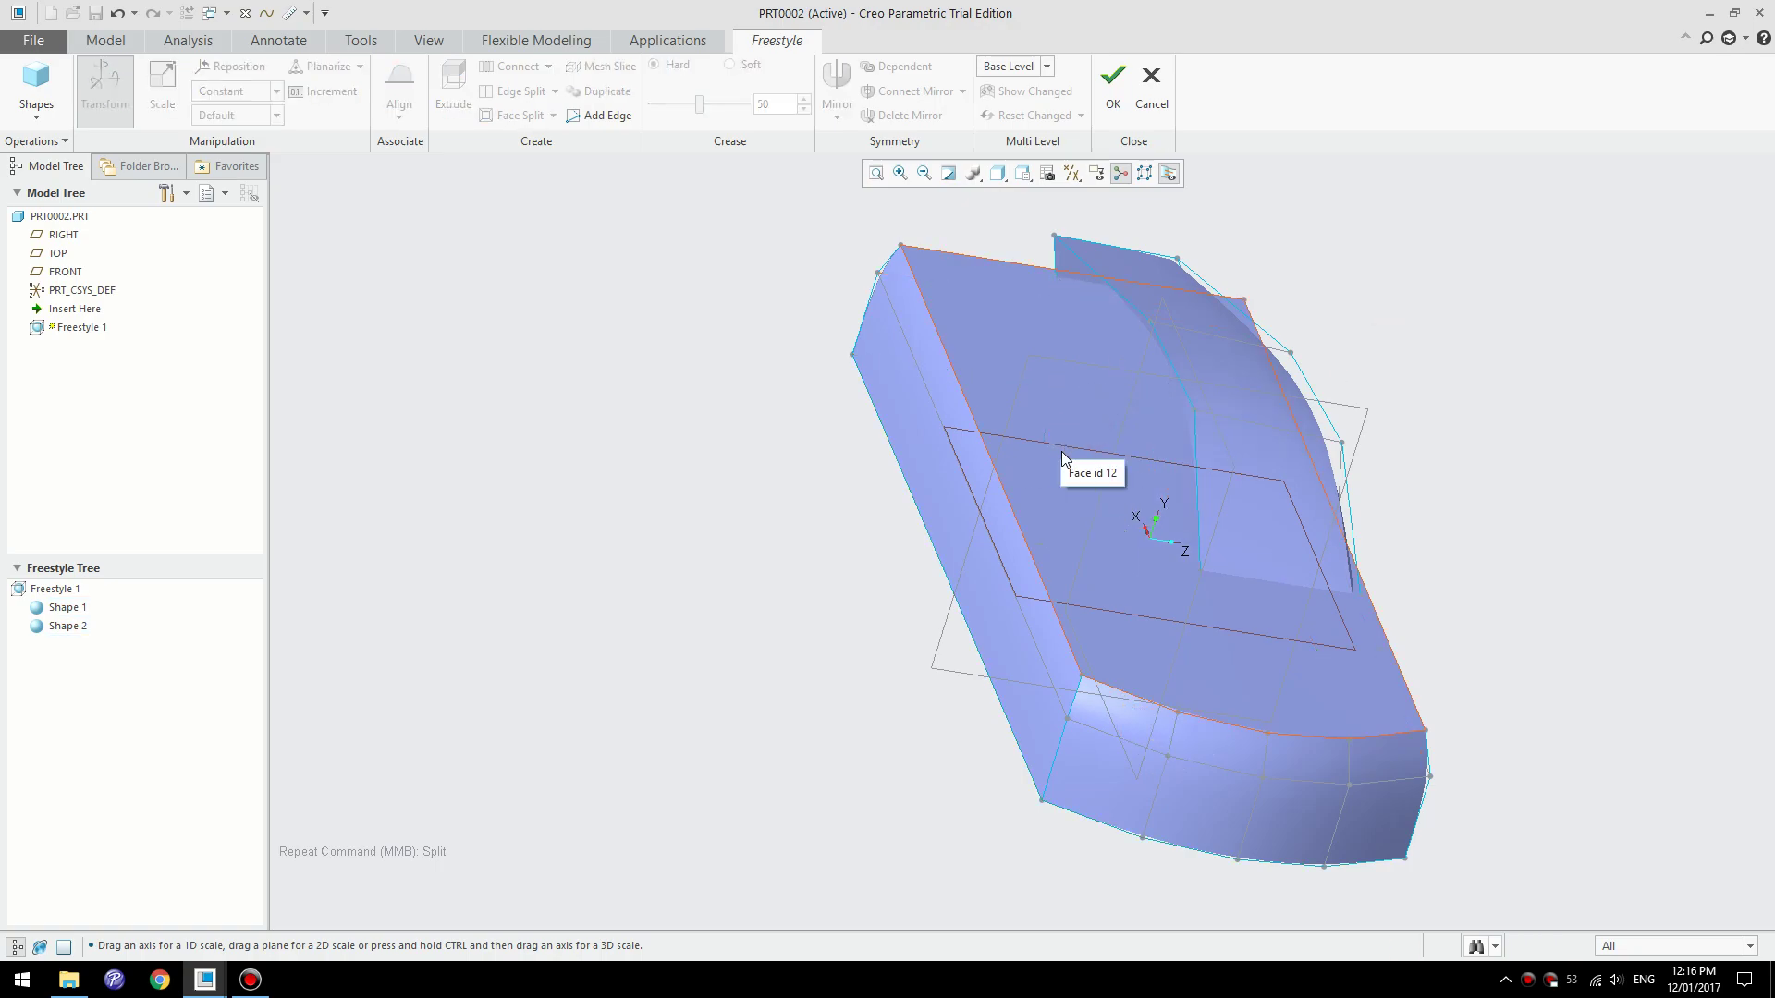
click(1054, 457)
click(1054, 456)
click(1054, 457)
key(Delete)
click(1106, 535)
key(Delete)
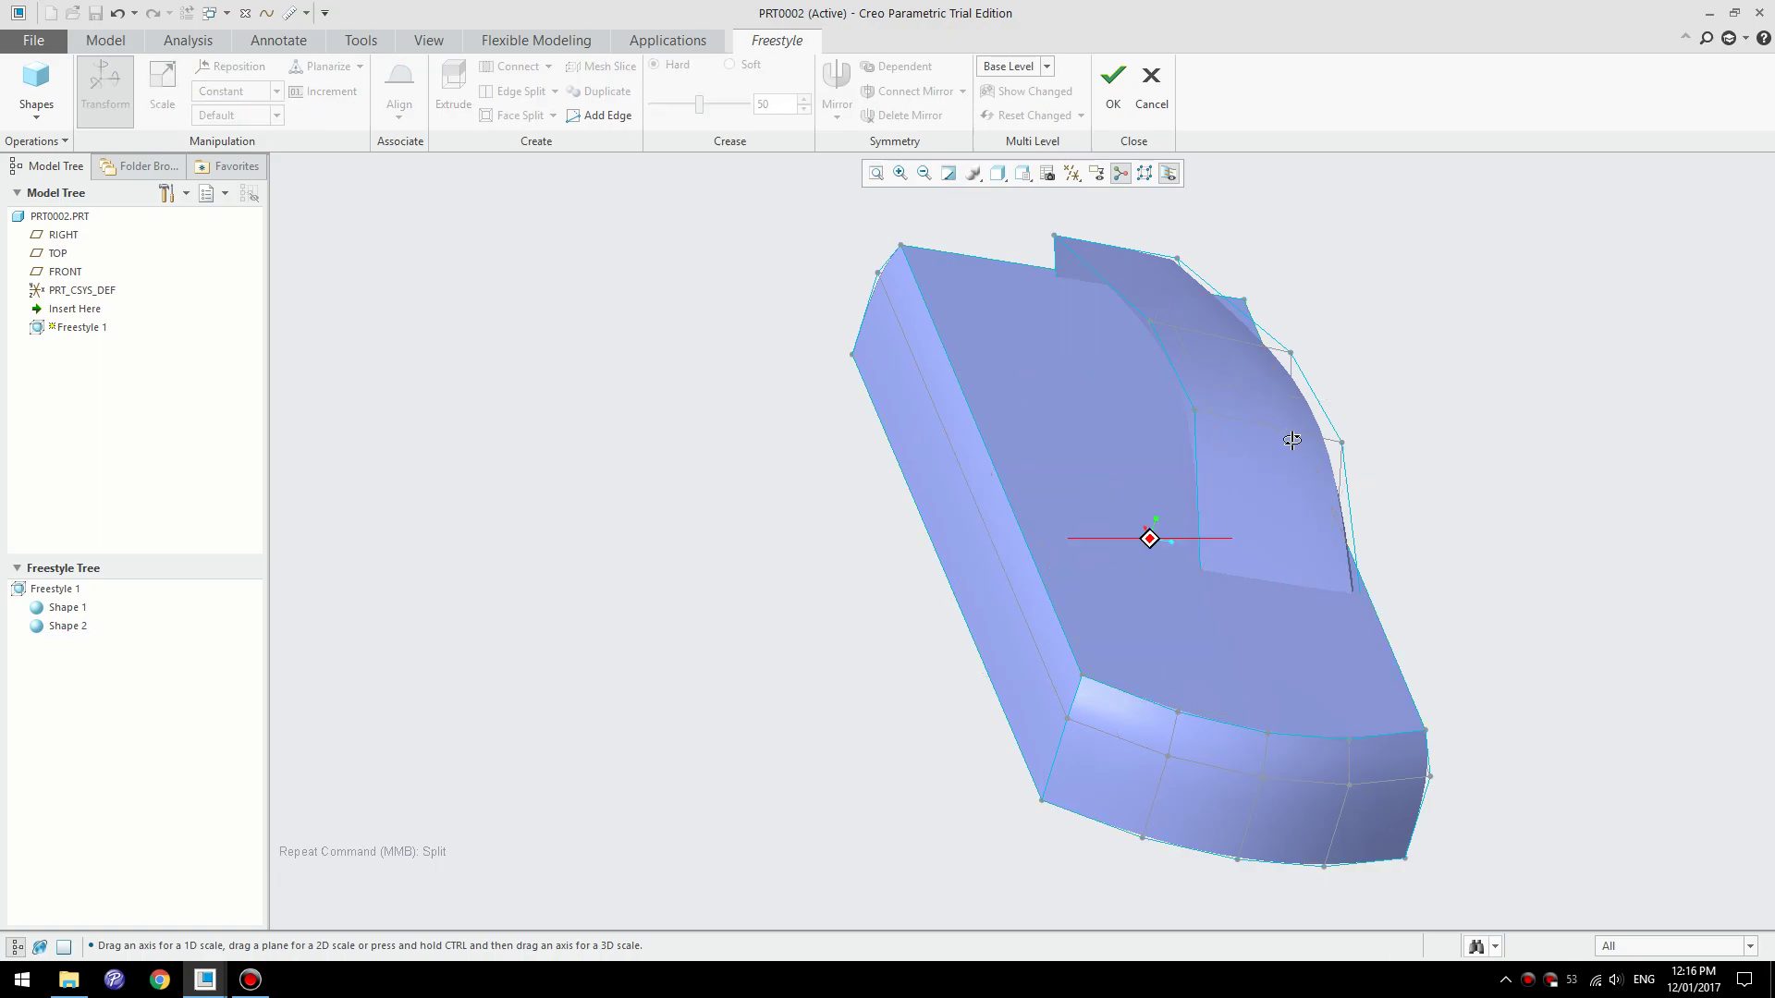
middle_drag(1291, 430, 1156, 532)
click(1233, 475)
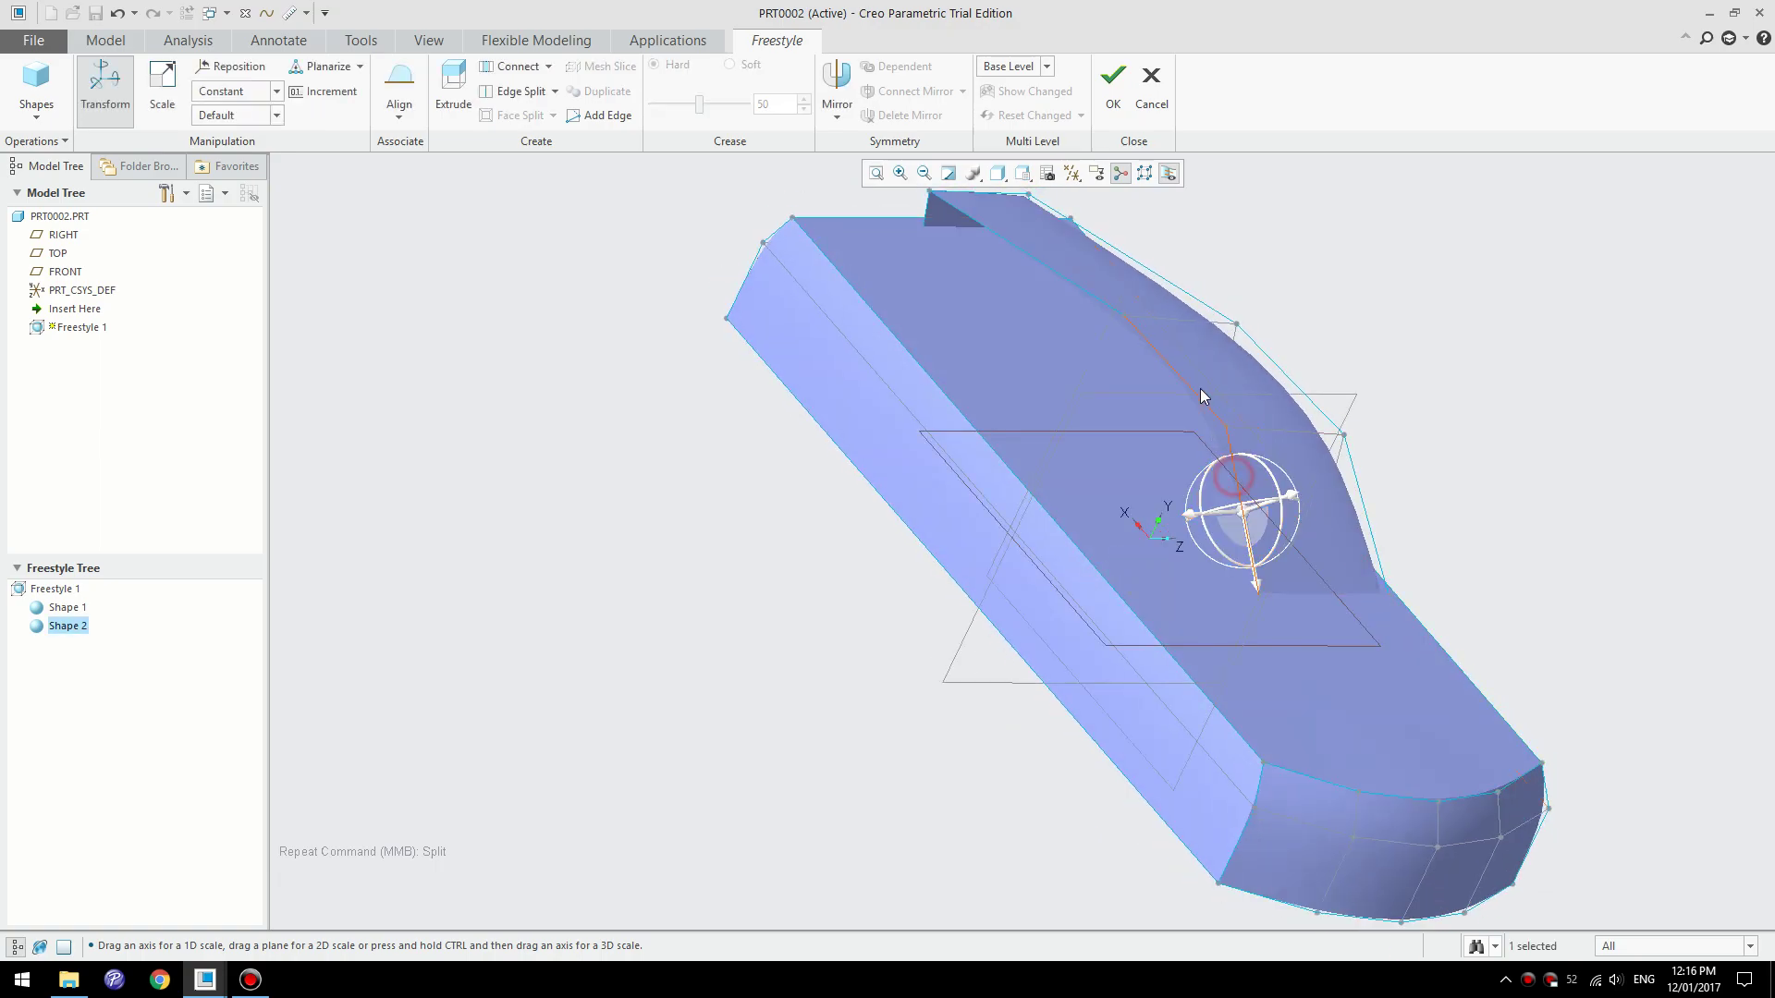
ctrl+click(1196, 381)
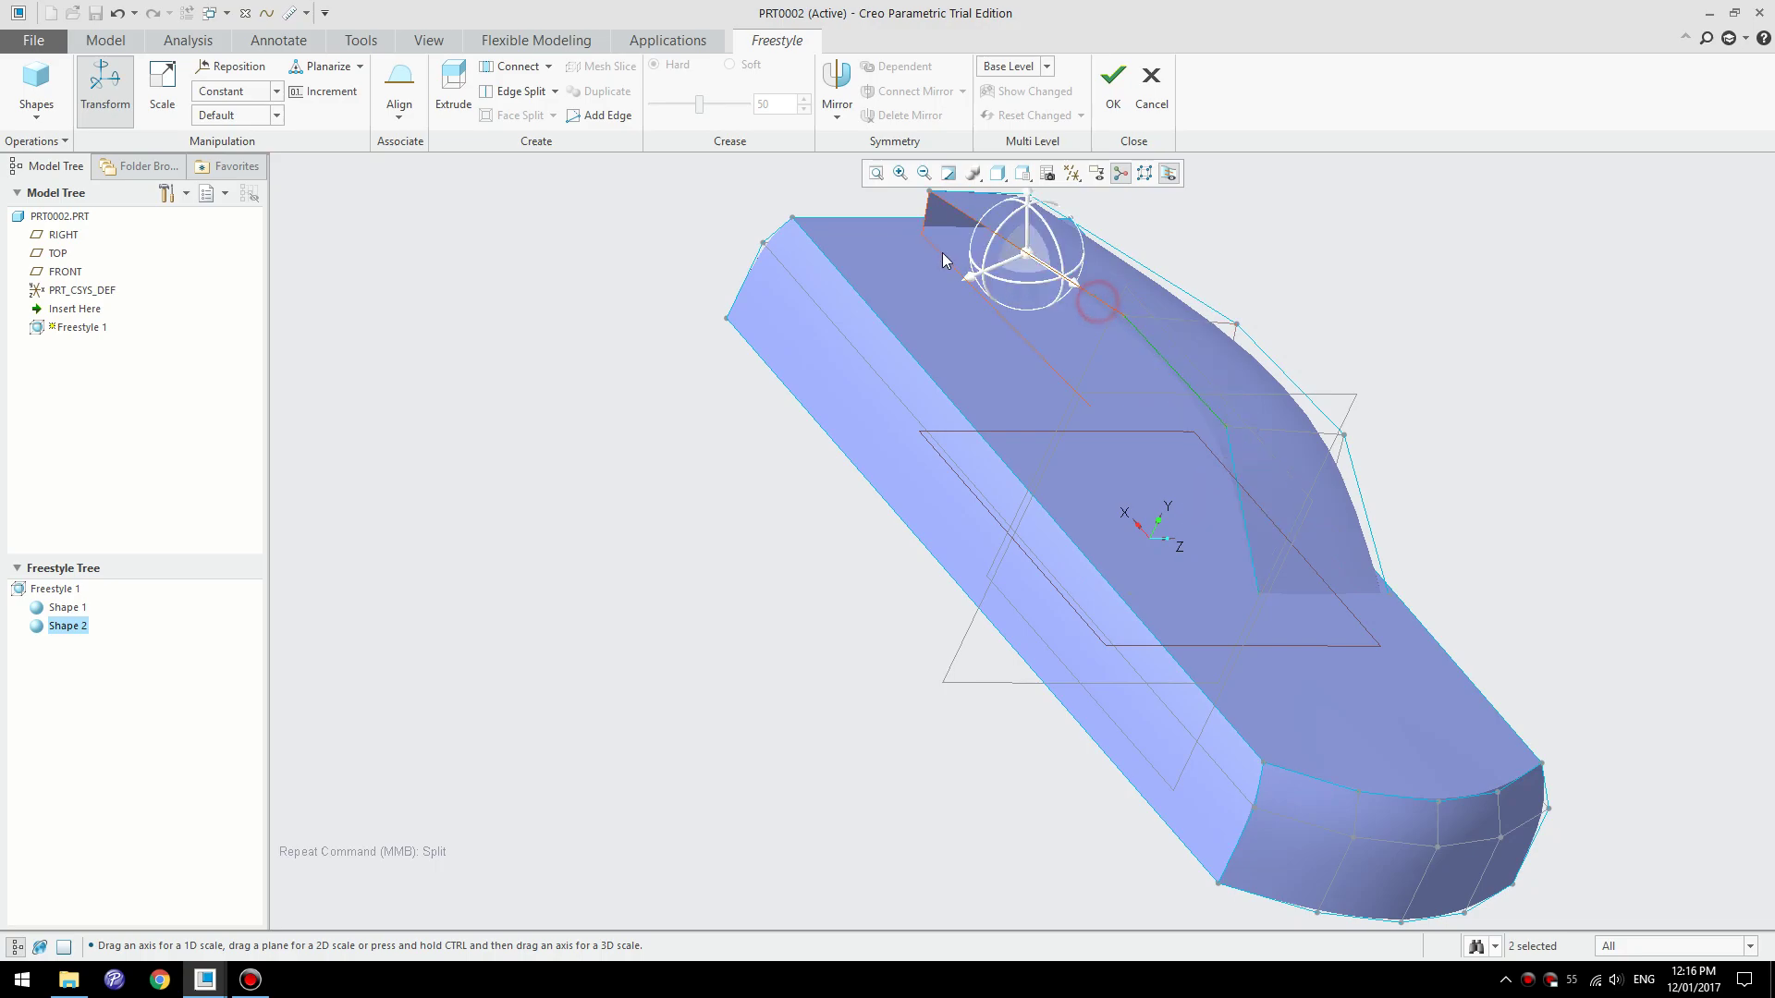
click(922, 225)
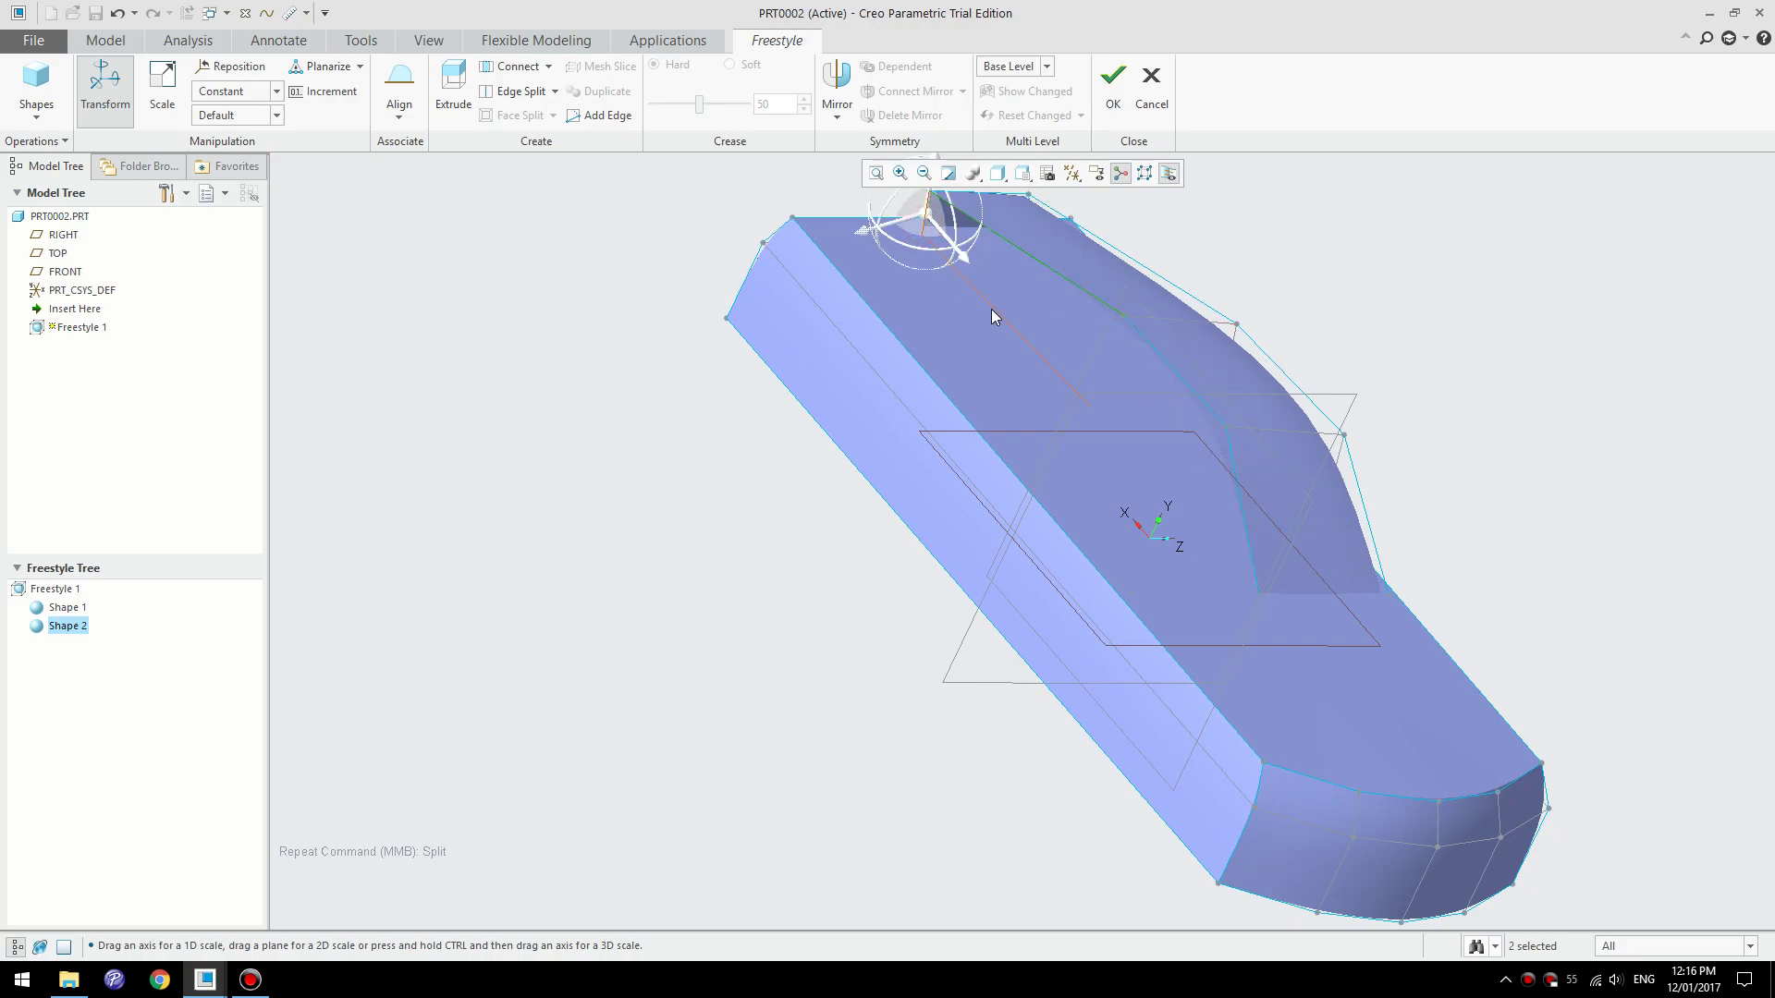
click(991, 308)
click(1426, 262)
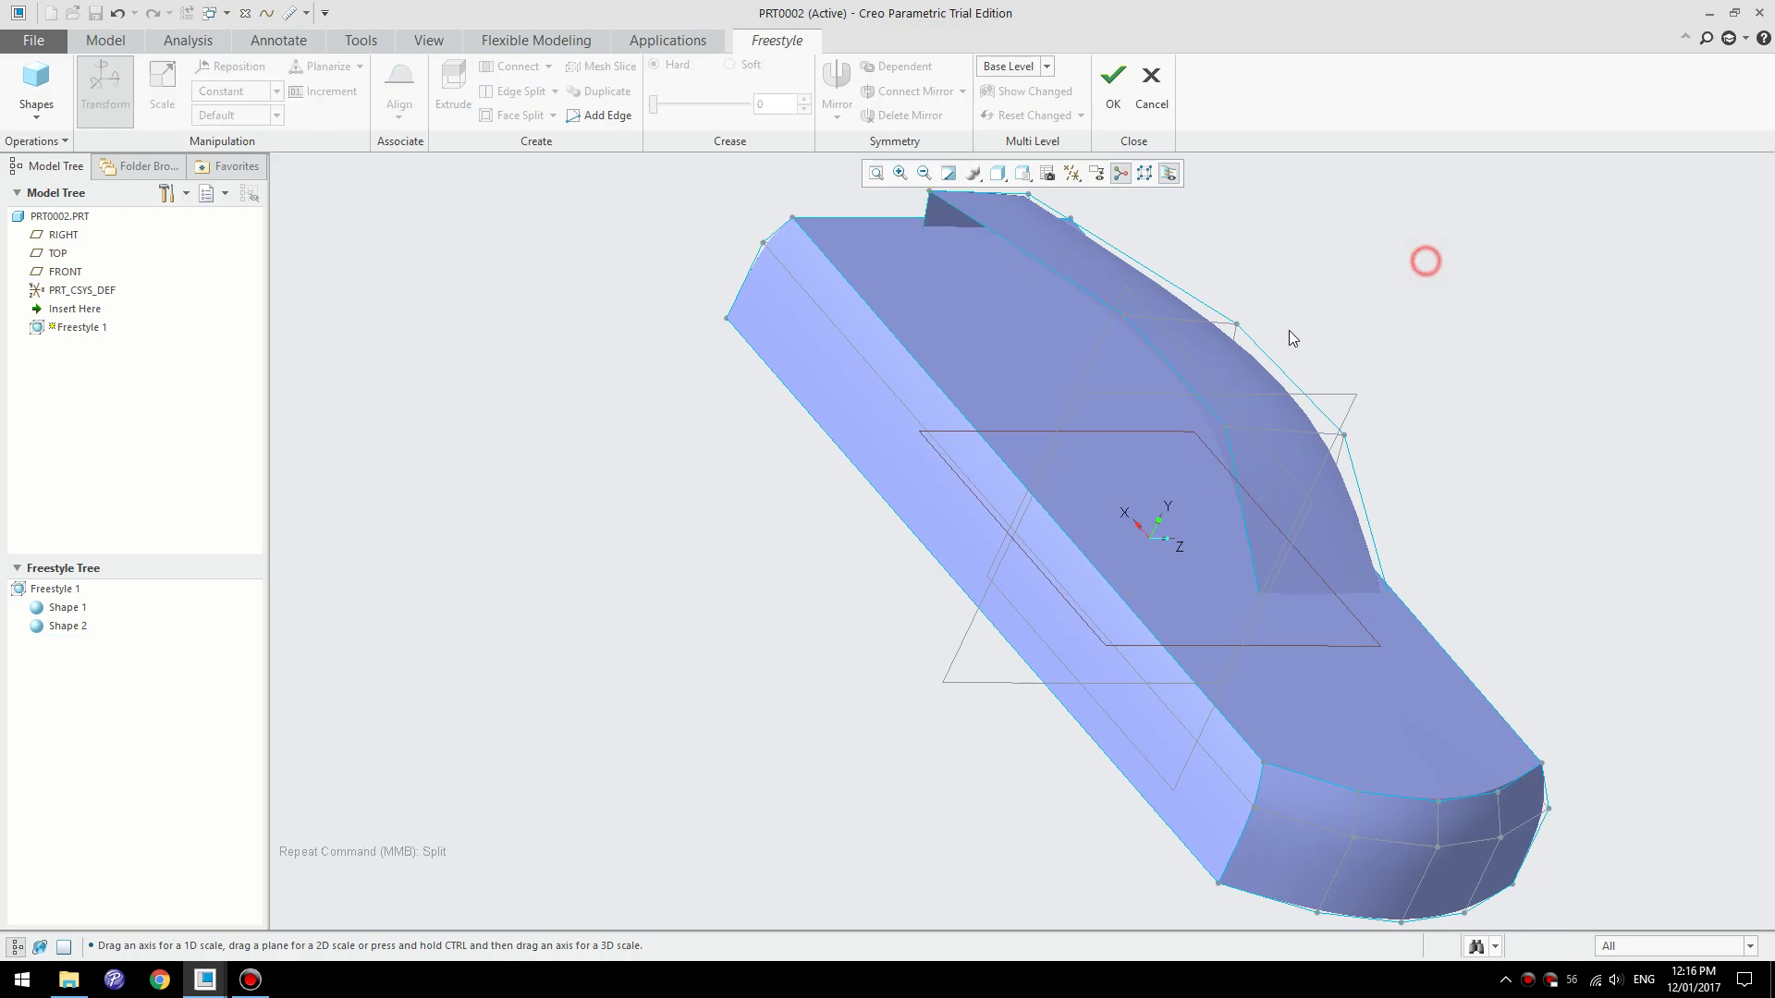
click(1198, 385)
mouse_move(1293, 380)
middle_down()
mouse_move(1127, 341)
mouse_move(1425, 602)
mouse_move(1428, 534)
mouse_move(1446, 523)
middle_up()
click(1130, 341)
click(1520, 485)
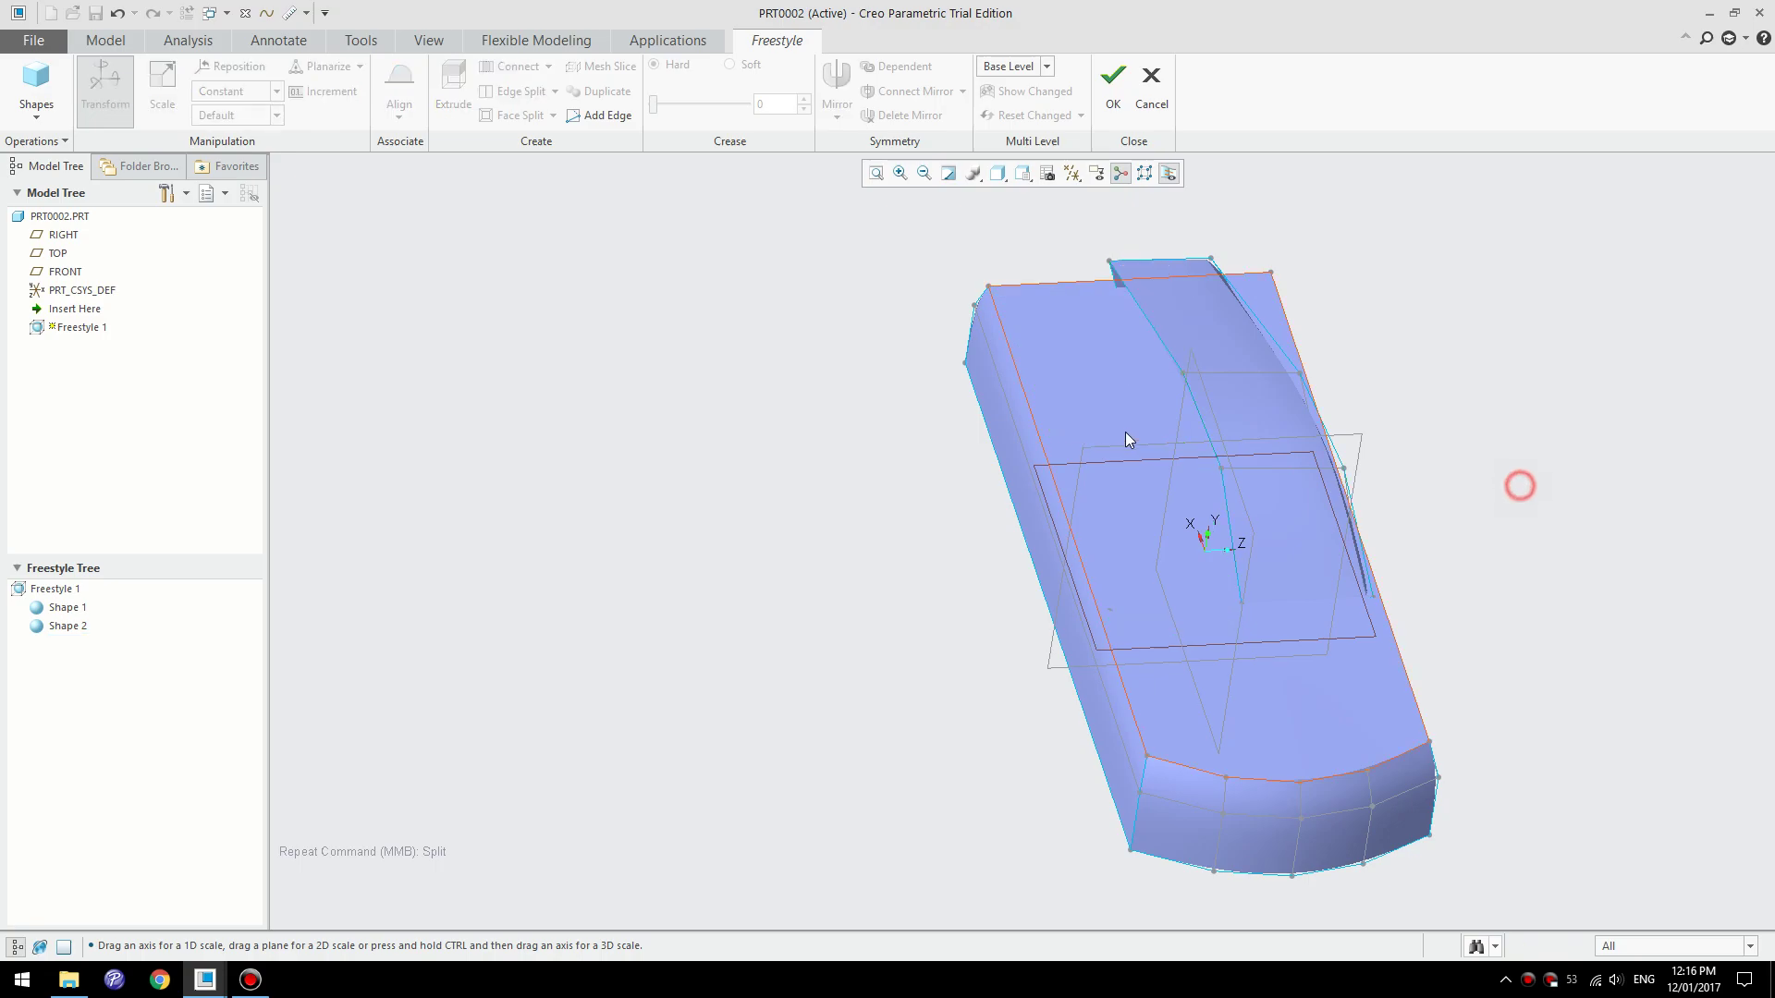
- Delete the narrow leftover face at the foot of the removed windshield on the cabin's -Z half
right_click(1067, 399)
right_click(1068, 399)
click(1068, 400)
click(1204, 611)
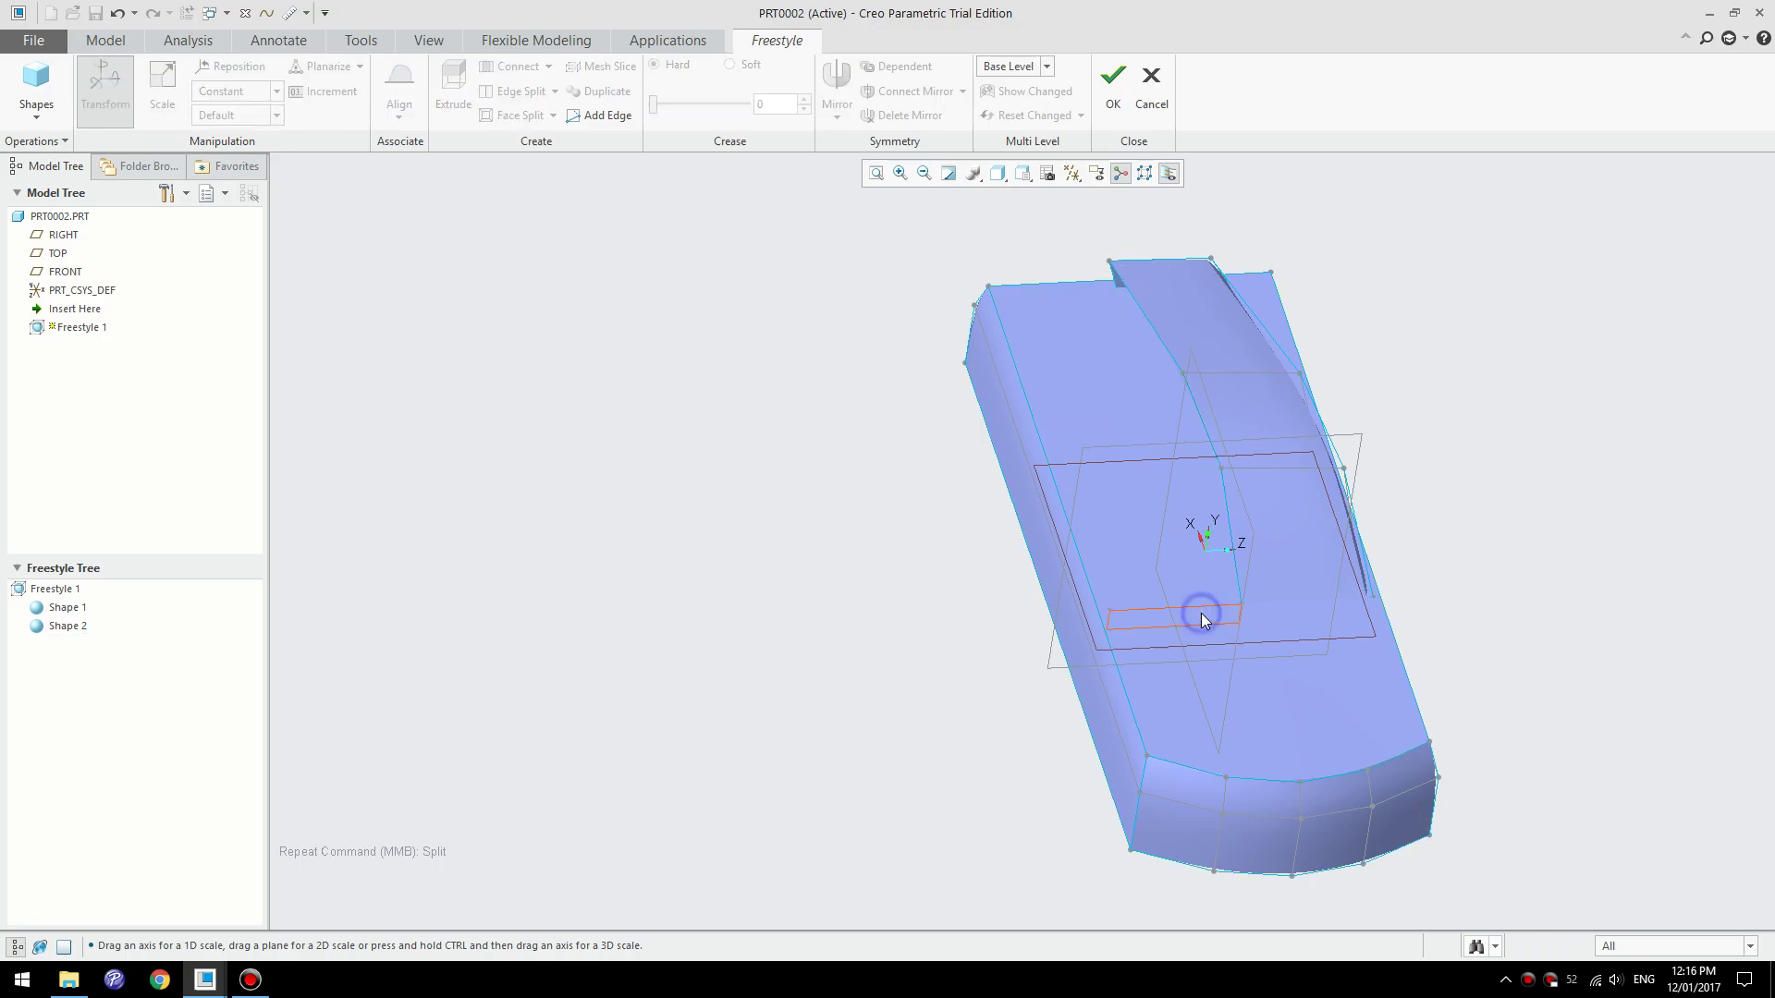
click(1460, 429)
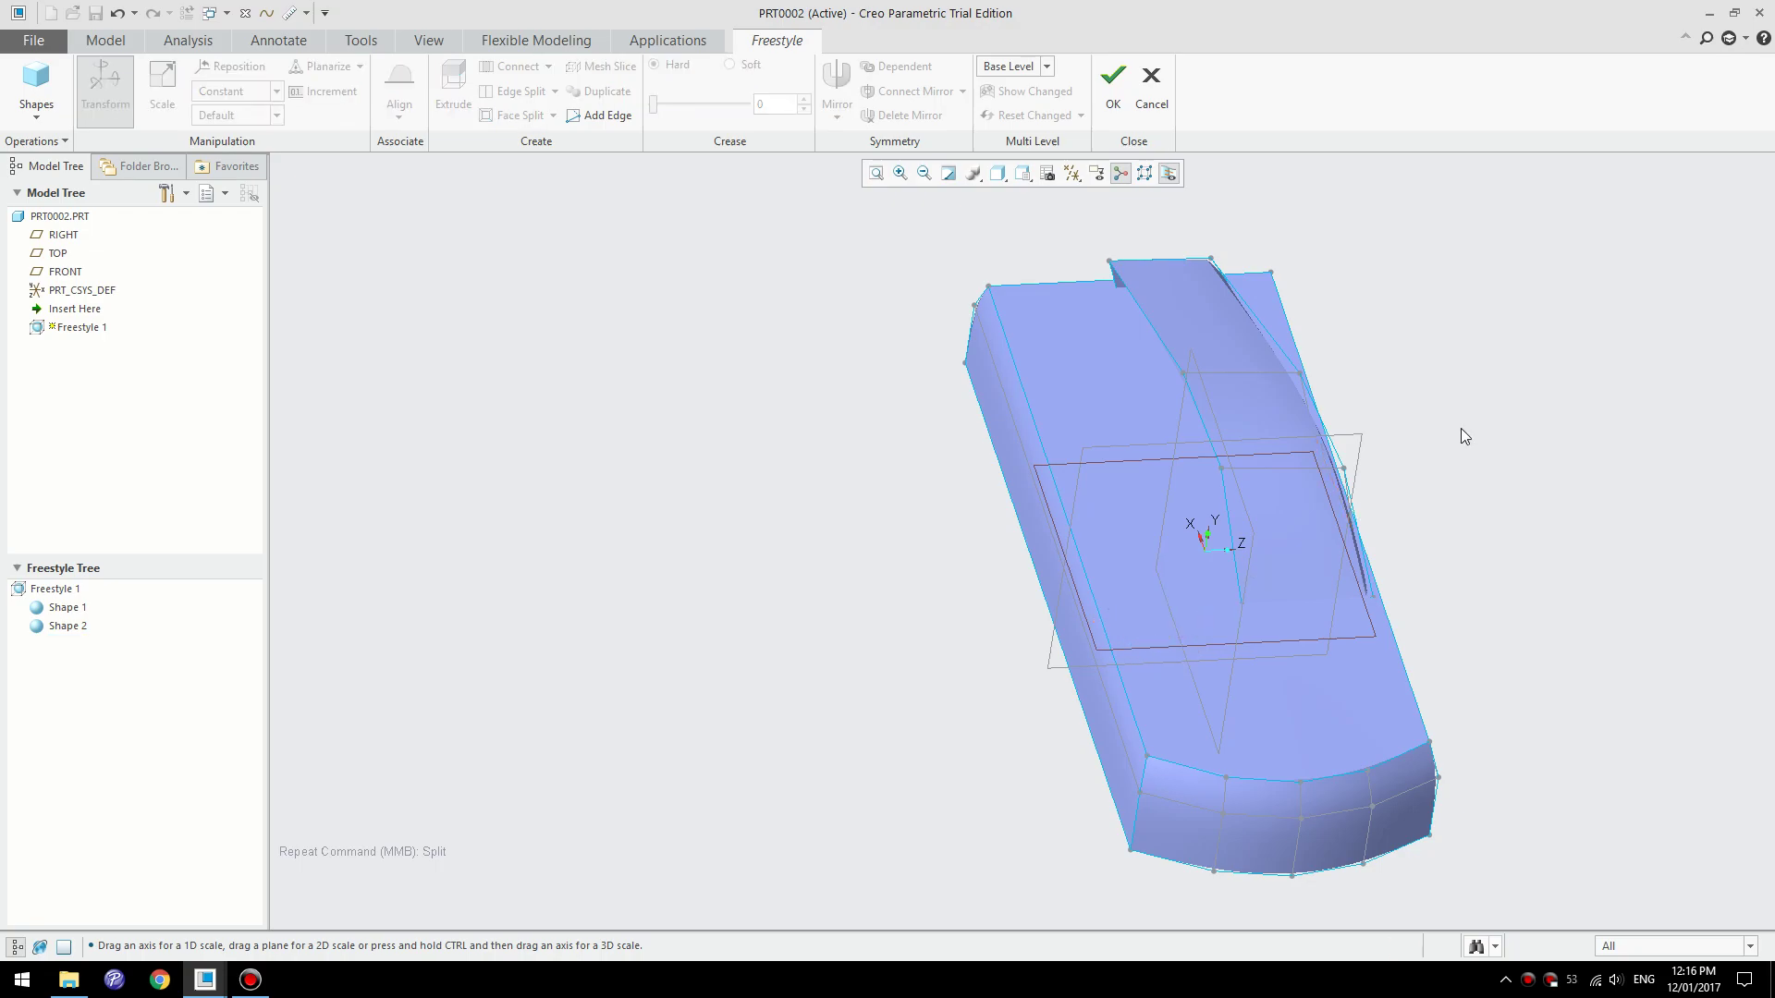
- Align the full loop of open edges along the cabin's middle to the FRONT plane and connect them into a closing face
click(1154, 331)
click(1126, 284)
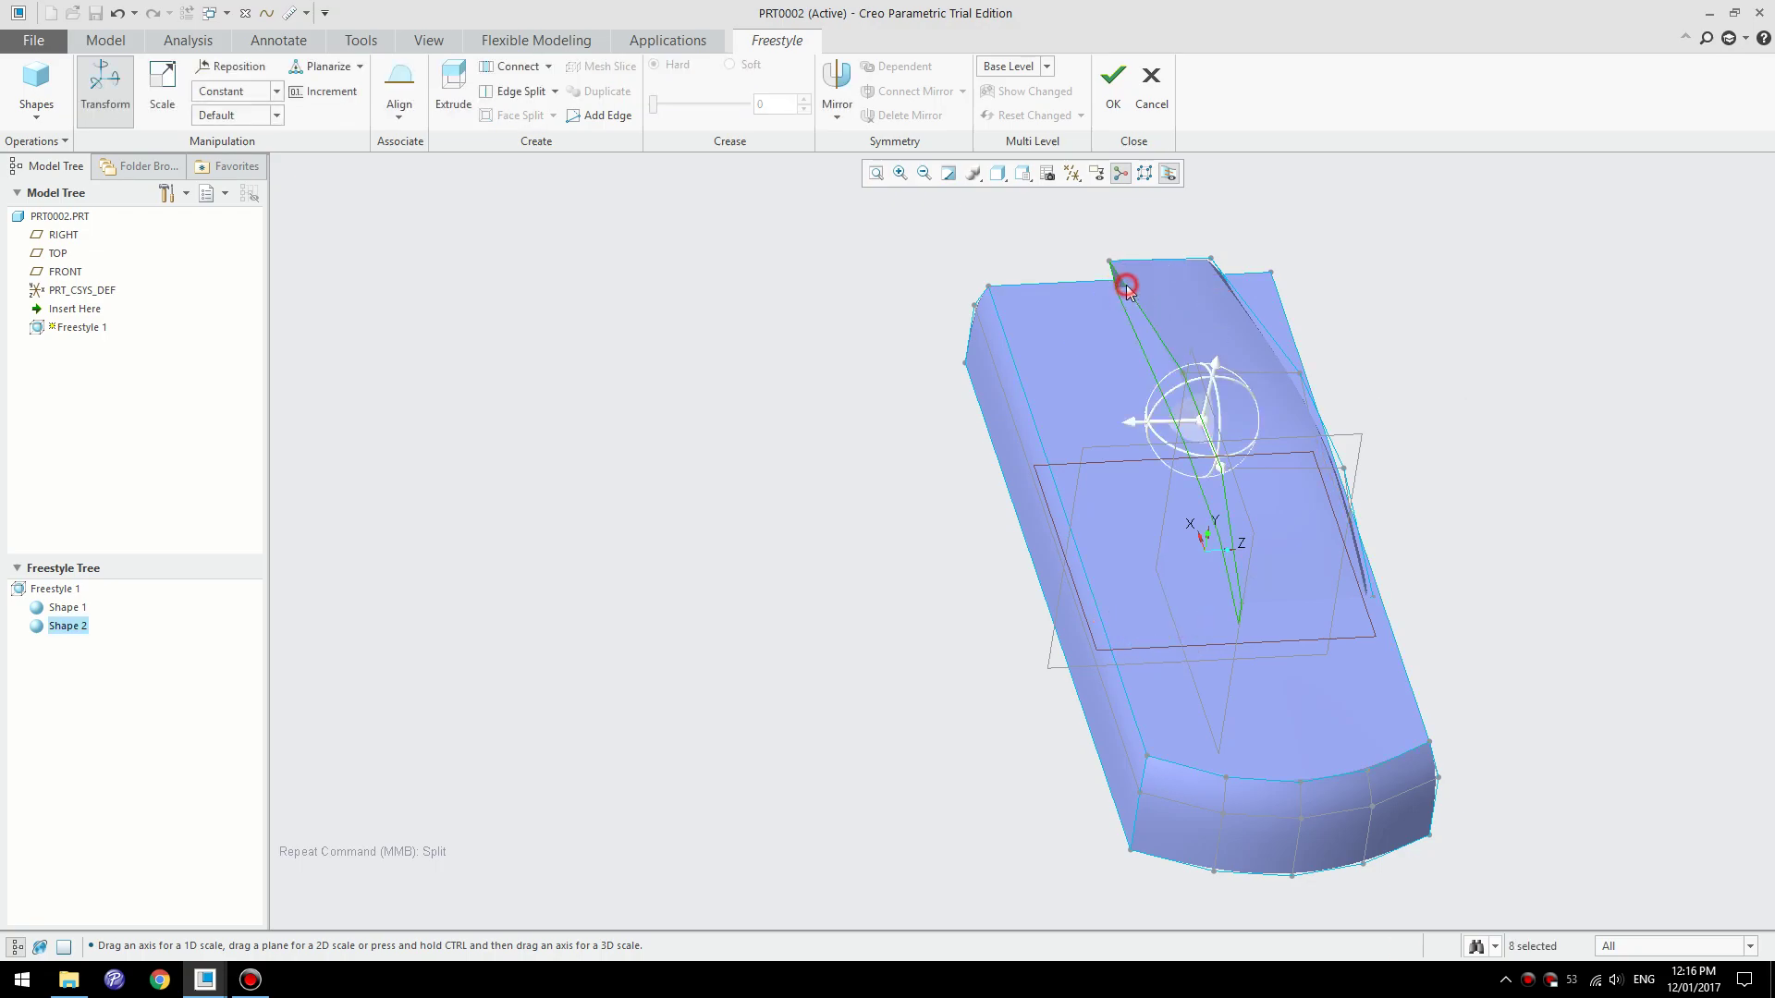
click(400, 88)
click(1270, 575)
click(1245, 544)
click(513, 67)
click(798, 399)
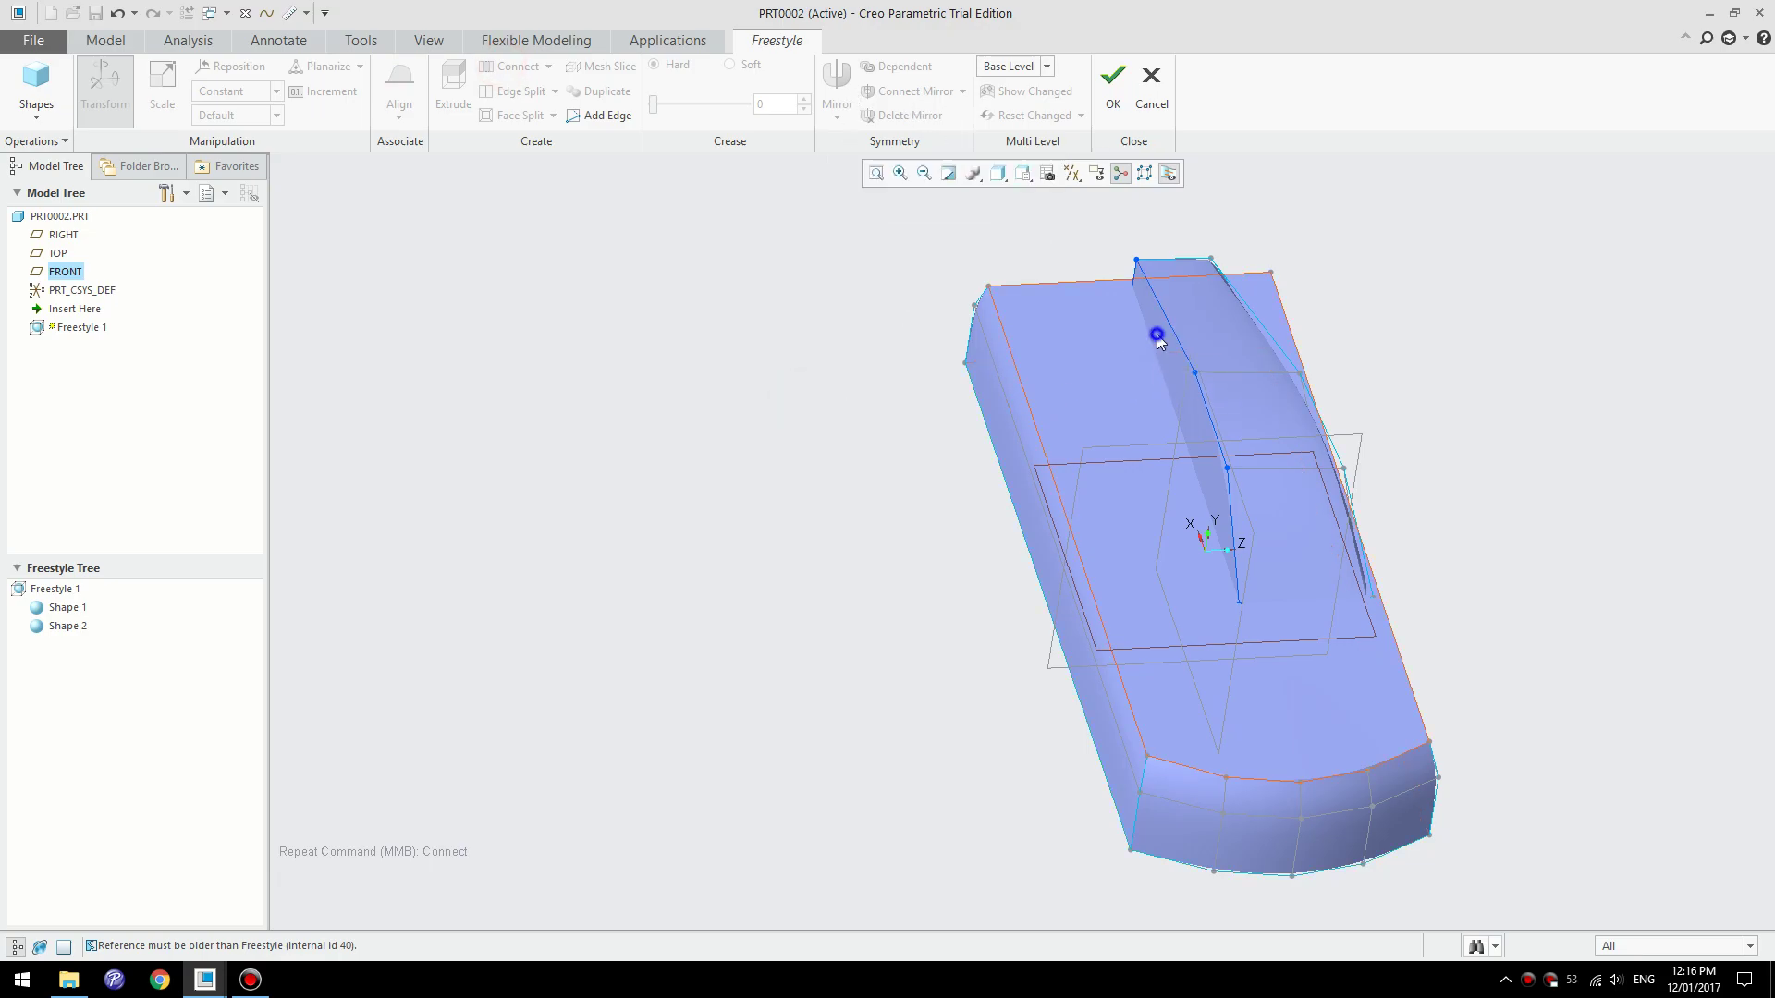
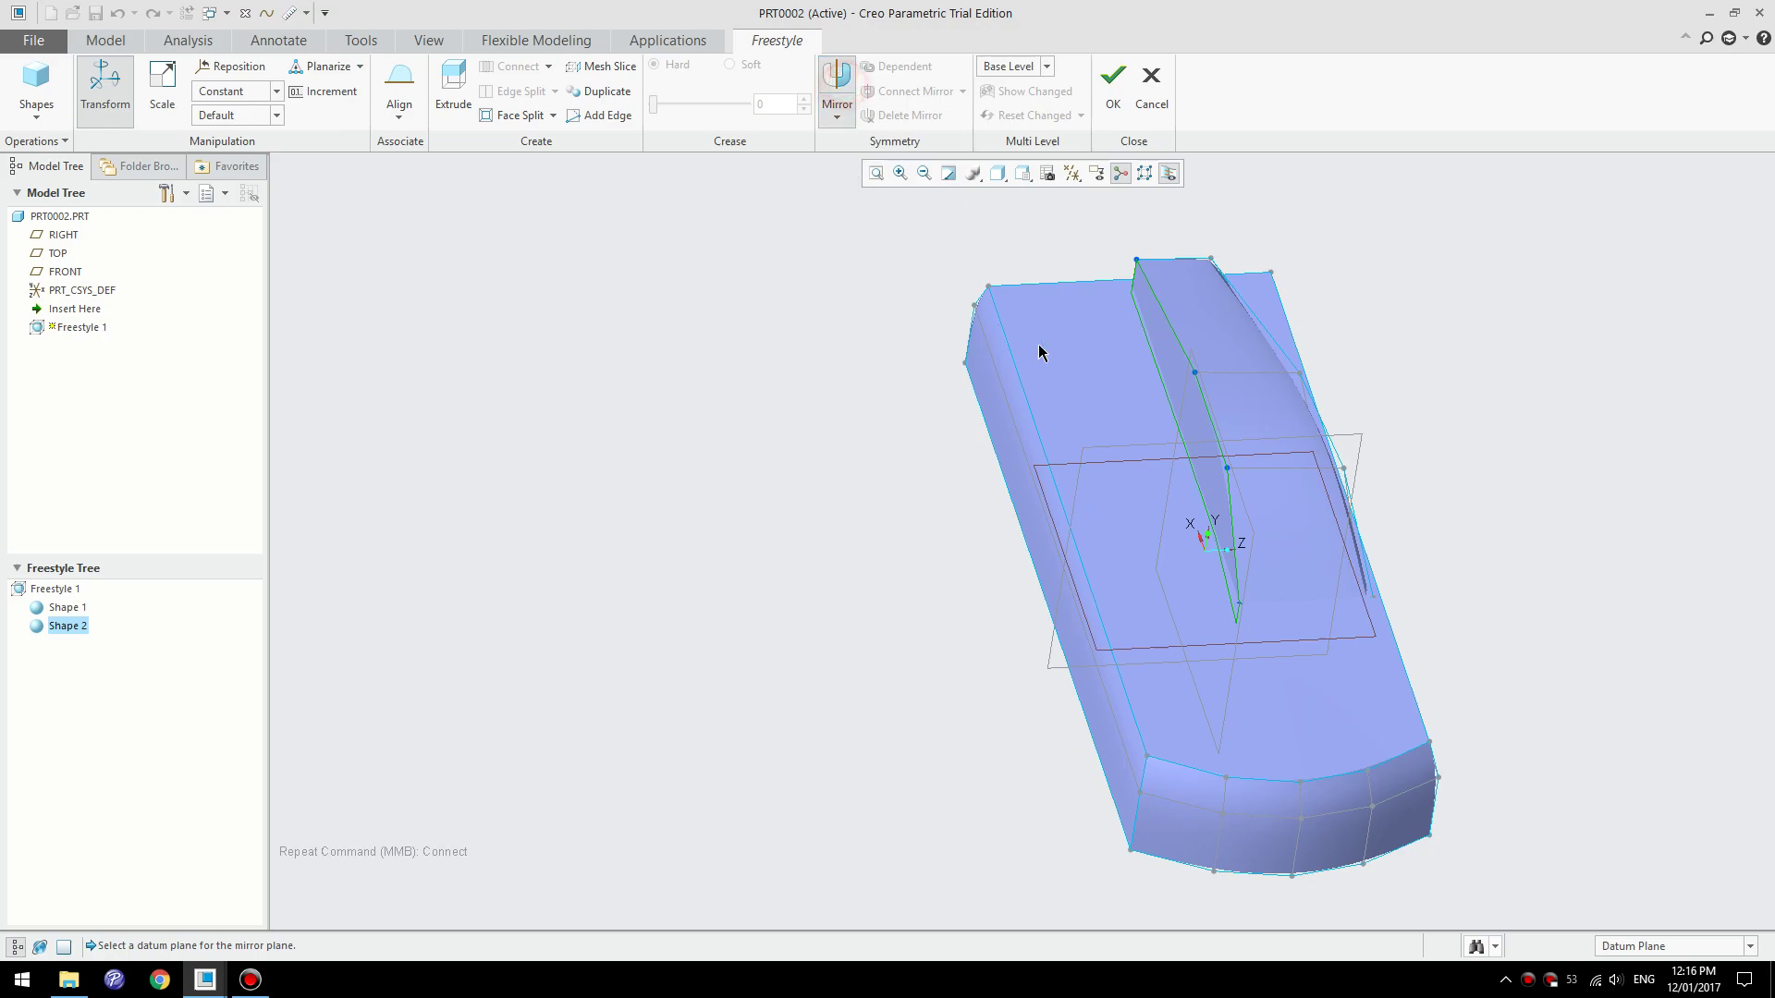
- Mirror the half cabin about the FRONT plane to complete its -Z side
click(1196, 379)
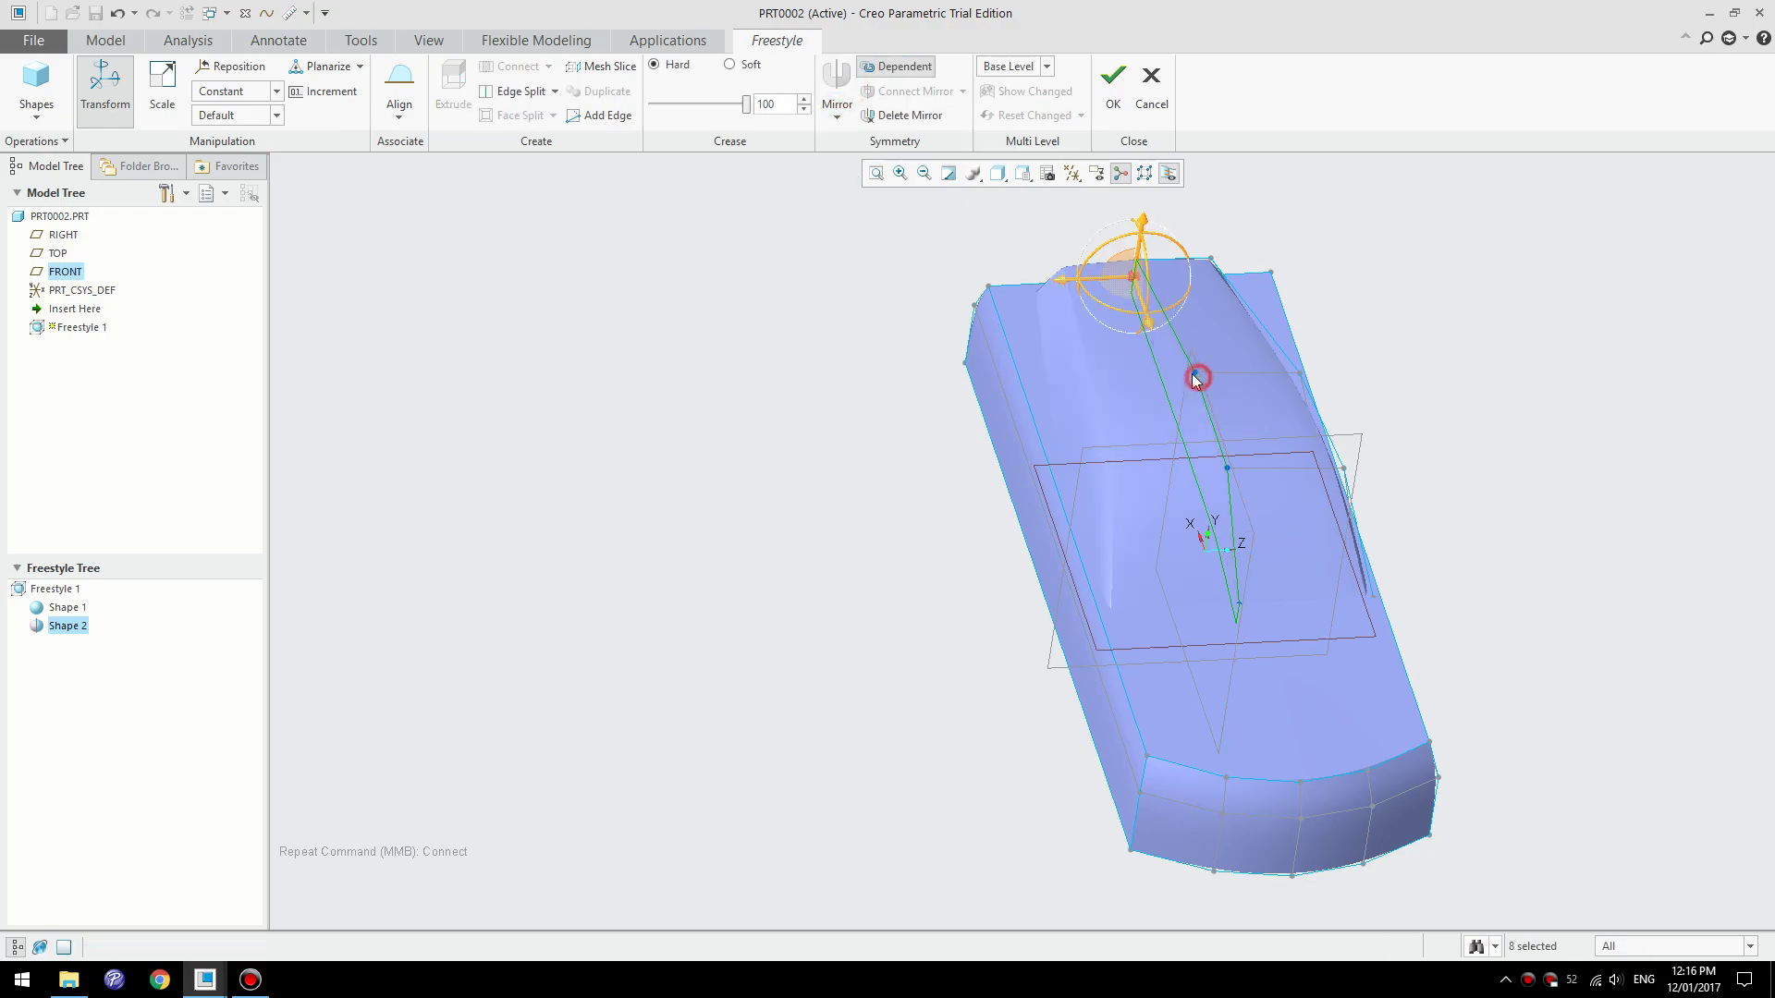
click(795, 680)
middle_drag(794, 680, 1062, 635)
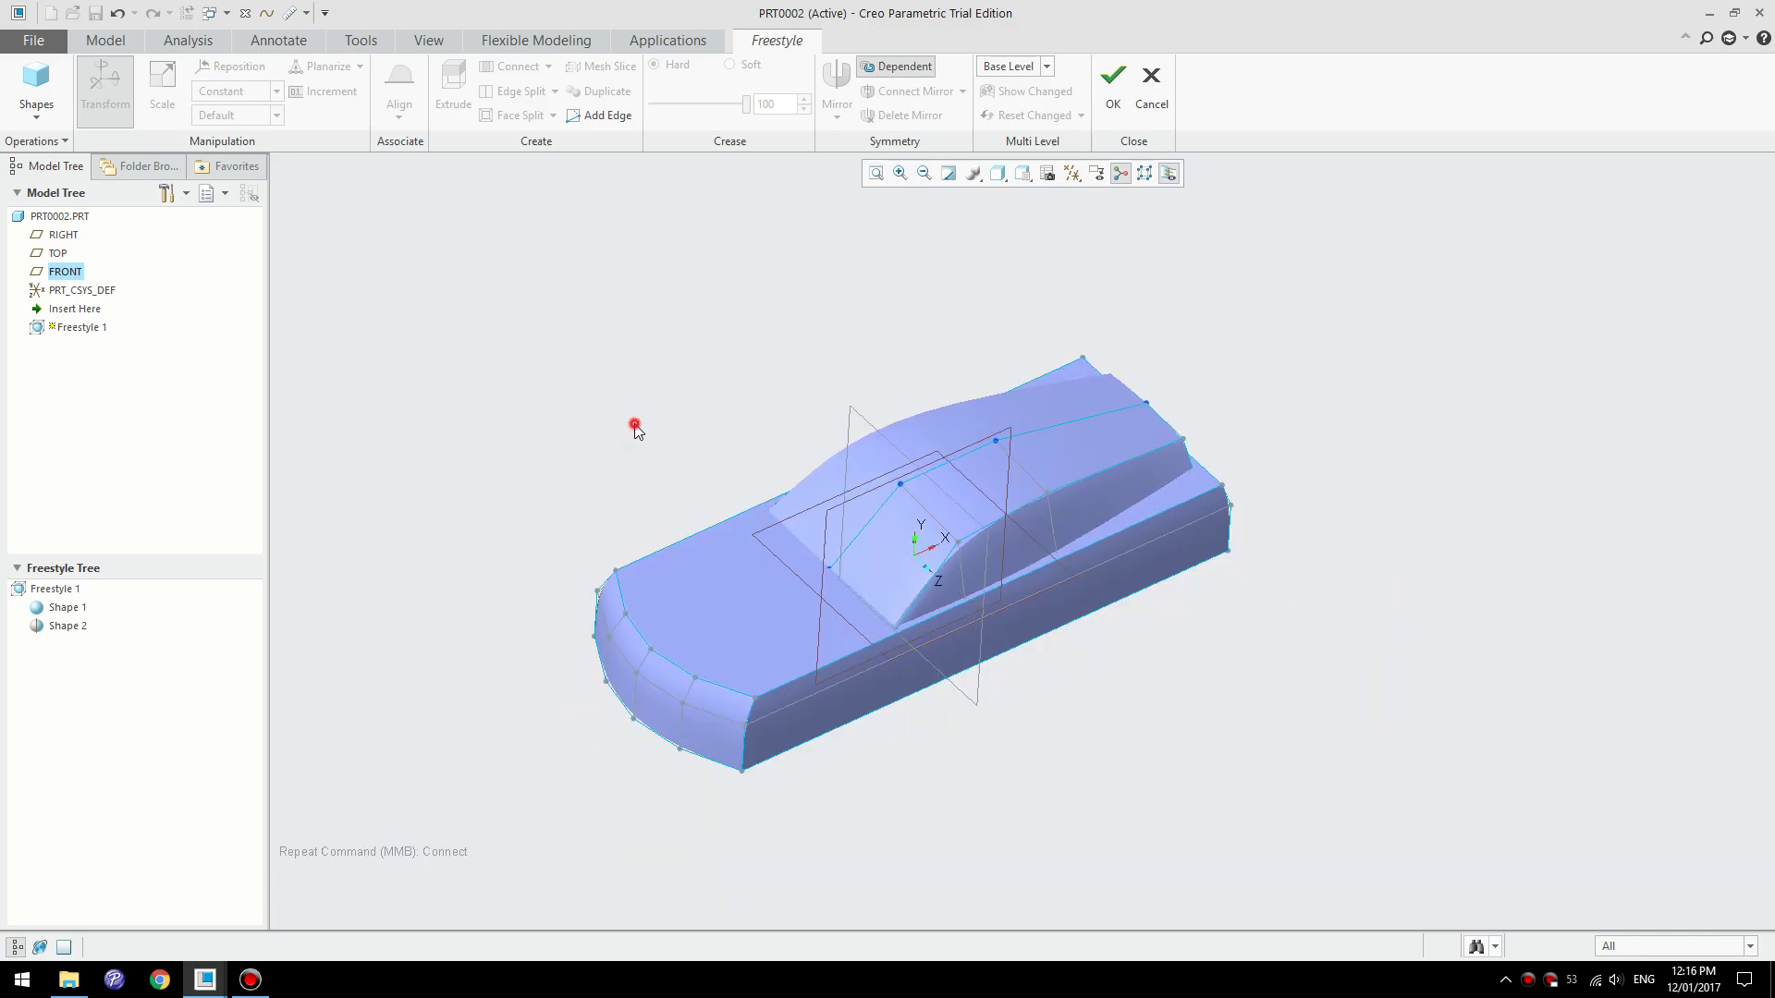
- Add a closed cylinder primitive and move it along +Z until it protrudes from the car's side
click(36, 93)
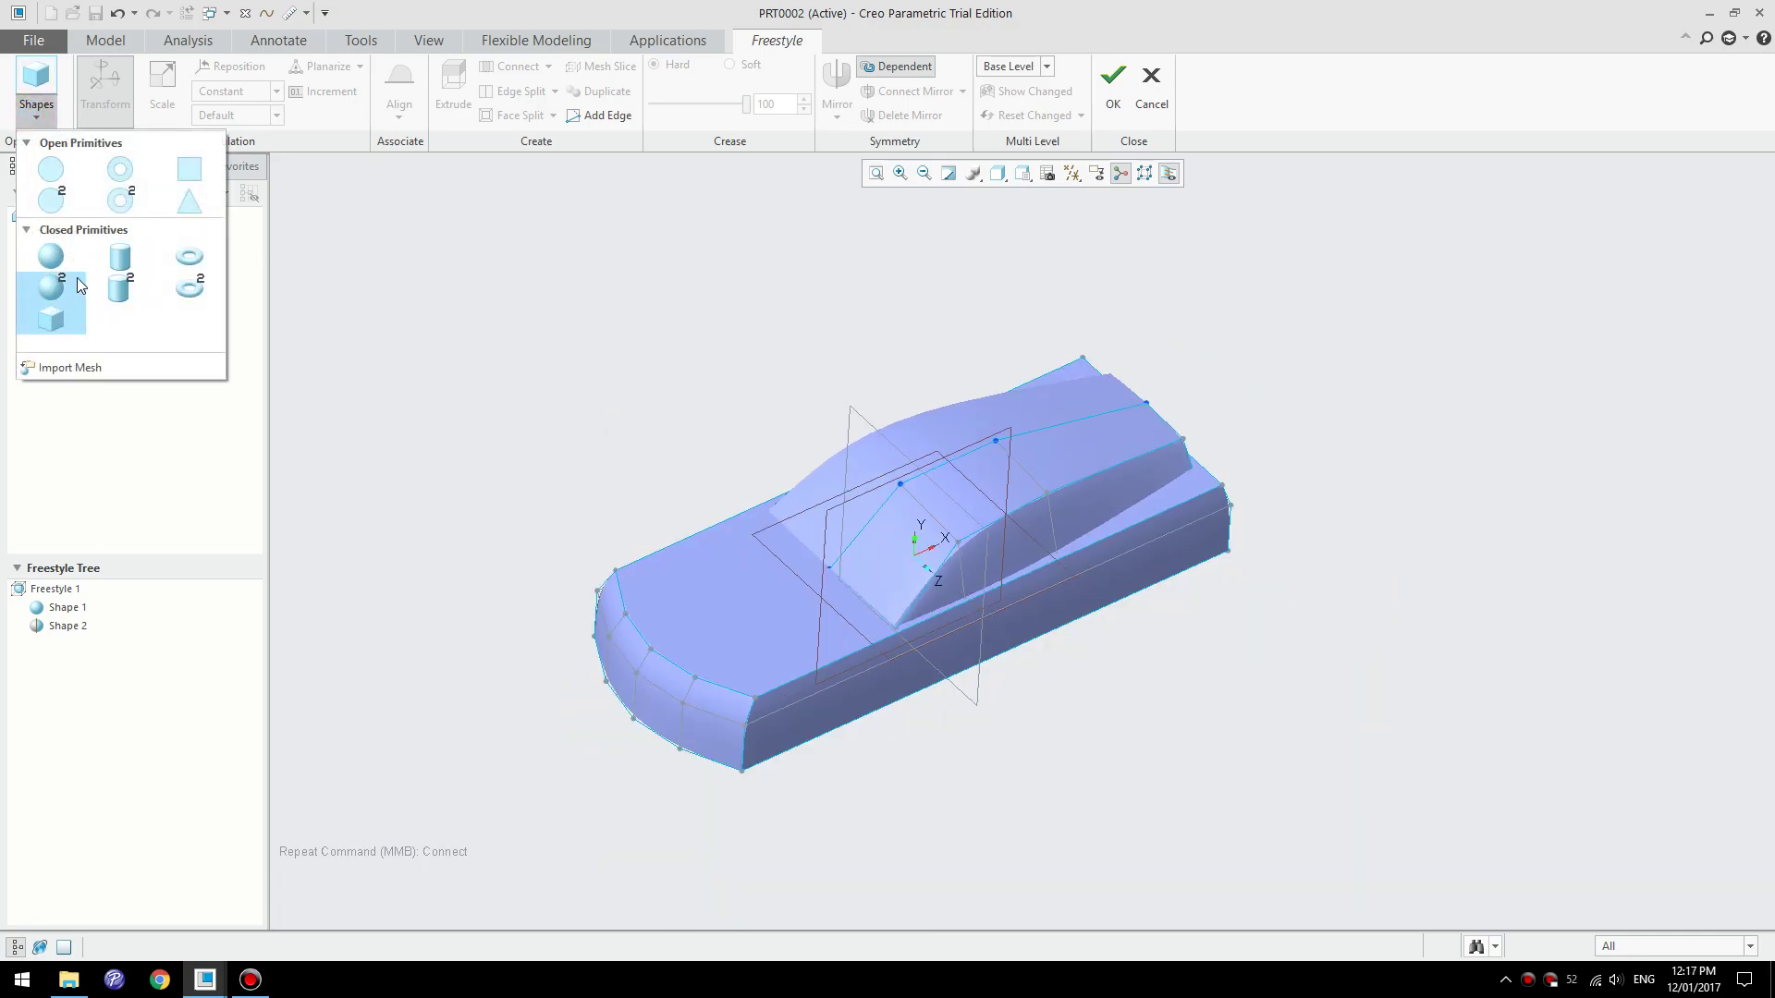
click(121, 257)
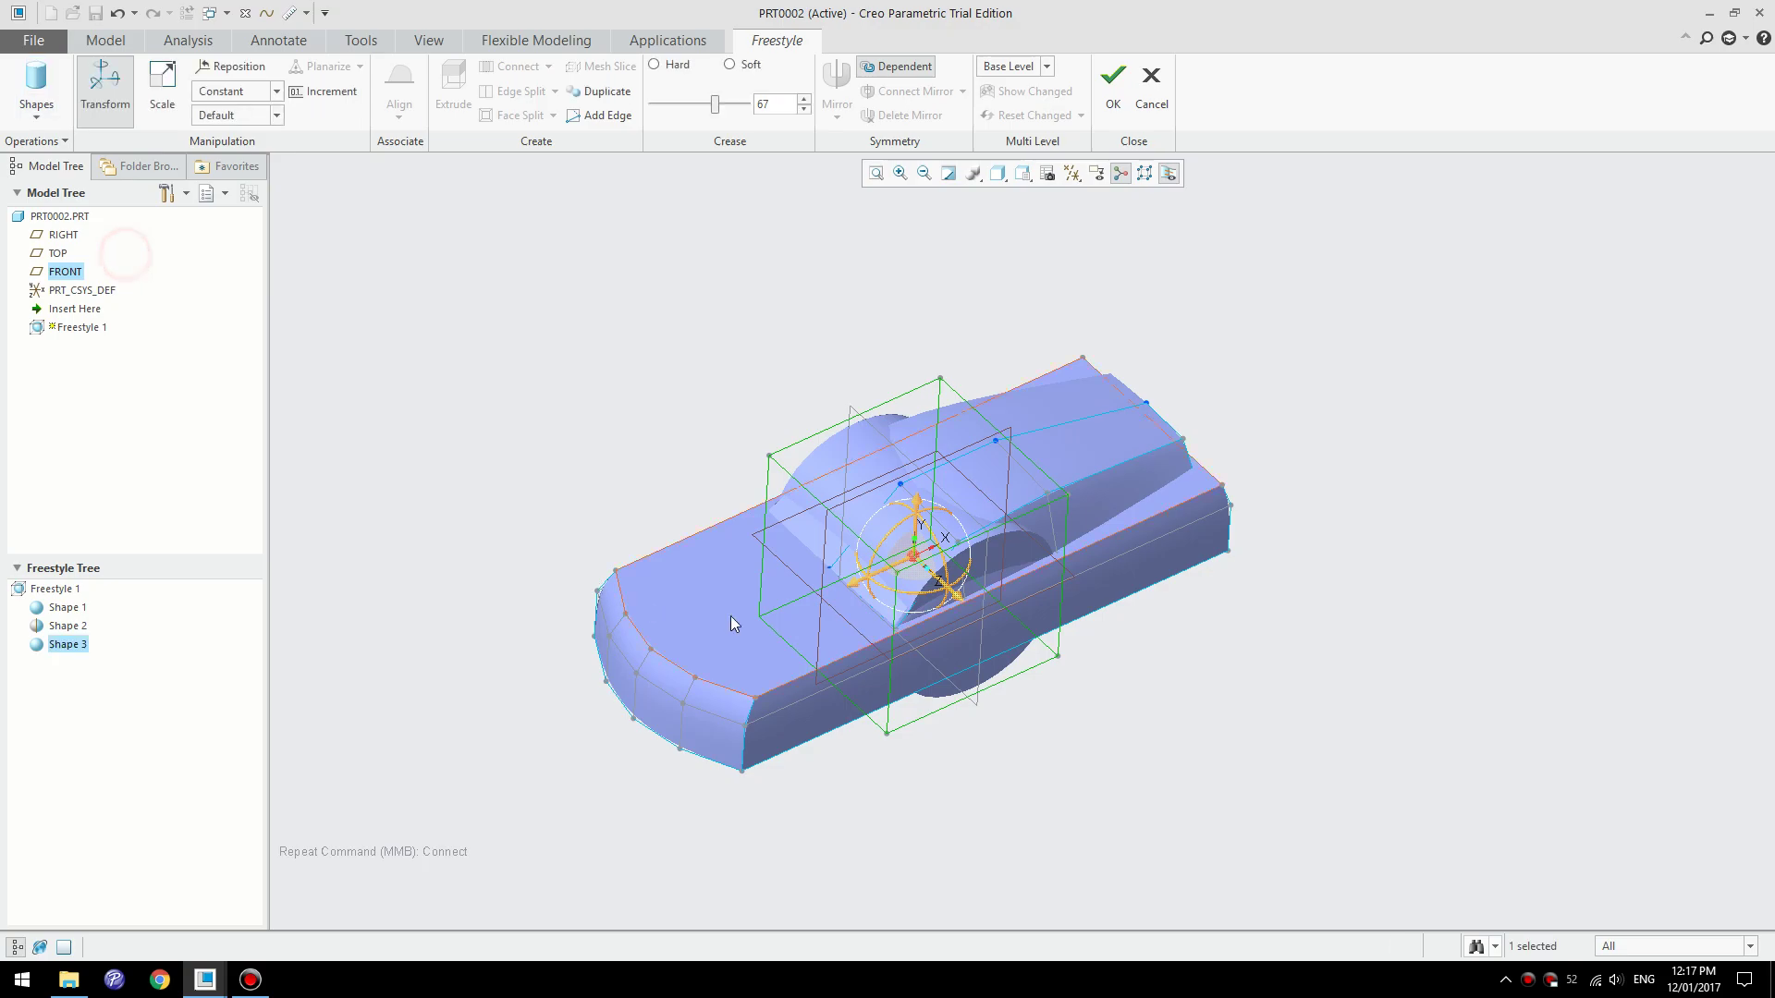
middle_drag(987, 675, 989, 629)
drag(980, 607, 1077, 642)
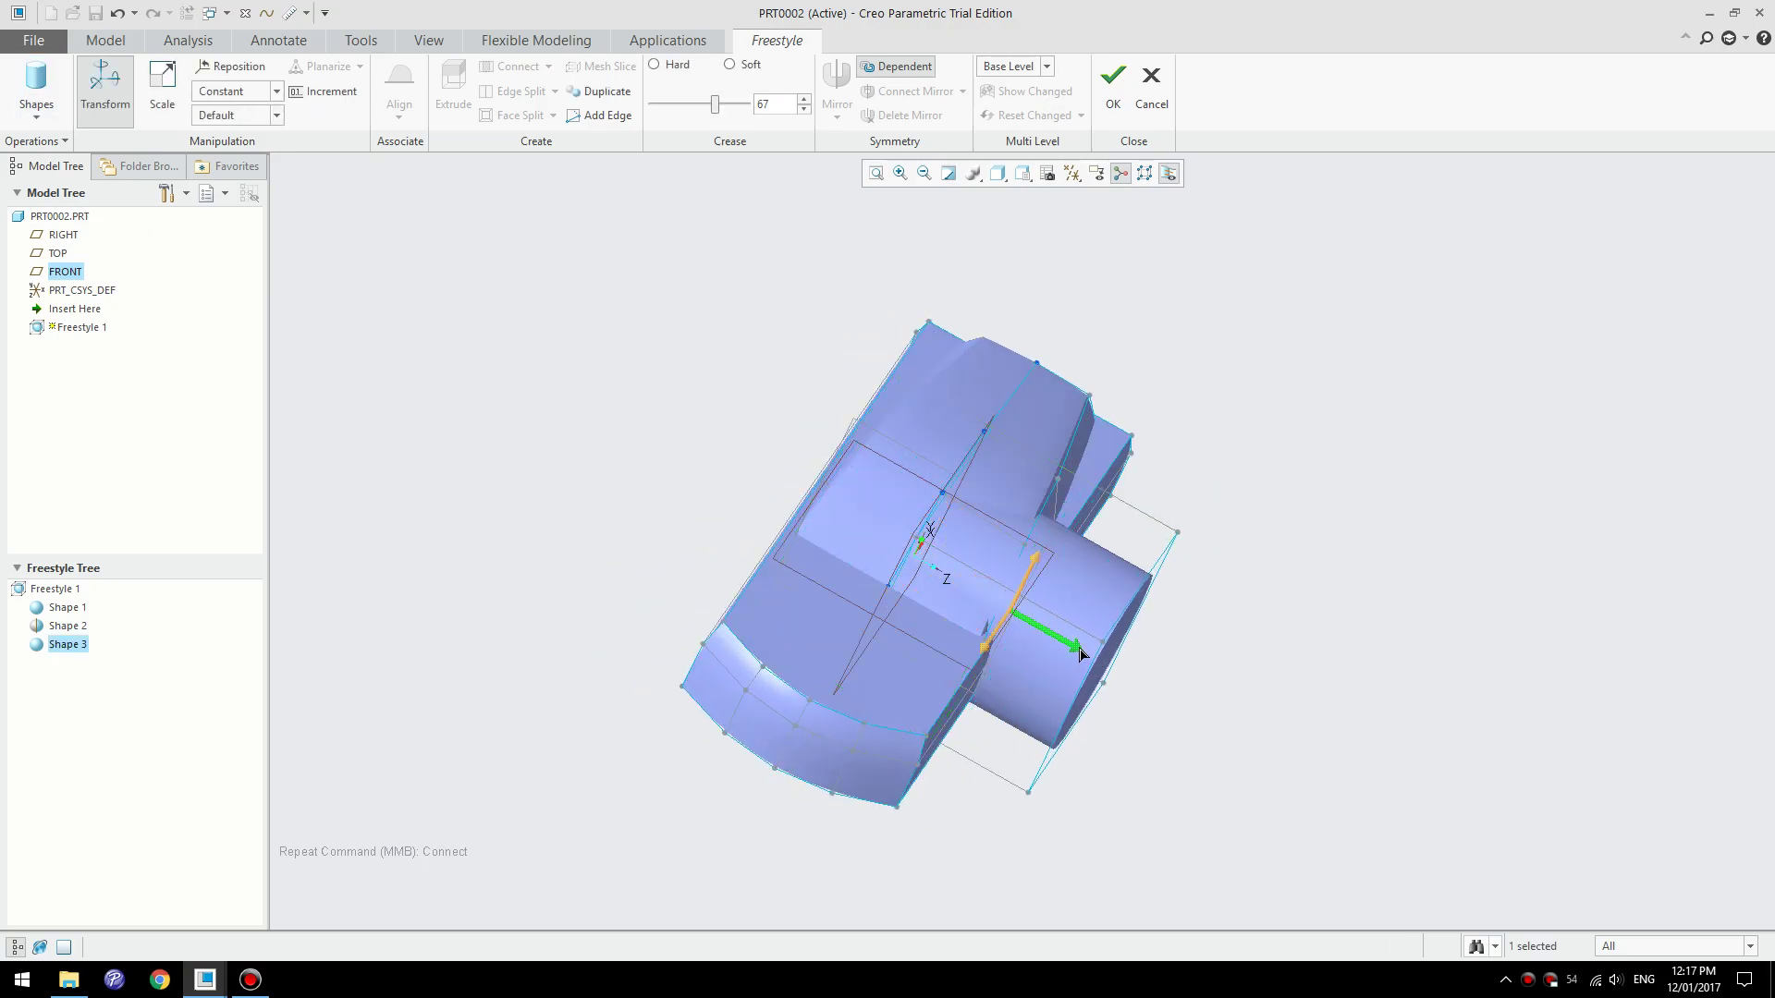
- Scale the cylinder shorter along Z and move it back along Z into the car's side
right_click(1161, 662)
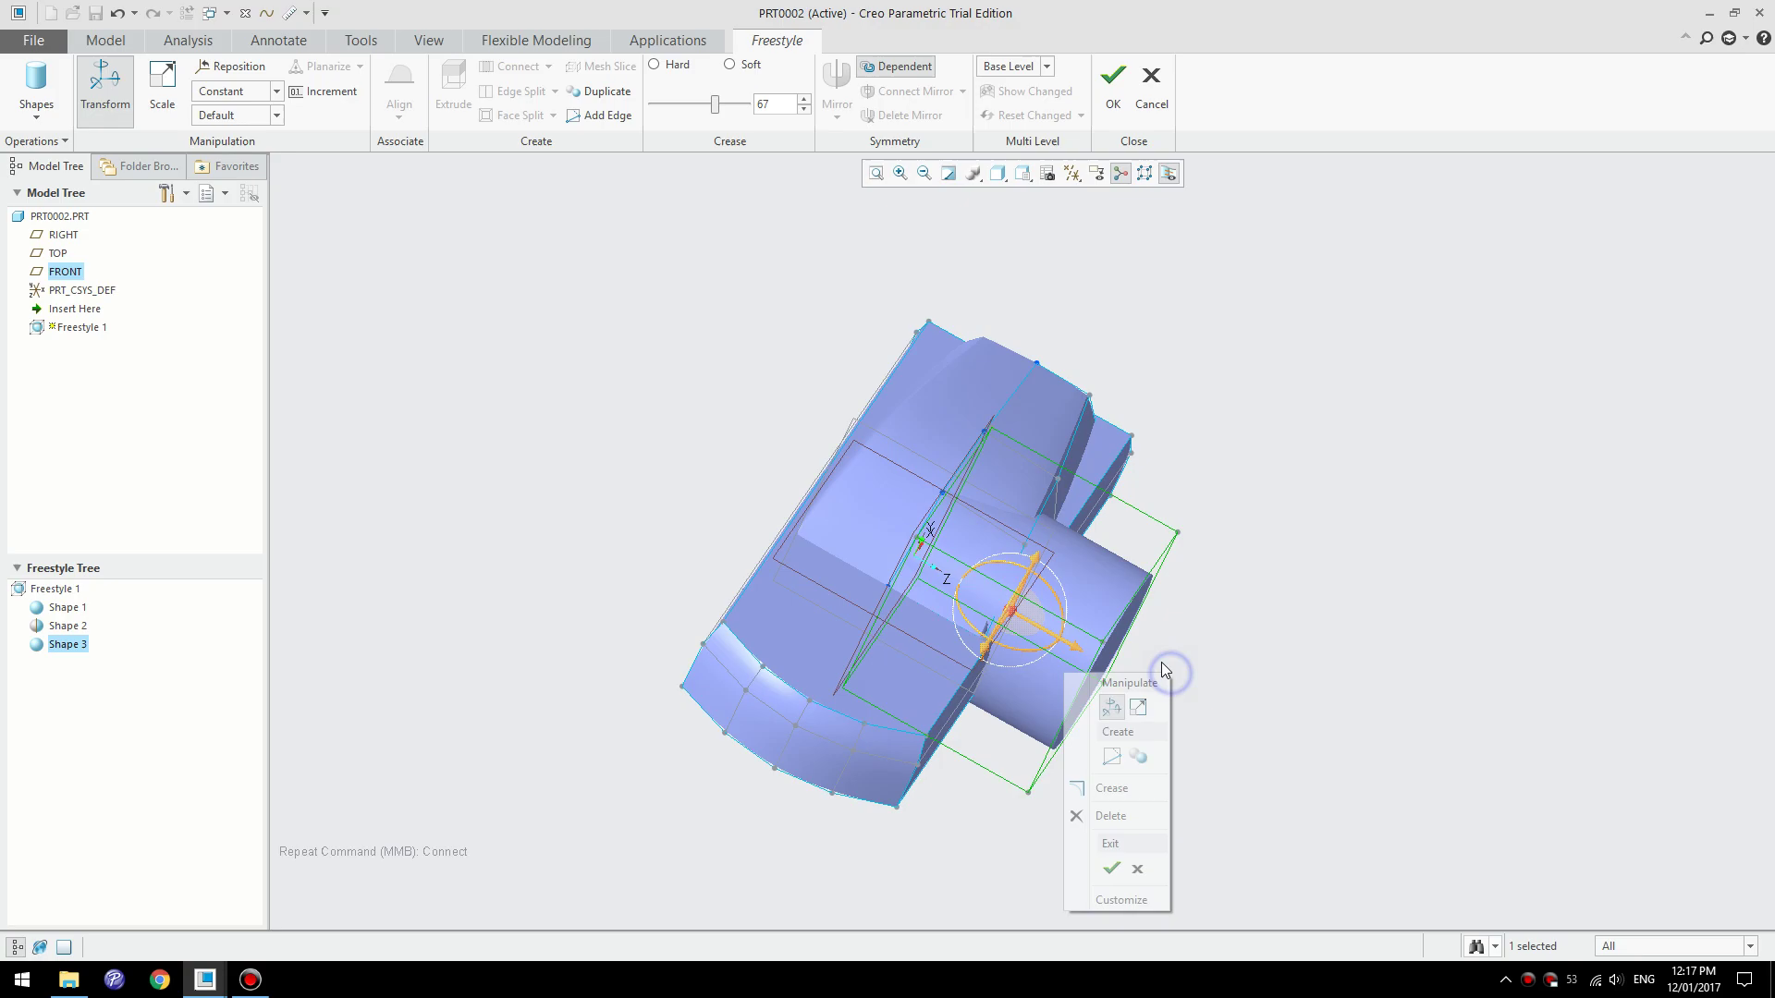
click(1139, 709)
drag(1078, 653, 1128, 652)
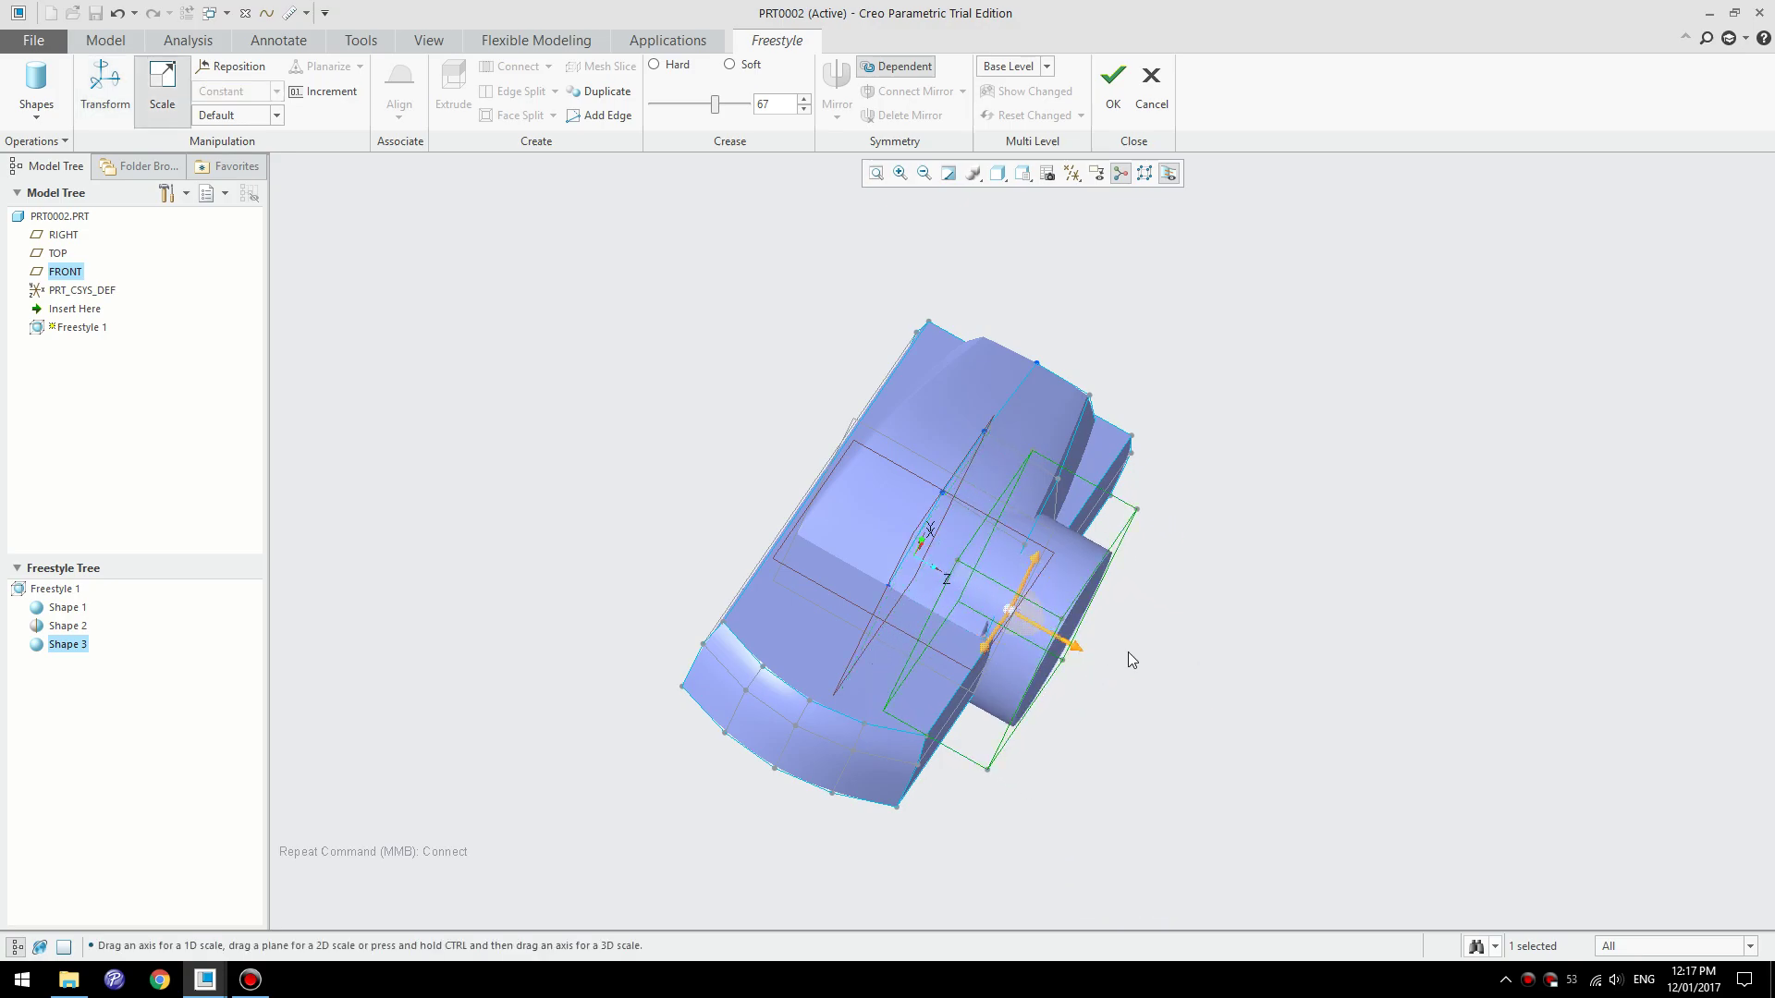
right_click(1144, 641)
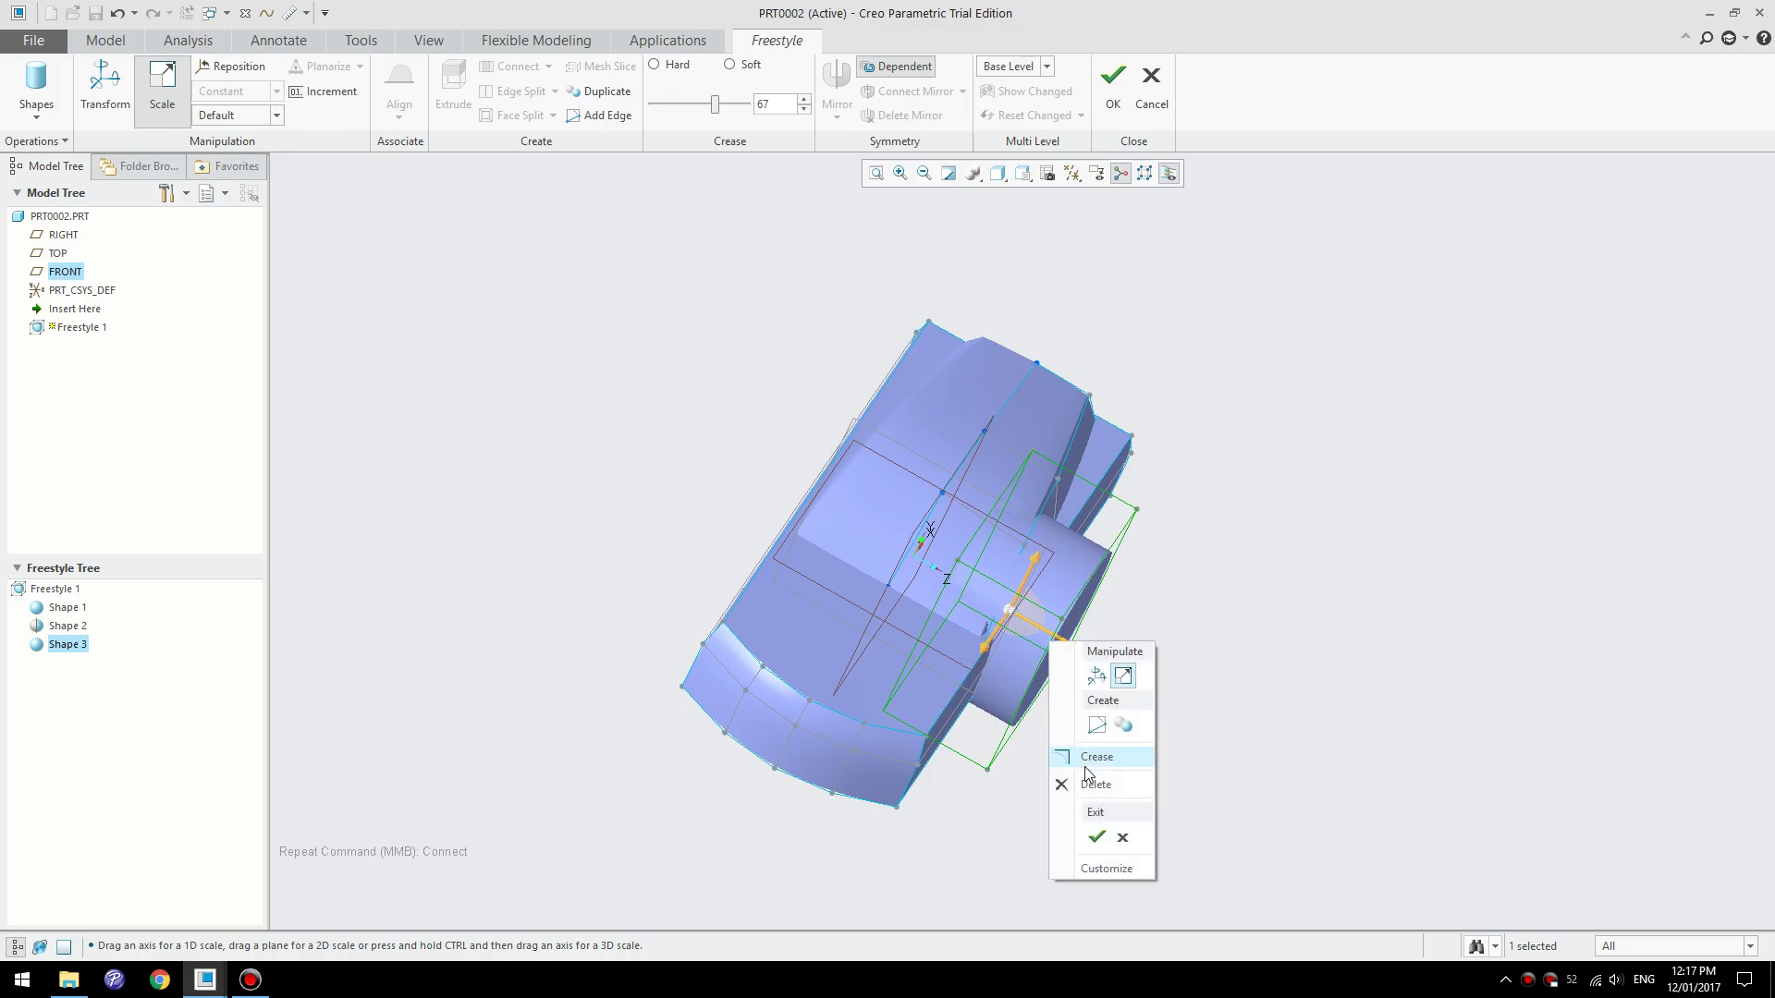
click(1097, 677)
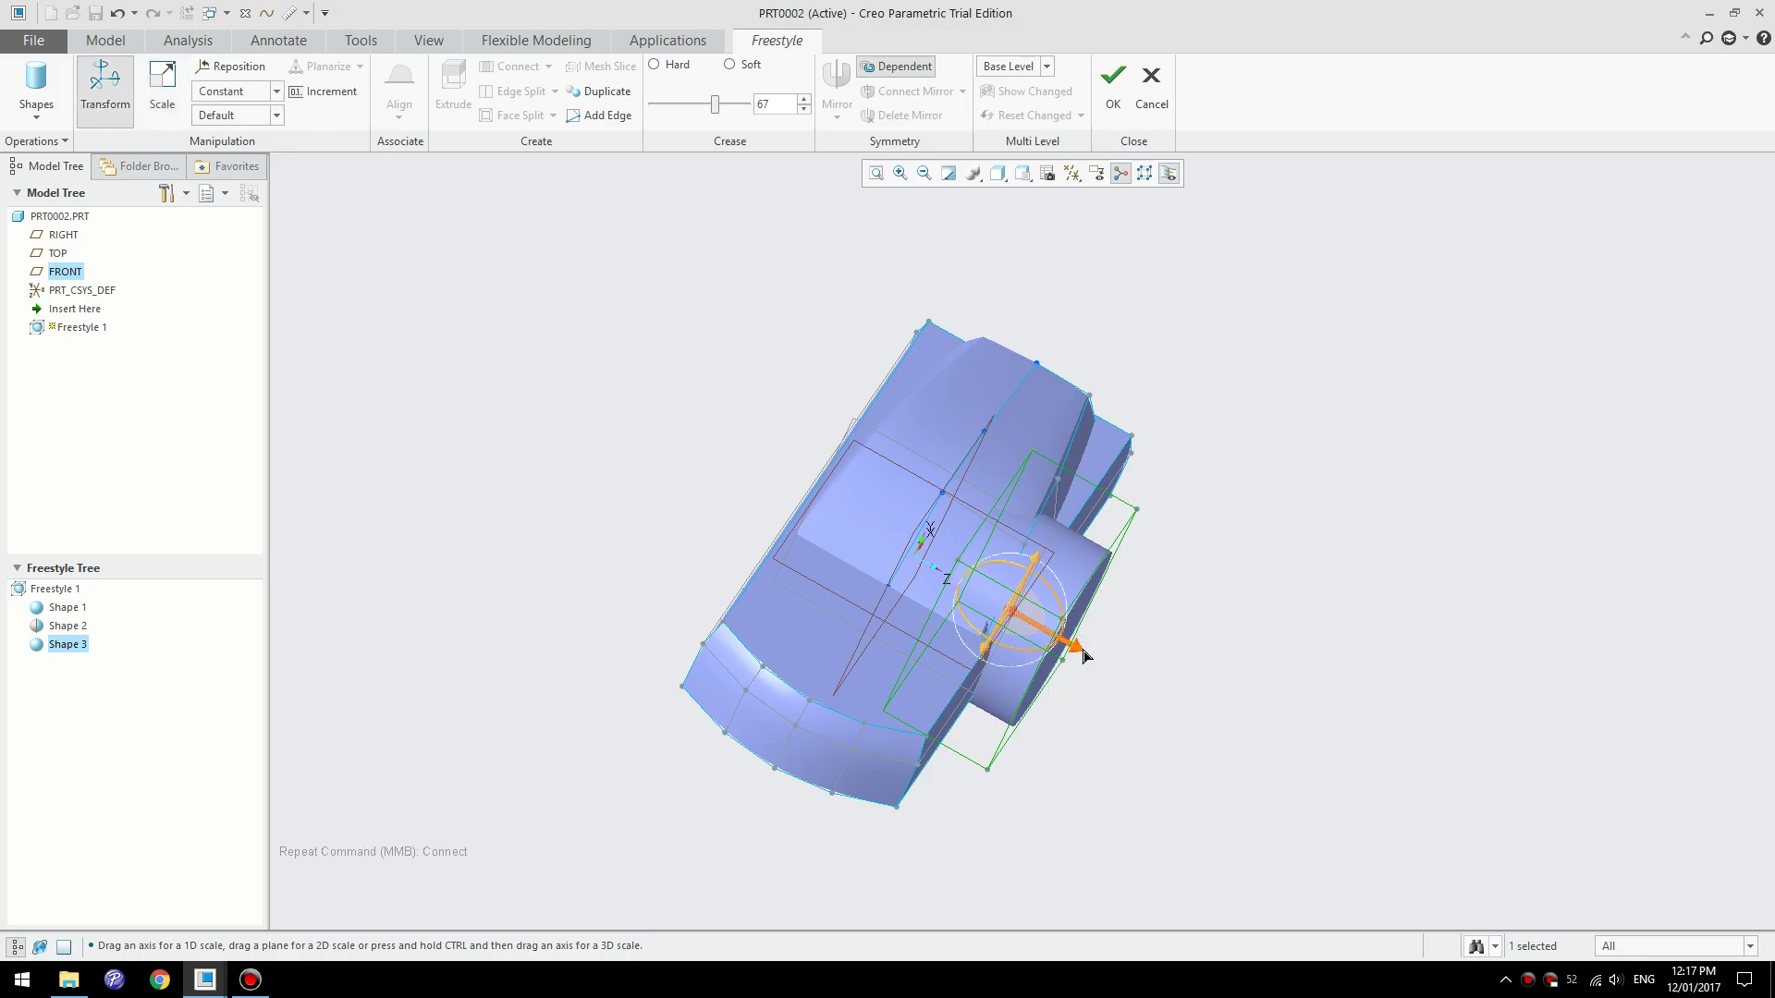
drag(1083, 651, 1058, 628)
- Scale the cylinder down in the XY plane so its diameter suits the height of the lower body
middle_drag(1053, 638, 887, 547)
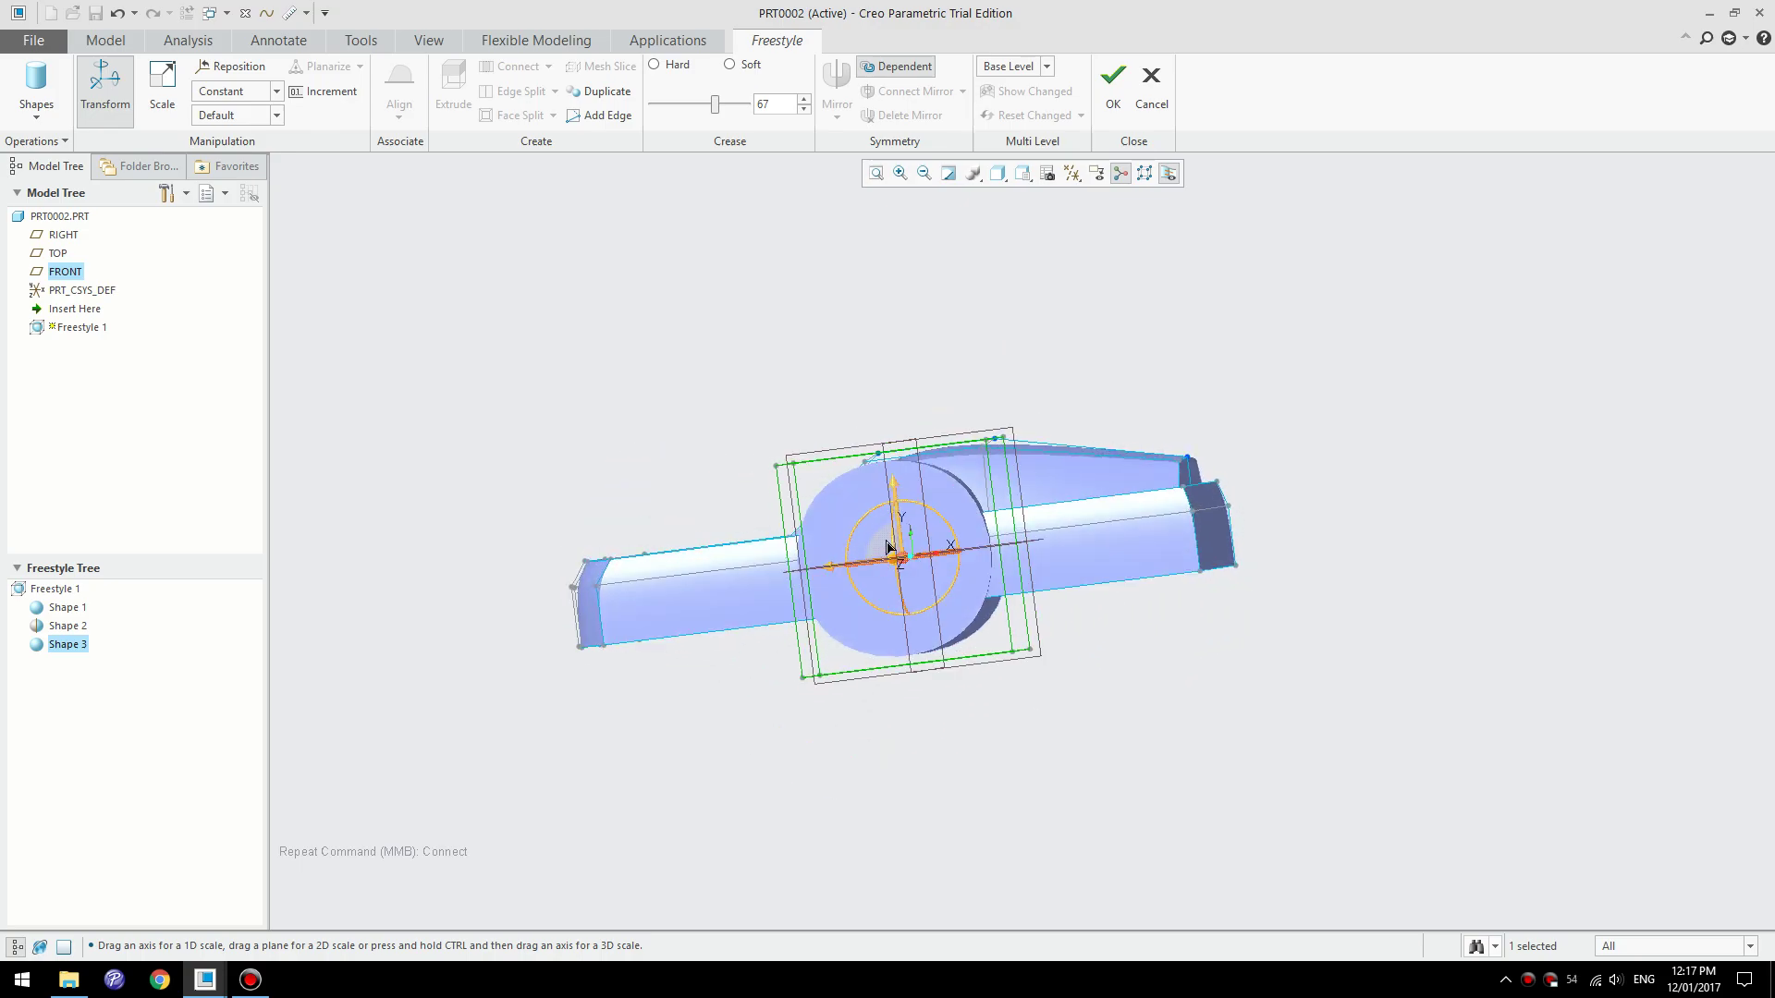
right_click(814, 398)
click(777, 425)
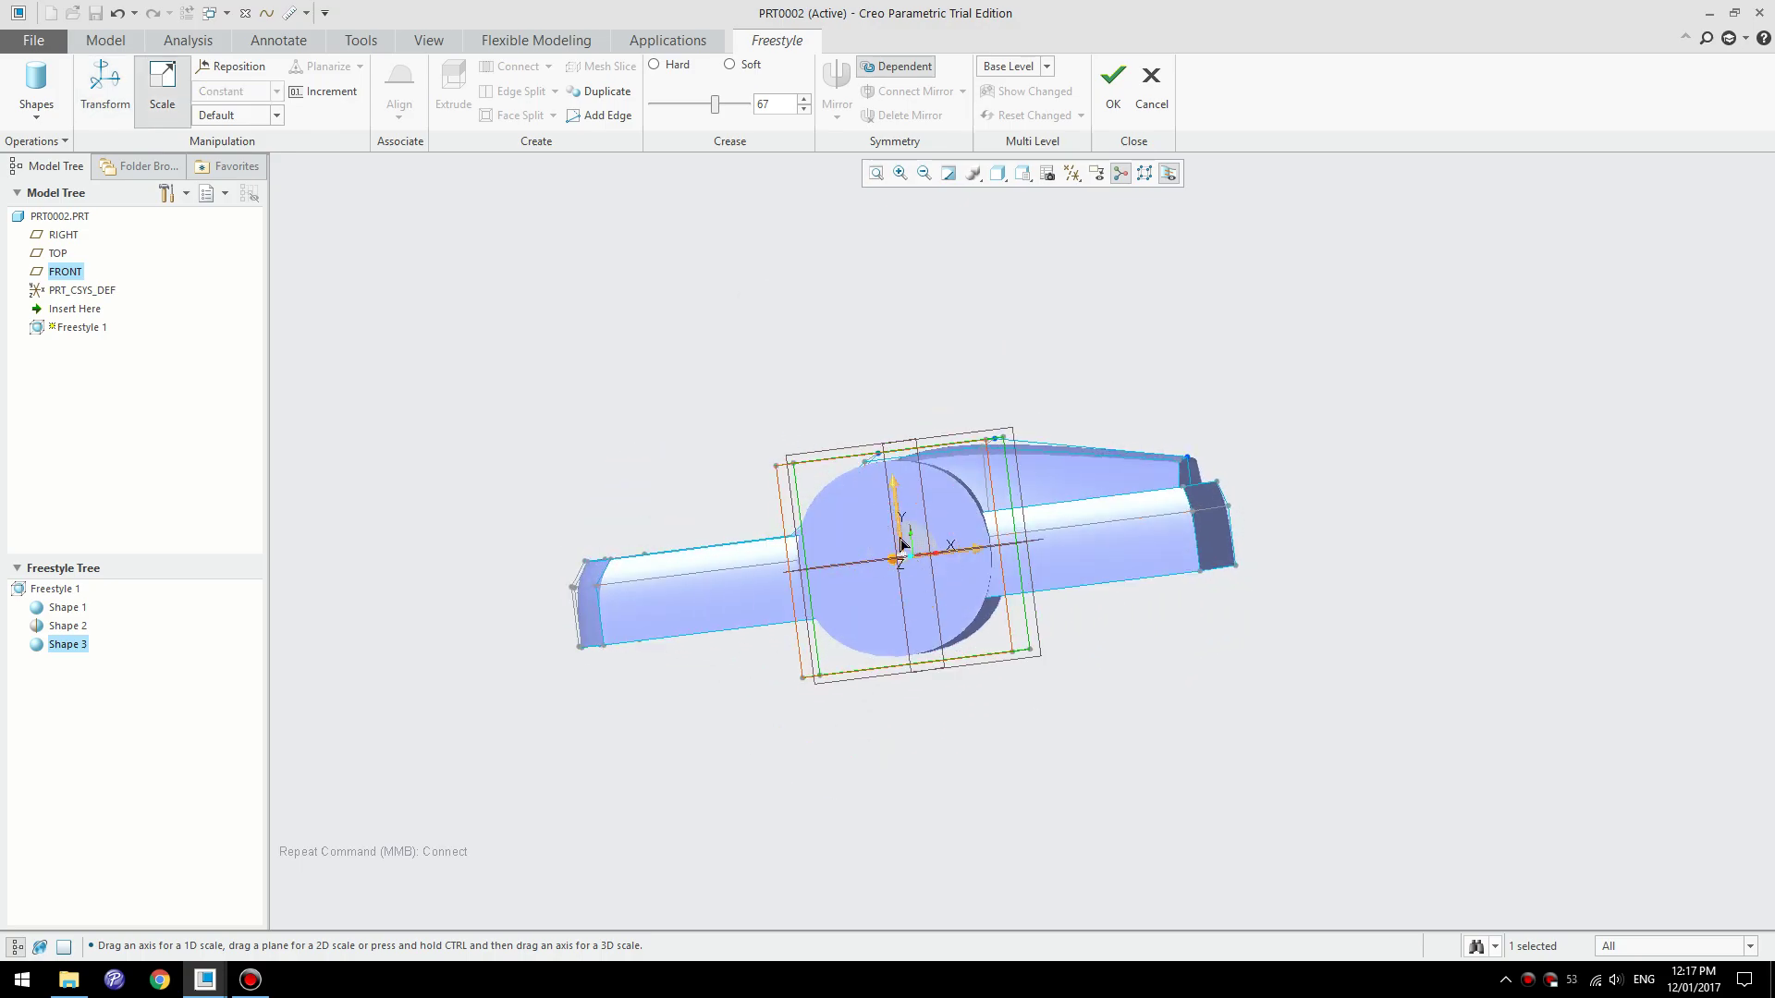
drag(901, 545, 847, 600)
middle_drag(847, 600, 849, 664)
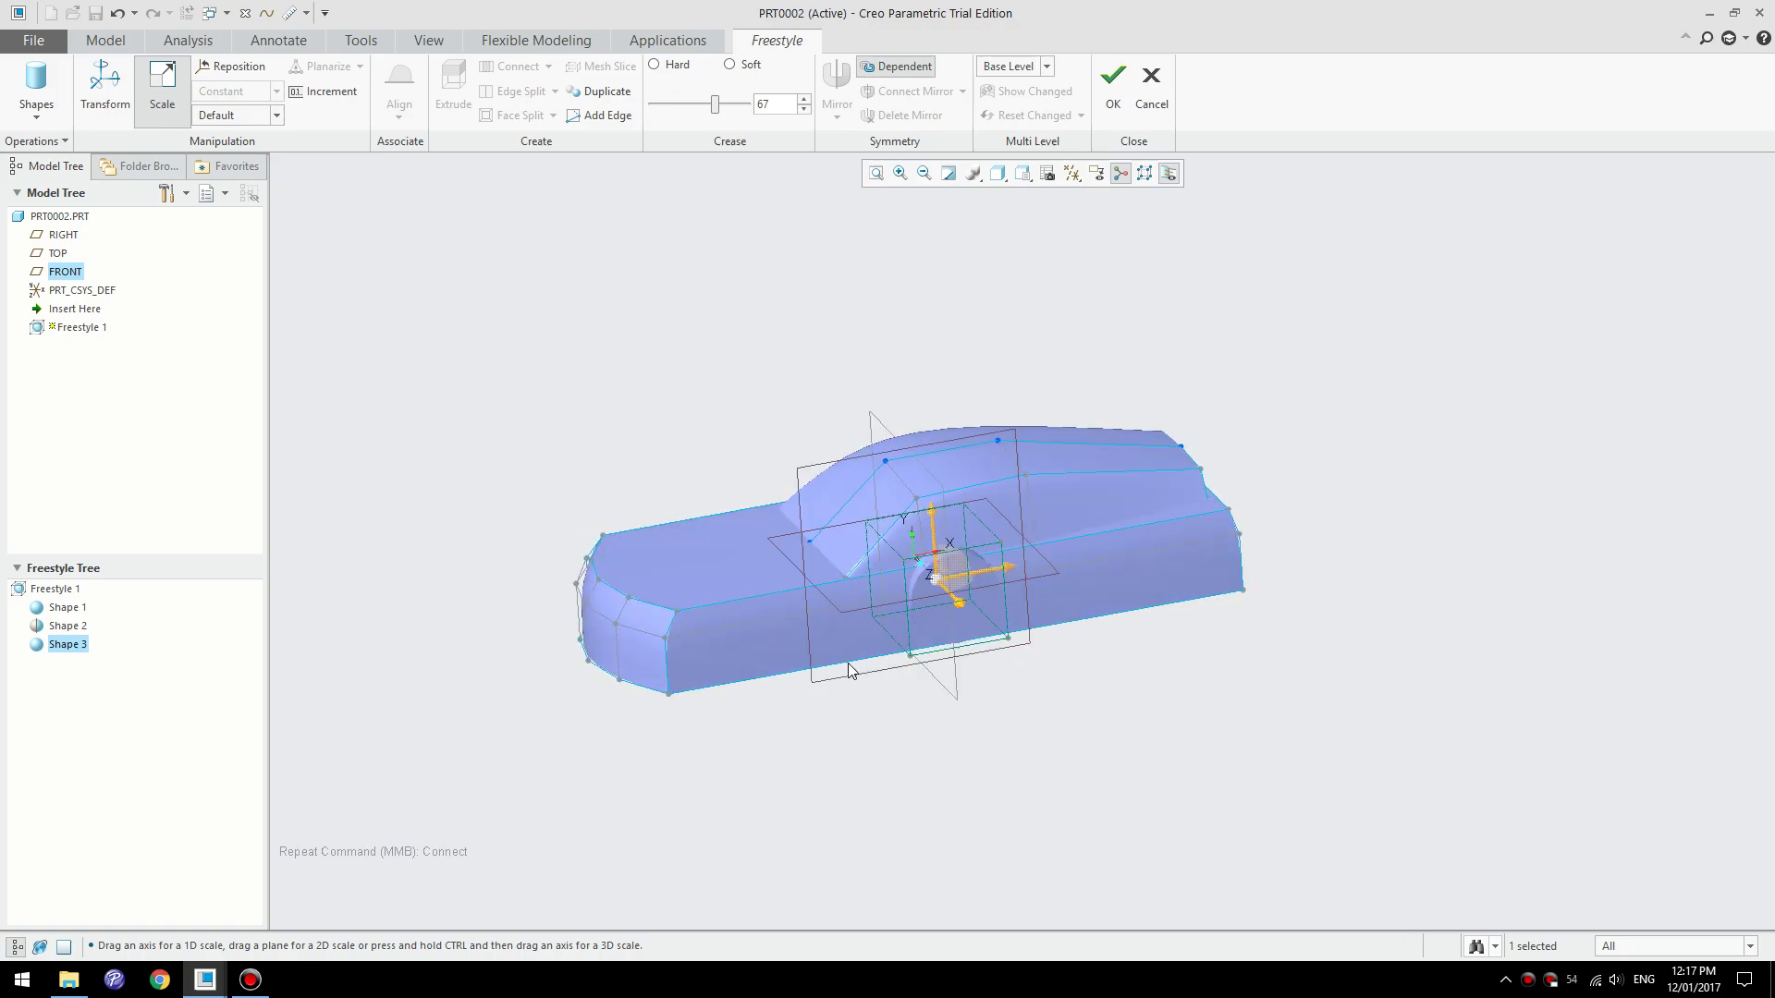
- Move the cylinder along -X to the front of the car, just behind the rounded nose
right_click(1006, 571)
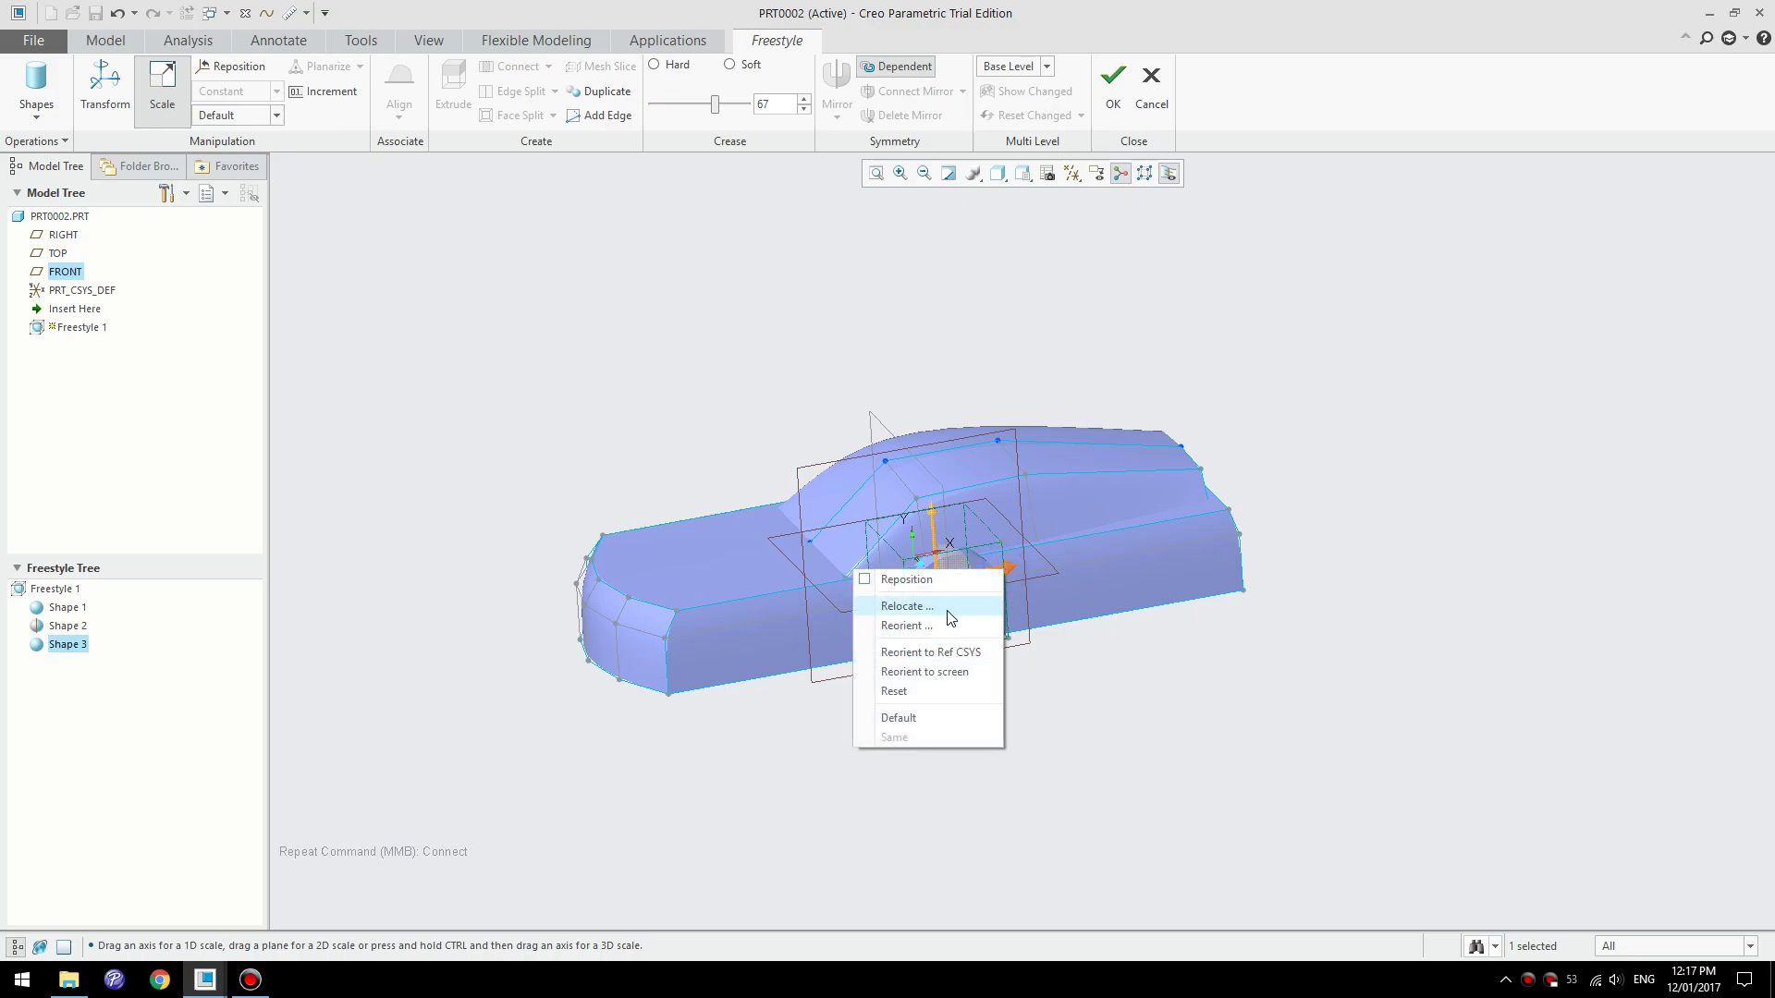
click(1200, 744)
right_click(1126, 368)
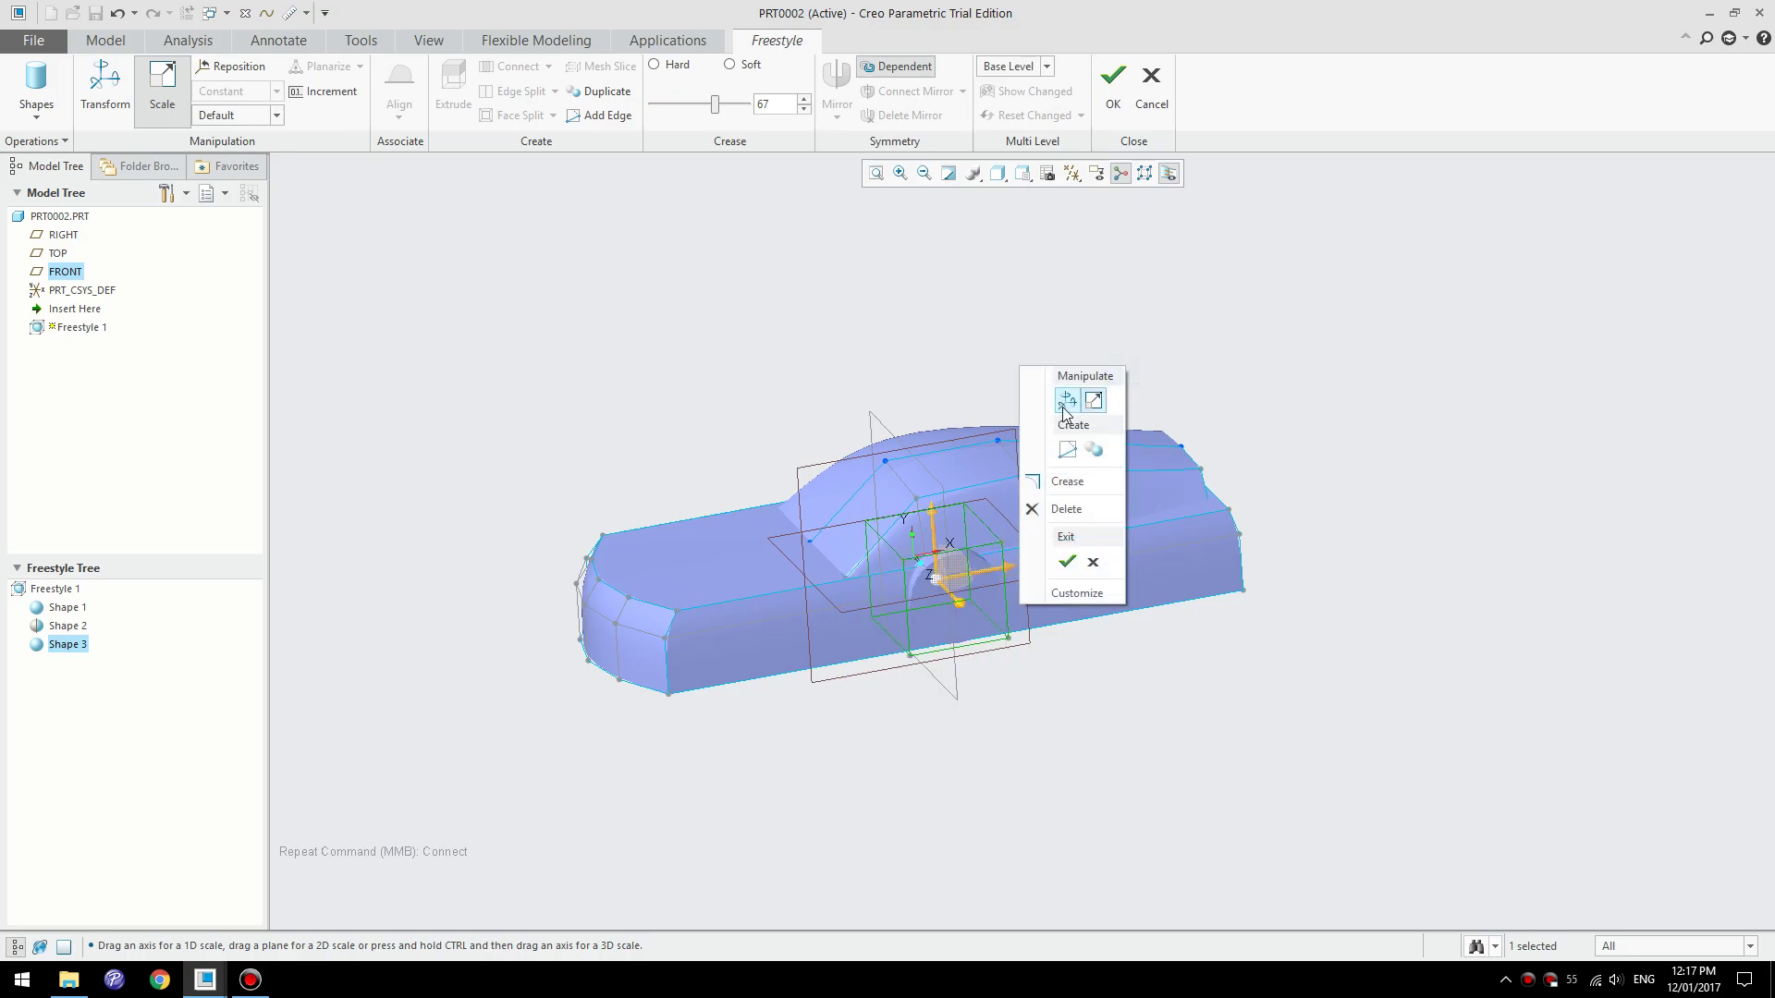
click(1066, 403)
drag(902, 589, 670, 649)
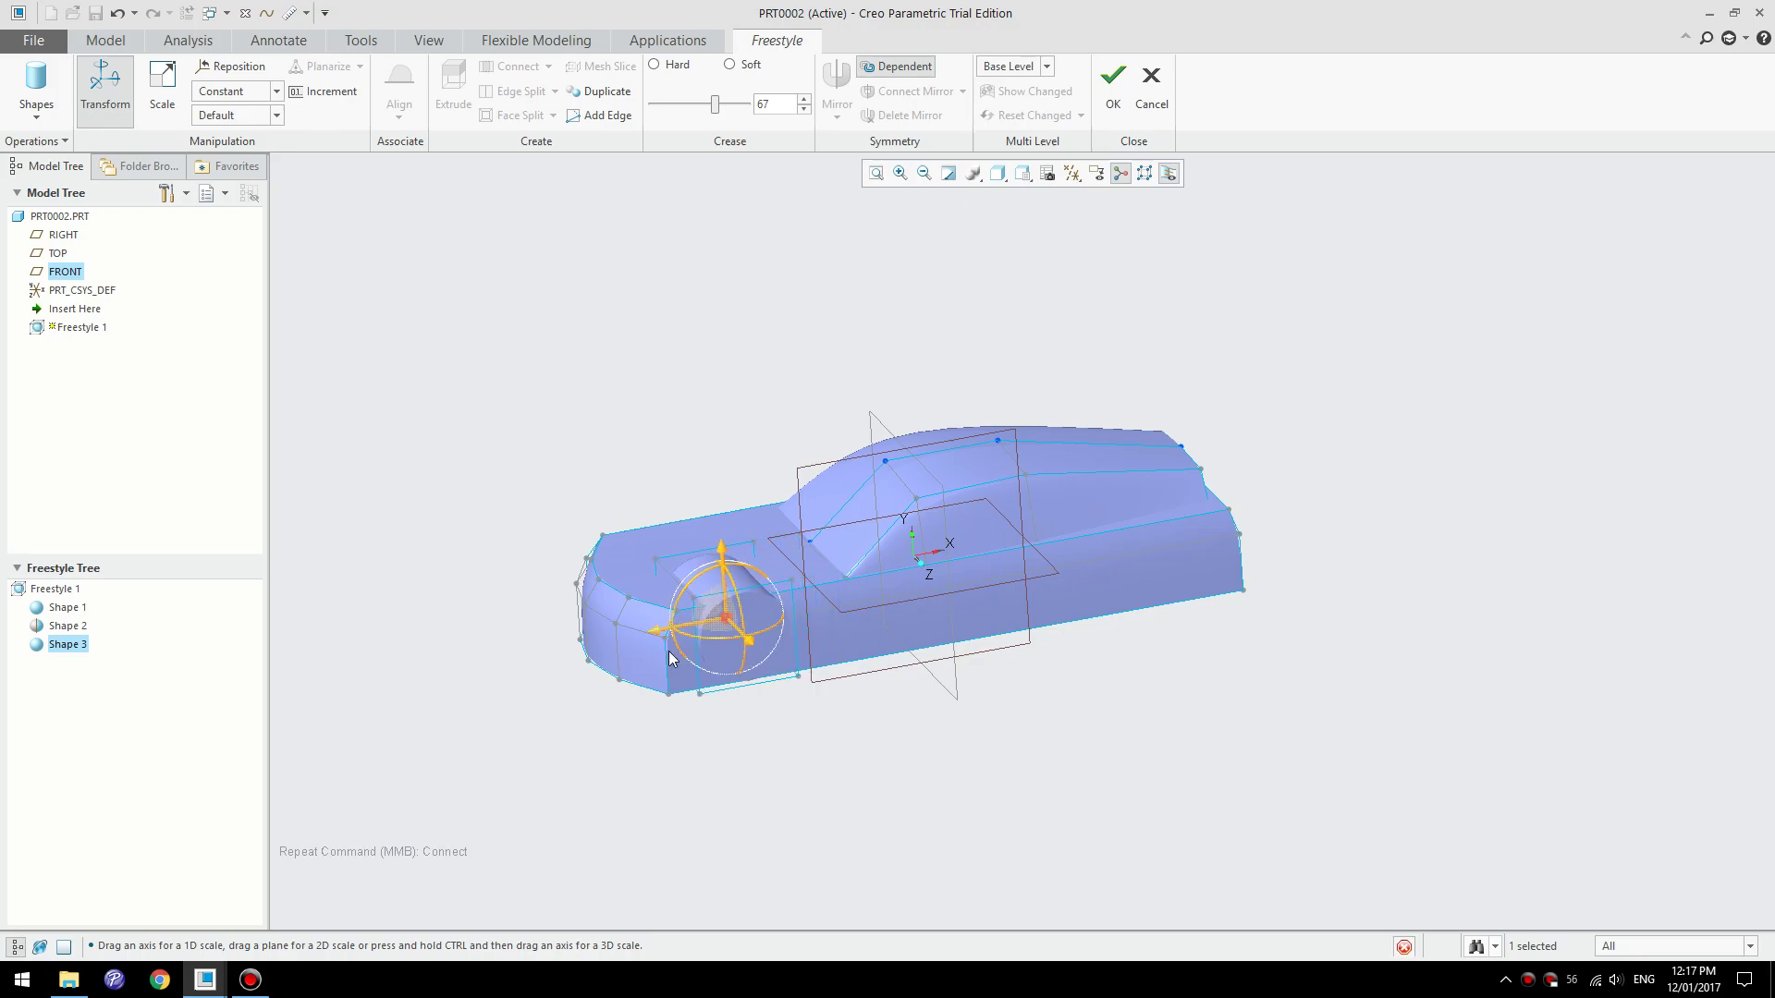
middle_drag(669, 651, 930, 689)
scroll(1006, 668, up, 2)
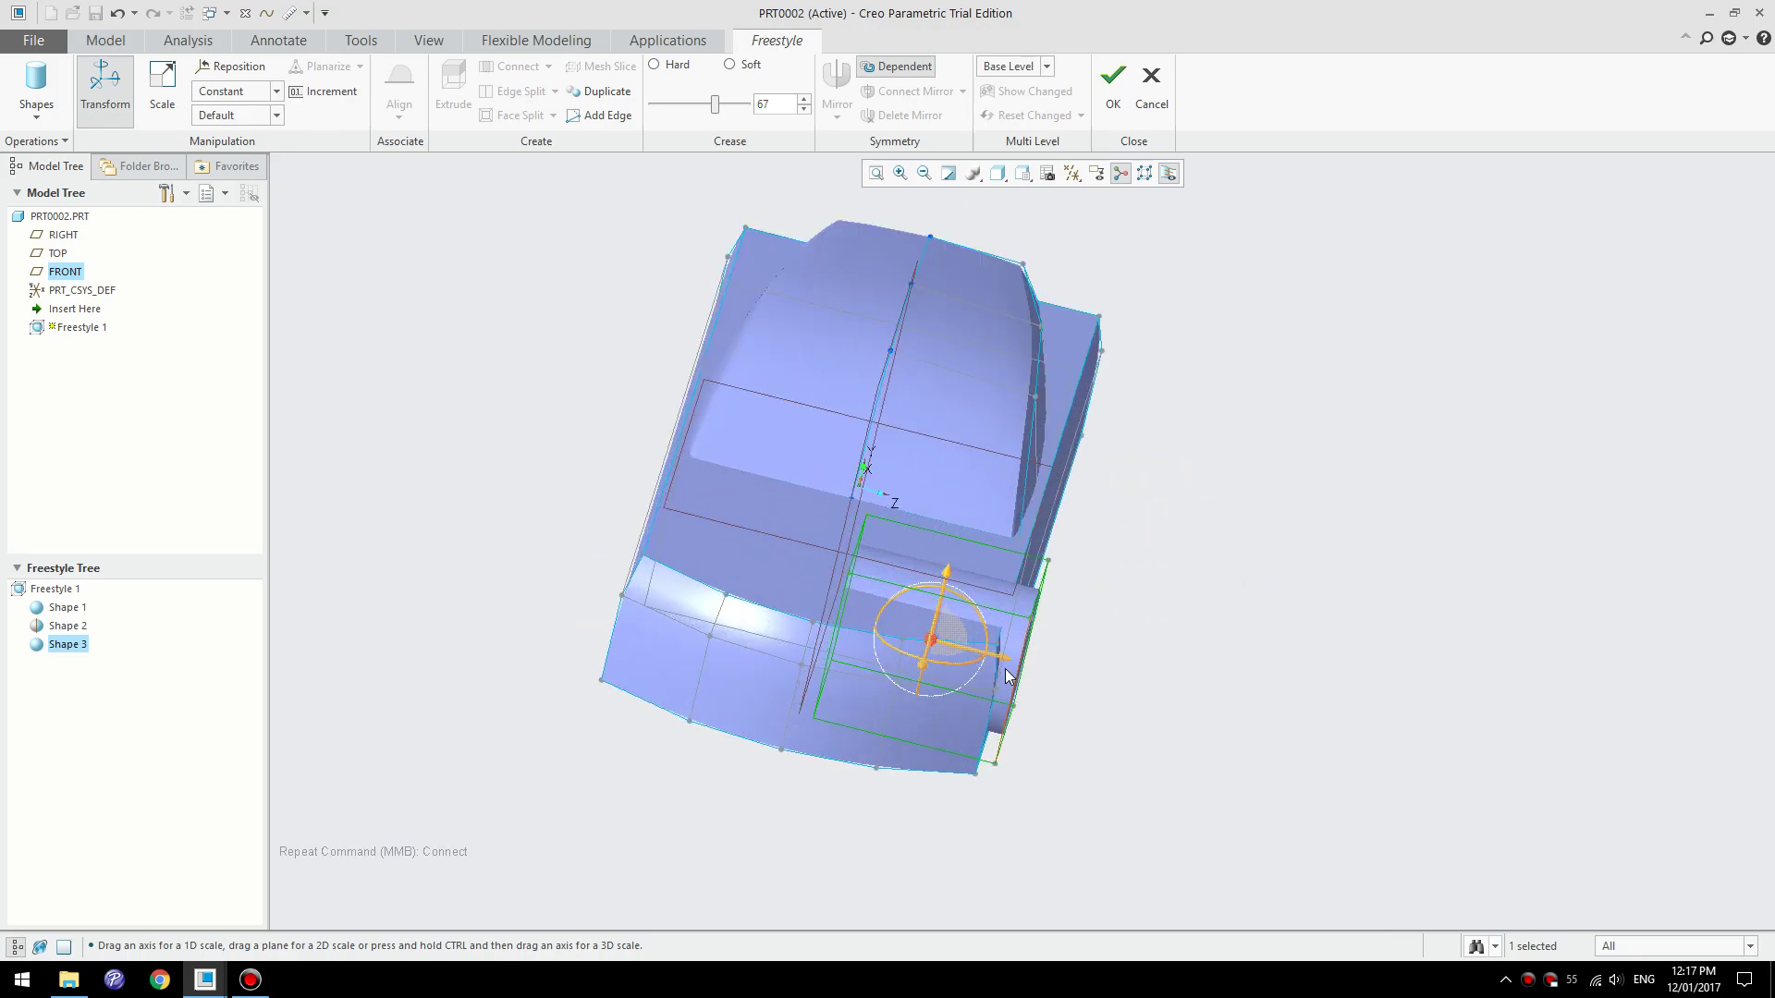
- Set the hard crease of the cylinder's bottom face to 100 to flatten its underside
click(1144, 753)
middle_drag(1029, 752, 919, 697)
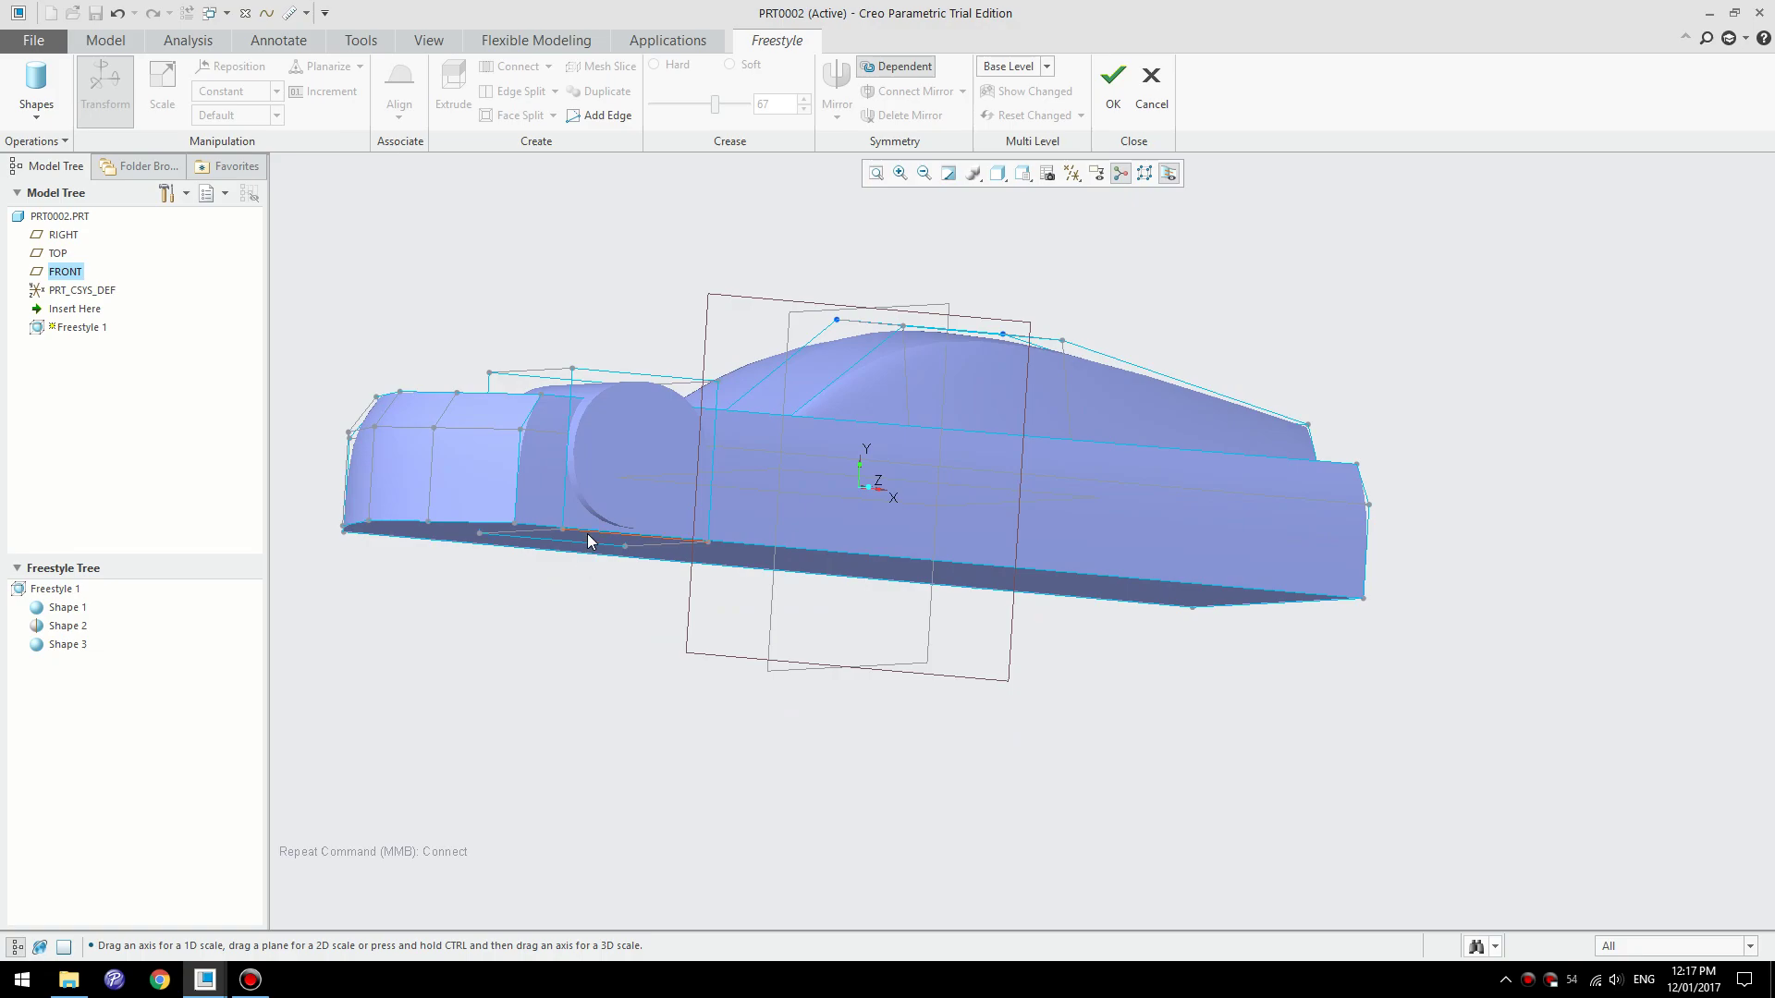
scroll(581, 580, up, 4)
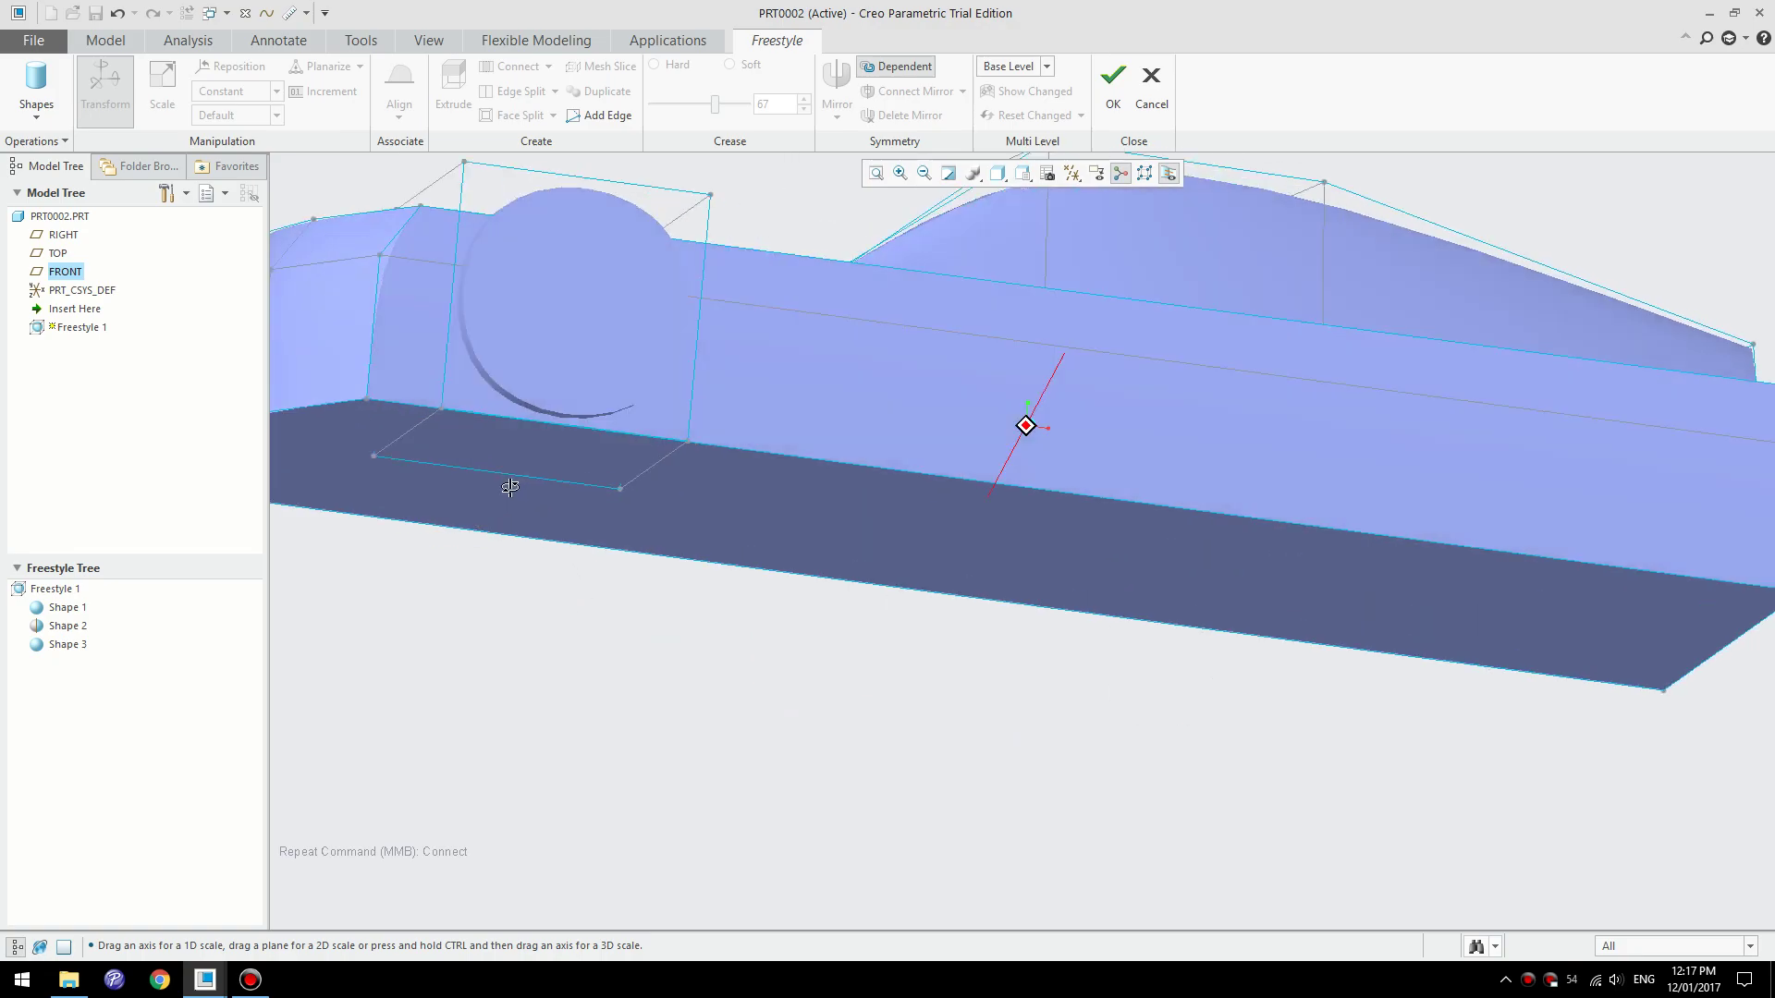
click(524, 439)
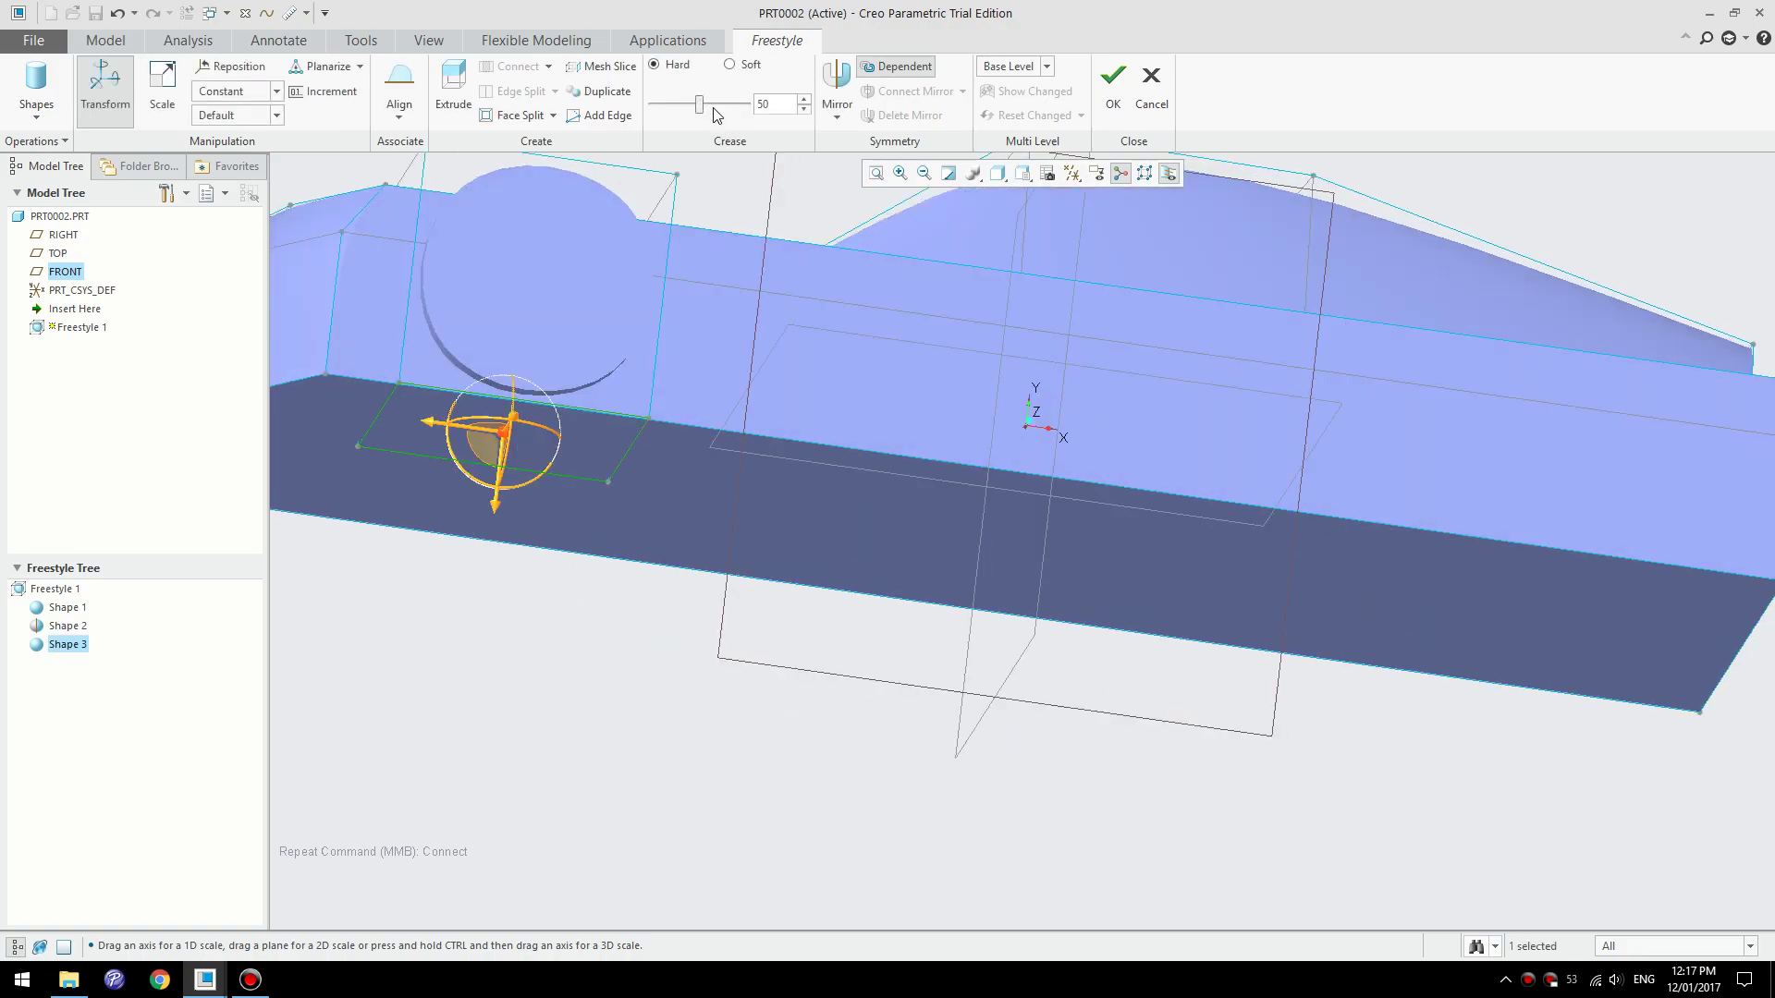
drag(714, 108, 747, 108)
scroll(592, 396, down, 4)
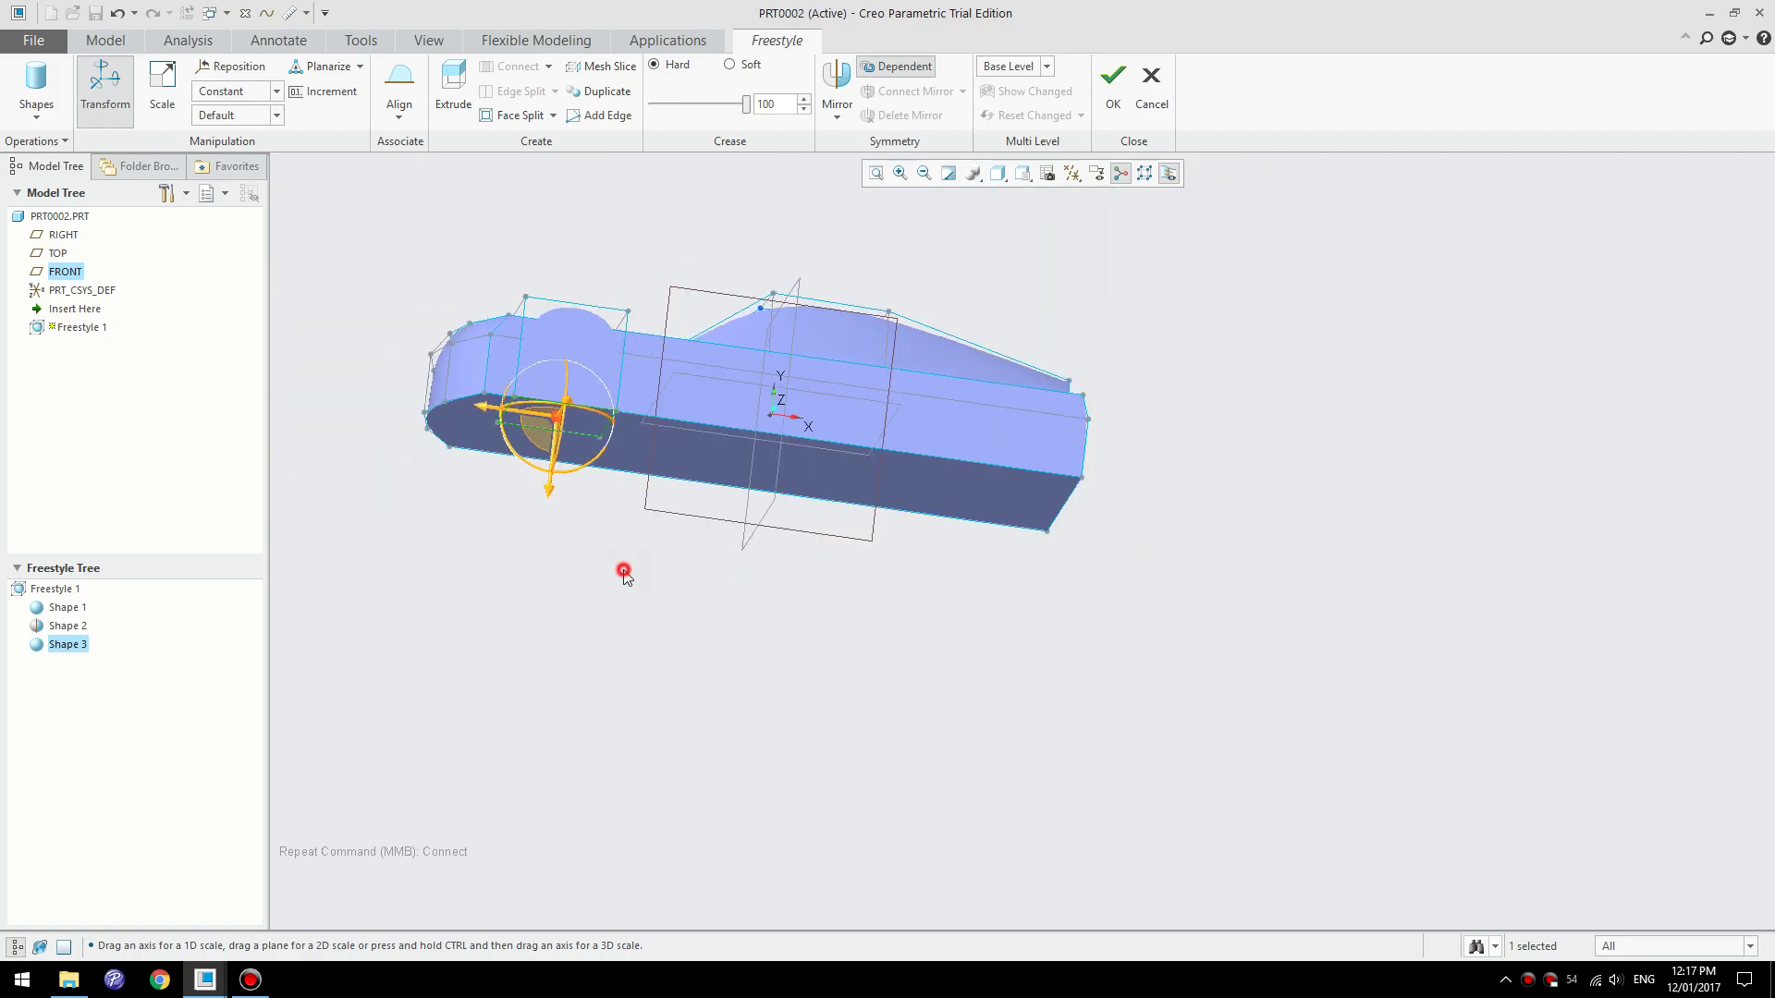
click(622, 571)
middle_drag(547, 535, 566, 603)
scroll(618, 537, up, 2)
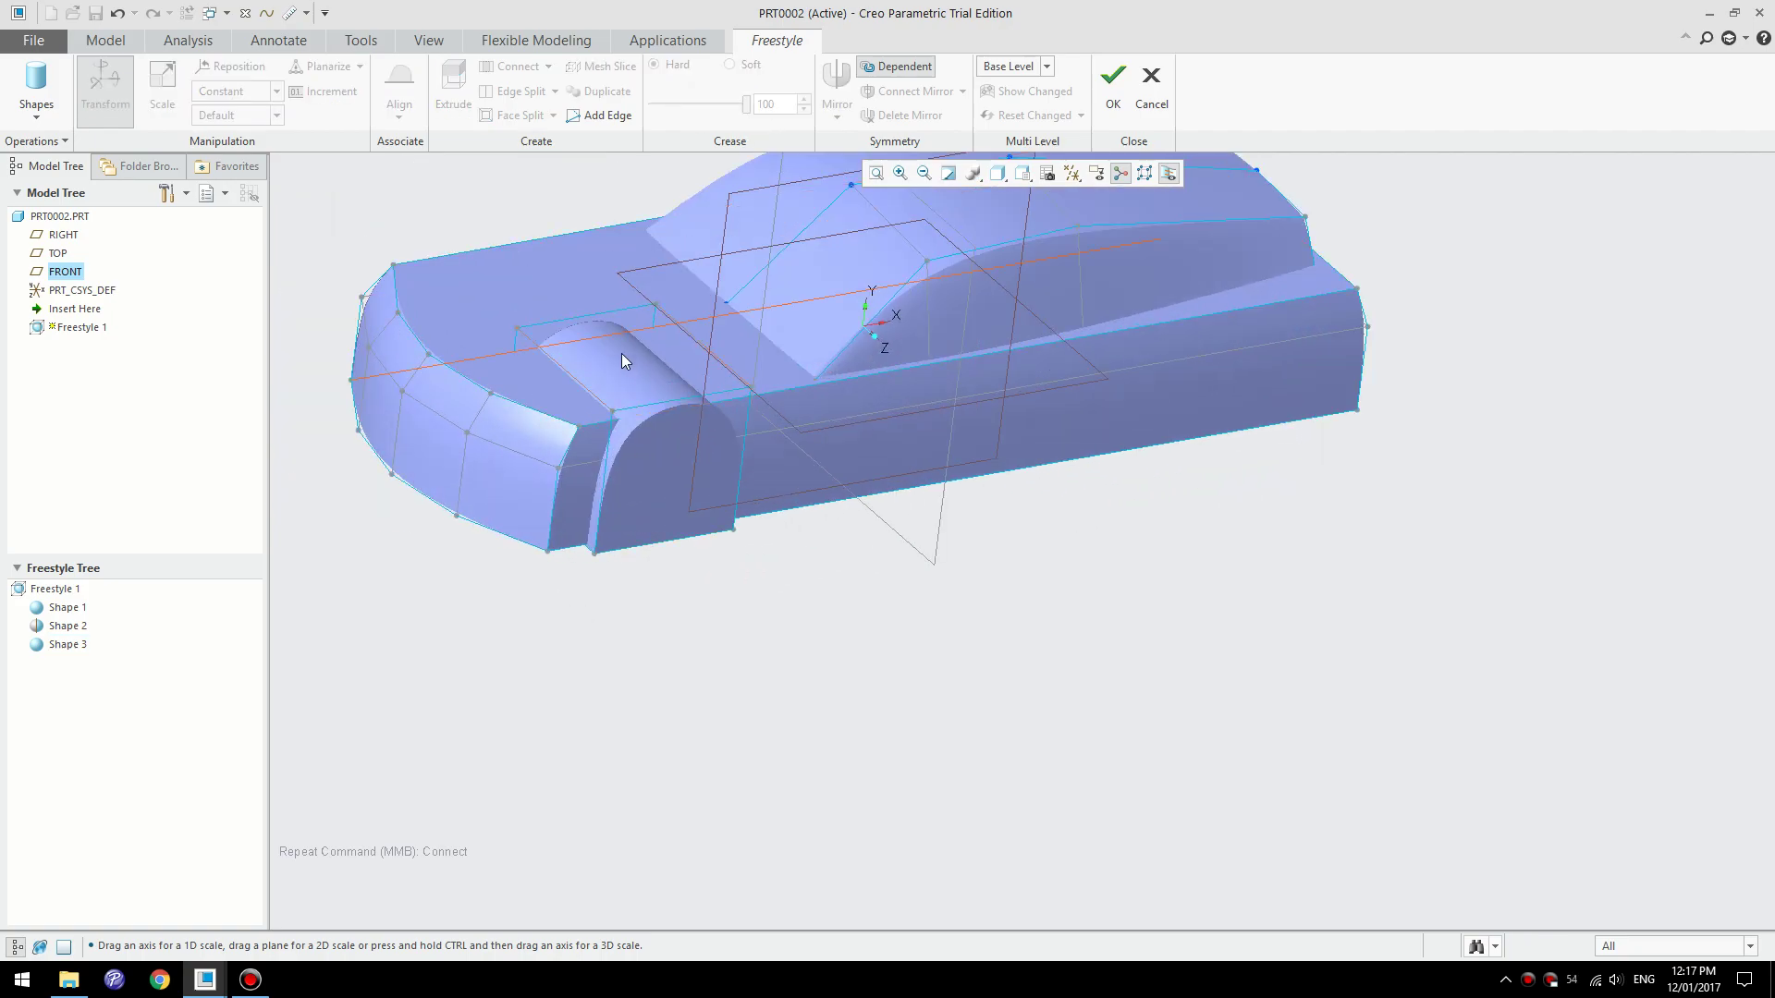
- Move the inner face of the wheel-arch cylinder along Z toward the side of the car to shorten the arch
click(592, 329)
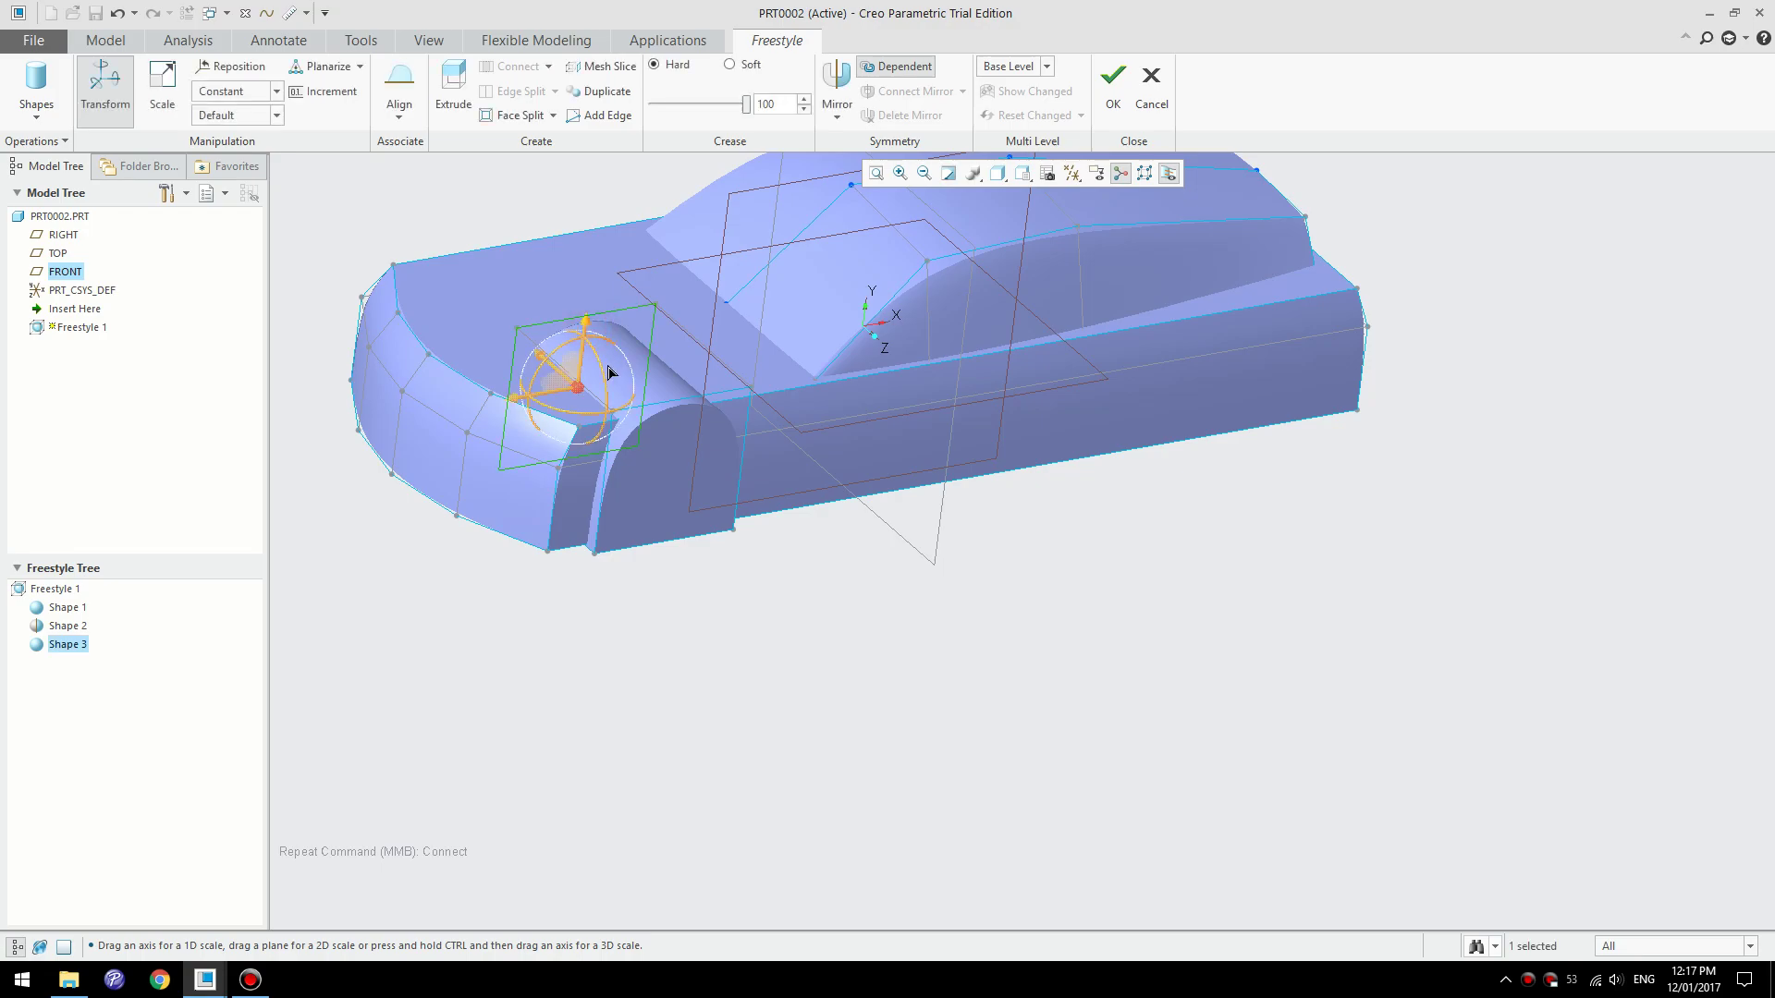
drag(543, 367, 599, 411)
click(708, 574)
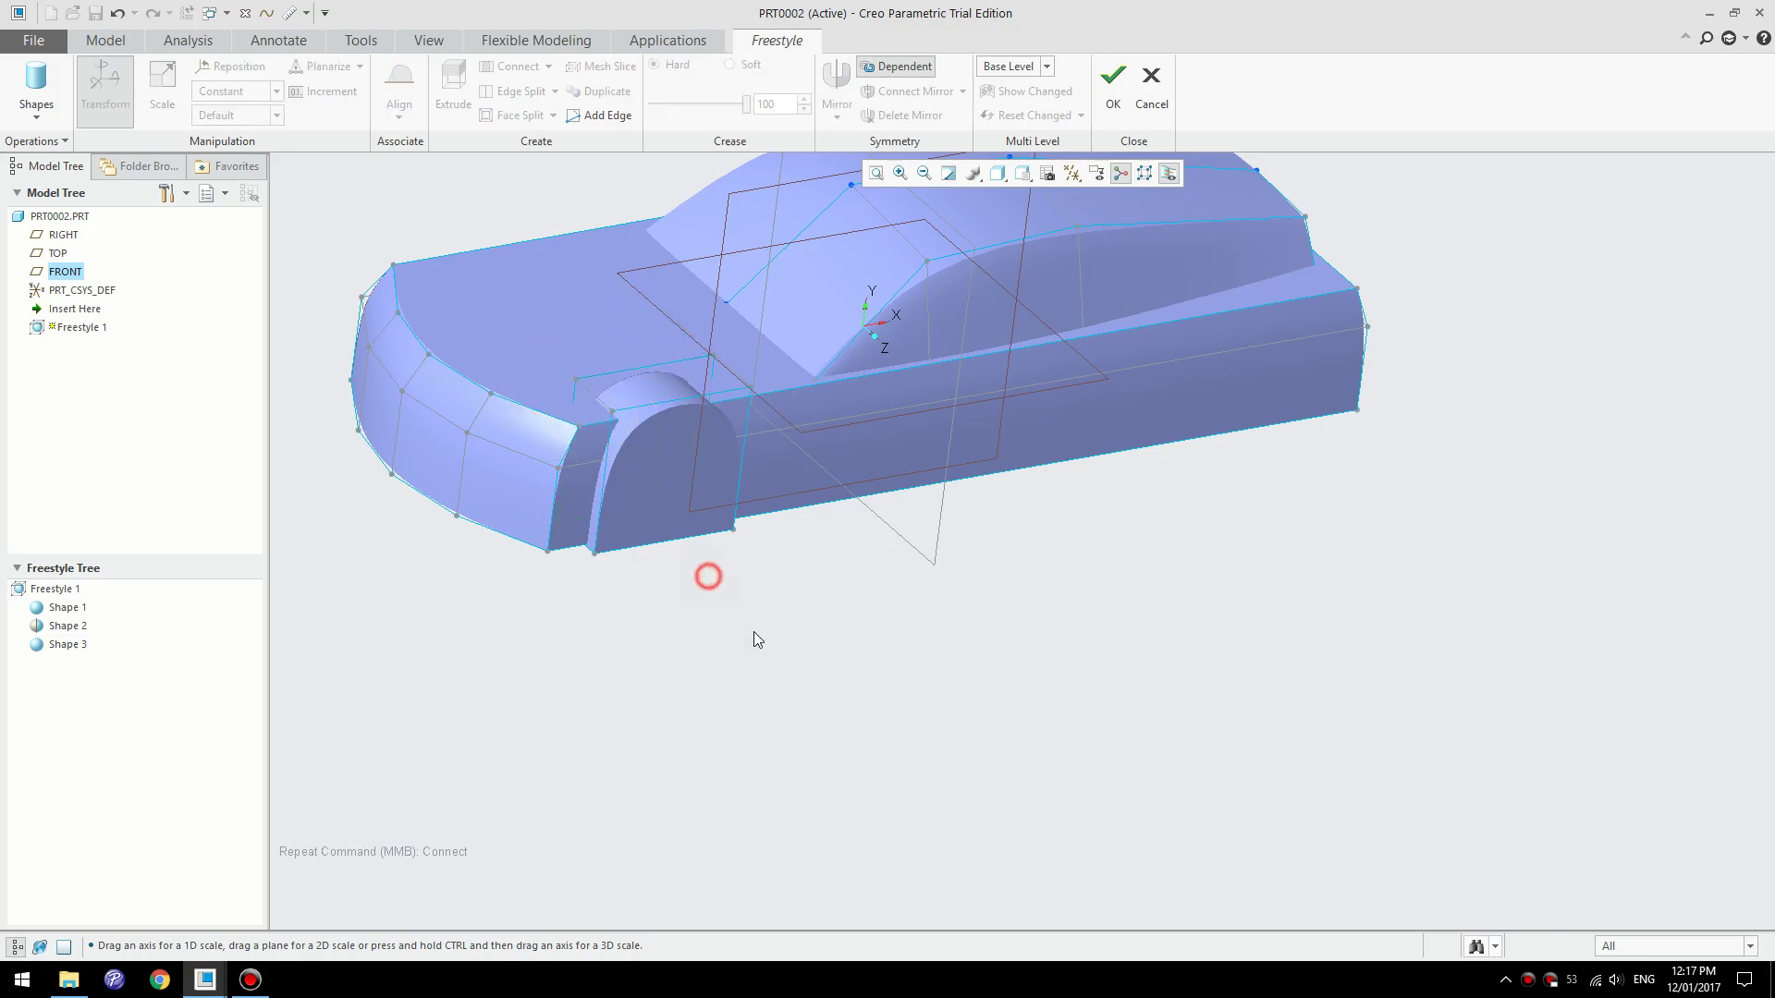
- Scale the whole wheel-arch cylinder slightly along Y
middle_drag(777, 646, 852, 605)
click(85, 647)
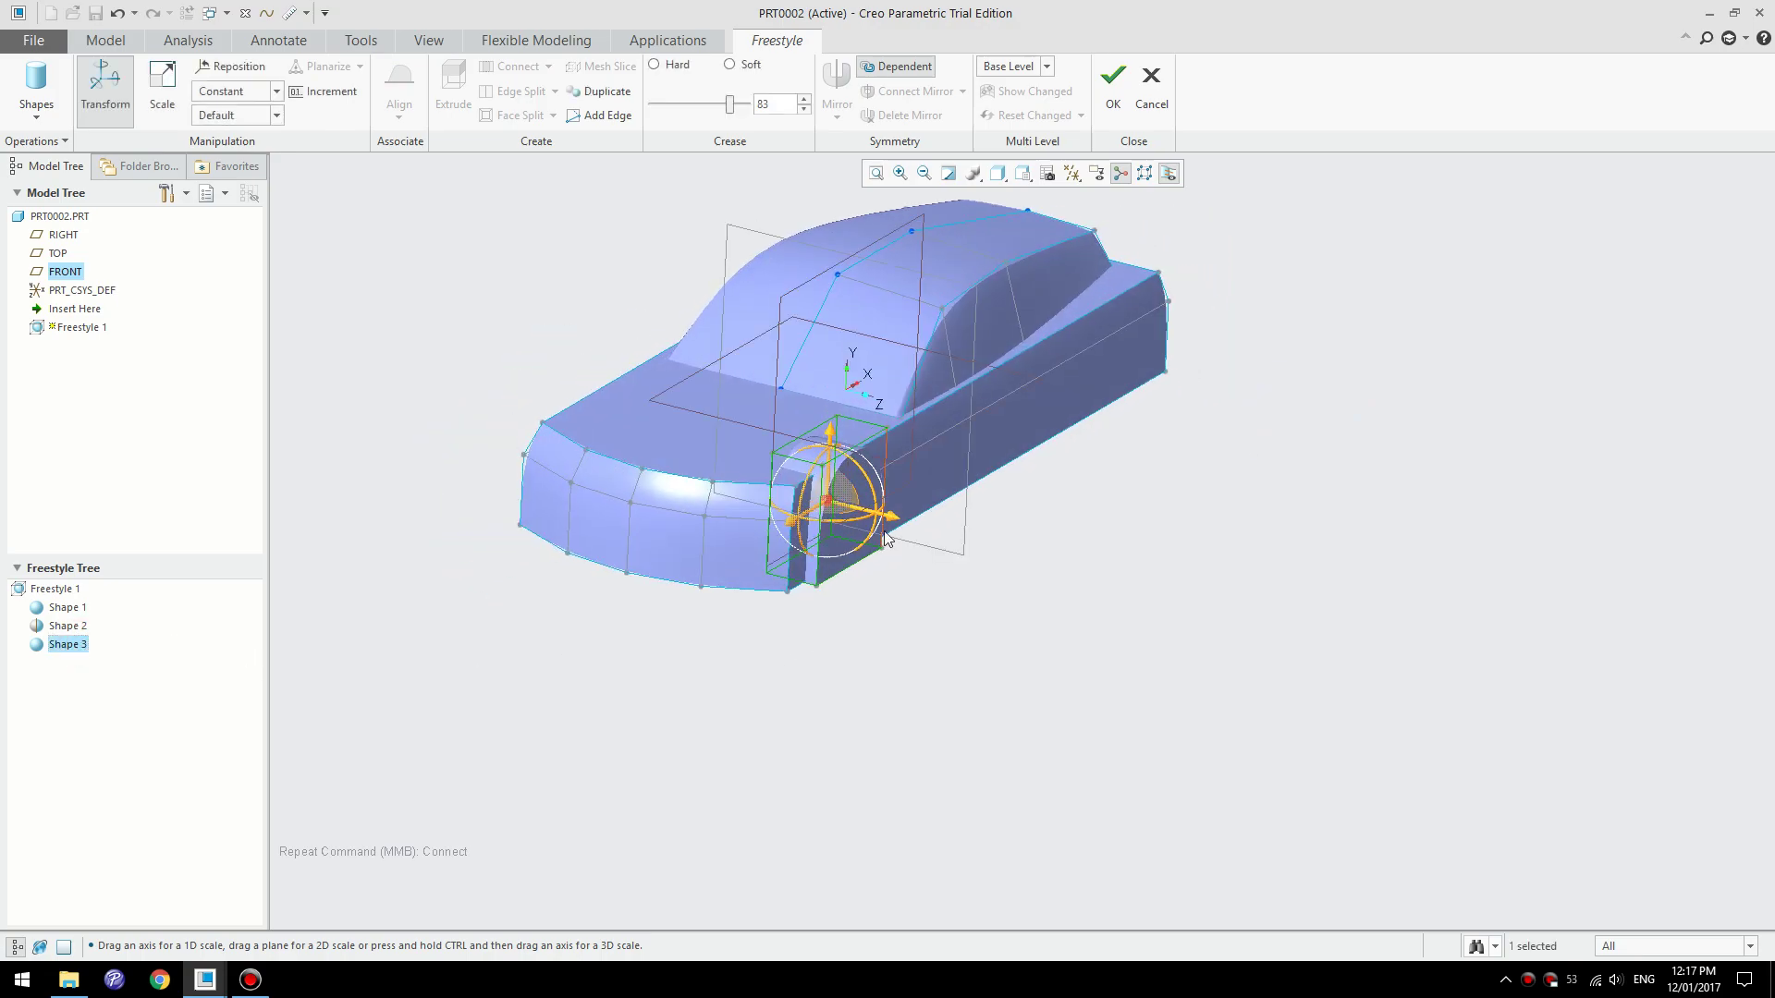
scroll(856, 589, up, 3)
right_click(931, 619)
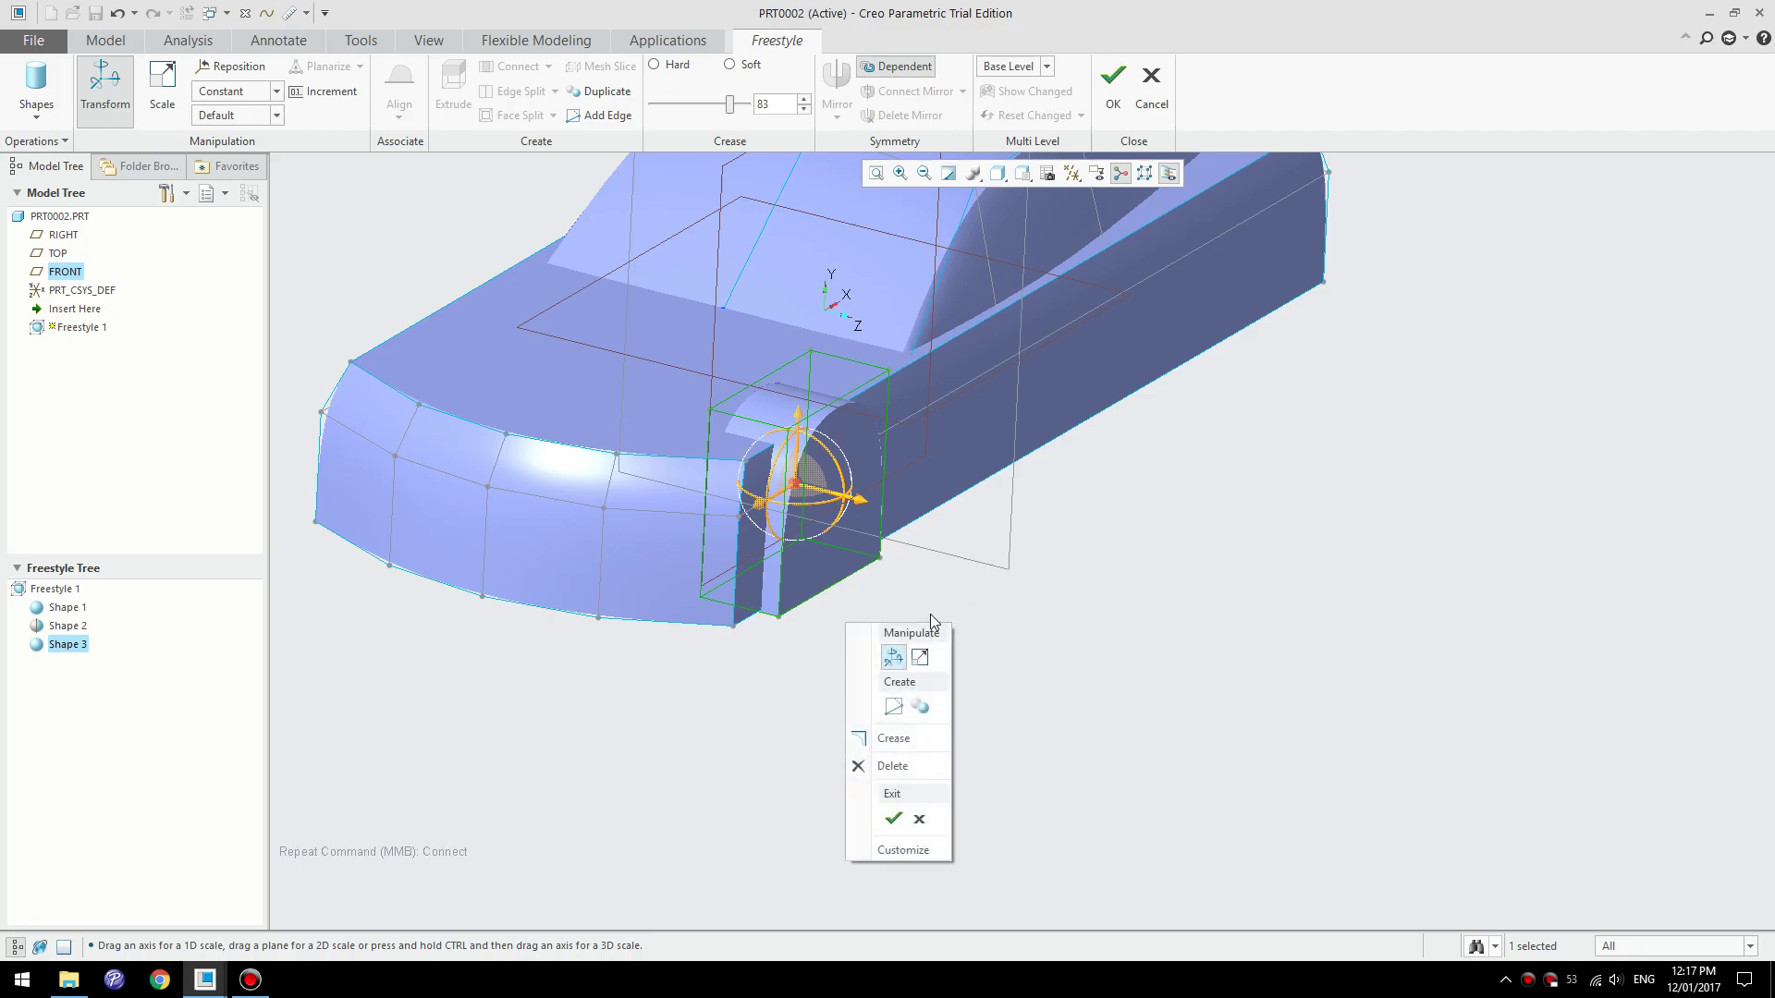
click(913, 660)
middle_drag(893, 602, 828, 568)
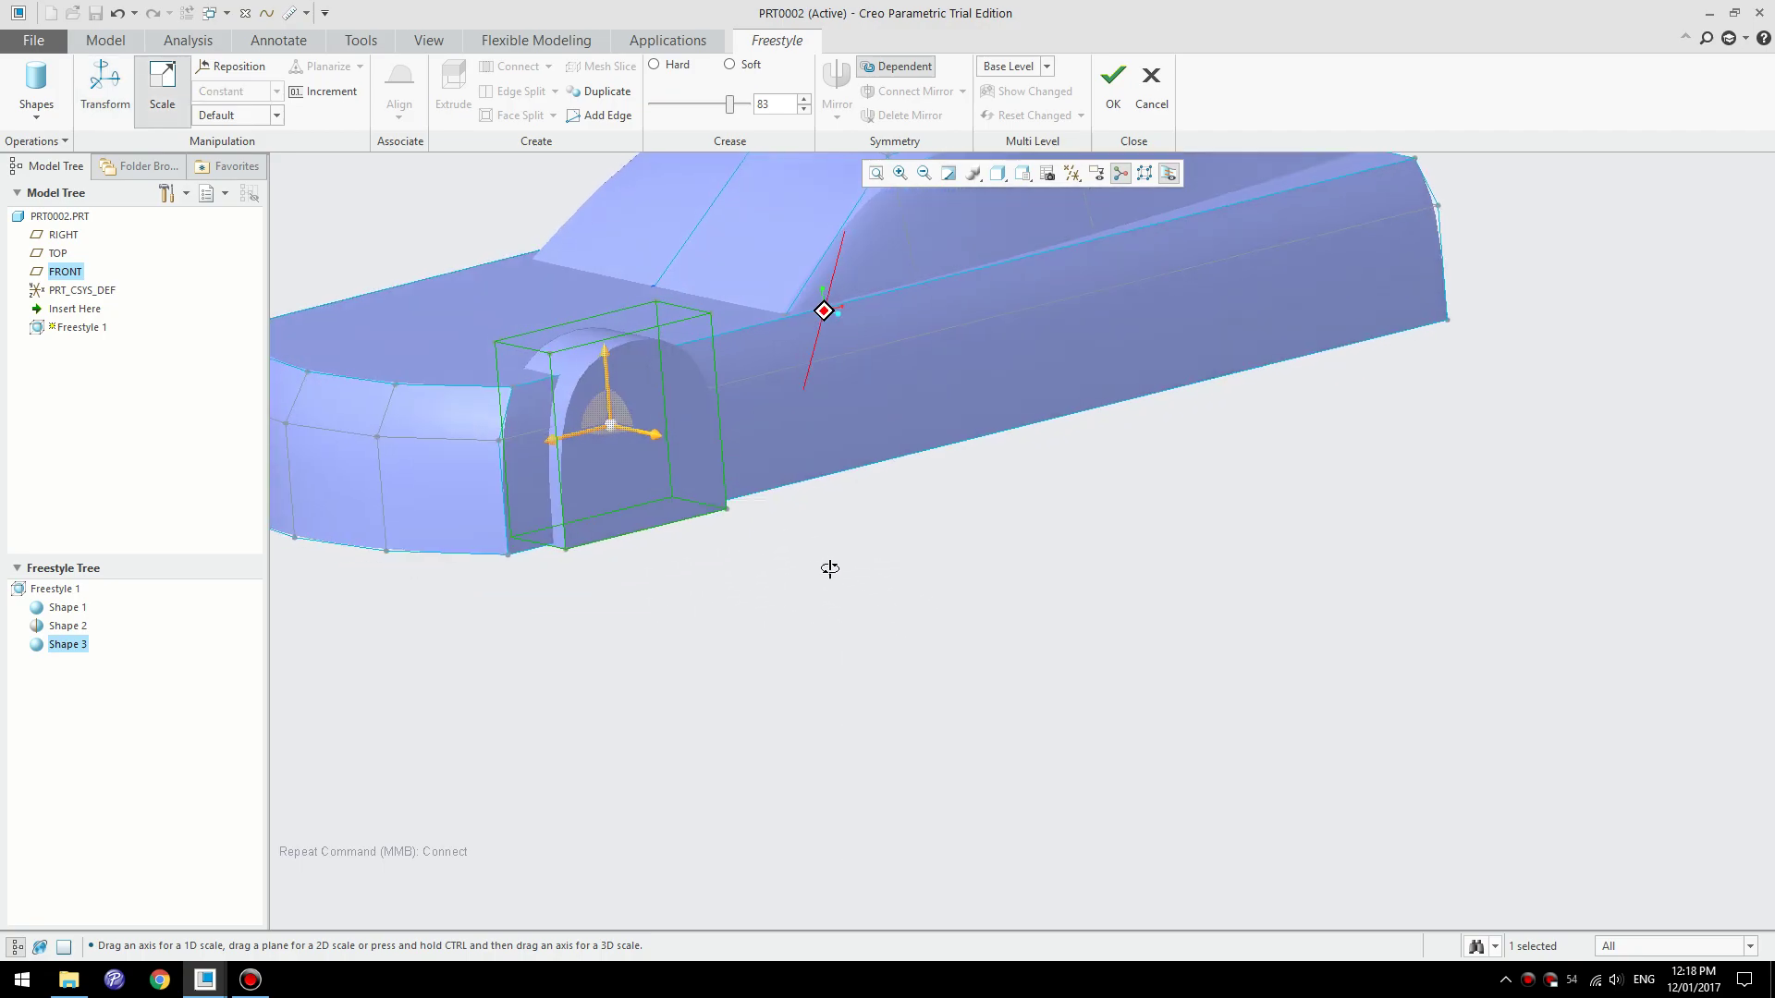
scroll(804, 579, down, 2)
drag(680, 418, 683, 427)
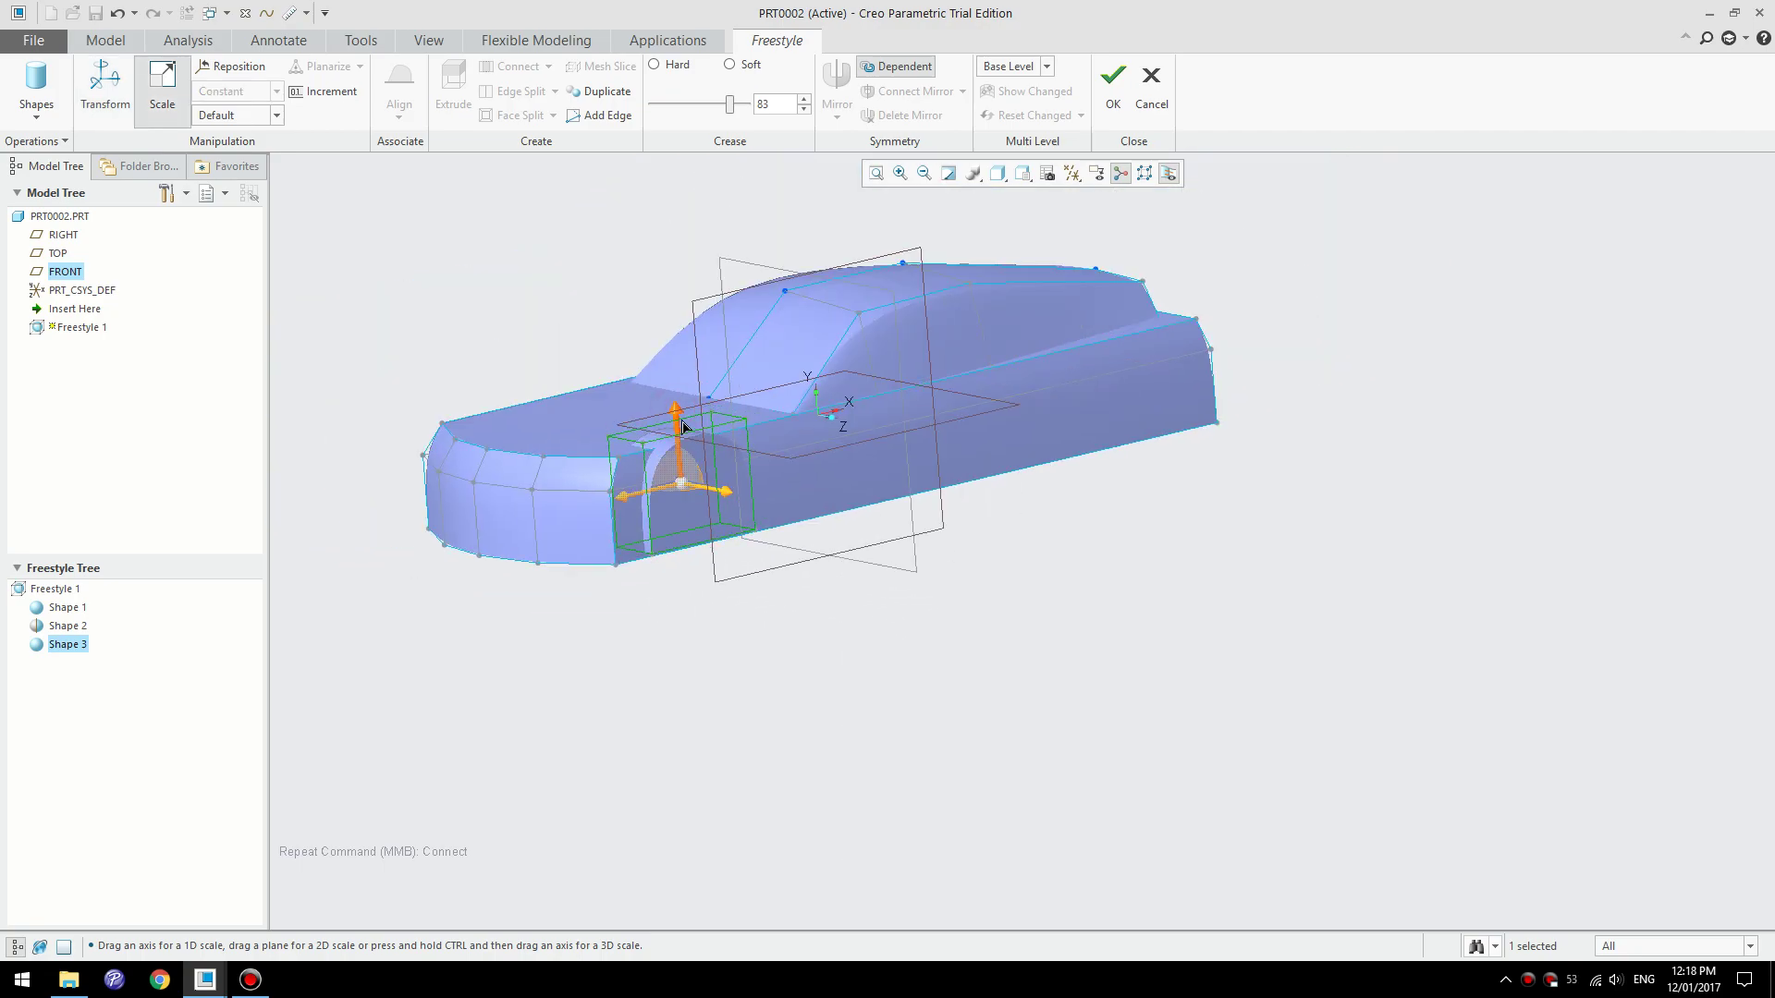
mouse_move(749, 554)
middle_down()
mouse_move(740, 515)
mouse_move(723, 543)
middle_up()
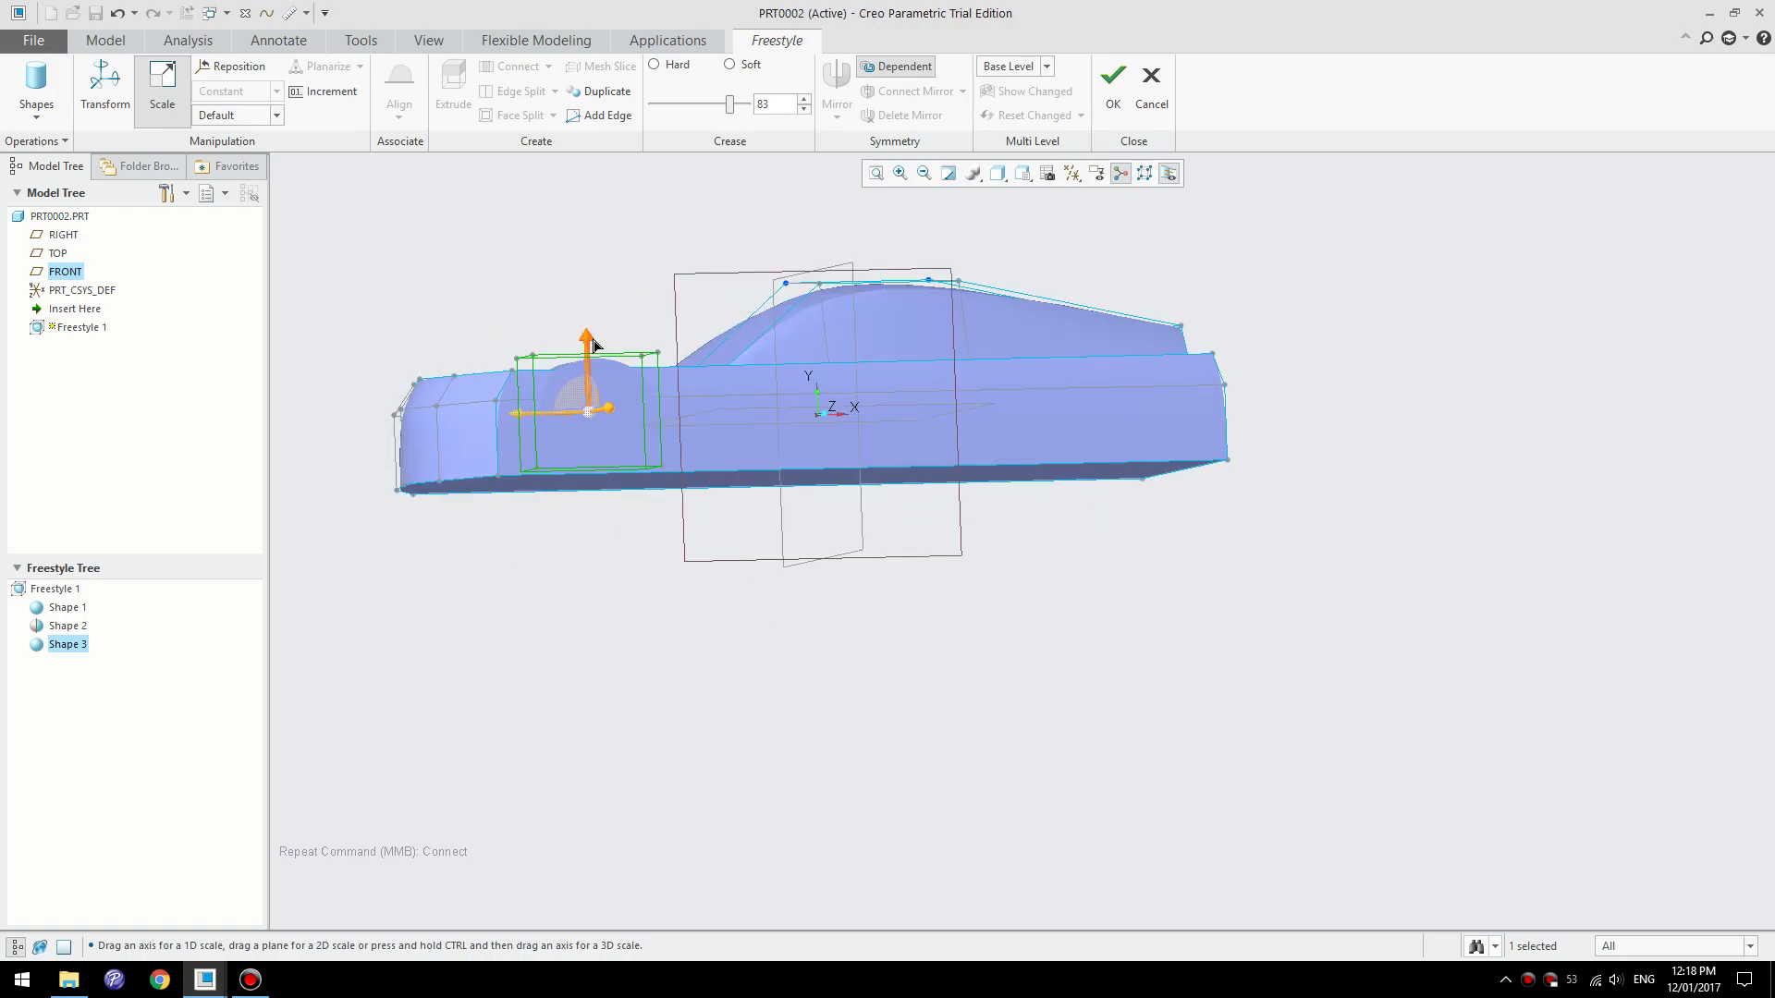
- Move the wheel-arch cylinder slightly down along Y toward the bottom edge of the lower body
right_click(610, 277)
click(551, 307)
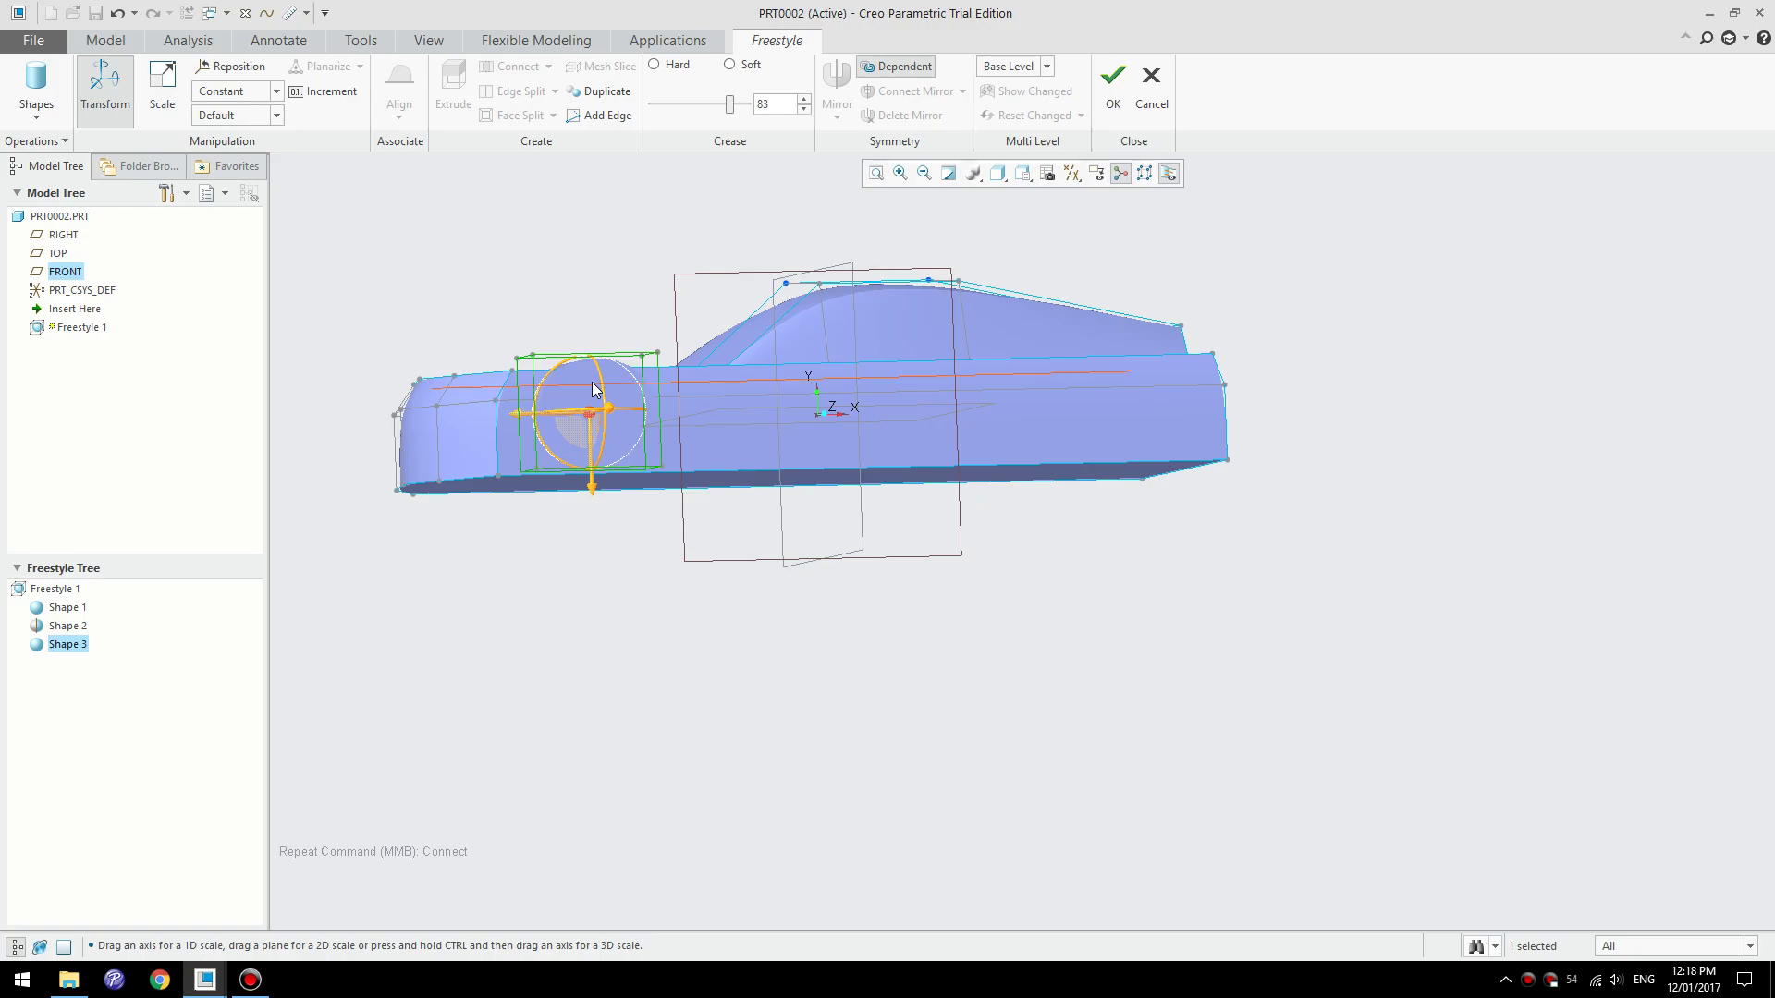
drag(593, 500, 599, 507)
middle_drag(599, 506, 813, 635)
scroll(814, 635, up, 5)
- Scale the outer face of the wheel-arch cylinder down in the XY plane so the arch tapers outward
click(841, 618)
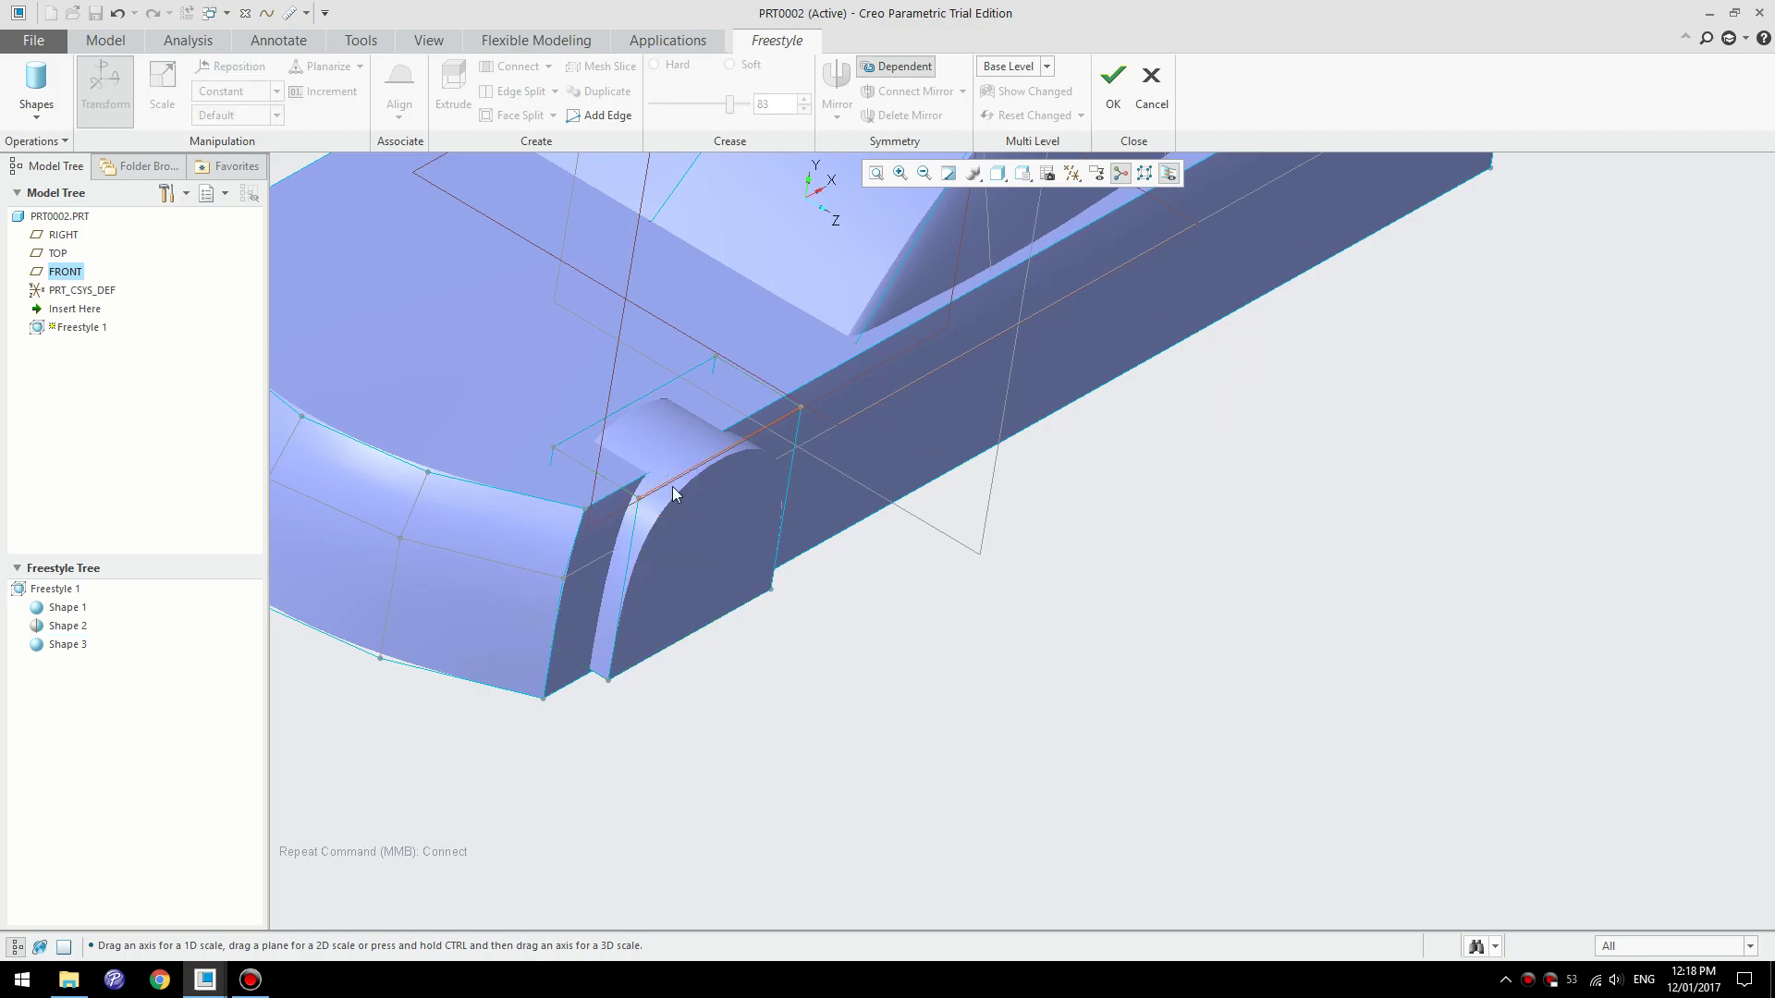
click(739, 515)
right_click(830, 636)
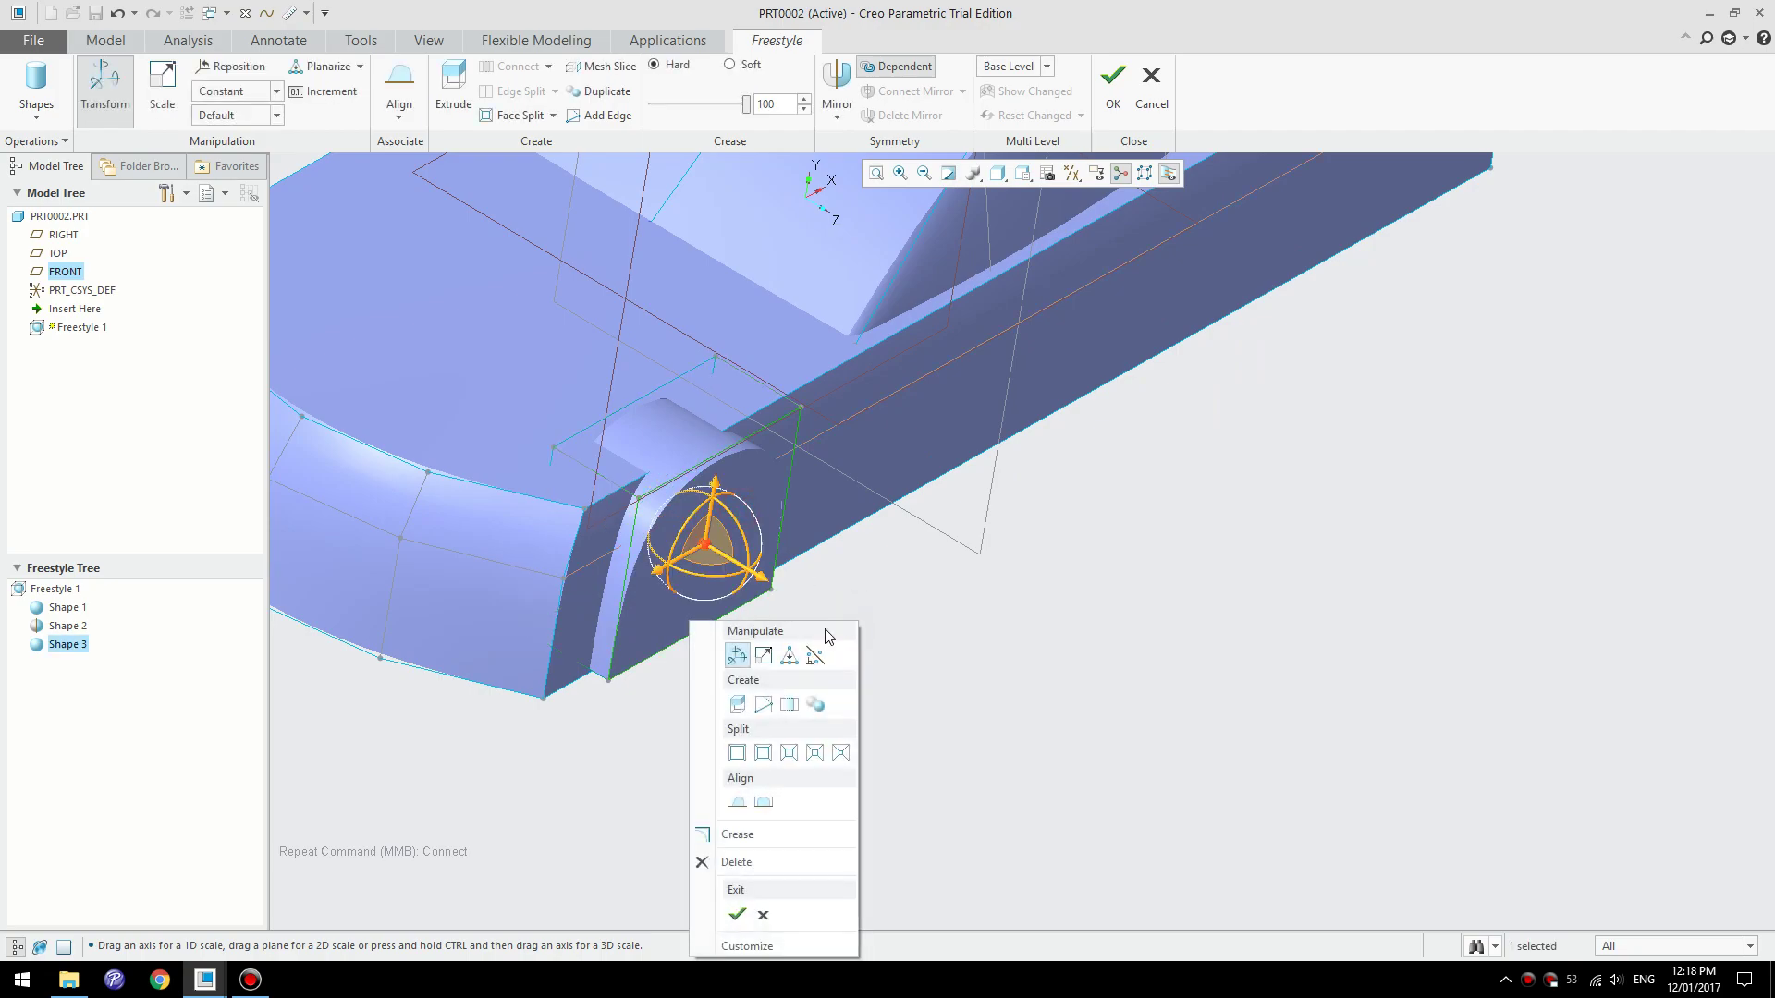
click(764, 656)
drag(698, 543, 693, 518)
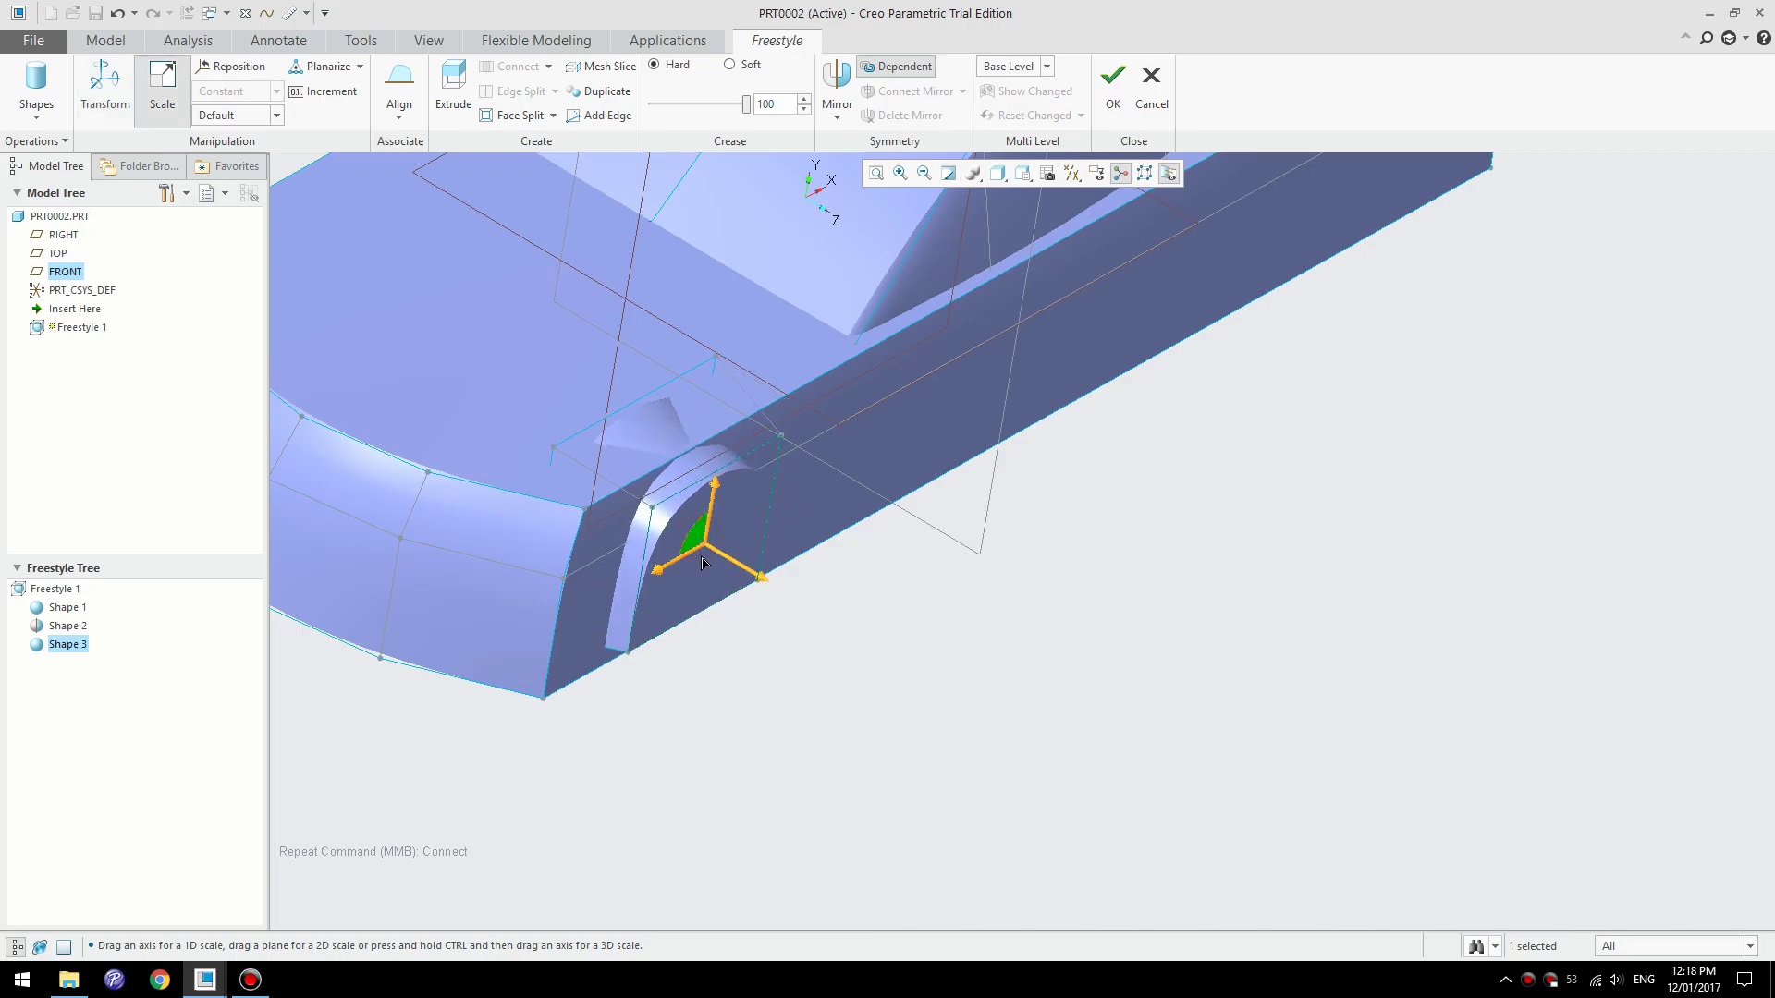
click(781, 640)
- Scale the arch's outer face up slightly in the XY plane and lower it along Y to the body's bottom edge
scroll(824, 694, up, 4)
middle_drag(829, 690, 788, 594)
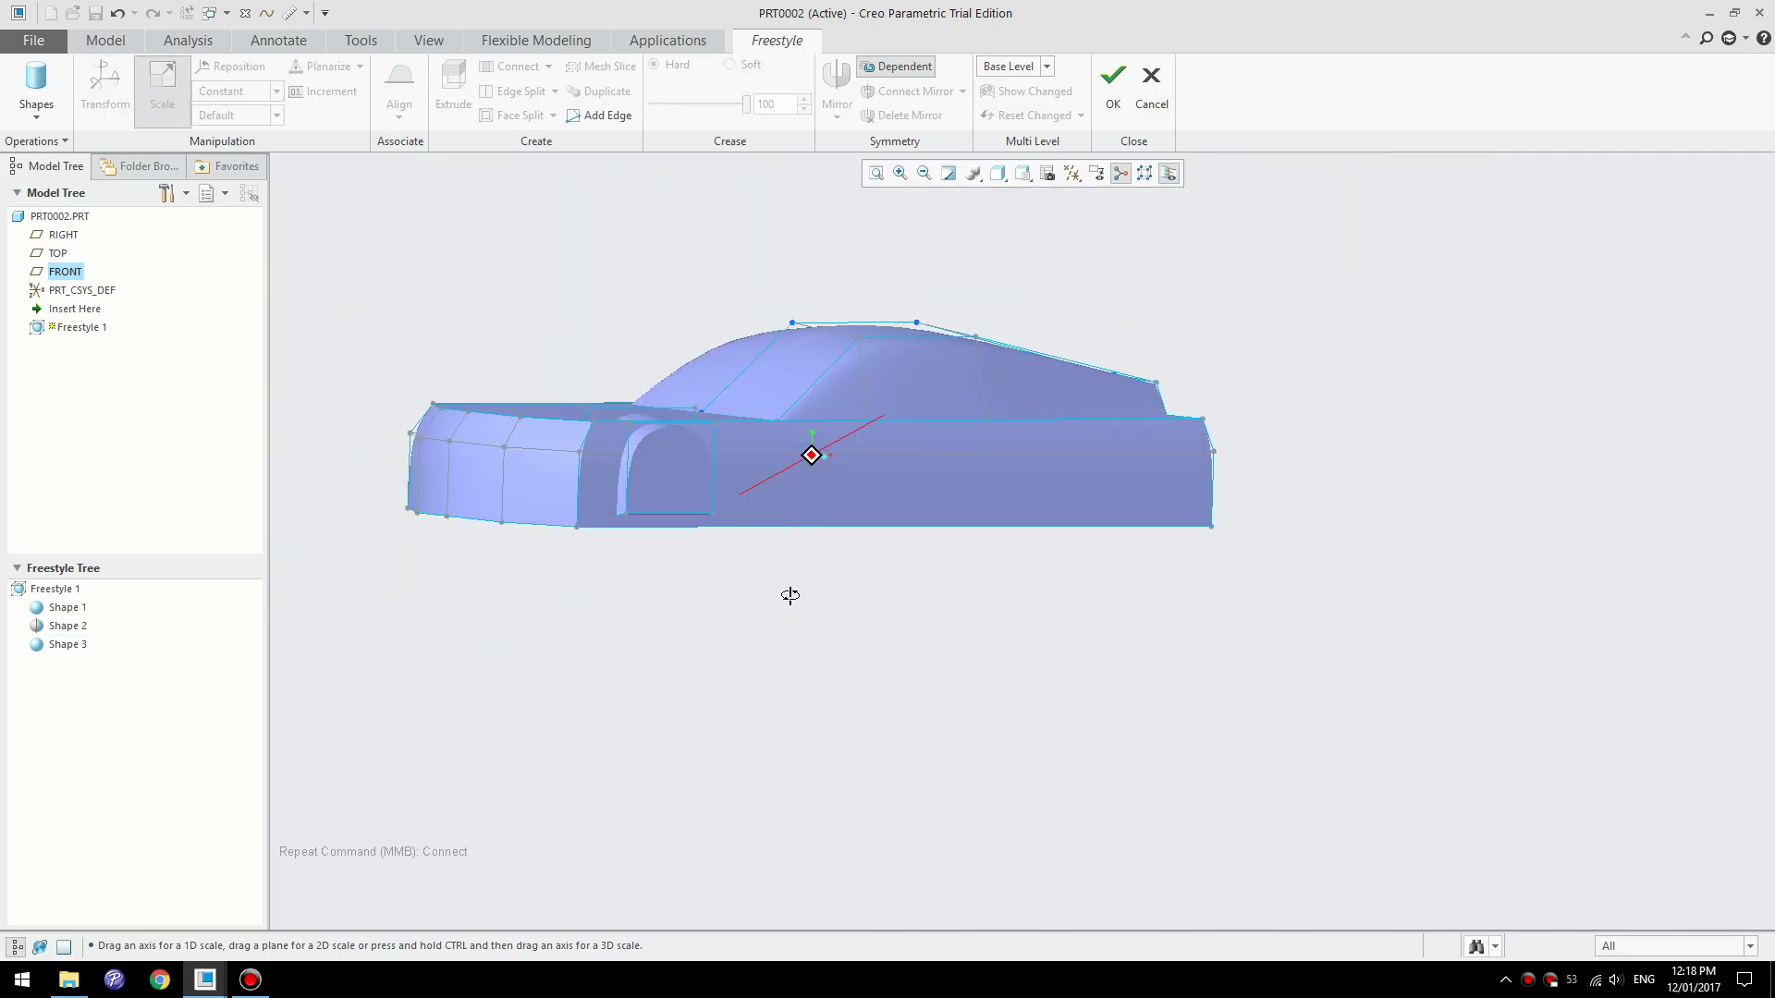
click(659, 482)
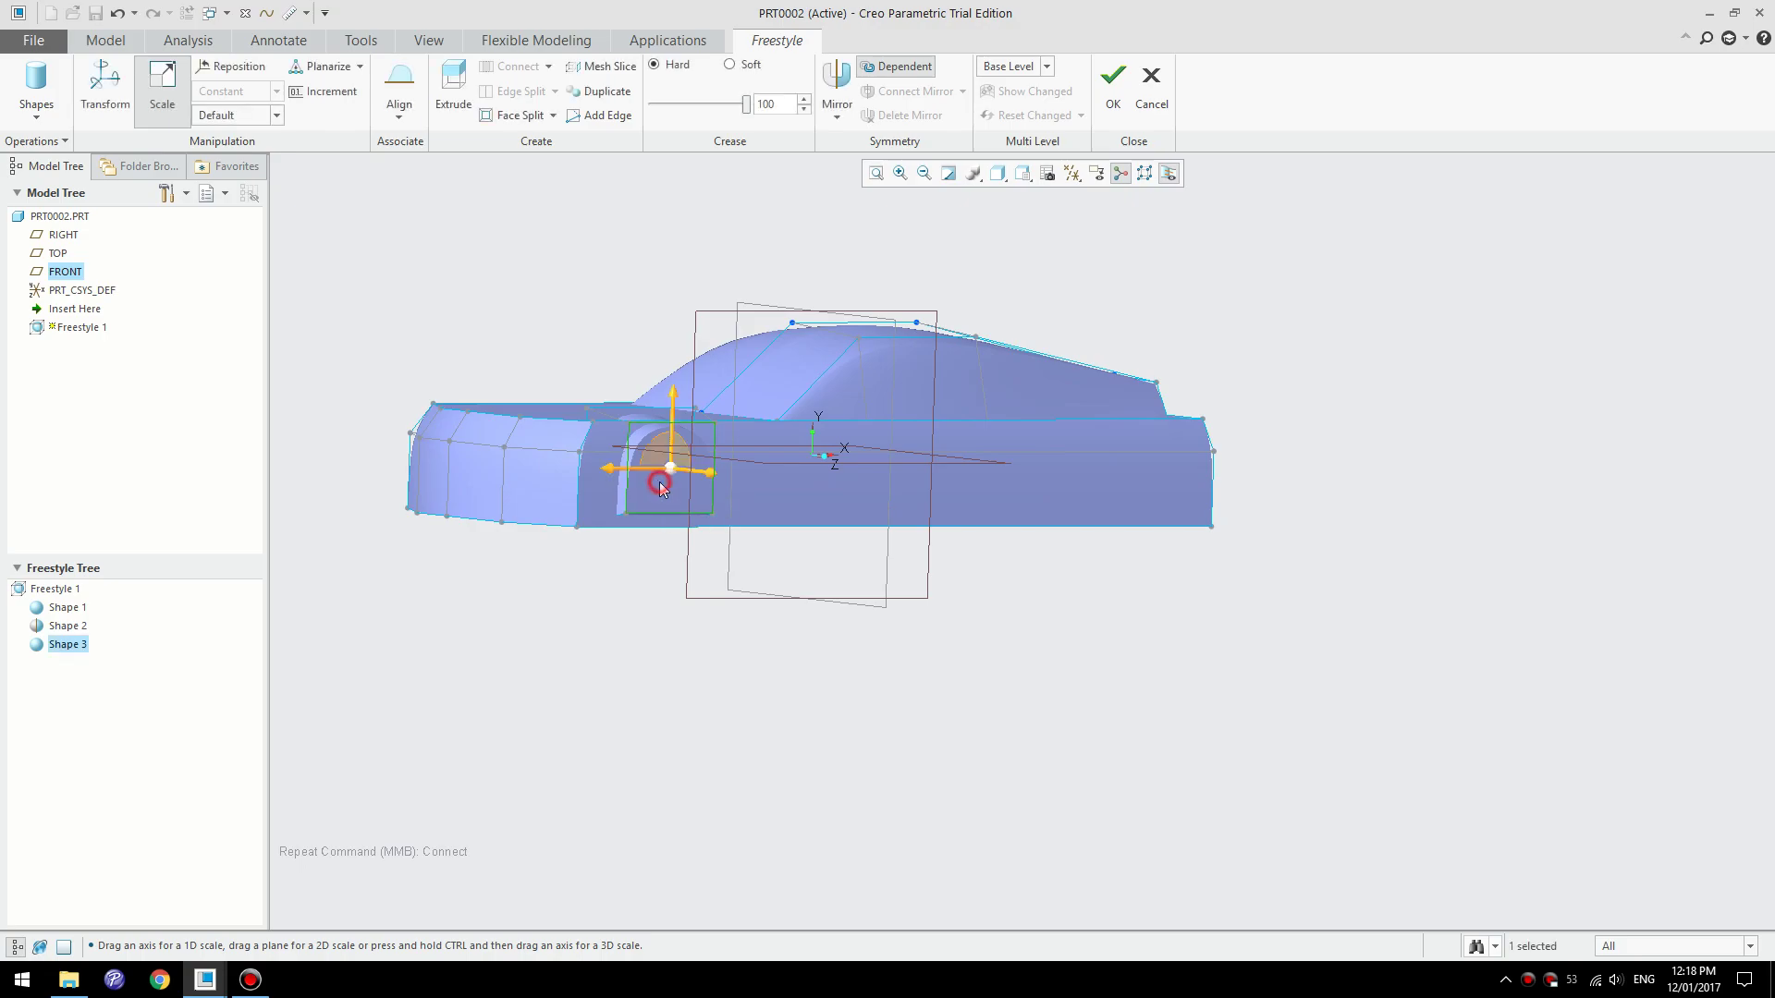
drag(662, 442, 659, 431)
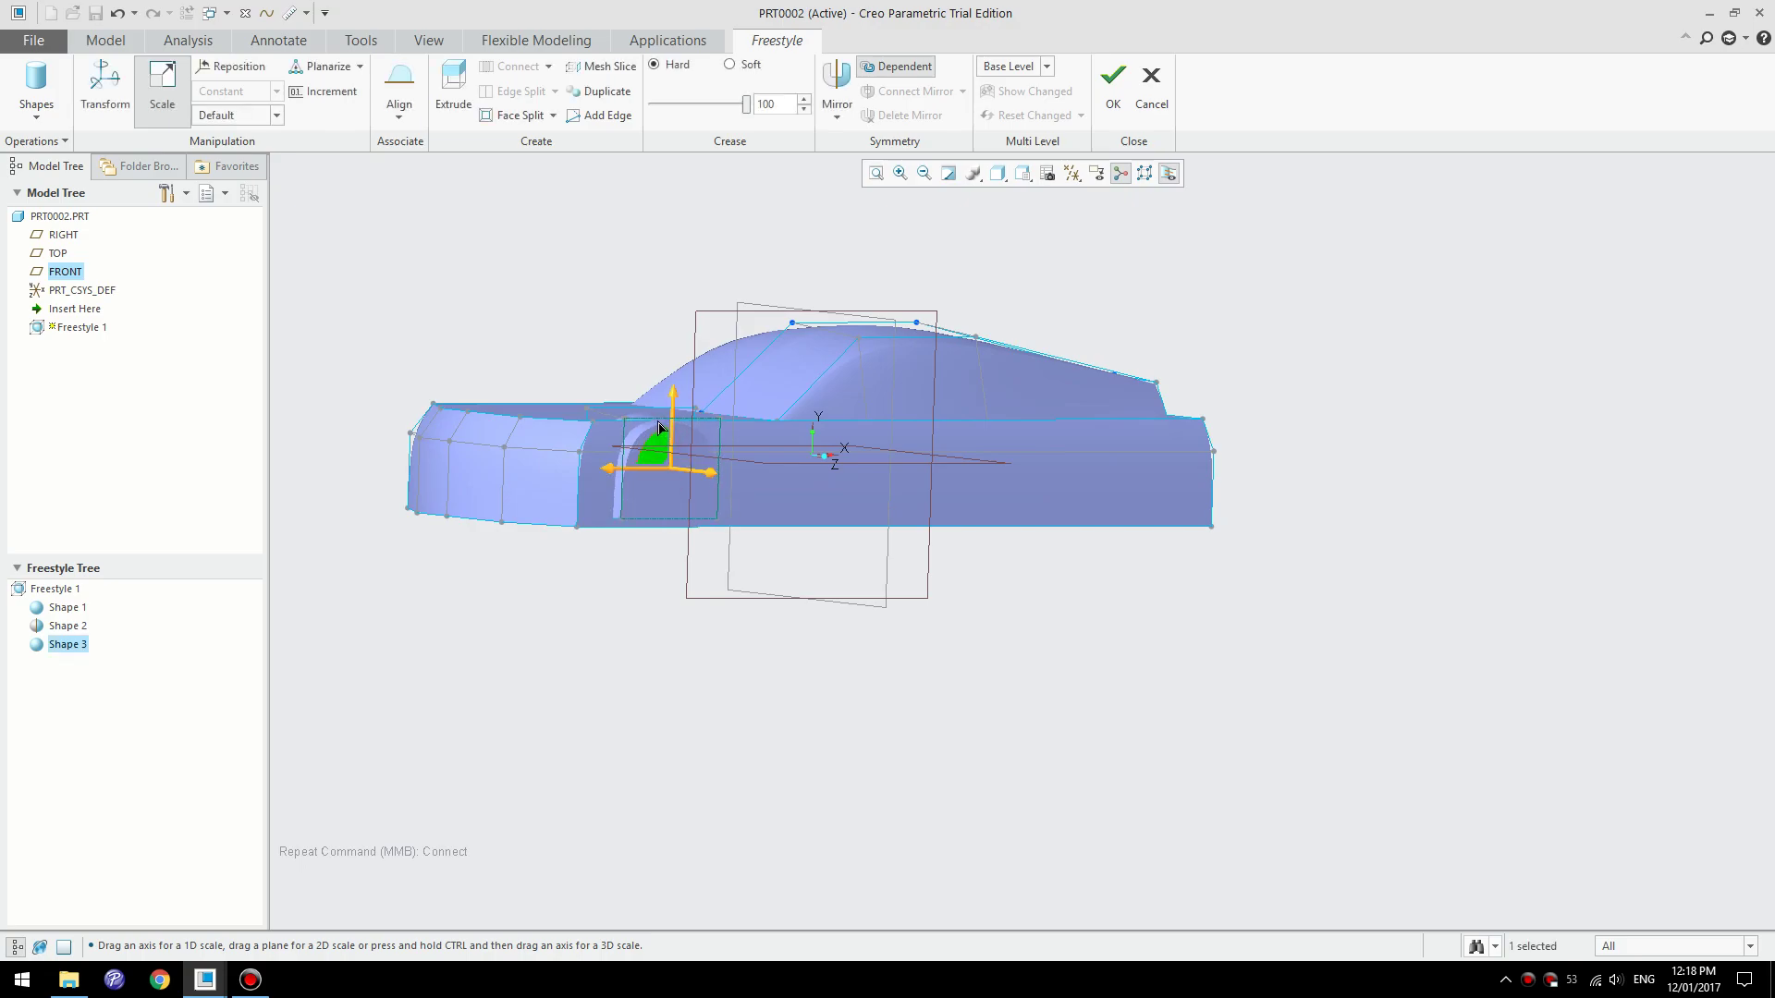
right_click(713, 594)
click(614, 629)
drag(674, 400, 678, 407)
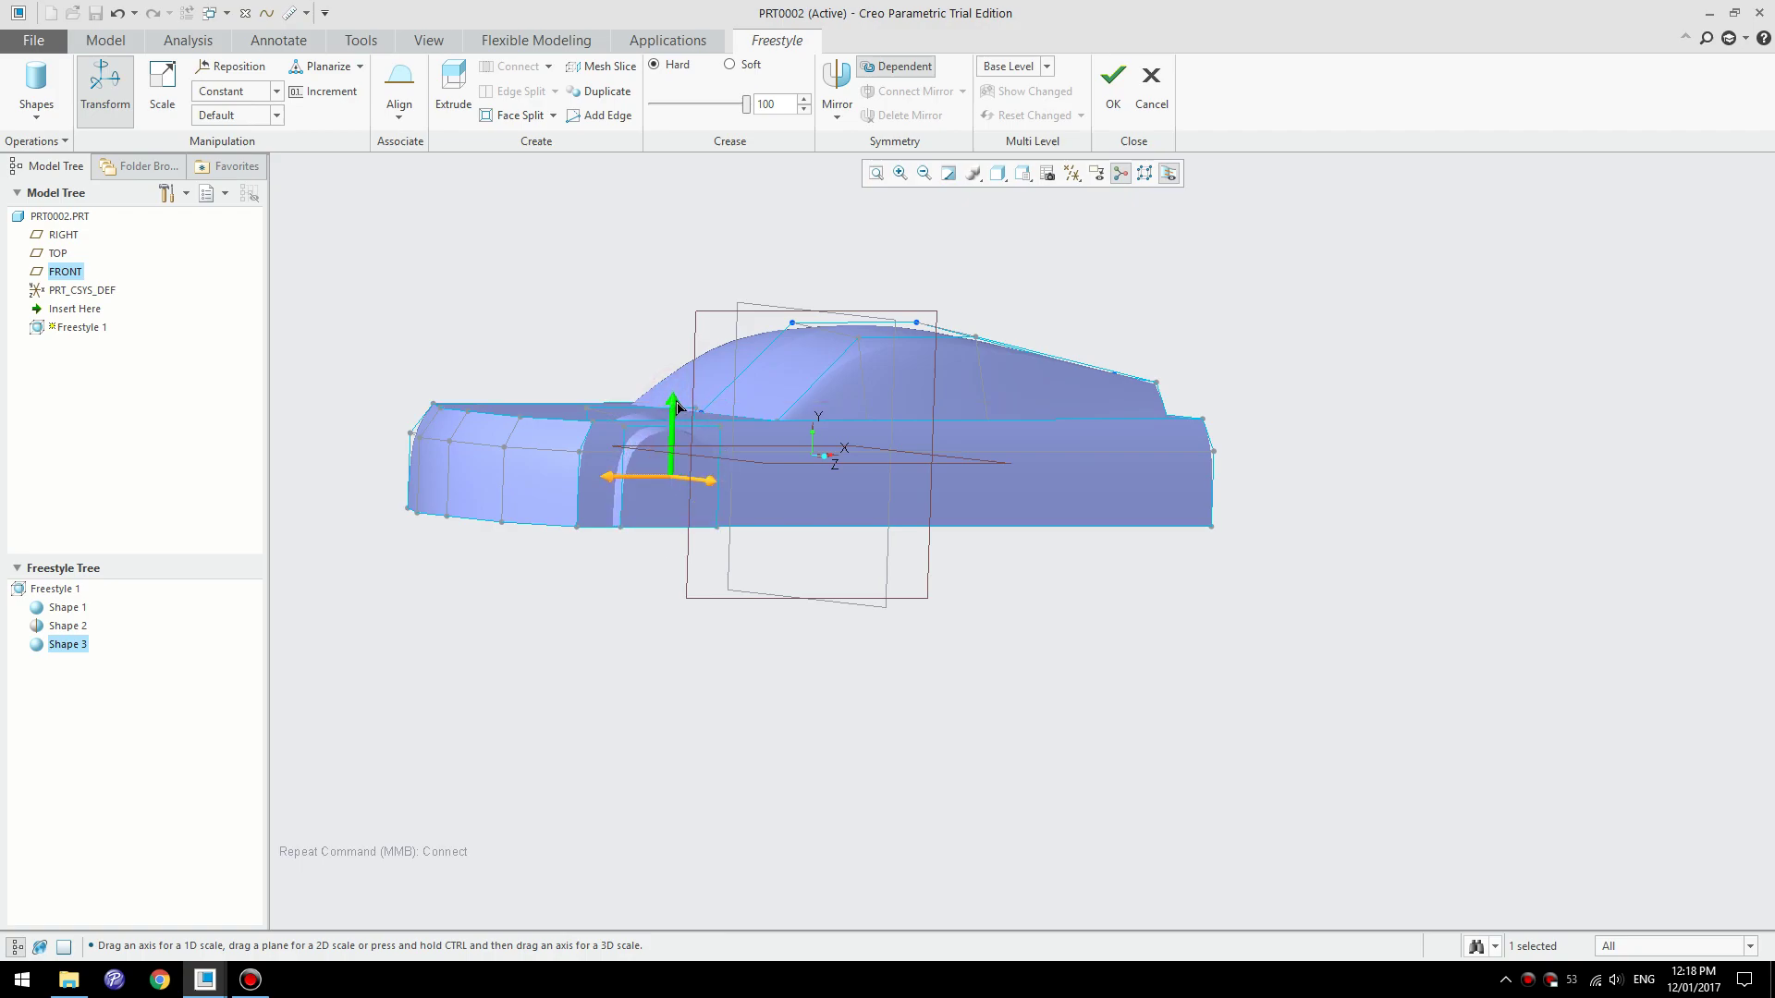
- Move the whole front wheel arch outward along Z so it protrudes further from the car's side
middle_drag(690, 622, 591, 725)
click(69, 626)
click(67, 644)
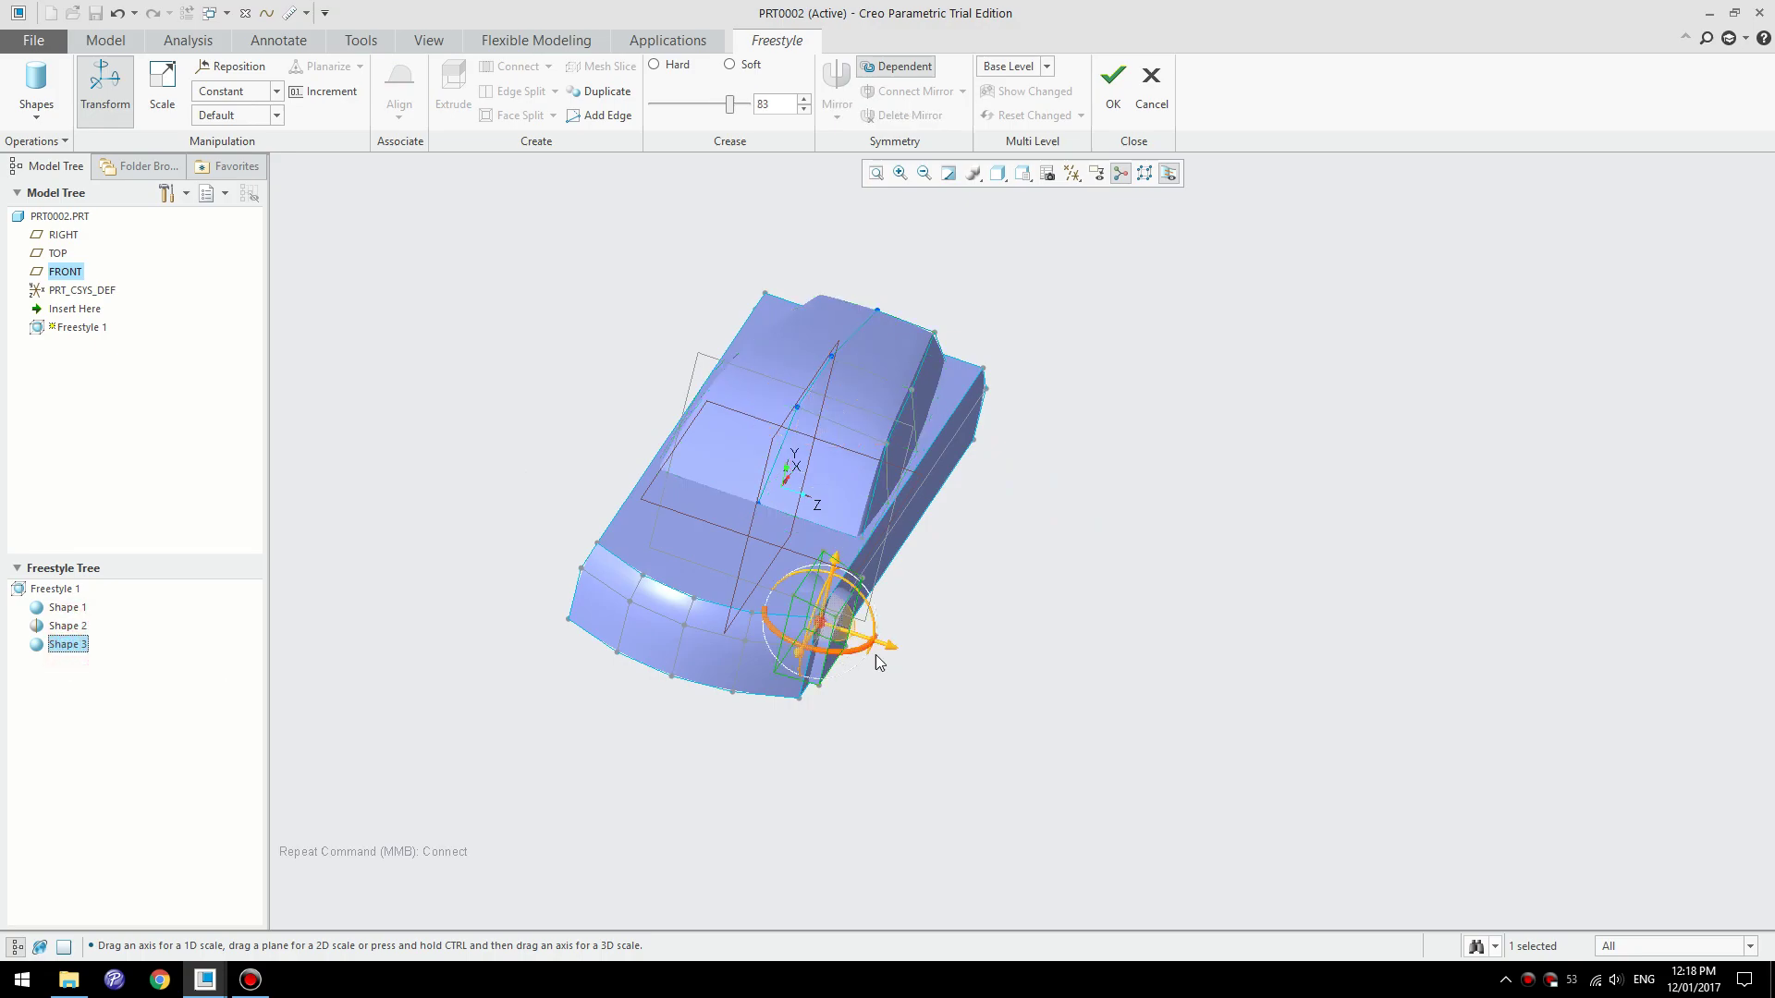
drag(894, 647, 899, 690)
middle_drag(895, 689, 851, 680)
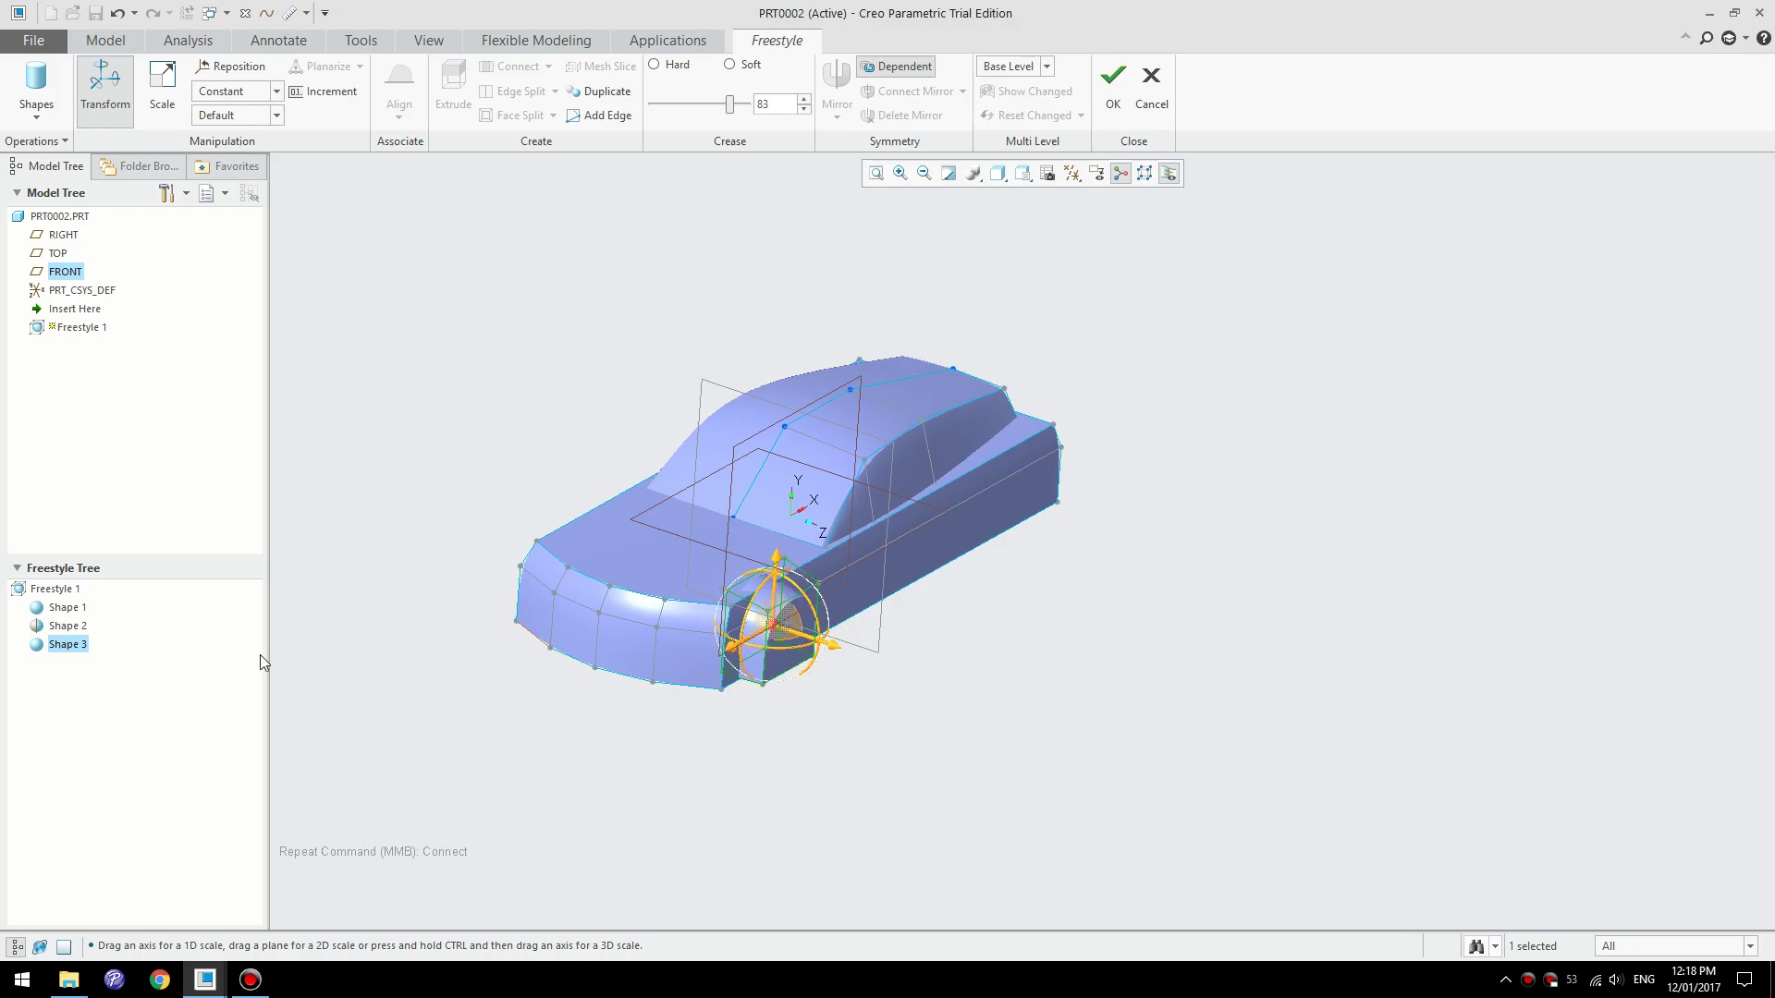
- Duplicate the front wheel arch, move the copy along X to the rear of the car and adjust it slightly along Z
right_click(68, 650)
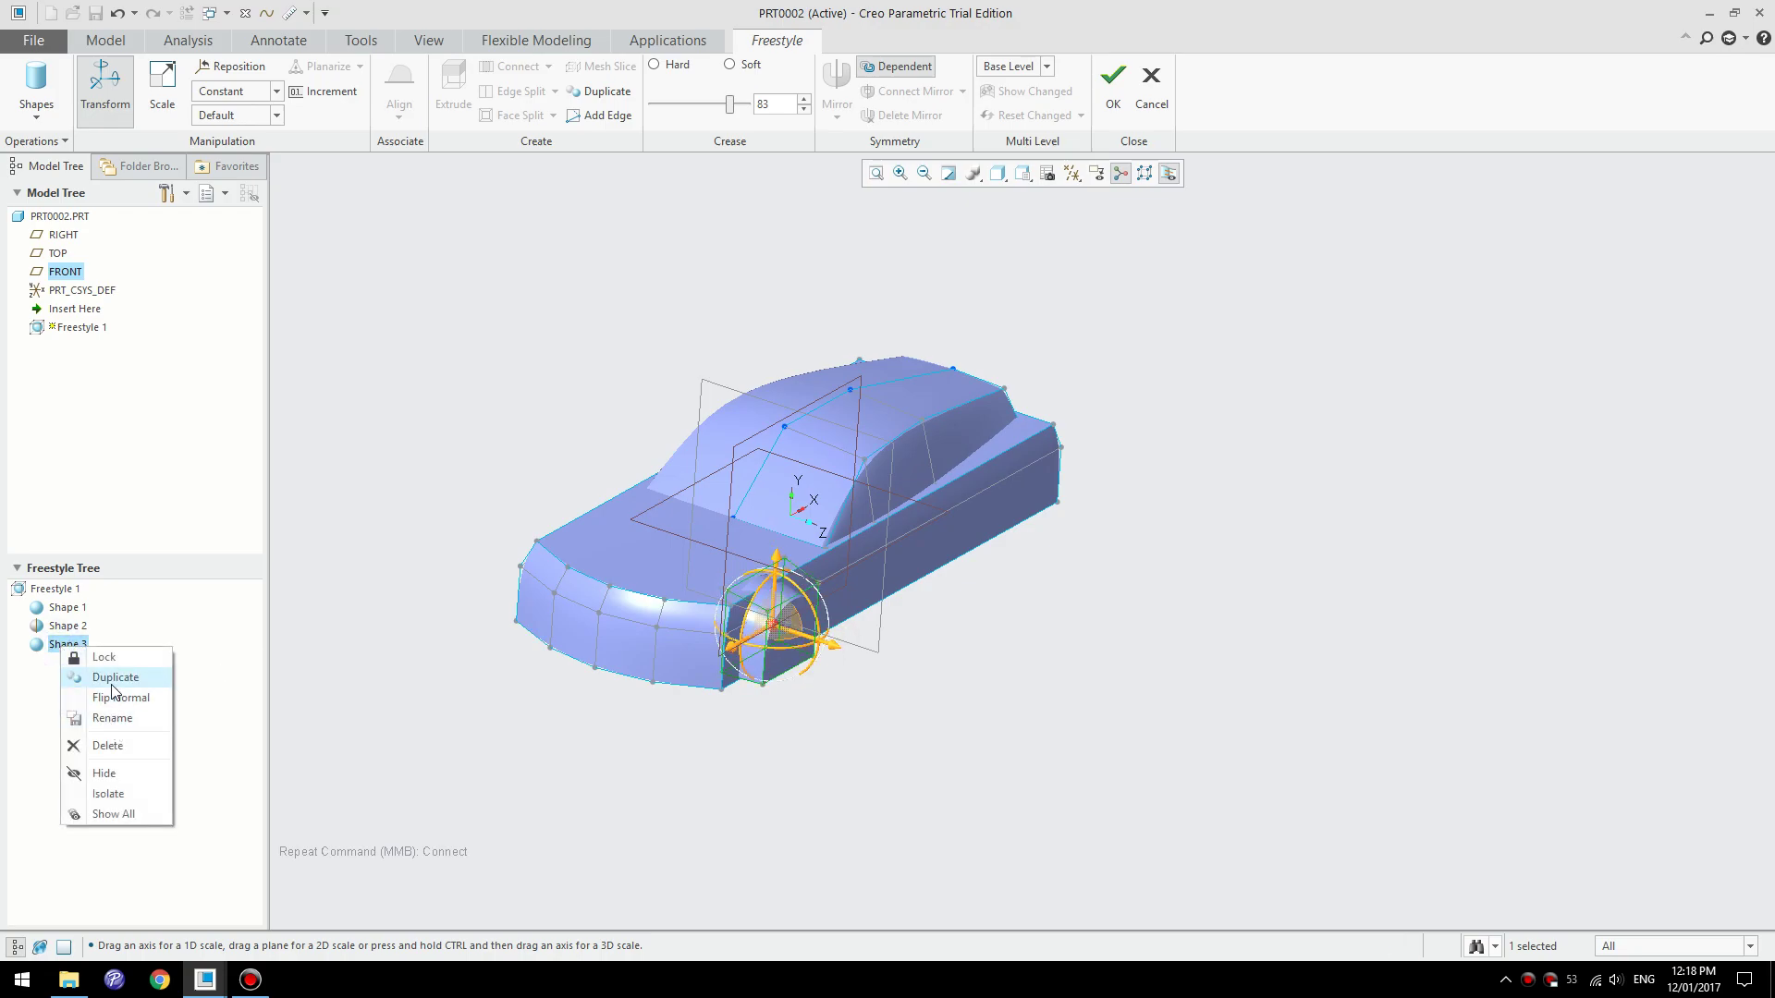
click(112, 681)
drag(730, 644, 970, 509)
middle_drag(947, 531, 914, 579)
drag(1088, 560, 1086, 555)
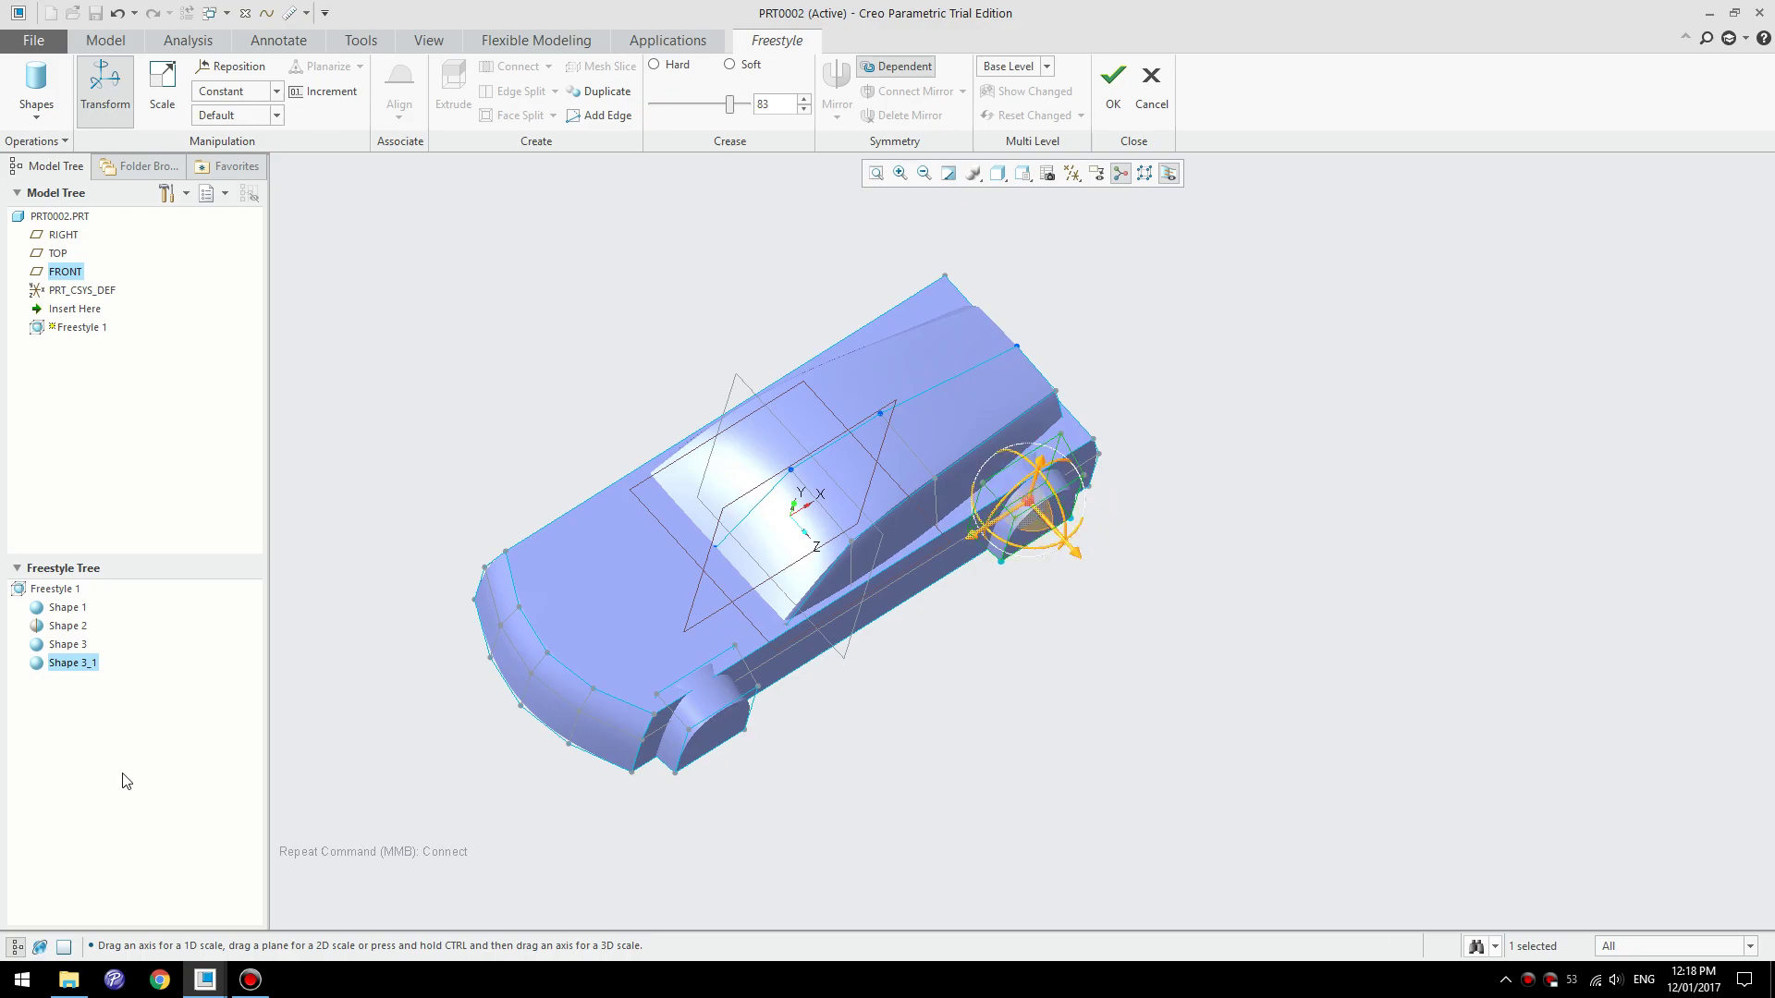
- Shift the front wheel arch slightly along Z to line it up with the rear arch
click(77, 647)
drag(762, 757, 754, 763)
click(885, 700)
- Move the mid-height side edge of the lower body slightly outward along Z to bulge the car's side
middle_drag(886, 700, 962, 502)
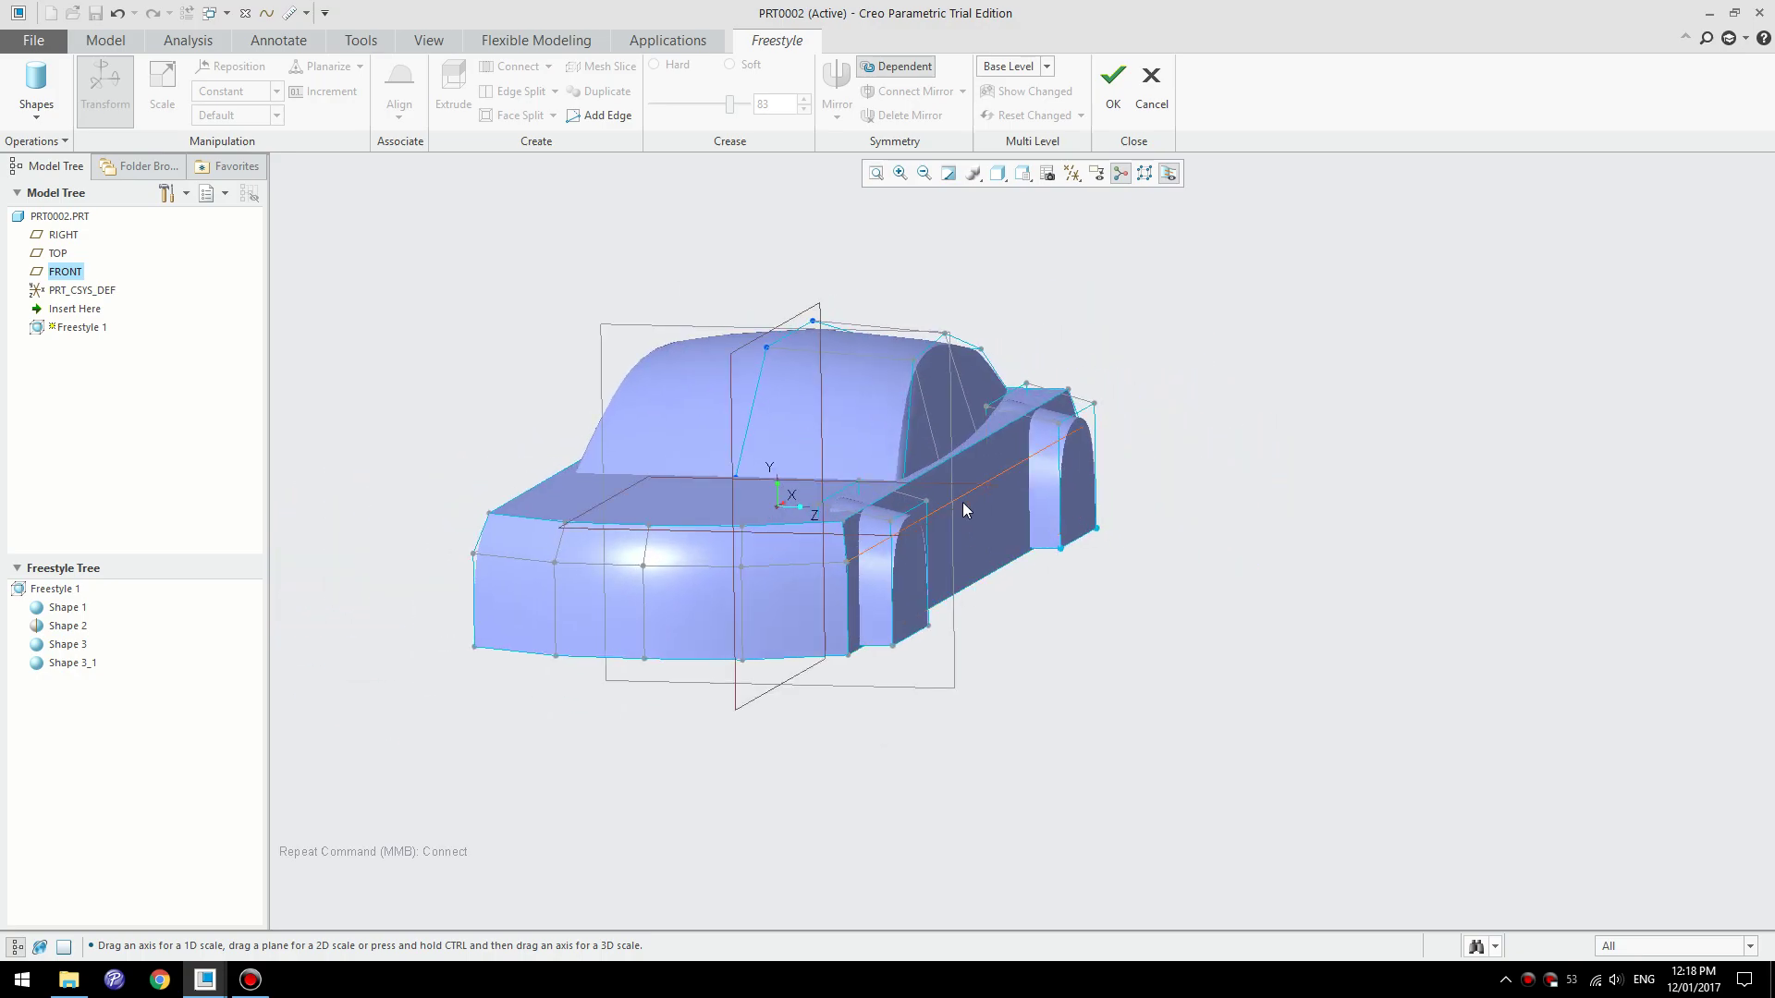
click(961, 499)
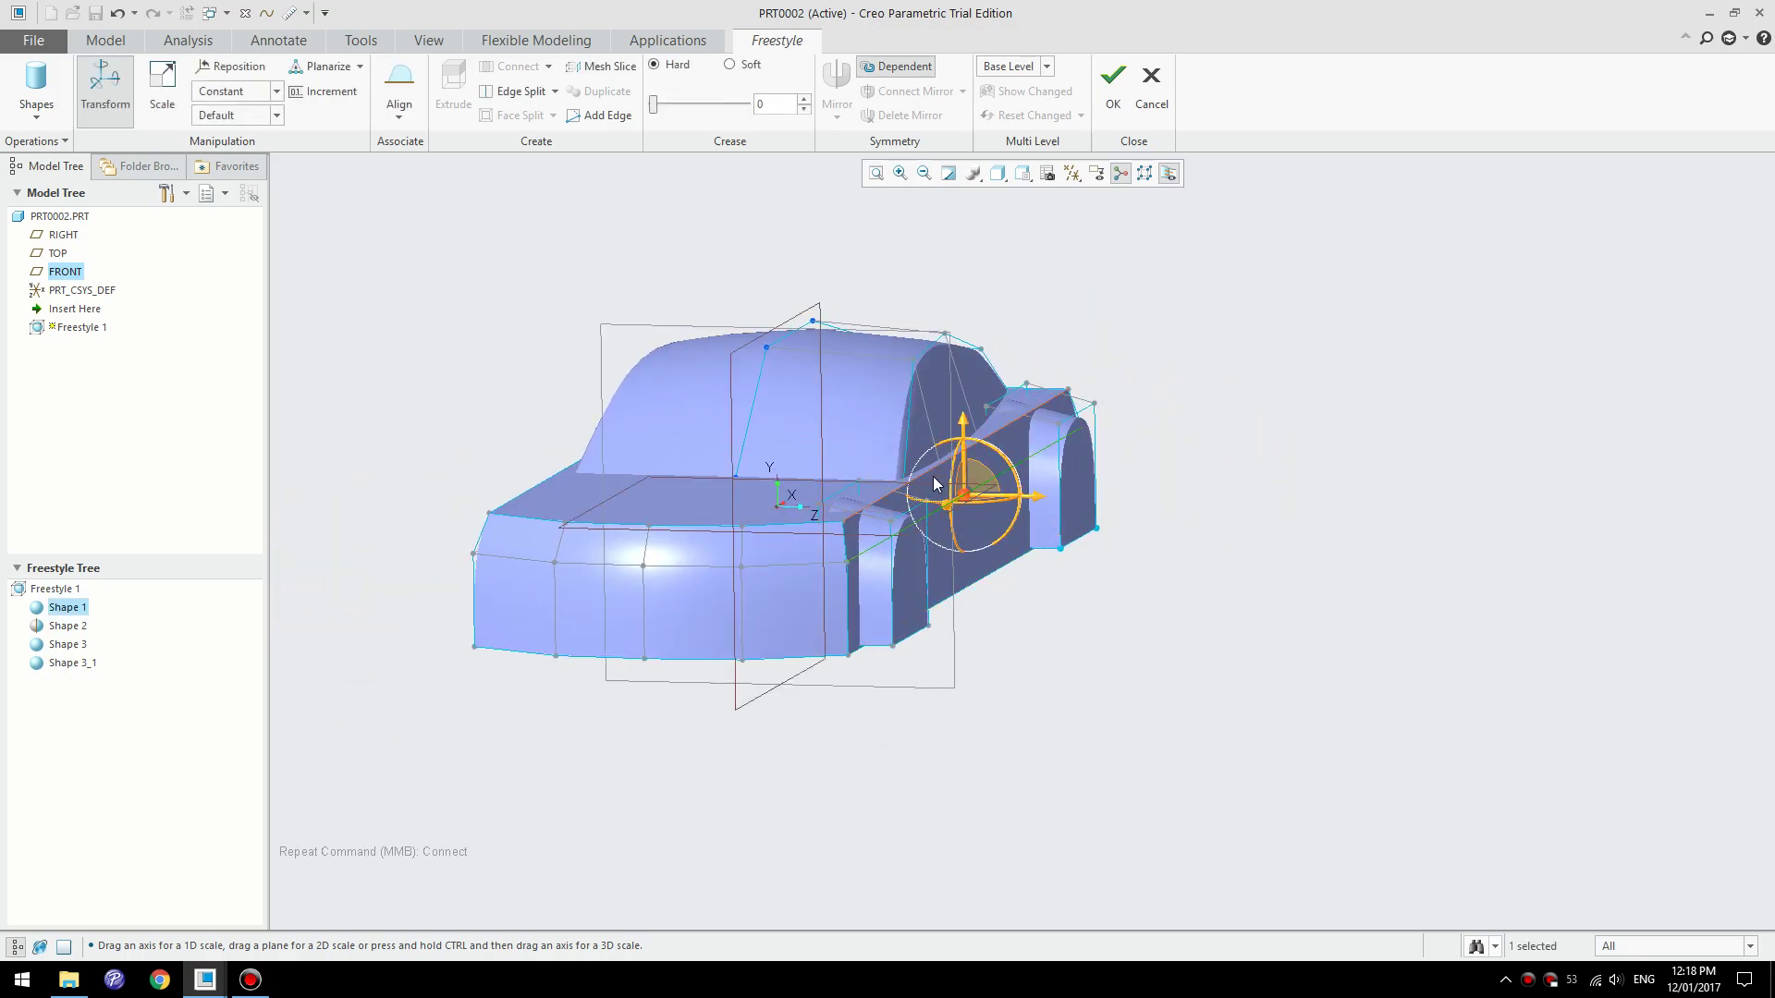
drag(1034, 502, 1044, 504)
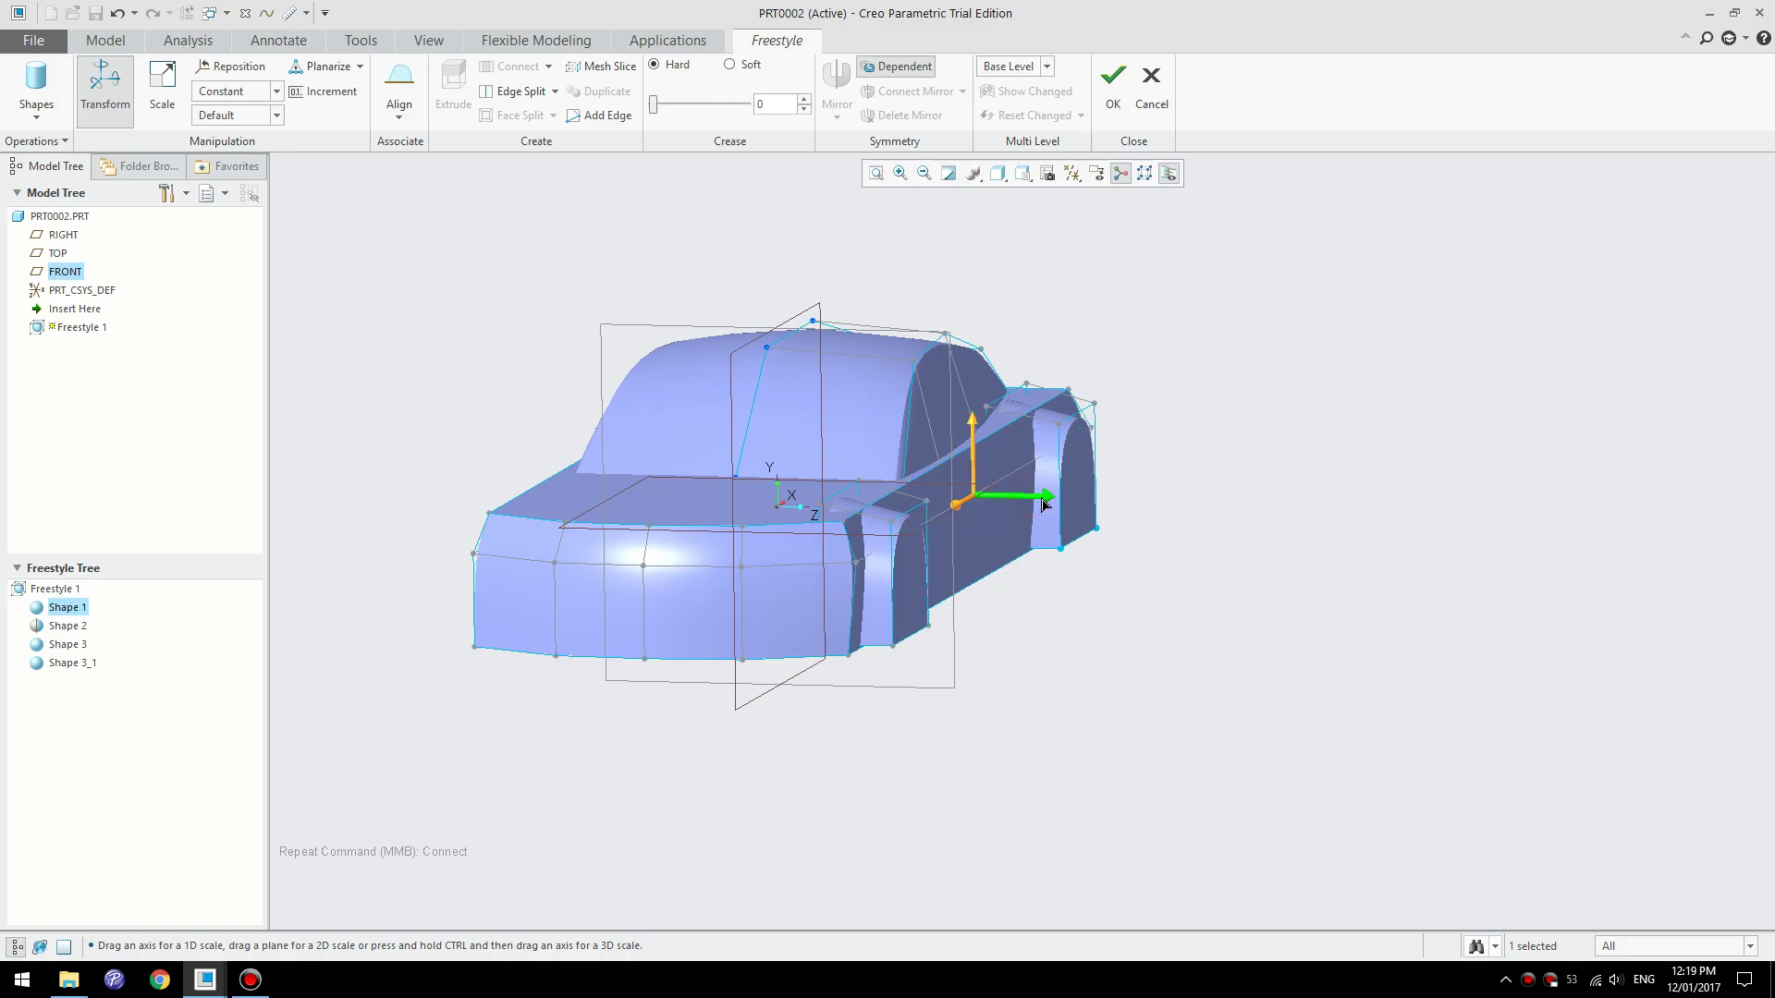
click(1074, 662)
- Try to lower one top edge and the mid-height edge beneath it on the nose together in the XY plane
middle_drag(919, 669, 746, 712)
scroll(425, 618, up, 3)
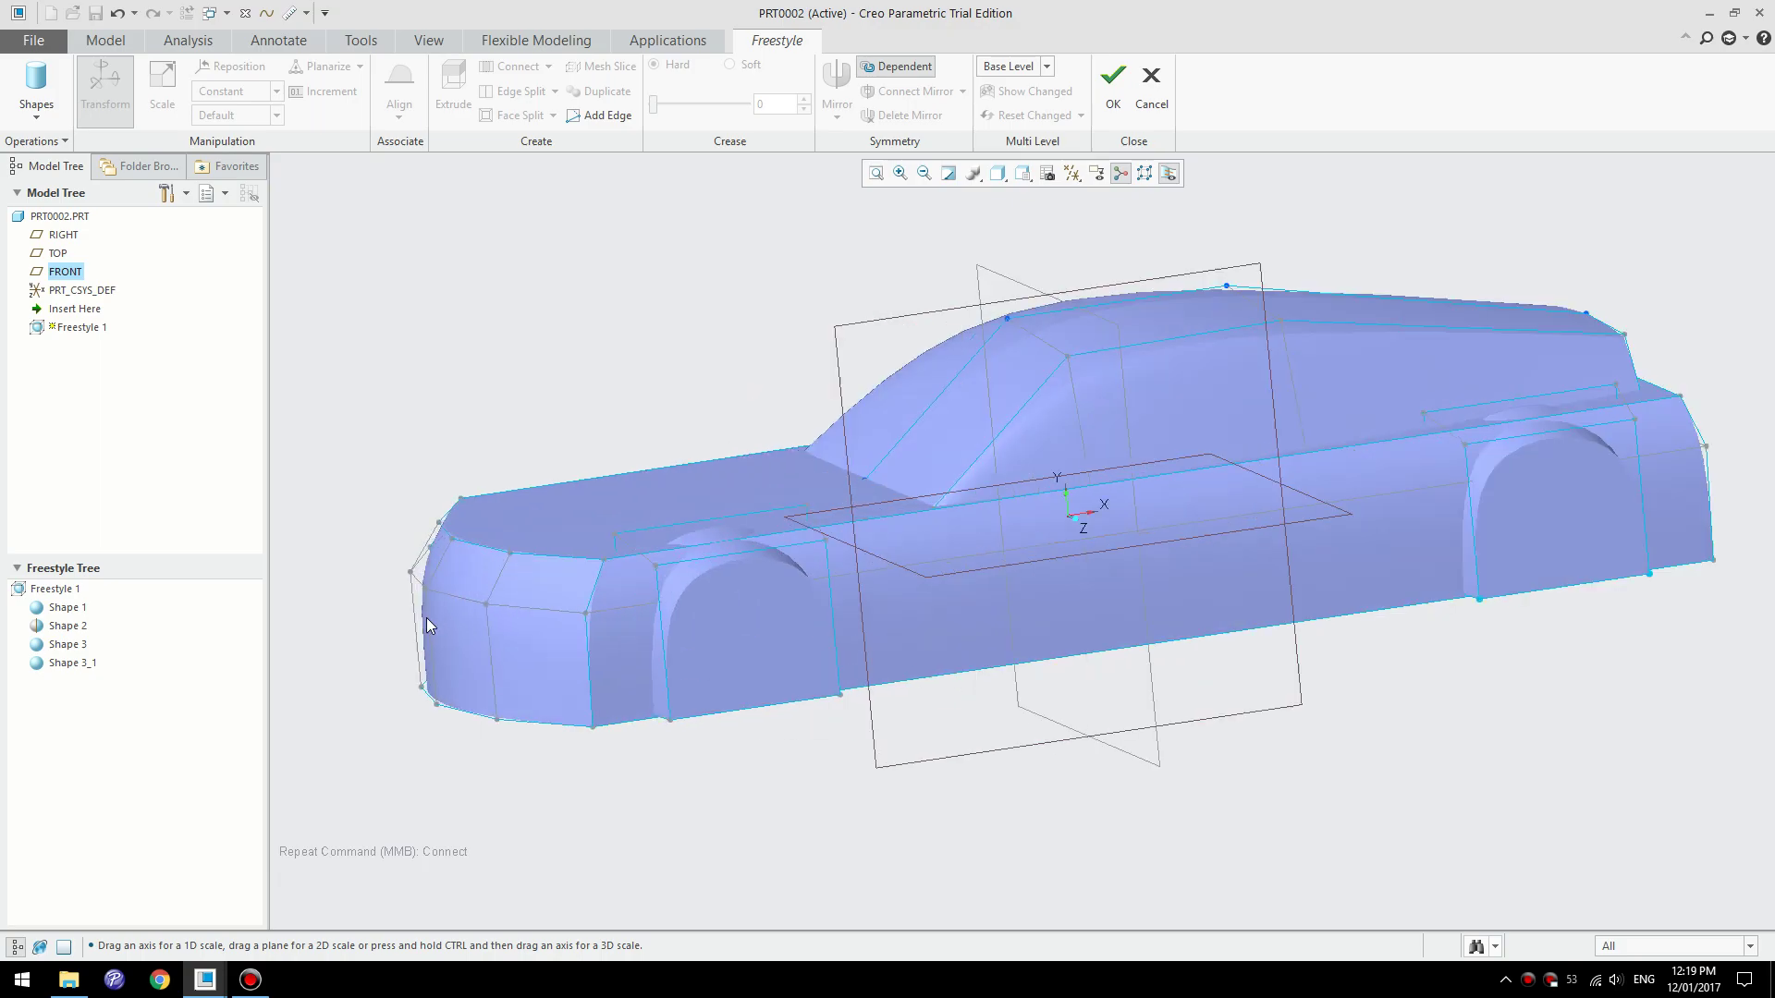
click(480, 552)
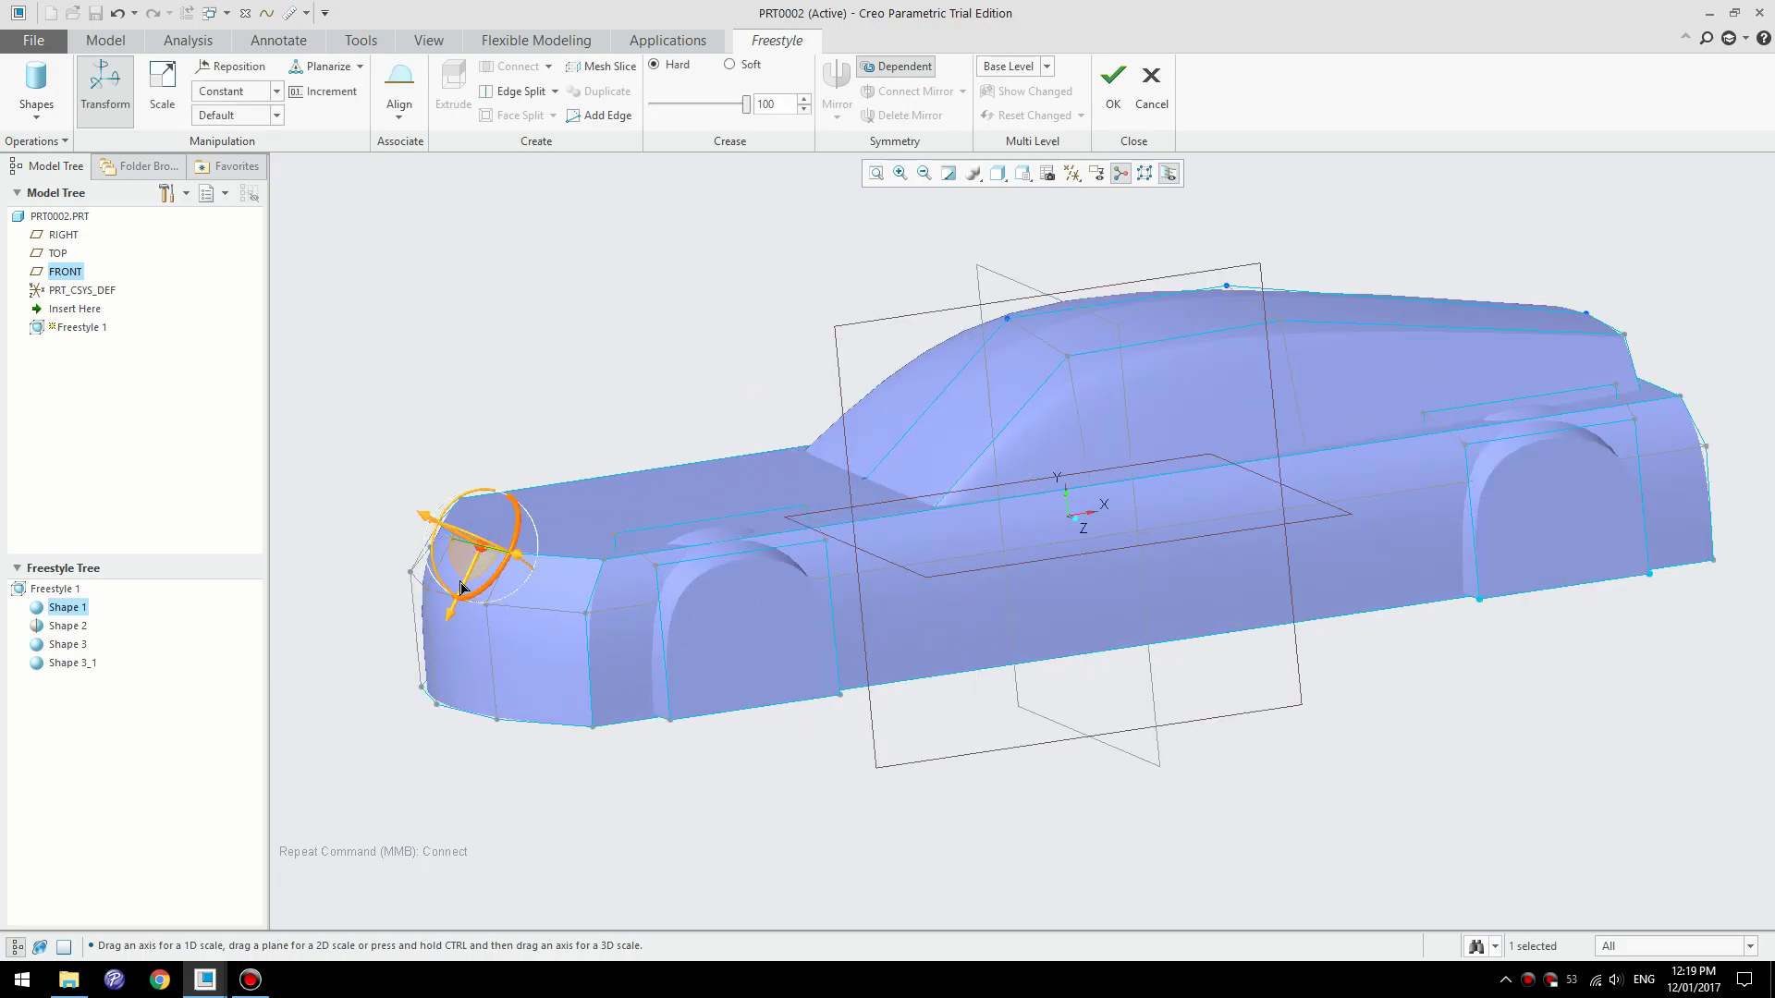
scroll(499, 617, down, 2)
scroll(421, 619, up, 2)
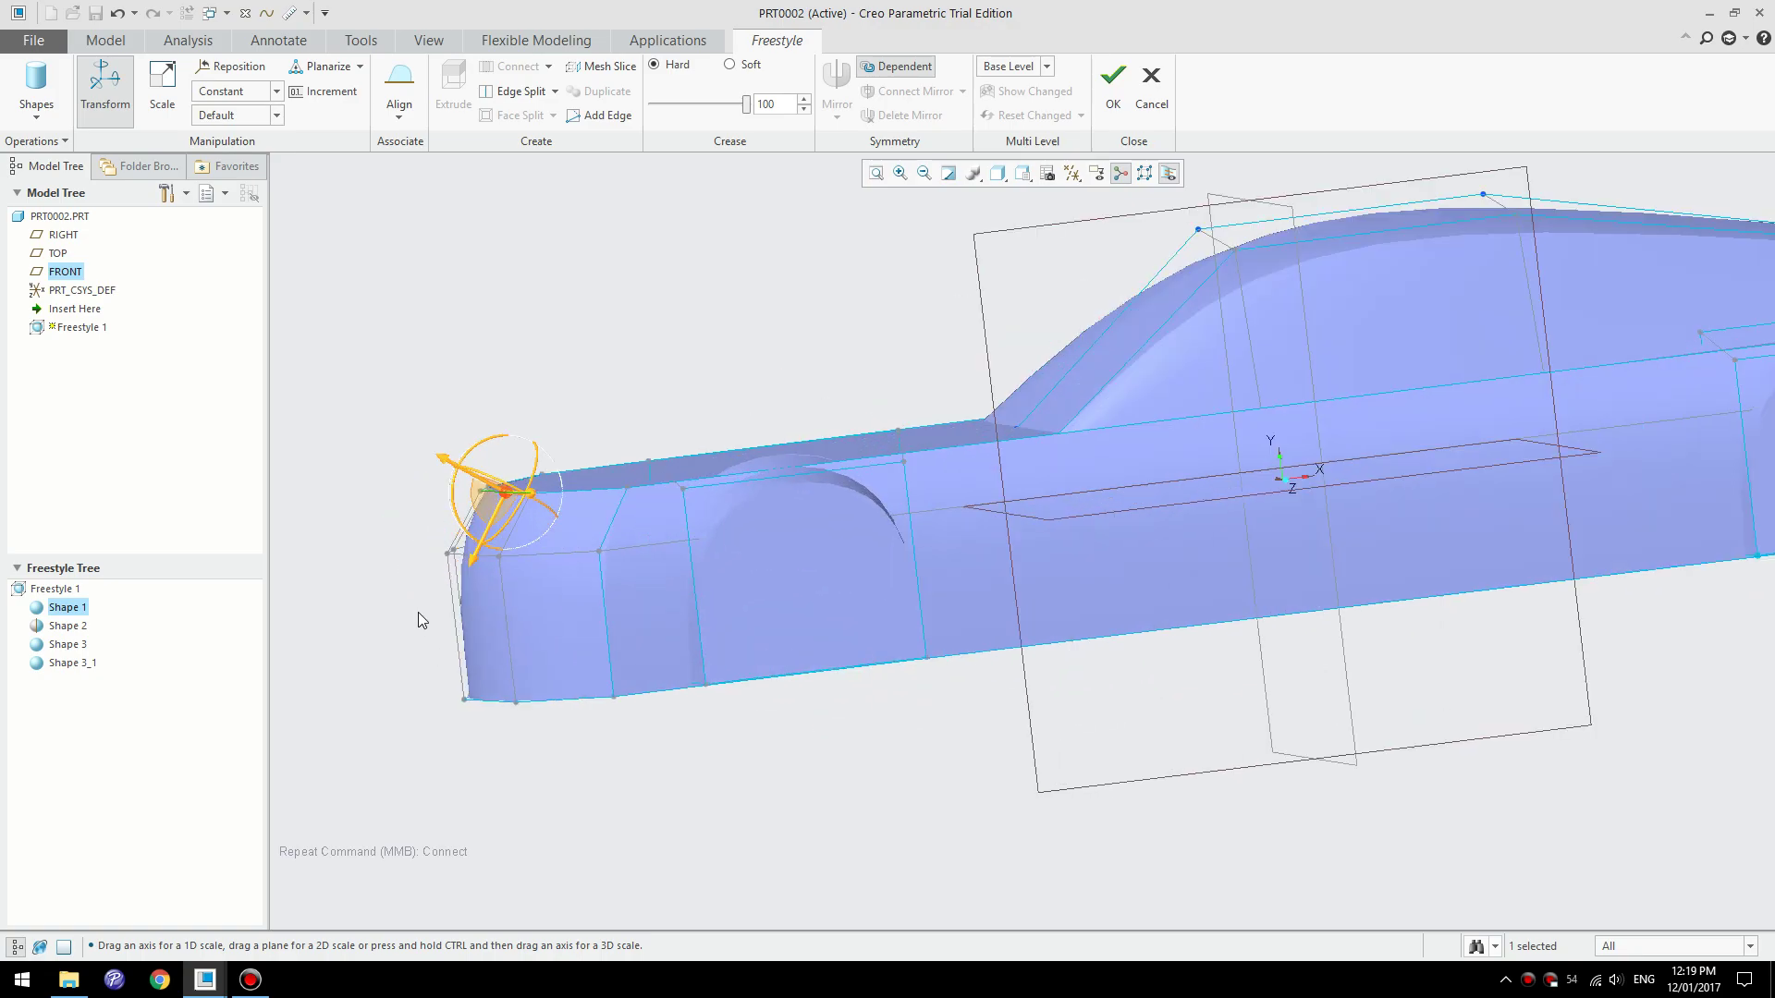
scroll(451, 571, up, 2)
click(487, 543)
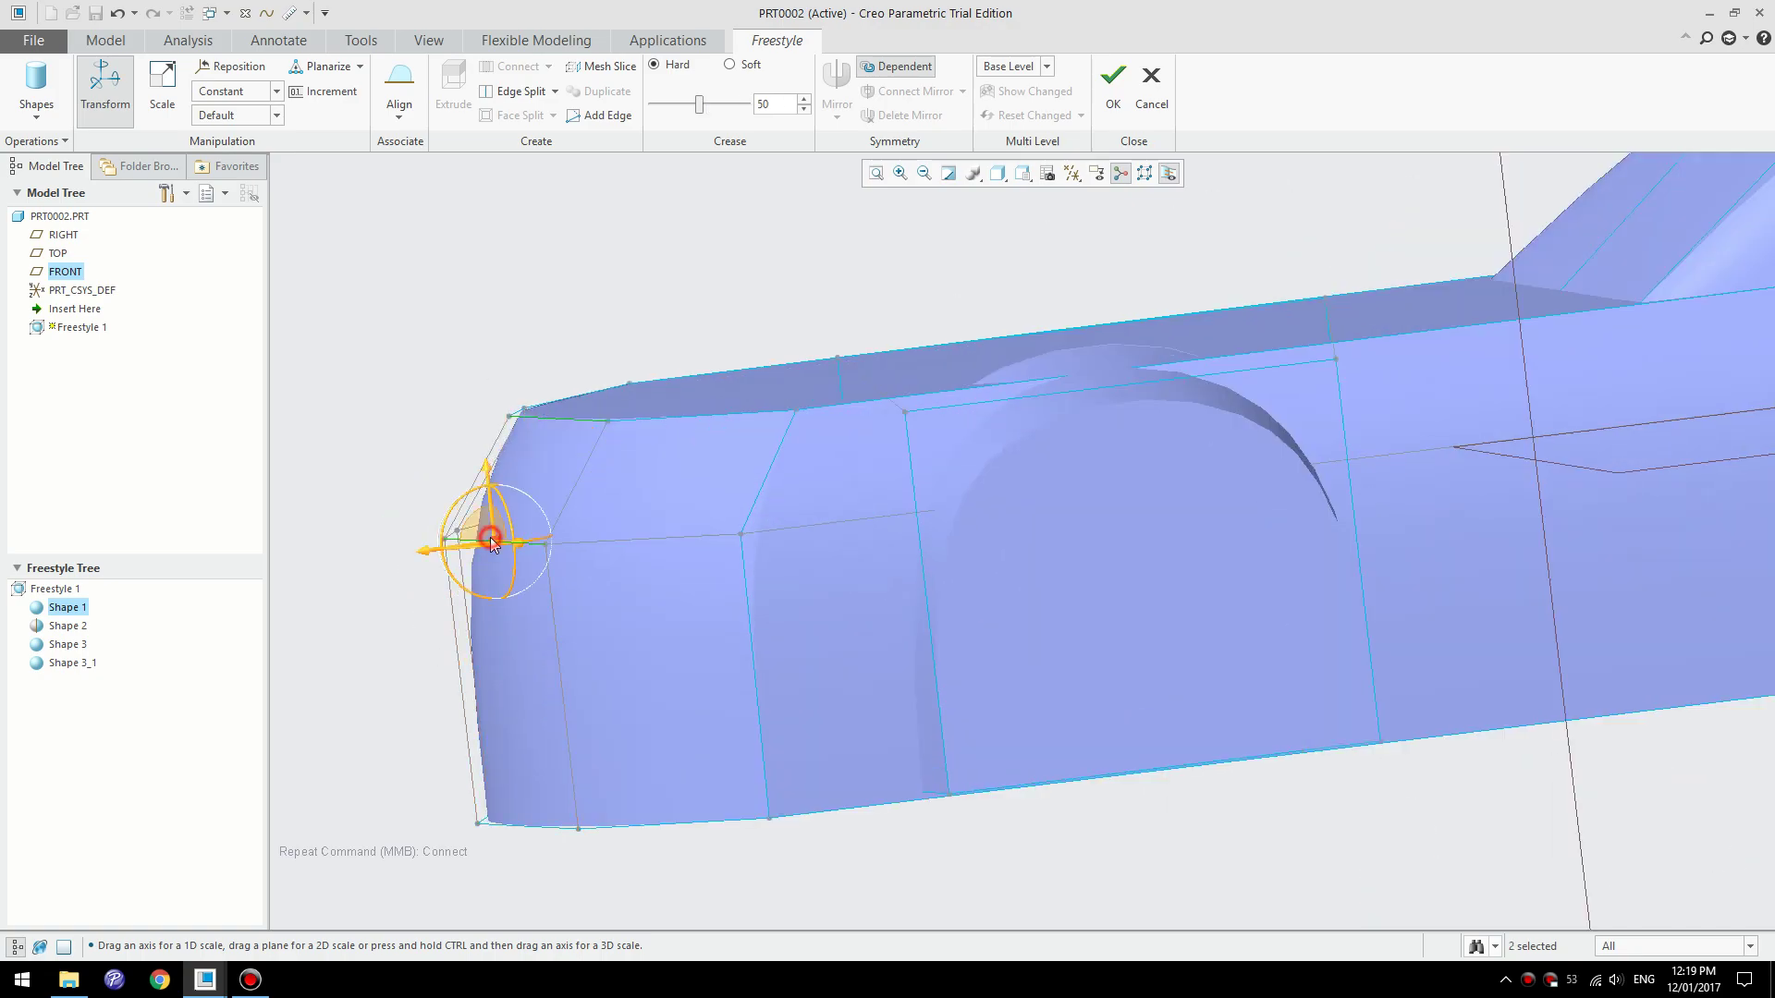
drag(473, 547, 478, 573)
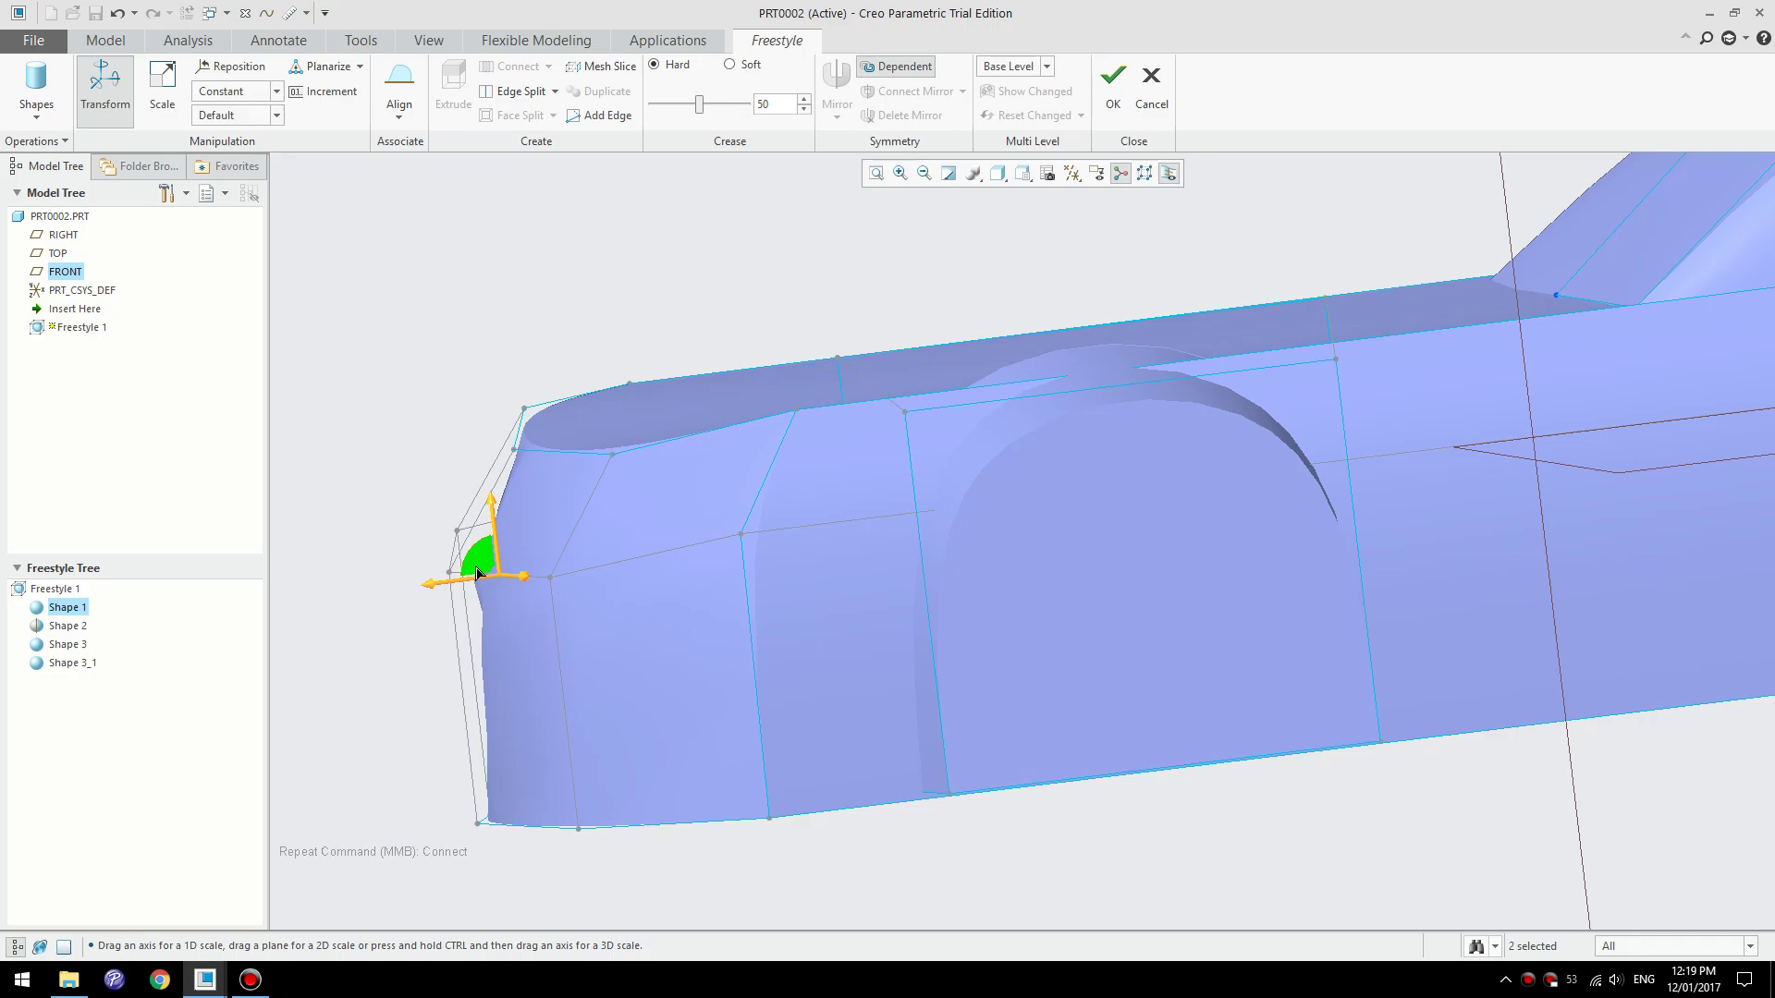
- Undo the last move of the nose edges and clear the selection
scroll(536, 640, up, 3)
middle_drag(797, 542, 691, 392)
click(691, 392)
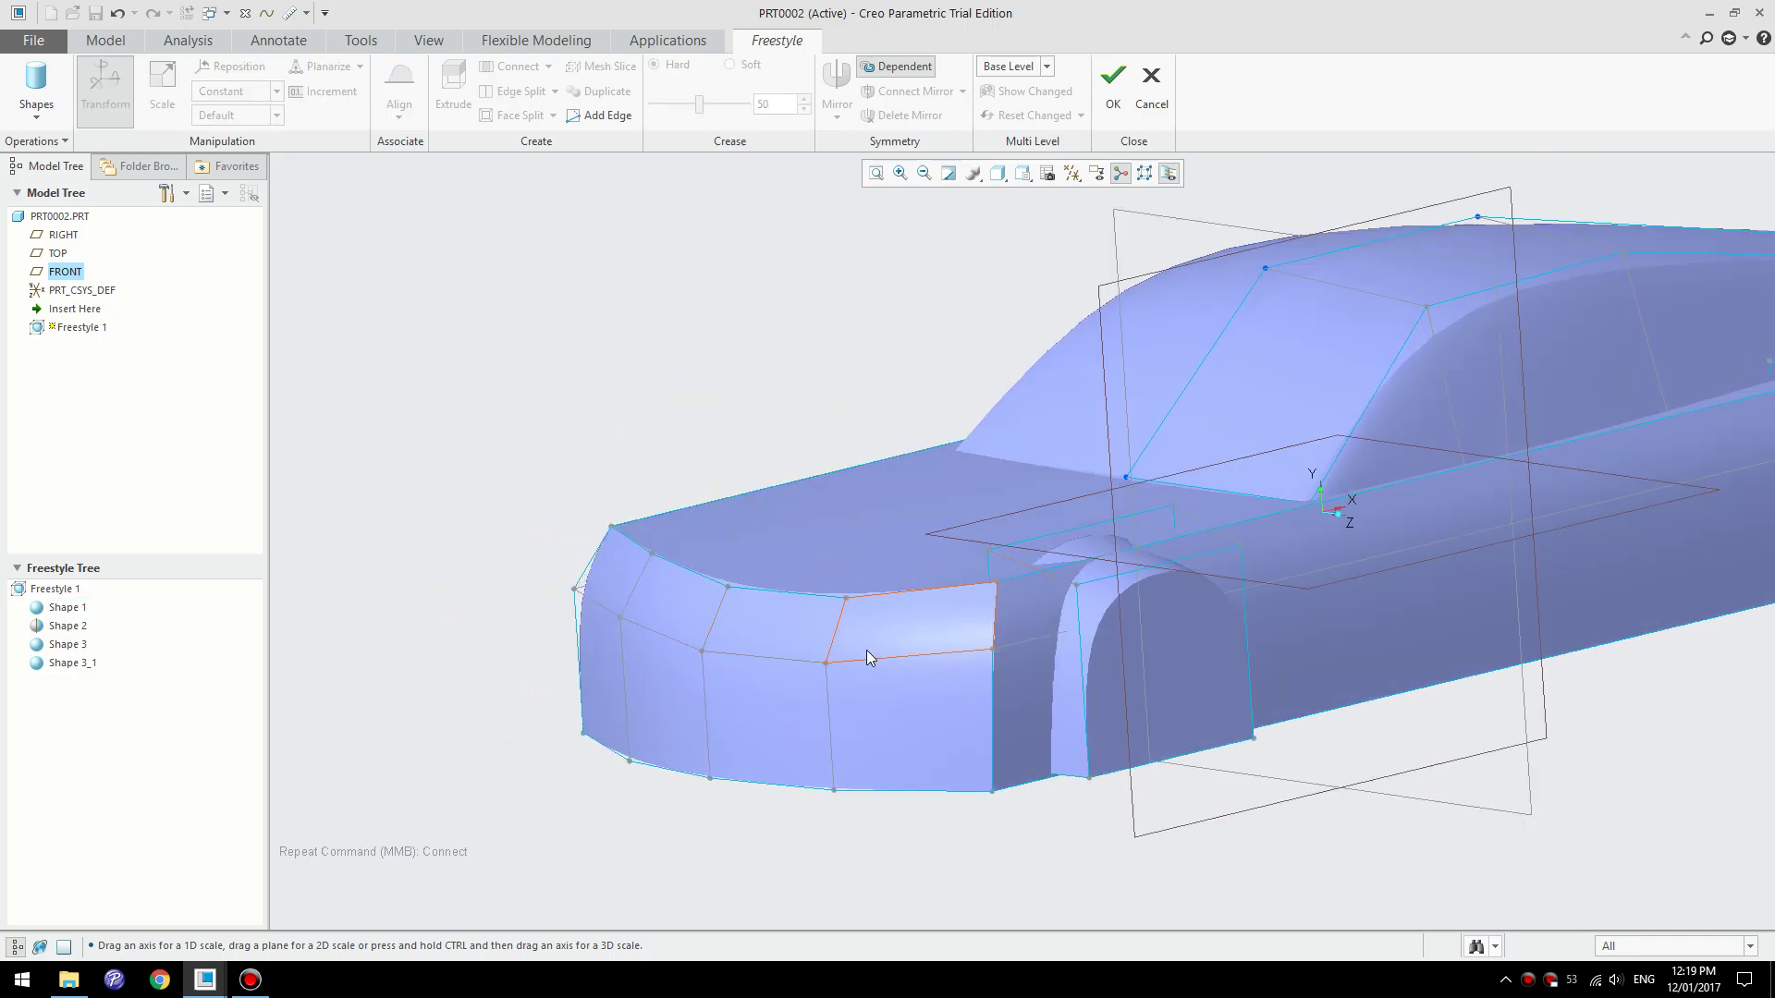
scroll(867, 651, up, 3)
middle_drag(928, 685, 1045, 661)
scroll(1118, 656, down, 4)
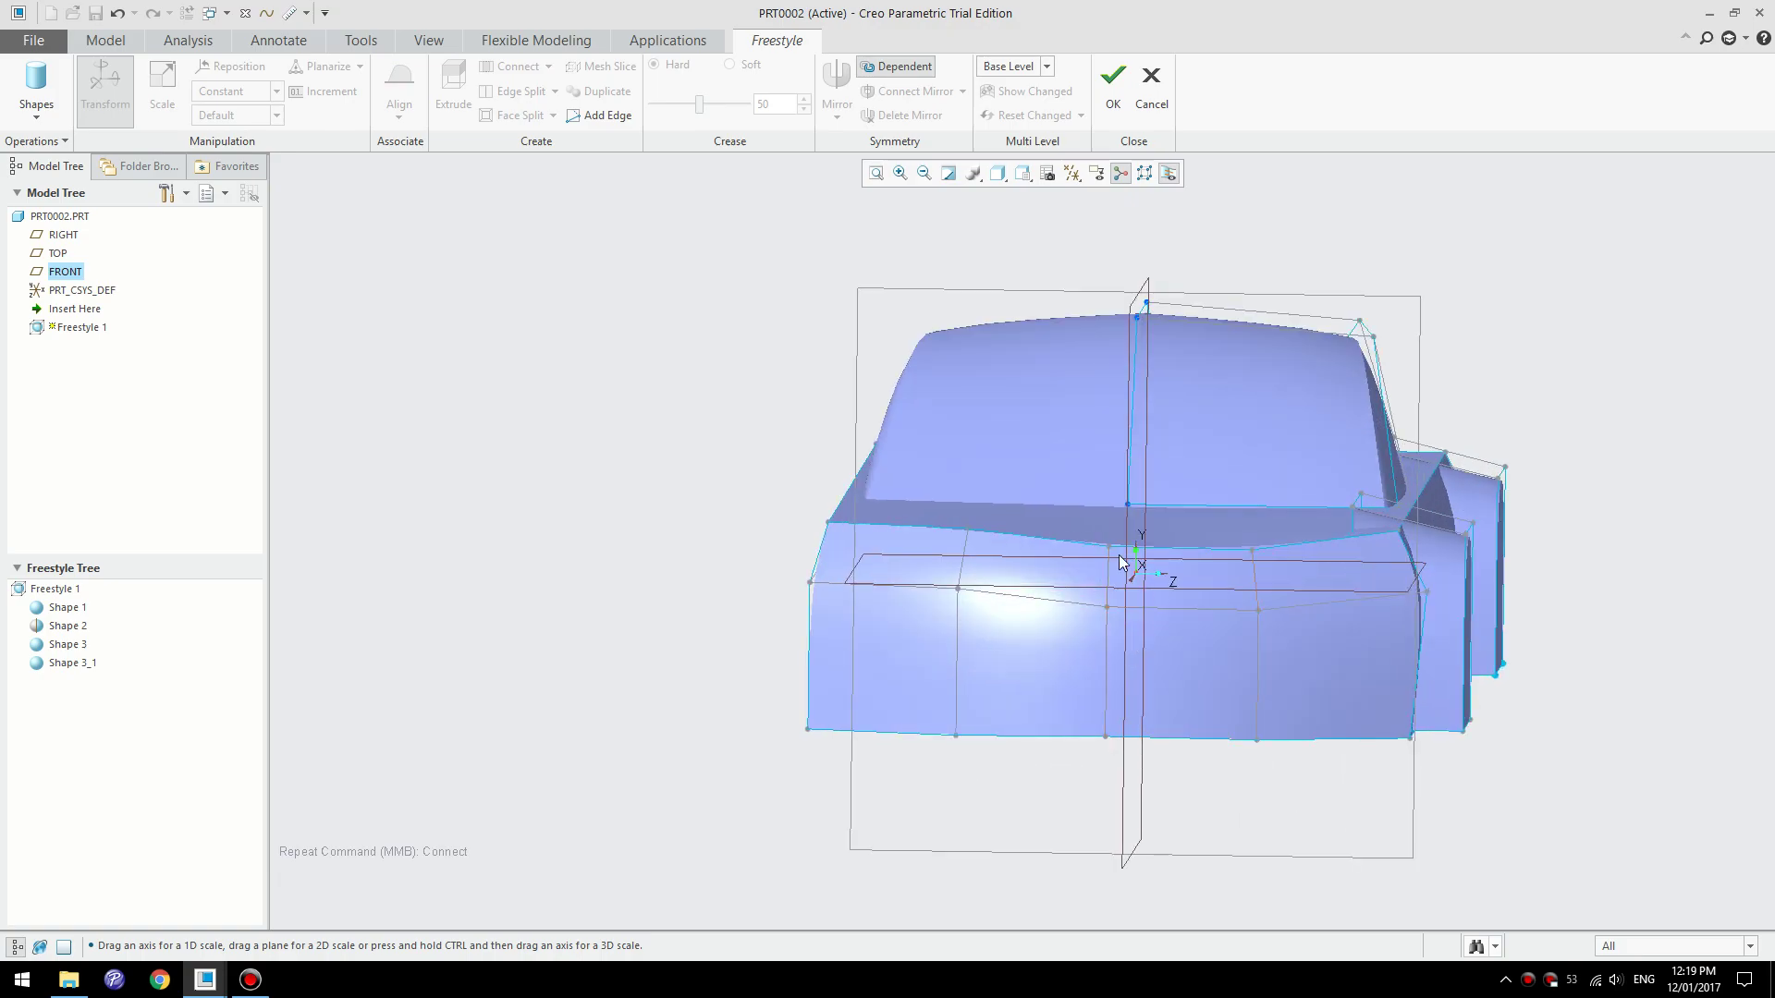
click(1184, 611)
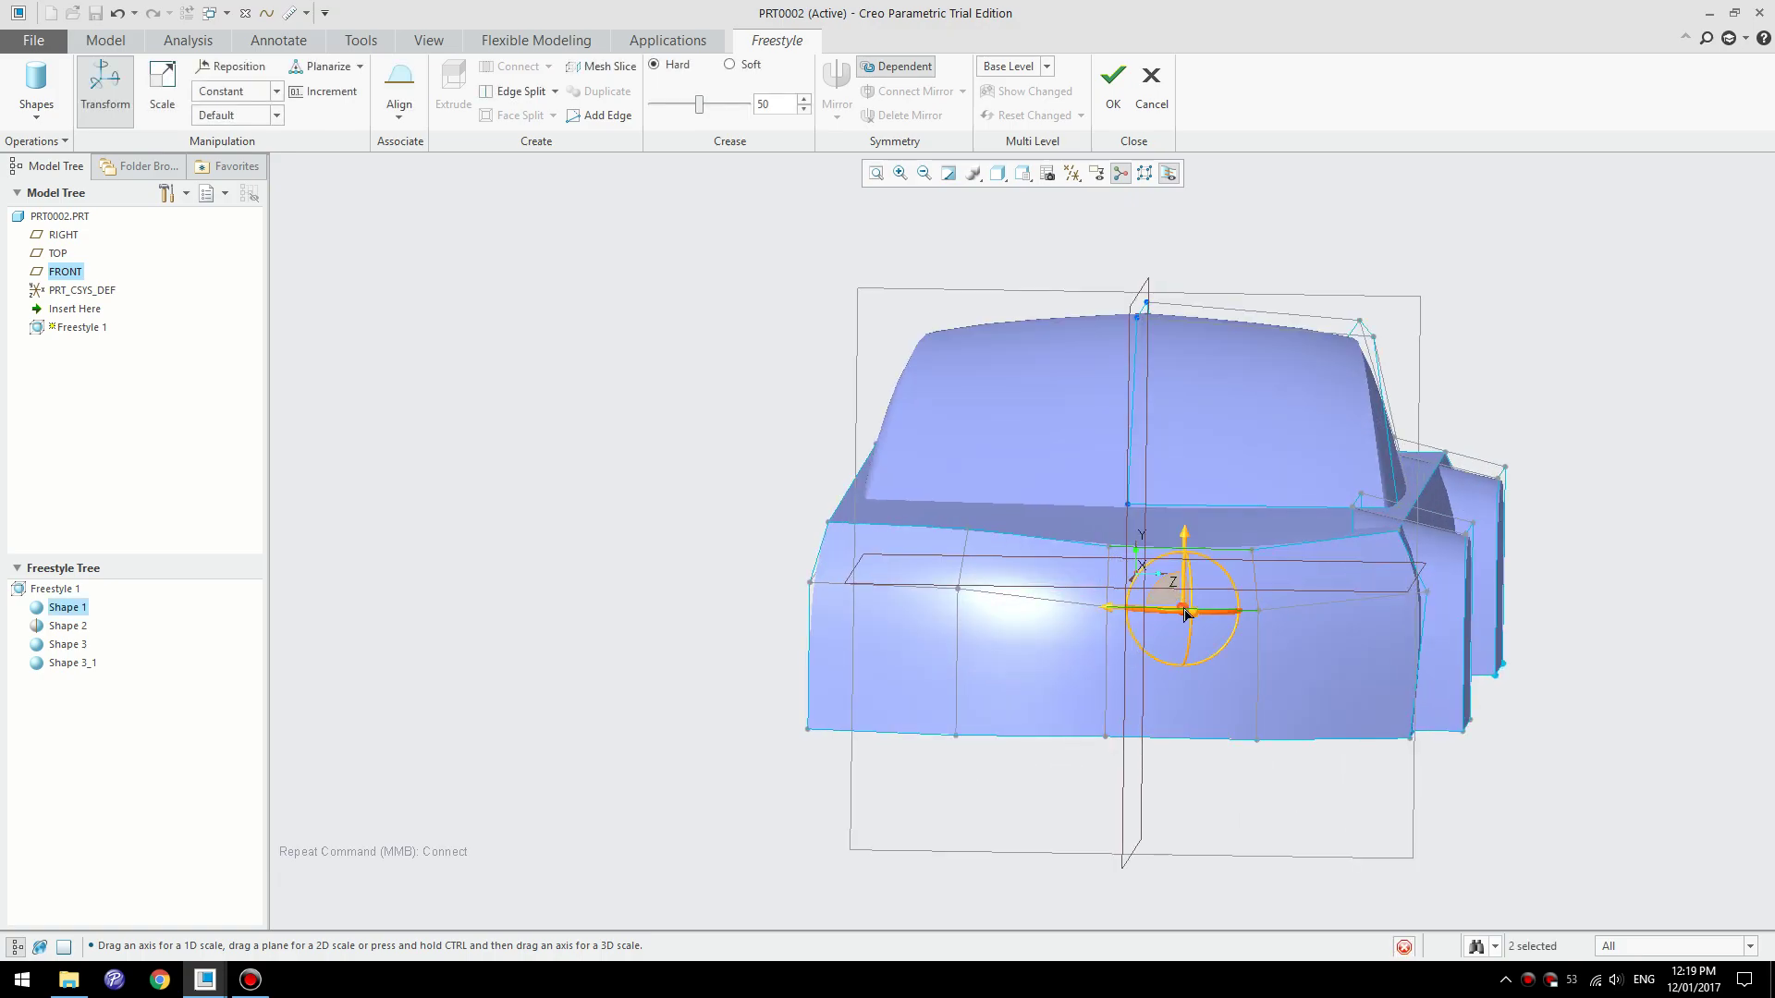
key(ctrl+z)
click(1070, 768)
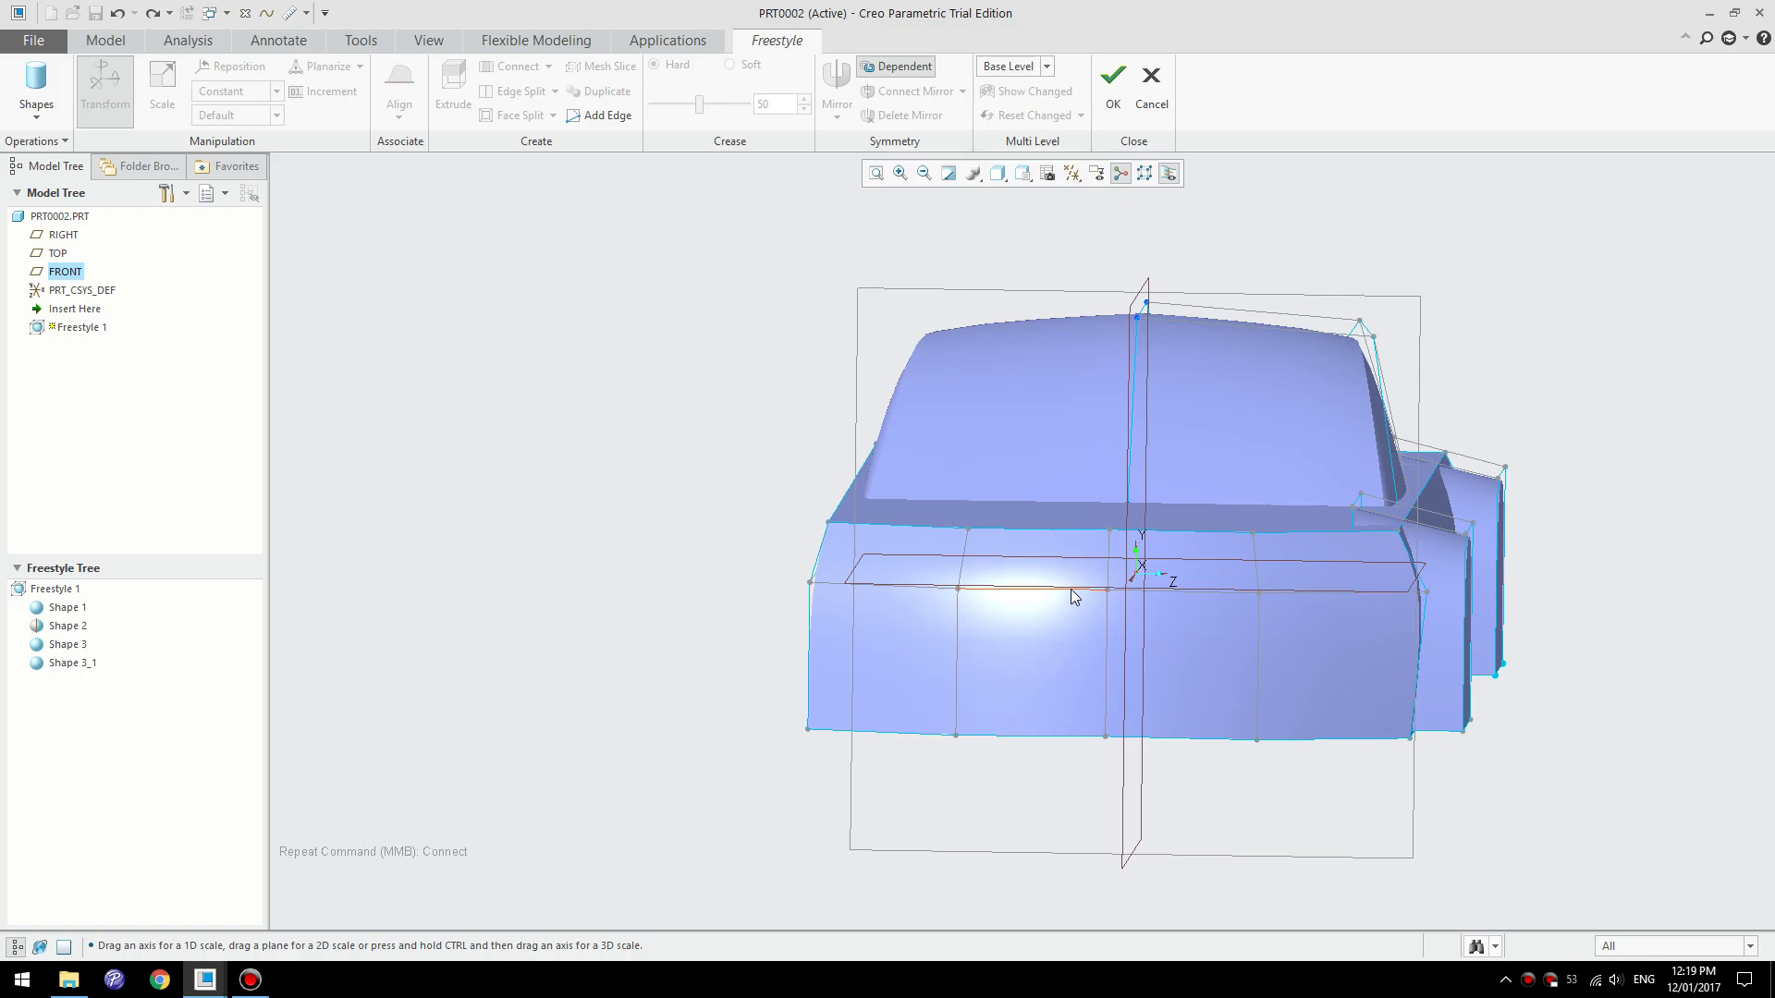
- Select the two central mid-height edges and two central top edges of the nose together, and clear the selection
click(1070, 590)
ctrl+click(1185, 590)
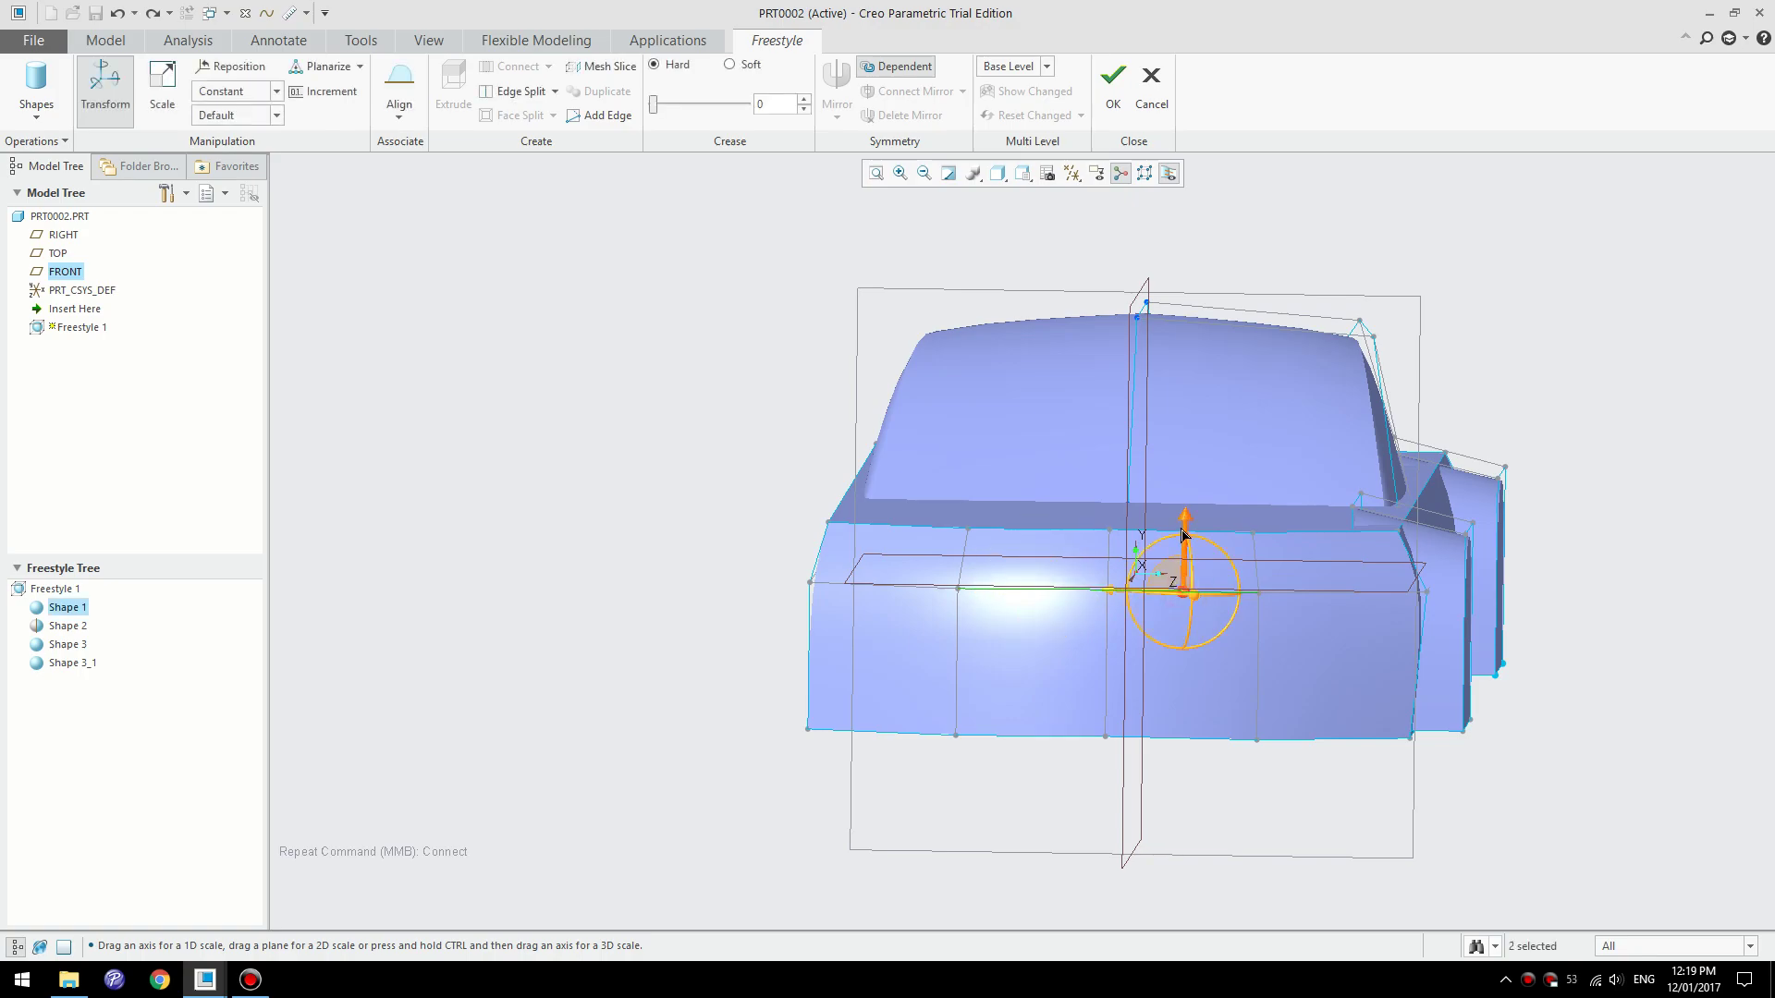
ctrl+click(1064, 528)
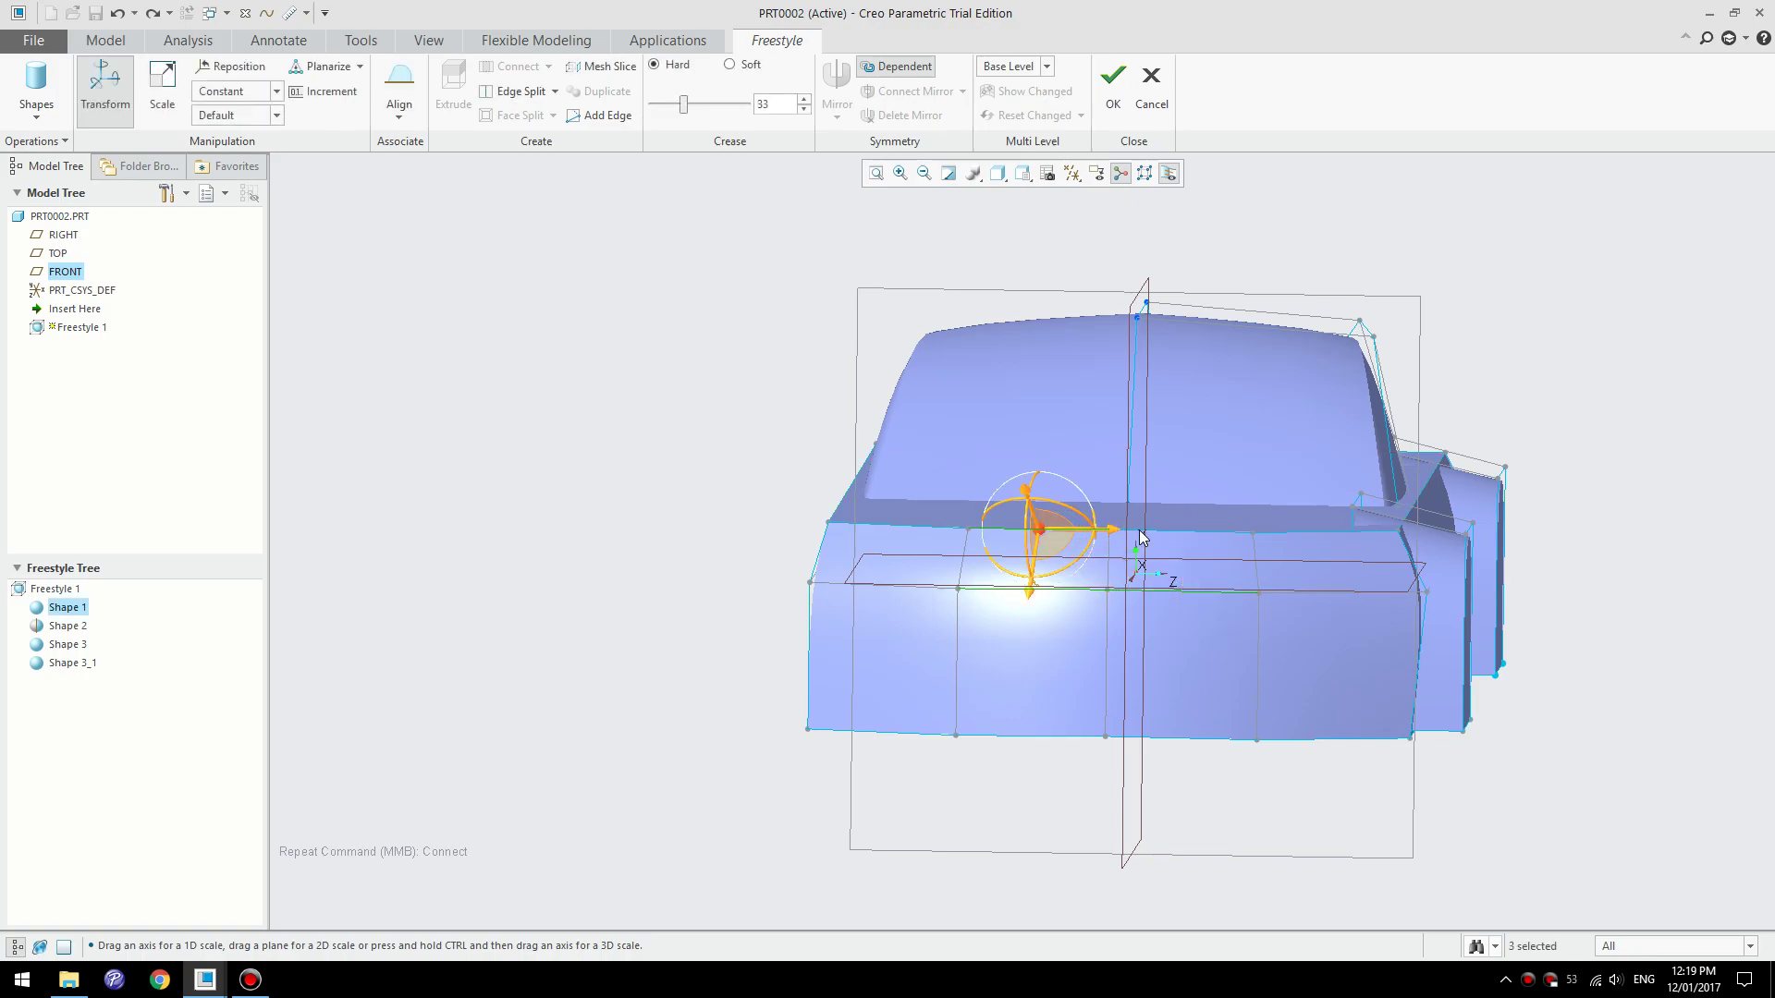
ctrl+click(1140, 530)
scroll(945, 832, up, 3)
middle_drag(908, 763, 658, 721)
scroll(574, 763, down, 2)
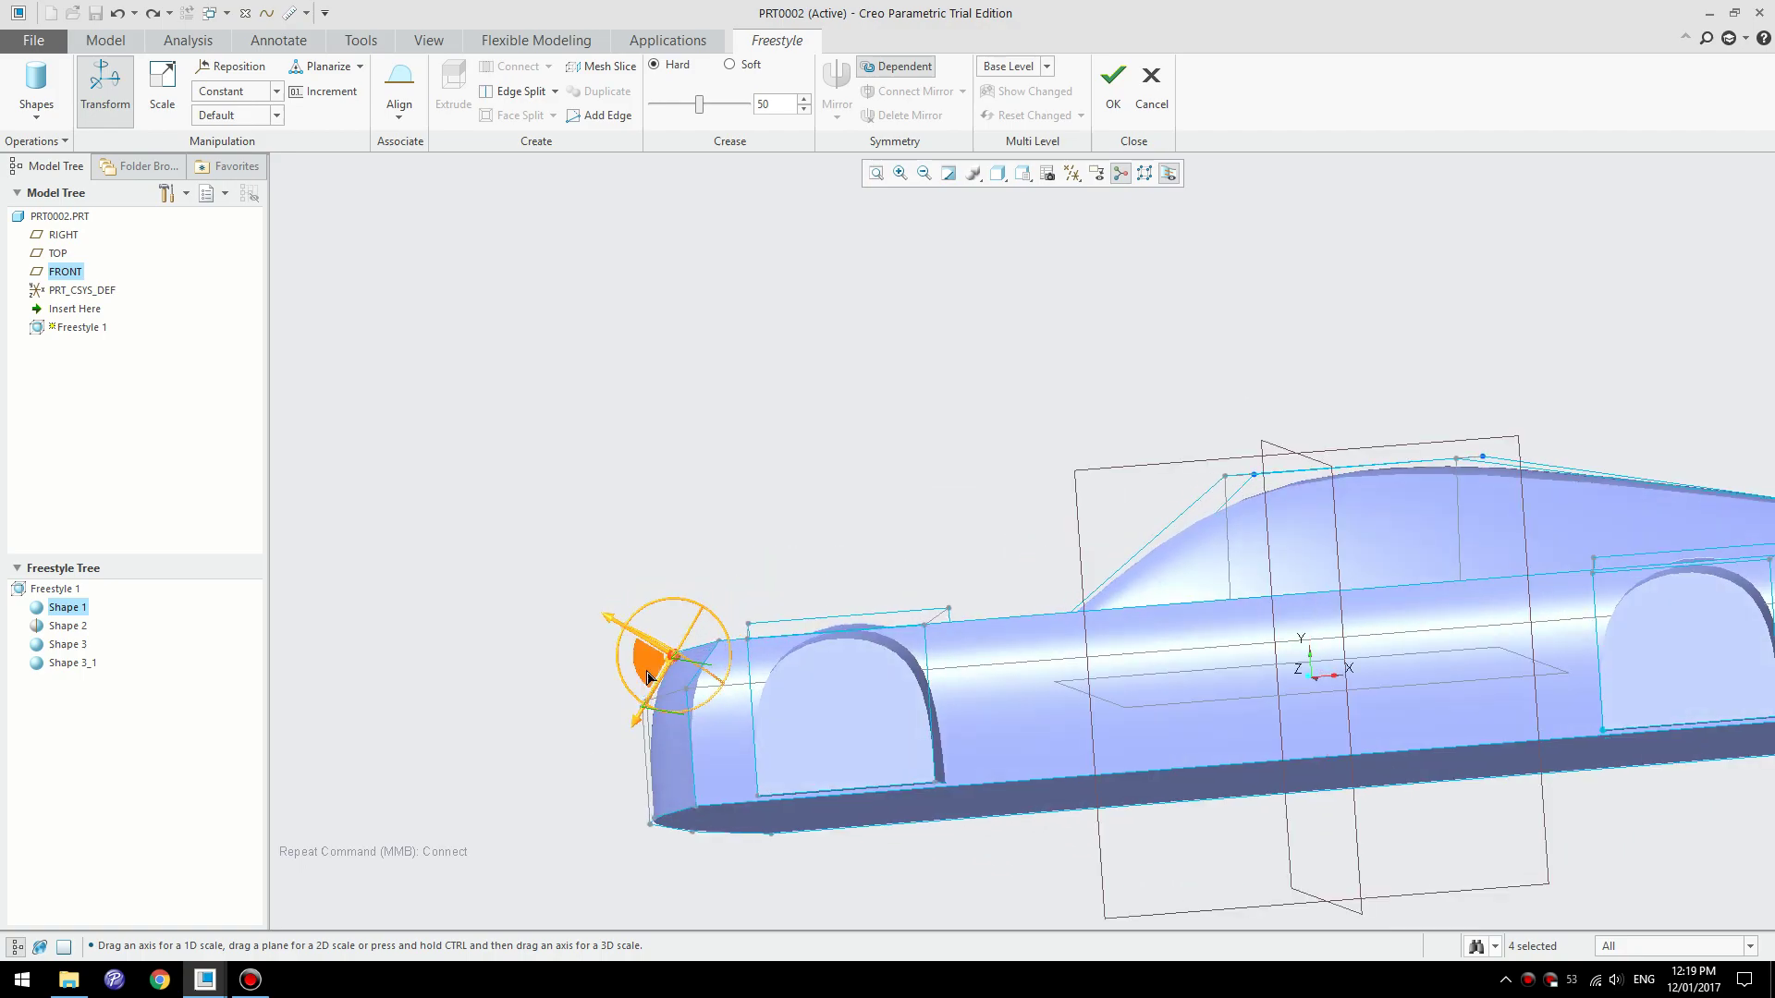
click(547, 551)
scroll(865, 558, up, 3)
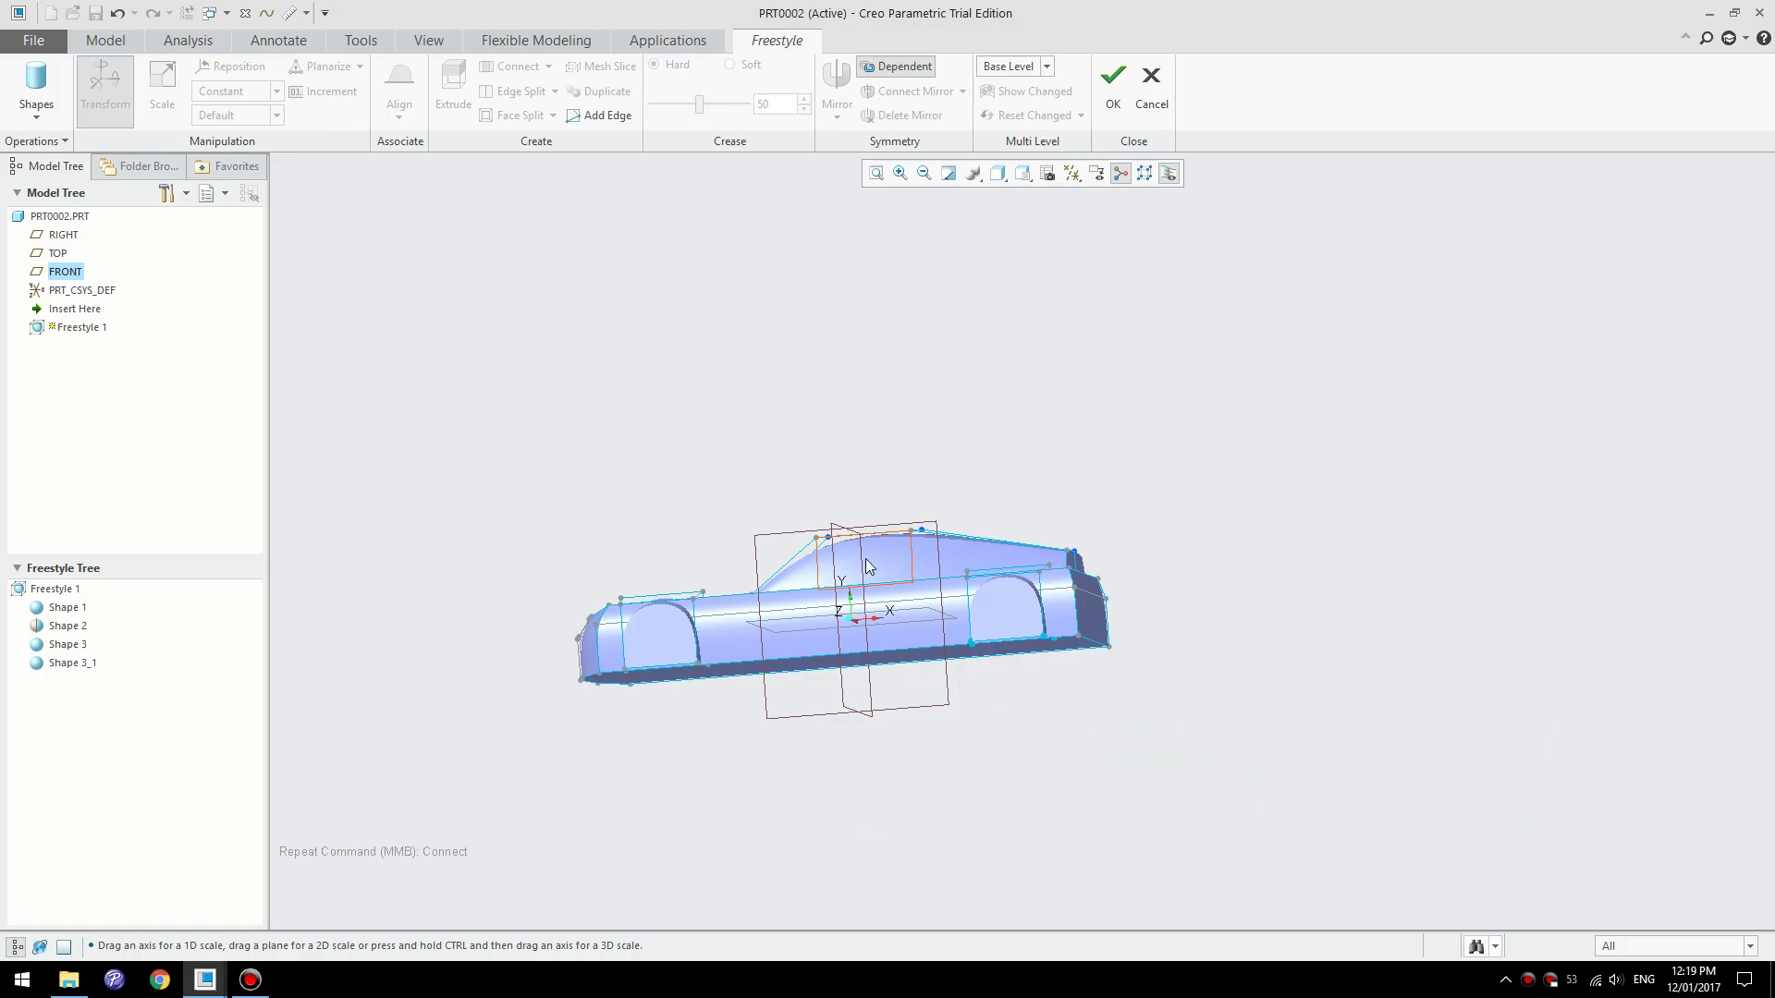
- Lock the lower body, Shape 1, in the Freestyle tree
middle_drag(865, 558, 554, 657)
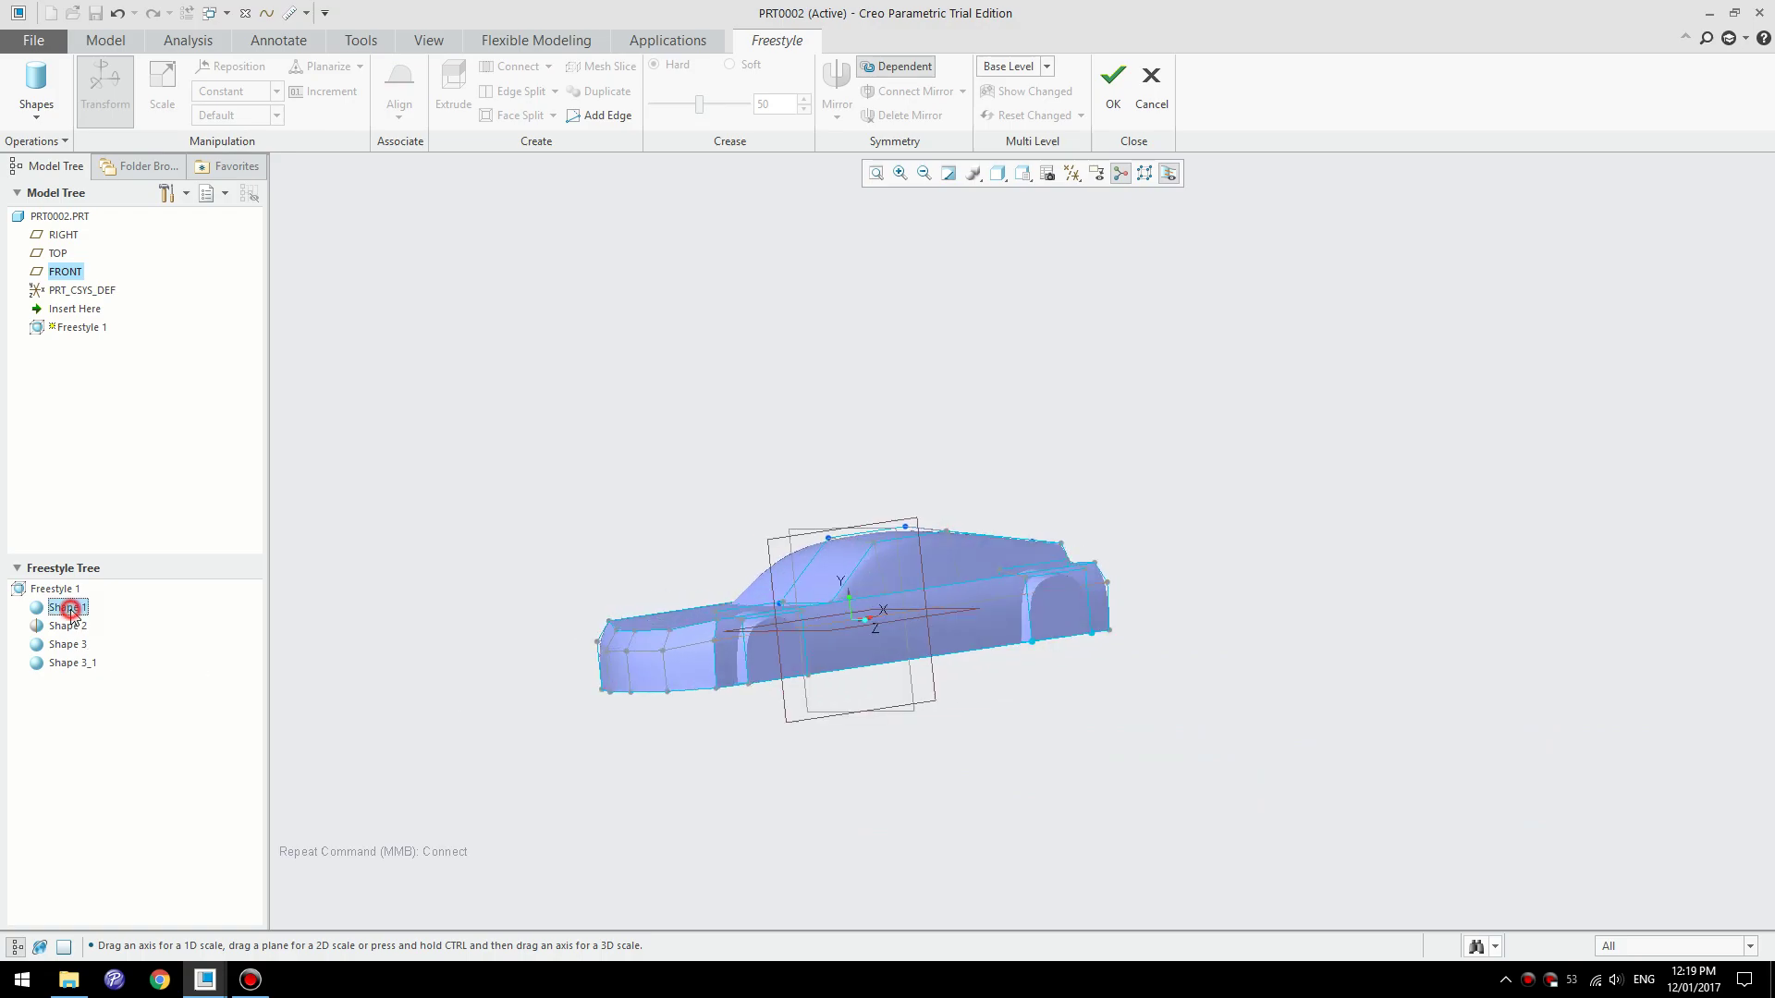
click(71, 610)
right_click(72, 610)
click(111, 622)
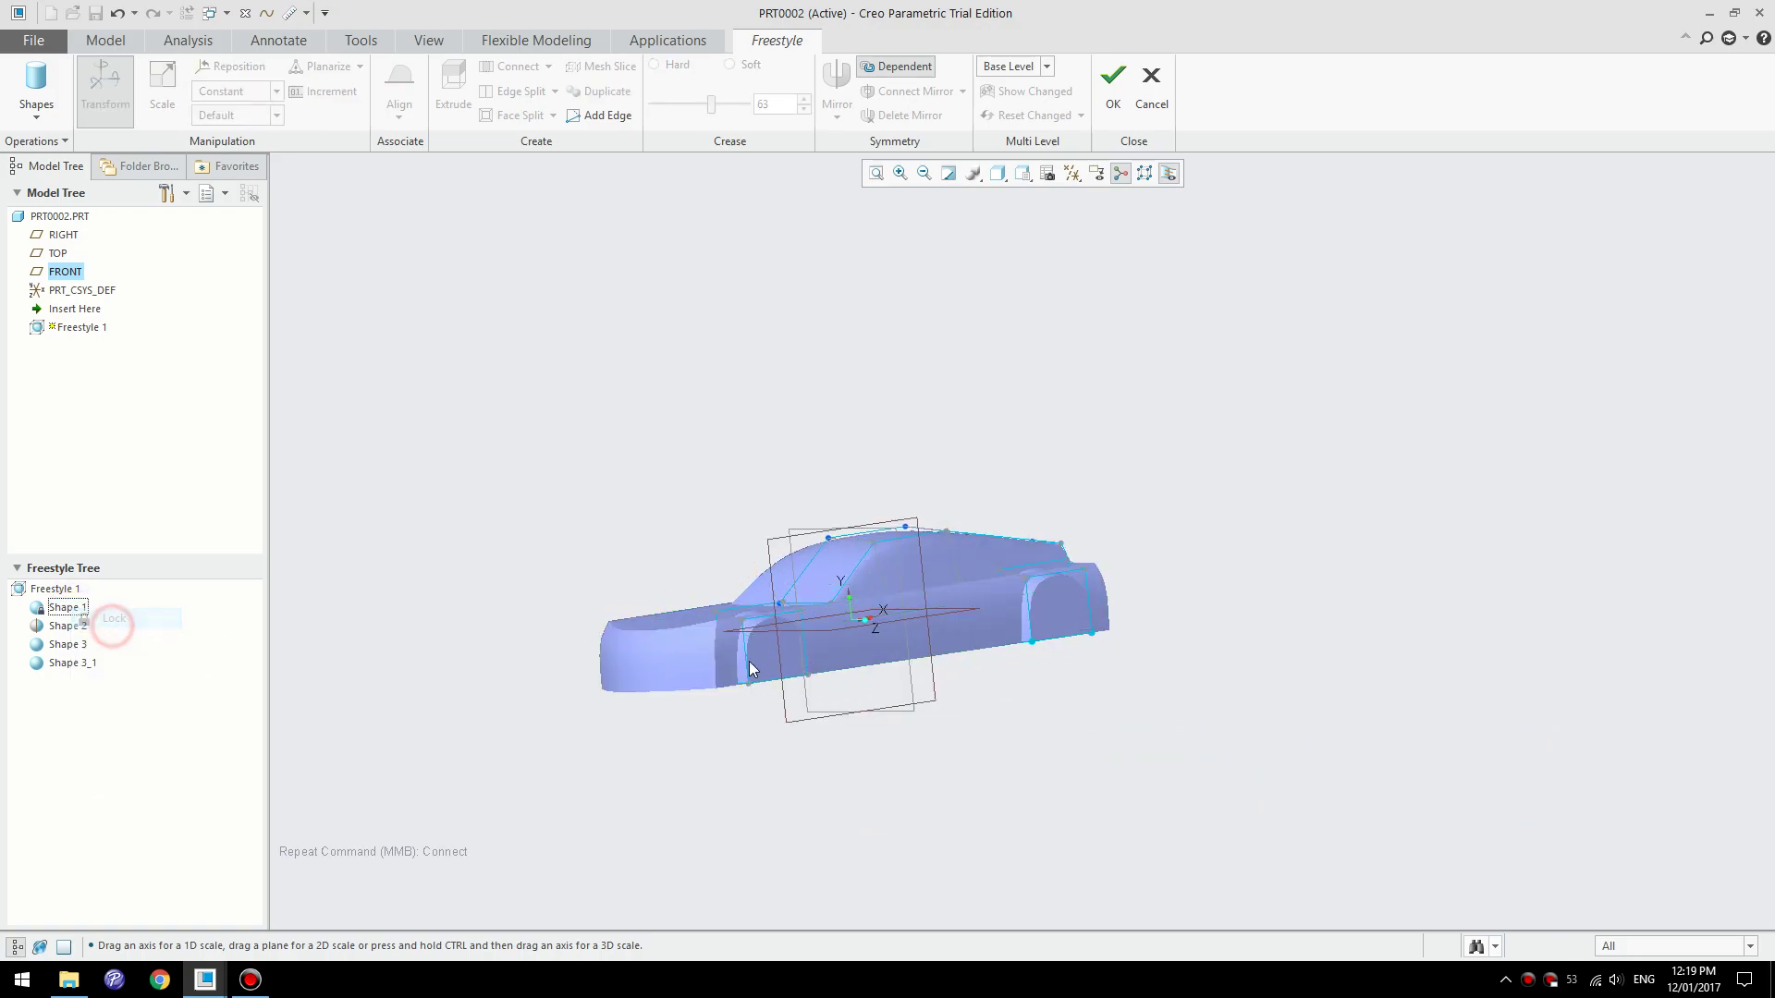
scroll(788, 673, down, 3)
middle_drag(925, 566, 625, 640)
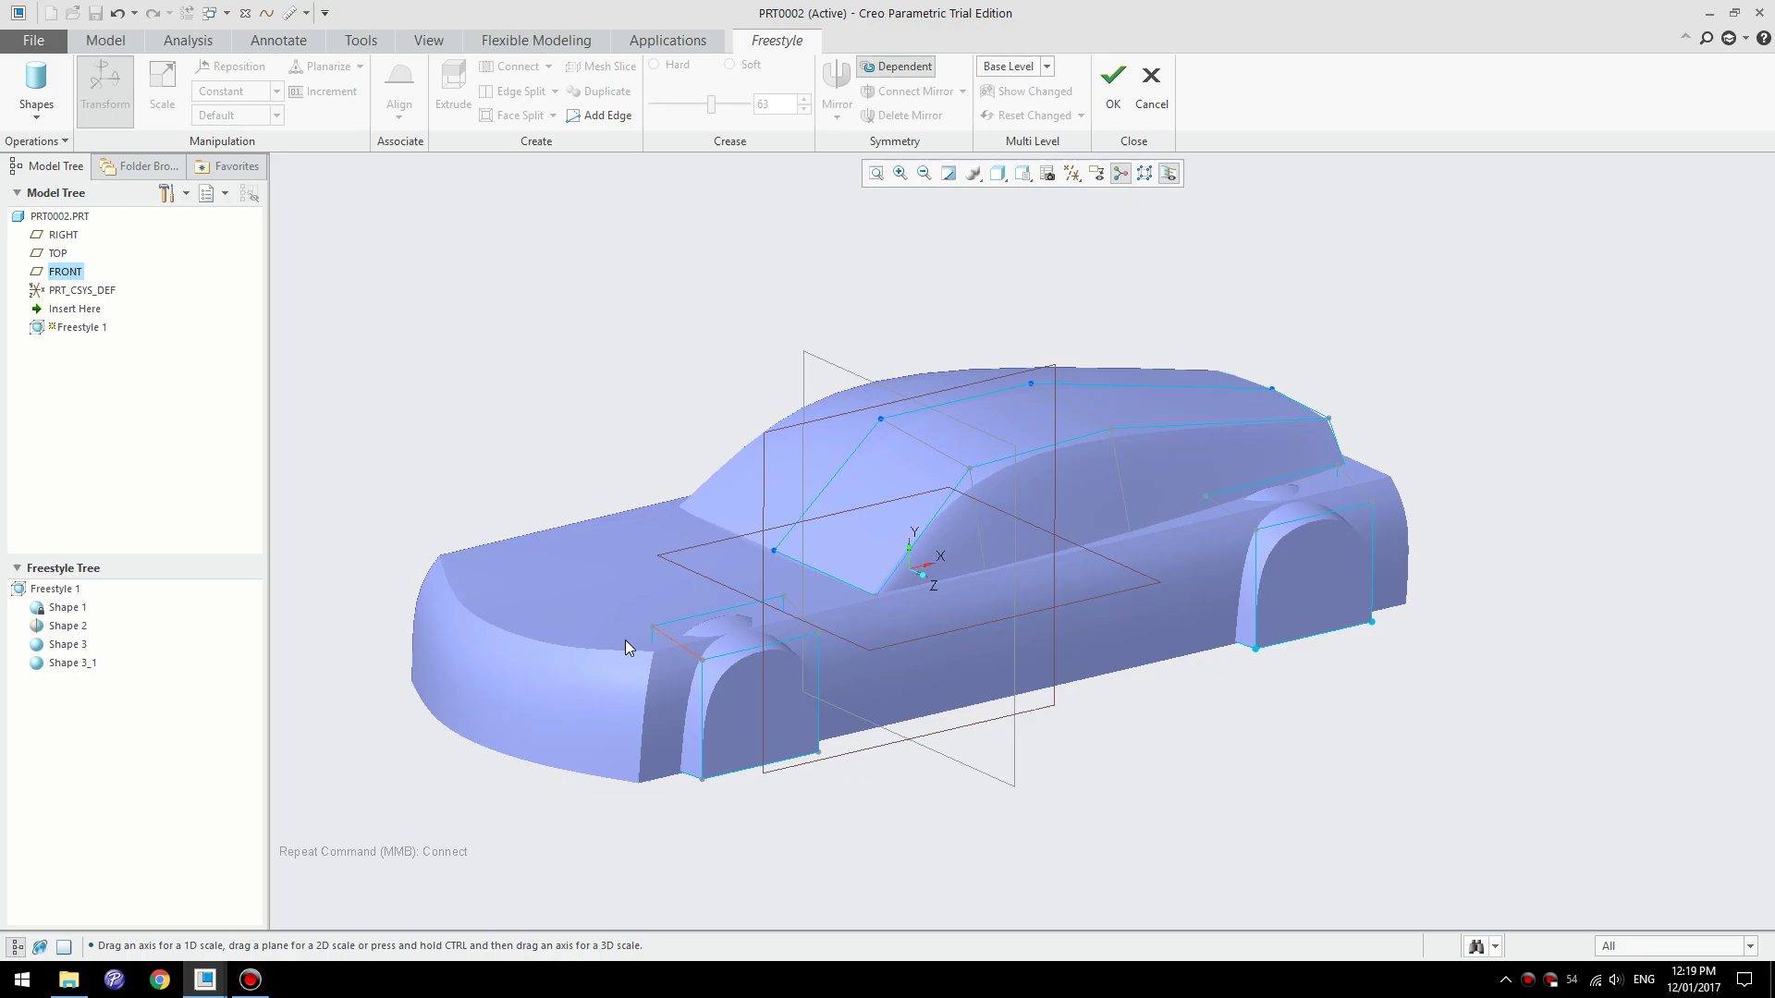
- Unlock Shape 1 so the lower body's control mesh can be edited again
click(65, 608)
right_click(66, 607)
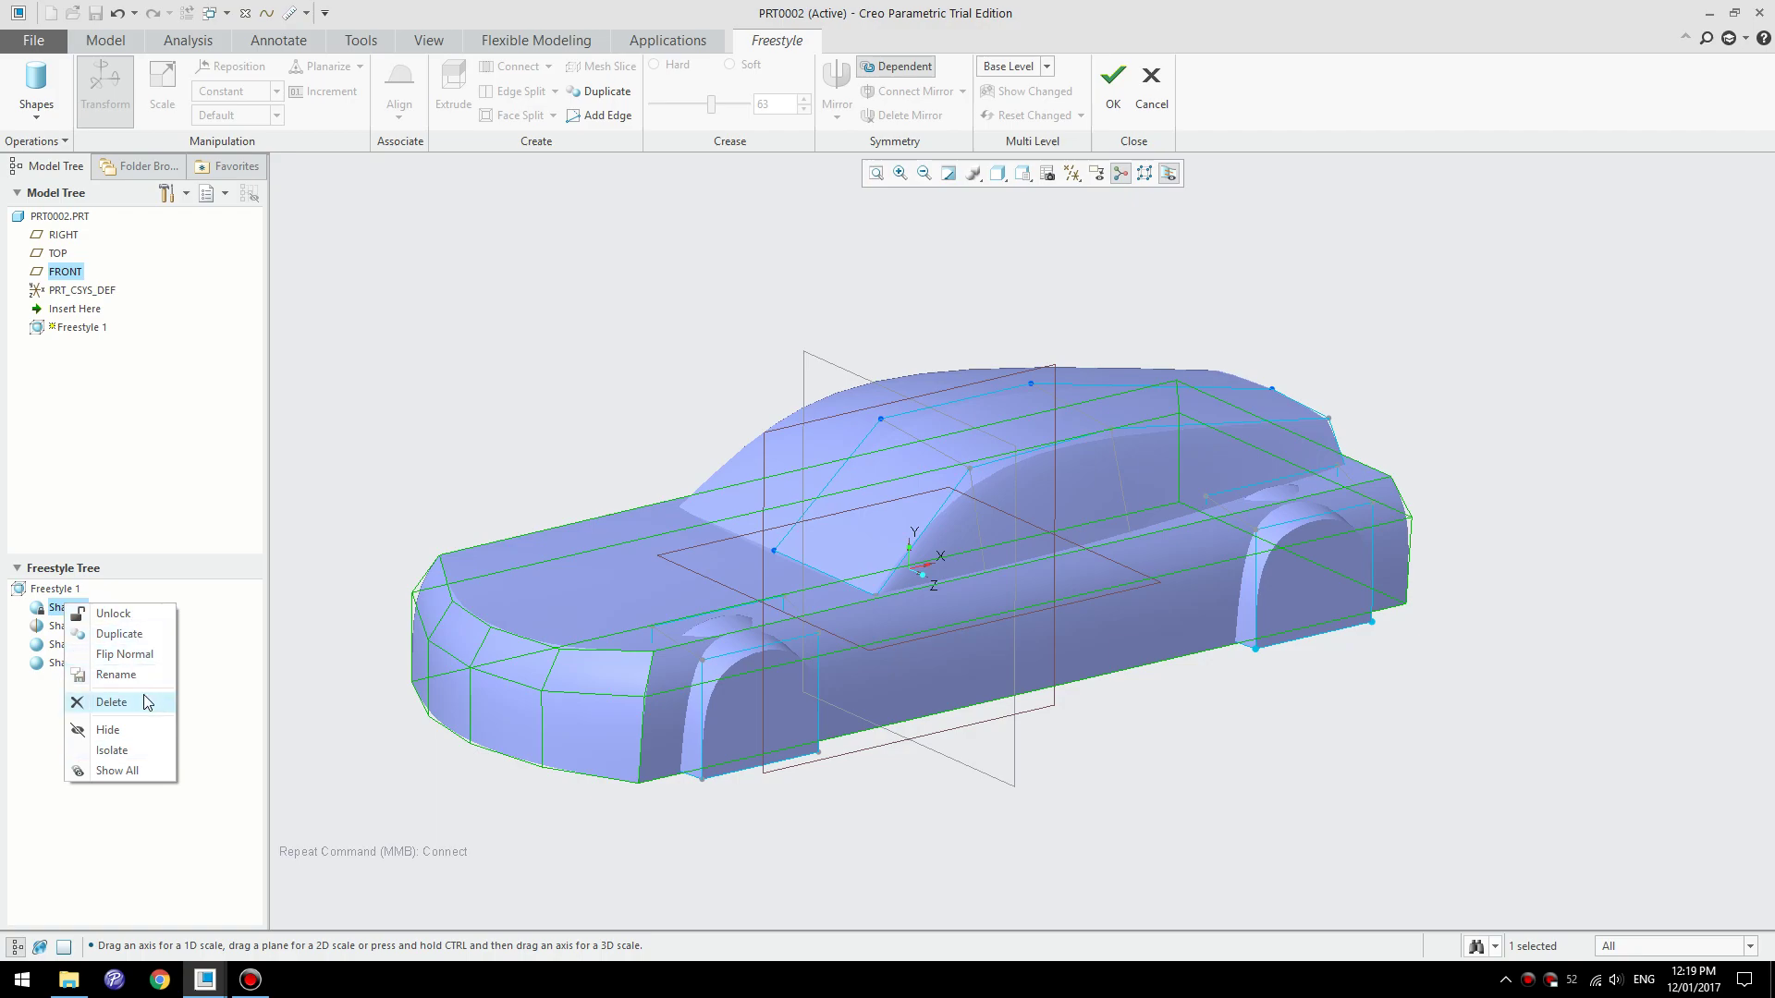
click(132, 615)
- Duplicate the front wheel arch shape, Shape 3, in the Freestyle tree
middle_drag(1090, 780, 763, 658)
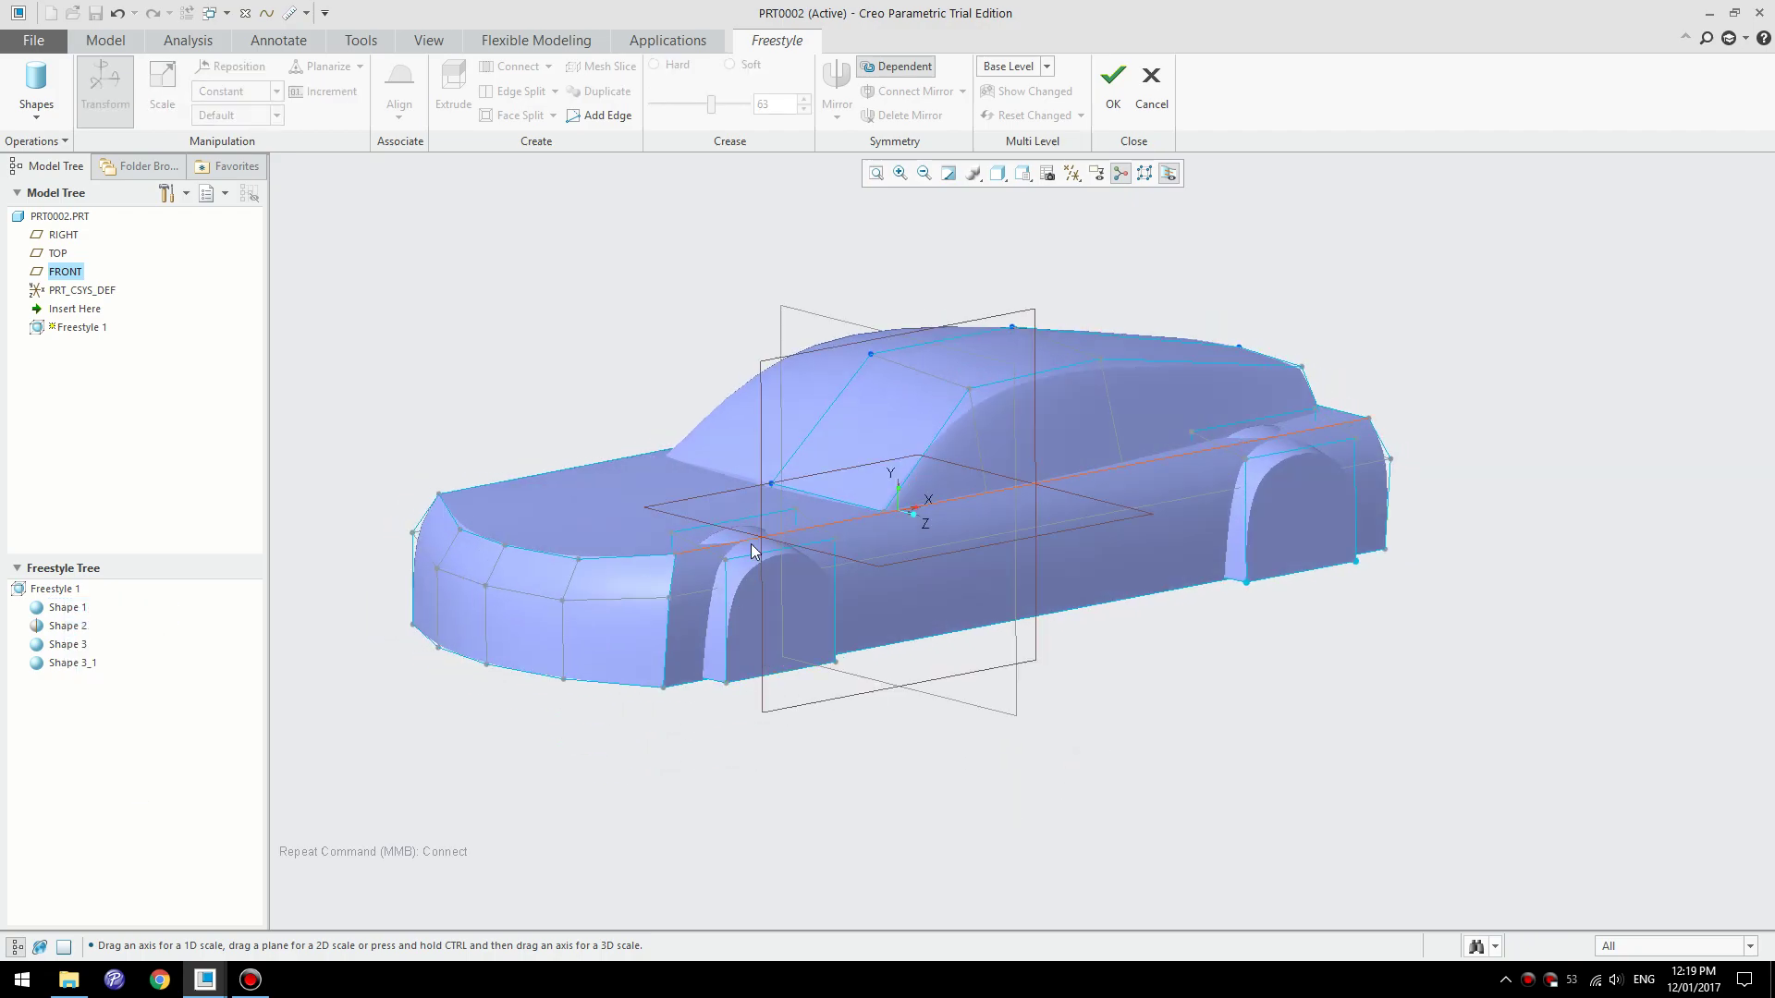
scroll(750, 547, up, 2)
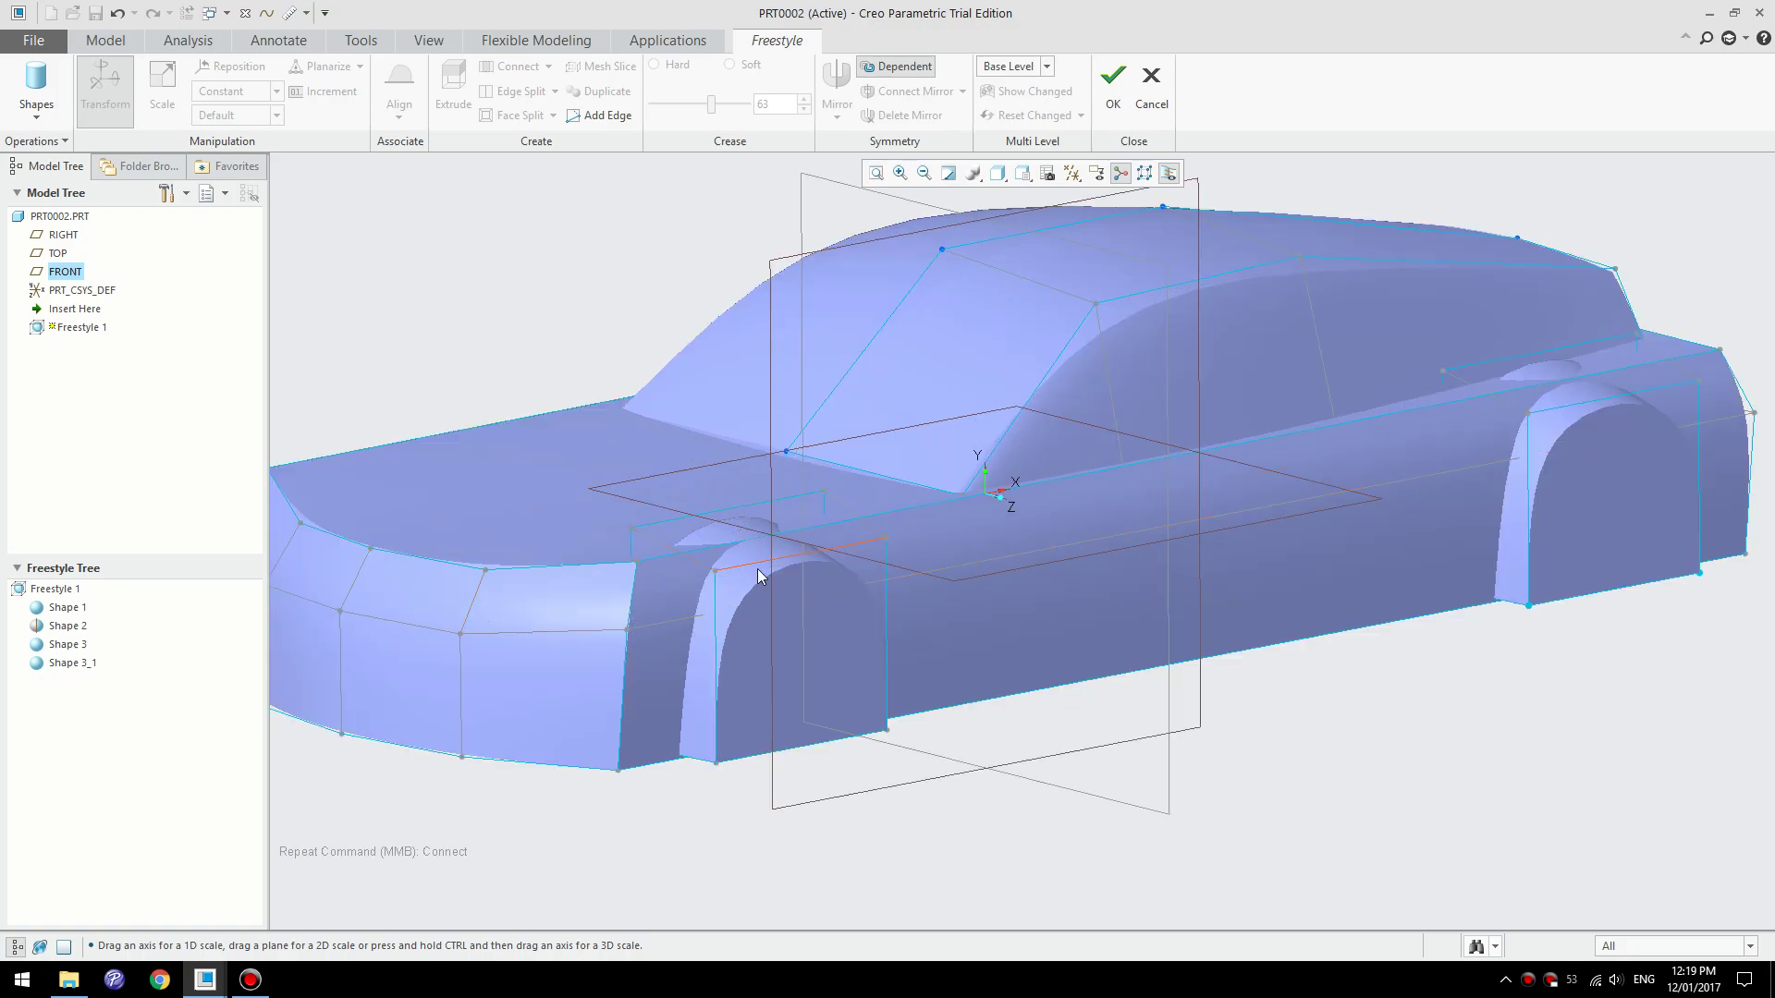
click(82, 664)
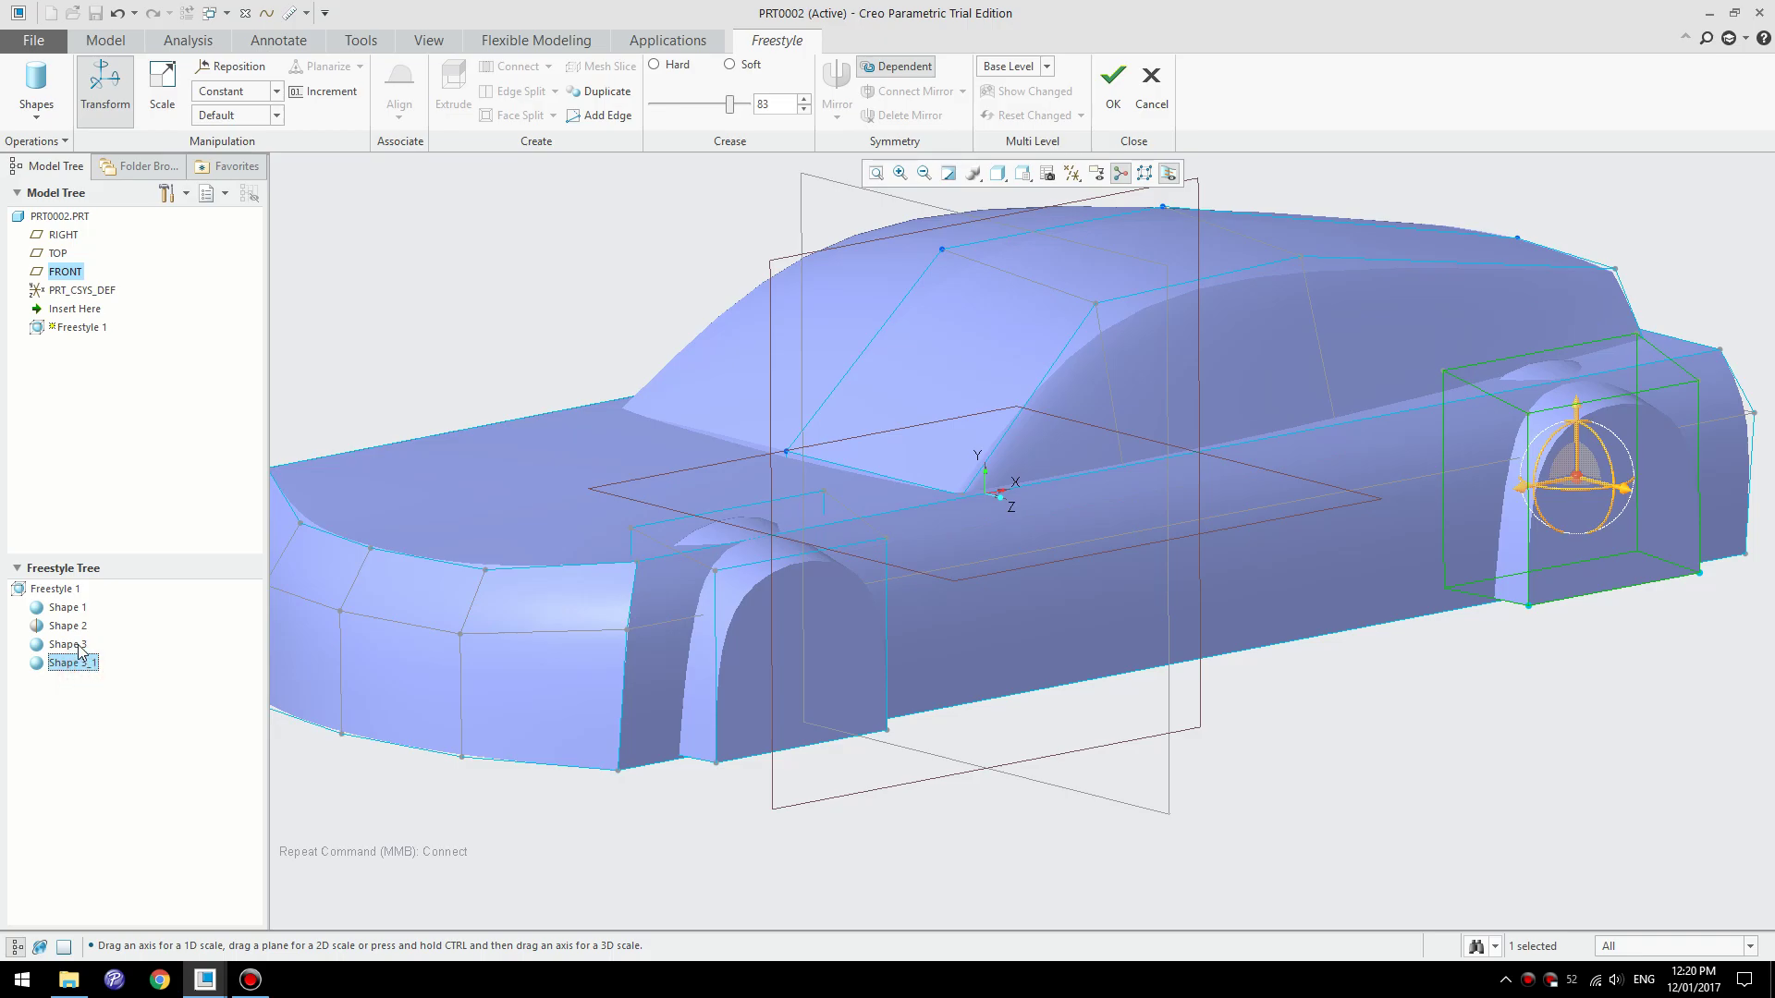
click(69, 644)
right_click(86, 647)
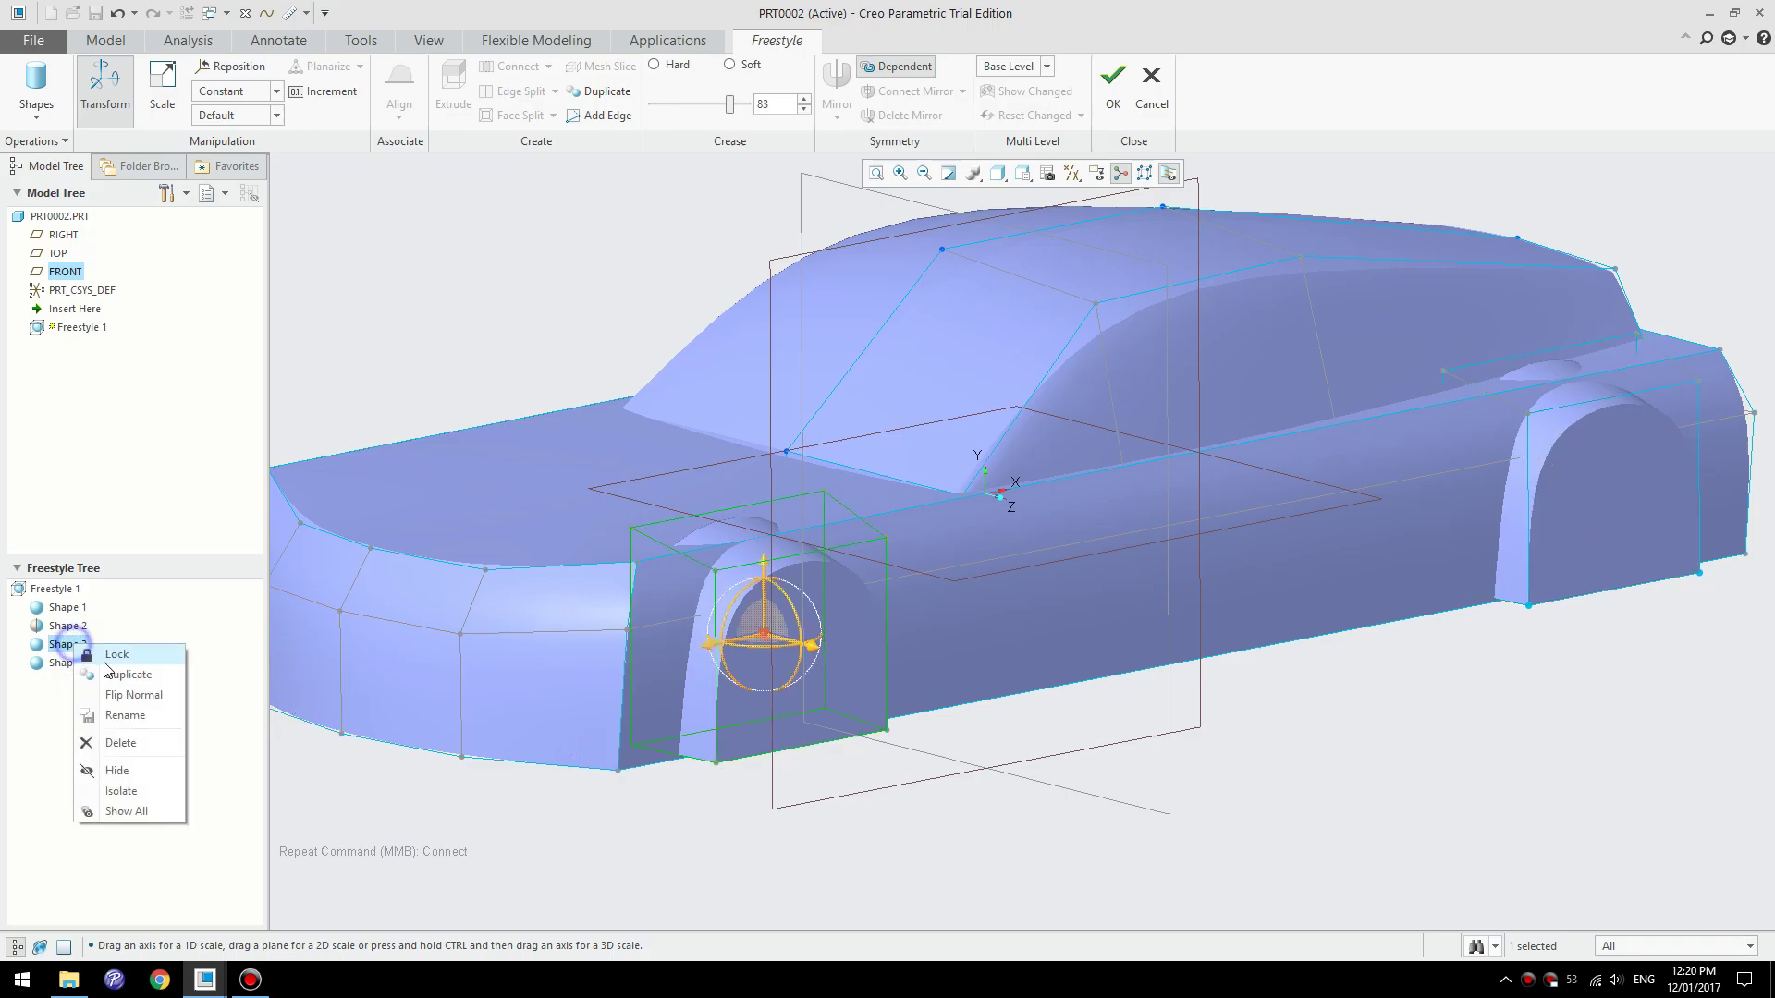
click(148, 679)
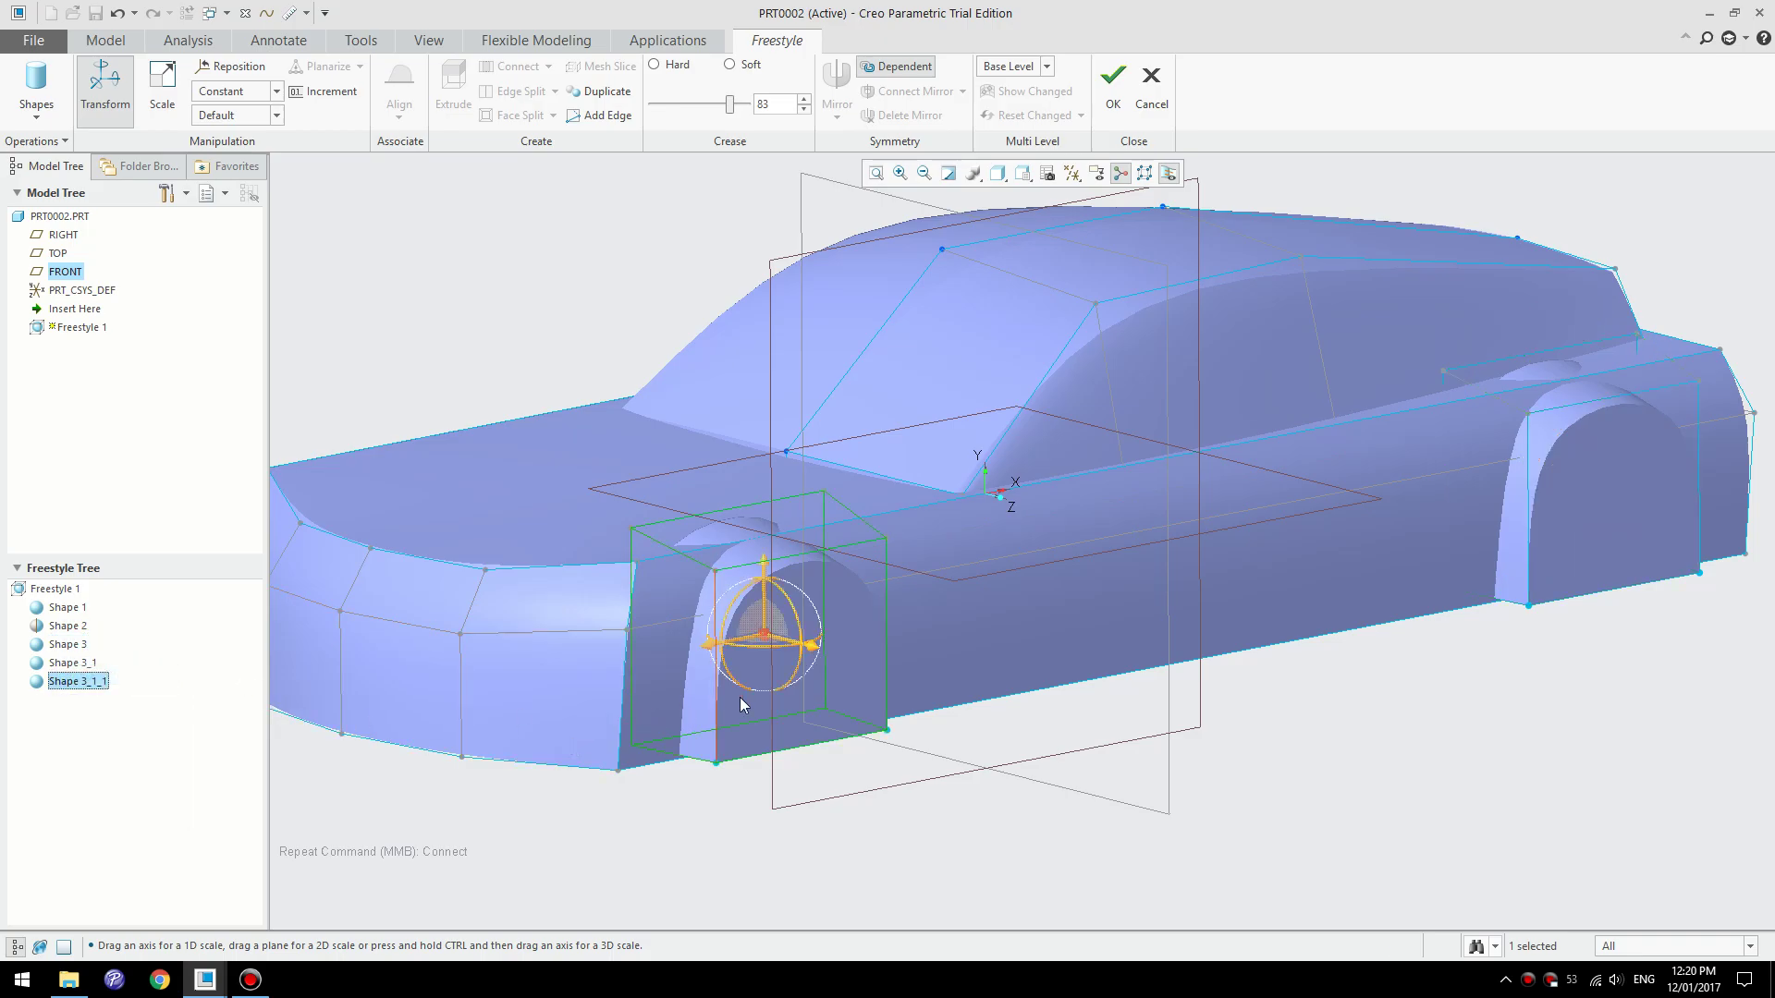
- Lock the original front wheel arch, Shape 3, leaving its duplicate editable
scroll(962, 692, up, 2)
middle_drag(906, 719, 875, 718)
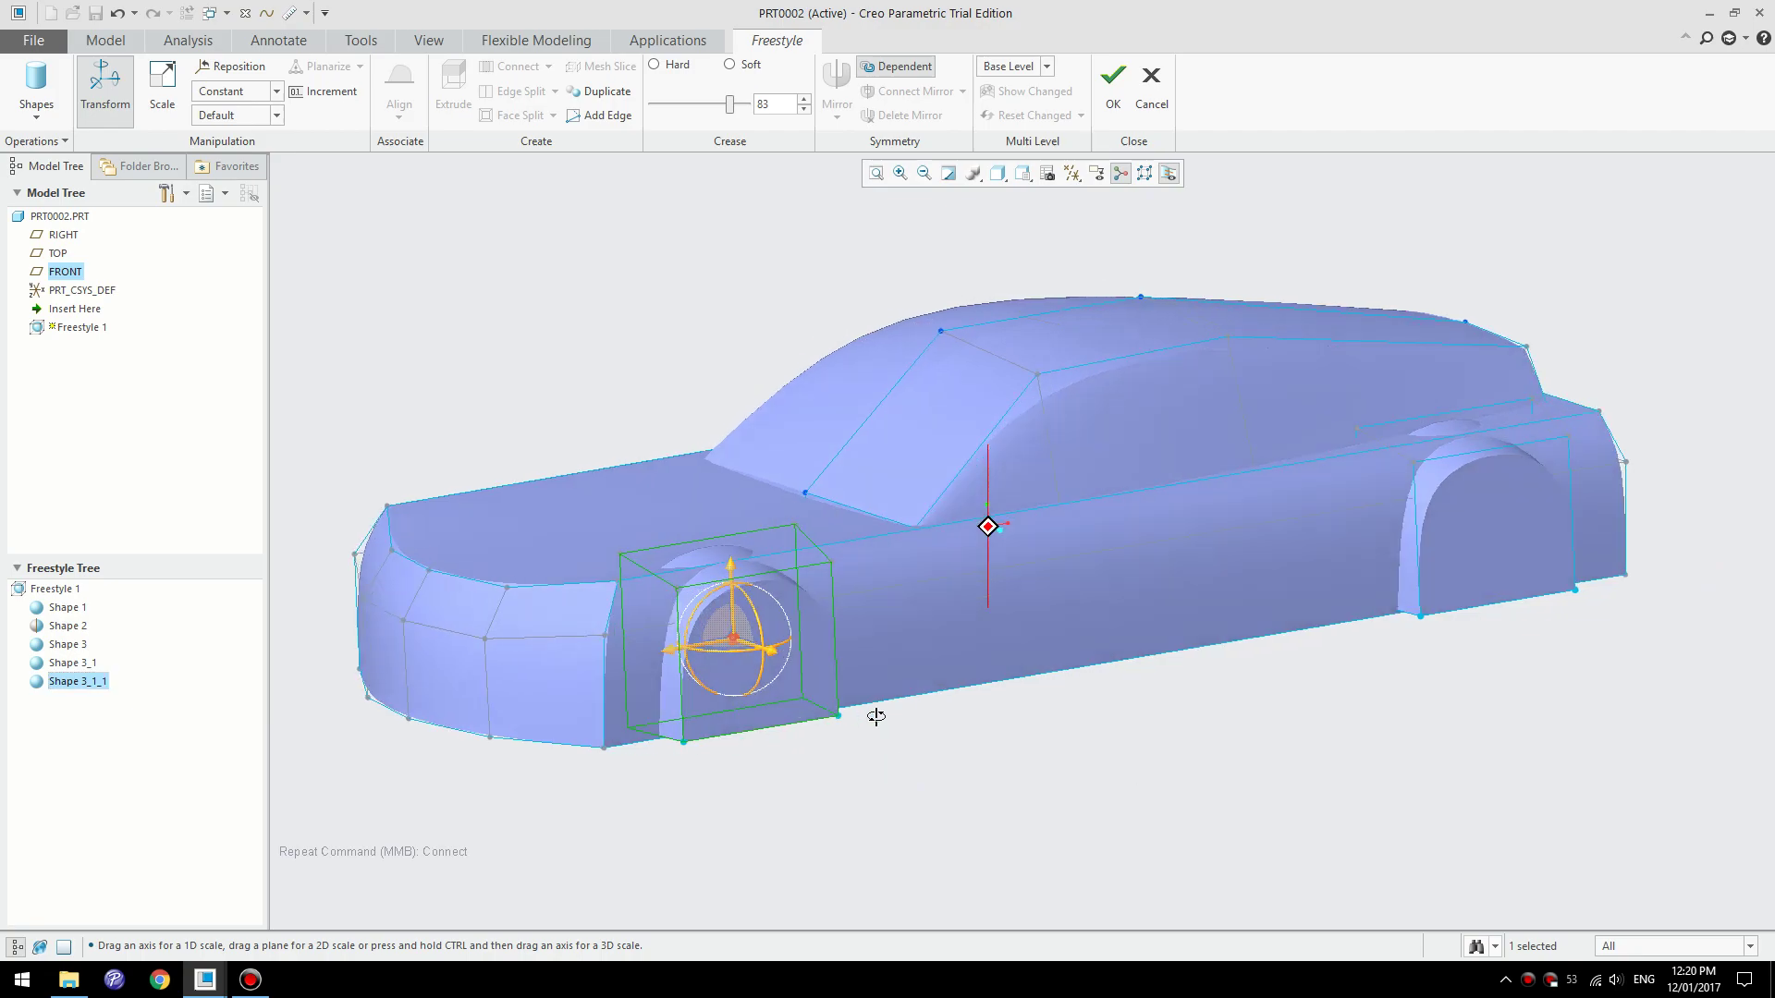
click(87, 665)
click(85, 646)
right_click(85, 646)
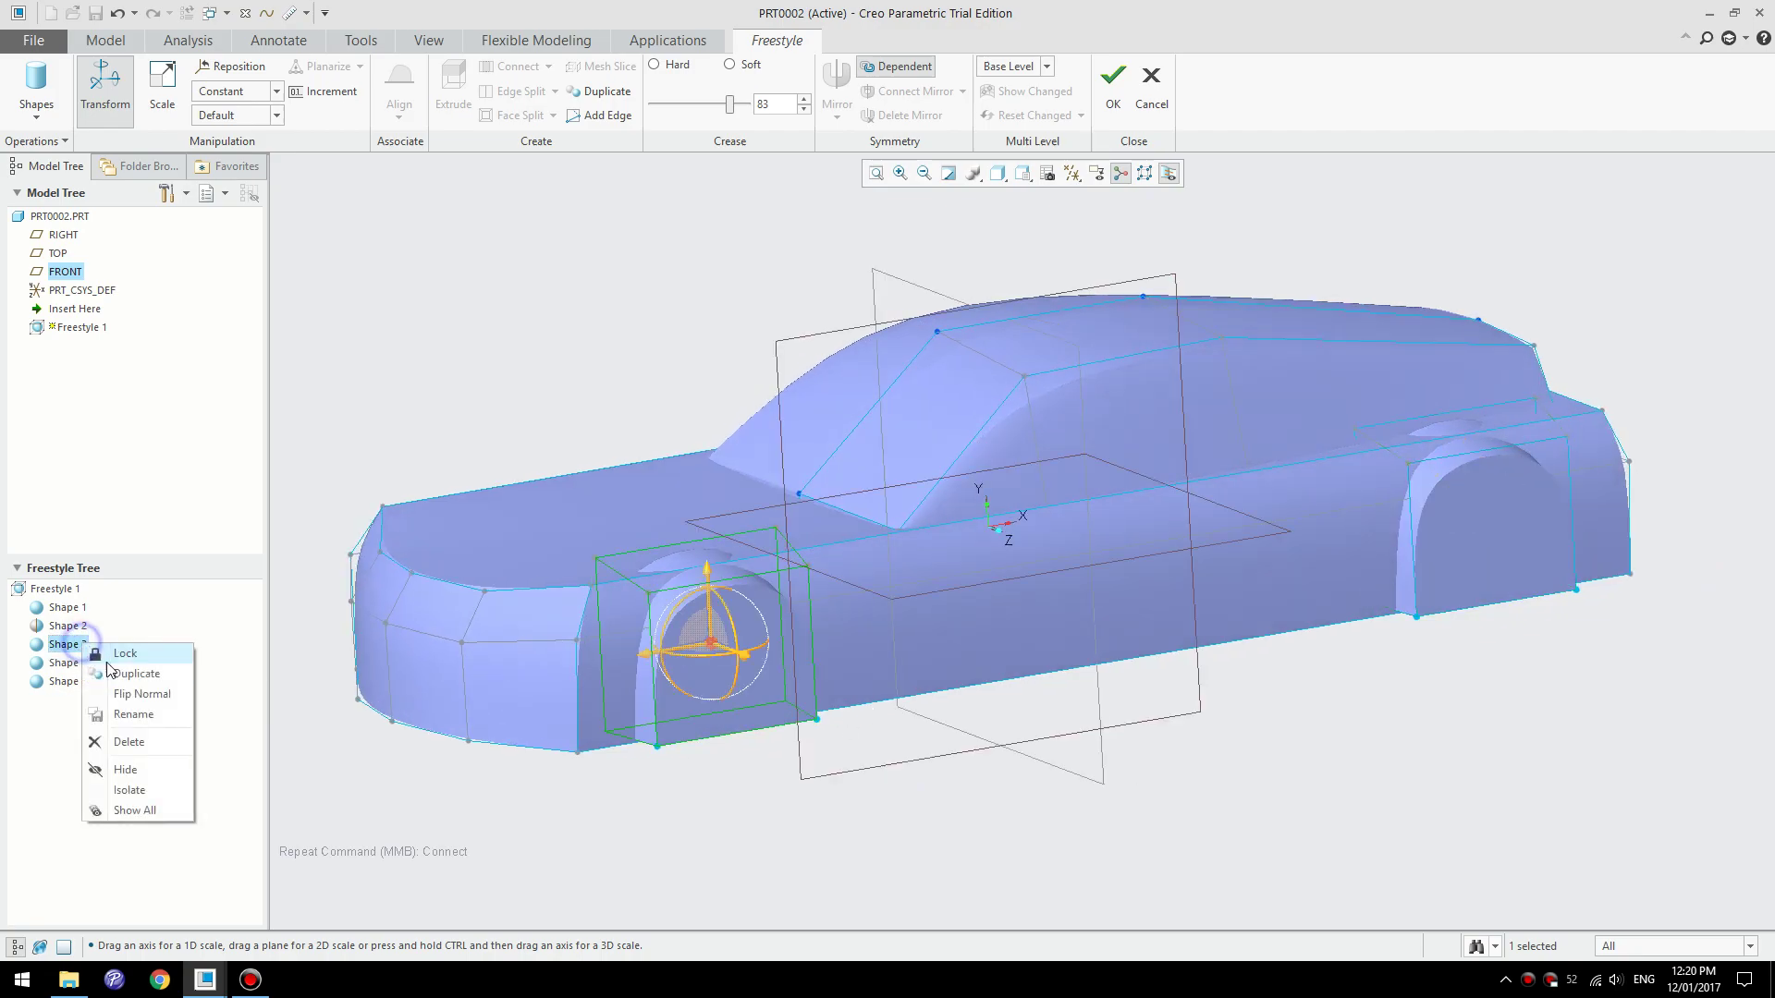
click(124, 654)
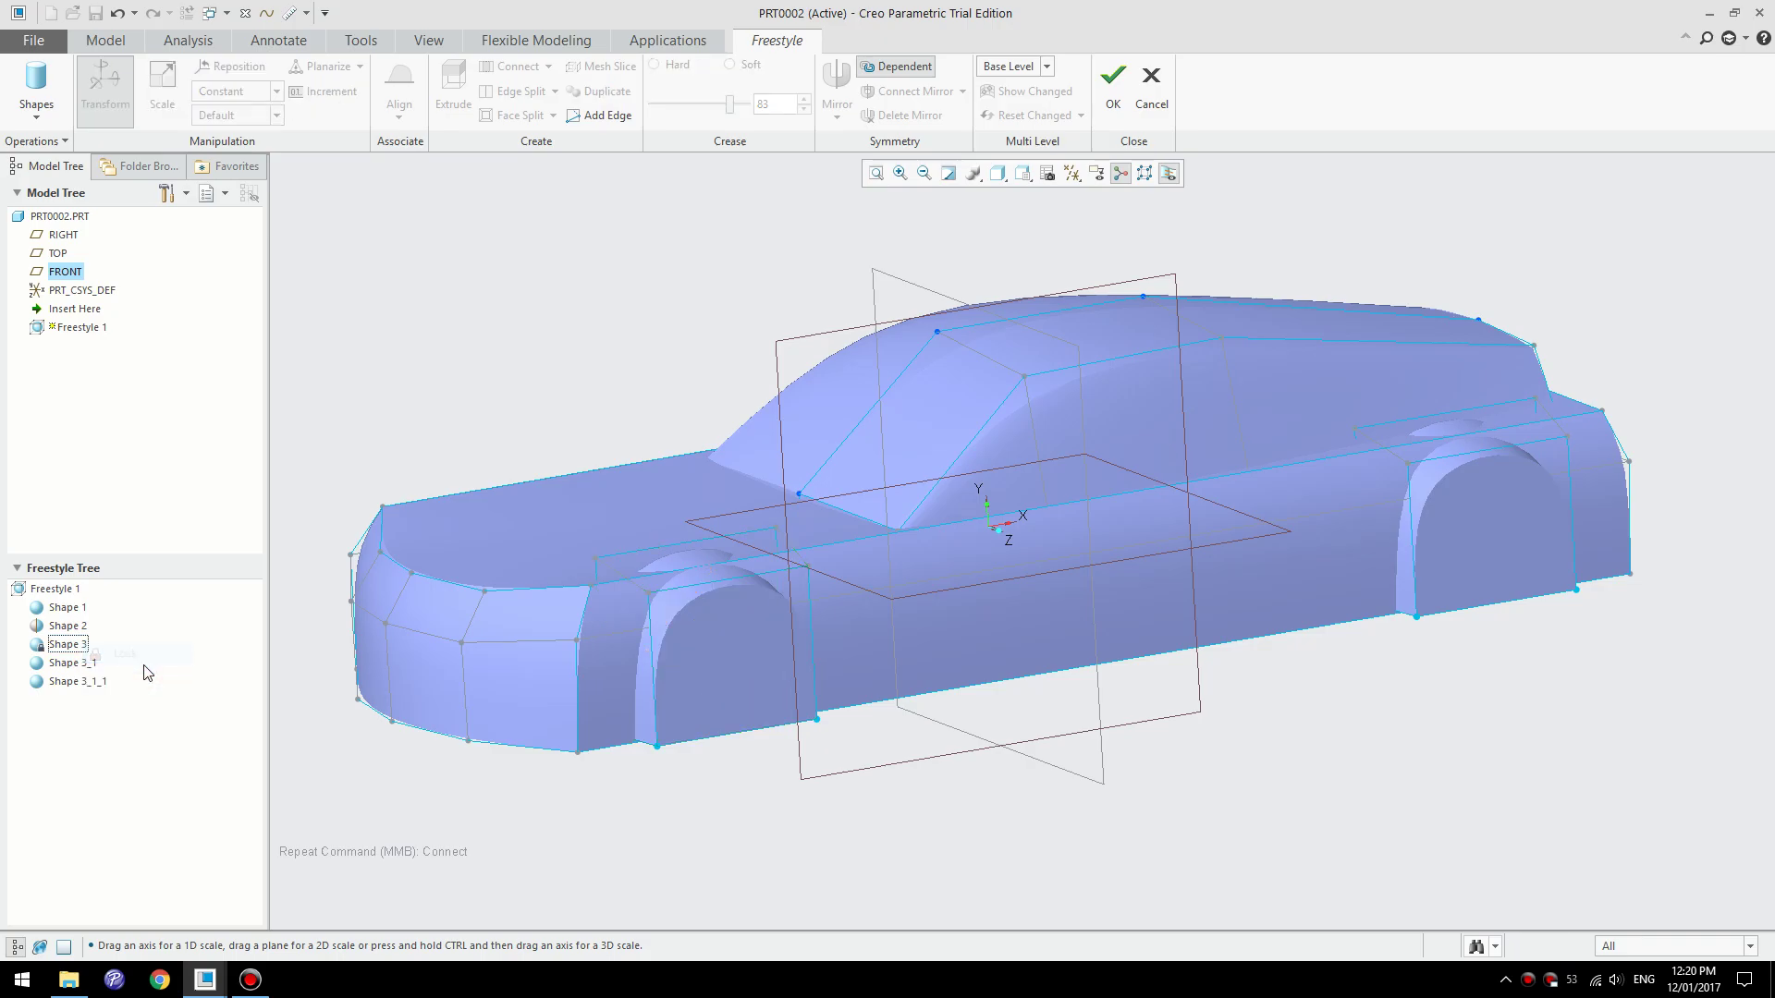
- Move the front face of the duplicated wheel arch slightly forward along X toward the nose, and clear the selection
click(79, 681)
click(820, 832)
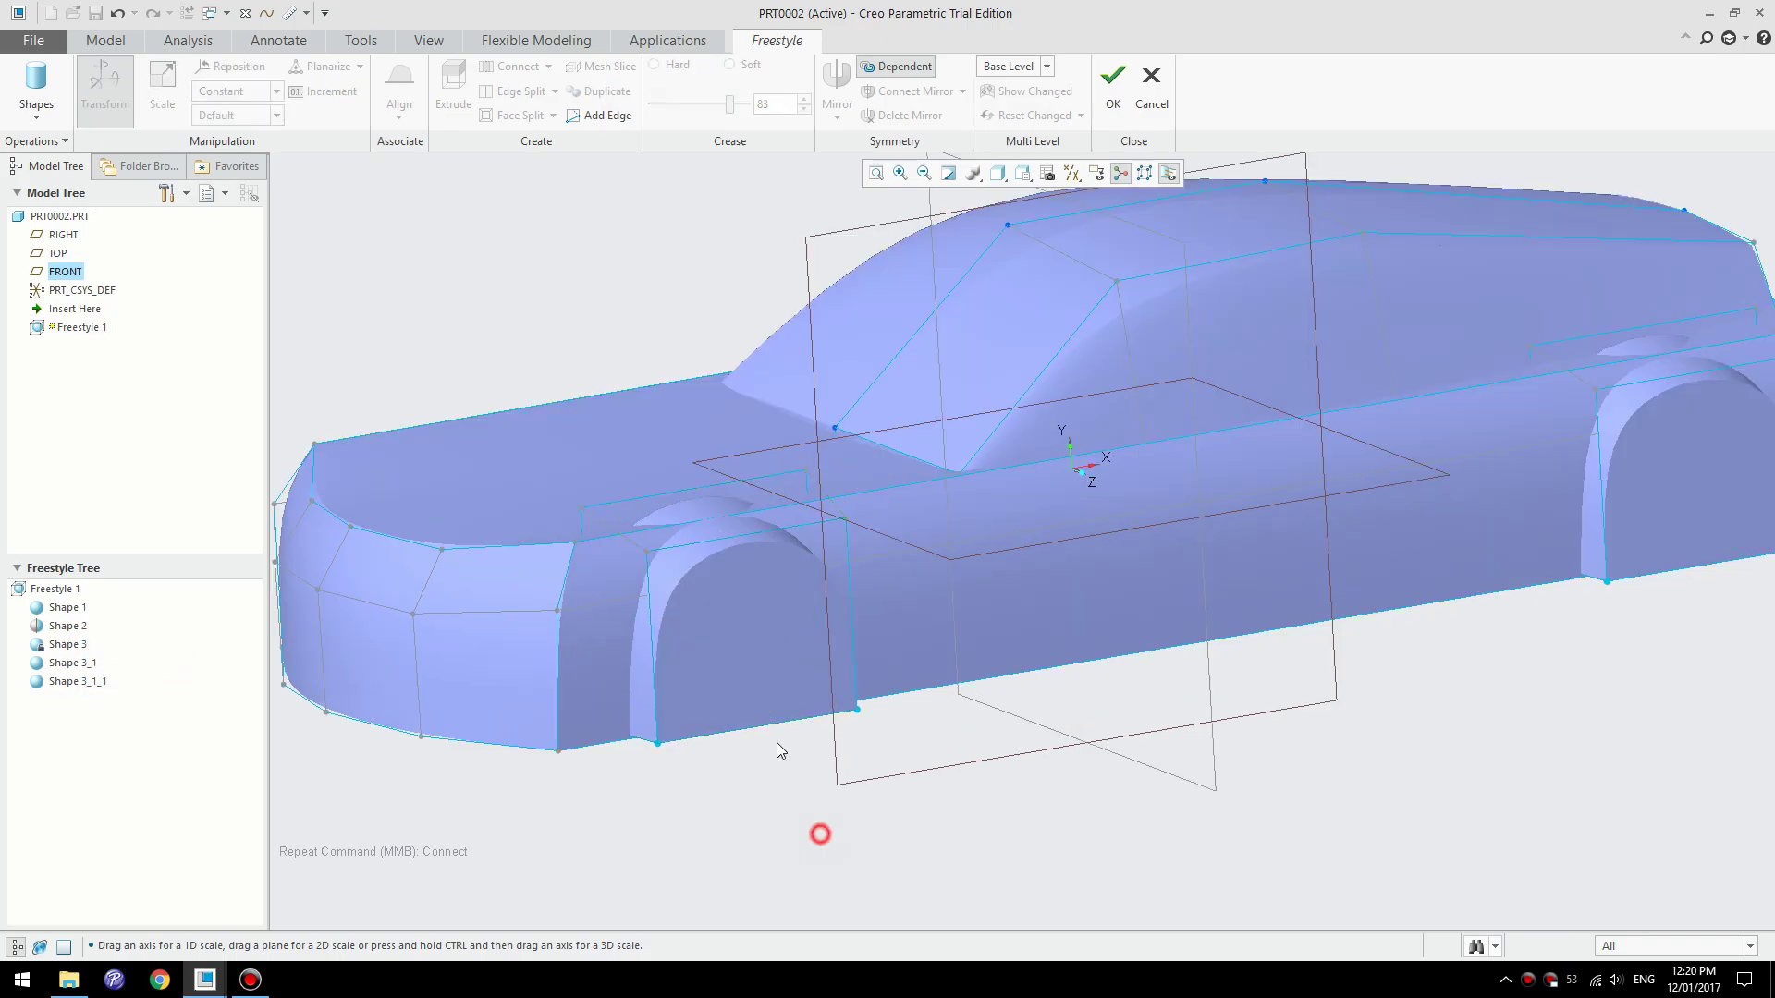
click(783, 692)
click(751, 804)
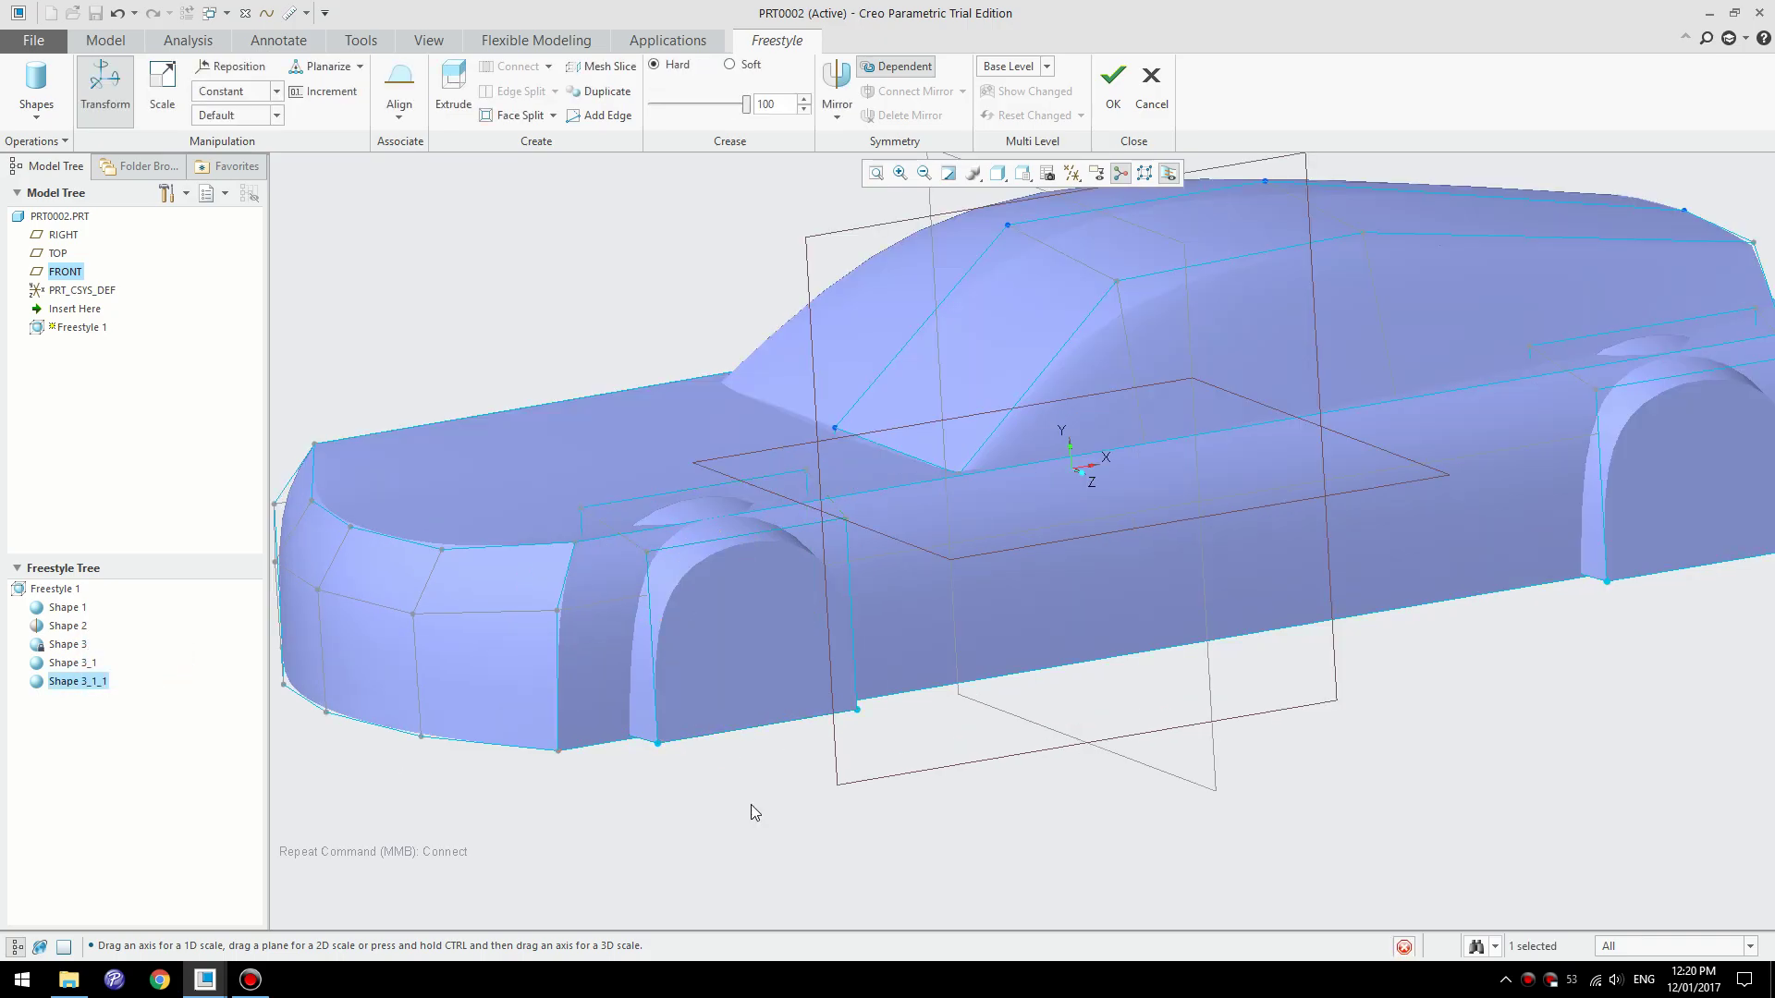
click(723, 646)
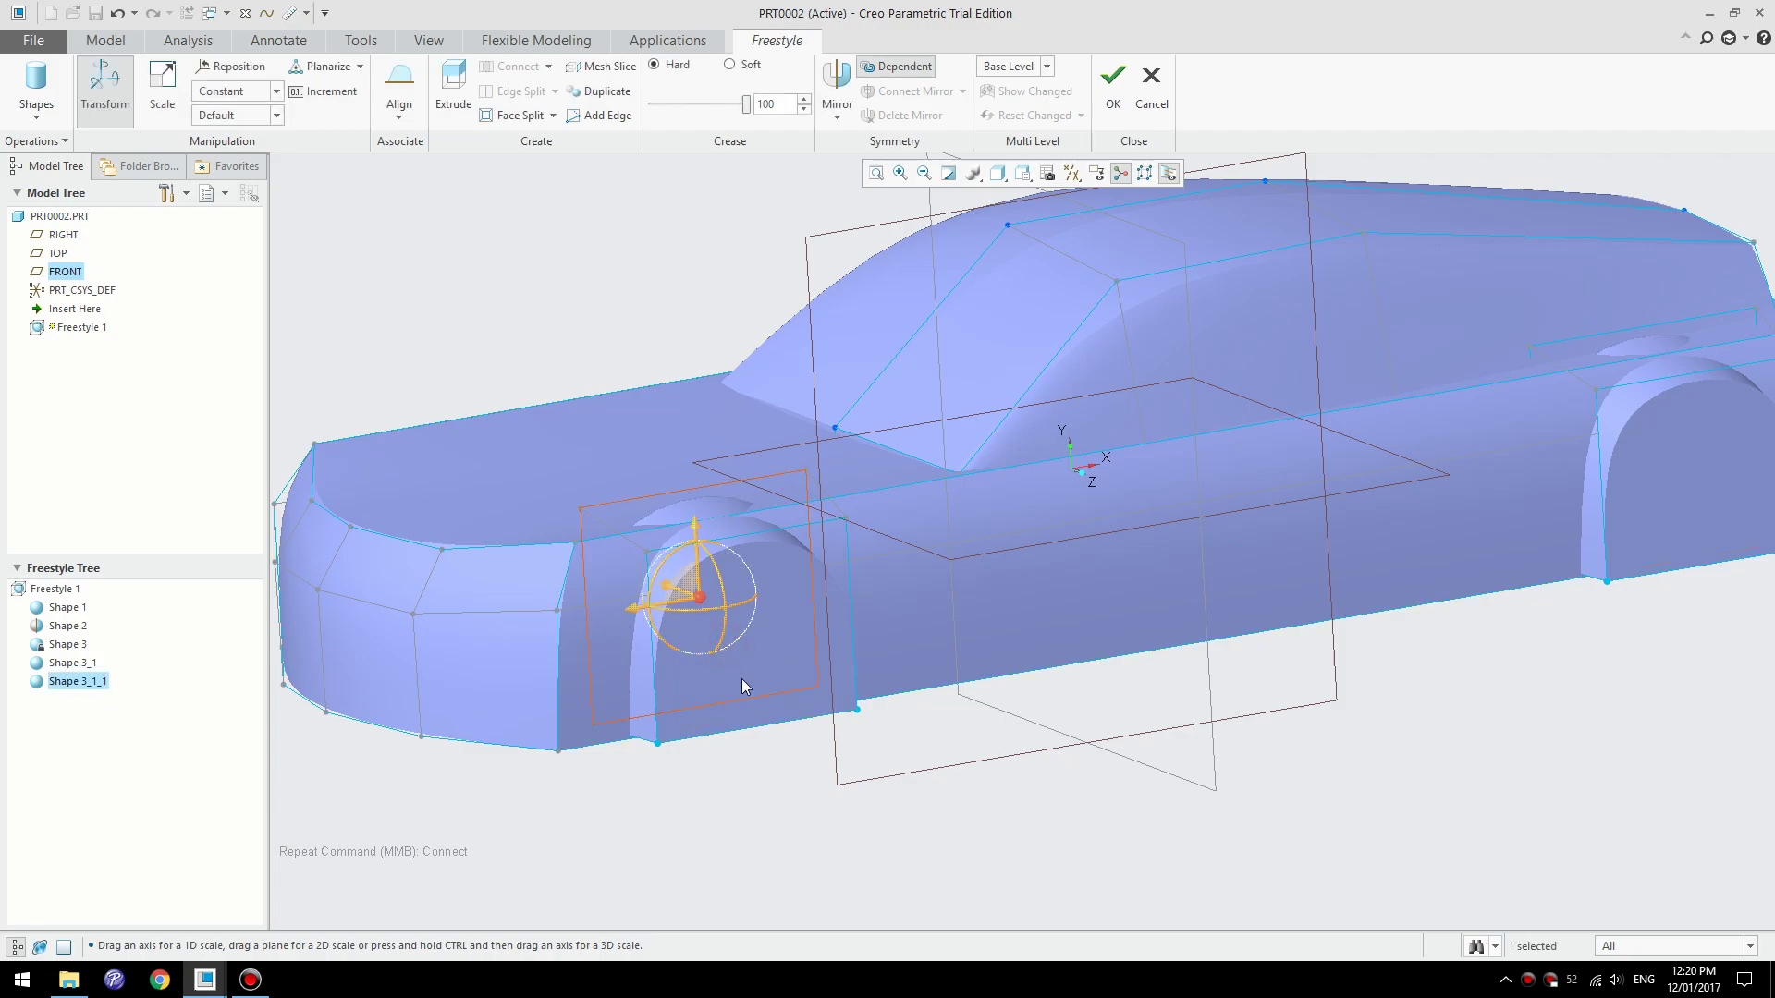
middle_drag(691, 717, 599, 595)
click(730, 436)
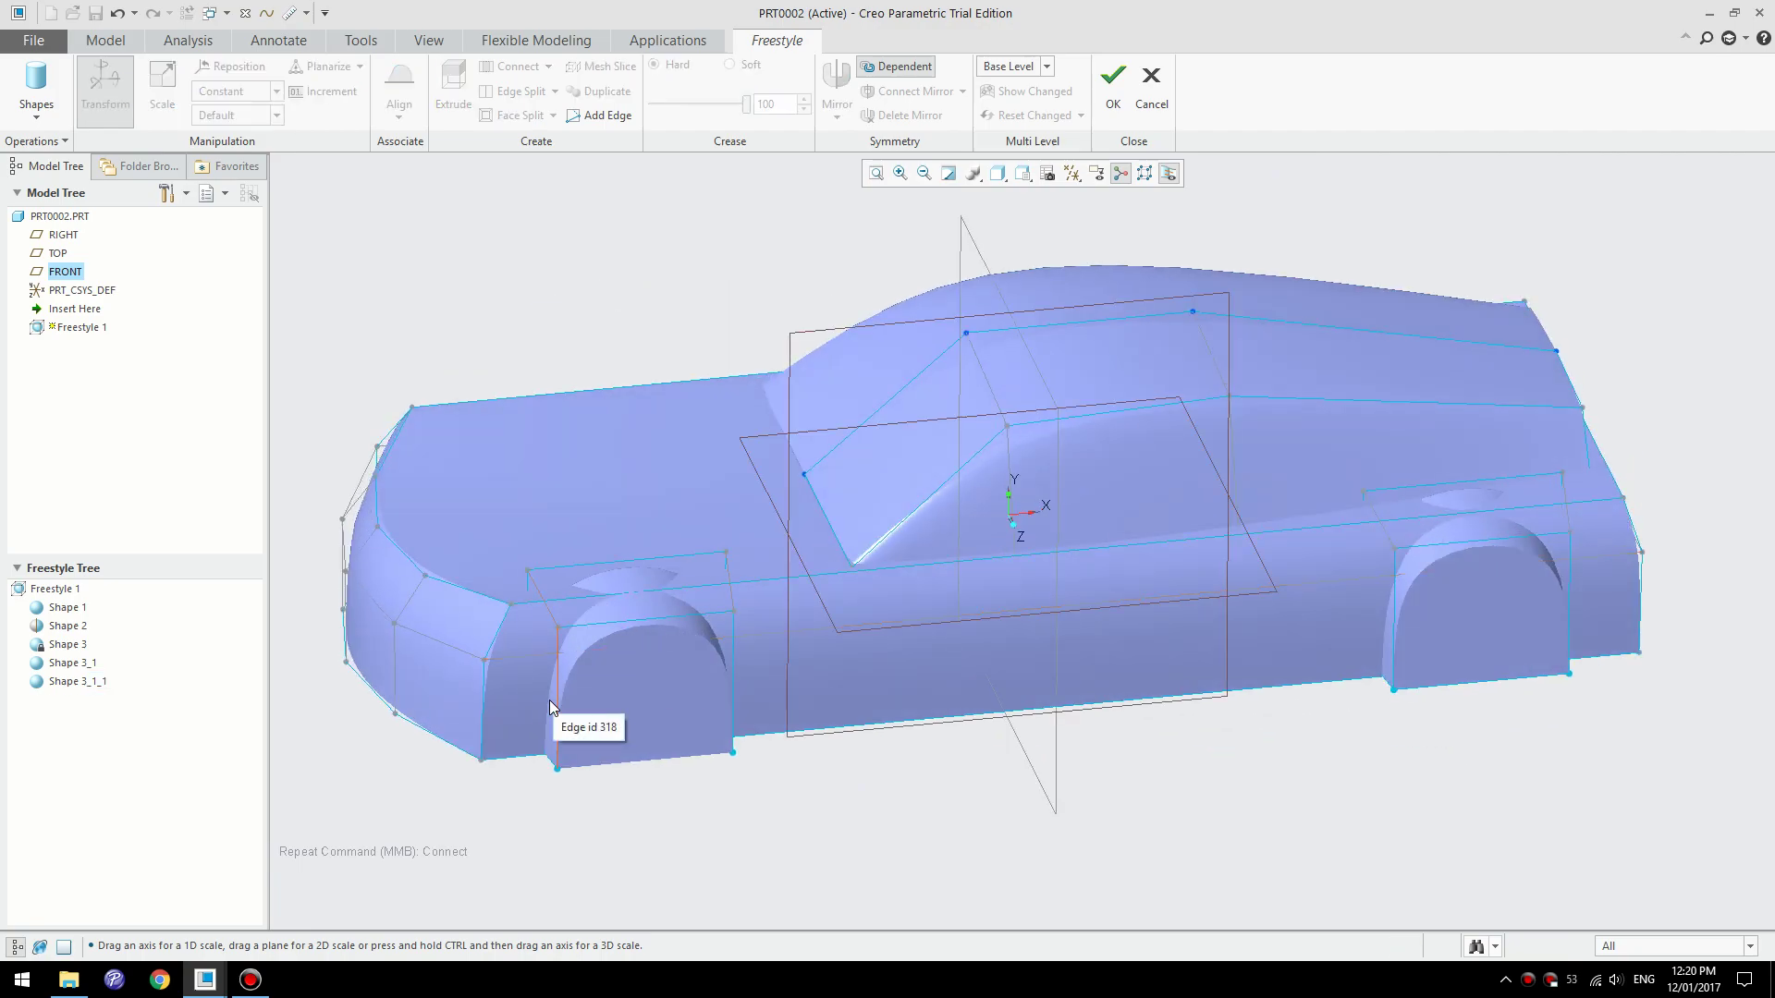
click(505, 722)
drag(481, 696, 463, 690)
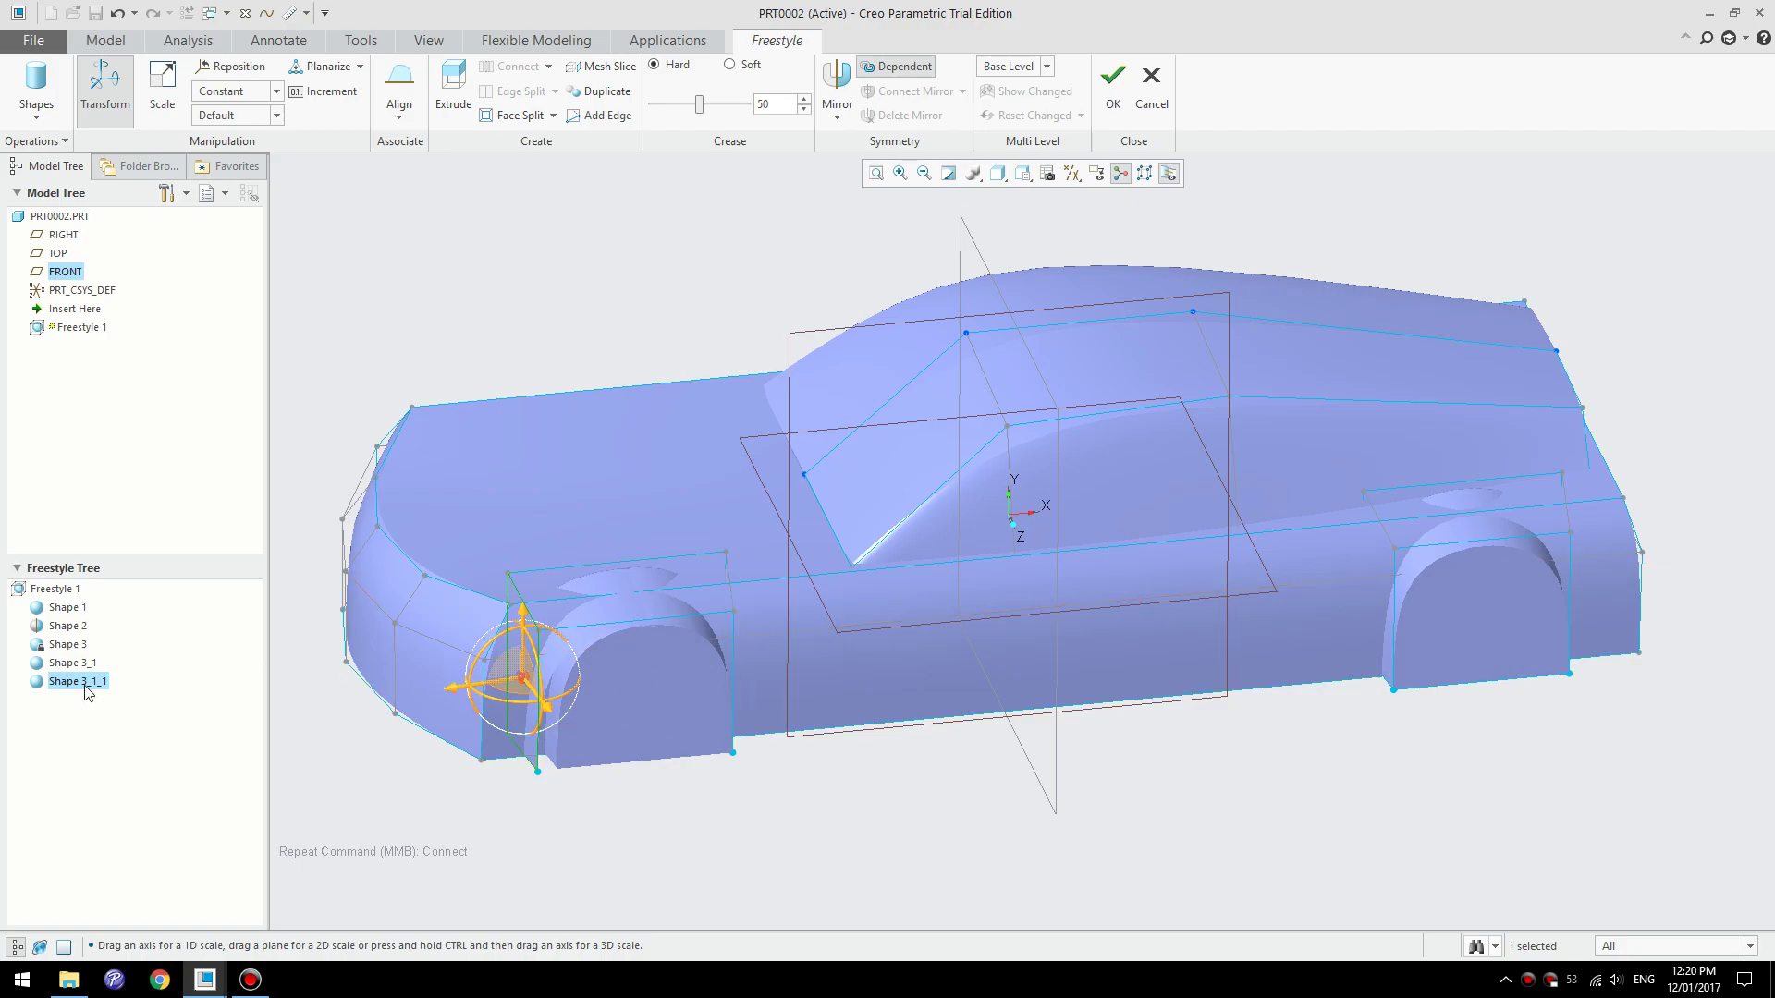
click(297, 745)
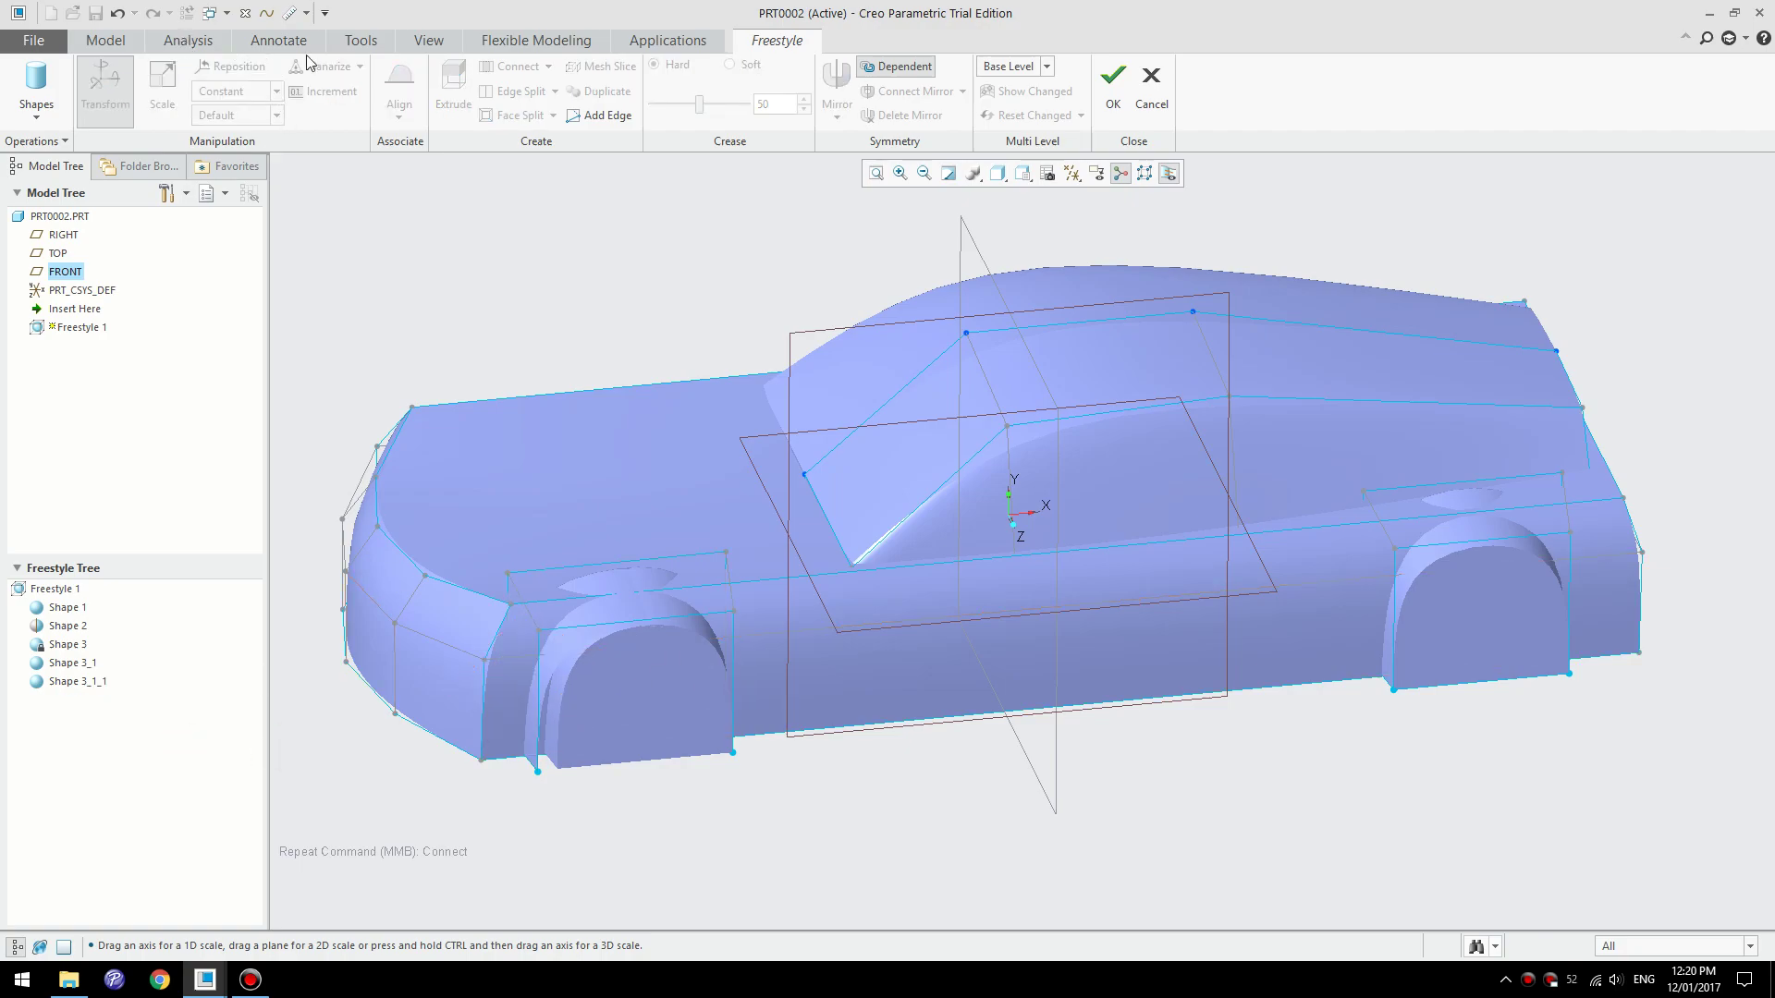
- Try to apply the green paint appearance from the adv-paint-spray.dmt library to the car body
click(428, 40)
click(191, 84)
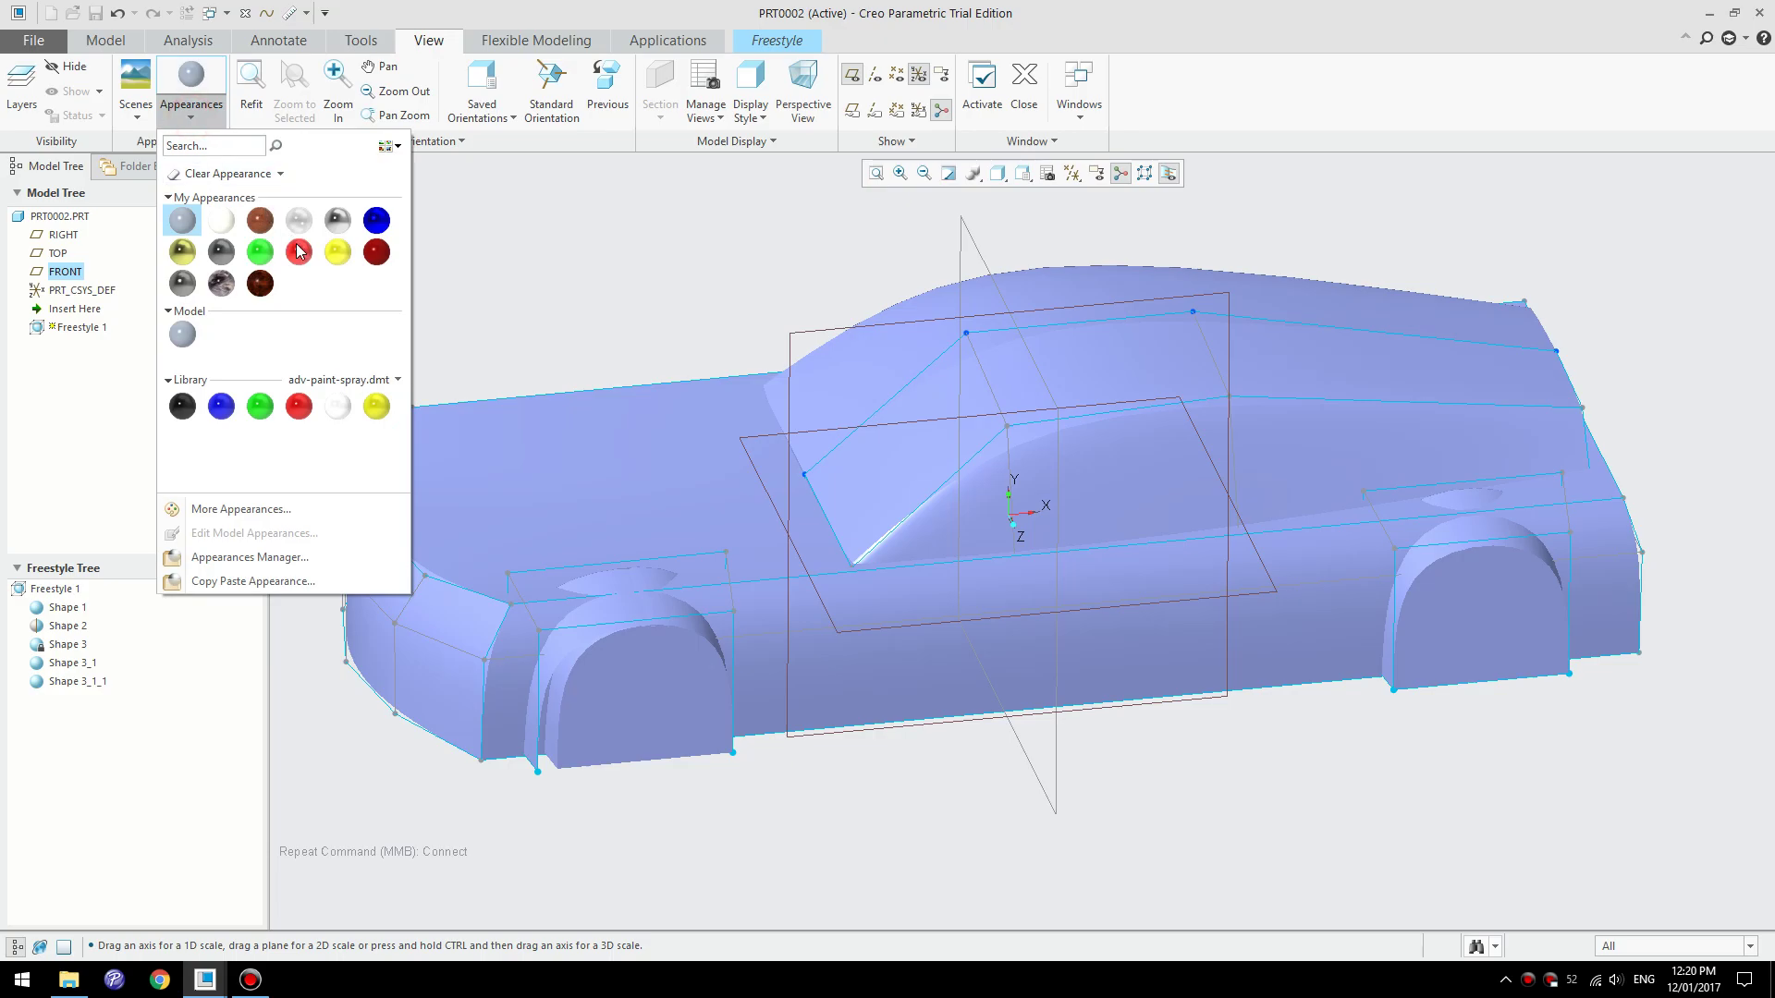
click(260, 407)
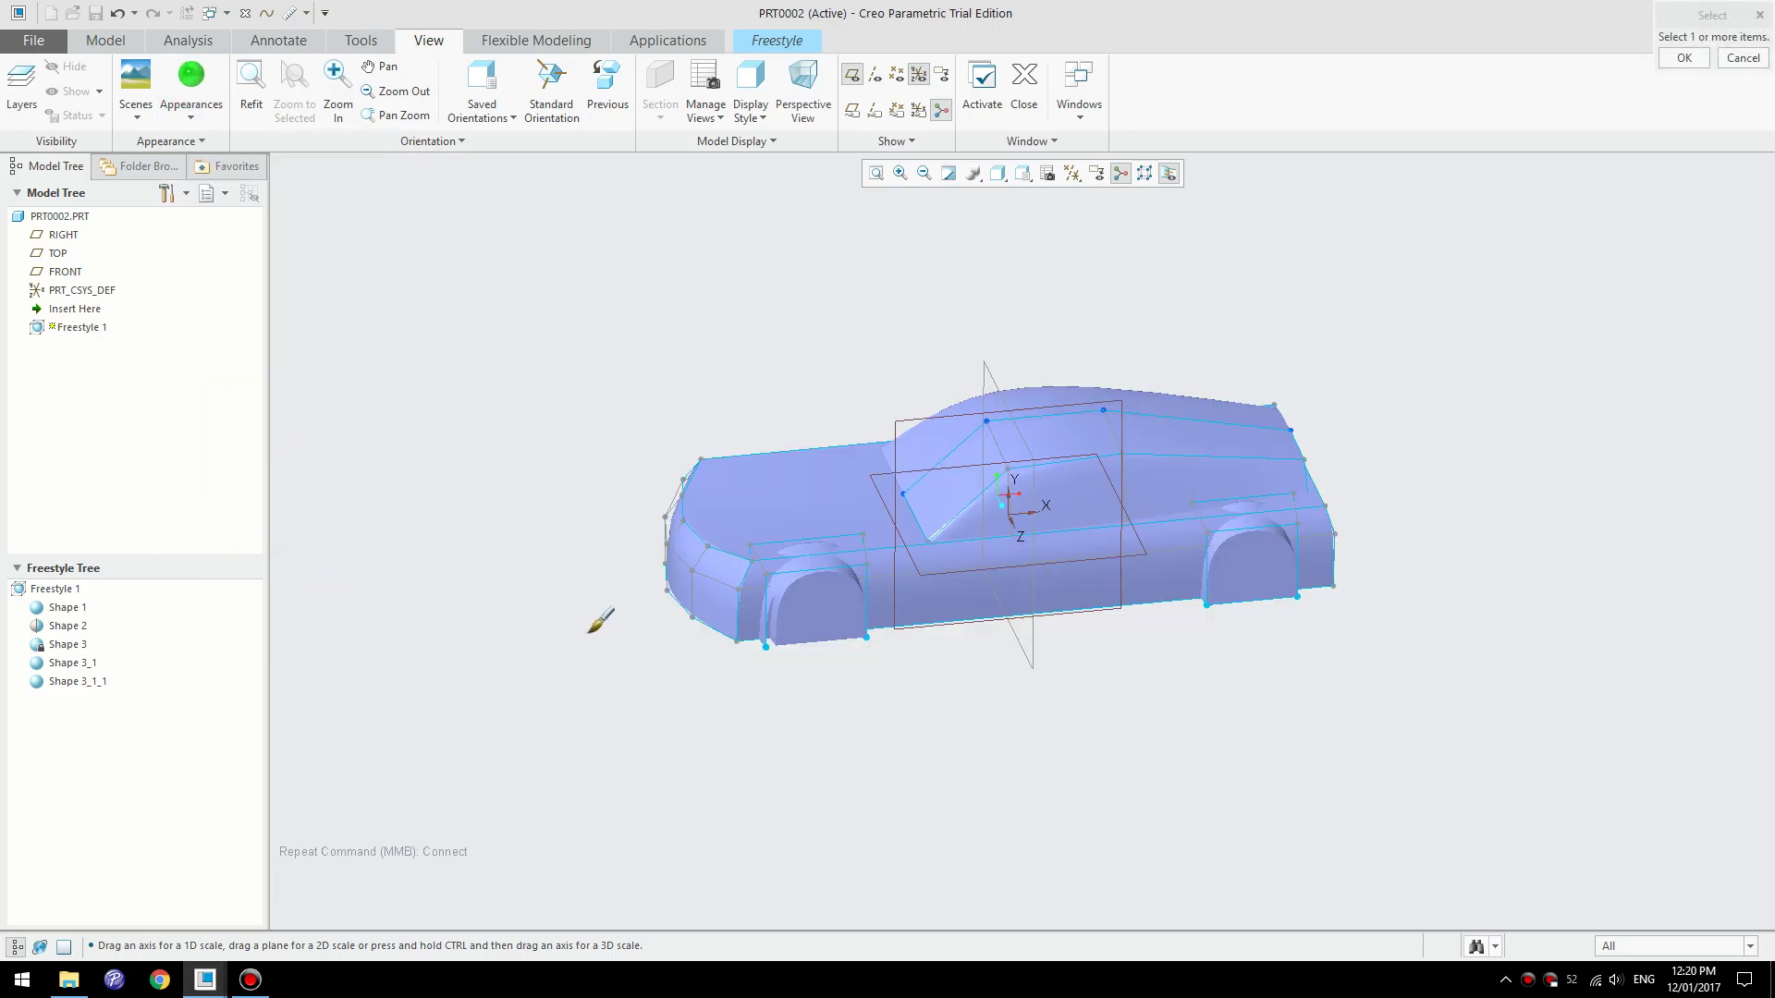
scroll(735, 560, down, 5)
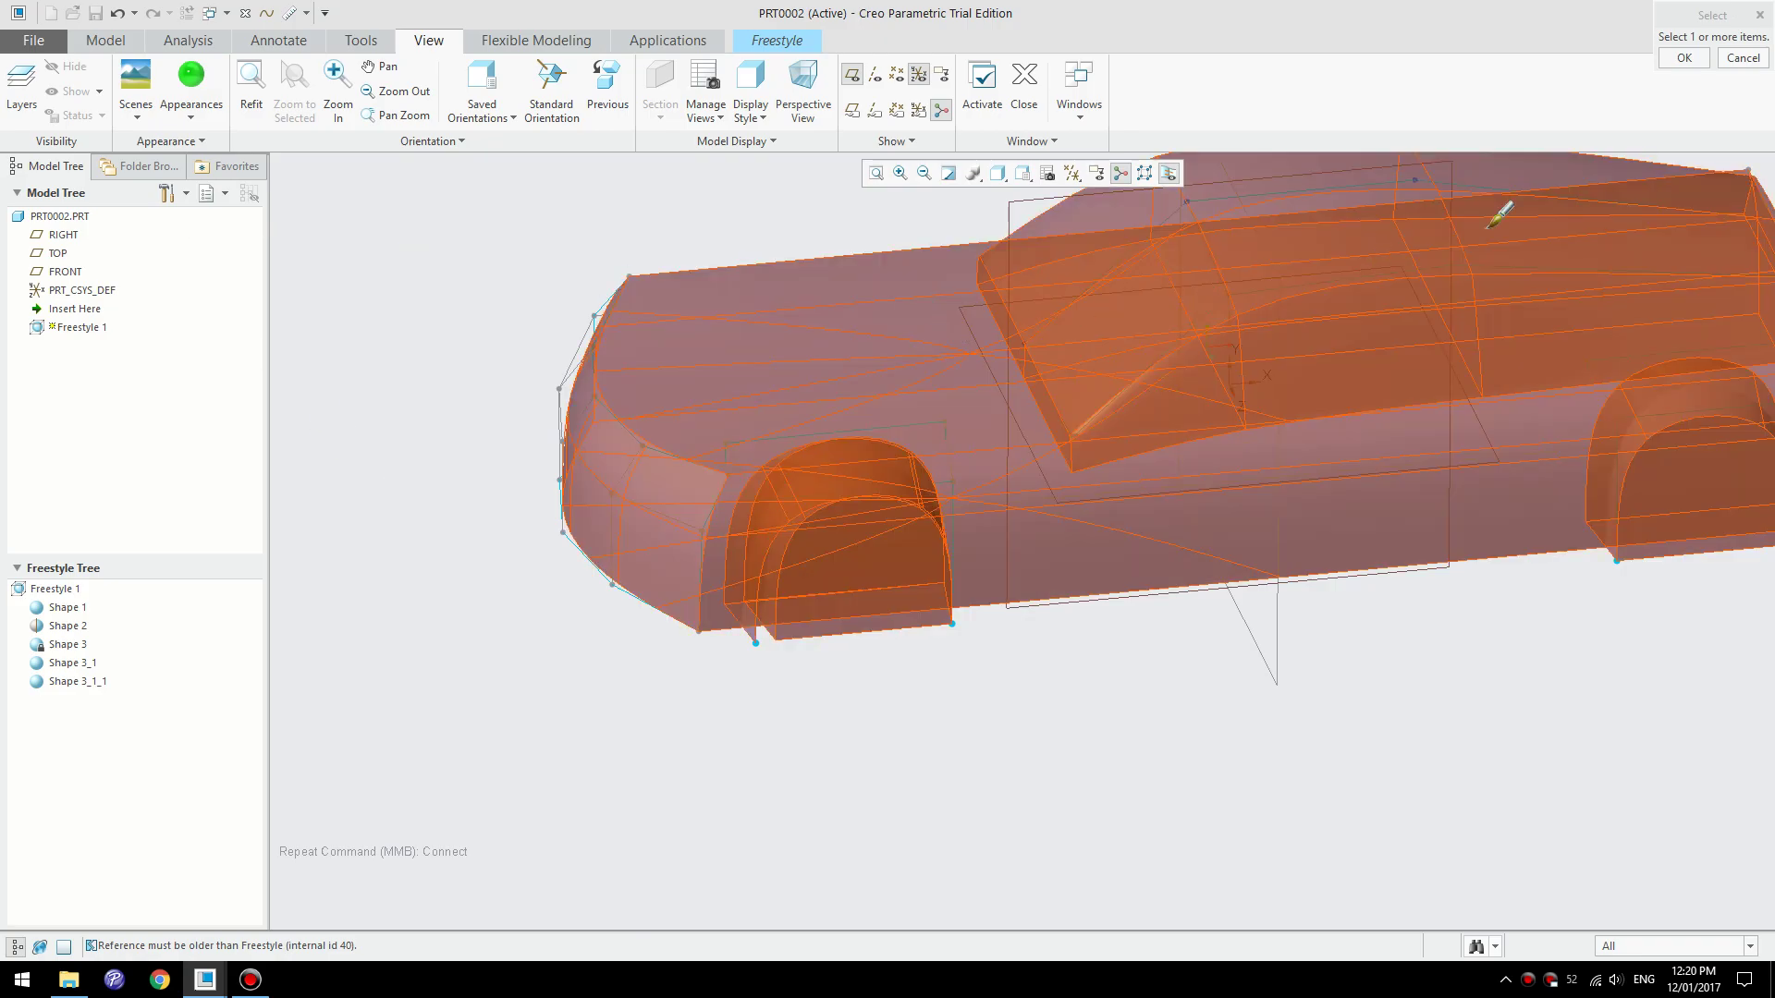
click(1684, 58)
- Raise the bottom front edge of the duplicated wheel arch along Y to about mid-height of the body
scroll(730, 666, down, 3)
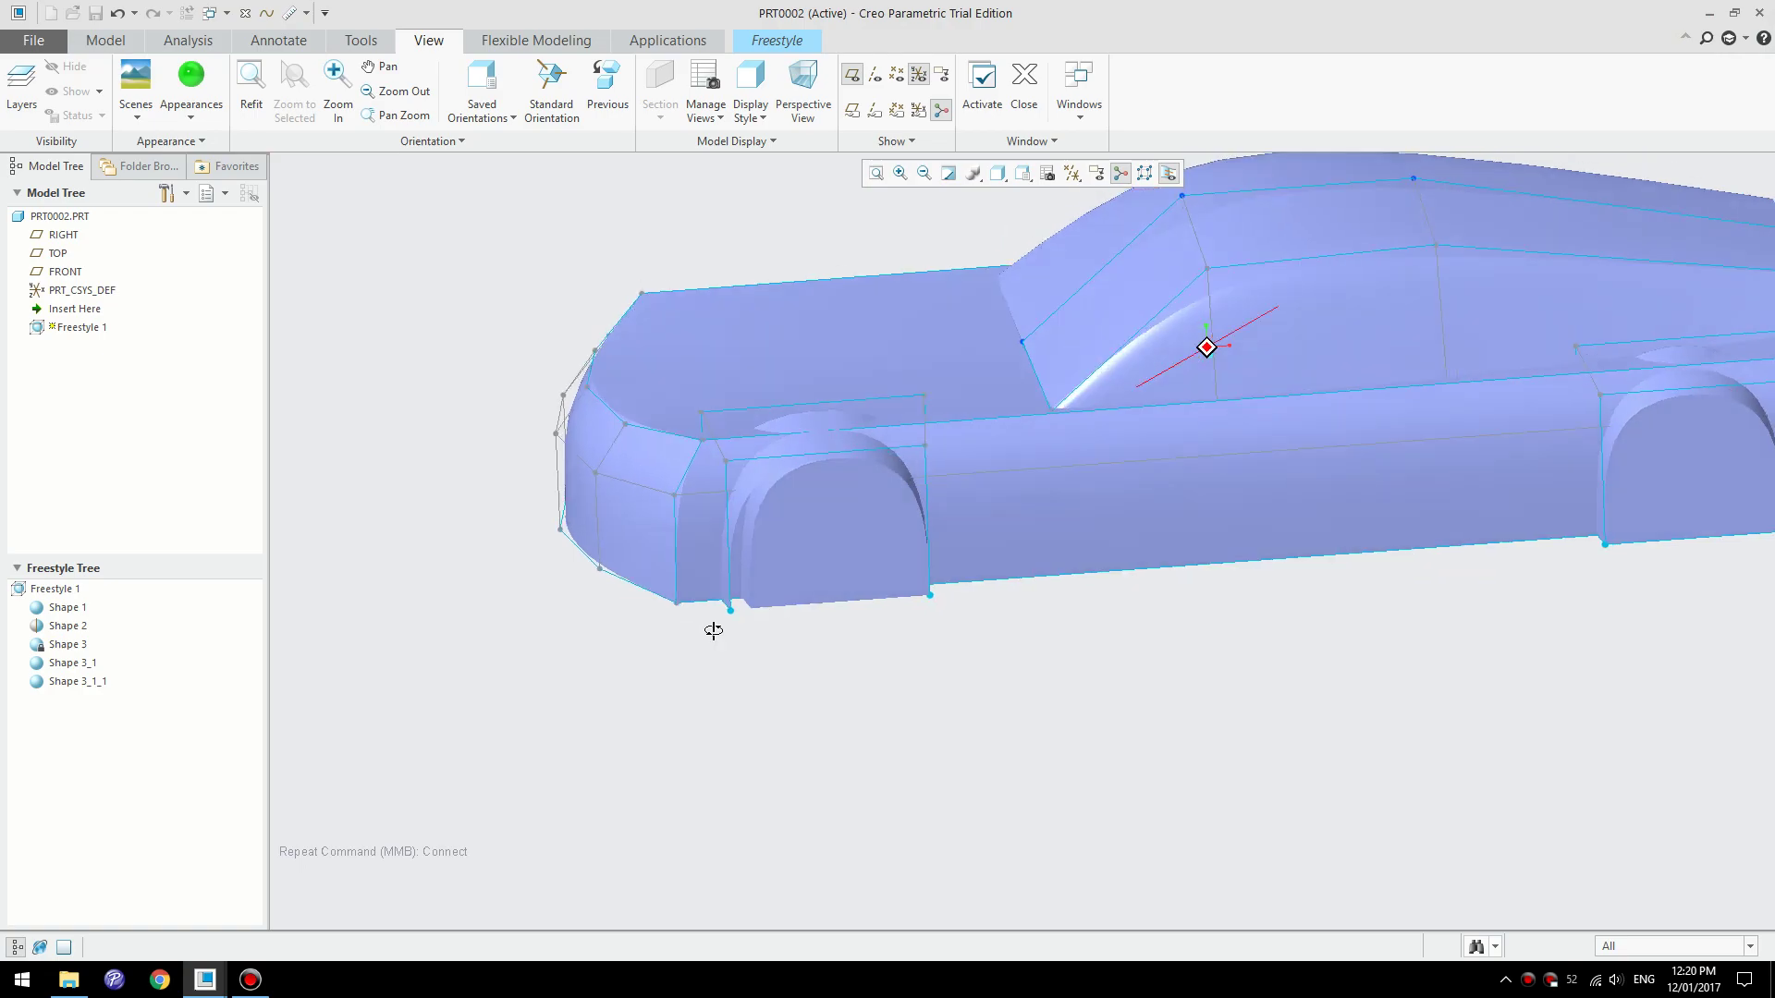
scroll(832, 638, down, 2)
click(927, 662)
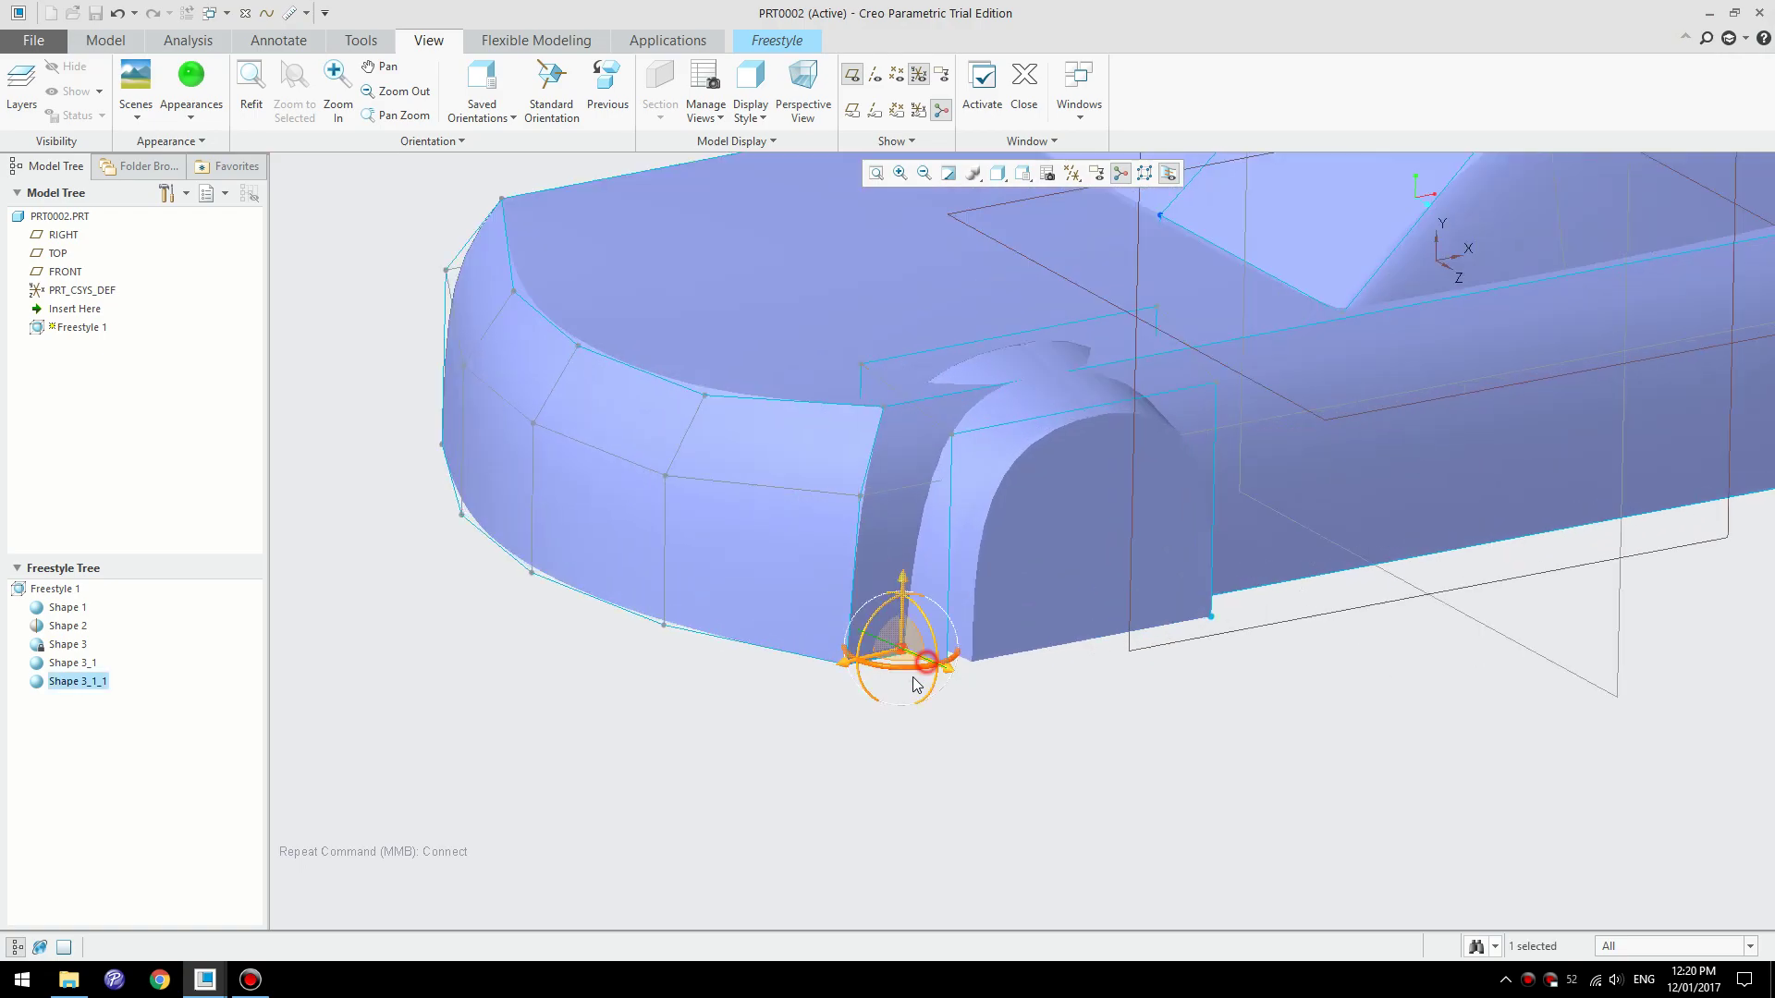
drag(904, 688, 895, 464)
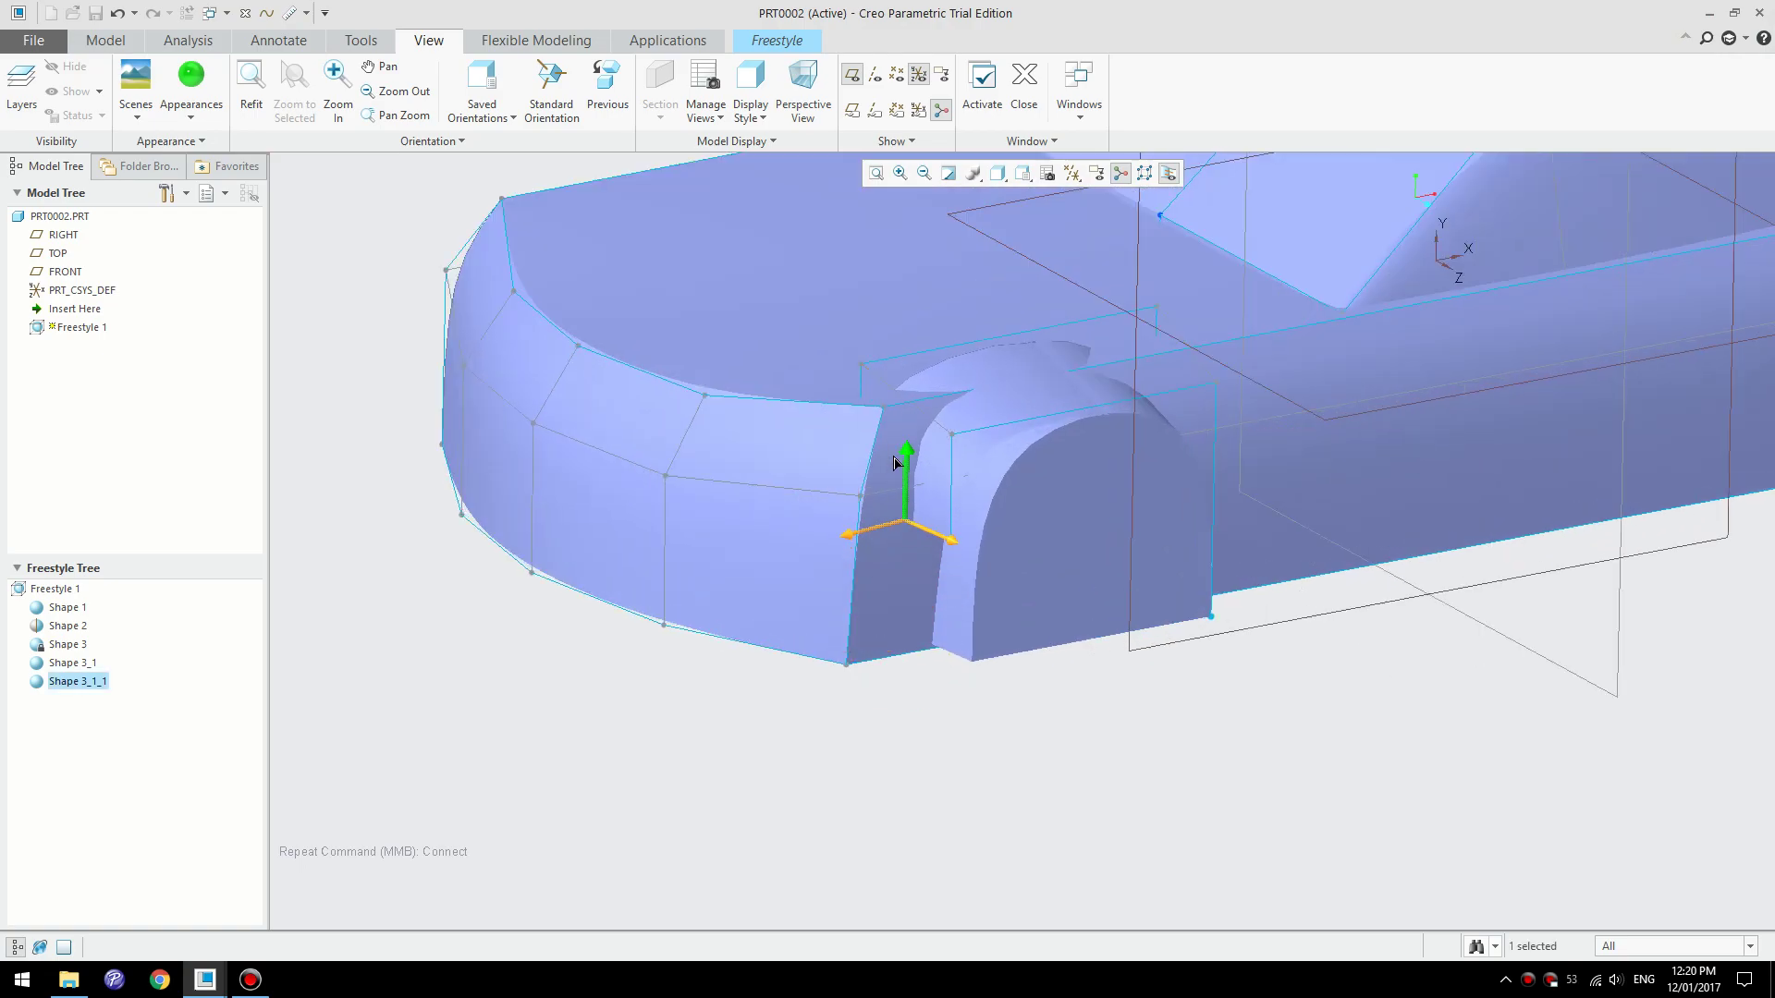
scroll(904, 627, down, 2)
middle_drag(904, 626, 848, 765)
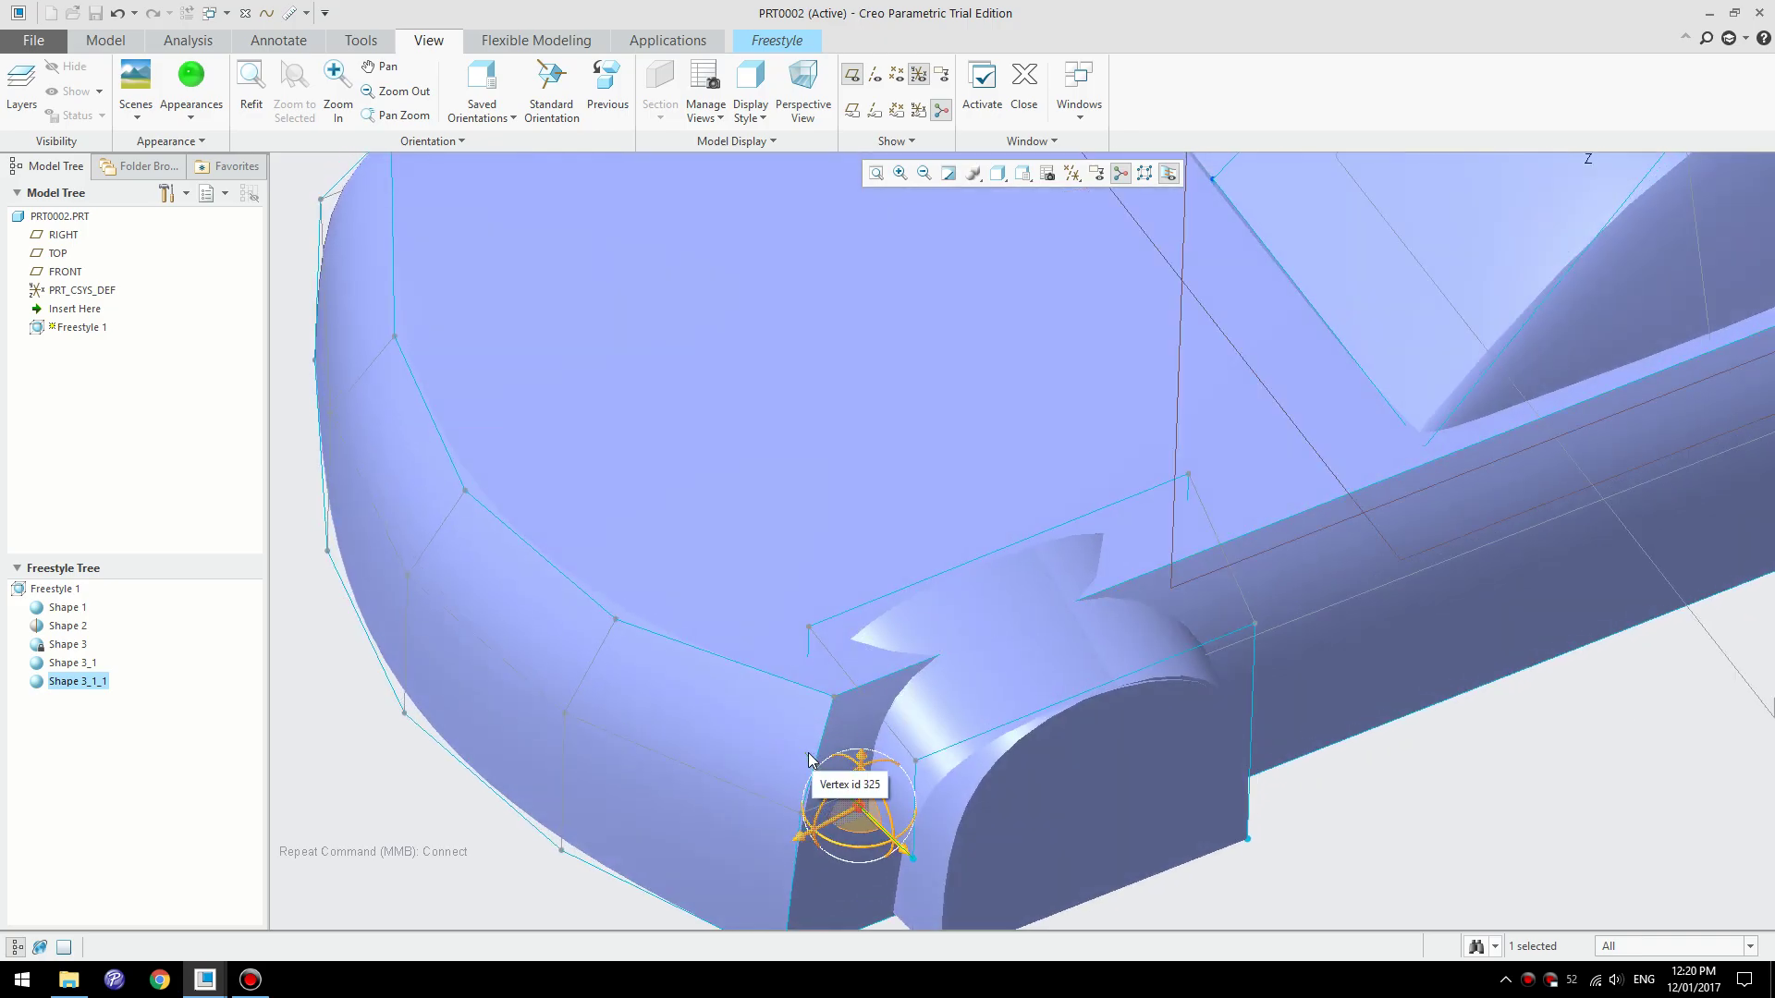
- Rotate the raised front edge of the duplicated arch about Y and move it slightly forward in the XZ plane
click(805, 753)
click(886, 834)
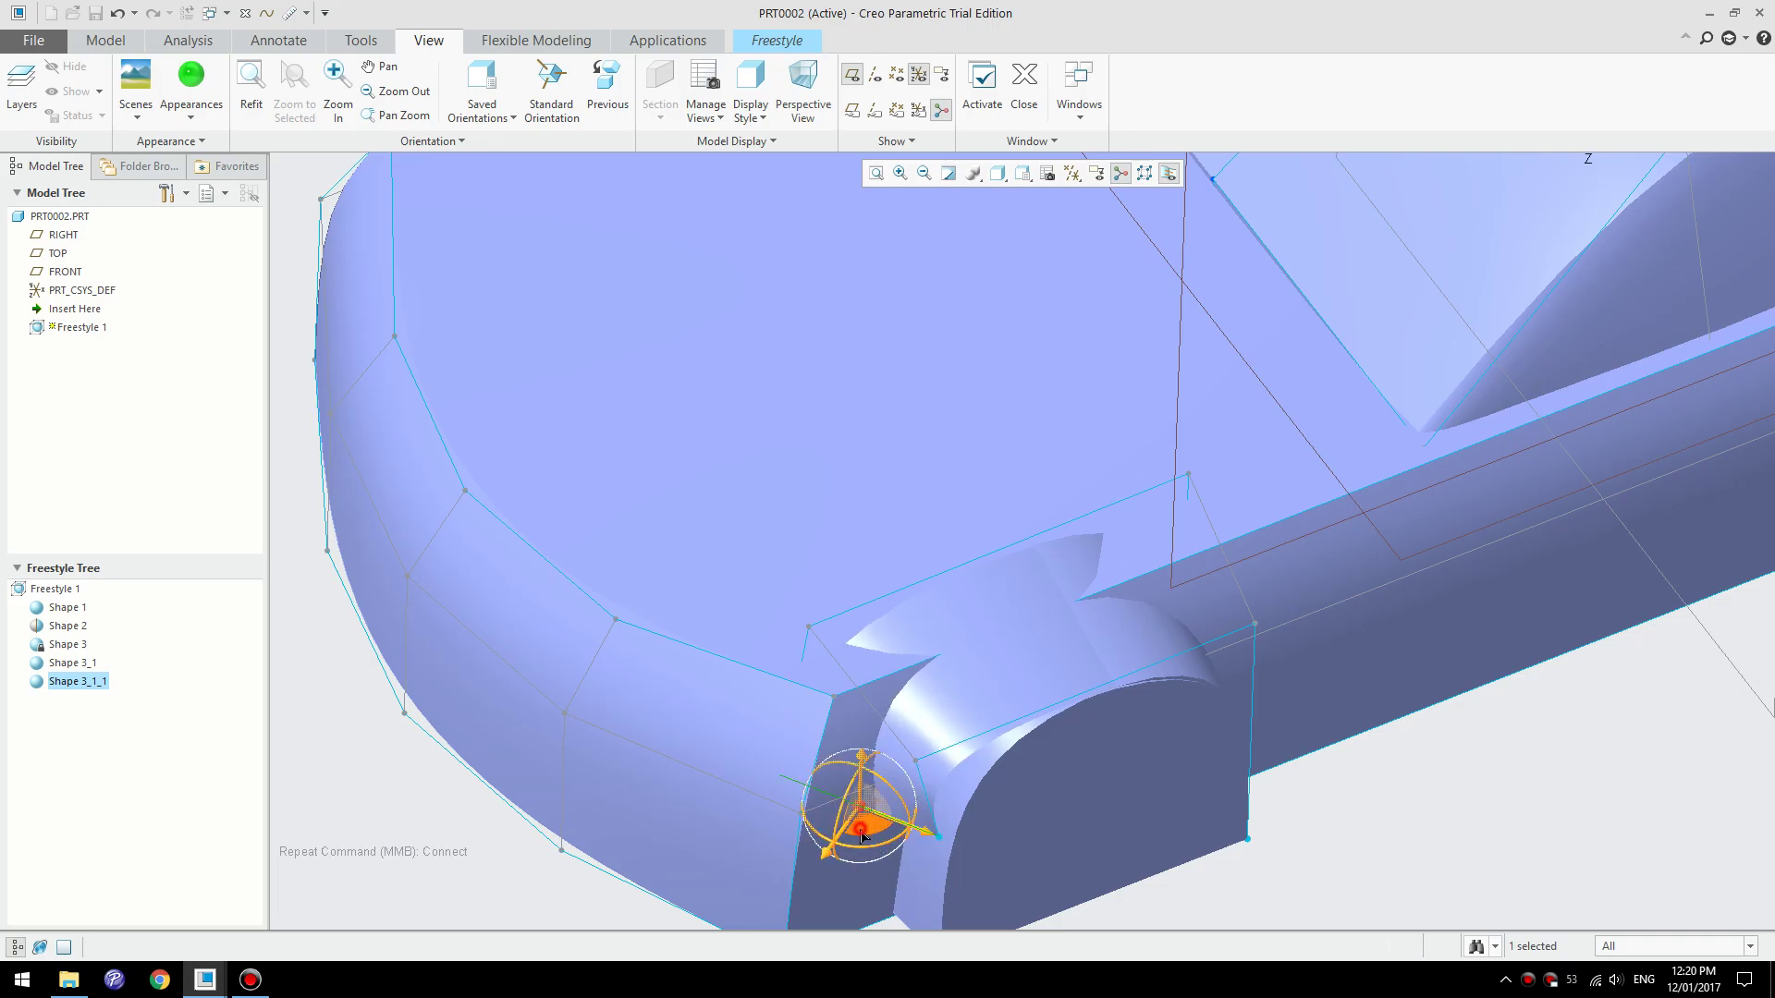
drag(863, 841, 832, 862)
- Raise the lower front edge of the duplicated arch further along Y, and select its upper front edge
scroll(869, 832, up, 3)
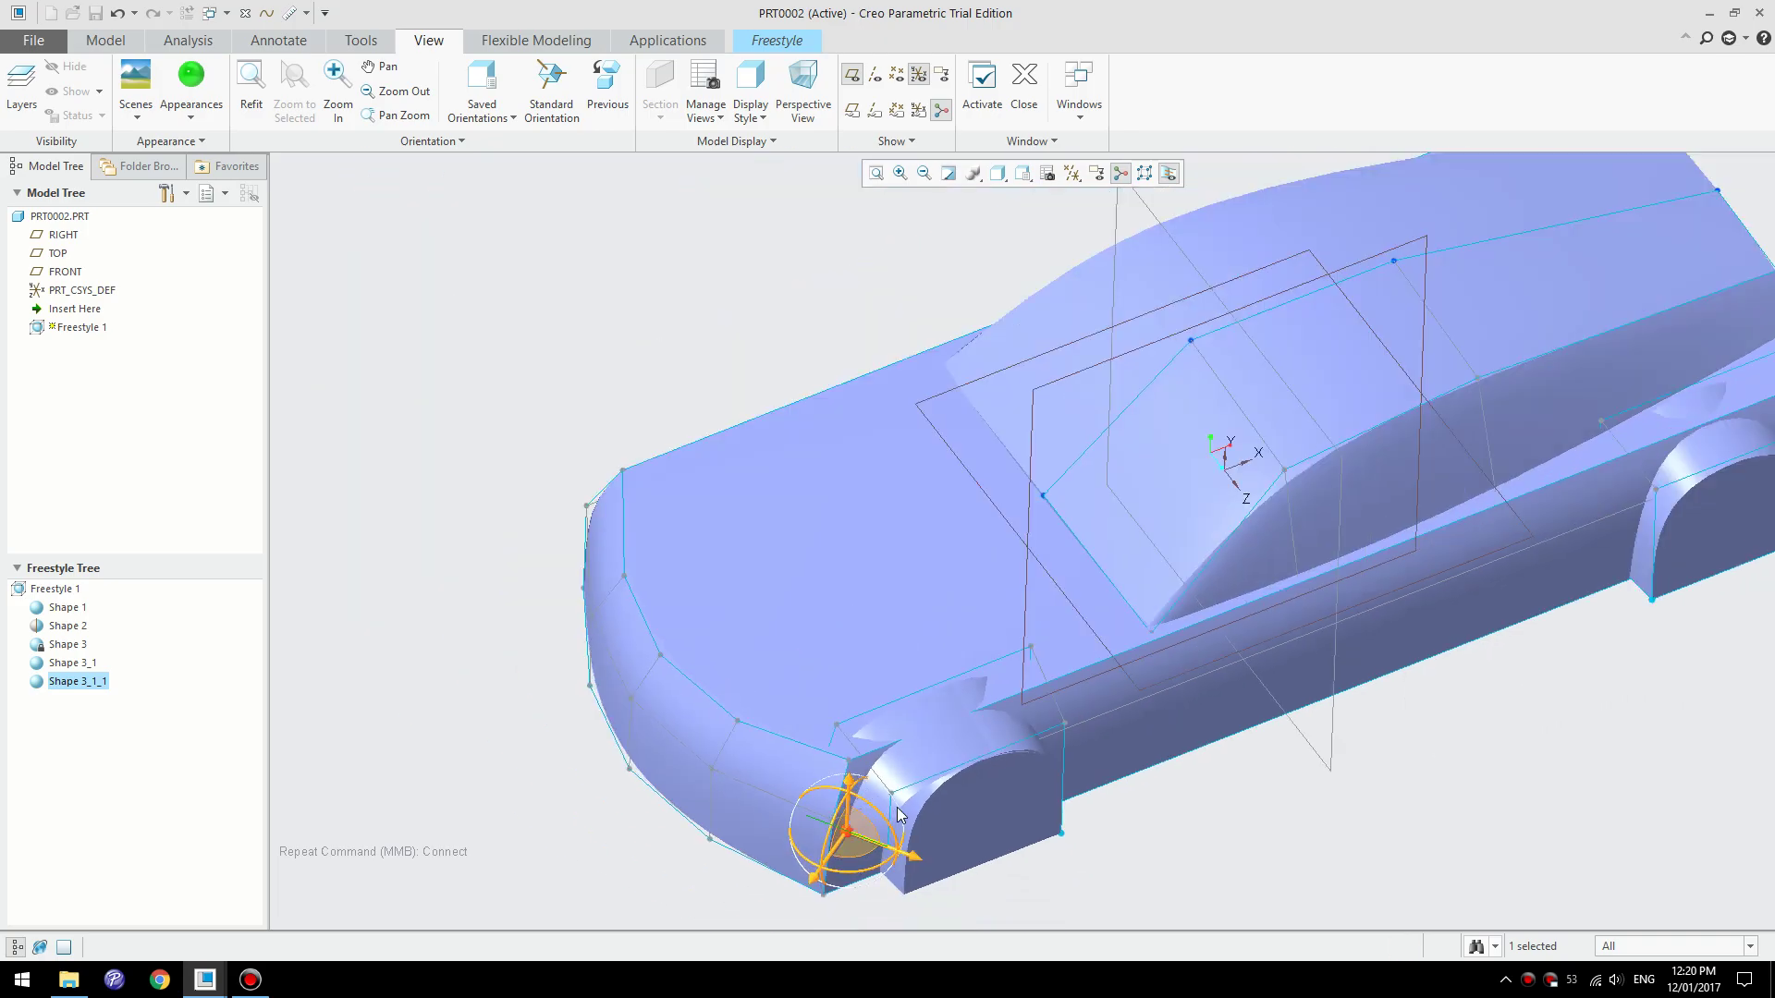
middle_drag(900, 808, 867, 701)
scroll(785, 518, up, 3)
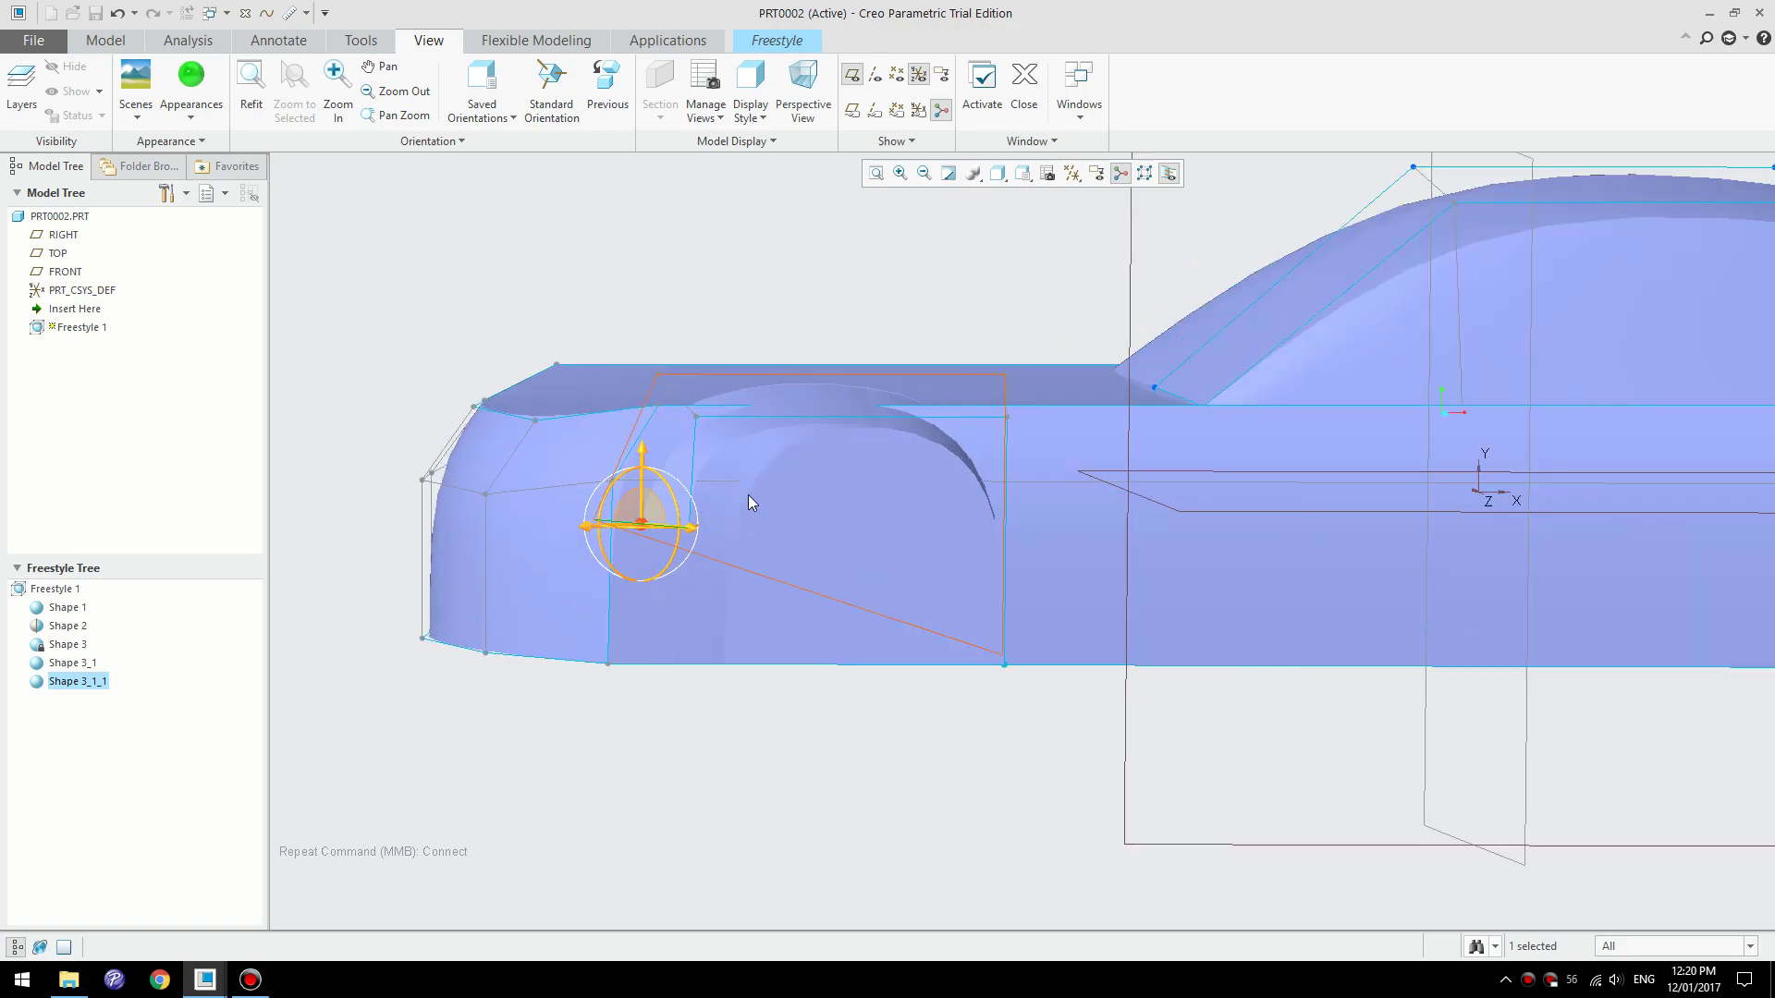
drag(658, 472, 773, 383)
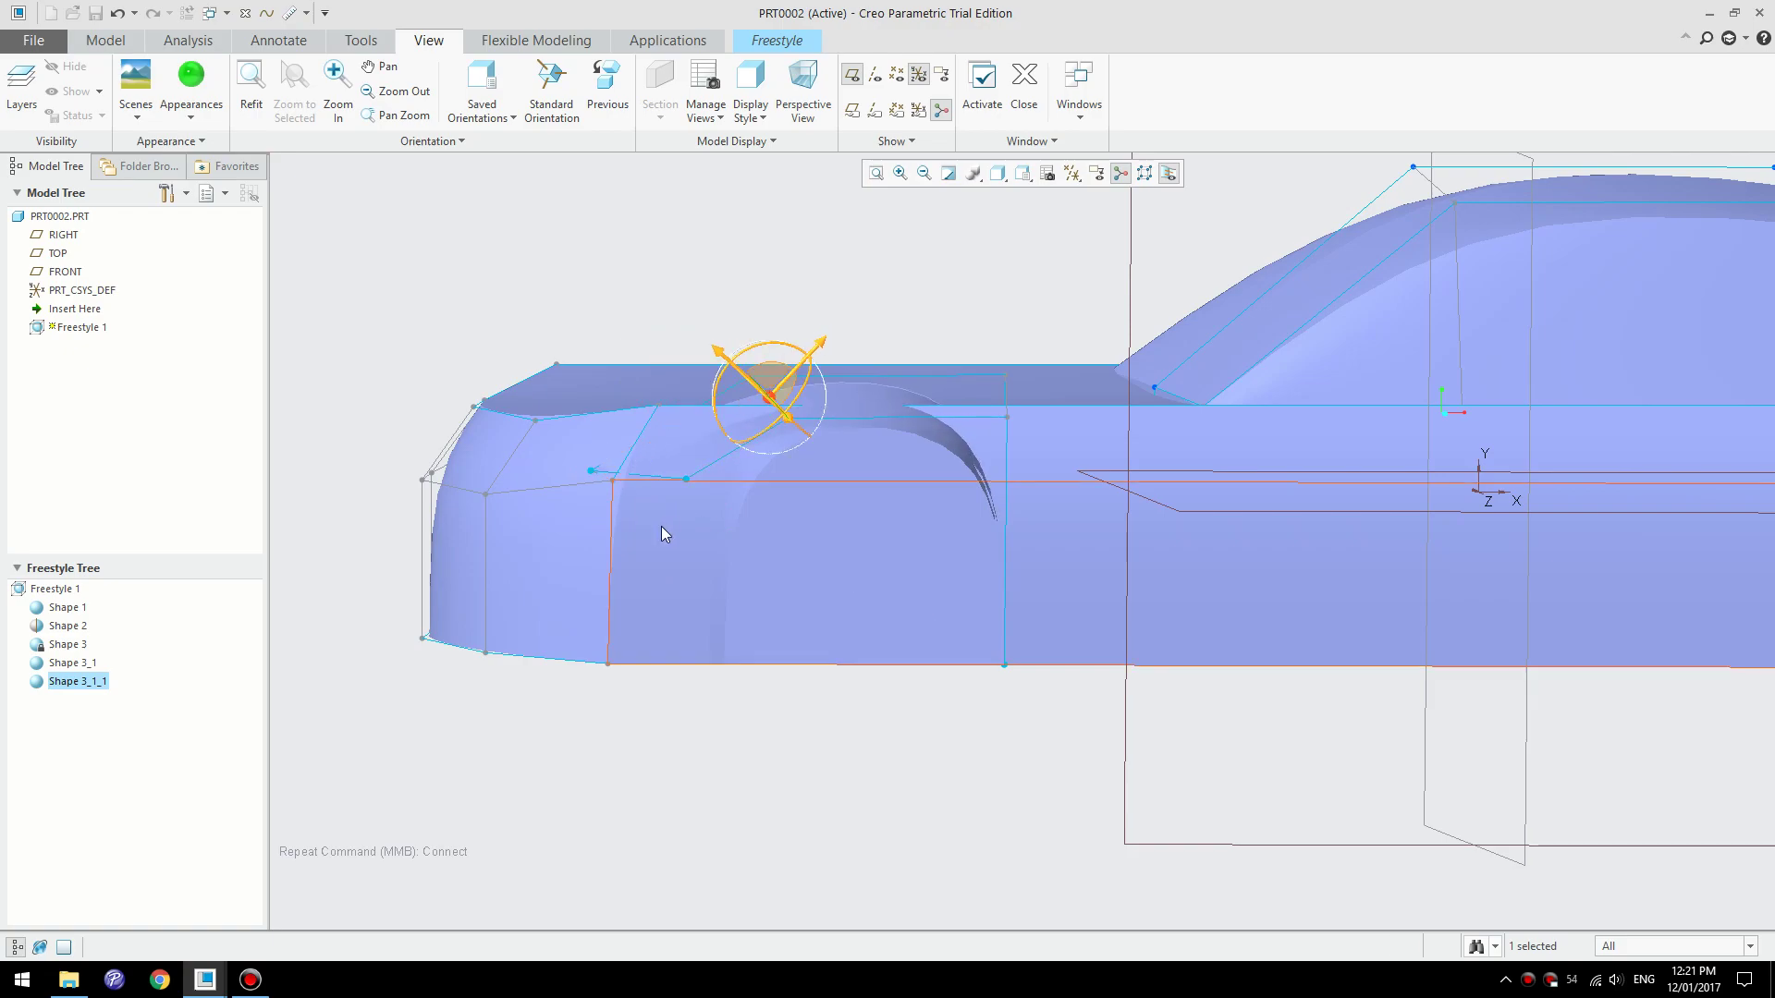
- Select the sloped inner edge at the duplicated arch's front, adjust the arch slightly outward, and clear the selection
middle_drag(662, 526, 691, 583)
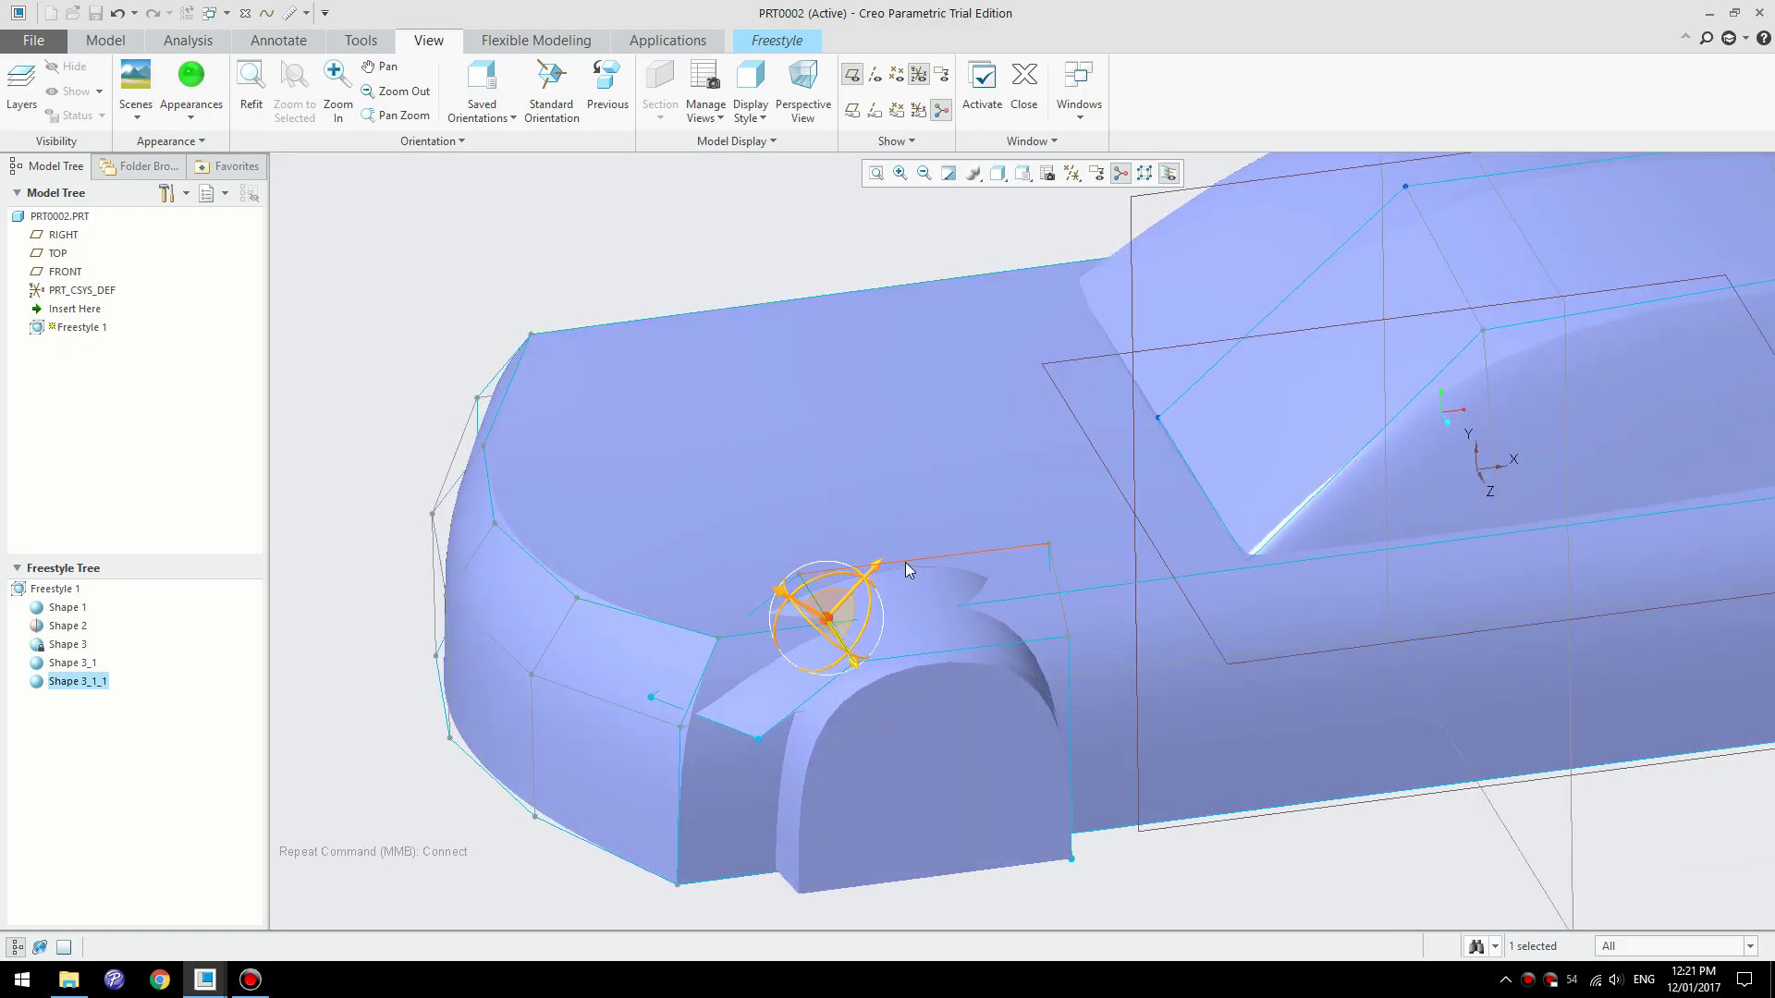
click(753, 611)
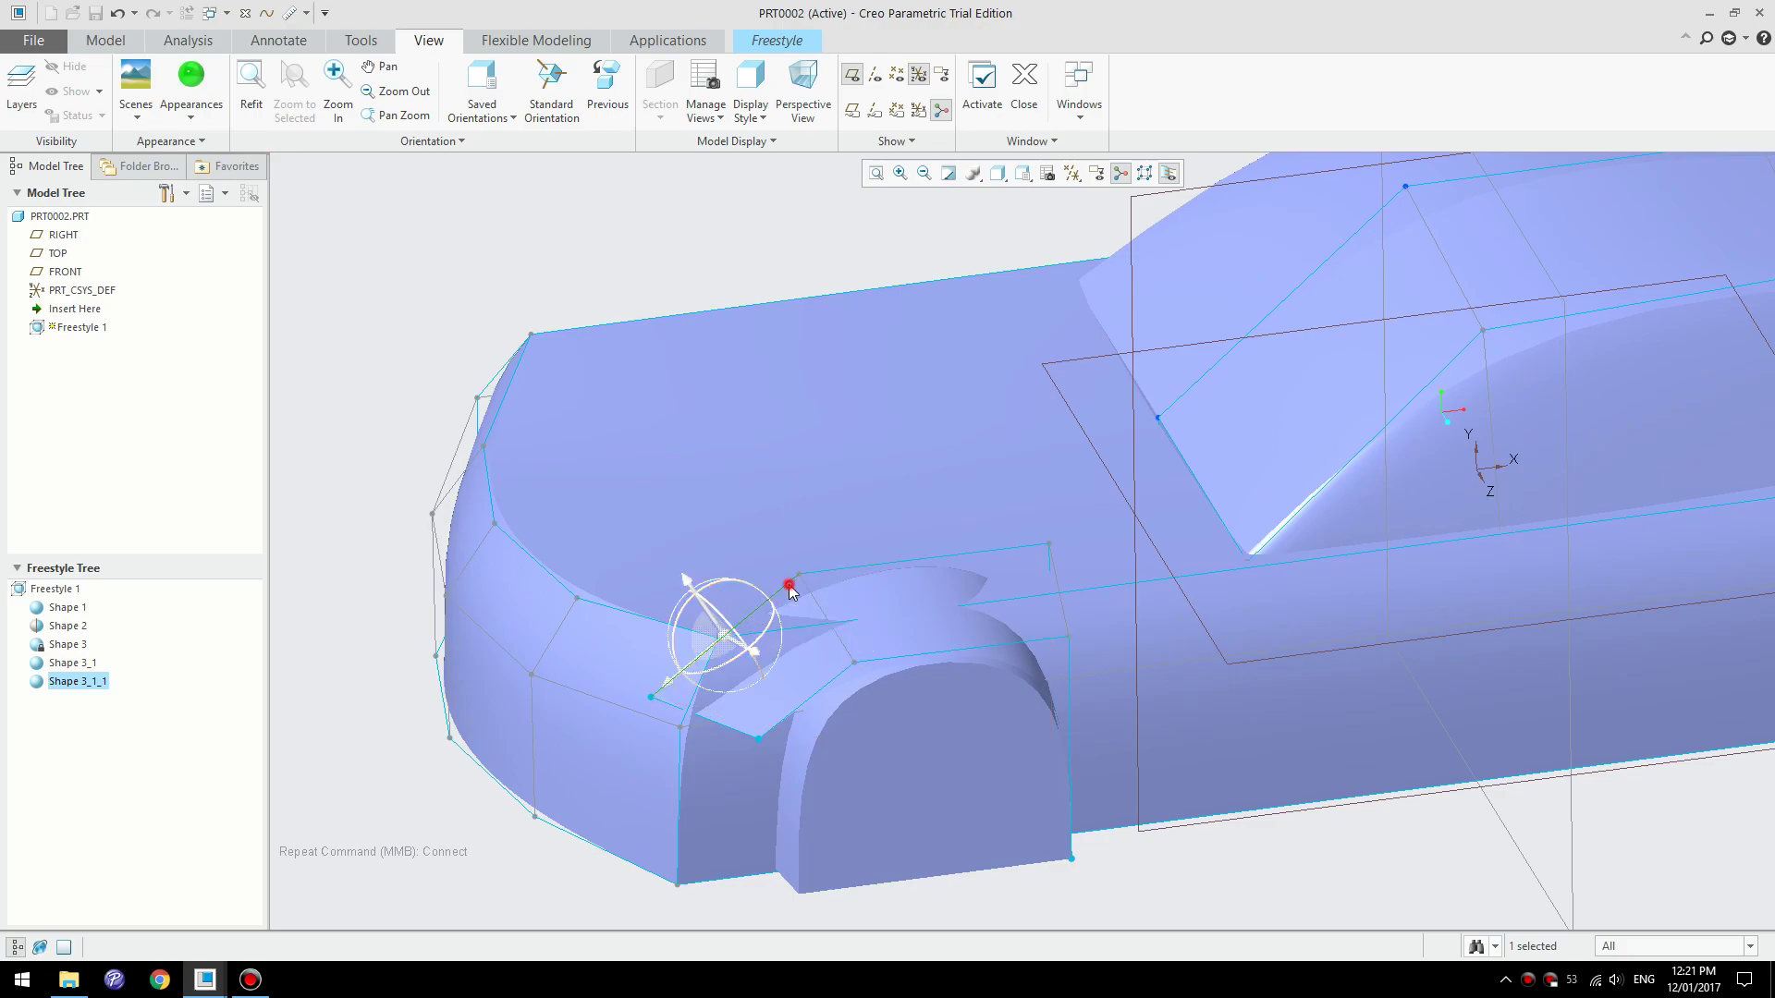
ctrl+click(790, 587)
shift+click(789, 589)
middle_drag(923, 662, 1273, 701)
drag(1225, 766, 1267, 782)
middle_drag(1269, 732, 1252, 729)
click(1252, 728)
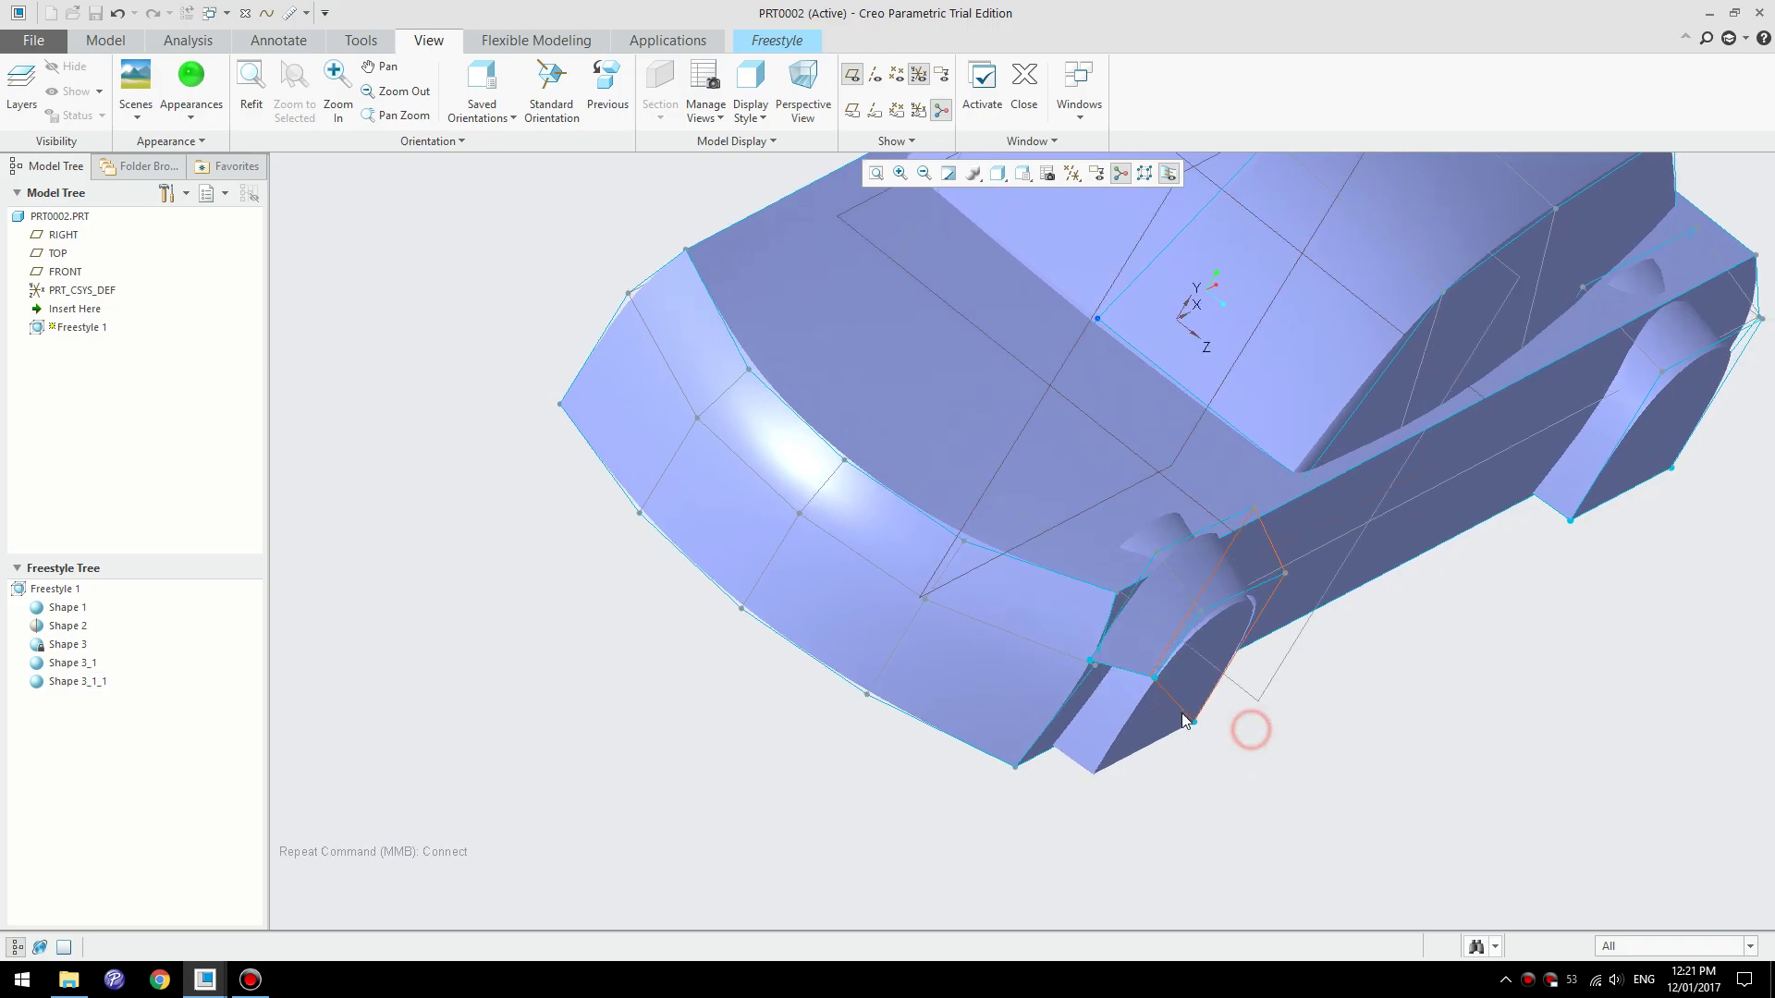
- Split the duplicated front arch at its vertical rear edge to add a row of mesh vertices
click(1156, 682)
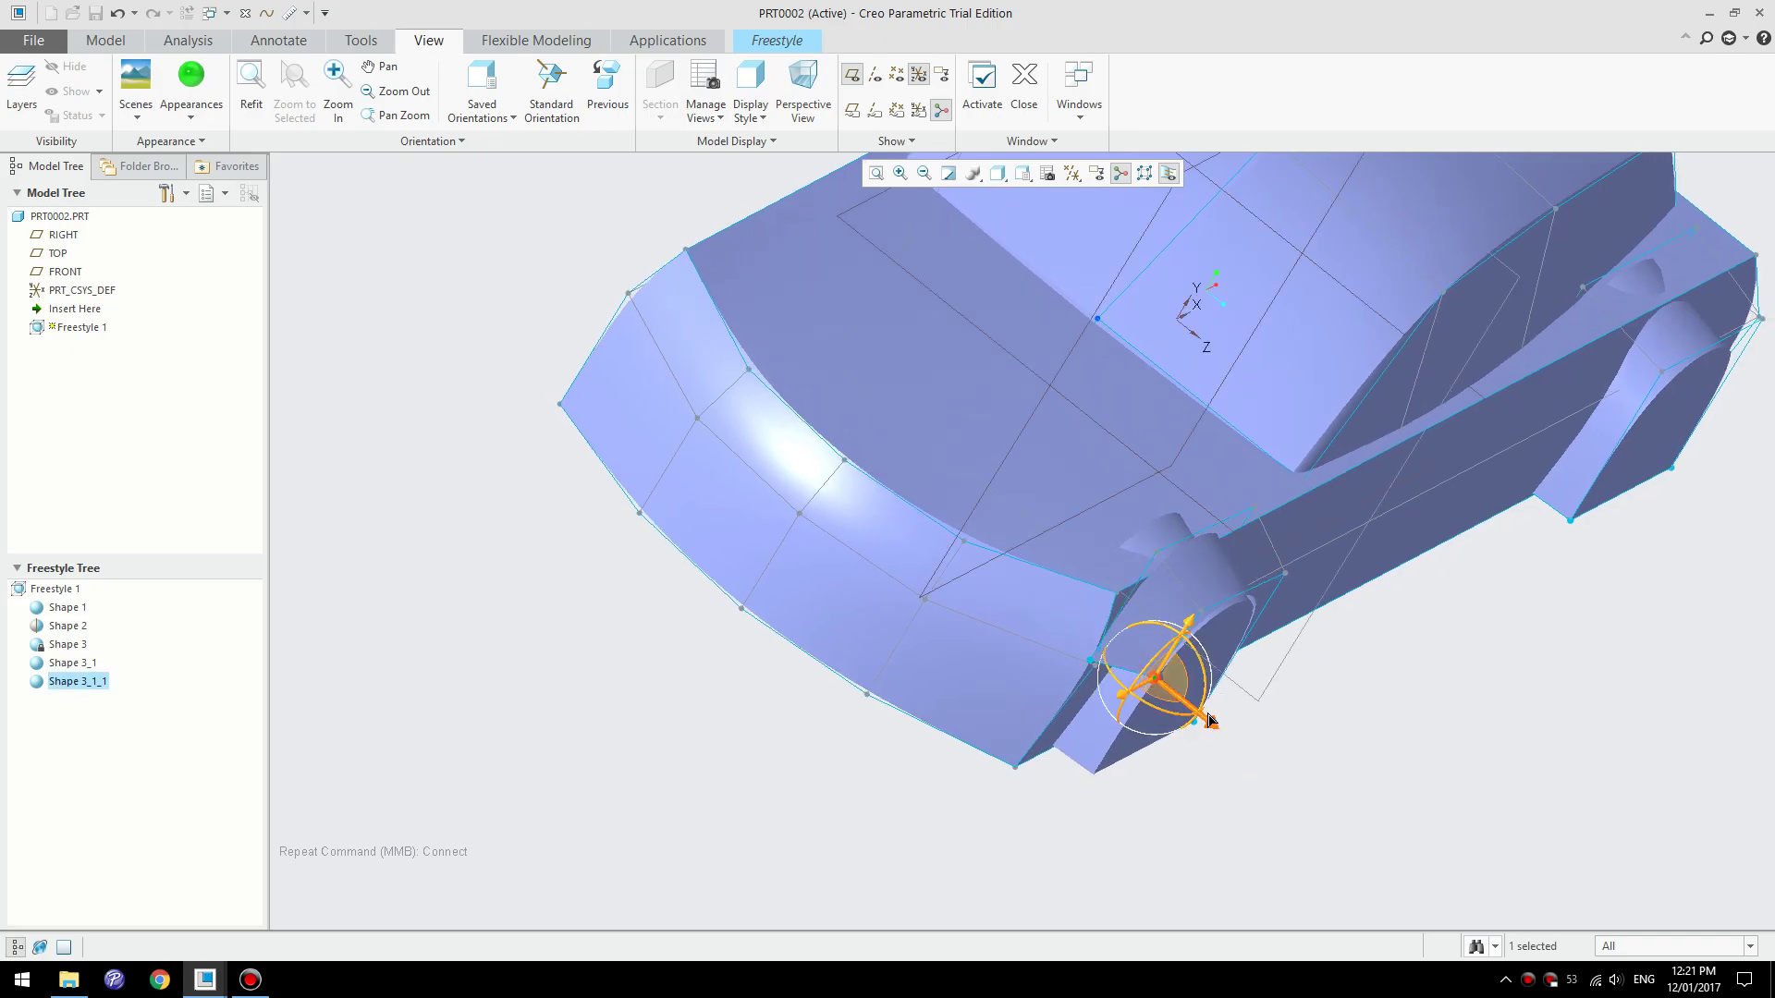
middle_drag(1197, 700, 1097, 654)
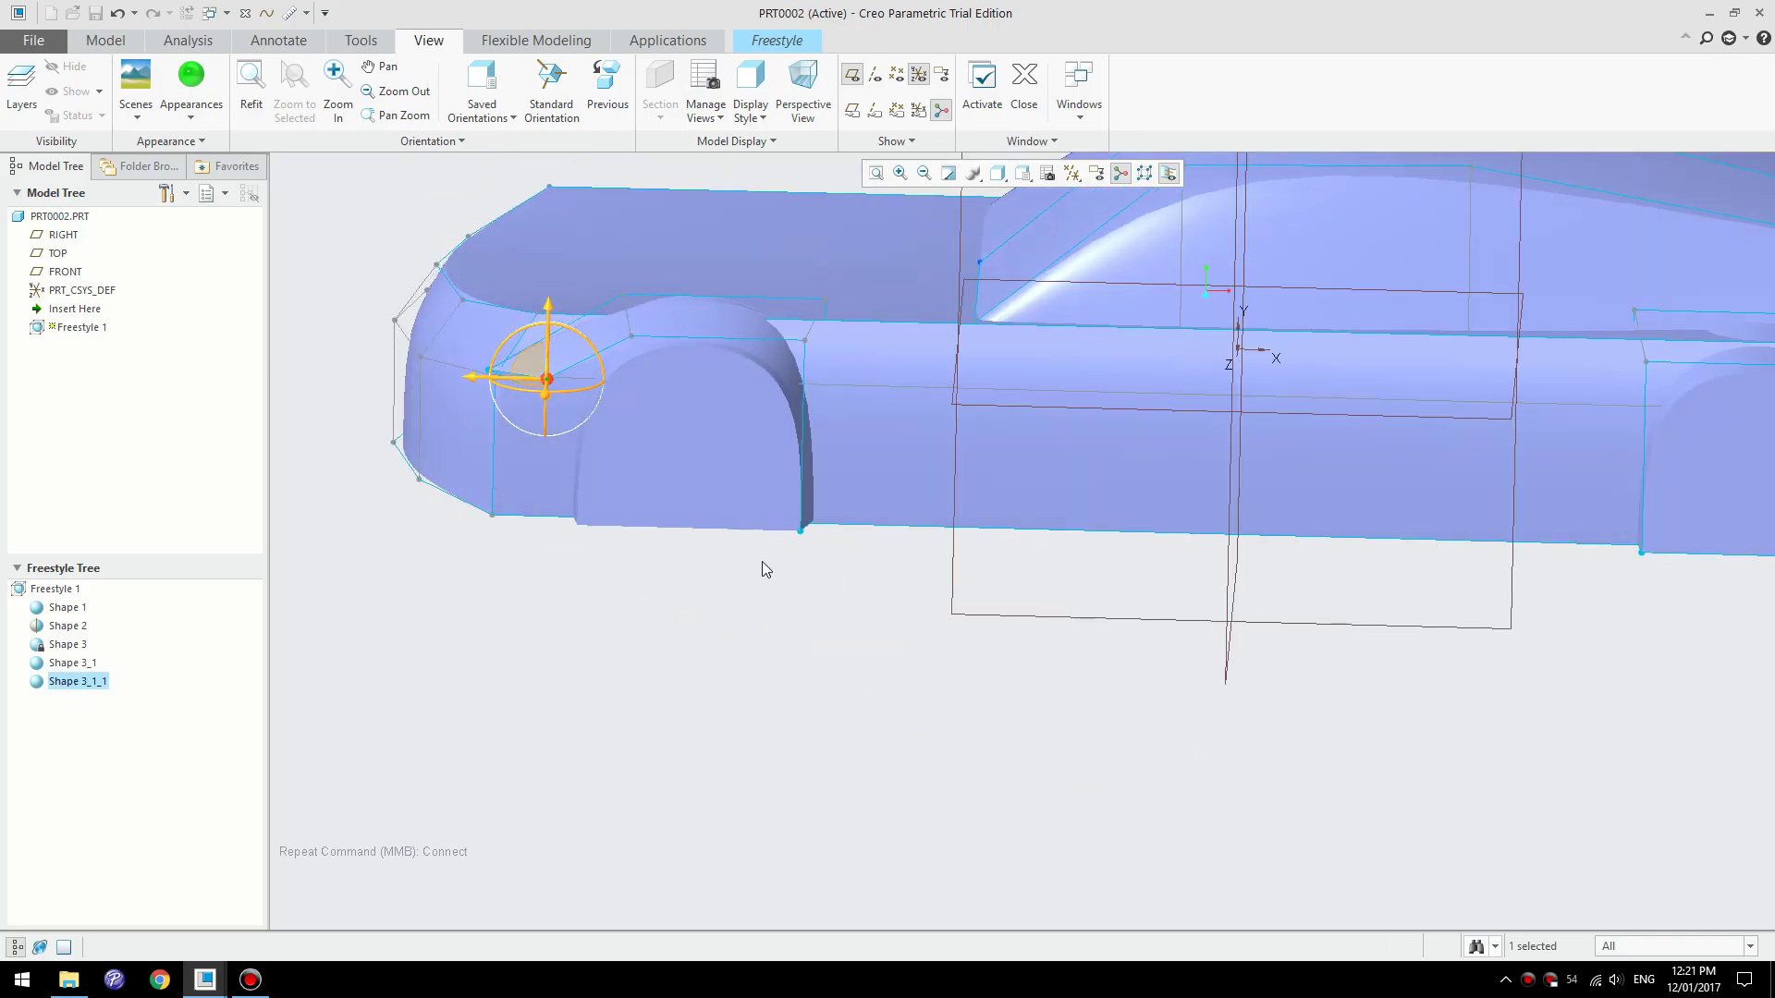
click(803, 461)
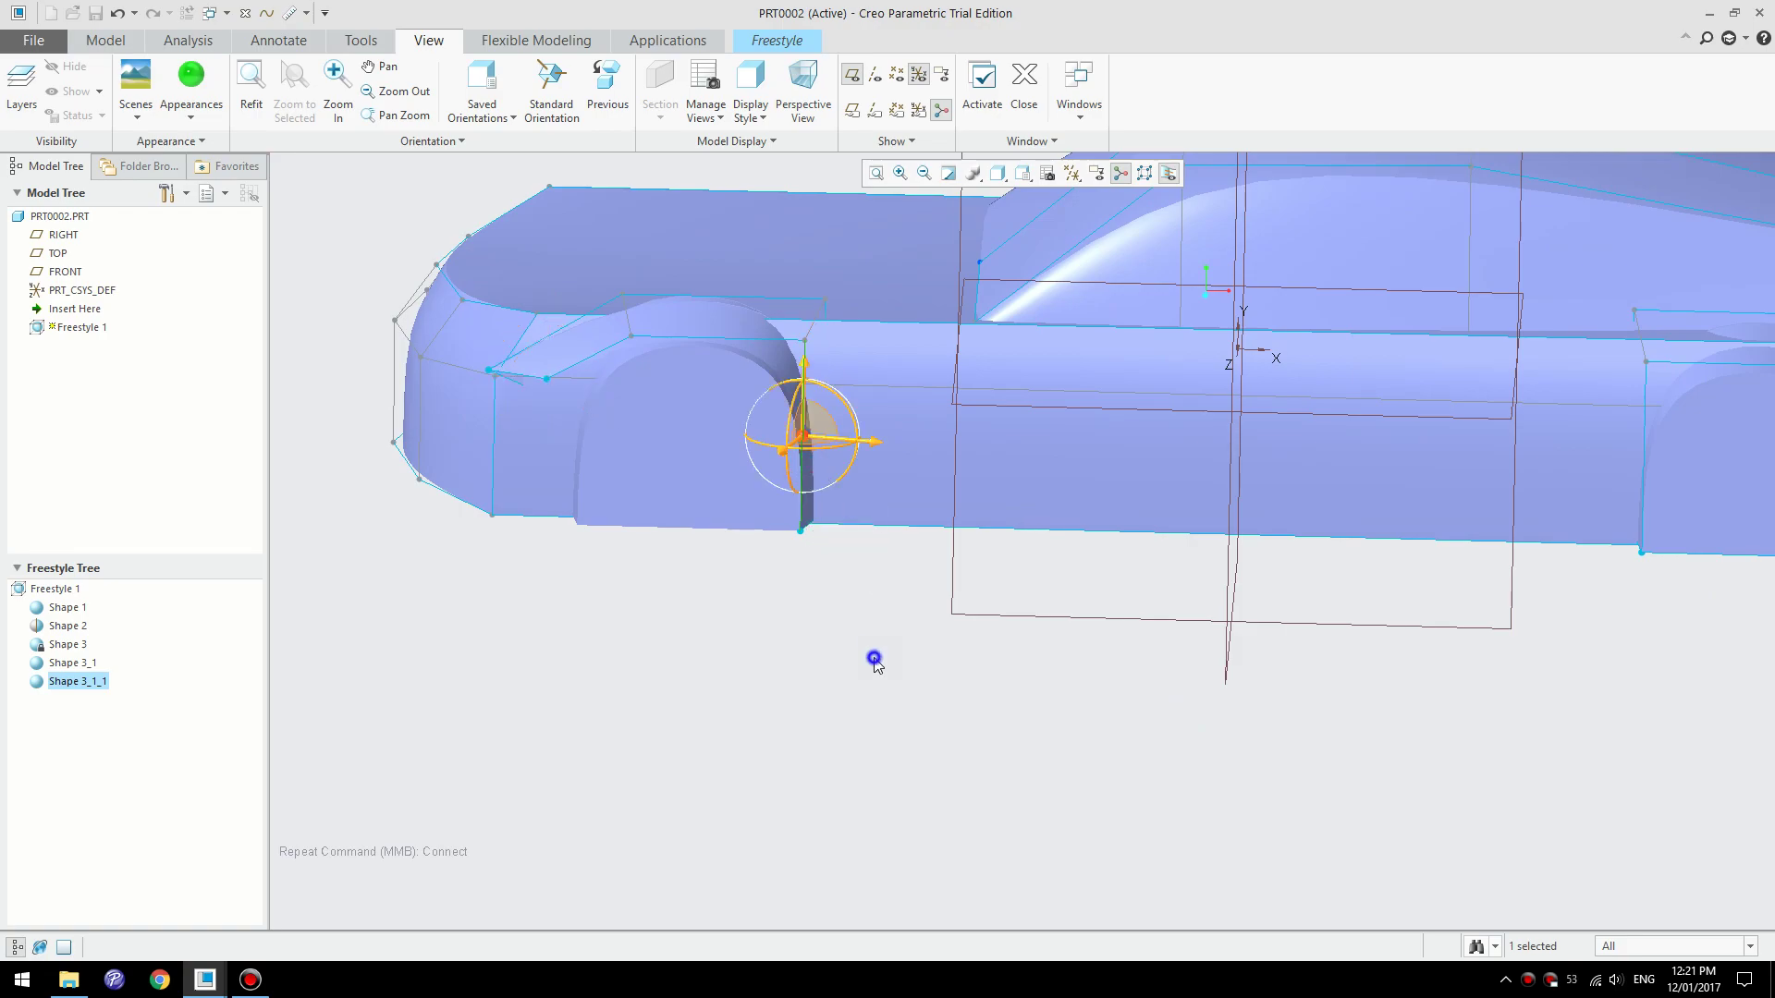
right_click(871, 658)
click(790, 479)
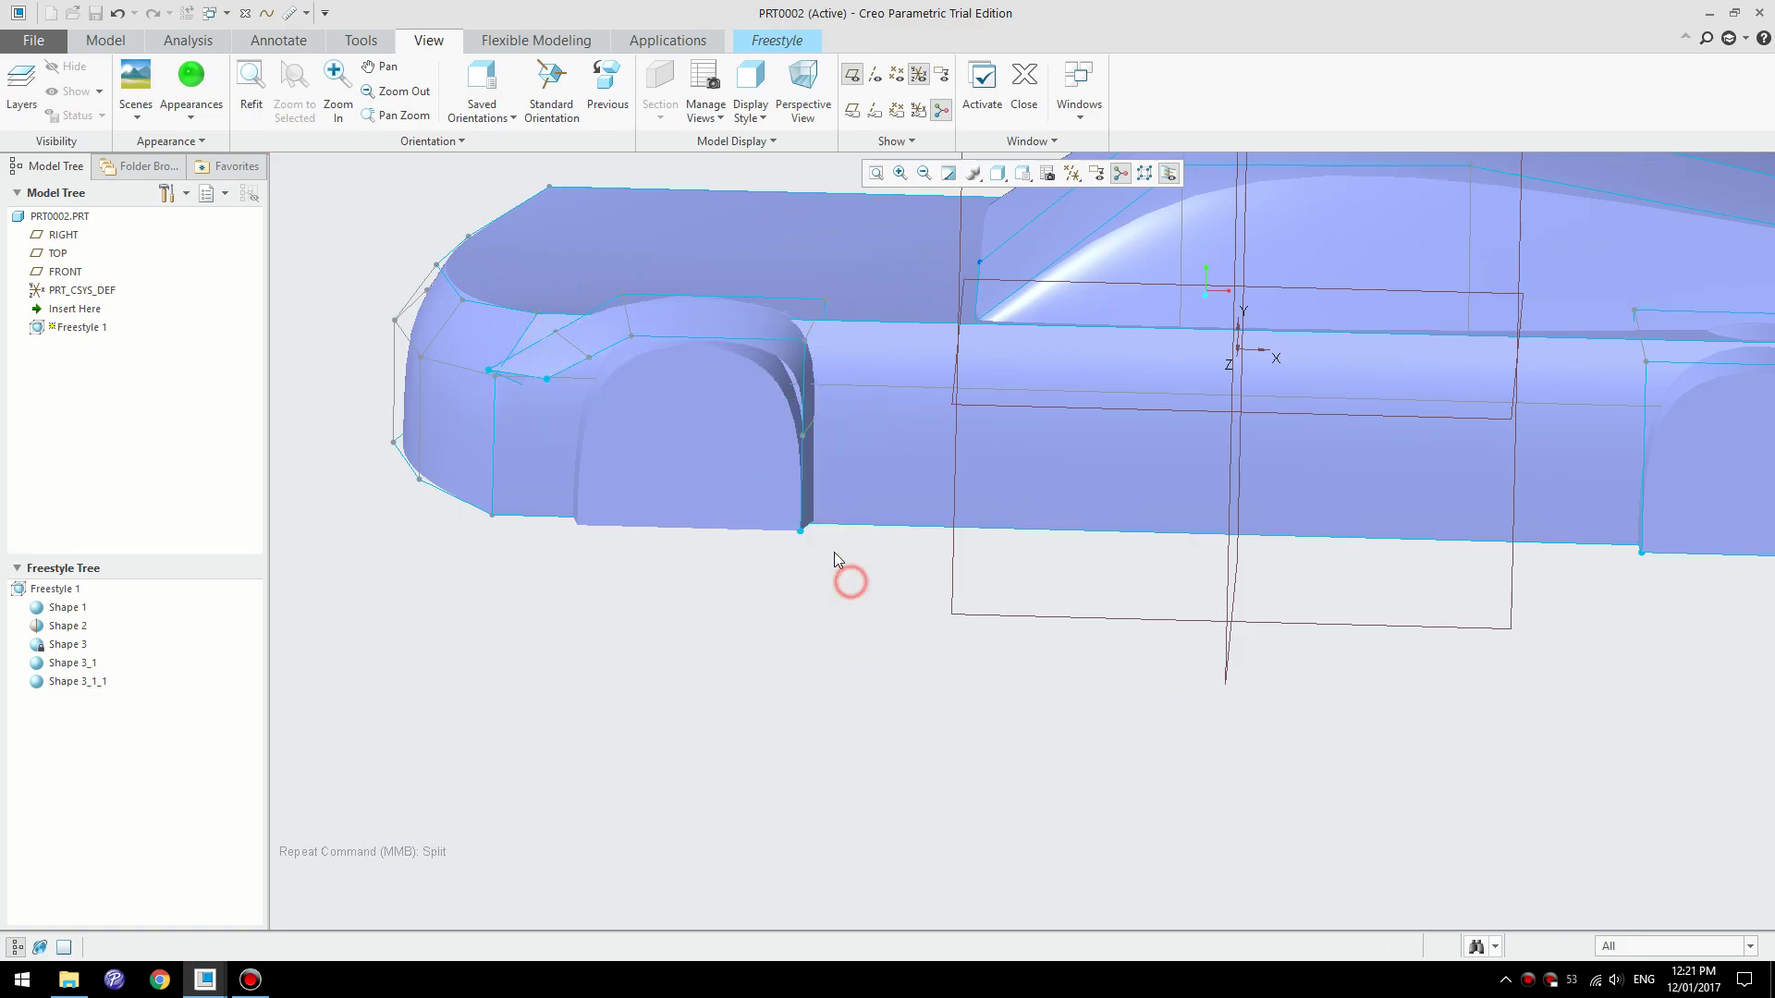
- Move the bottom rear edge of the duplicated arch rearward along the sill, flaring the arch's trailing end
click(808, 527)
click(812, 528)
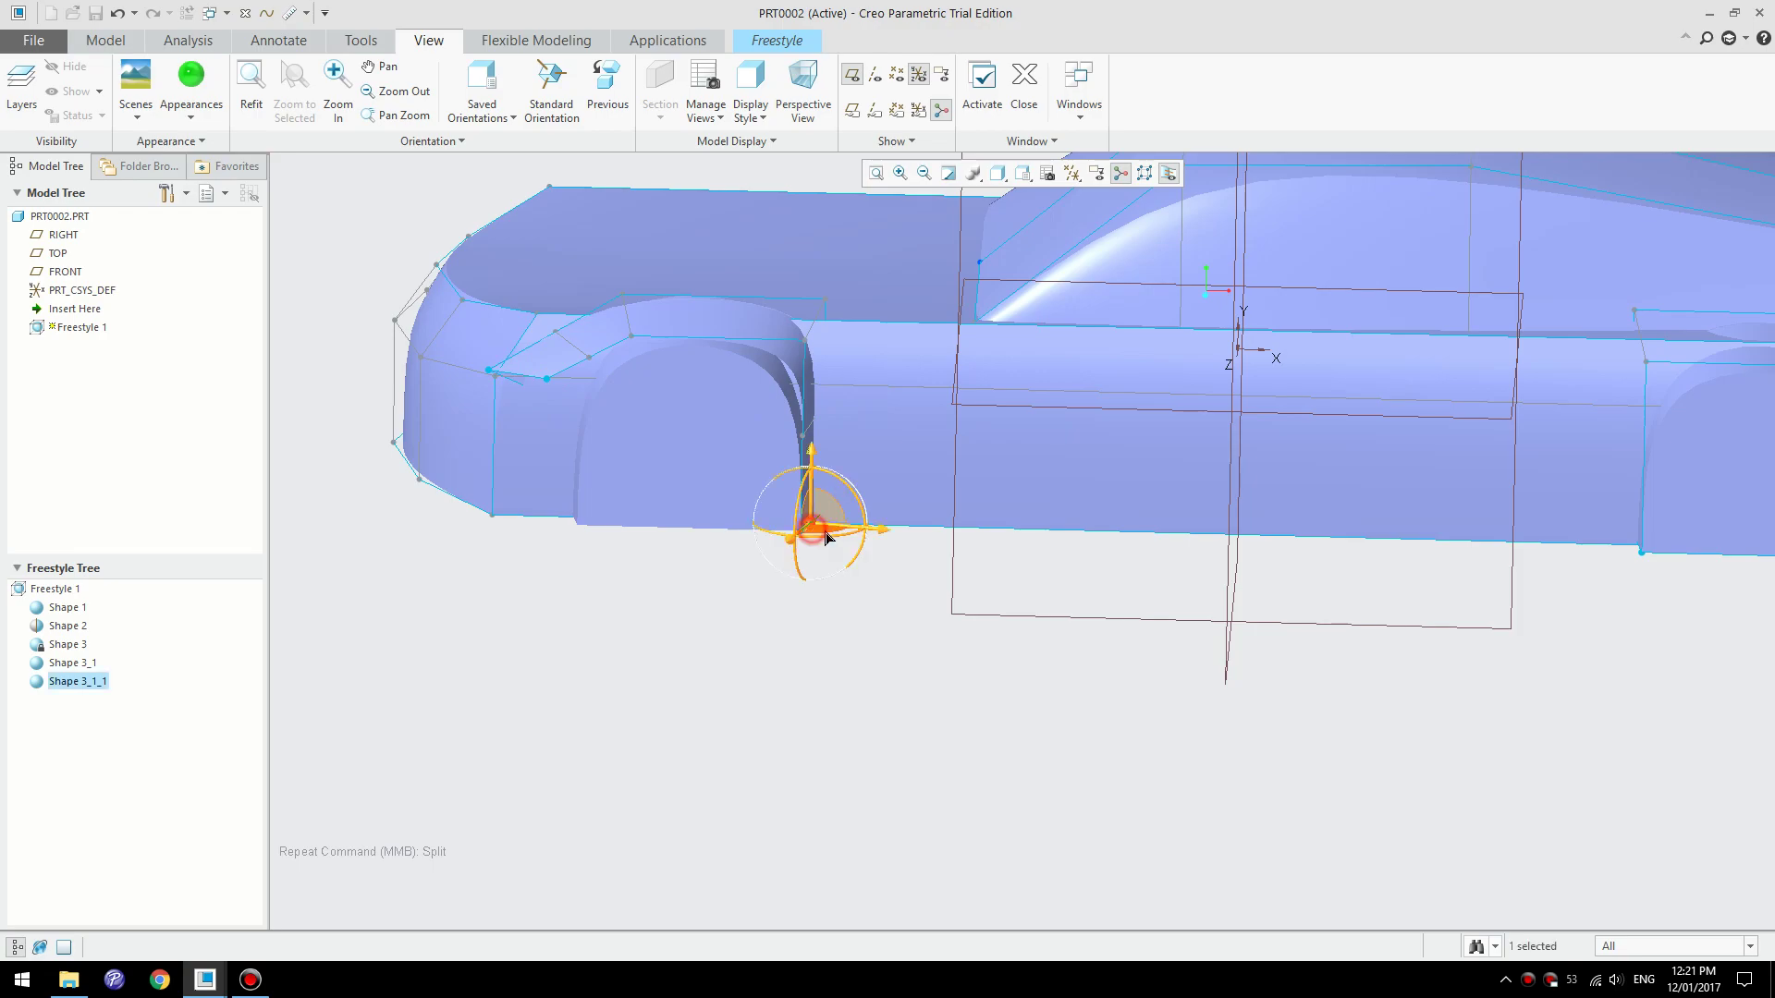
drag(835, 517, 915, 506)
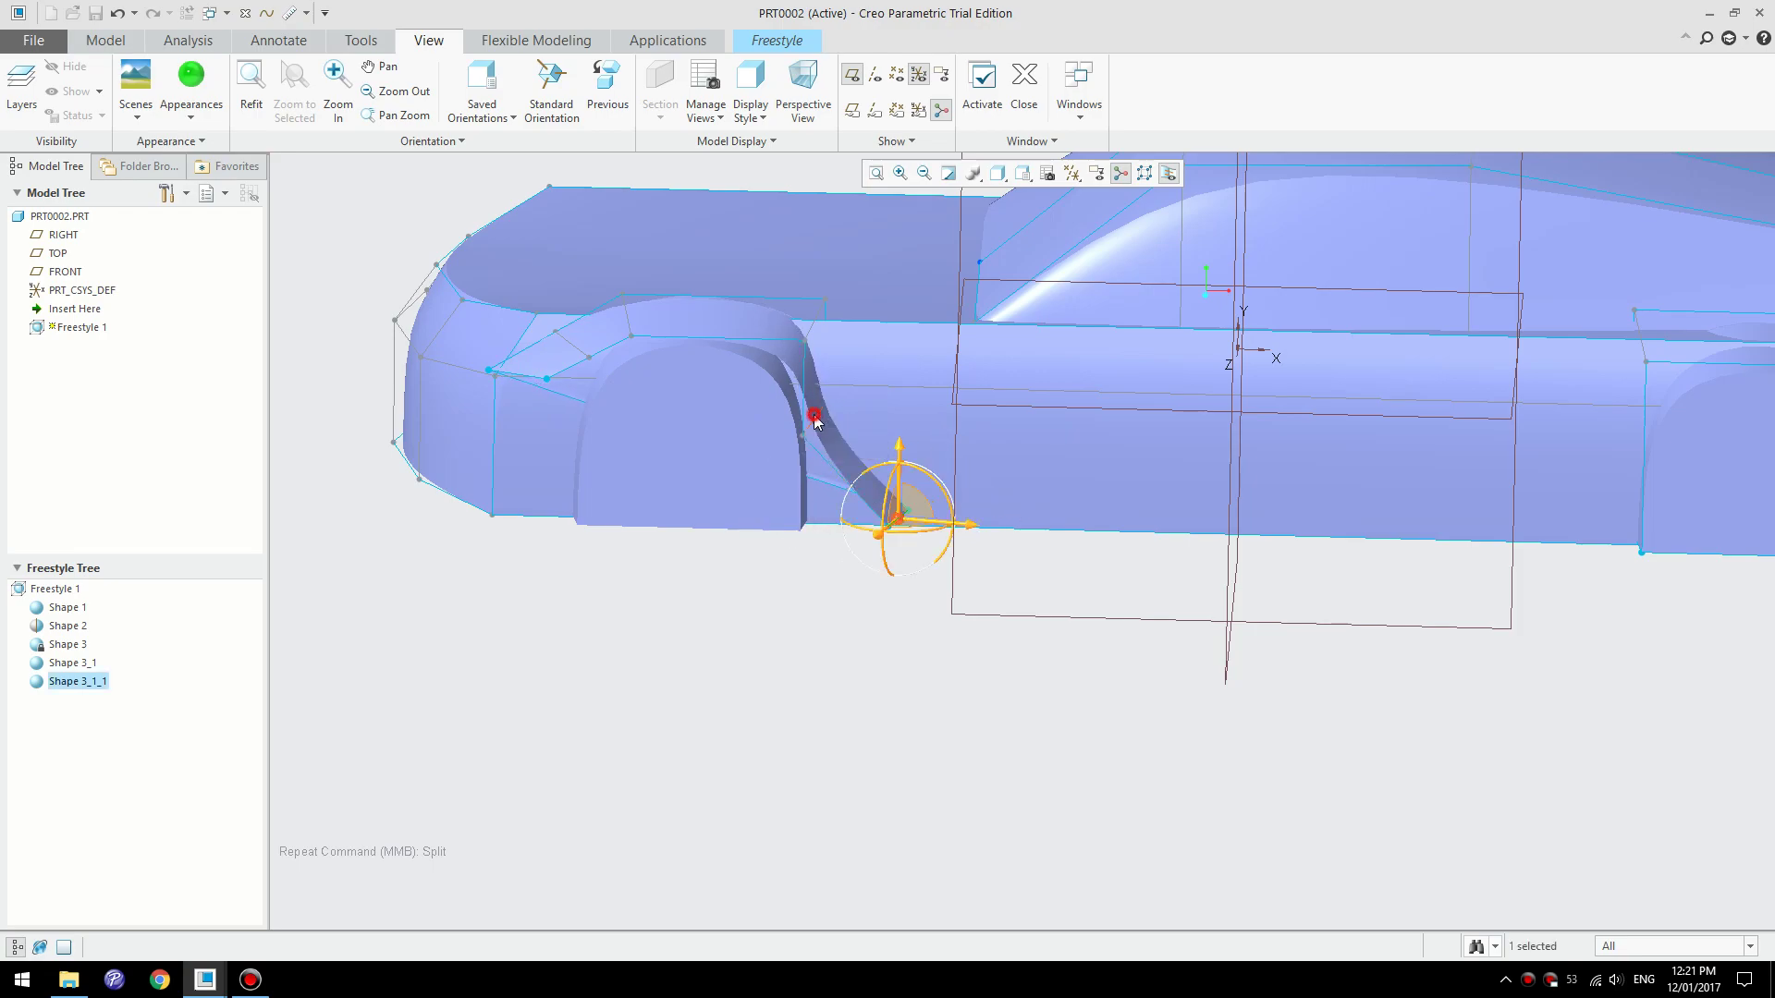
click(813, 416)
click(813, 328)
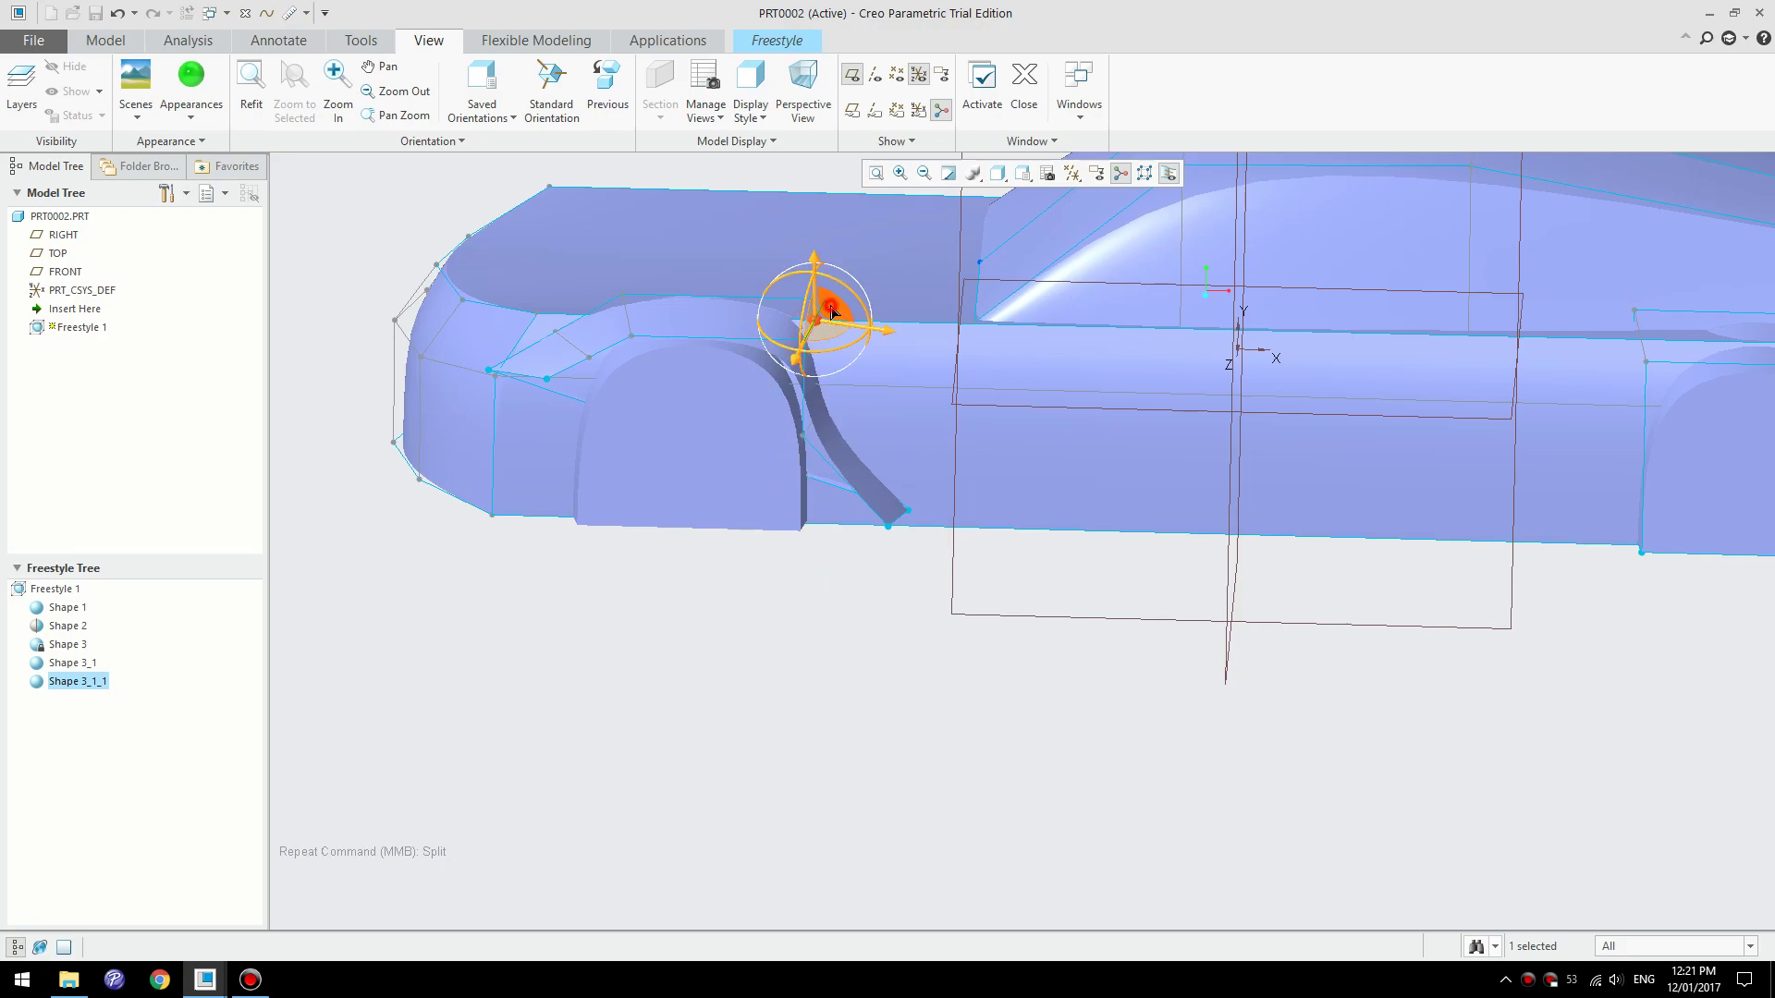
- Move the front corner vertices of the duplicated arch forward and down toward the corner of the nose
scroll(675, 518, down, 3)
middle_drag(602, 363, 757, 407)
scroll(1099, 541, up, 3)
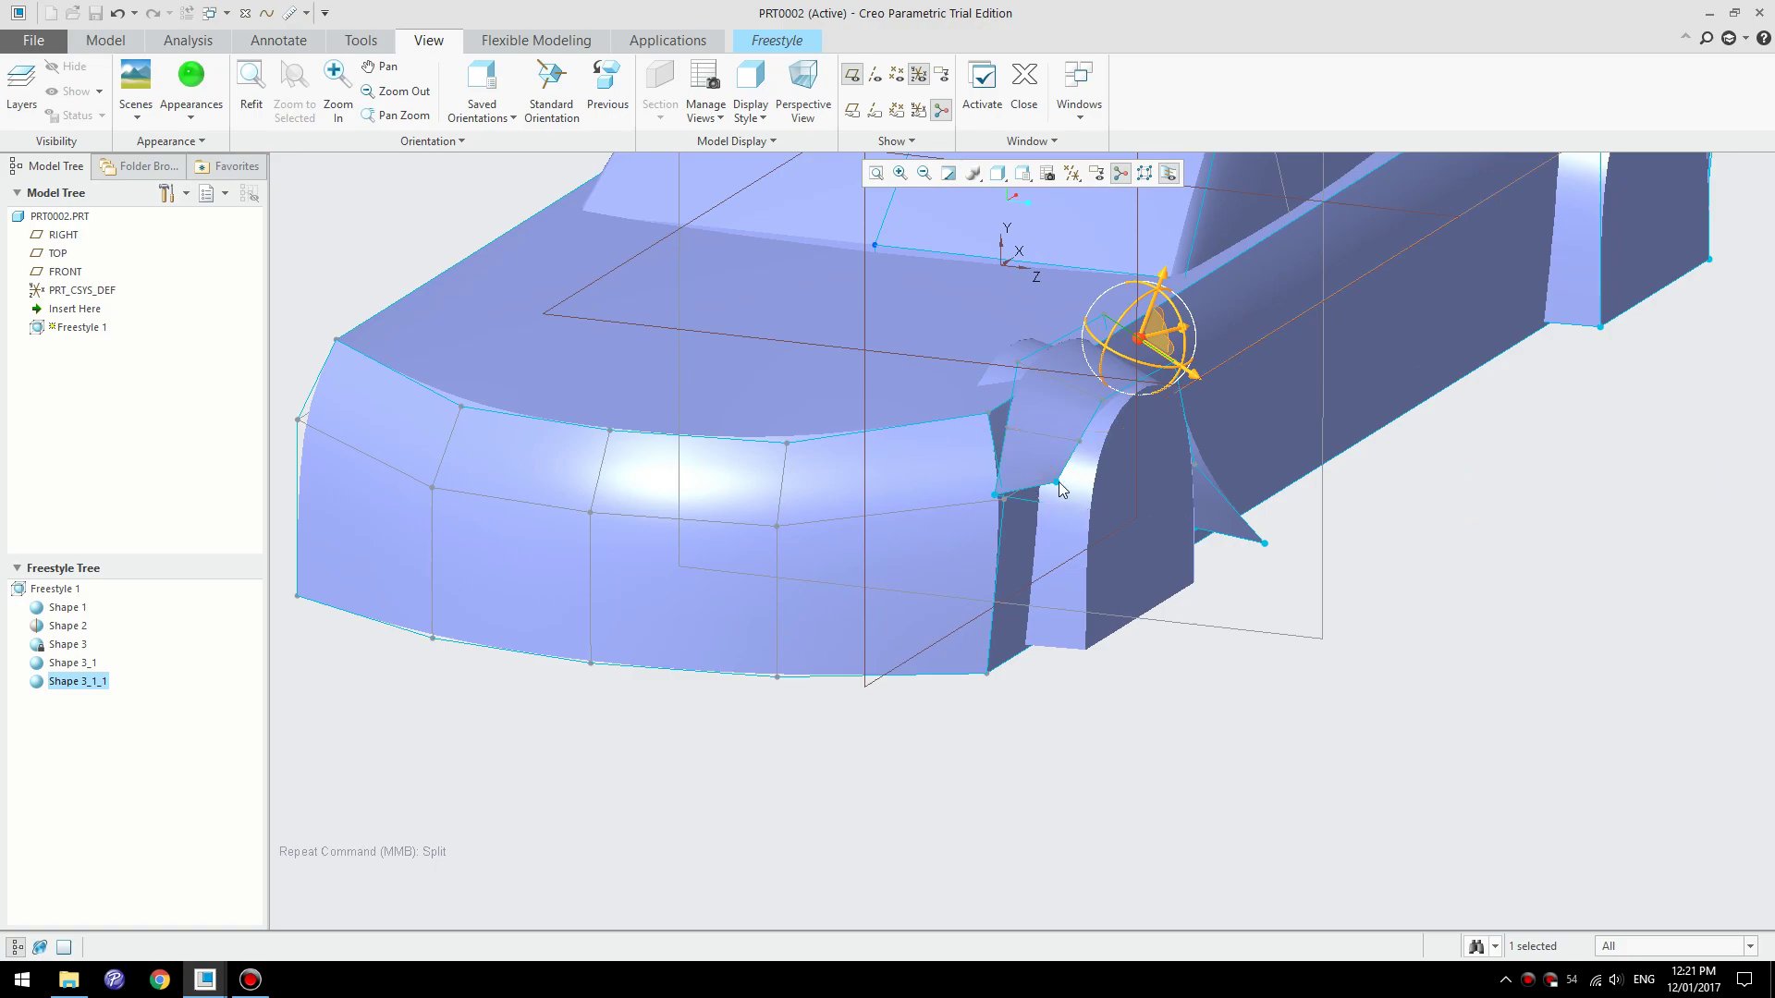
click(994, 493)
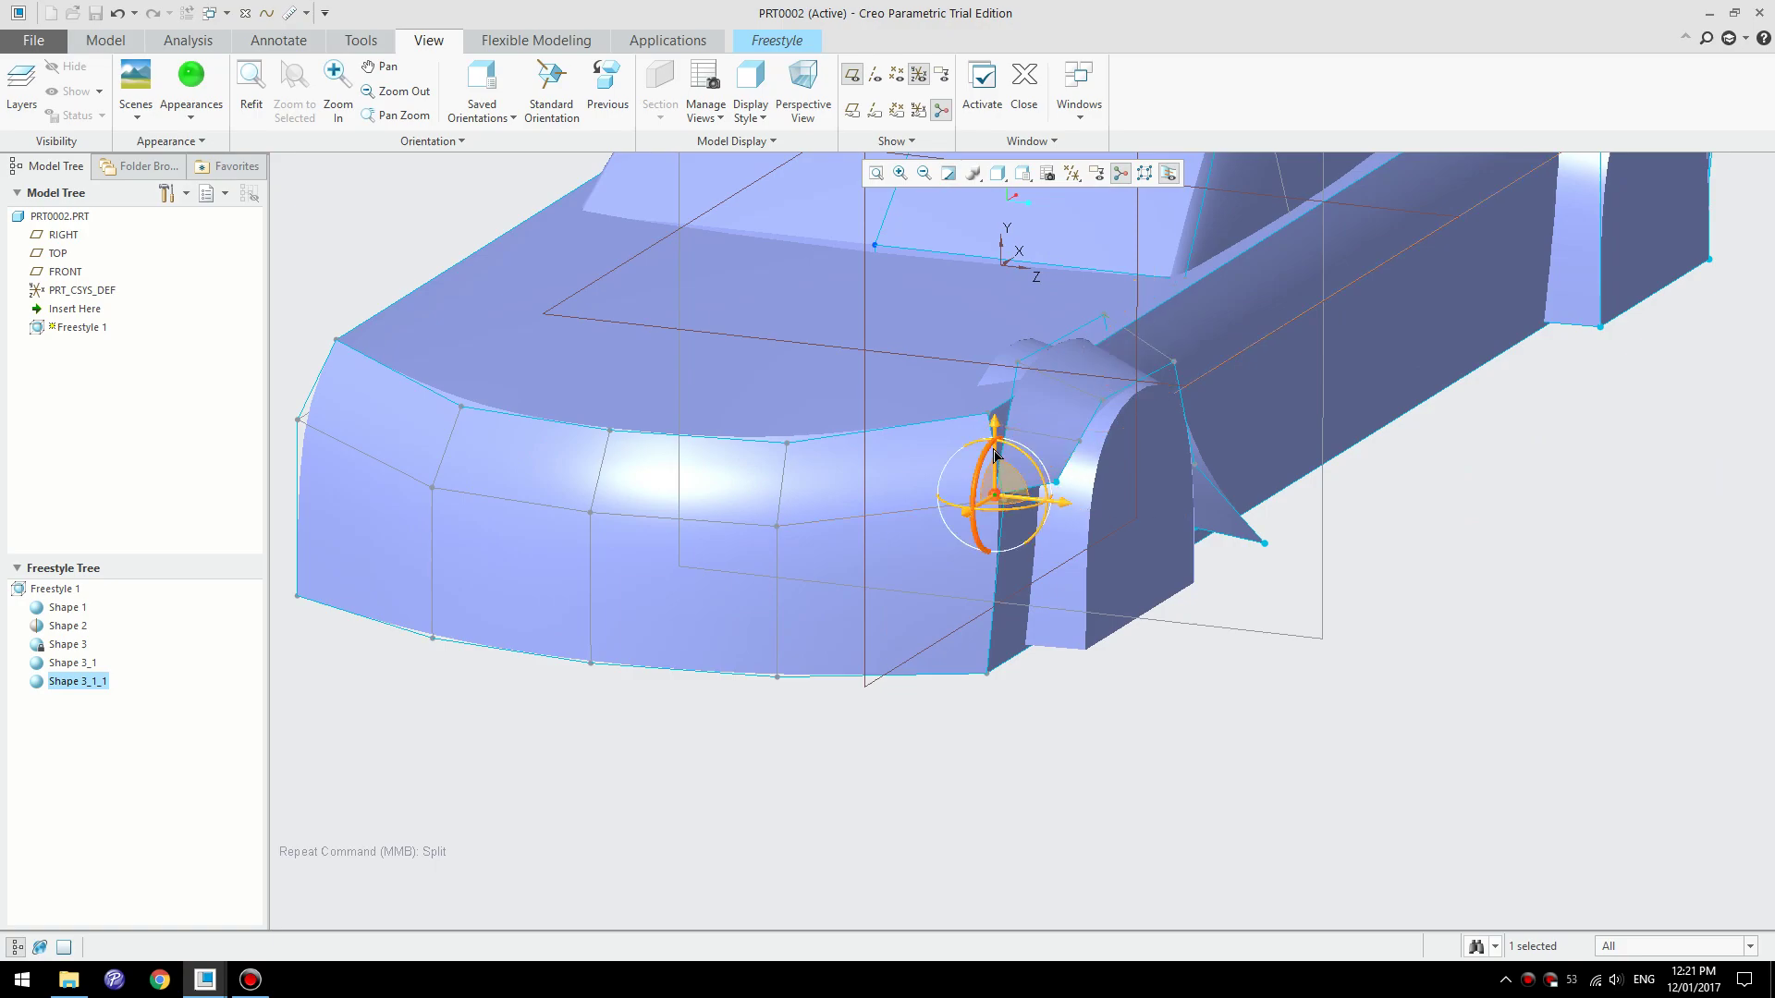
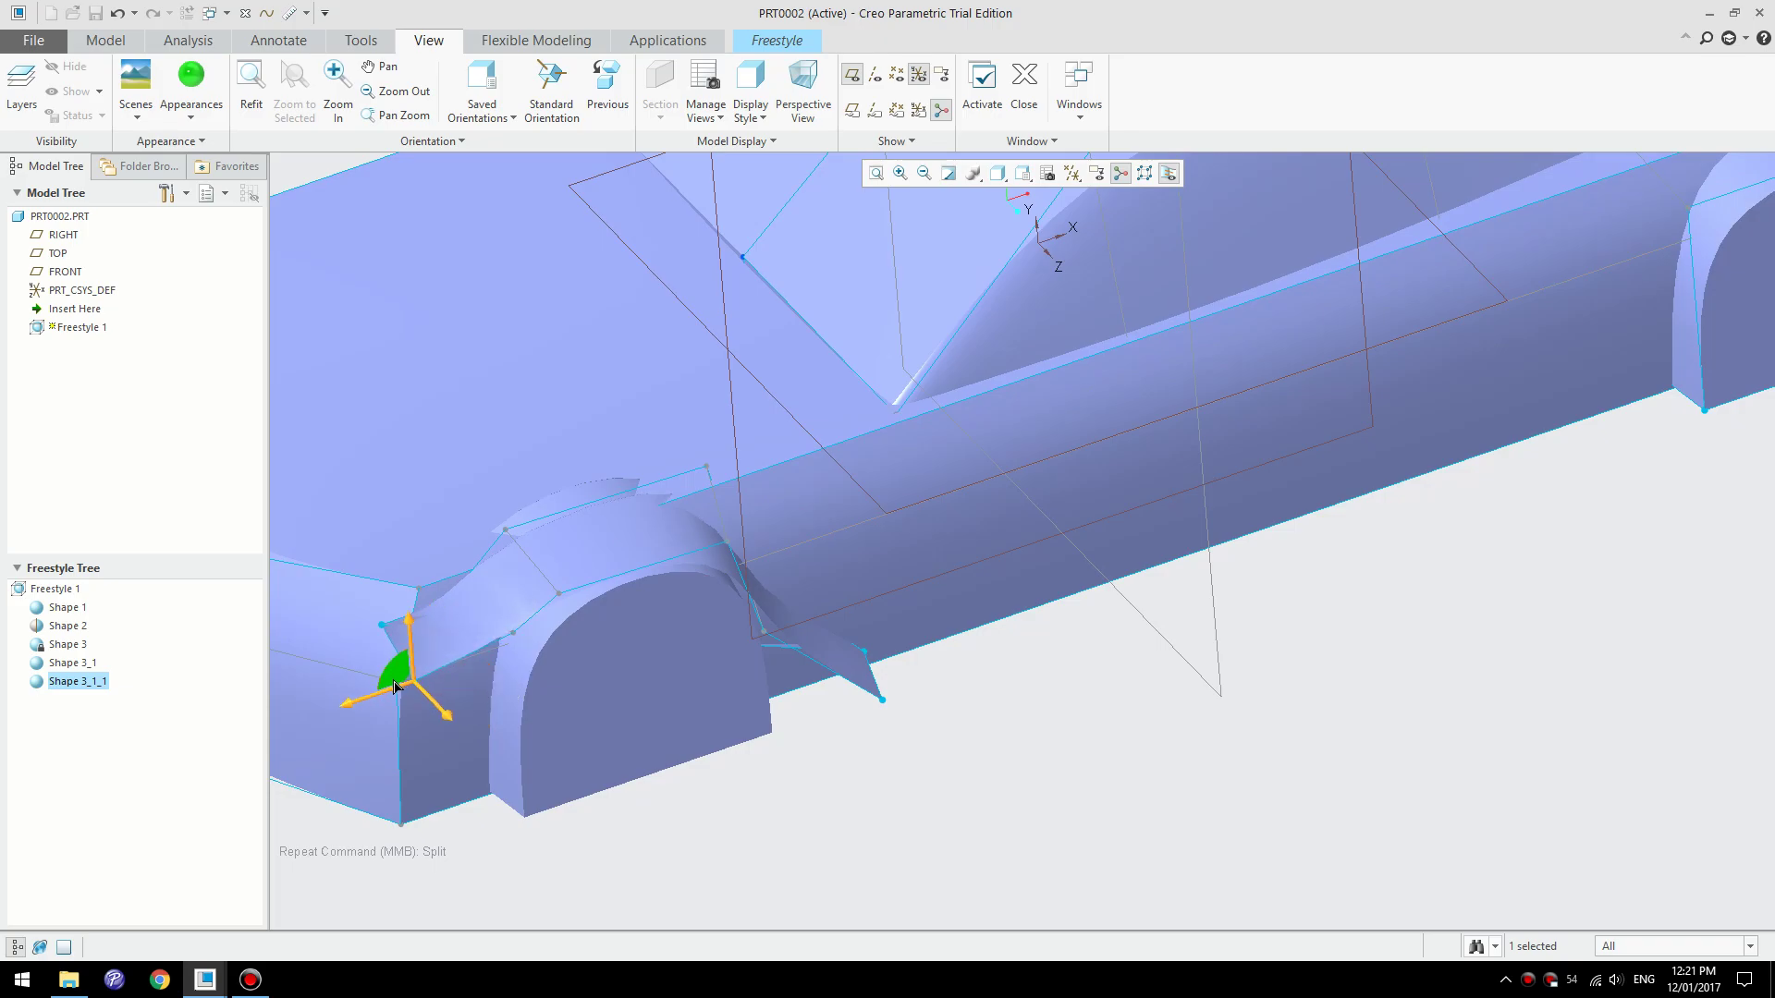
middle_drag(519, 706, 860, 718)
scroll(1041, 734, down, 3)
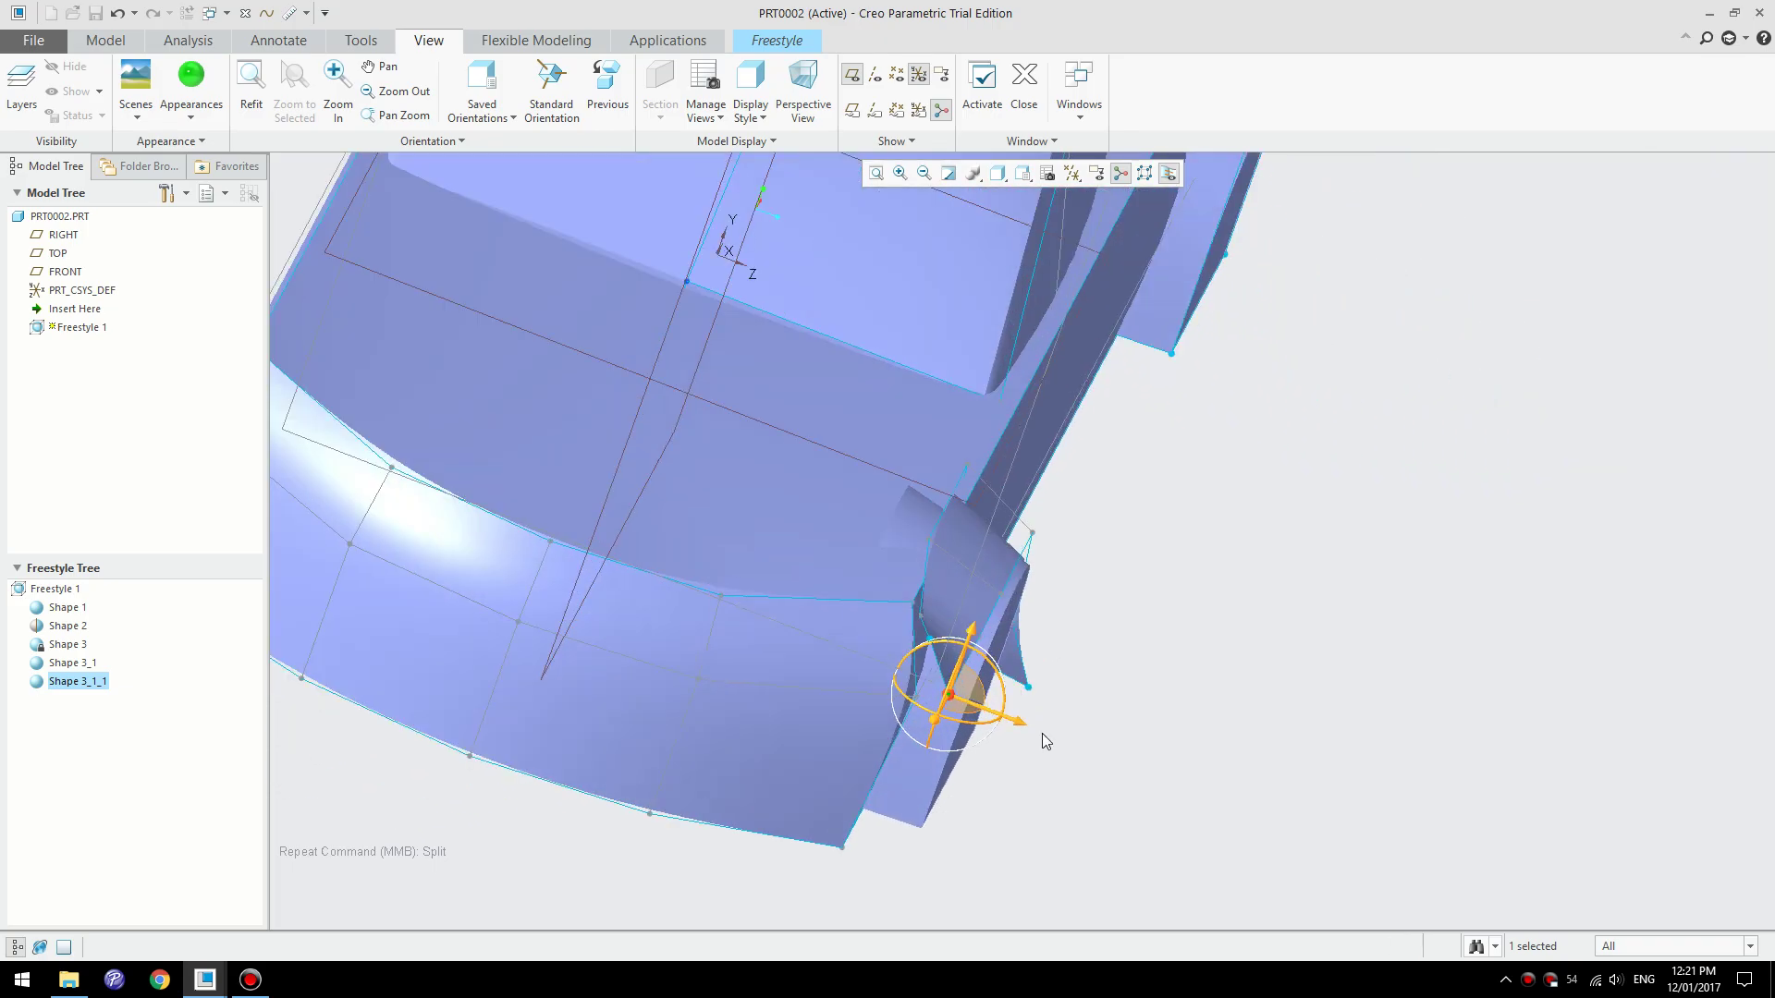
- Move the inner front vertex of the duplicated arch to the hood corner and the outer front vertex inward to the nose's side edge
scroll(859, 687, down, 3)
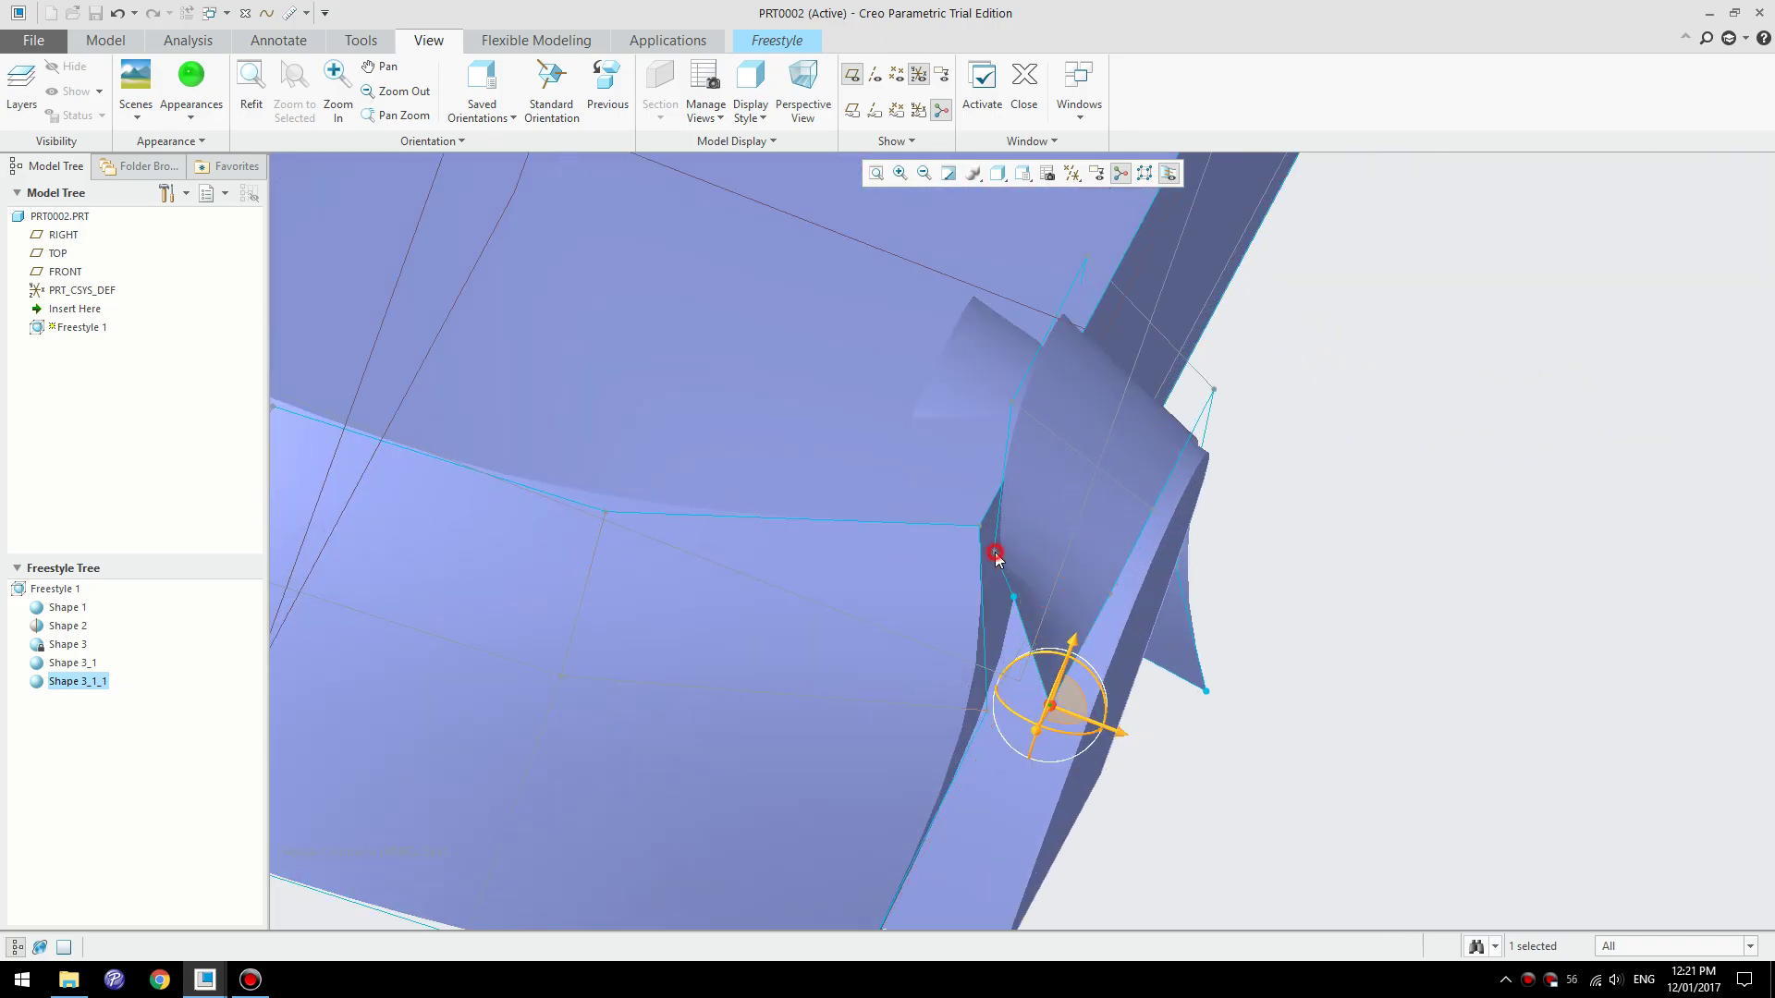
click(994, 555)
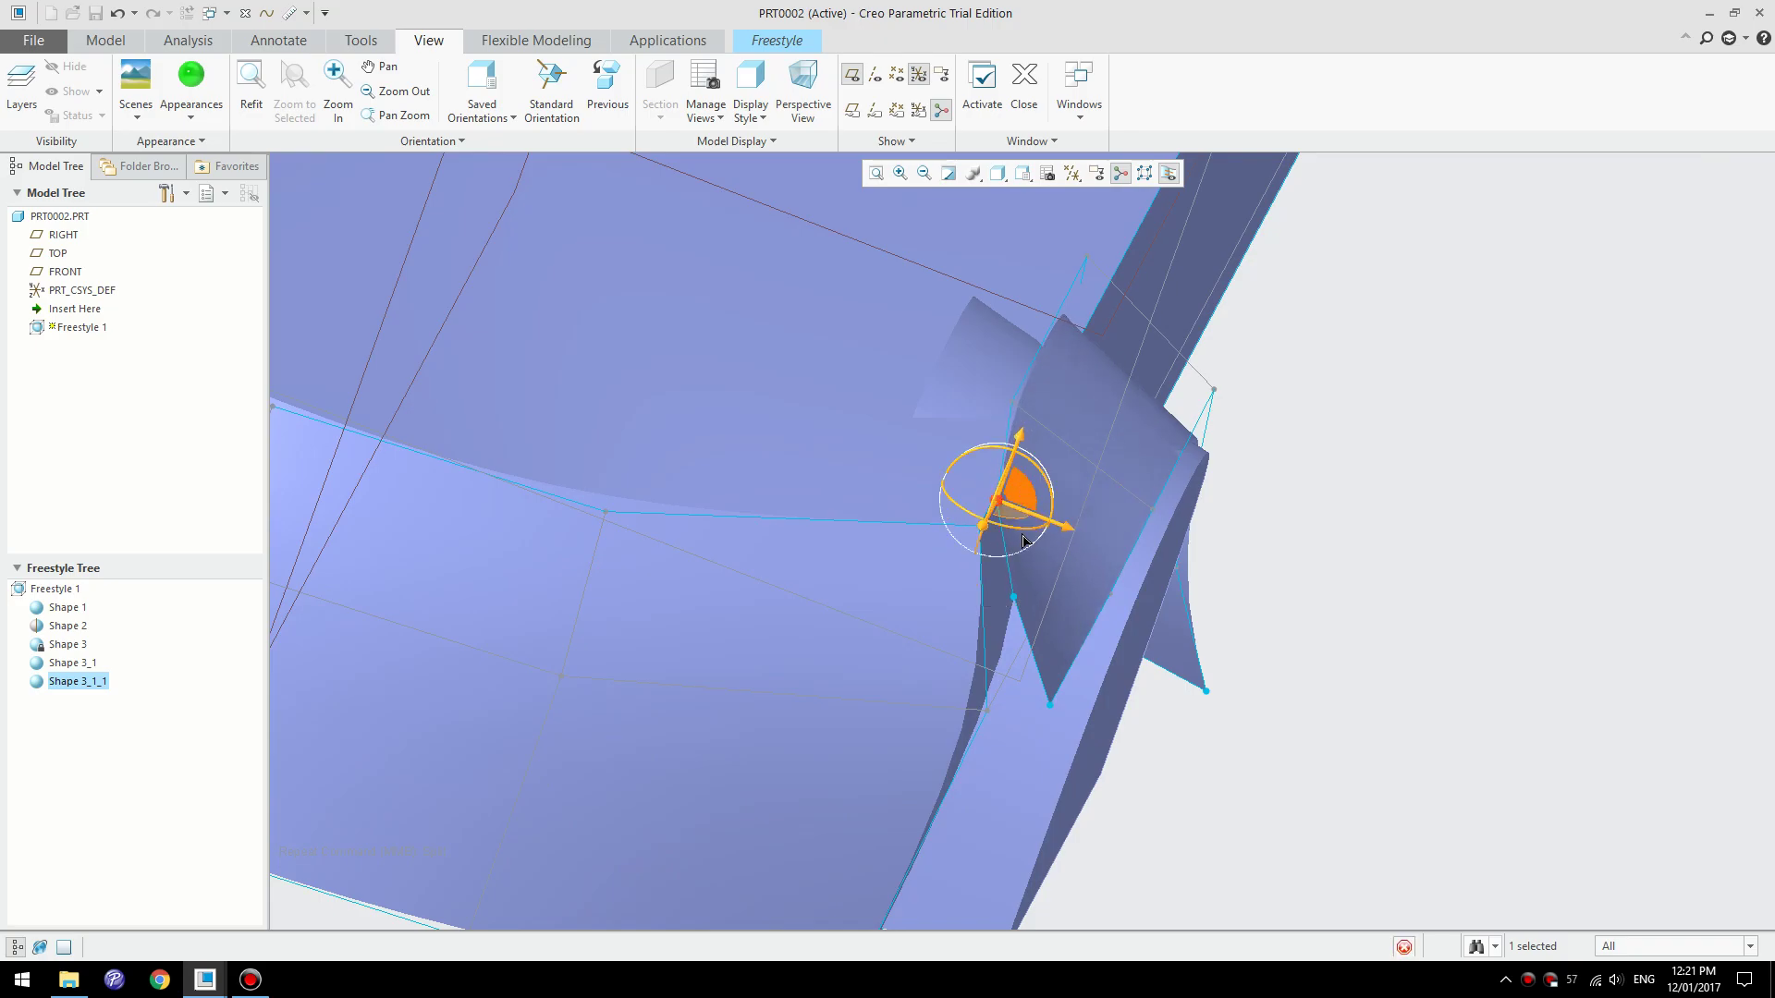
click(1016, 599)
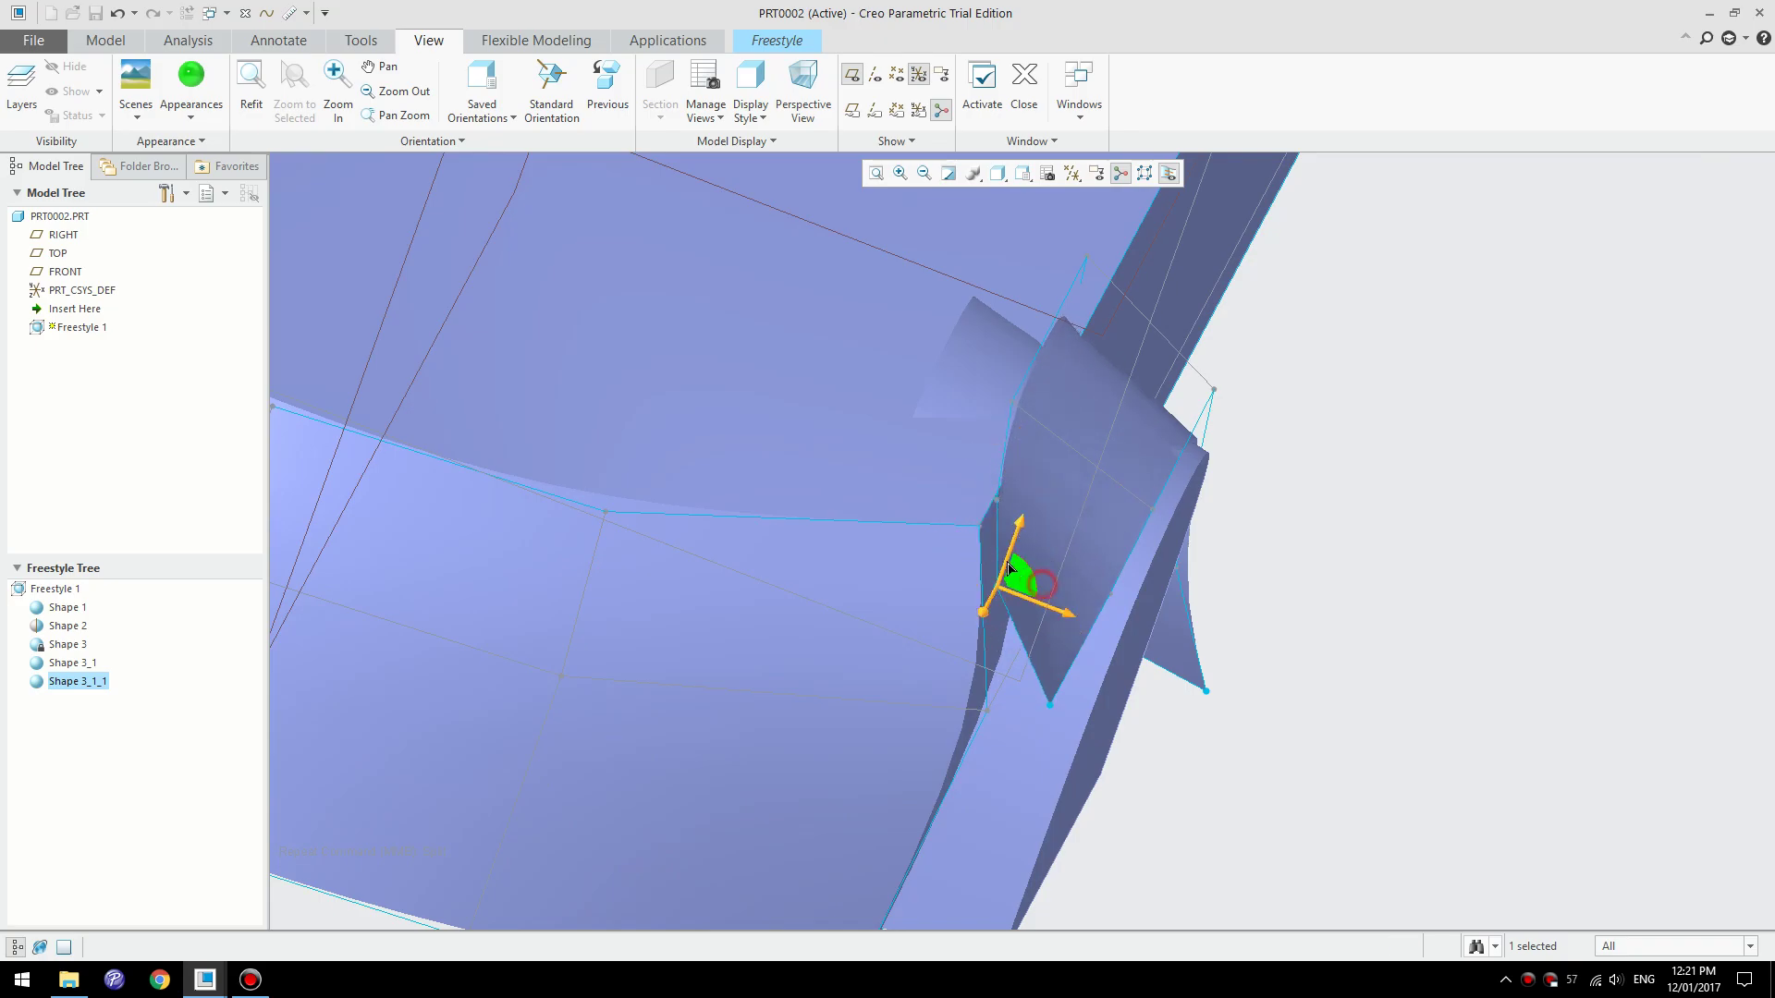
drag(1017, 595, 961, 528)
click(1063, 701)
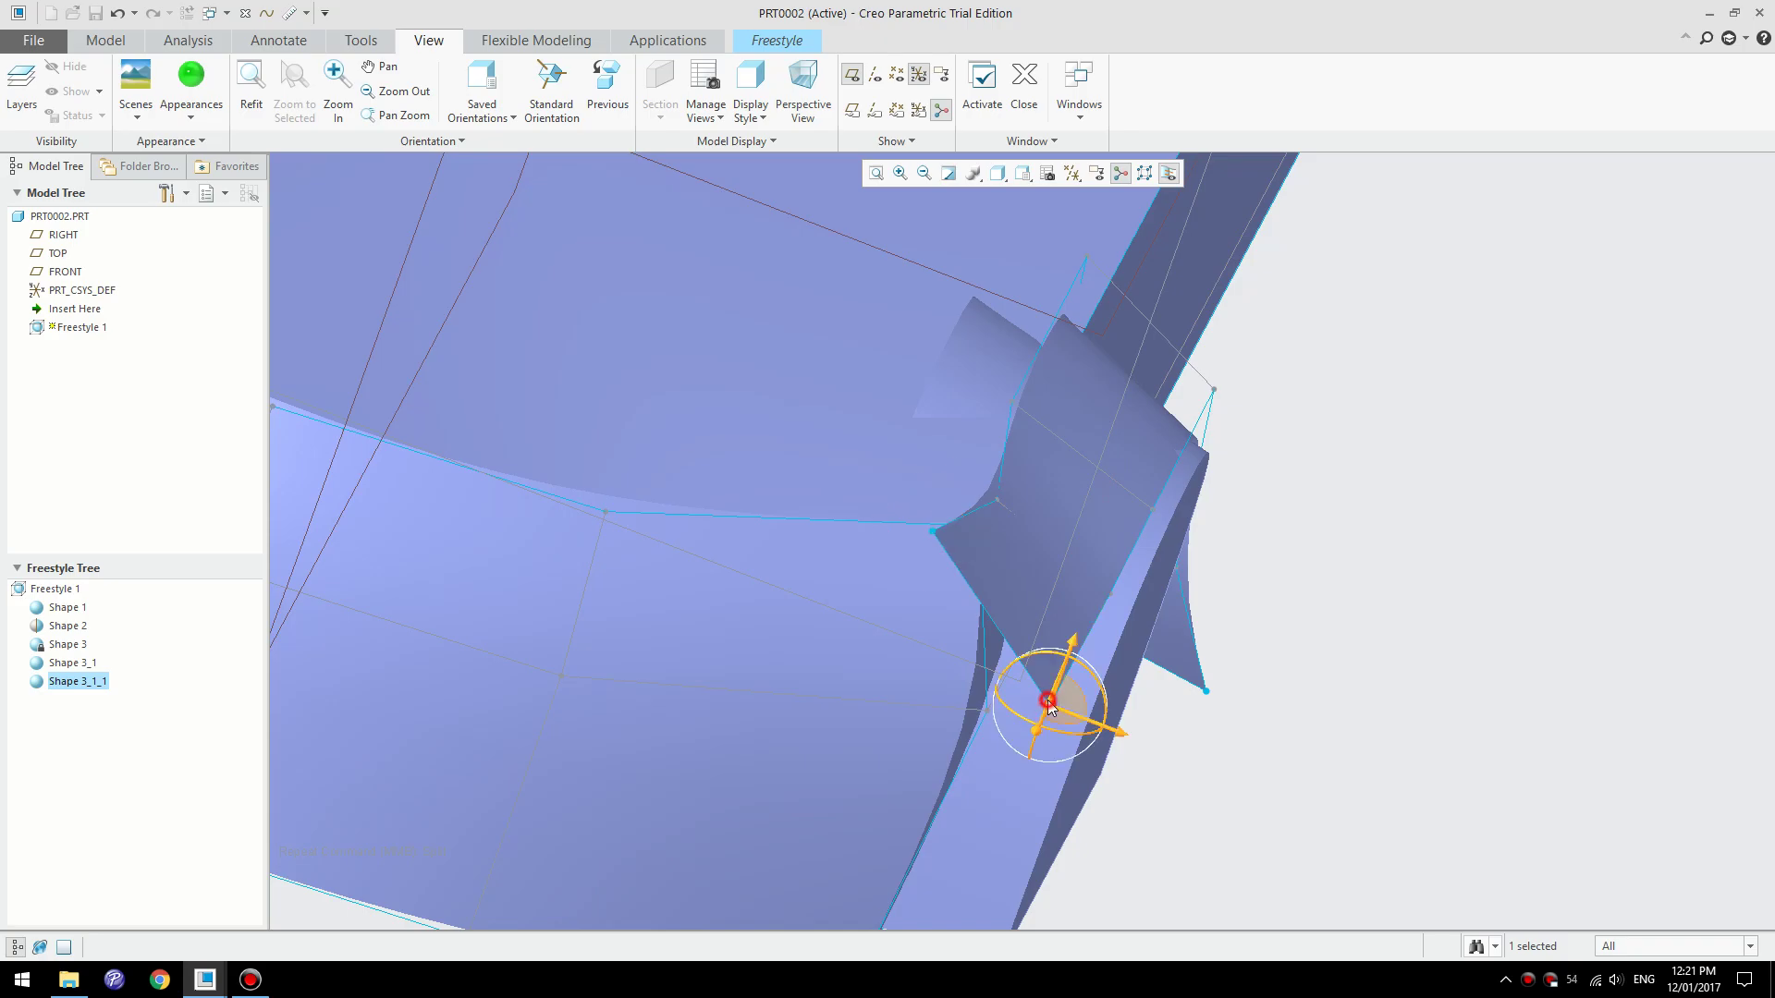
drag(1070, 701, 981, 710)
- Shift the inner front vertex of the duplicated arch slightly rearward and down onto the hood's front corner
scroll(1034, 727, up, 3)
middle_drag(1034, 727, 1115, 721)
scroll(868, 690, up, 4)
scroll(681, 656, down, 3)
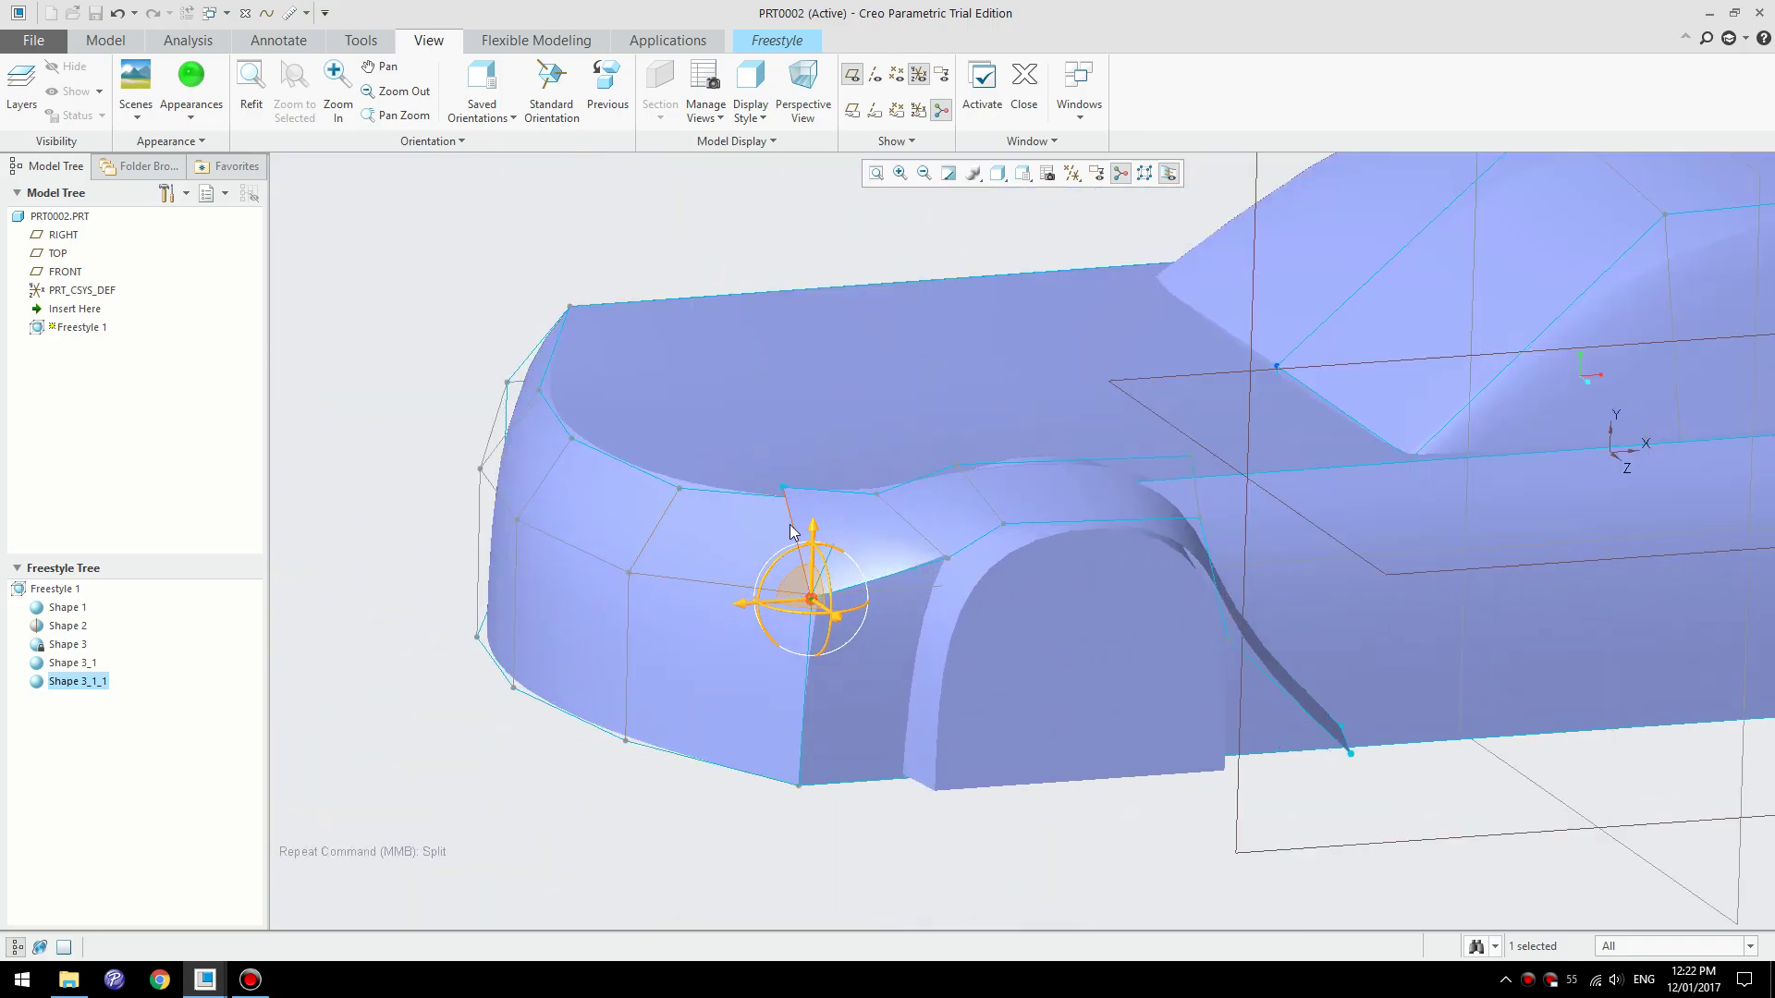
click(785, 485)
drag(773, 472, 826, 501)
scroll(895, 555, up, 2)
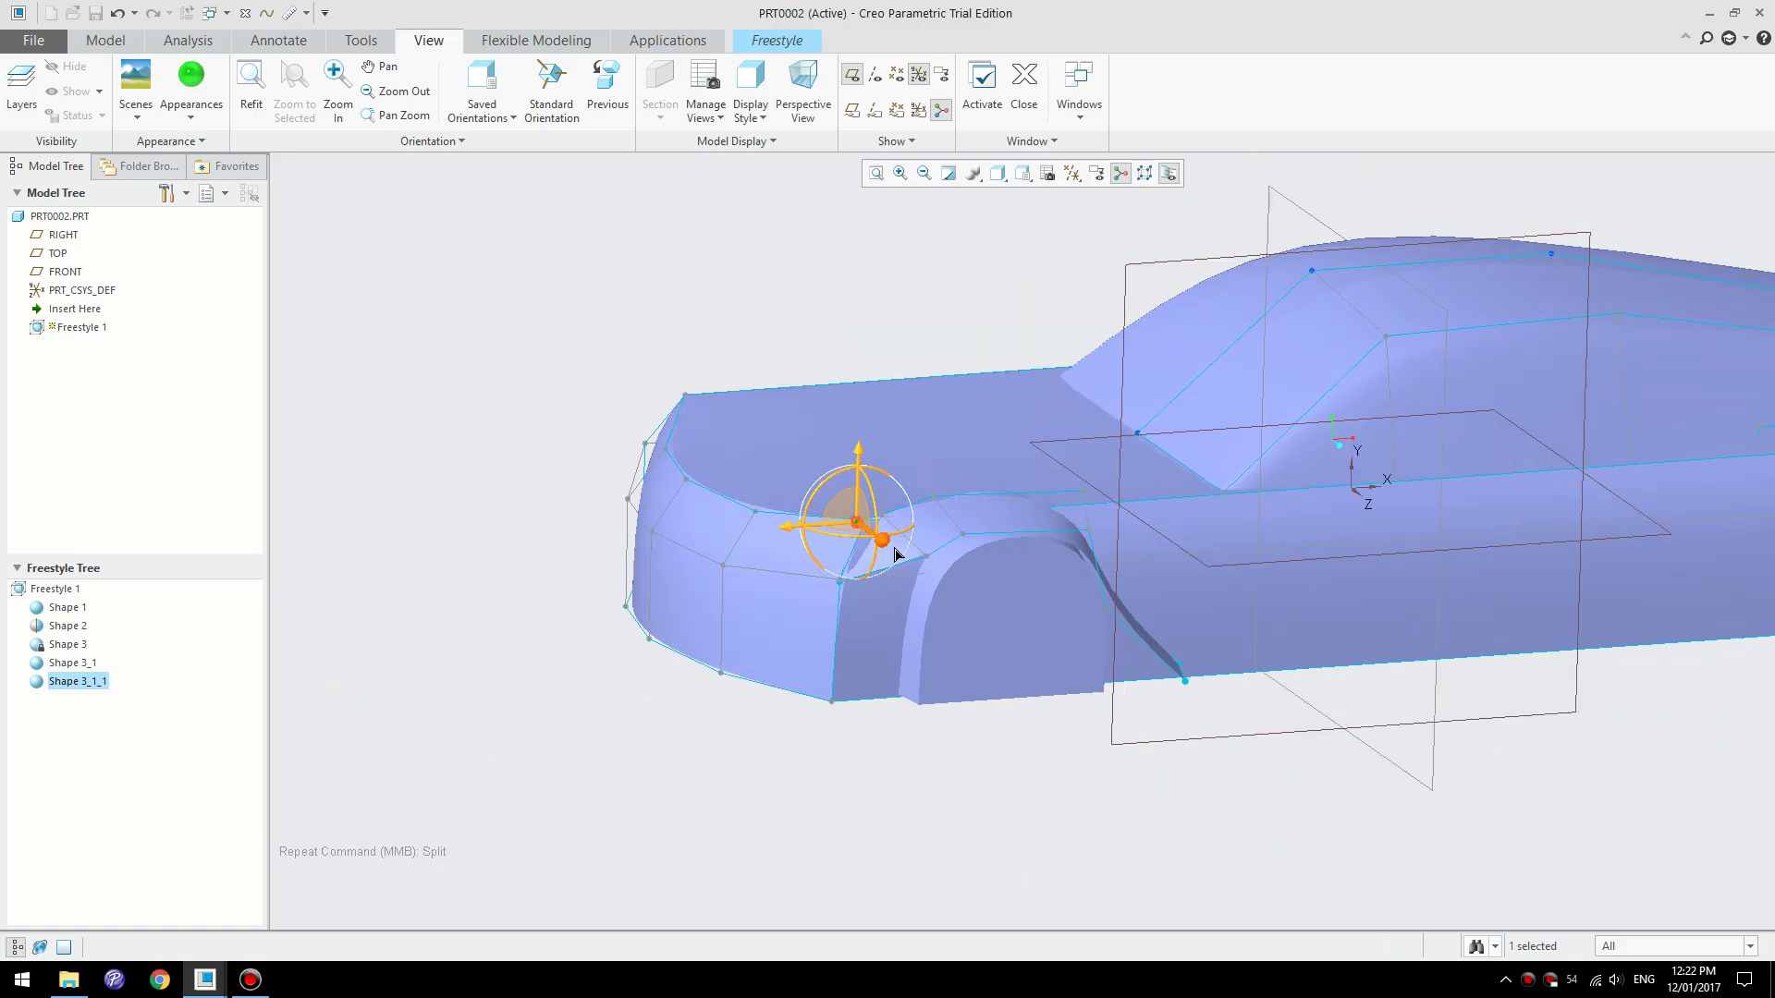
scroll(920, 528, down, 3)
- Reposition the inner and outer vertices of the second row behind the duplicated arch's front edge, and clear the selection
click(835, 506)
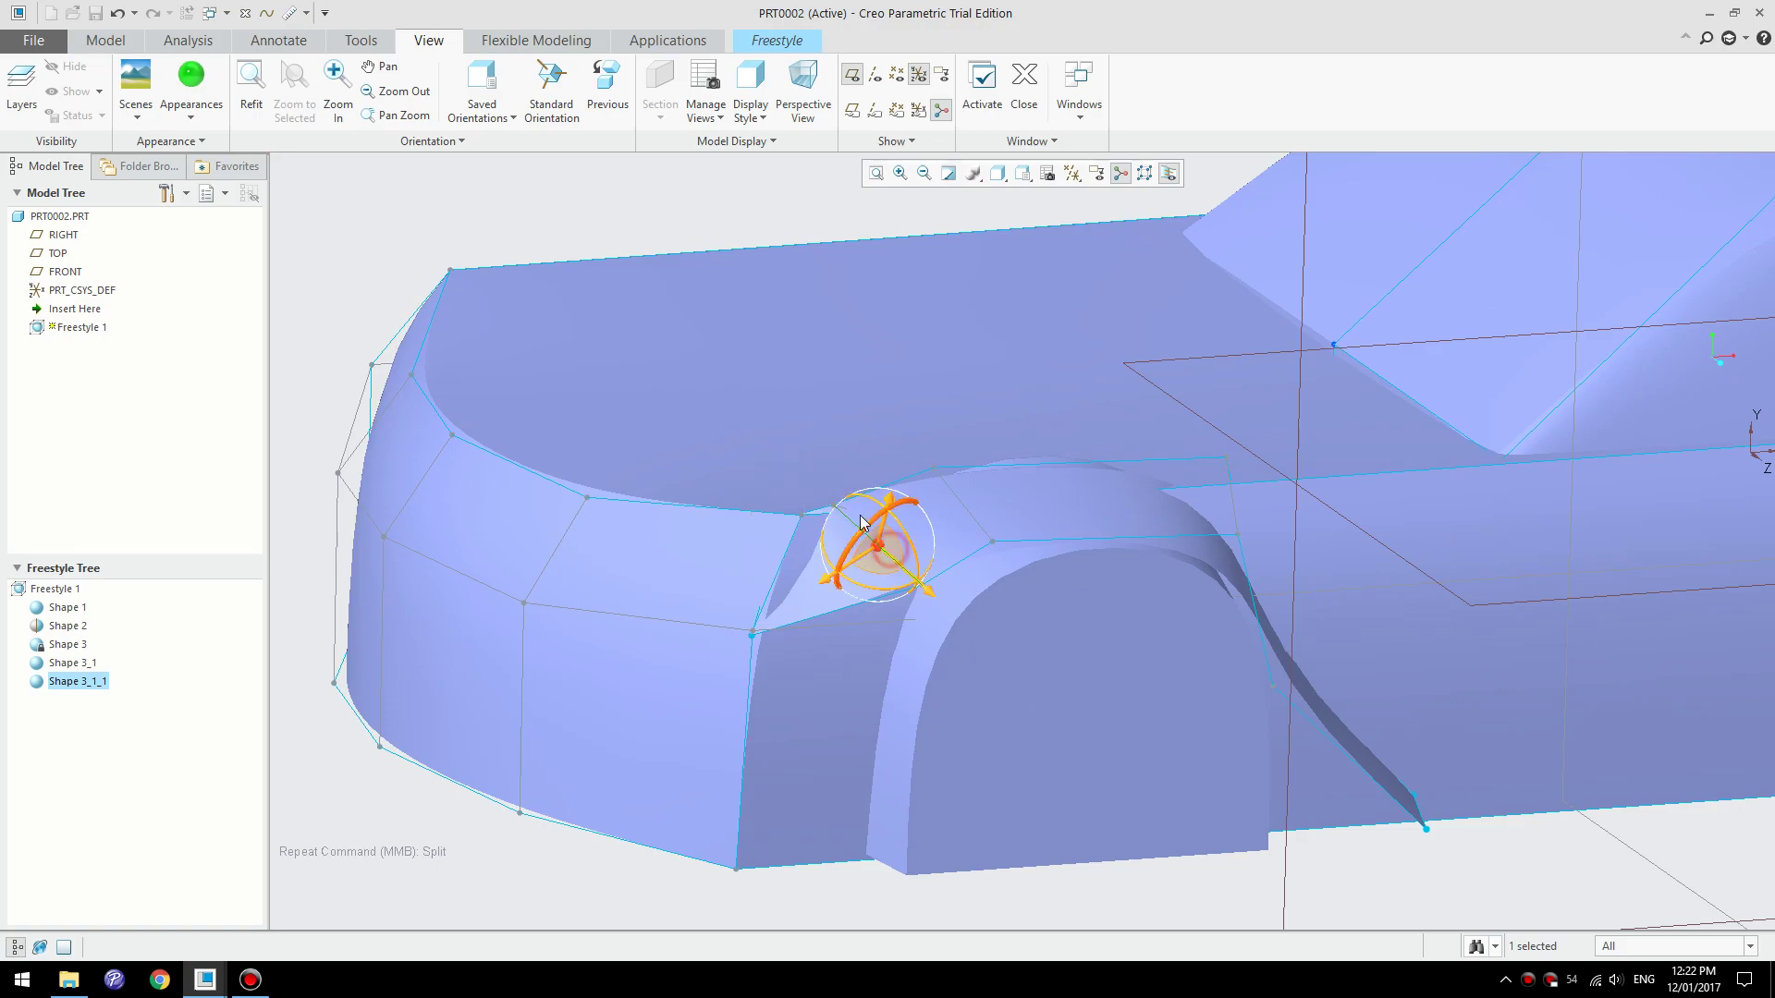
drag(835, 500, 862, 500)
click(923, 587)
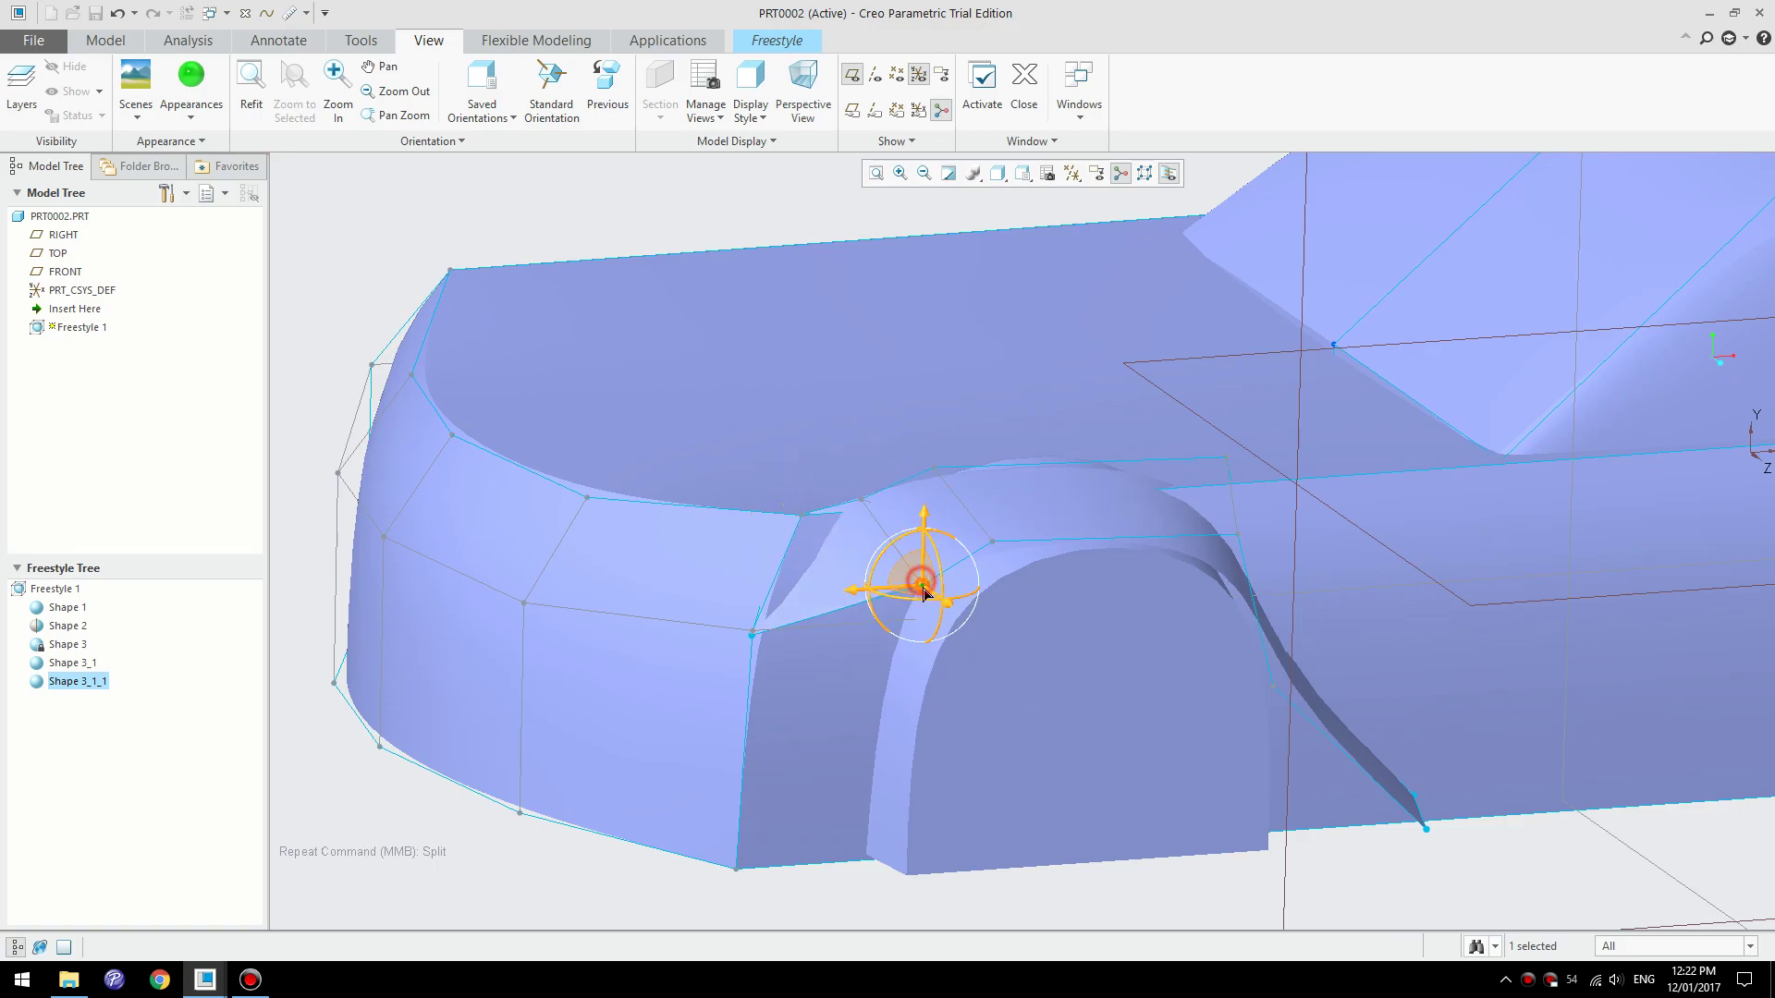
drag(906, 568, 878, 589)
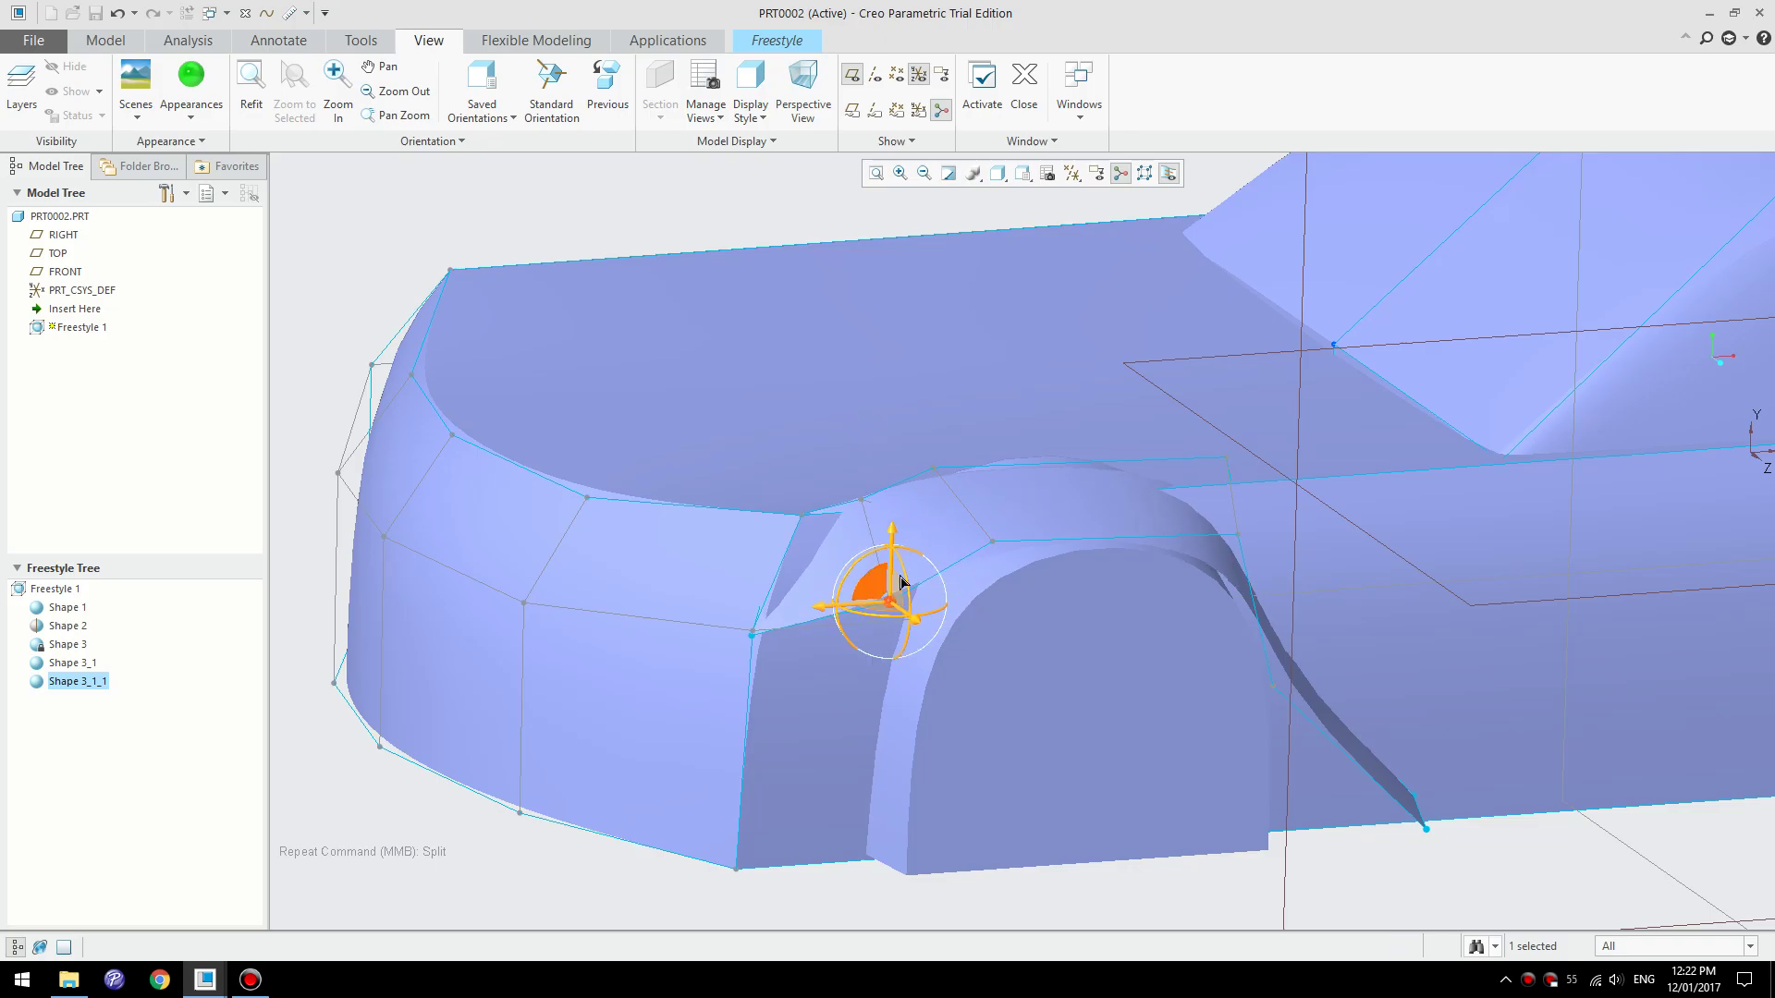
scroll(903, 588, up, 2)
middle_drag(963, 614, 1035, 525)
click(1118, 742)
scroll(1097, 585, up, 4)
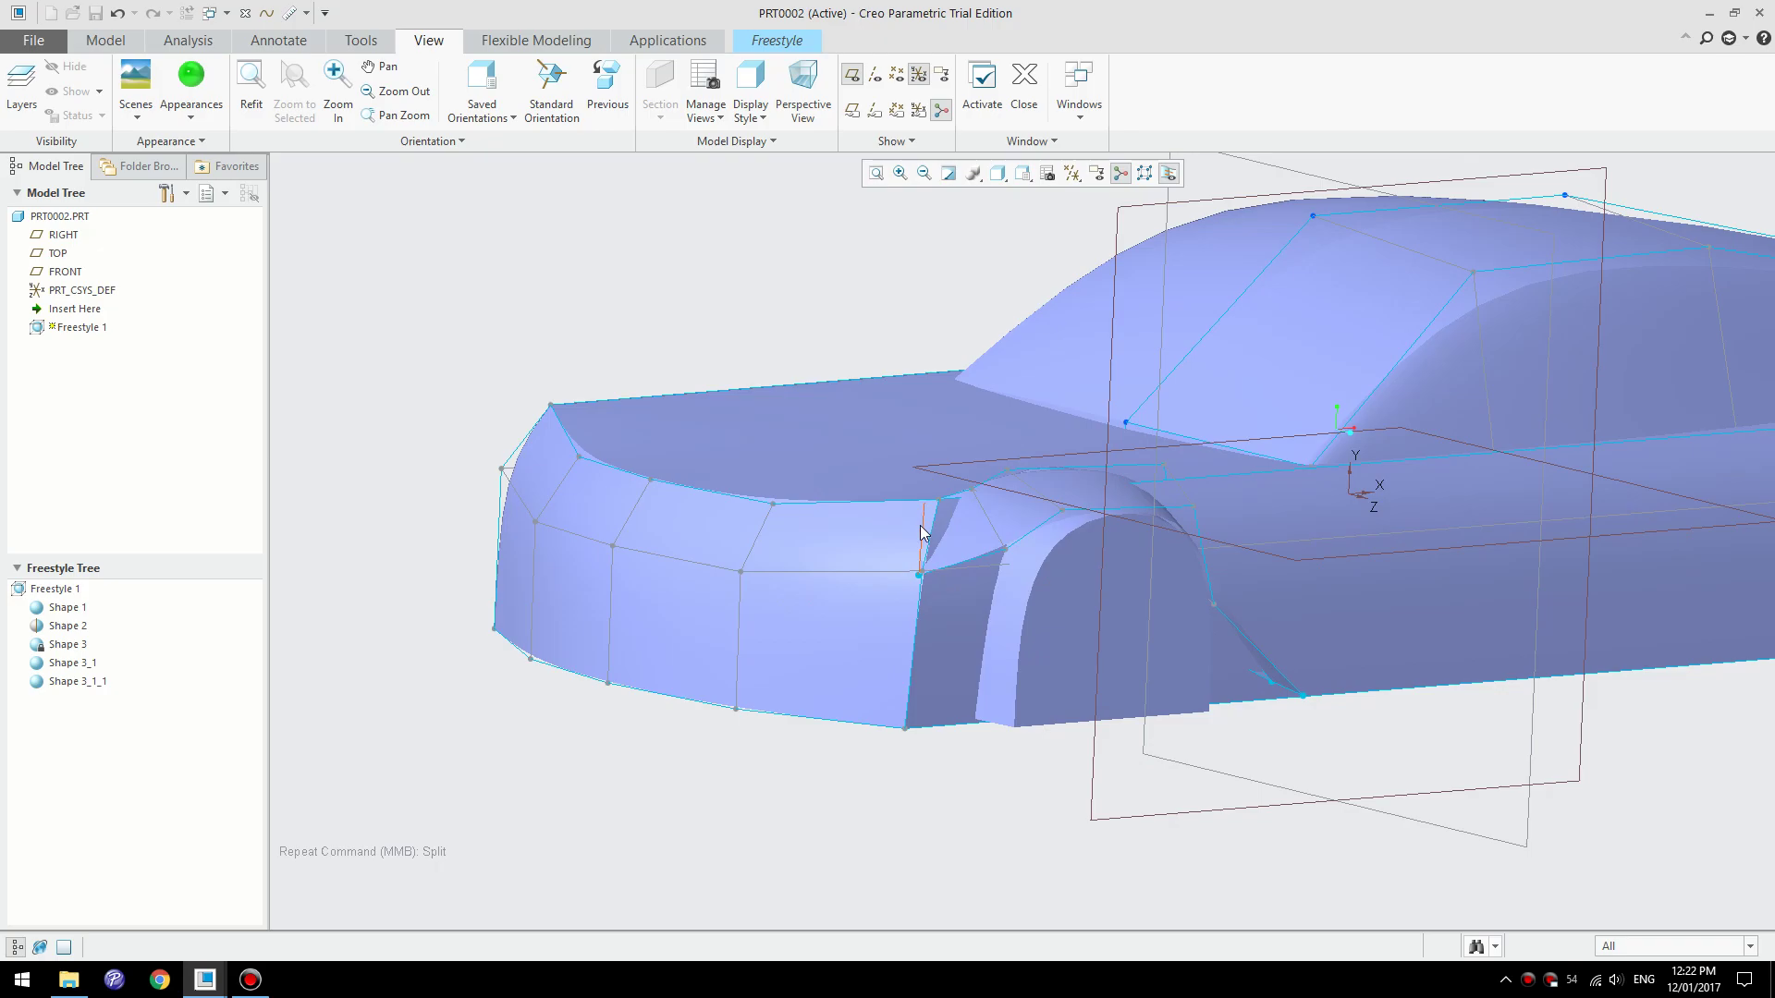
- Move the upper and lower front vertices of the duplicated arch outward along Z to the nose's corner edge, and clear the selection
middle_drag(1134, 588, 1188, 631)
scroll(1187, 629, up, 3)
scroll(1448, 643, down, 3)
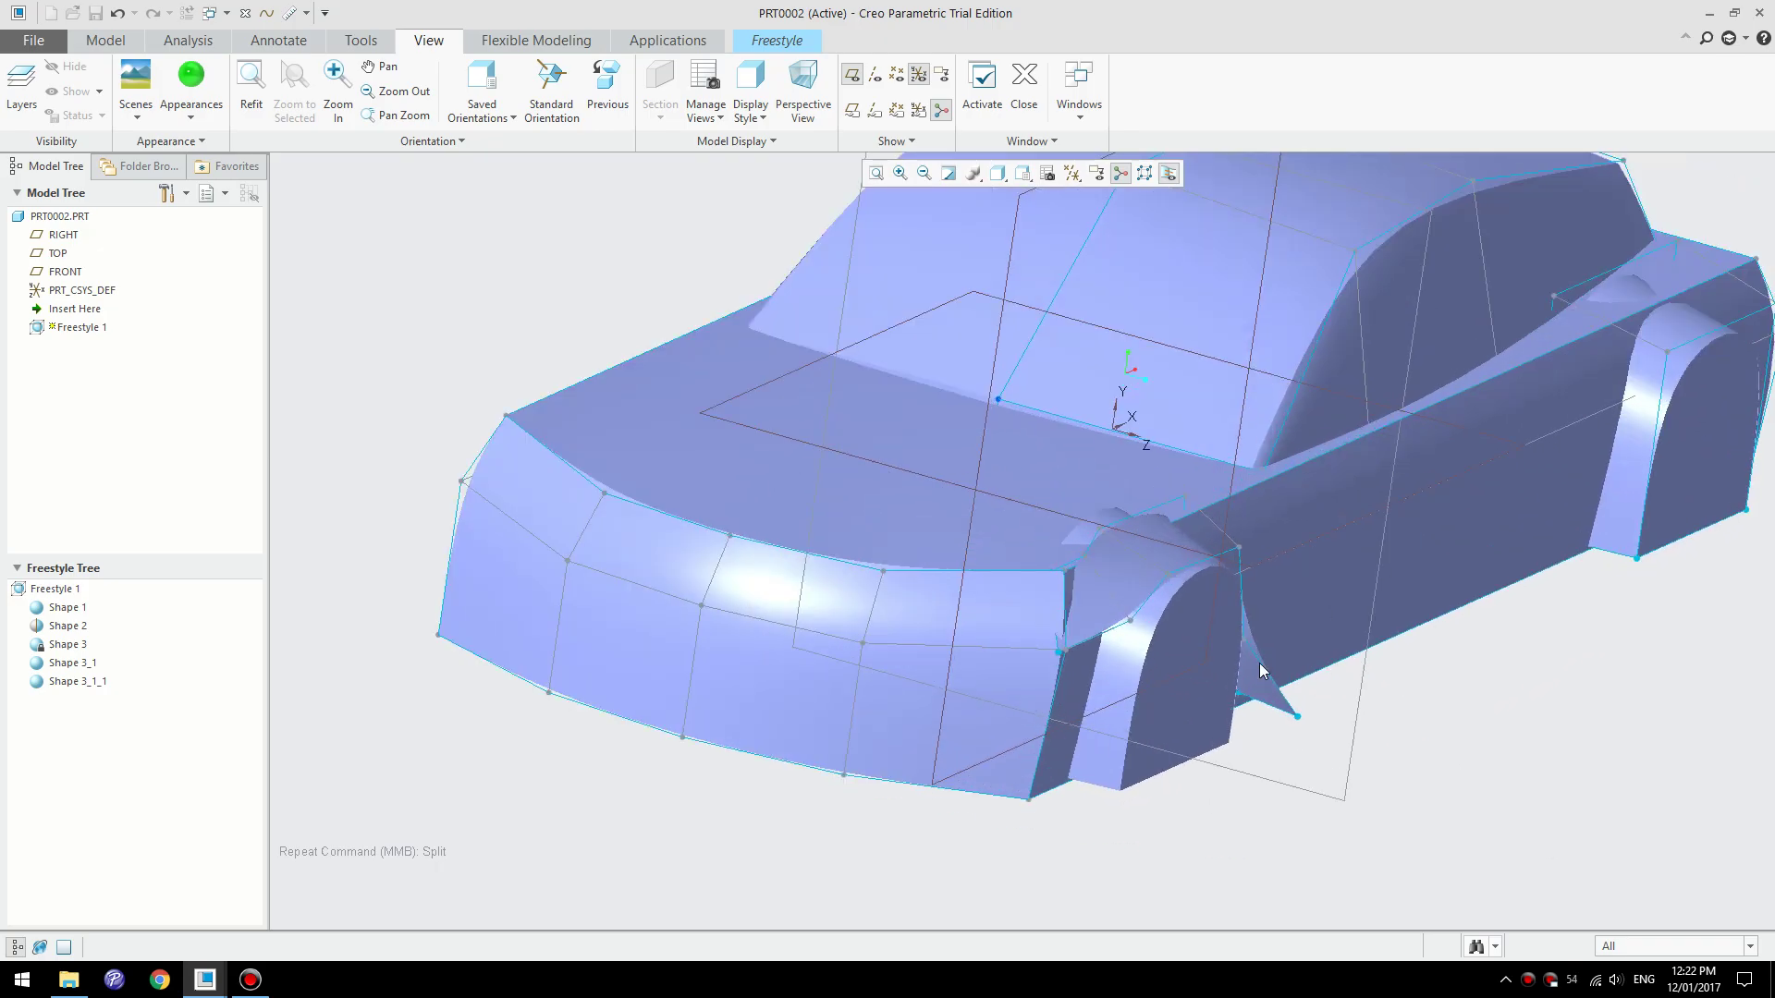
scroll(1248, 660, down, 4)
click(882, 530)
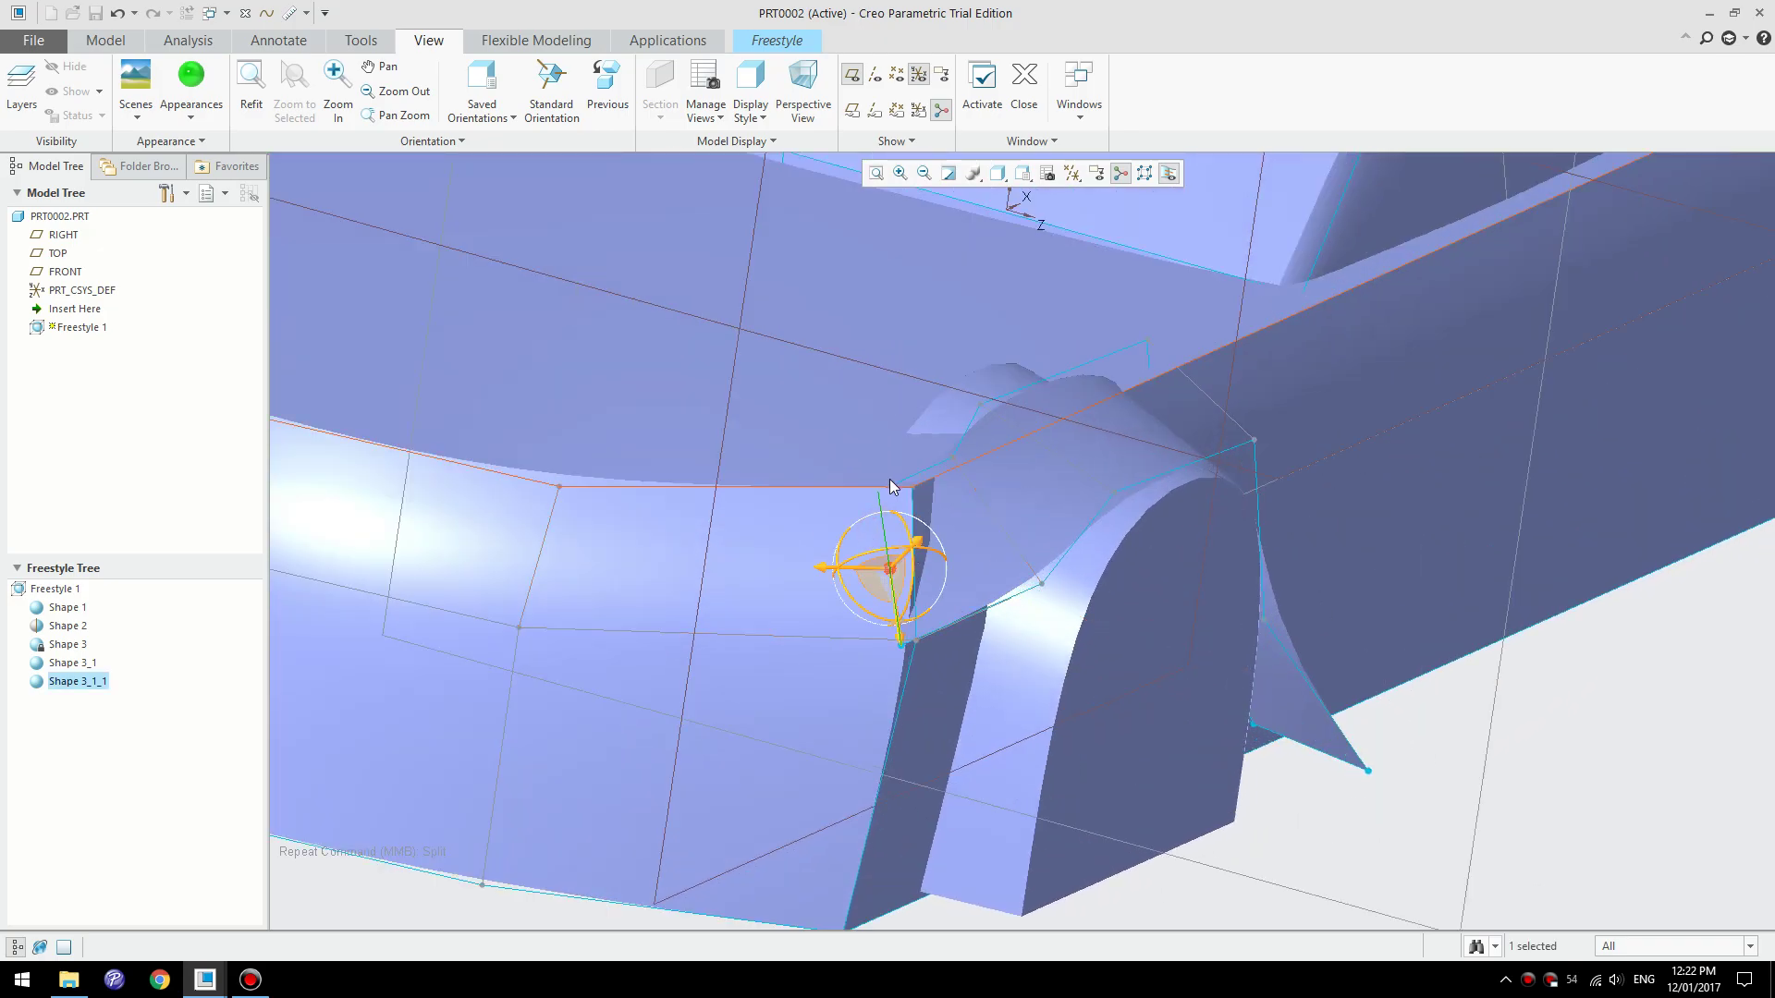
click(875, 487)
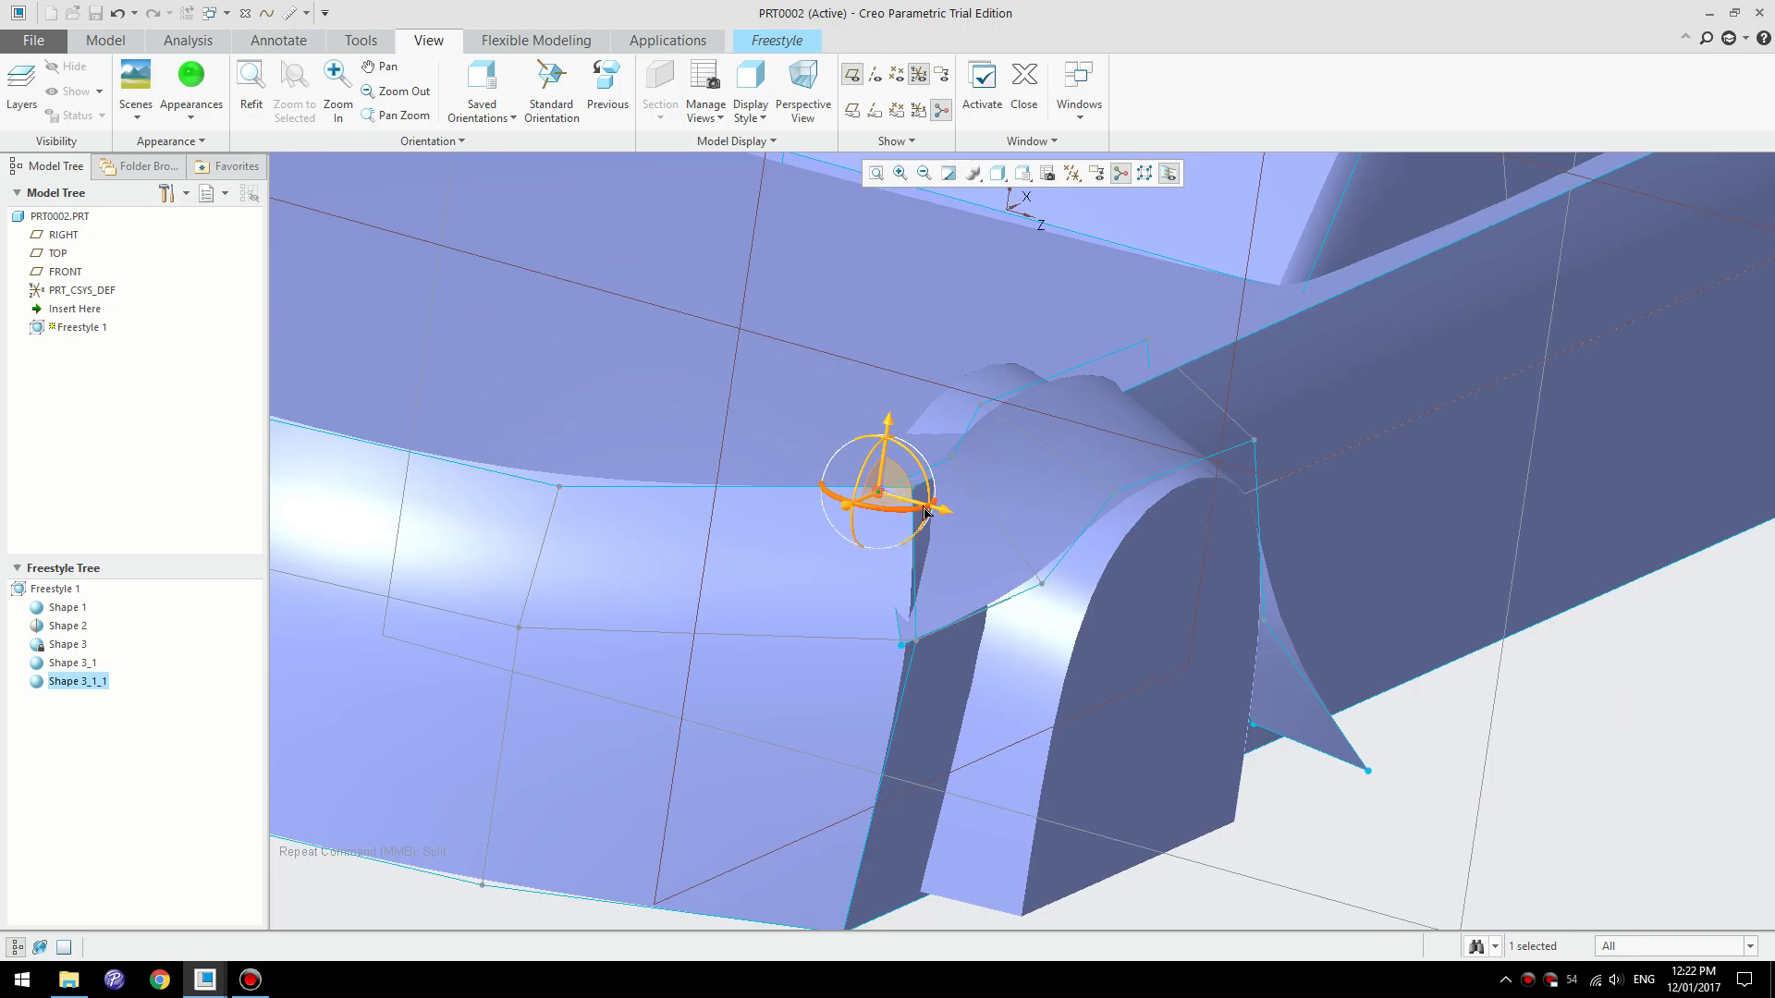
drag(941, 511, 982, 525)
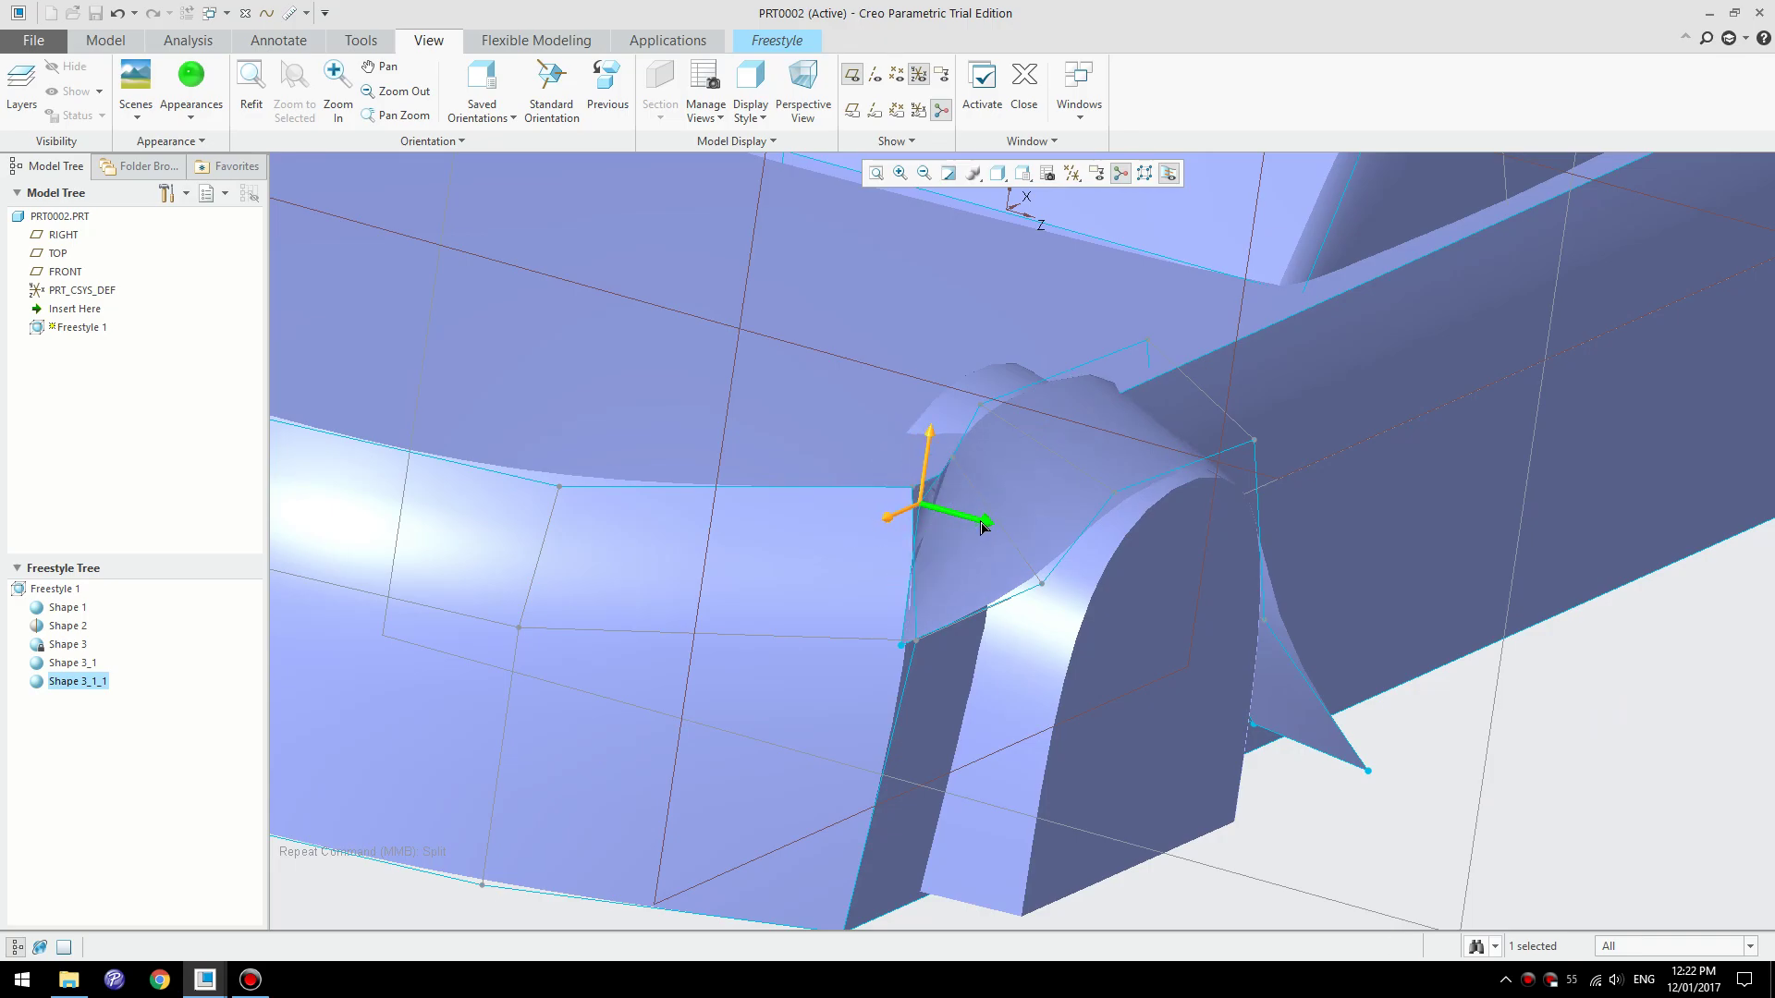
click(901, 646)
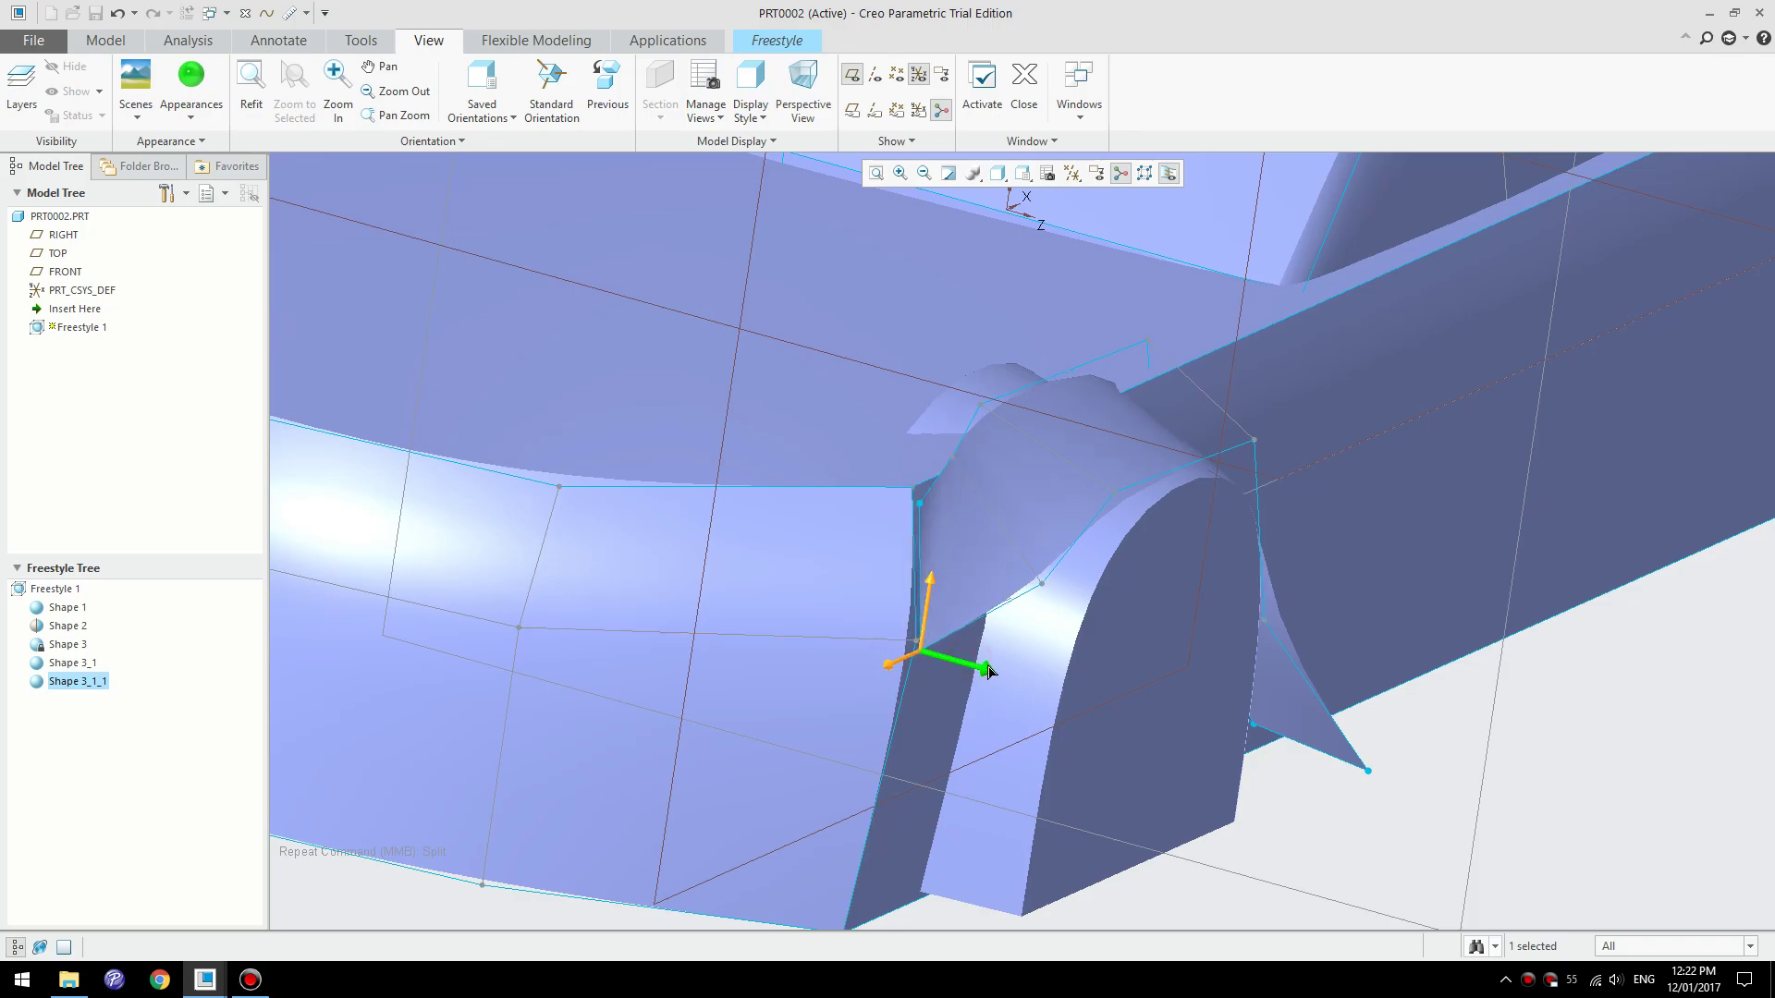
scroll(980, 667, up, 8)
click(1200, 761)
- Move the cross edge at the front of the duplicated arch's crown rearward and slightly up, and clear the selection
middle_drag(1161, 730, 1026, 725)
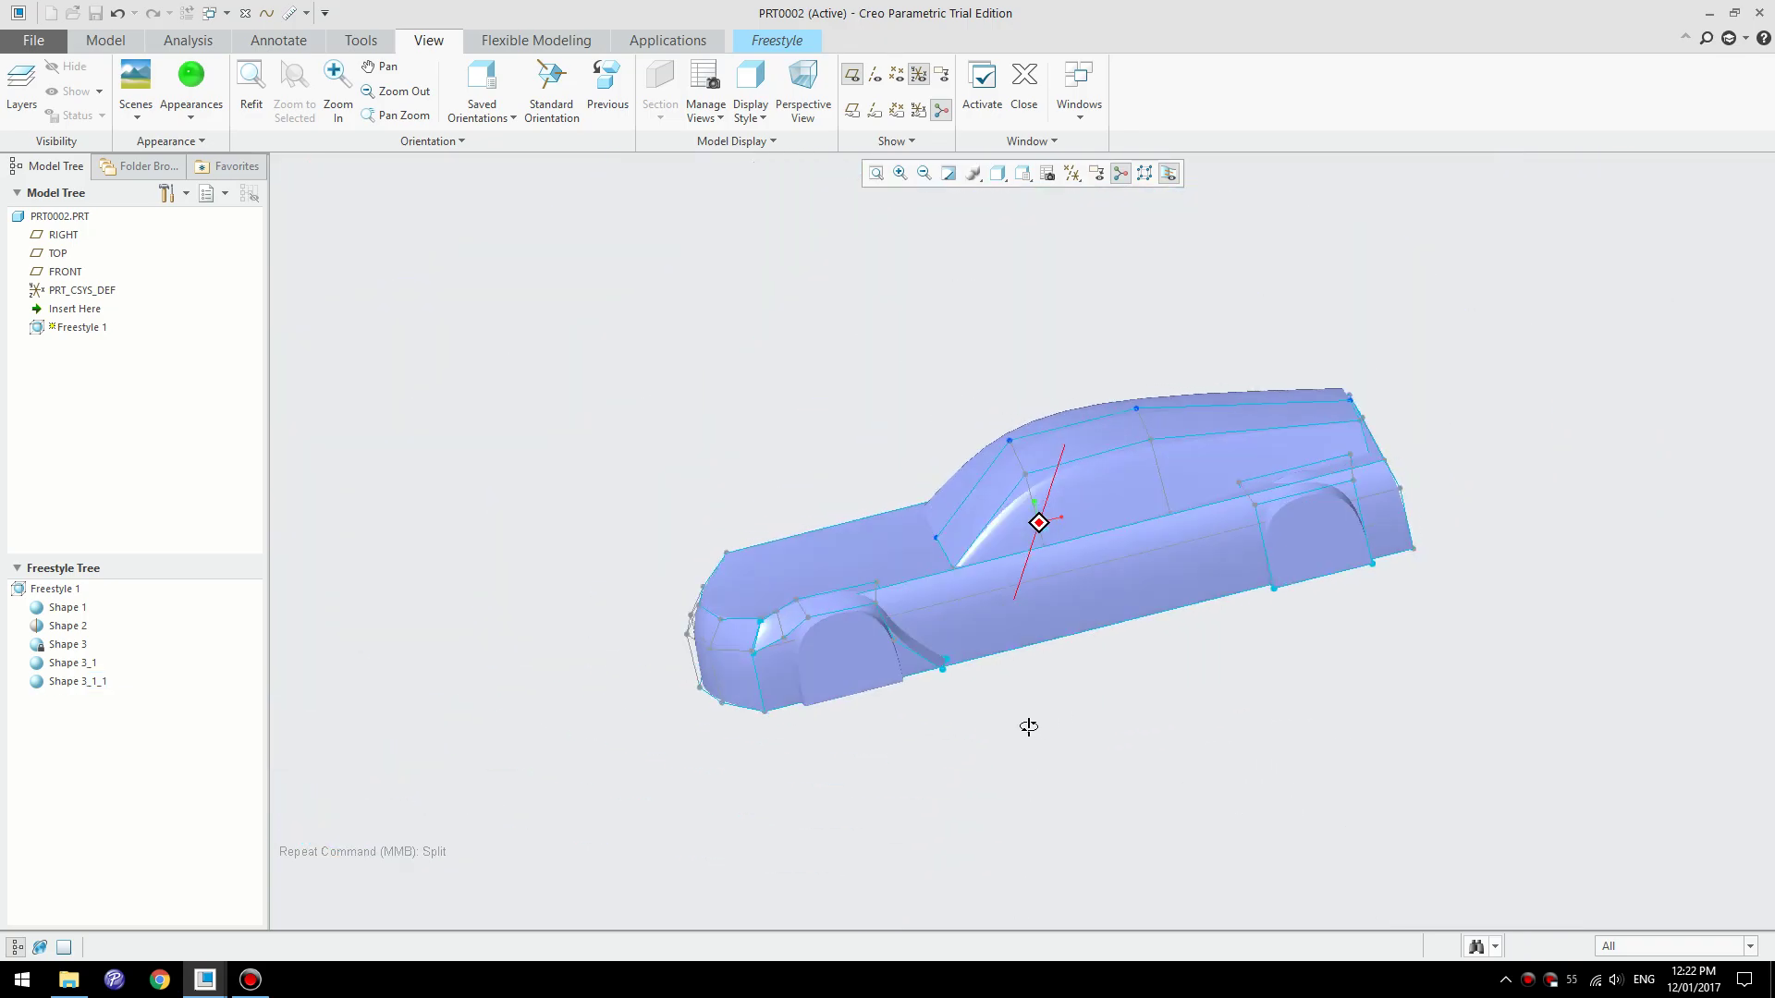
scroll(832, 647, down, 5)
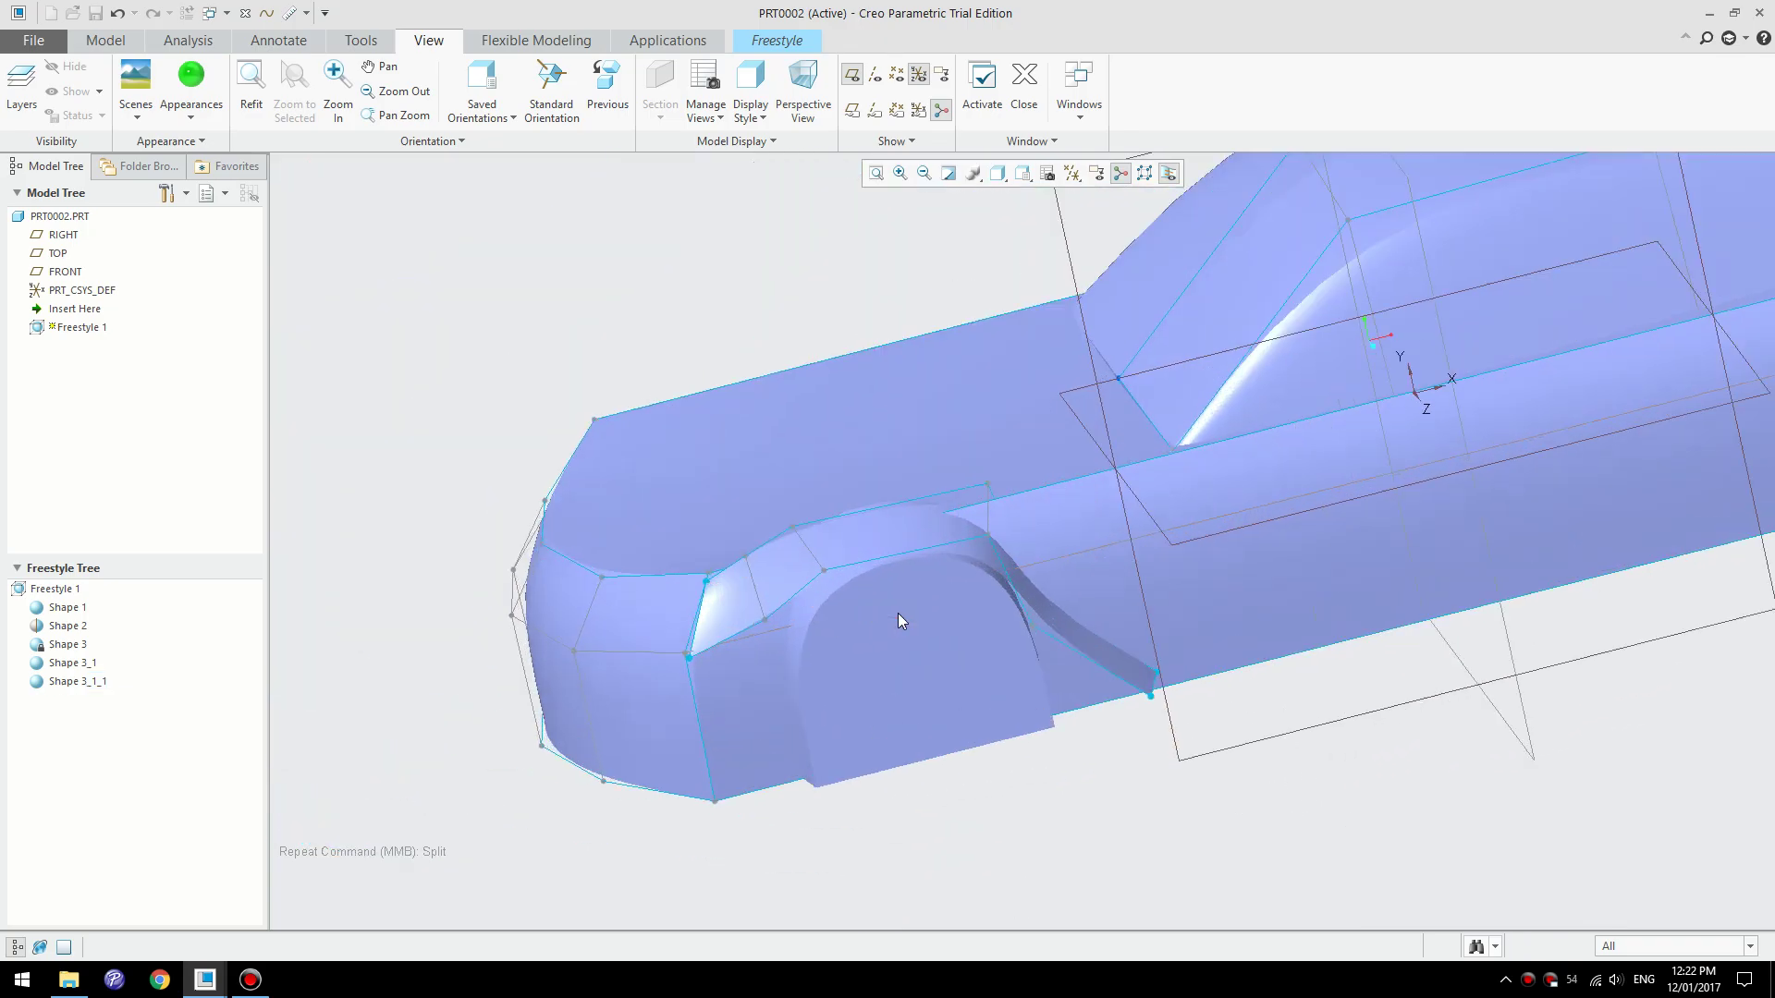
click(793, 529)
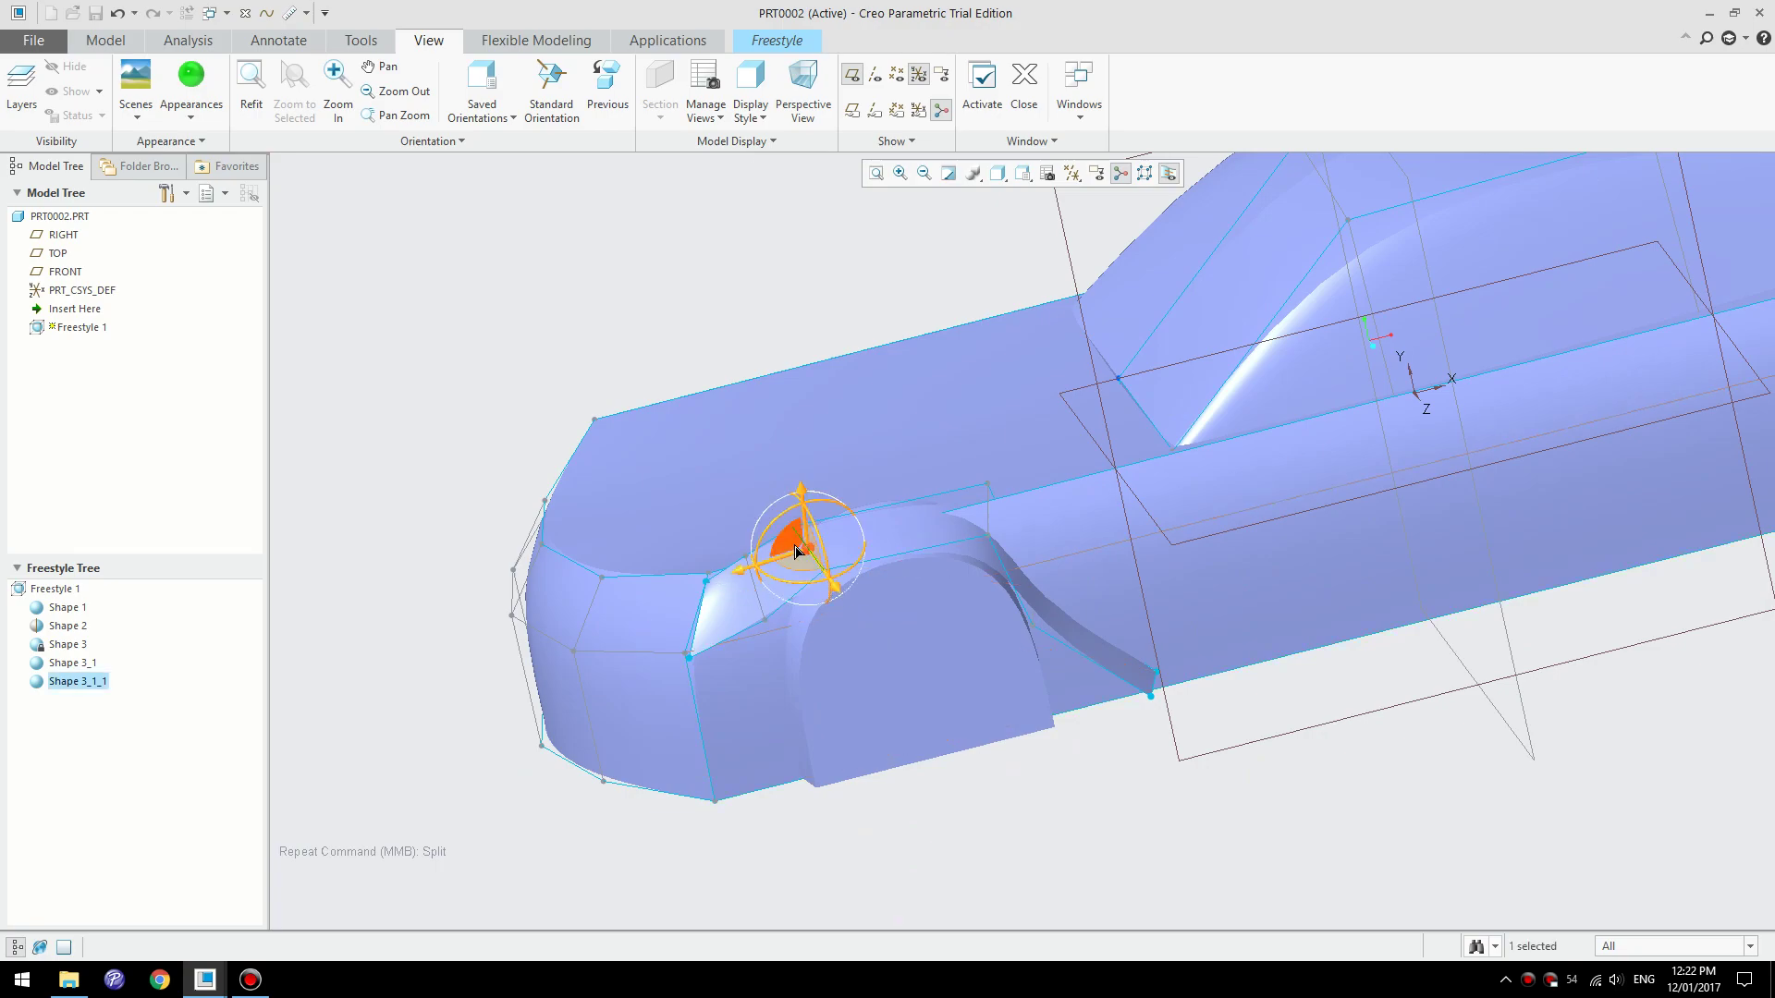
drag(793, 531, 843, 529)
click(967, 771)
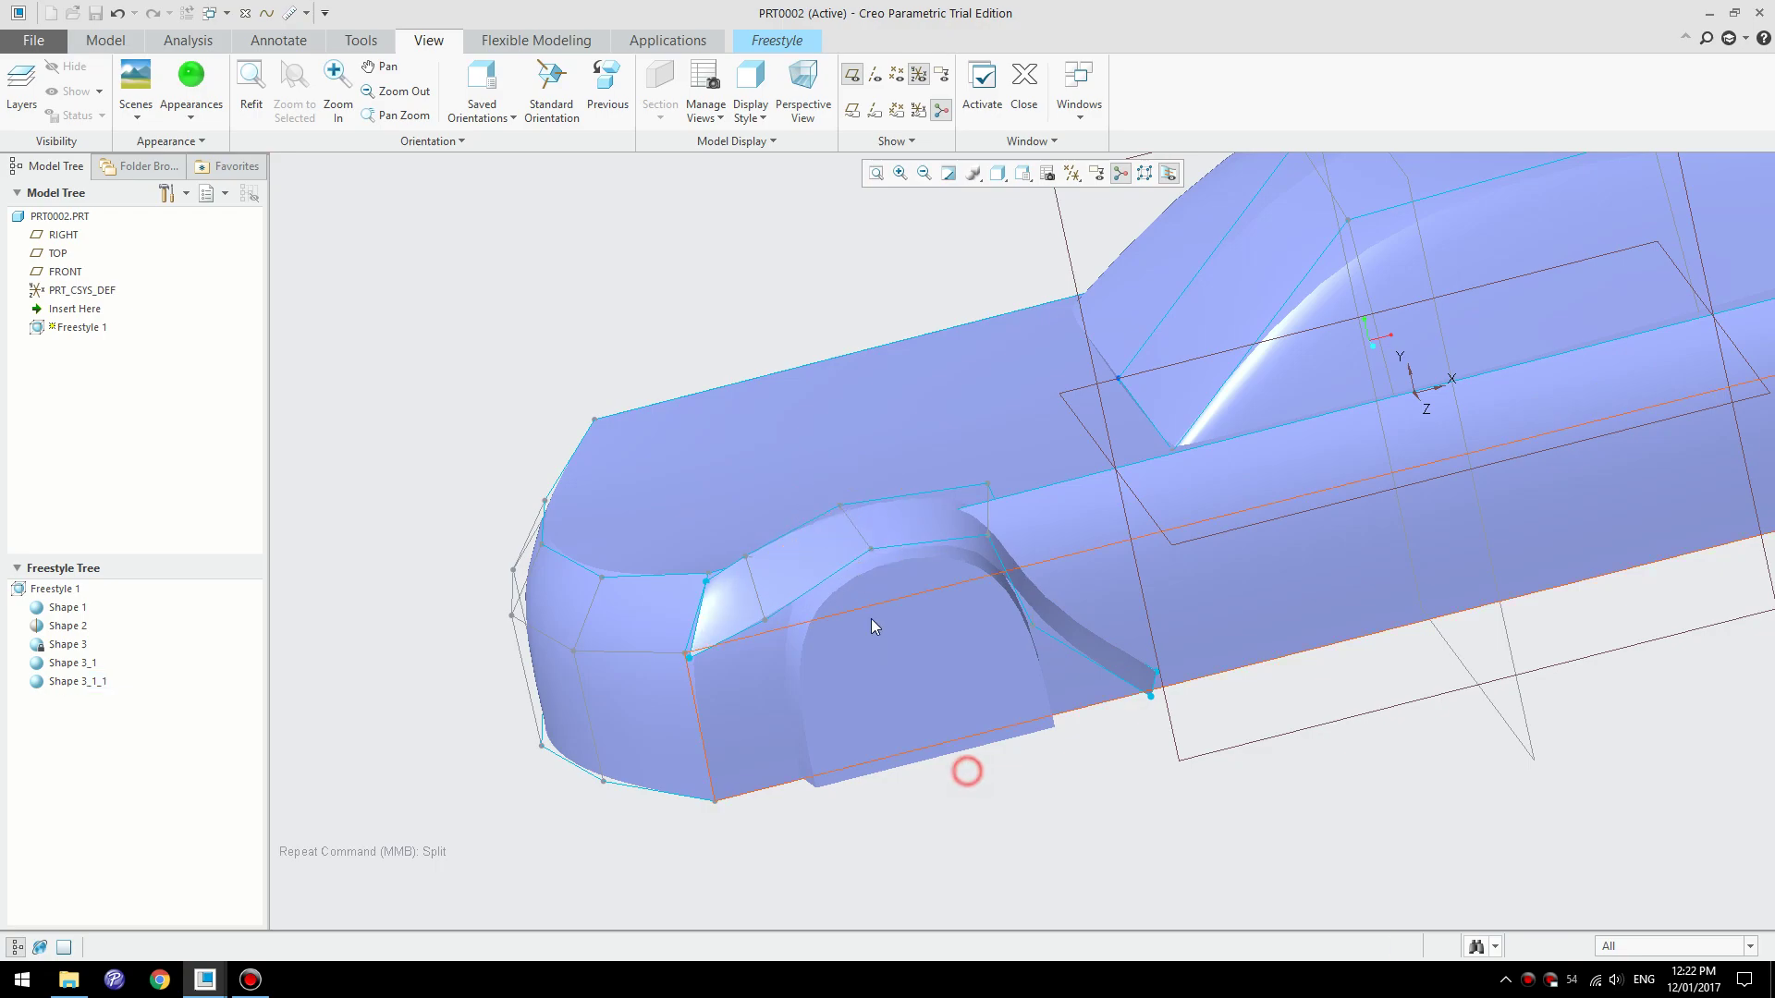
- Move the lower outer vertex at the rear end of the duplicated front arch inward toward the body side
click(874, 551)
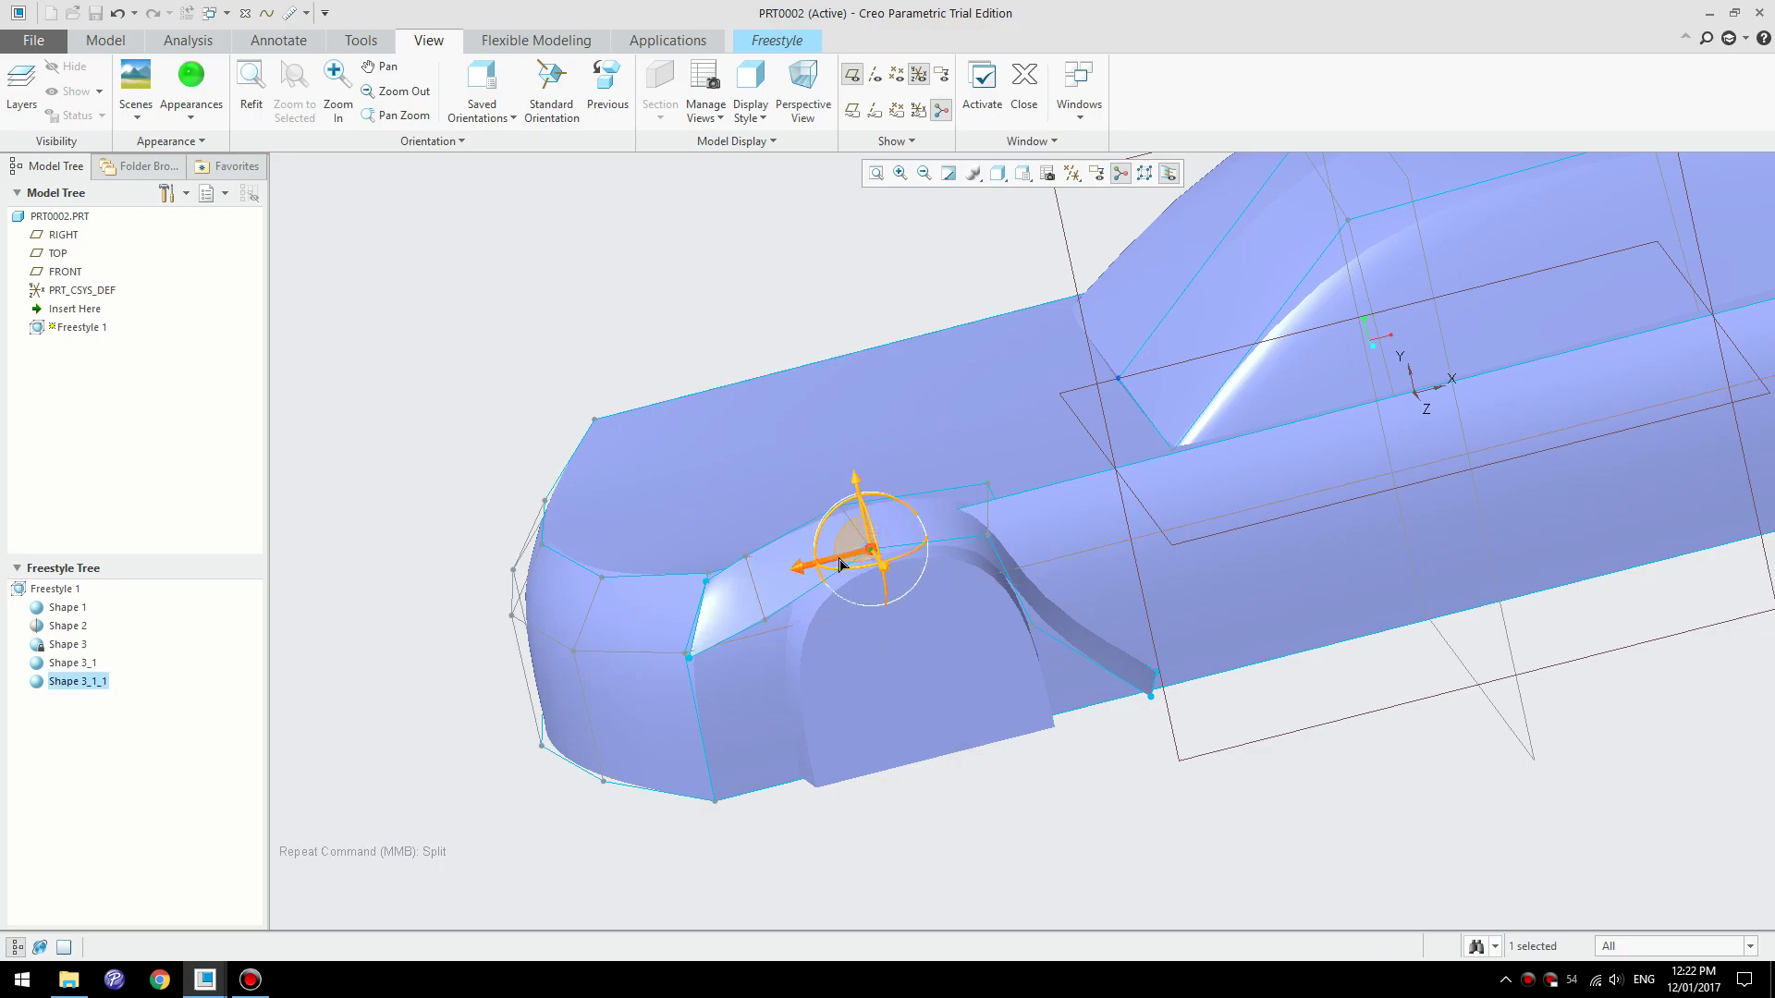
middle_drag(841, 566, 1011, 810)
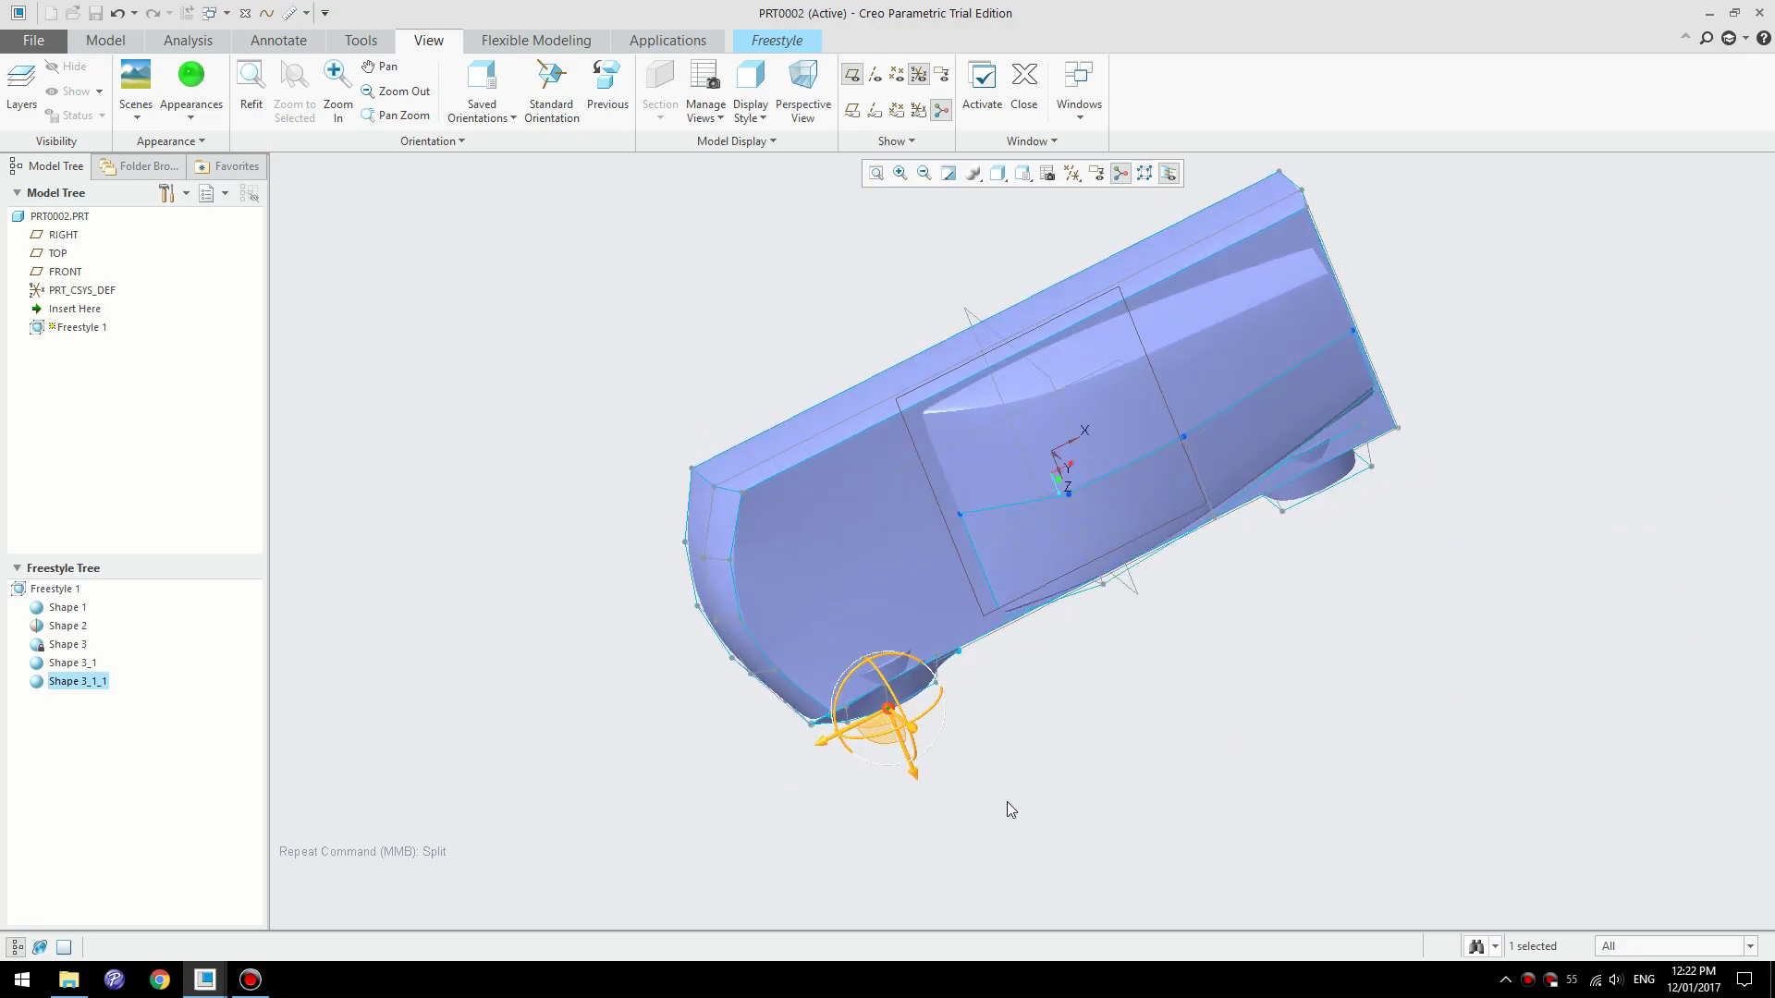
scroll(934, 763, down, 4)
middle_drag(951, 728, 930, 653)
scroll(971, 625, down, 4)
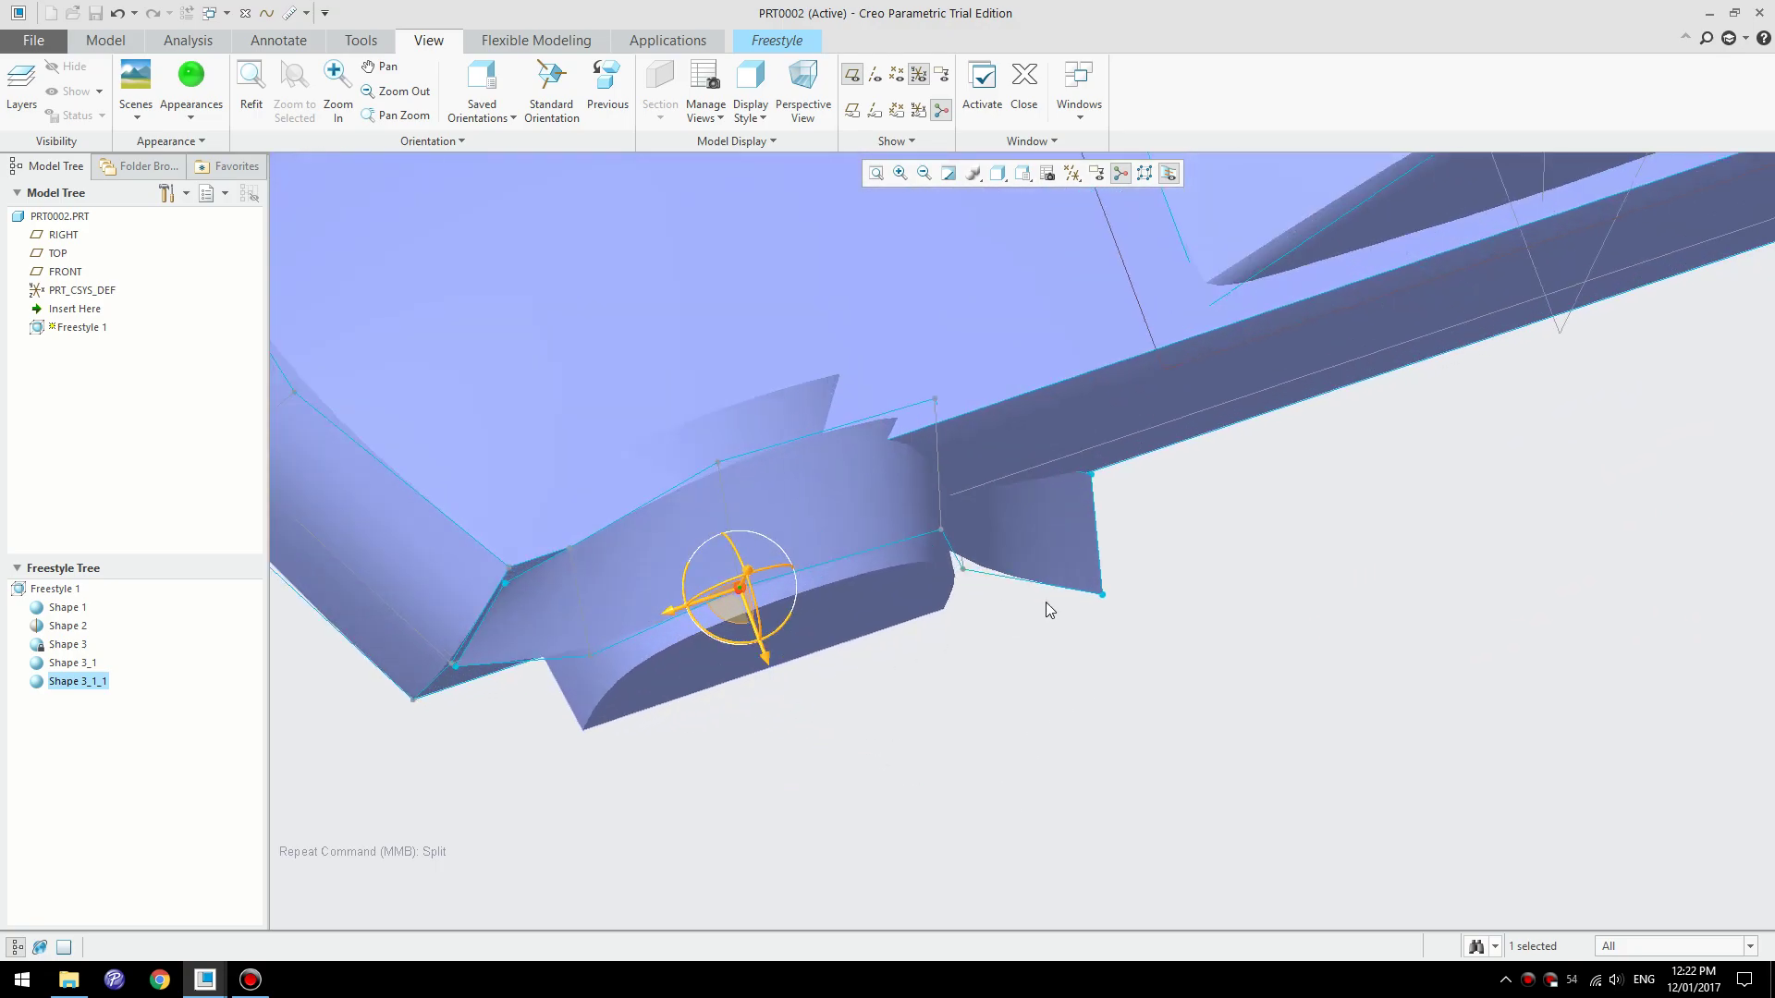
click(1103, 594)
drag(1103, 594, 1089, 541)
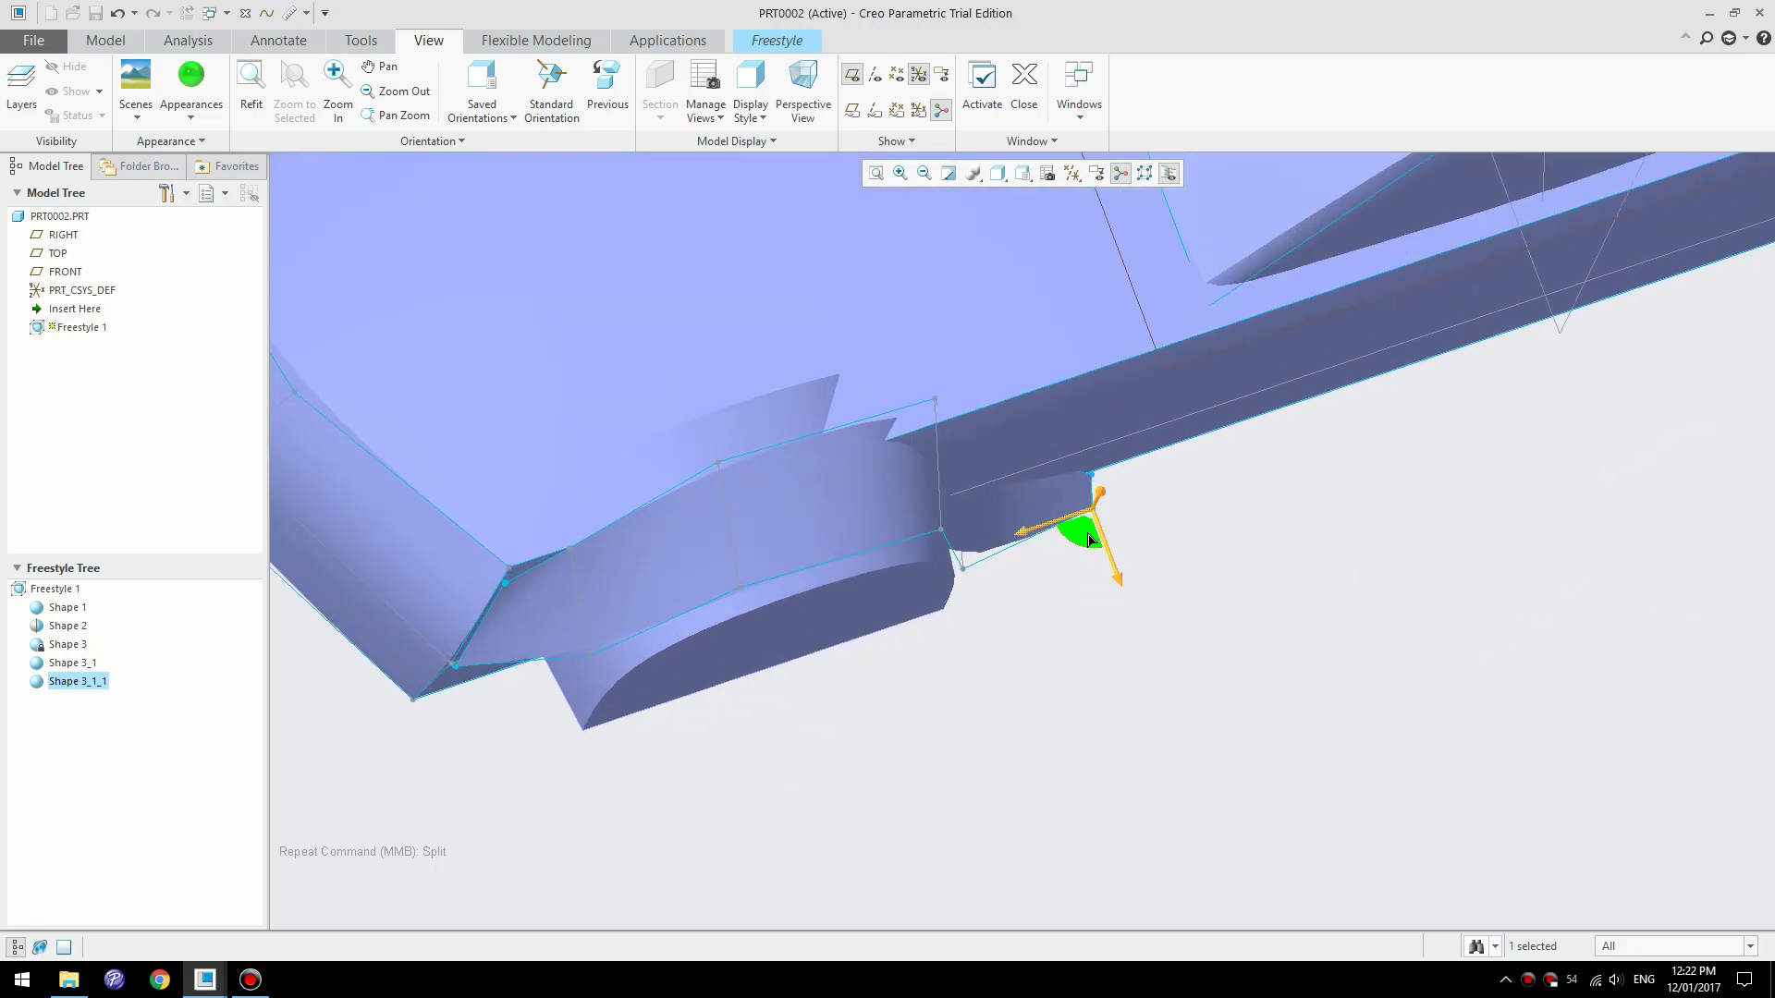
- Move the outer edge of the duplicated arch's crown slightly outward along Z, and clear the selection
click(965, 571)
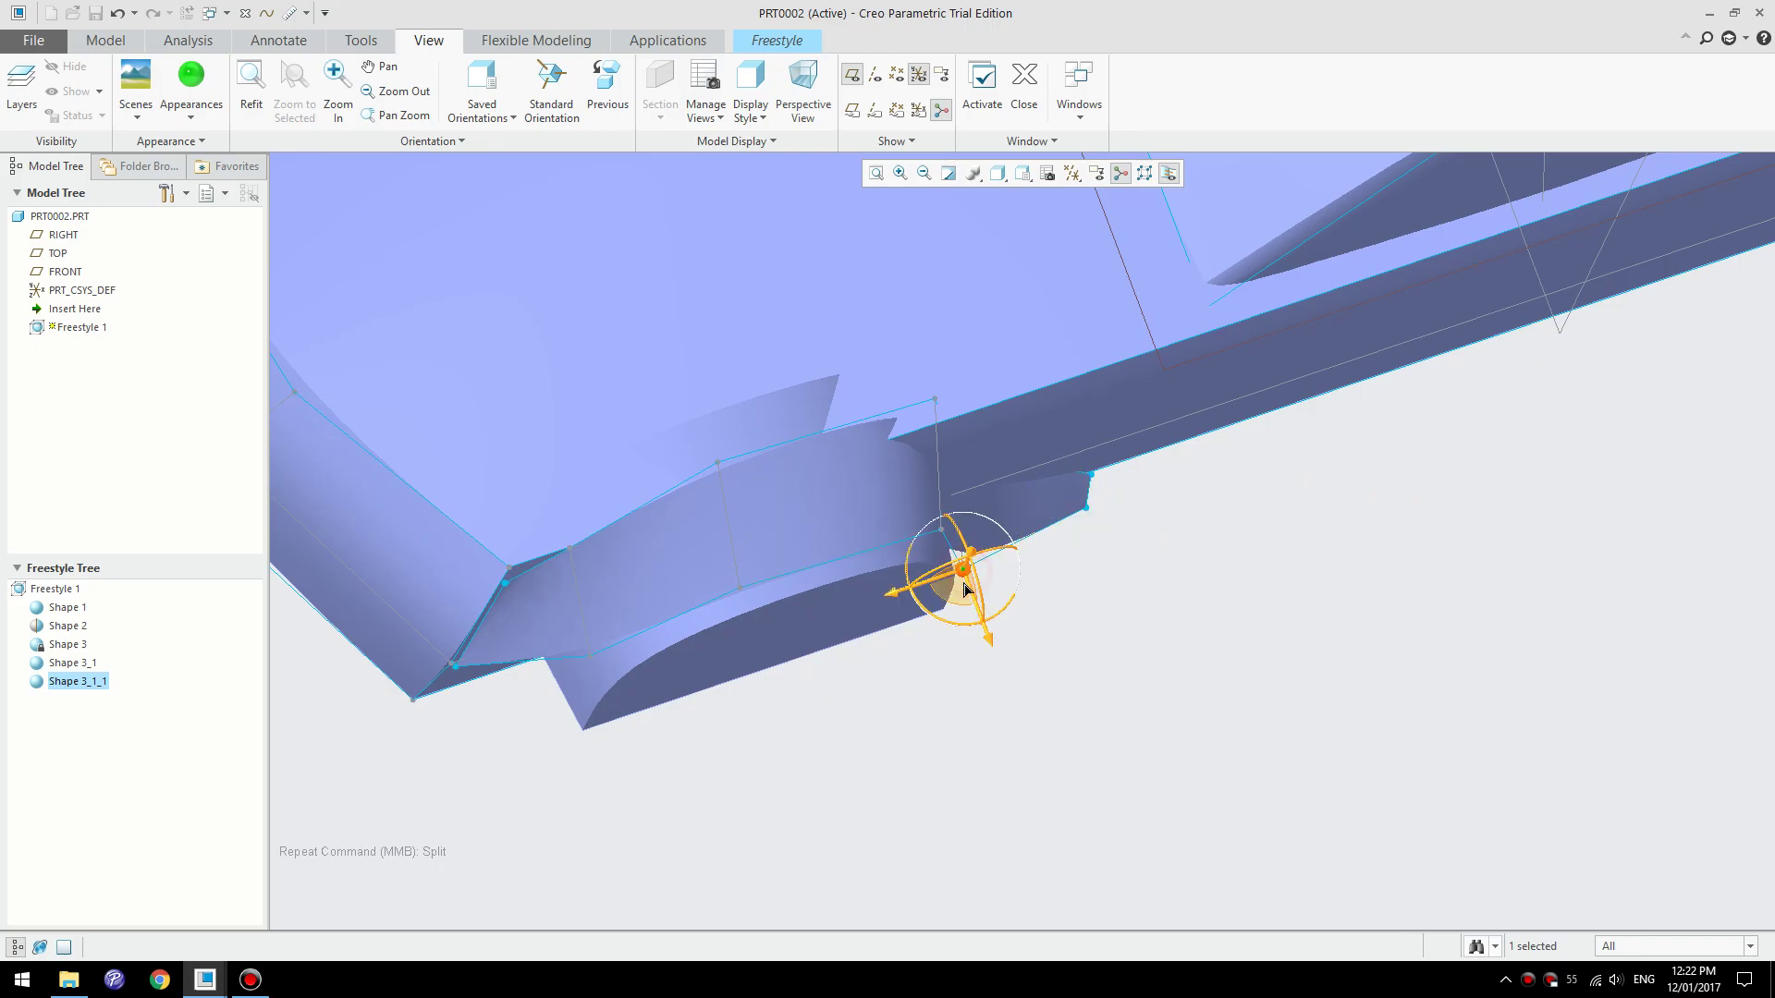
click(776, 582)
drag(838, 576, 841, 608)
scroll(840, 607, up, 4)
middle_drag(943, 698, 943, 504)
click(904, 608)
- Examine how the front outer vertices of the duplicated arch meet the nose corner and the hood
mouse_move(806, 524)
middle_down()
mouse_move(851, 476)
mouse_move(819, 508)
middle_up()
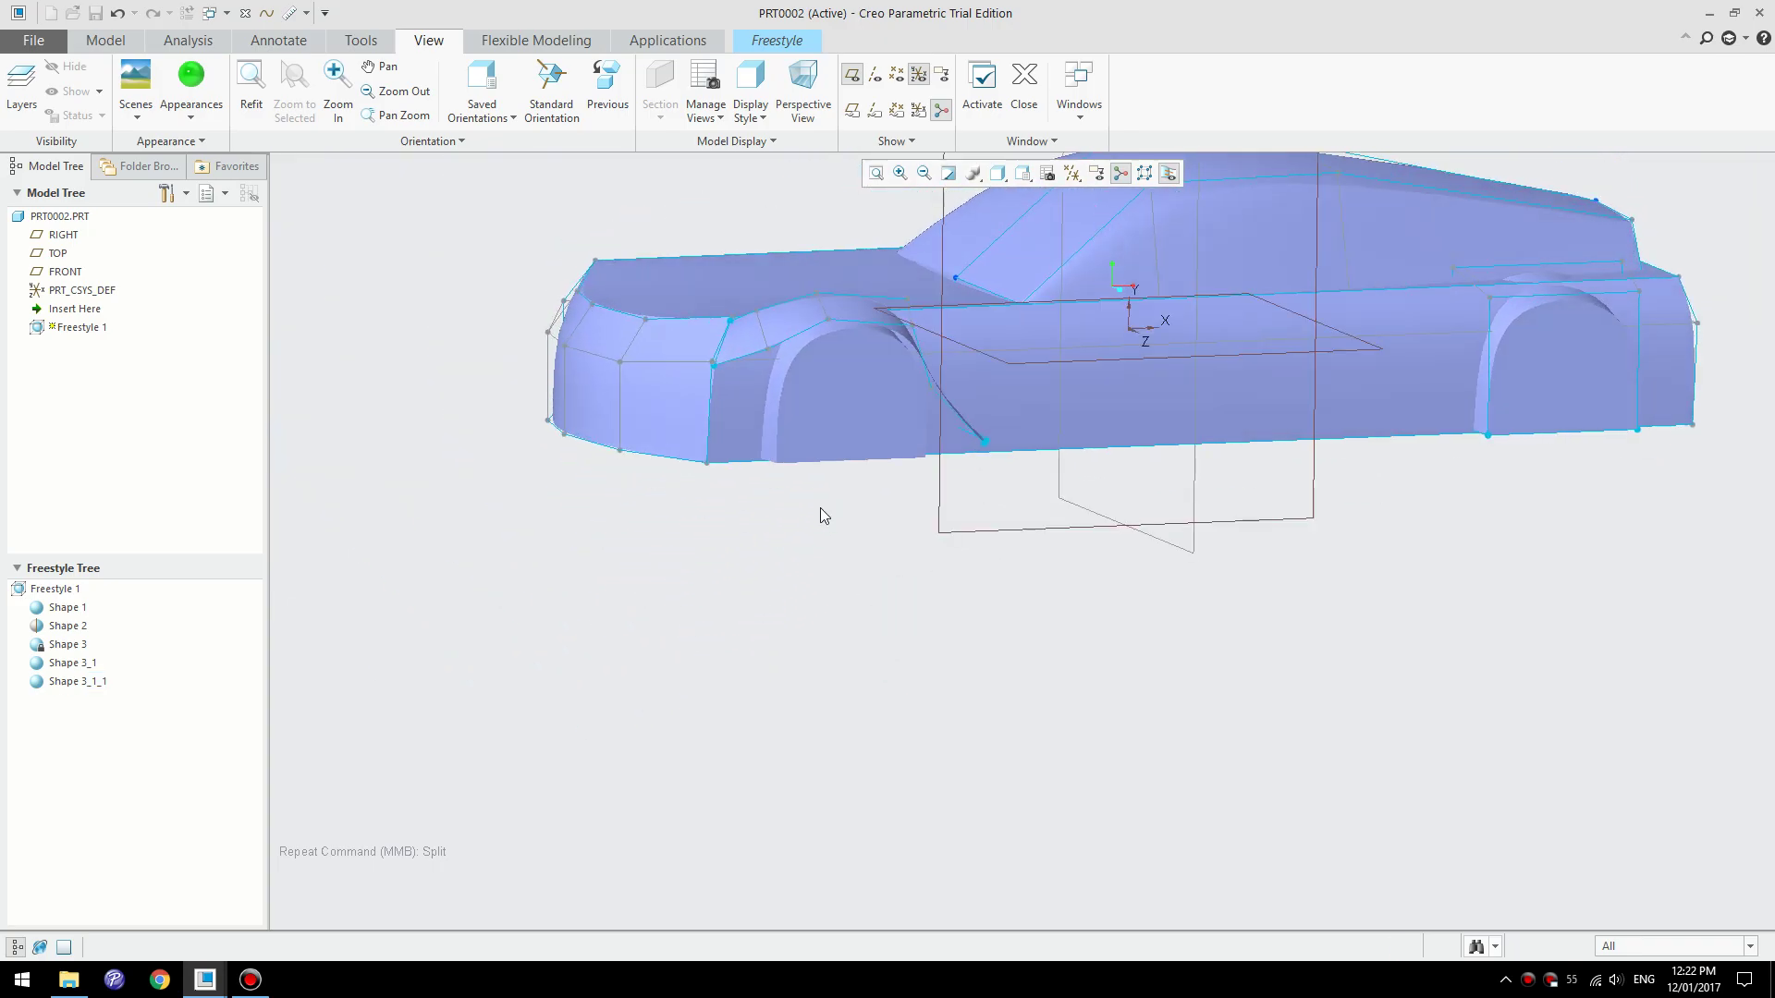
scroll(818, 312, down, 4)
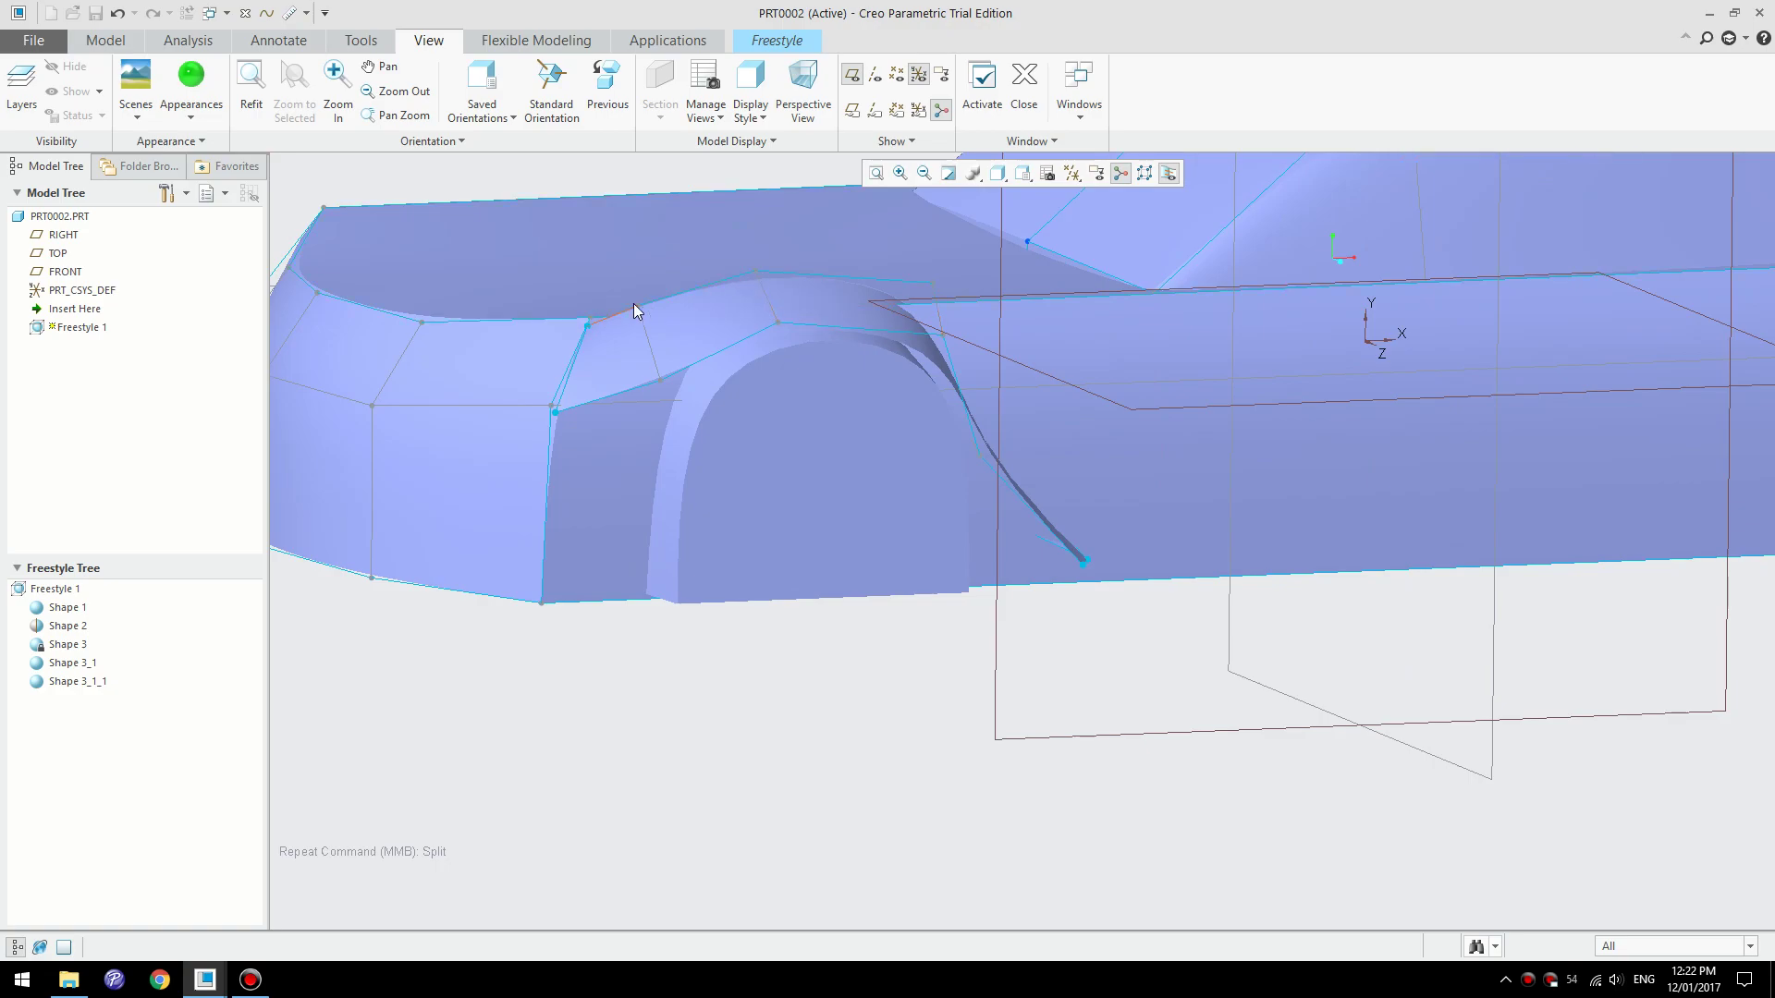
click(660, 381)
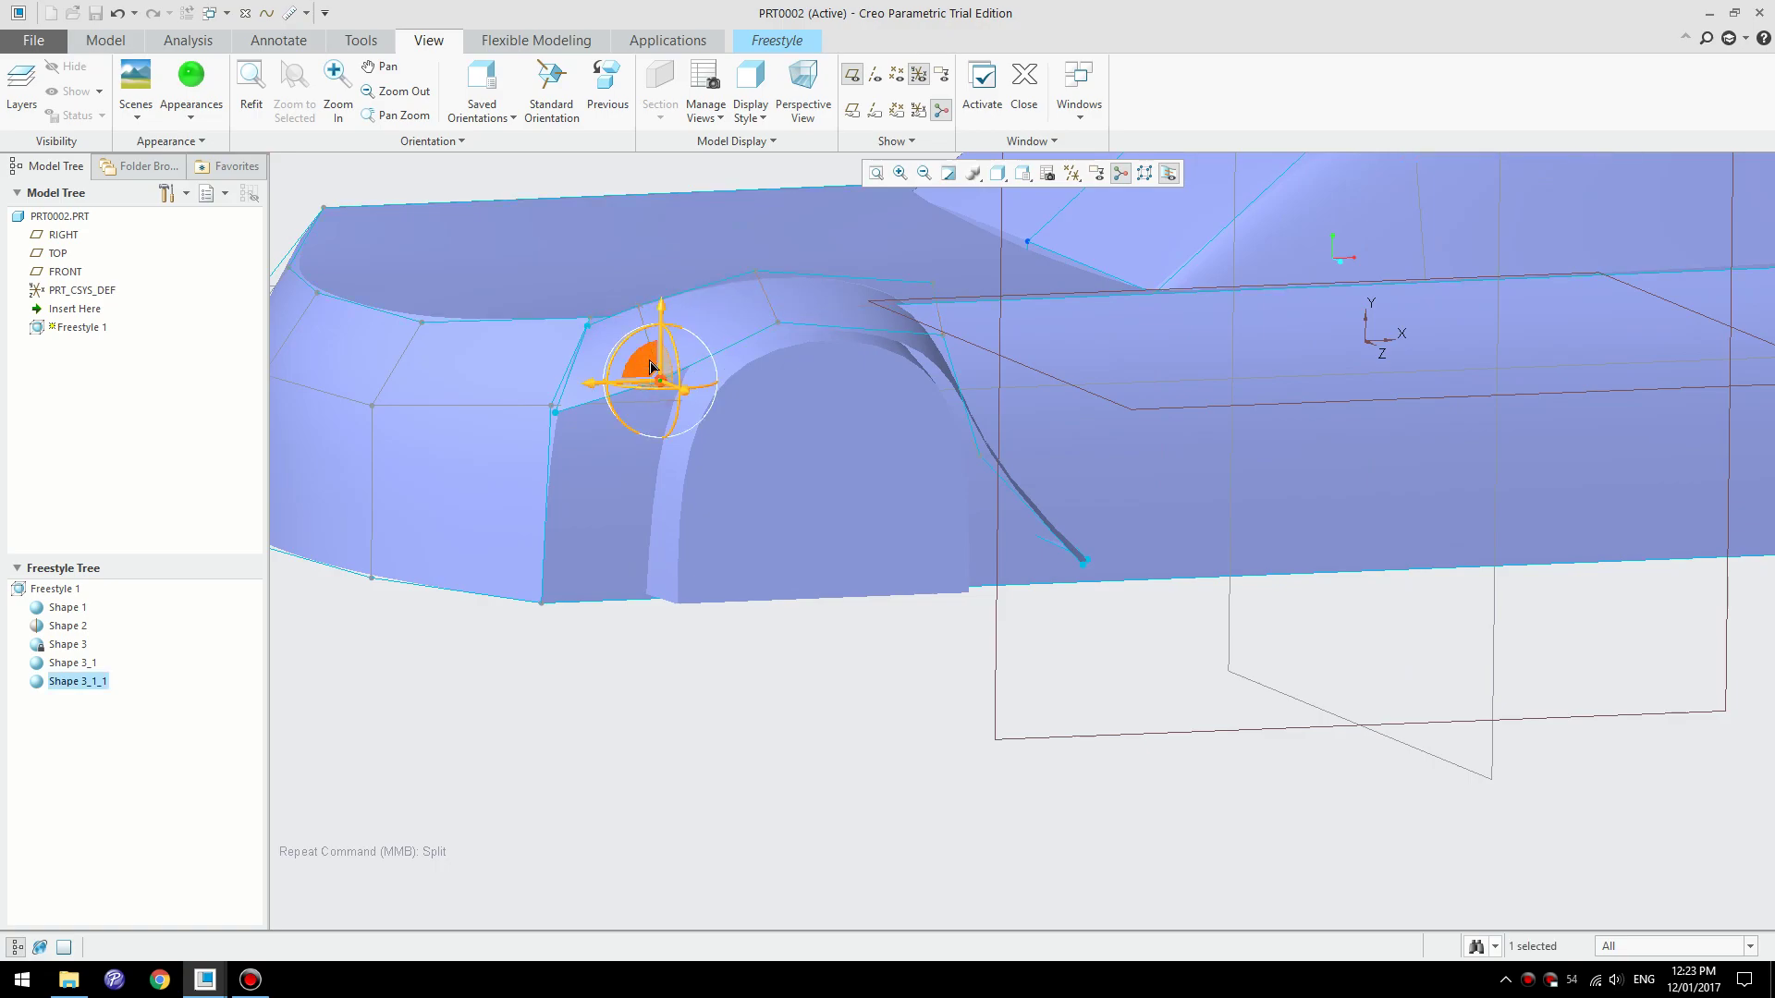
click(556, 412)
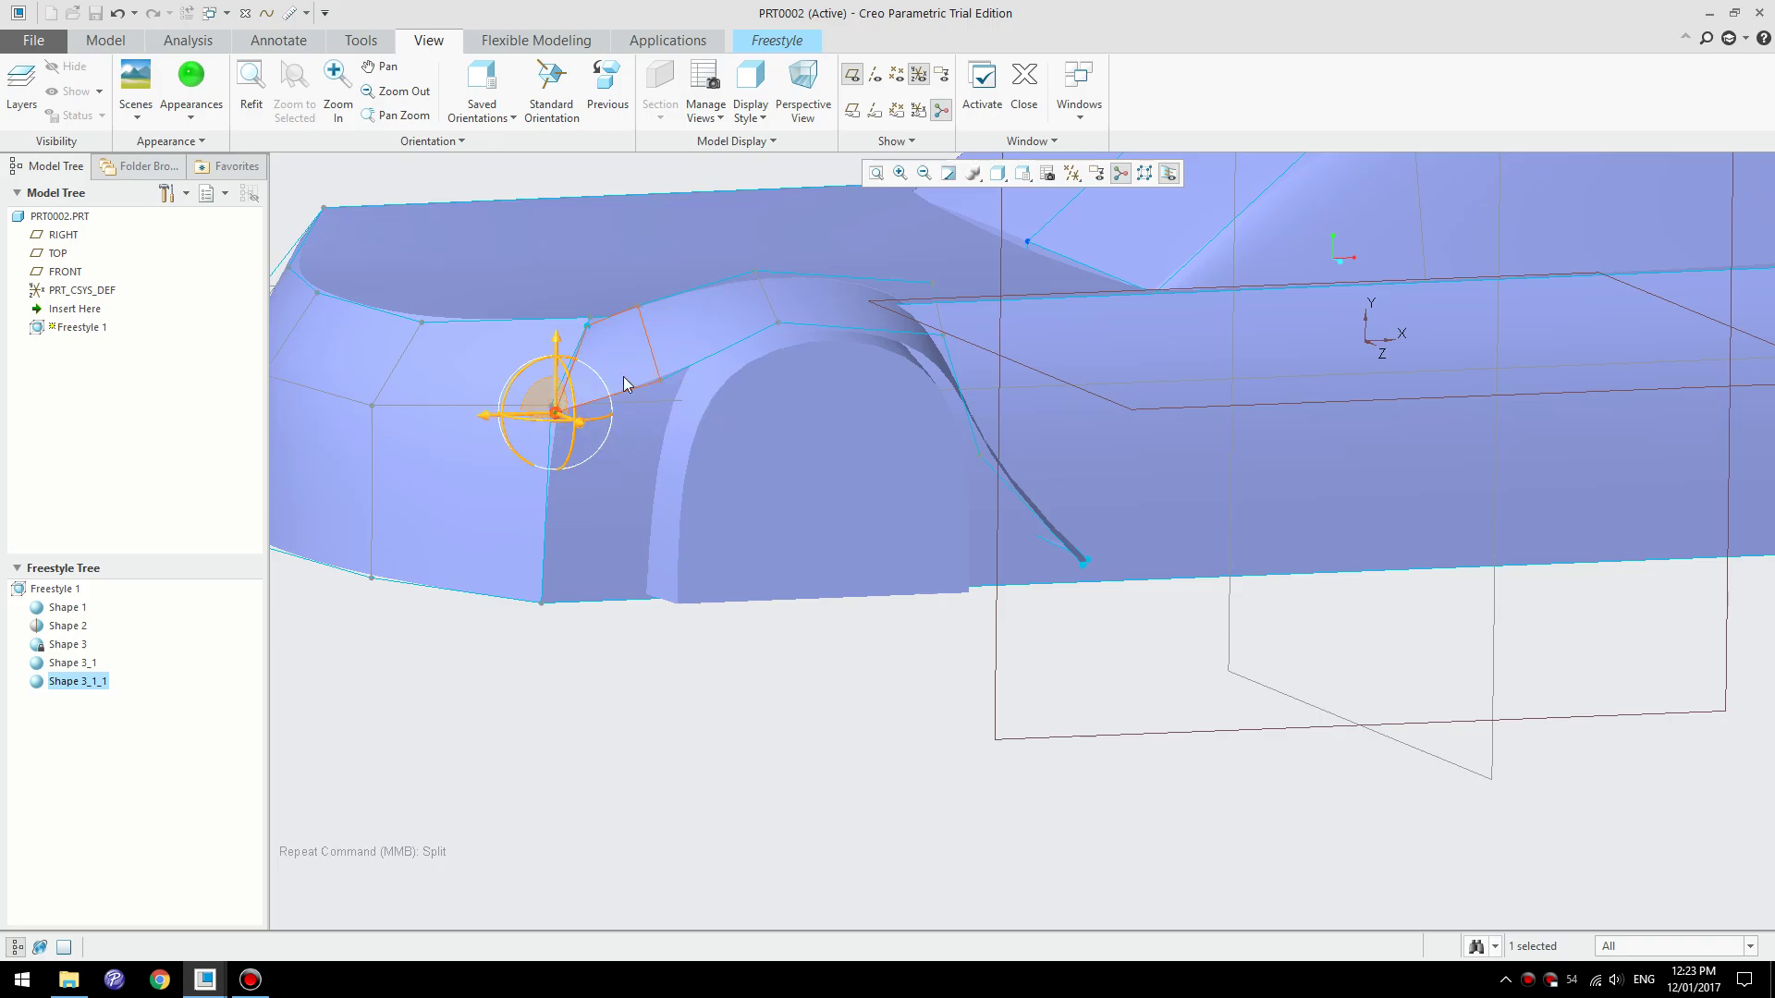
scroll(709, 562, up, 2)
click(884, 665)
middle_drag(869, 636, 976, 453)
scroll(1129, 591, down, 3)
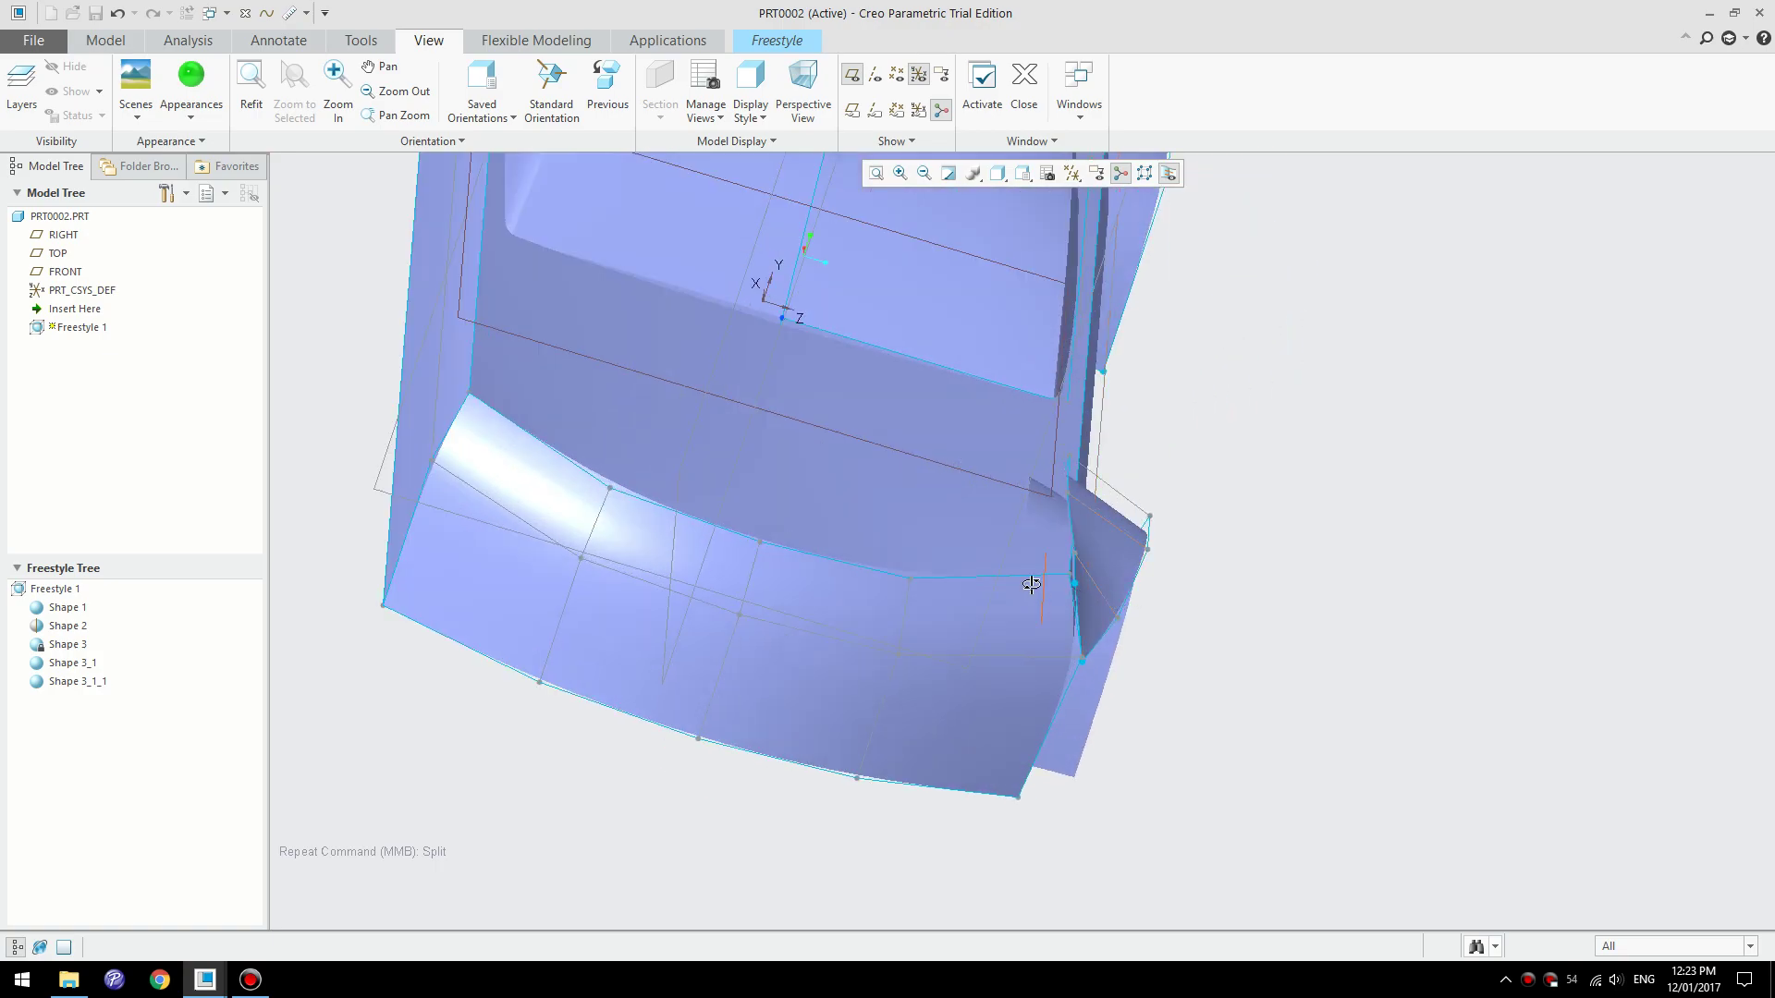
middle_drag(1030, 584, 1012, 592)
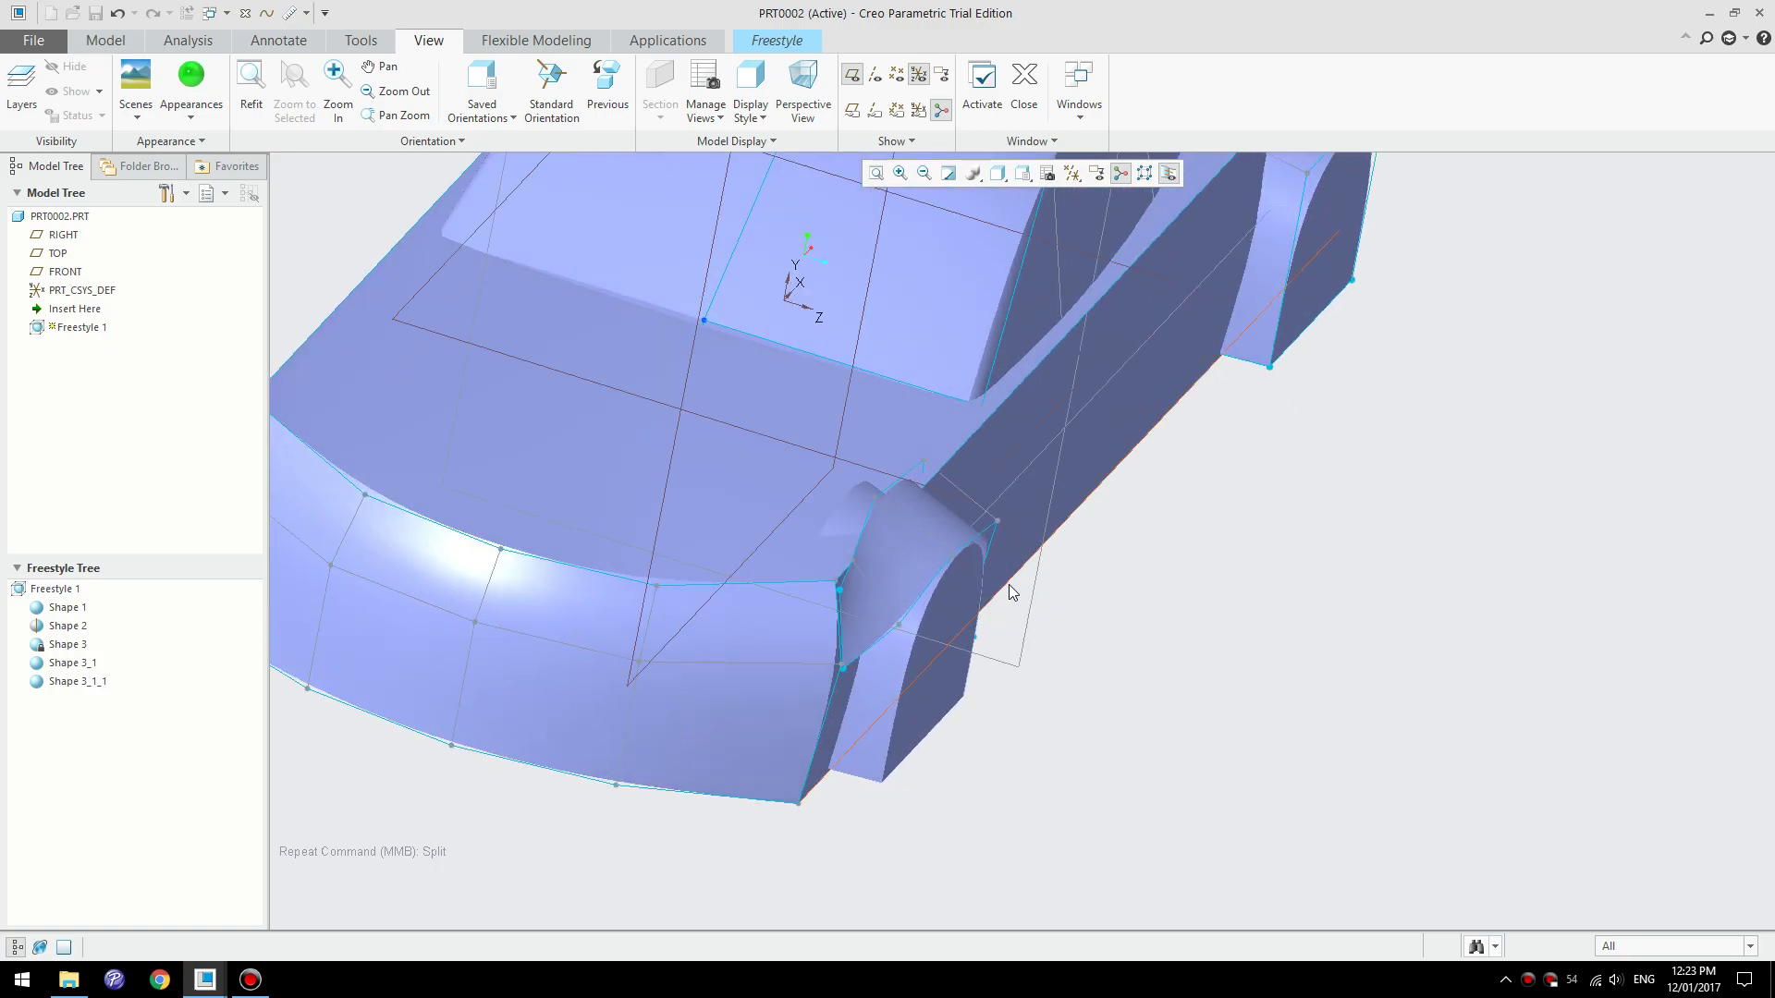
click(847, 626)
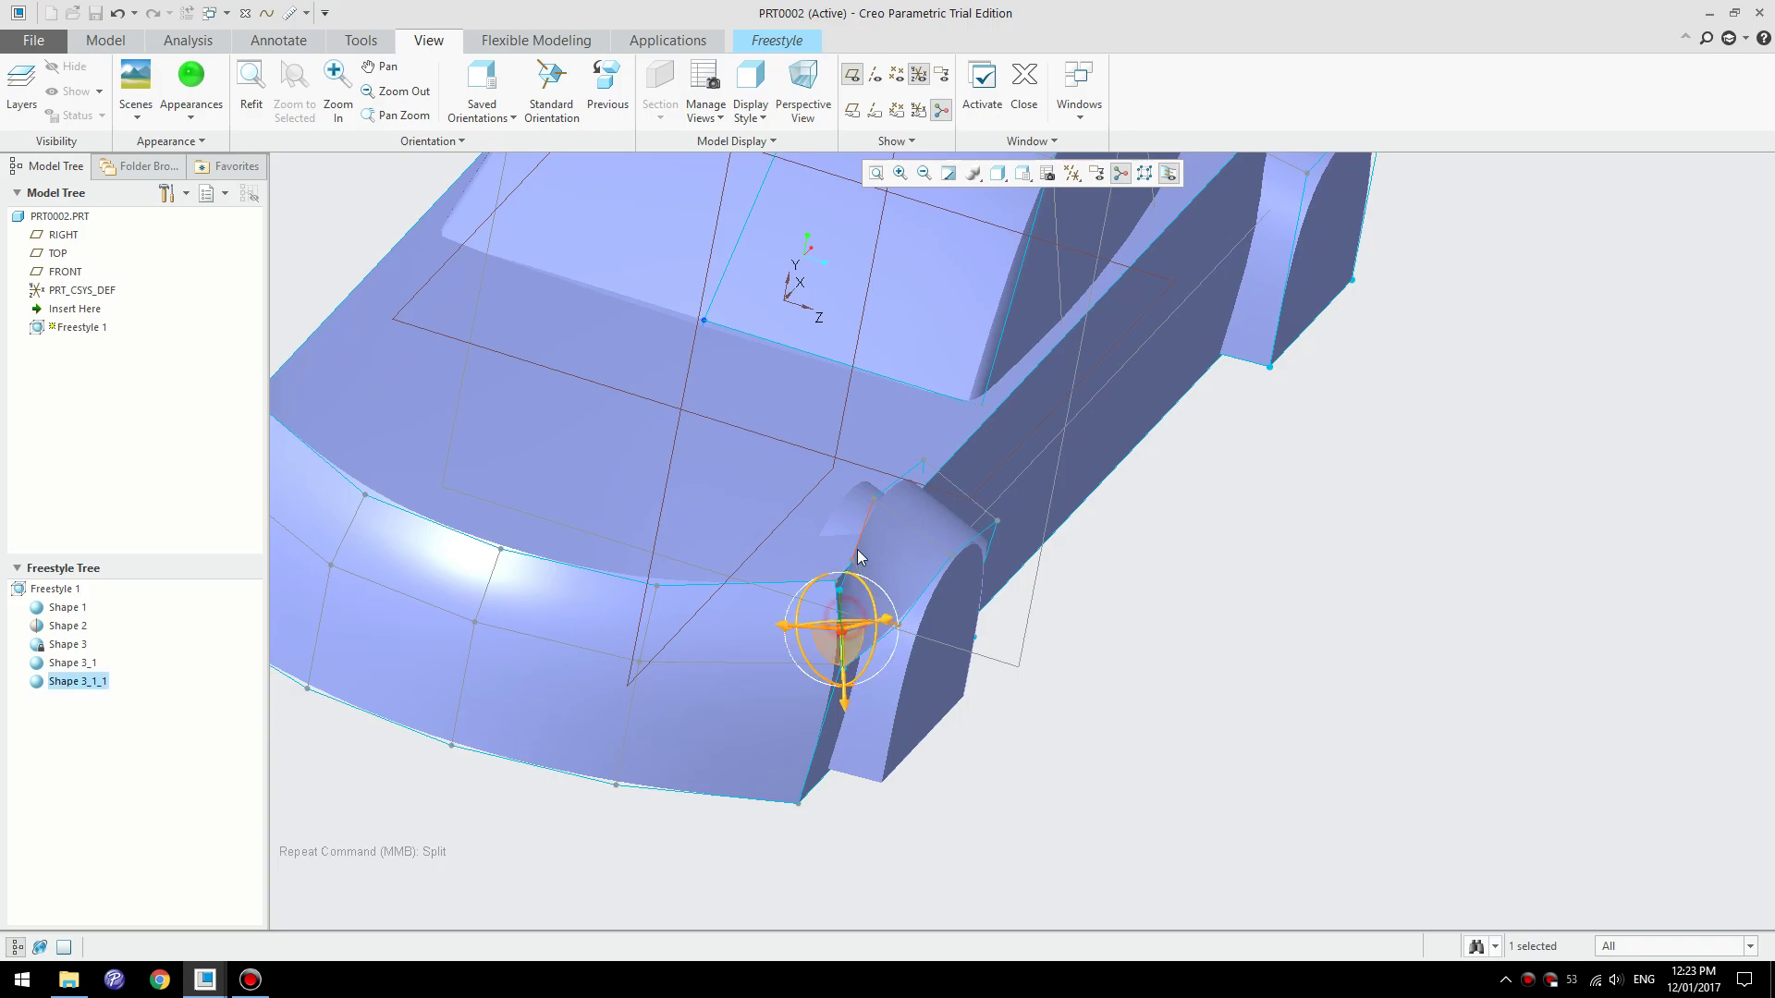
click(861, 548)
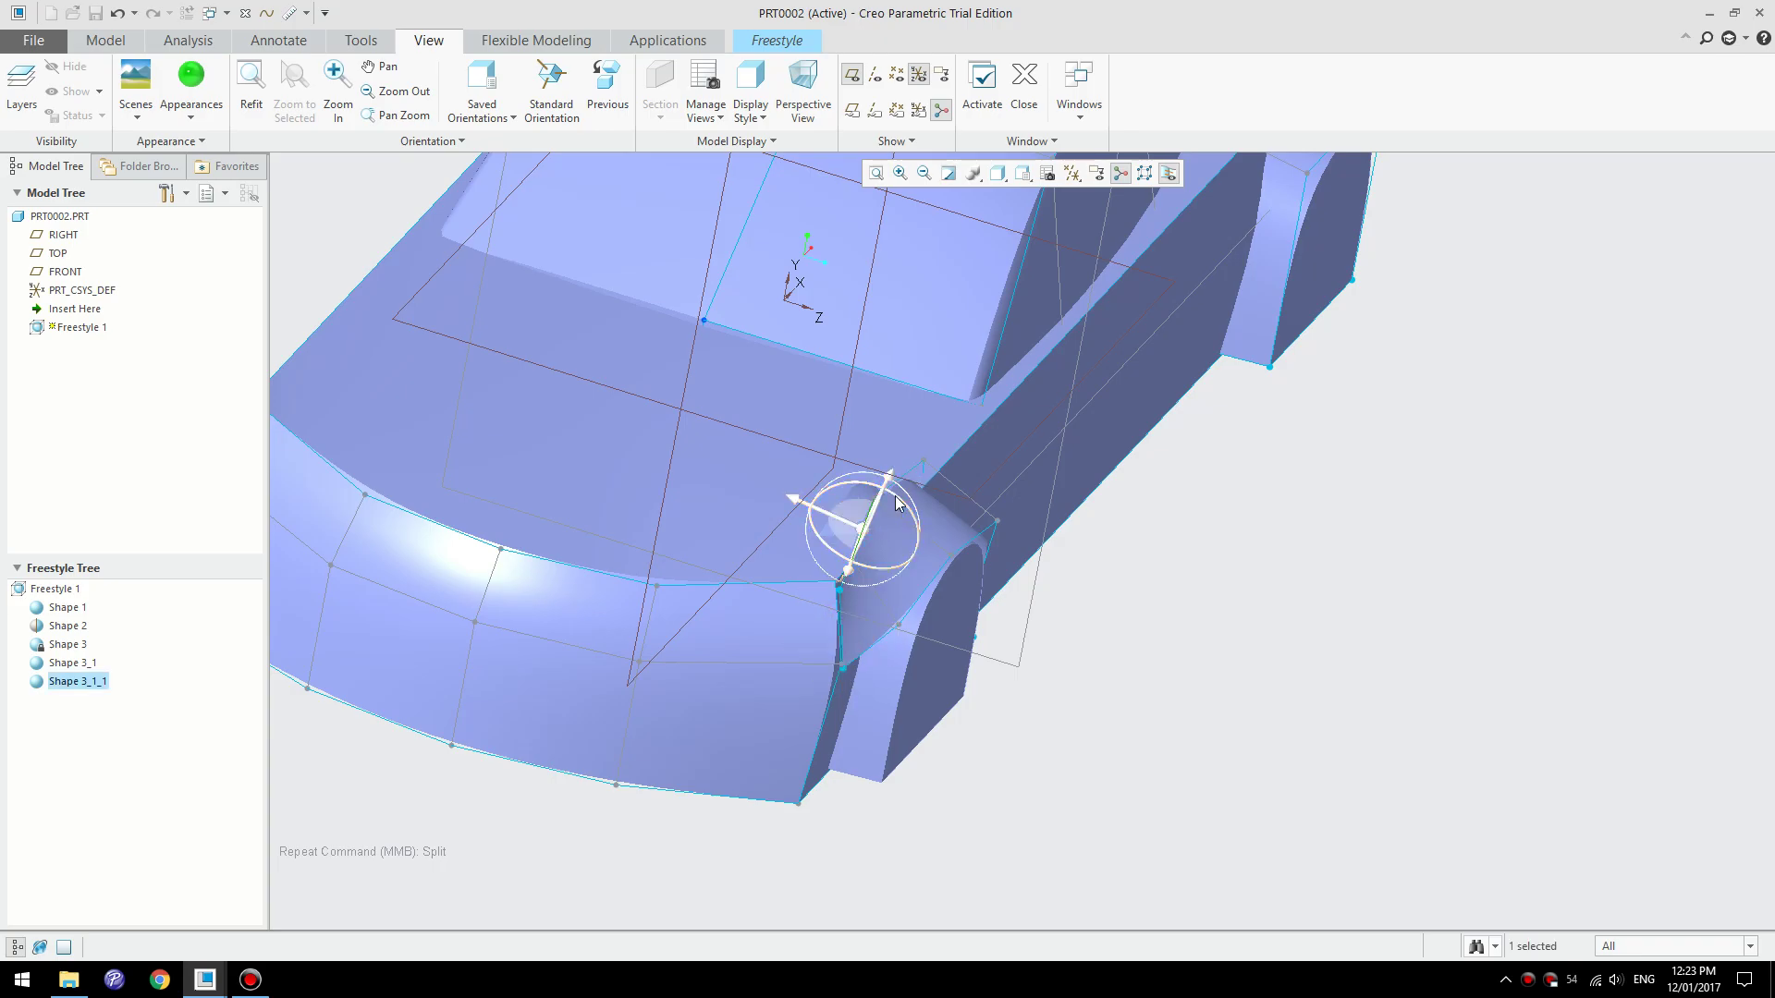
middle_drag(932, 618, 619, 618)
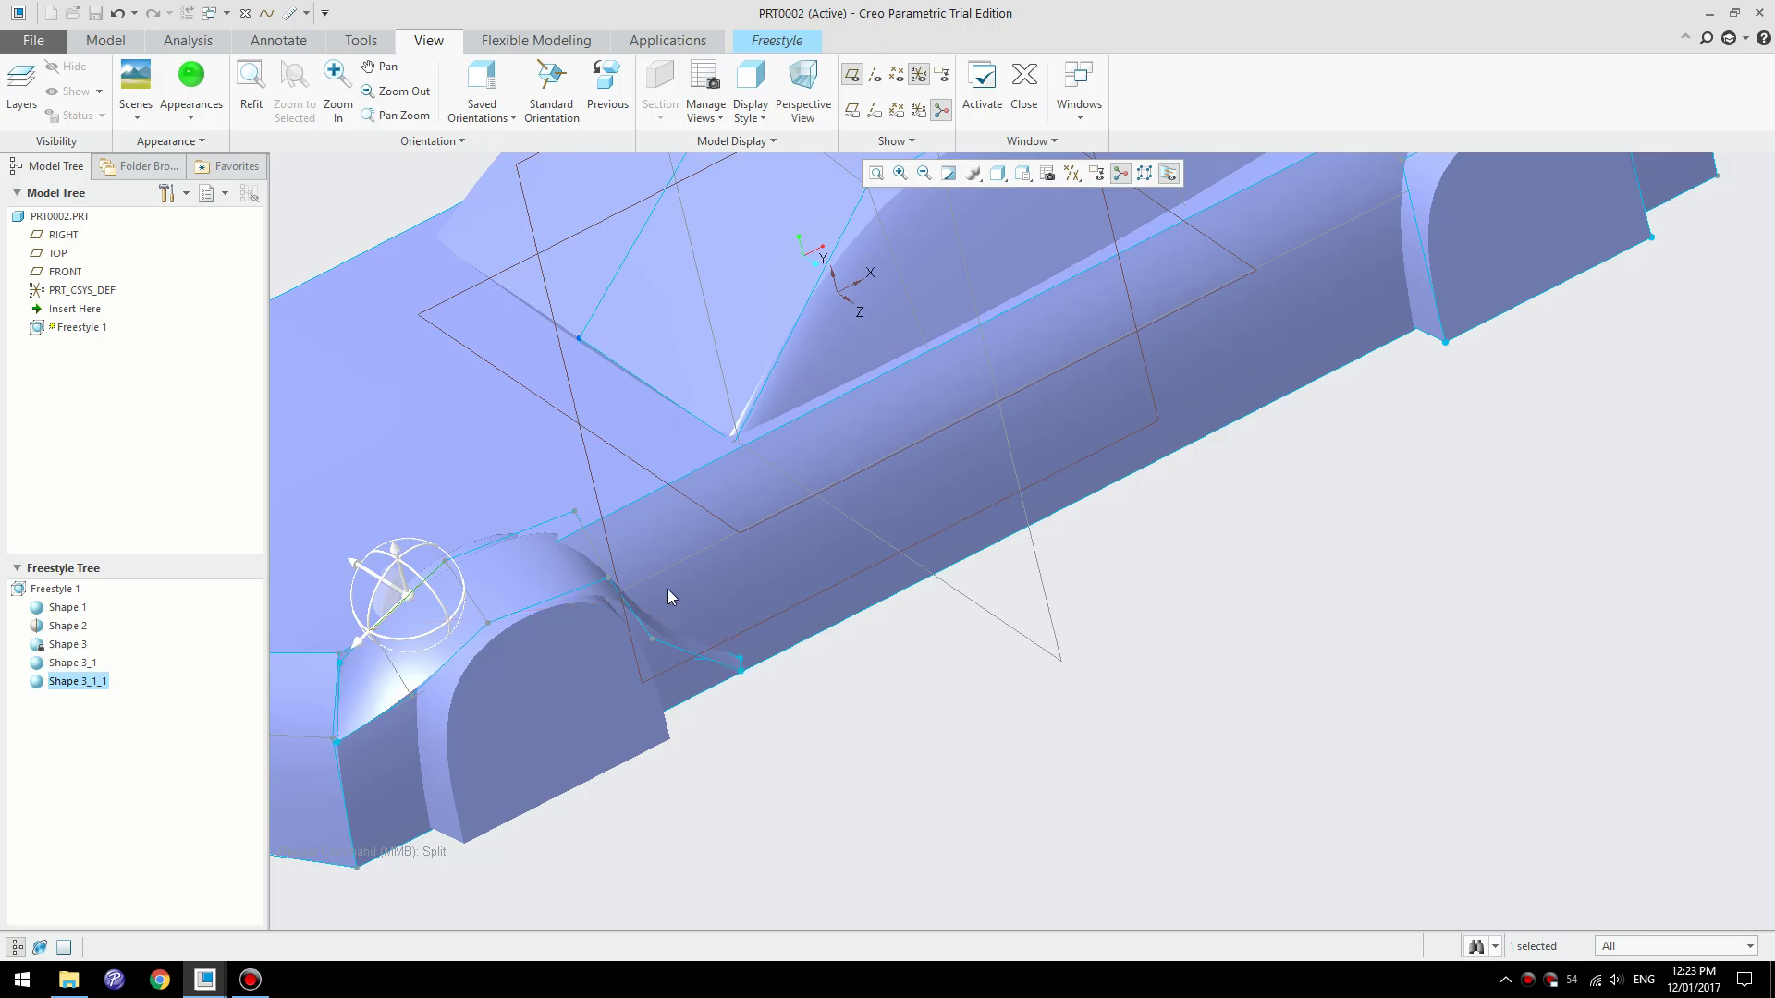
click(527, 525)
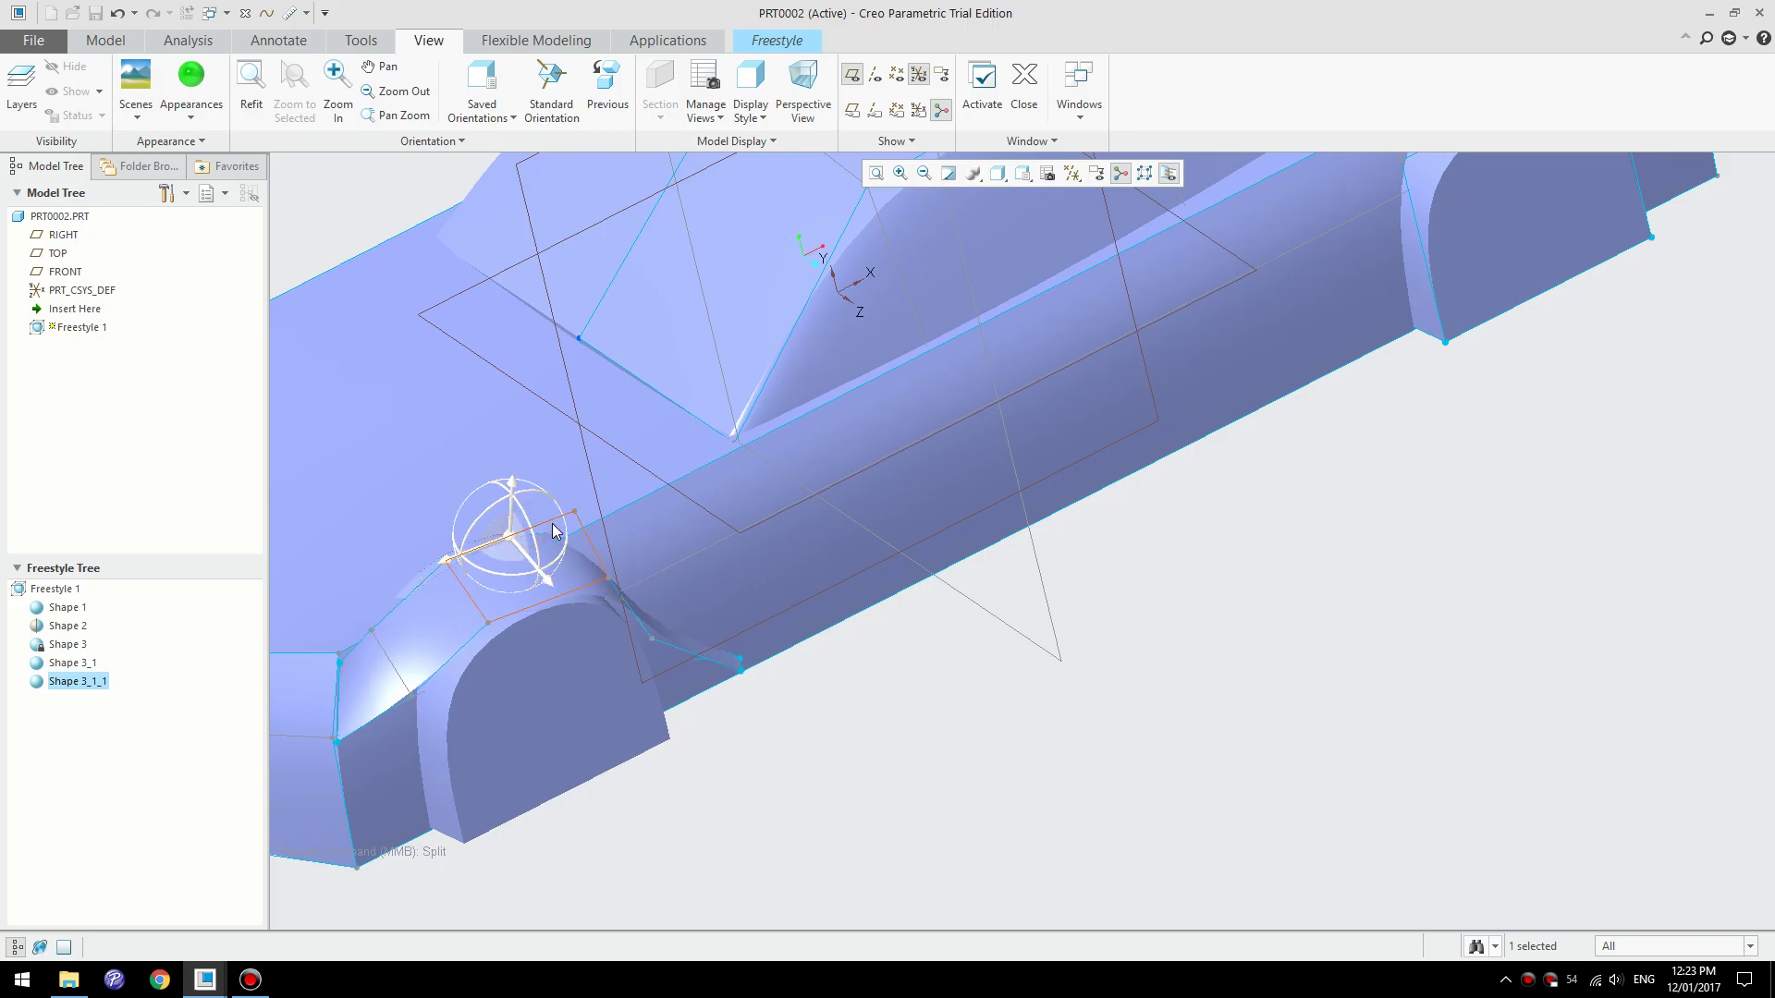
click(410, 604)
shift+click(436, 571)
scroll(840, 679, up, 5)
middle_drag(844, 680, 933, 678)
scroll(1072, 692, down, 3)
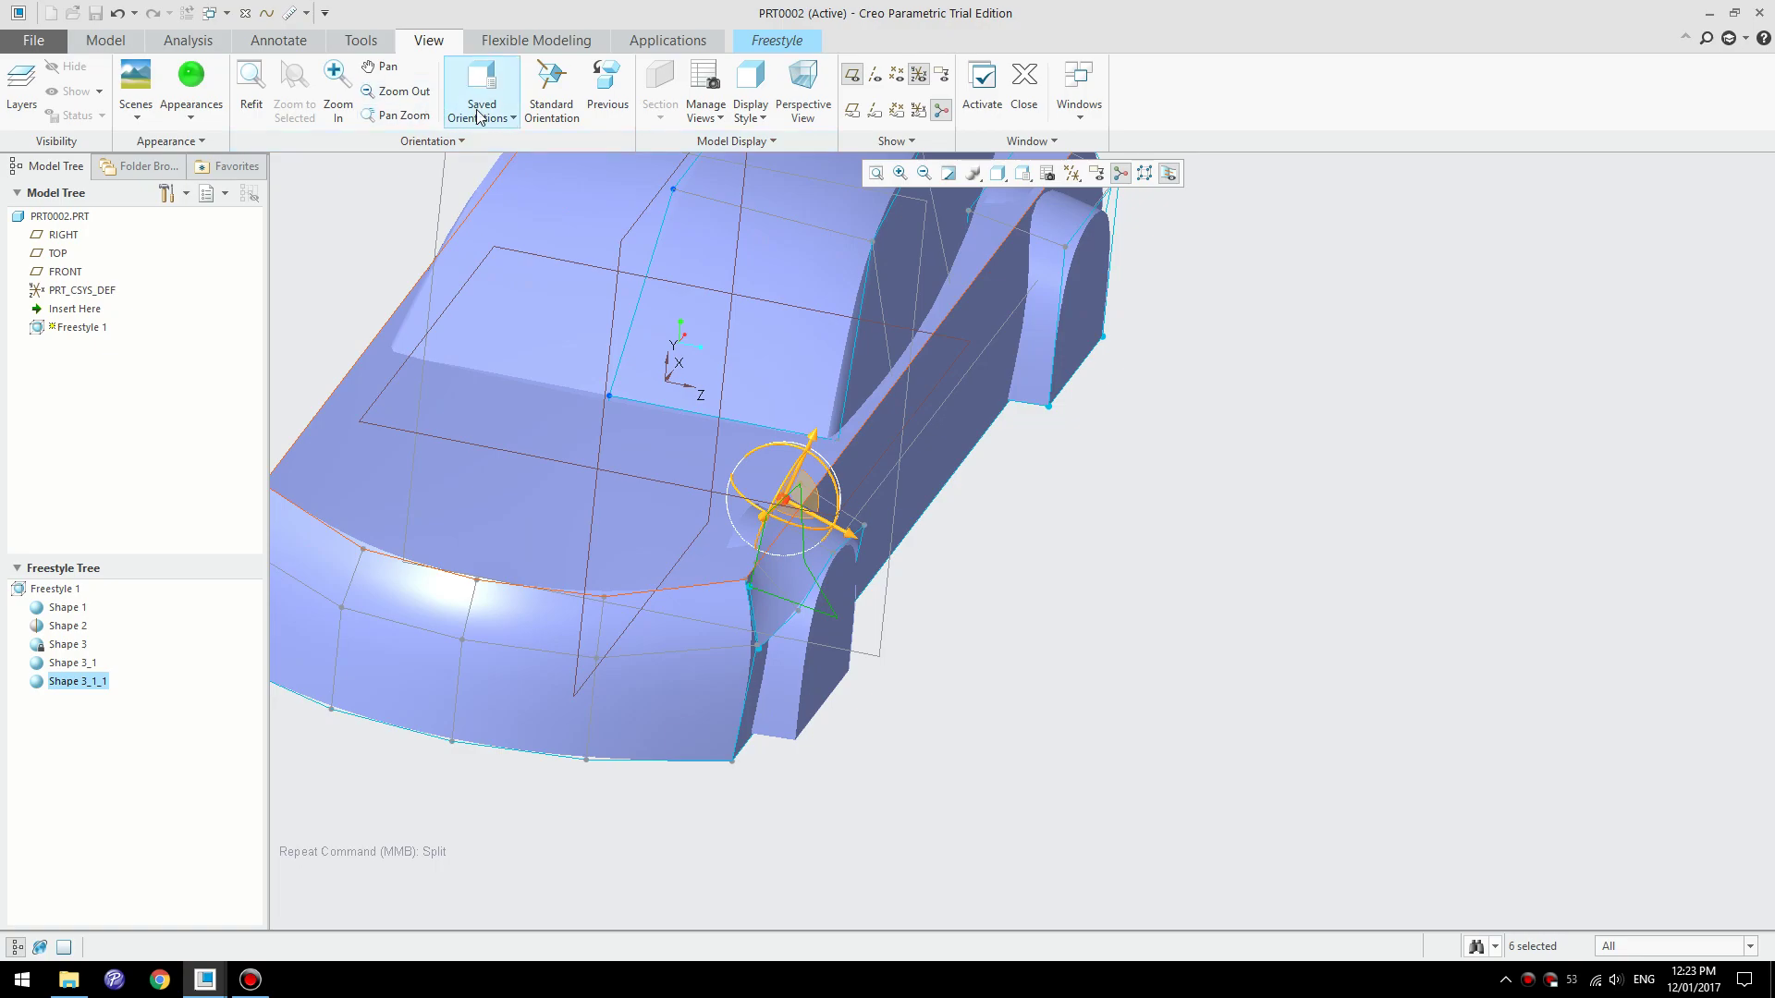
middle_drag(832, 647, 717, 663)
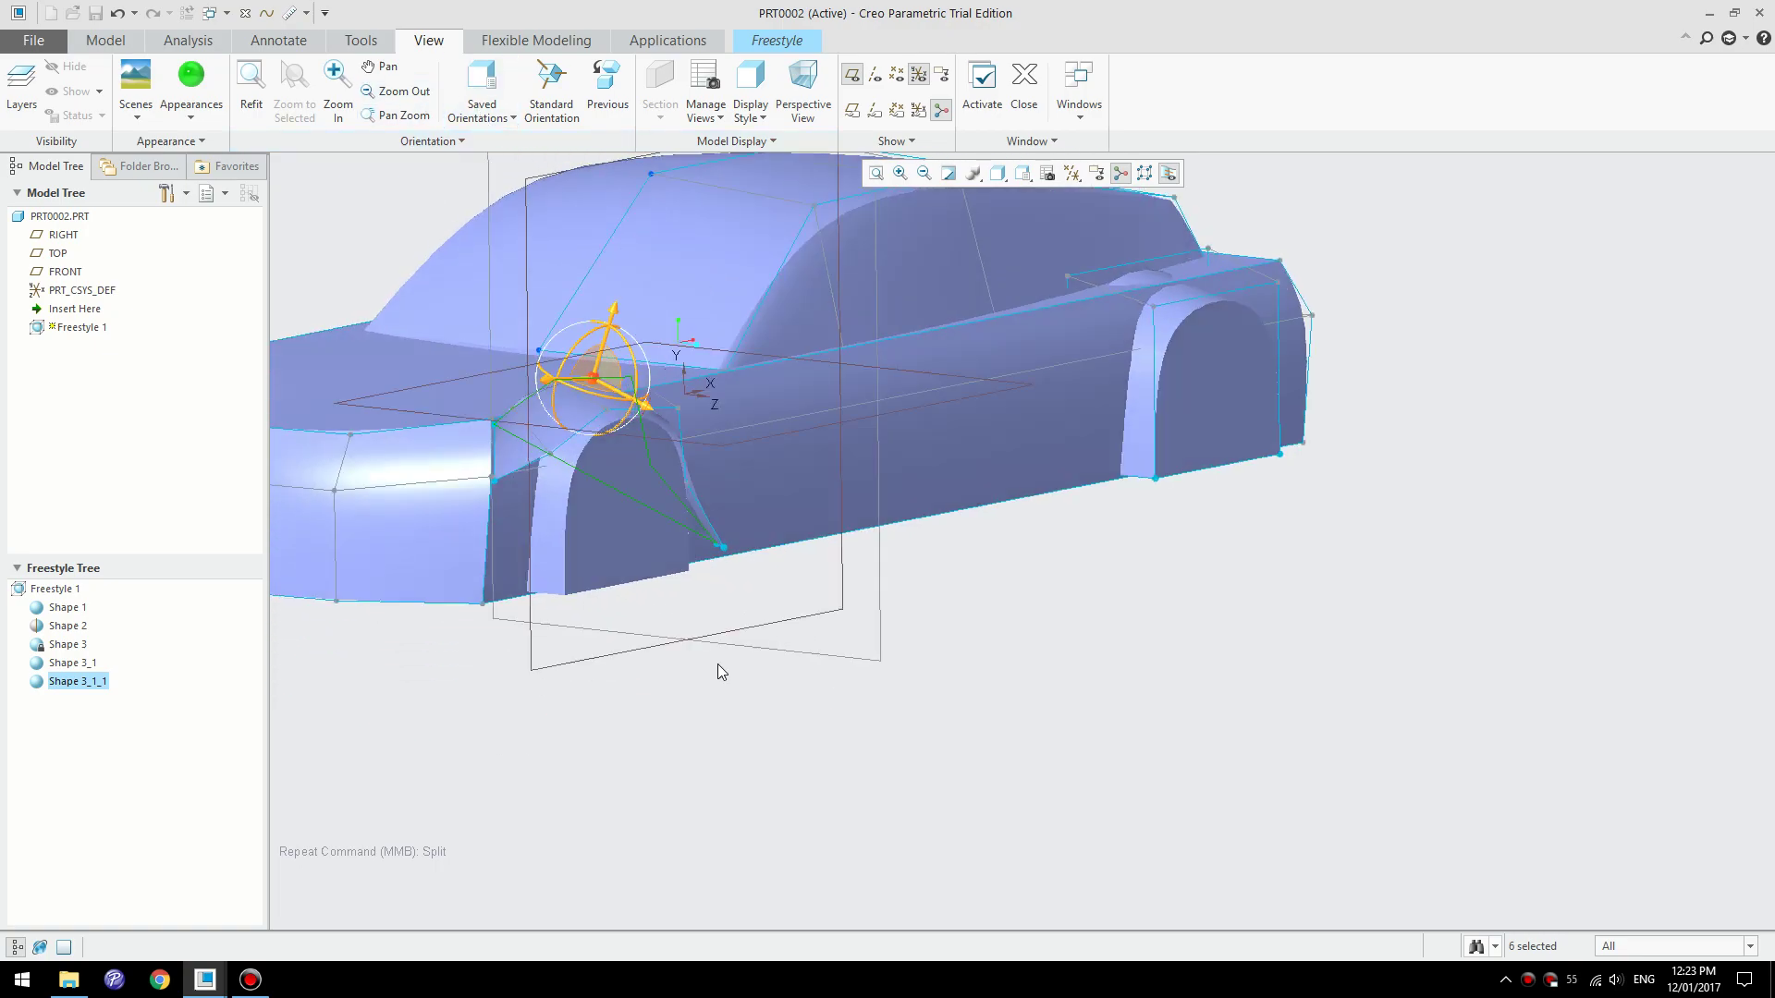
click(663, 687)
right_click(618, 462)
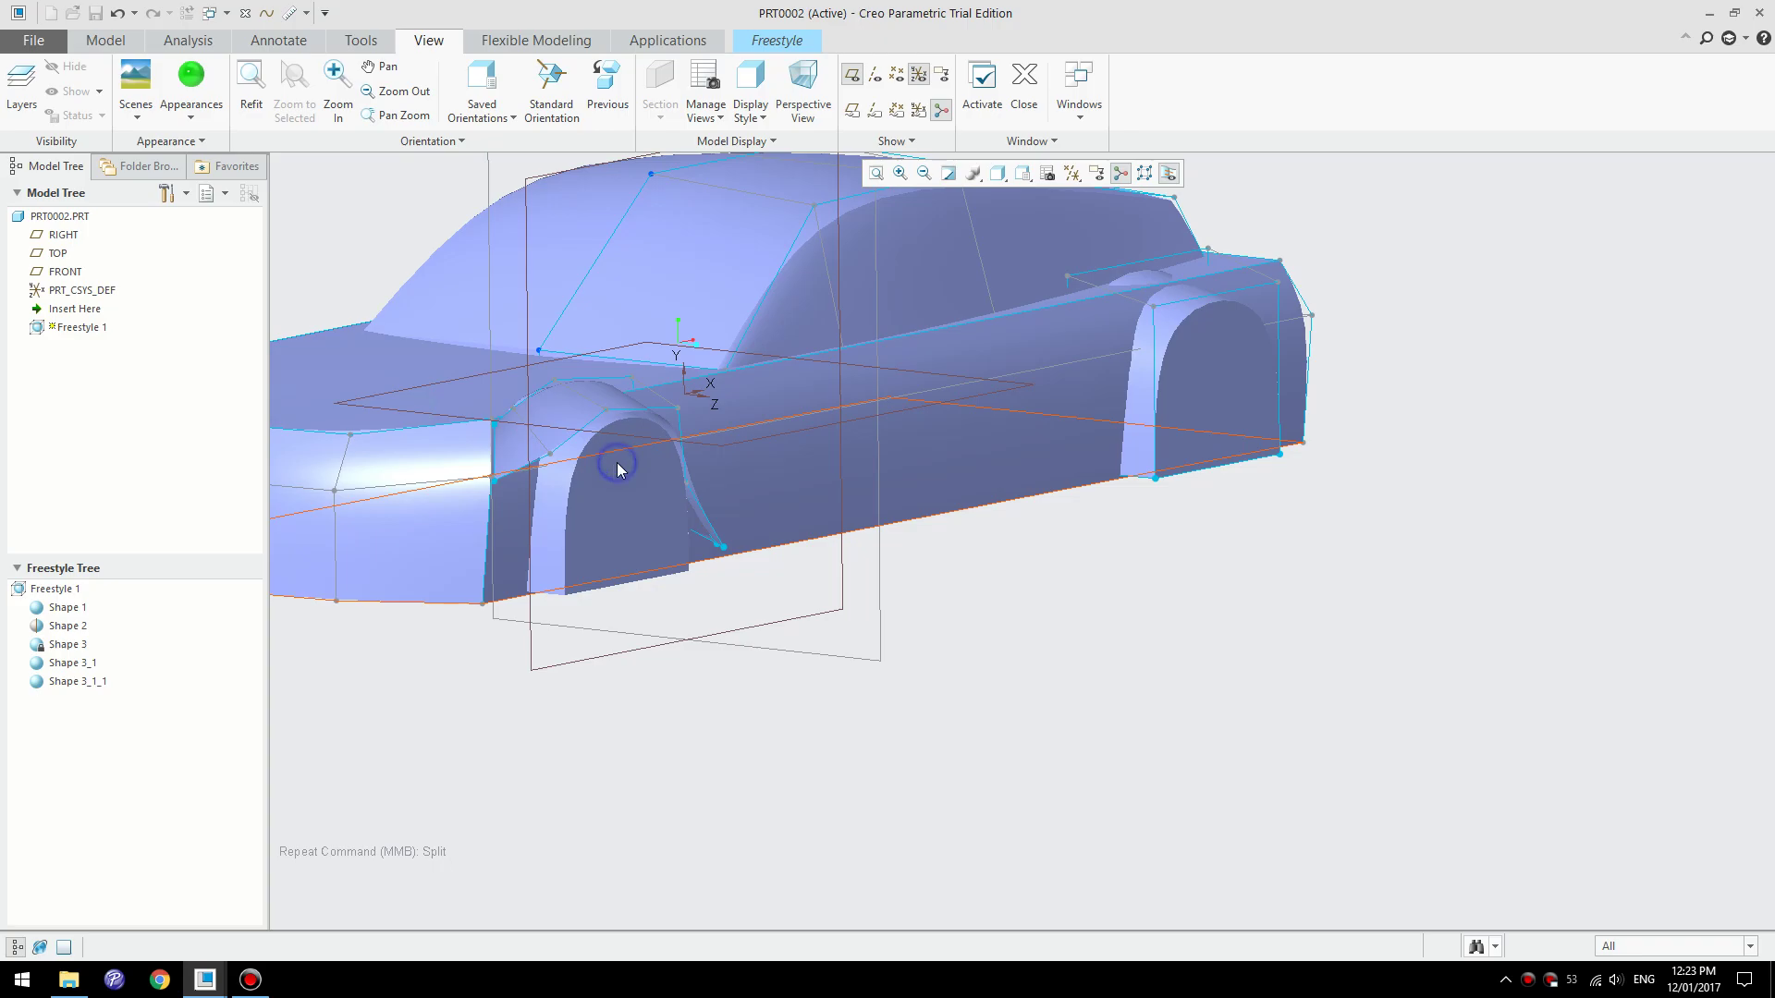
scroll(690, 531, down, 10)
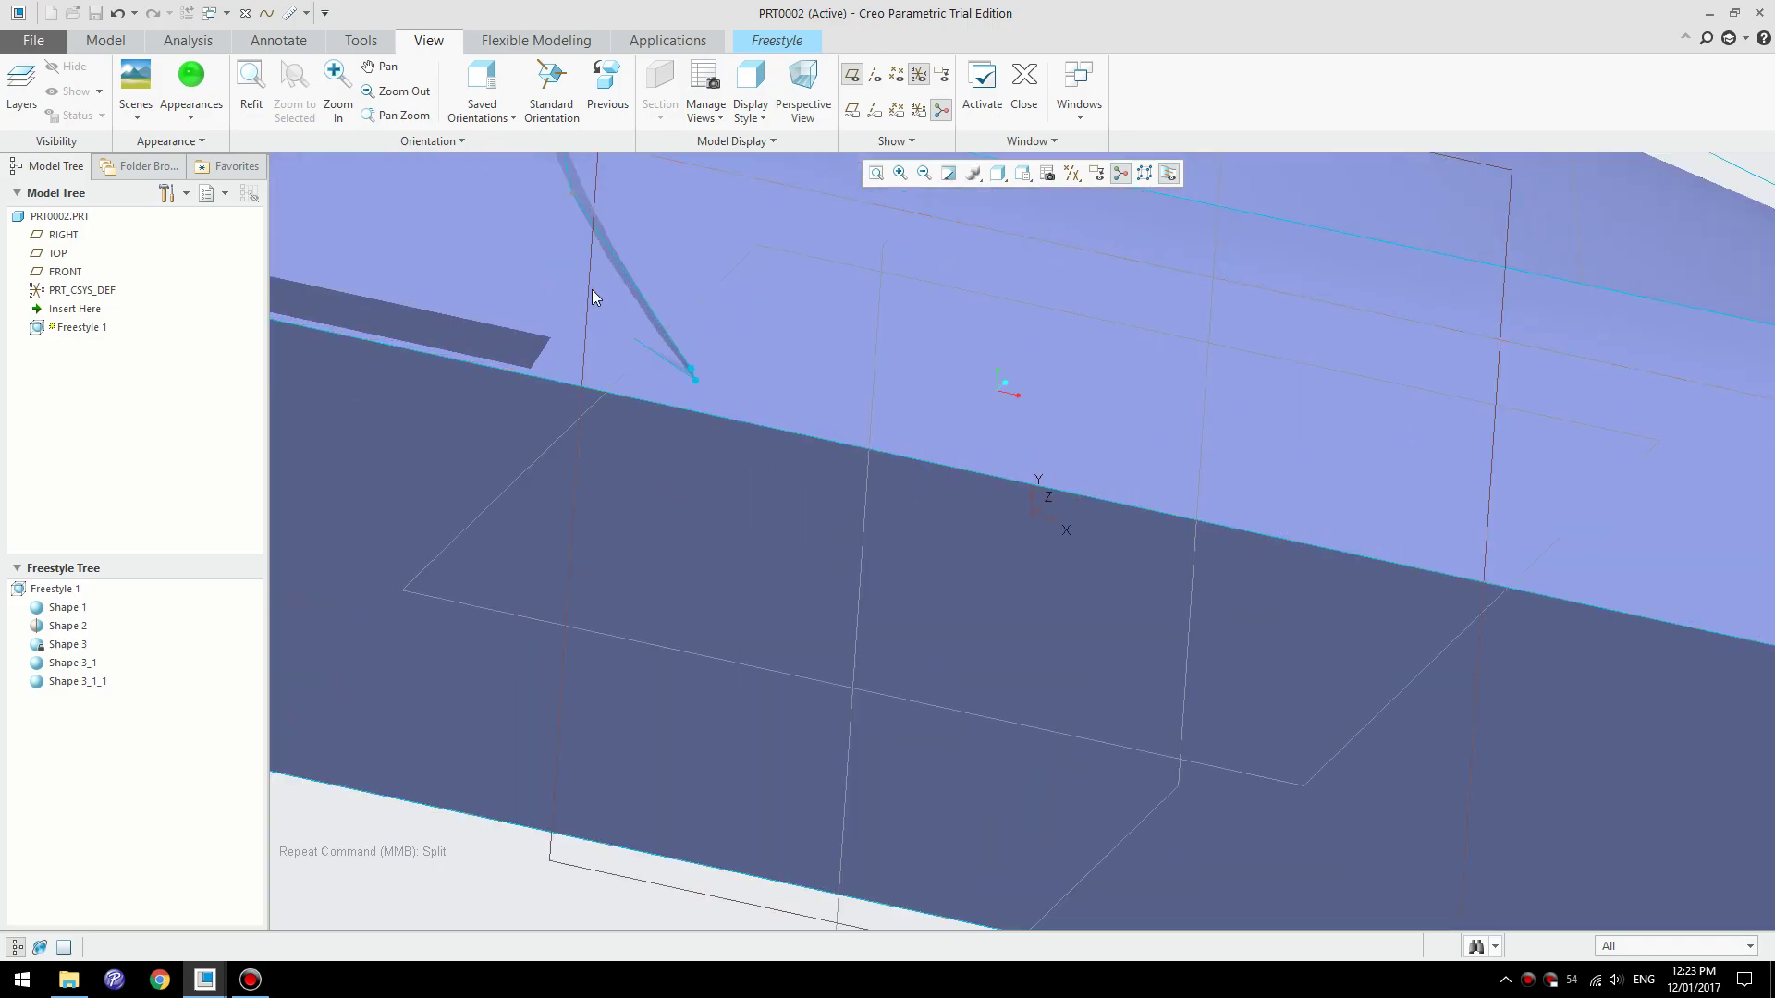
scroll(645, 502, up, 5)
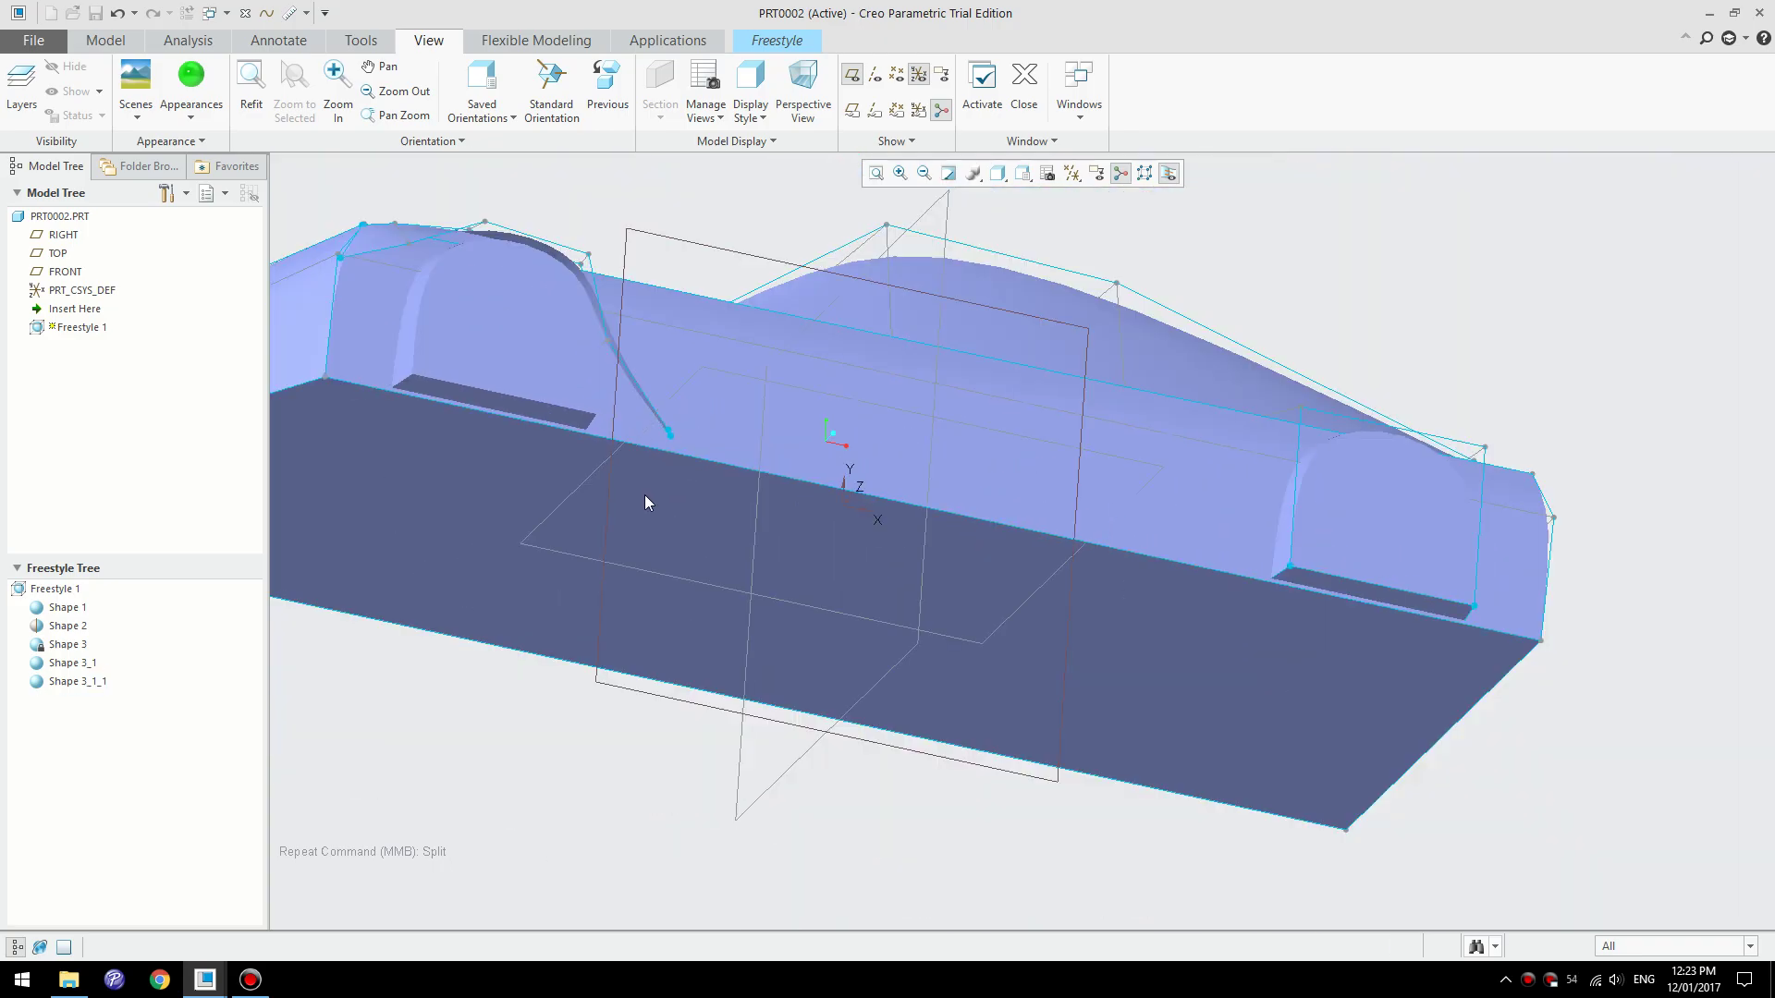
click(674, 558)
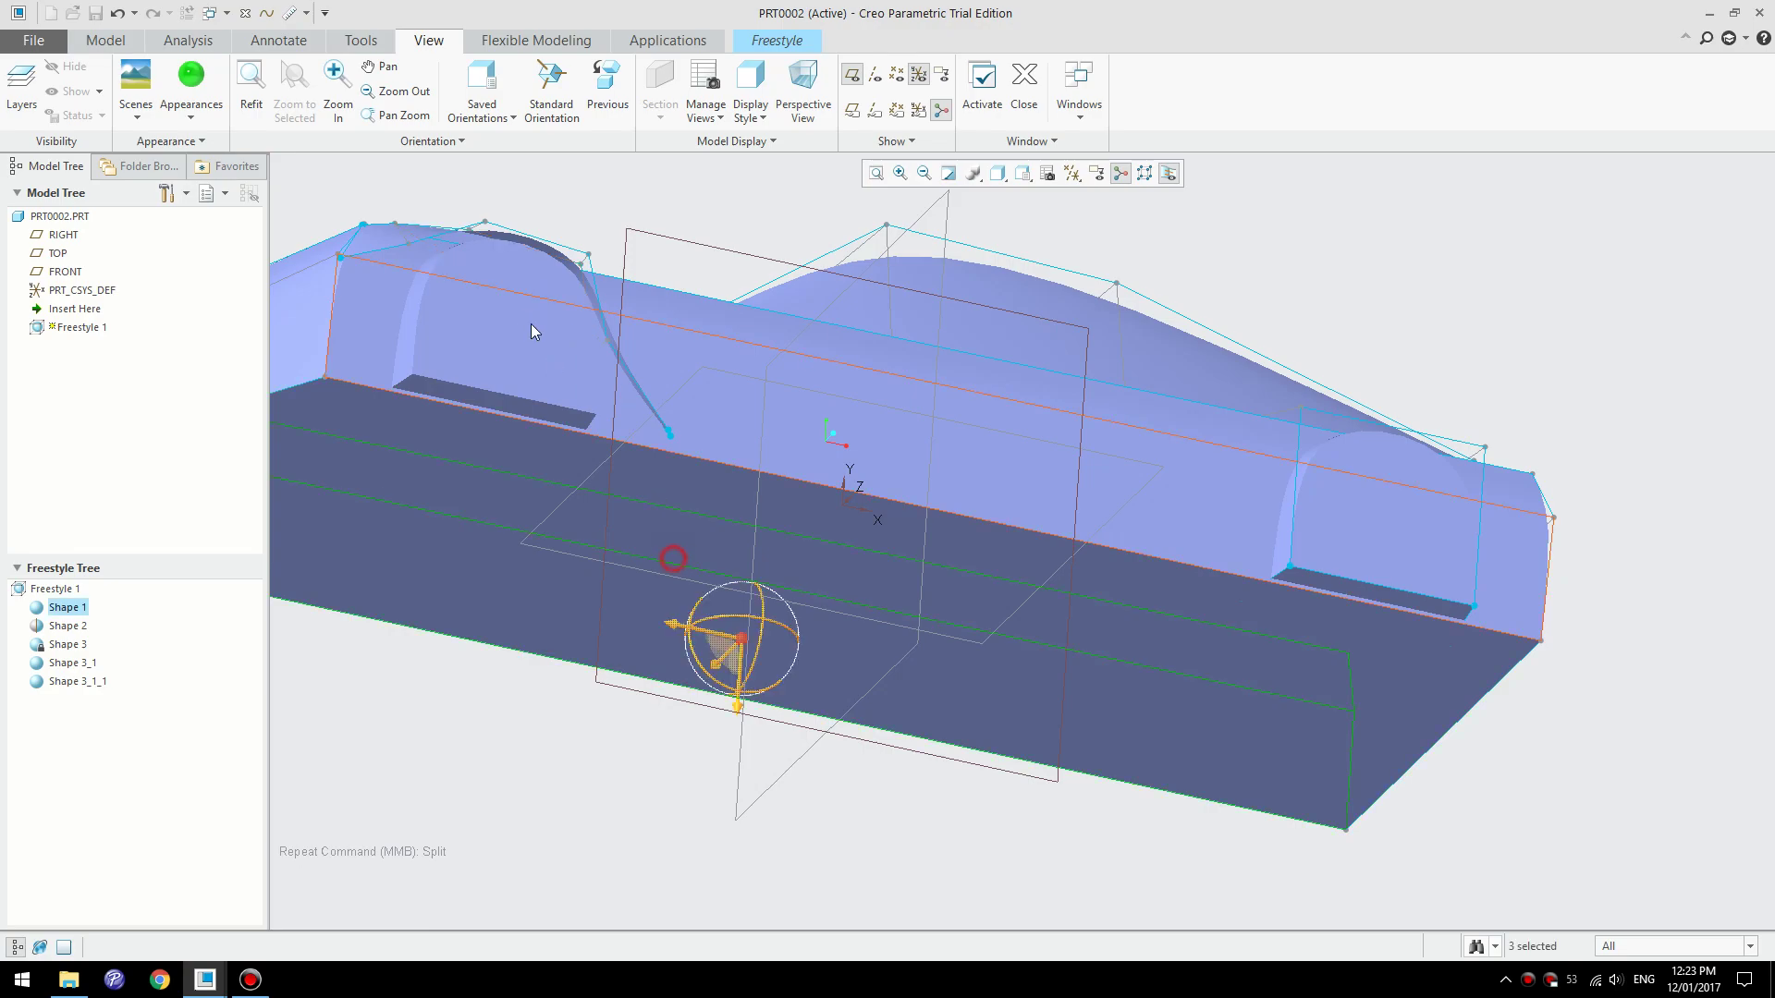
click(542, 280)
click(556, 525)
scroll(647, 509, up, 2)
middle_drag(647, 513, 686, 577)
scroll(712, 536, down, 8)
scroll(720, 523, down, 3)
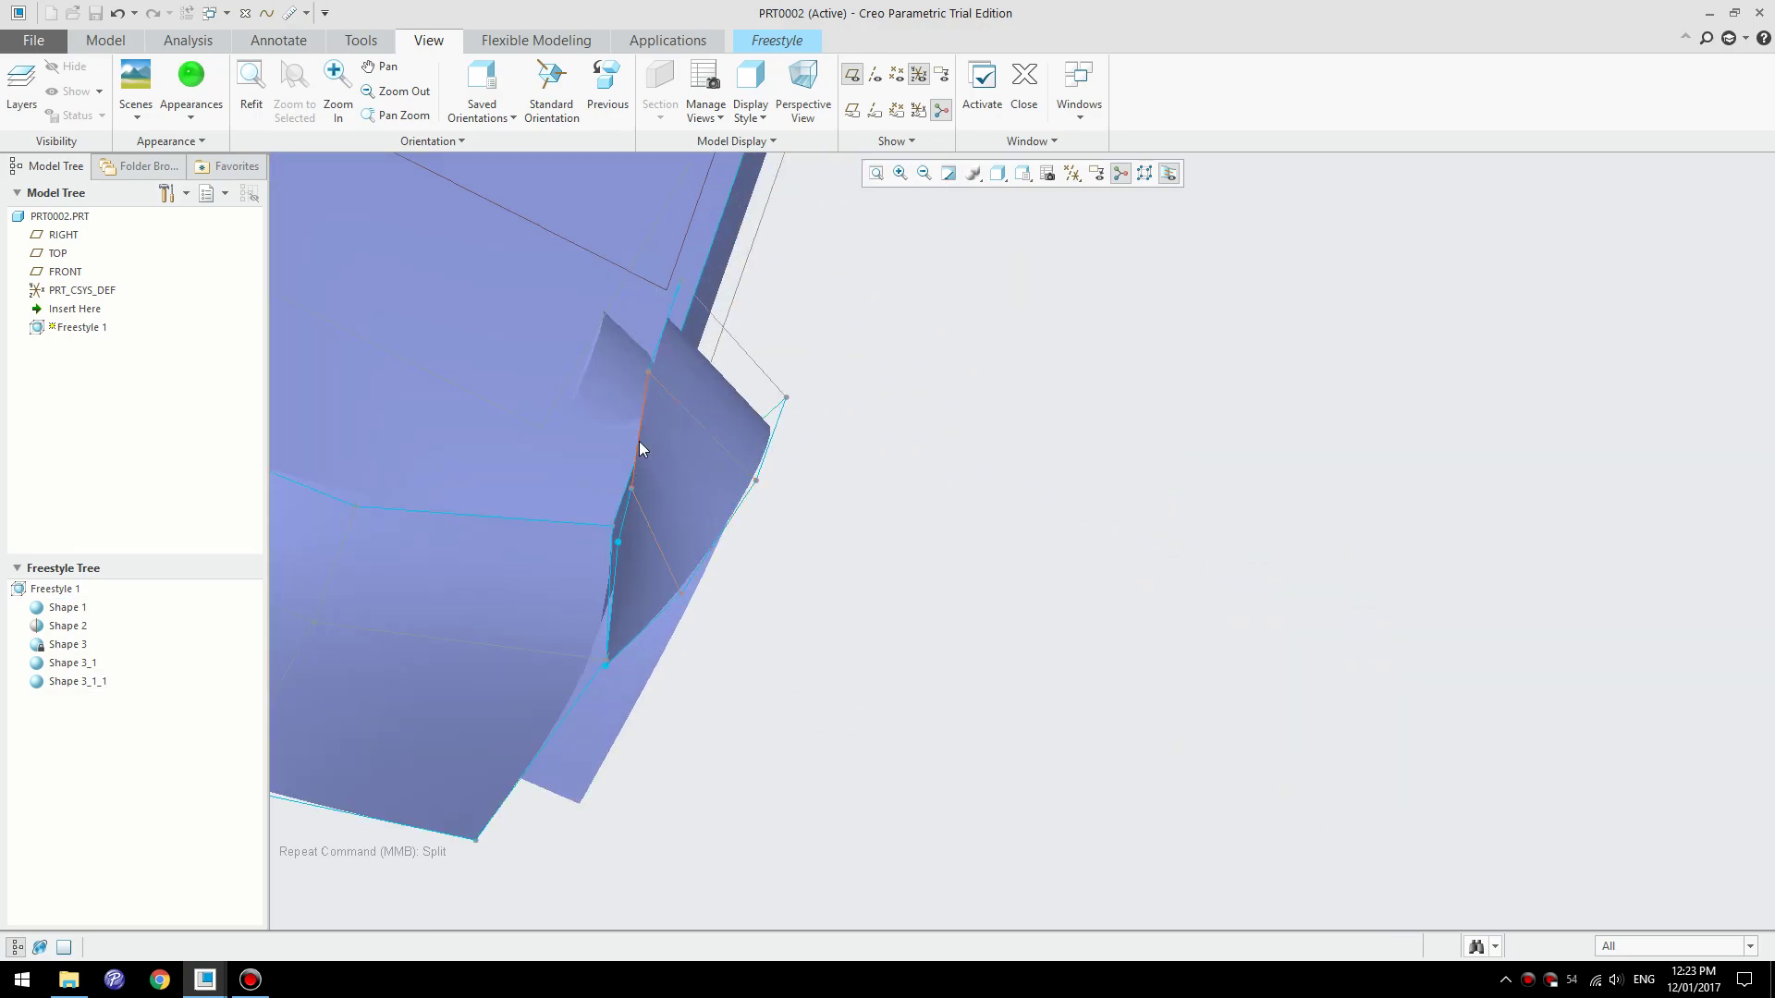
click(634, 458)
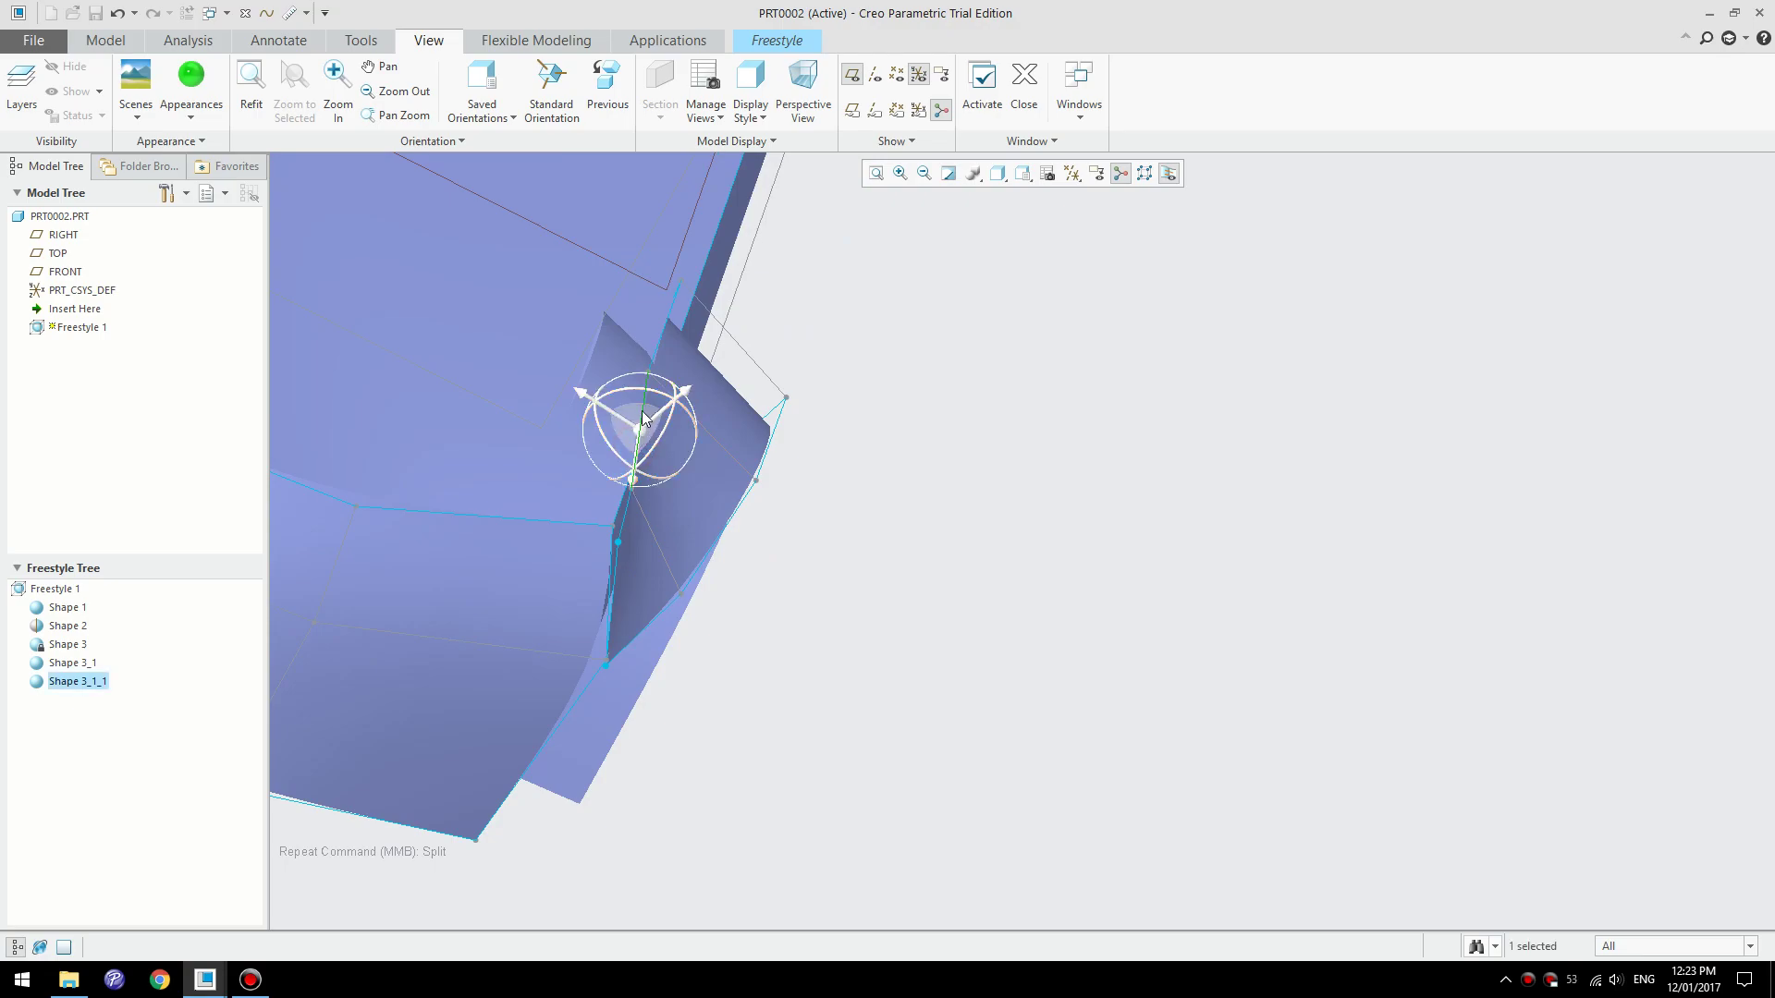
click(867, 654)
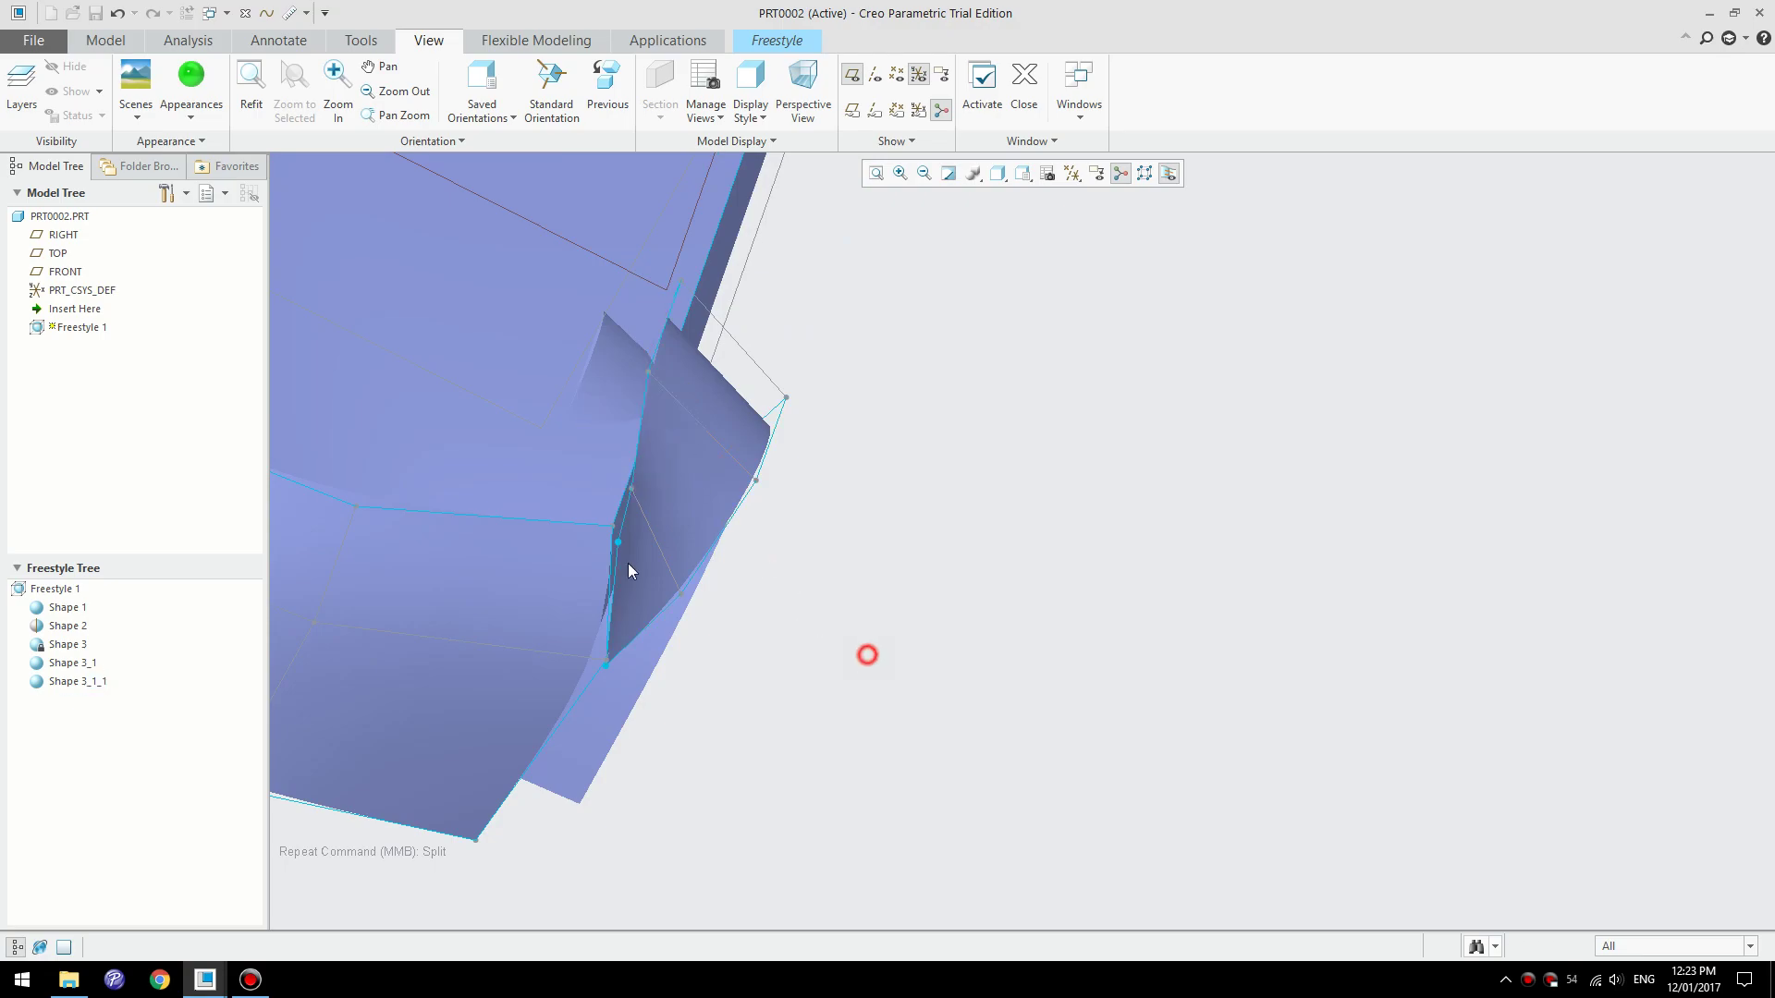
- Select the chain of inner edges along the duplicated arch from front to rear and extrude it
click(624, 521)
middle_drag(623, 521, 396, 519)
scroll(395, 520, down, 2)
shift+click(484, 512)
scroll(863, 574, up, 3)
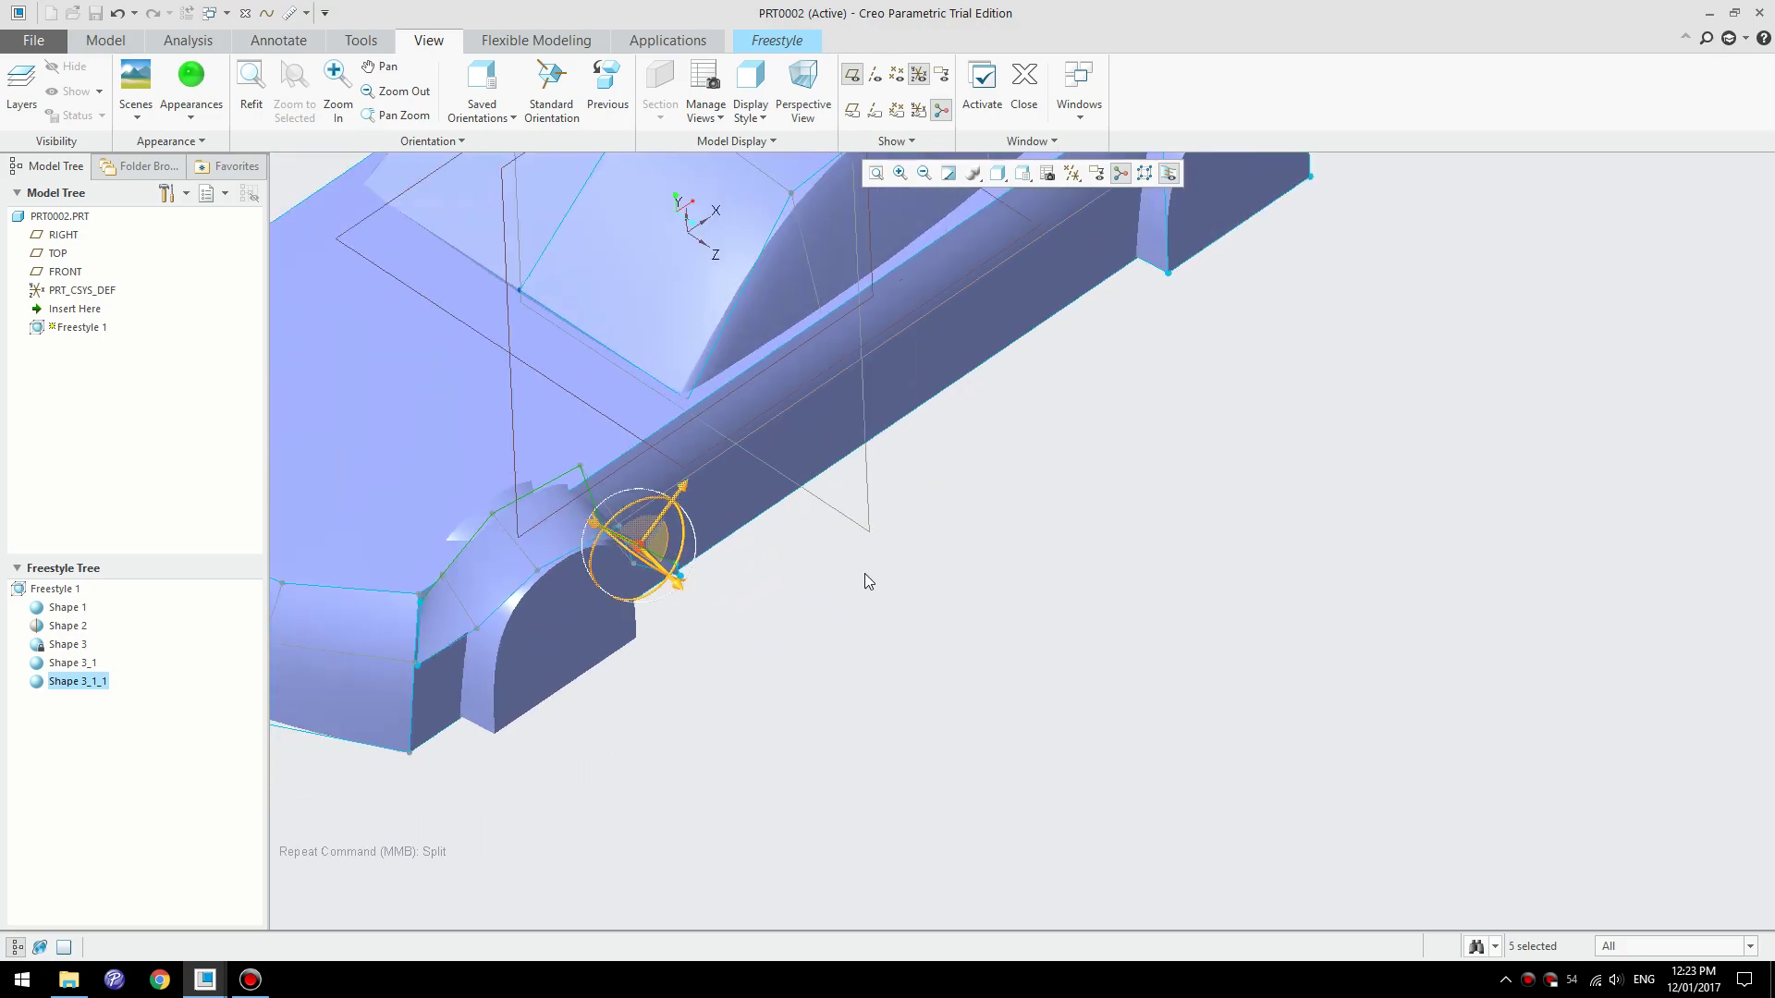
right_click(854, 636)
click(760, 719)
- Move the extruded inner edges of the duplicated arch inward along Z across the hood toward the car's centre
middle_drag(782, 512, 868, 499)
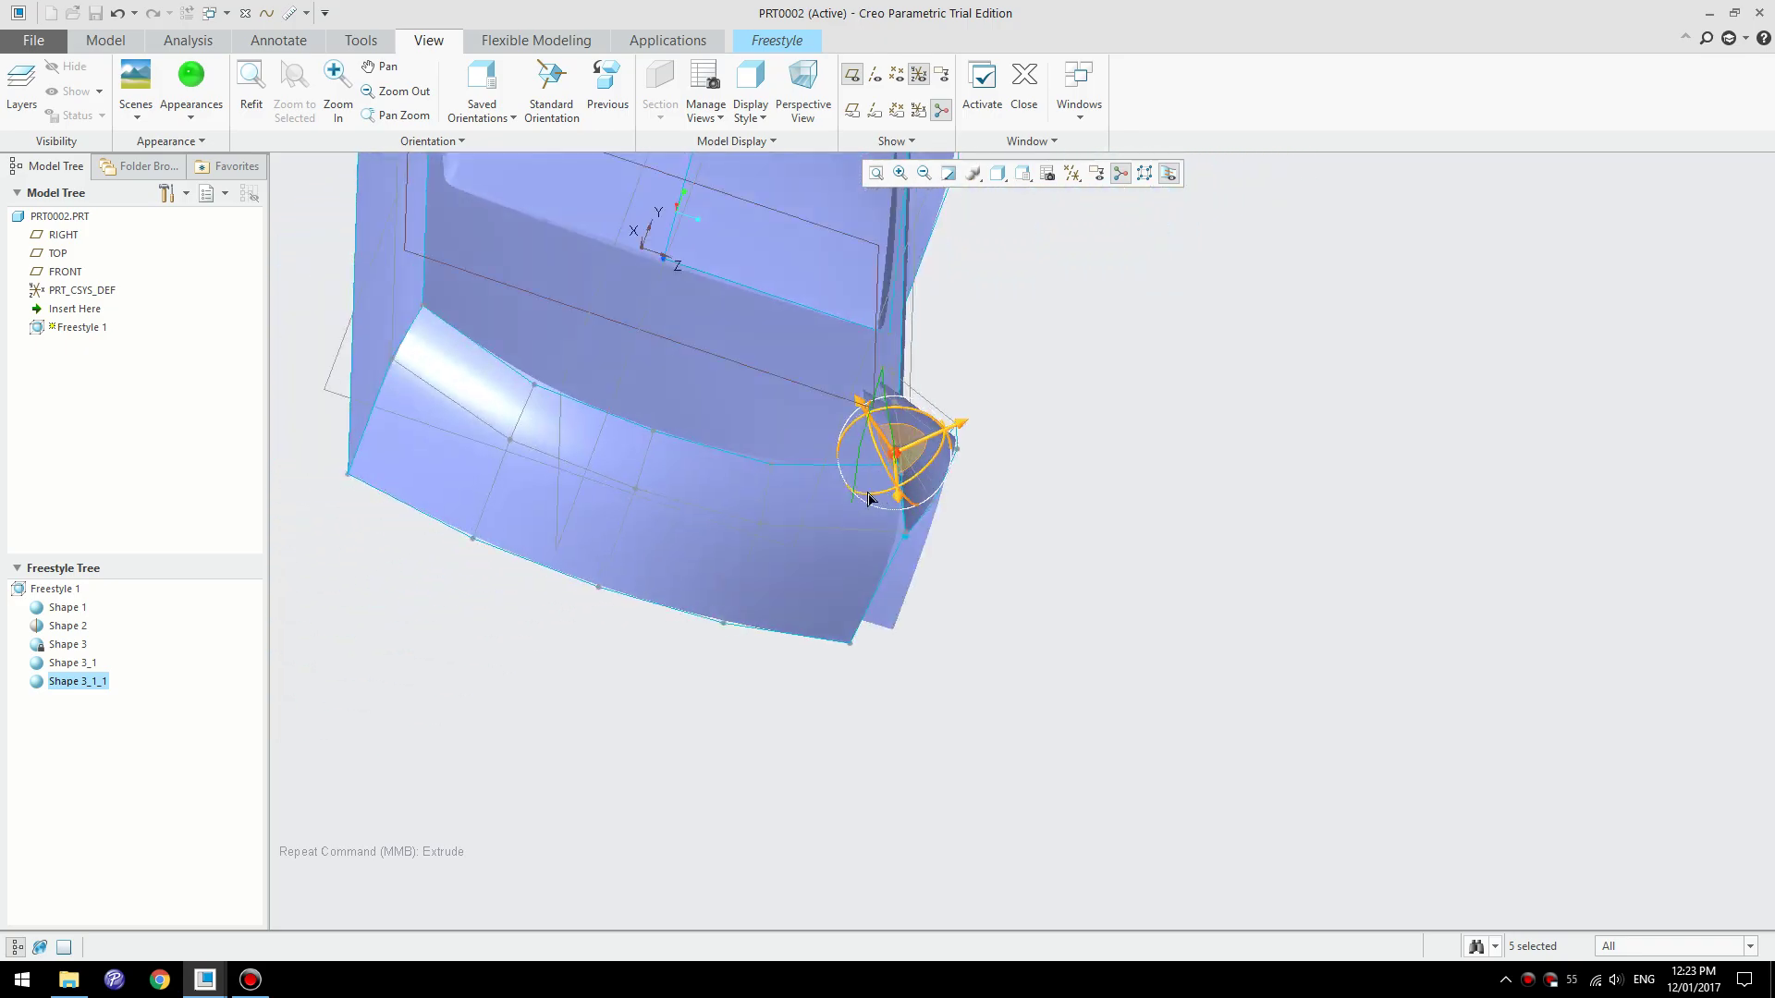
scroll(952, 561, up, 4)
middle_drag(953, 562, 929, 455)
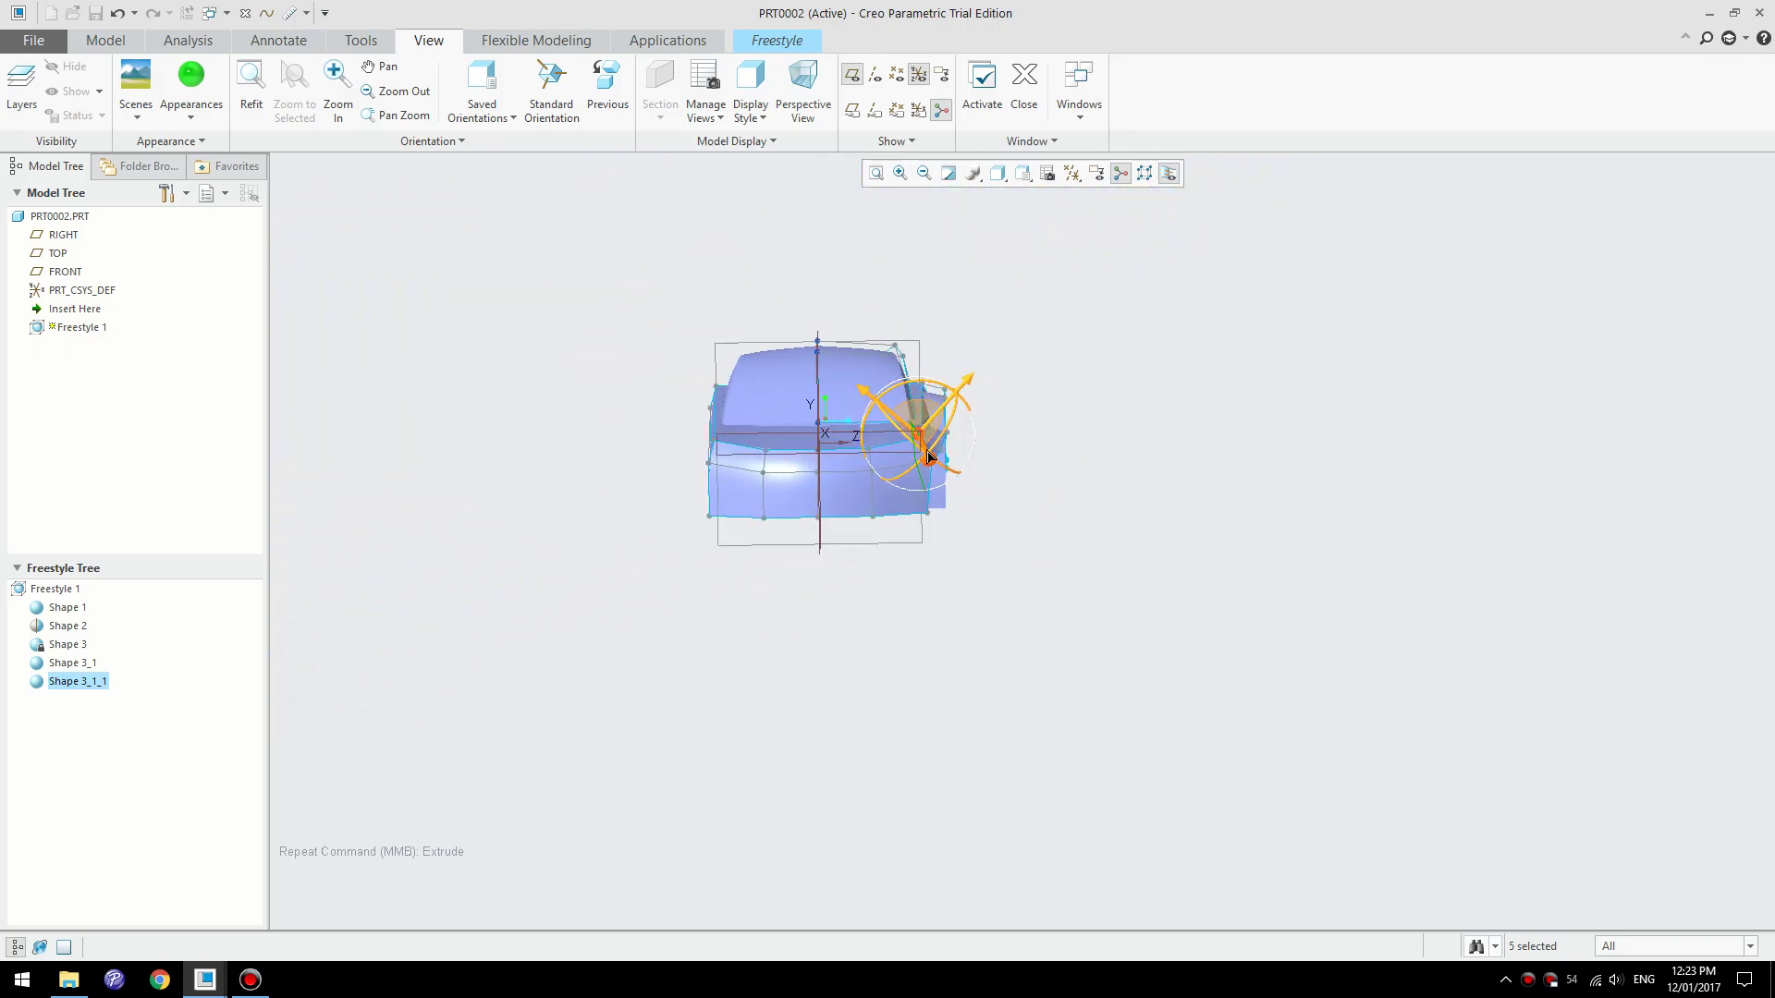
middle_drag(1026, 380, 922, 372)
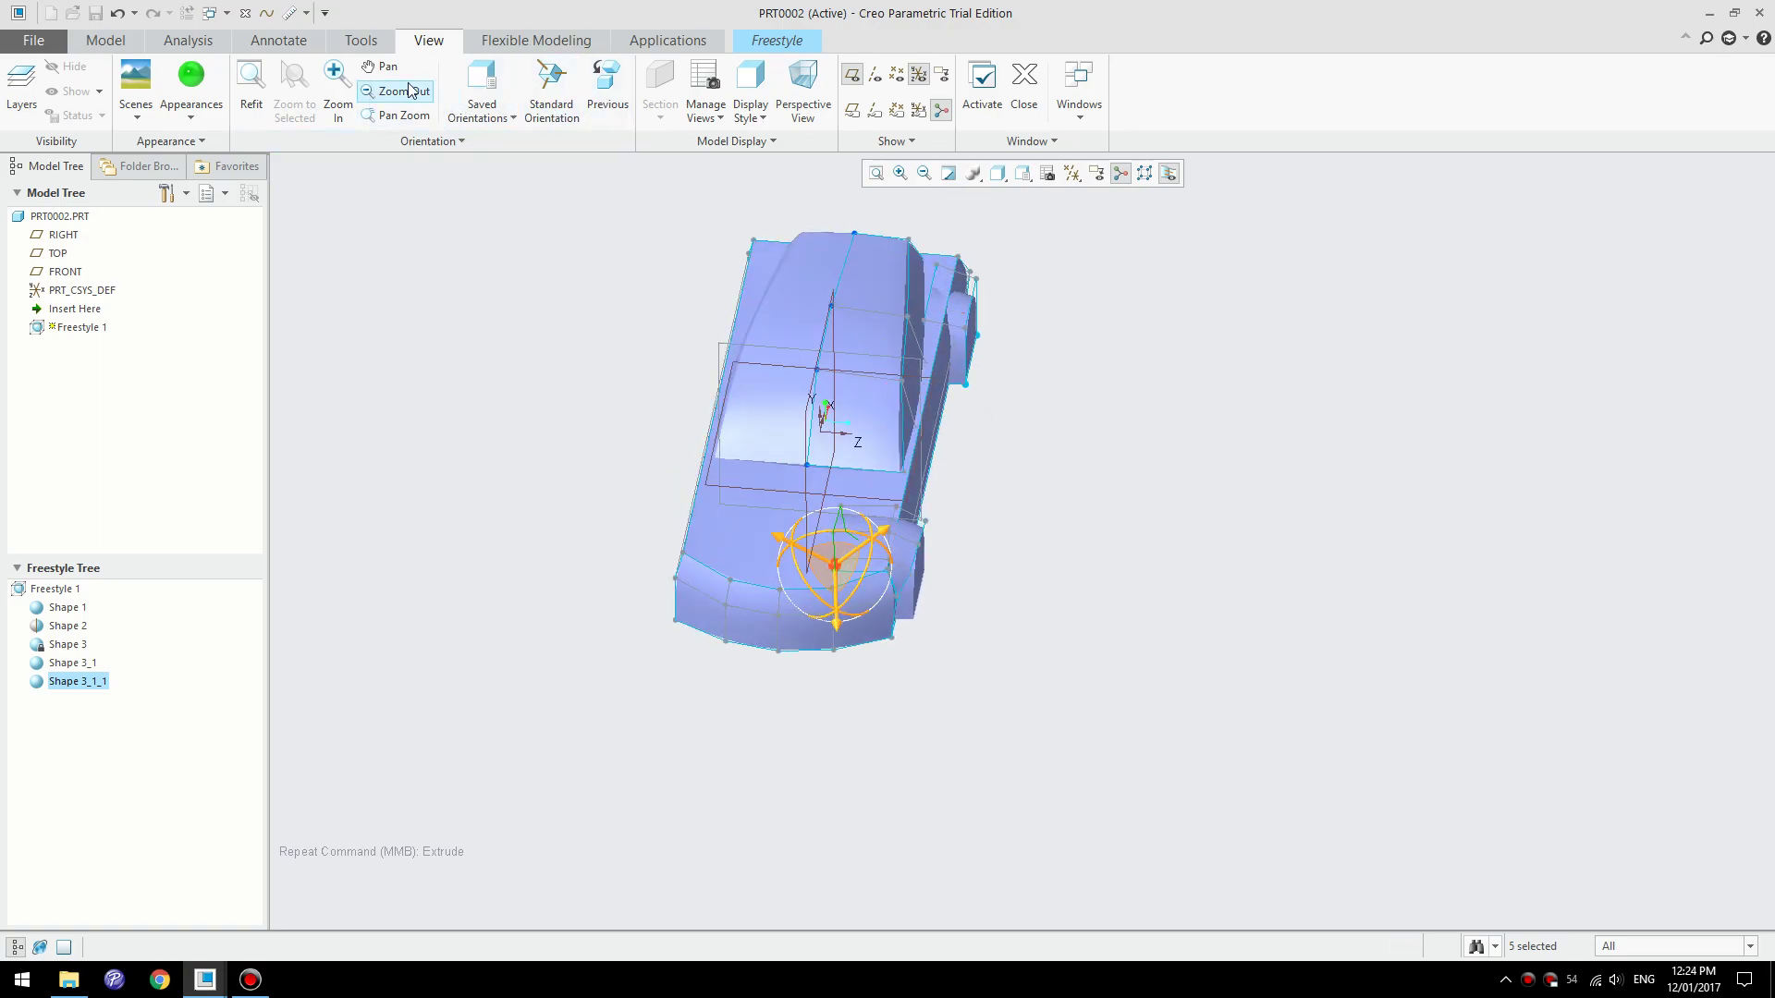
- Align the extruded inner edges of the fender shape to the FRONT datum plane
click(762, 46)
click(398, 84)
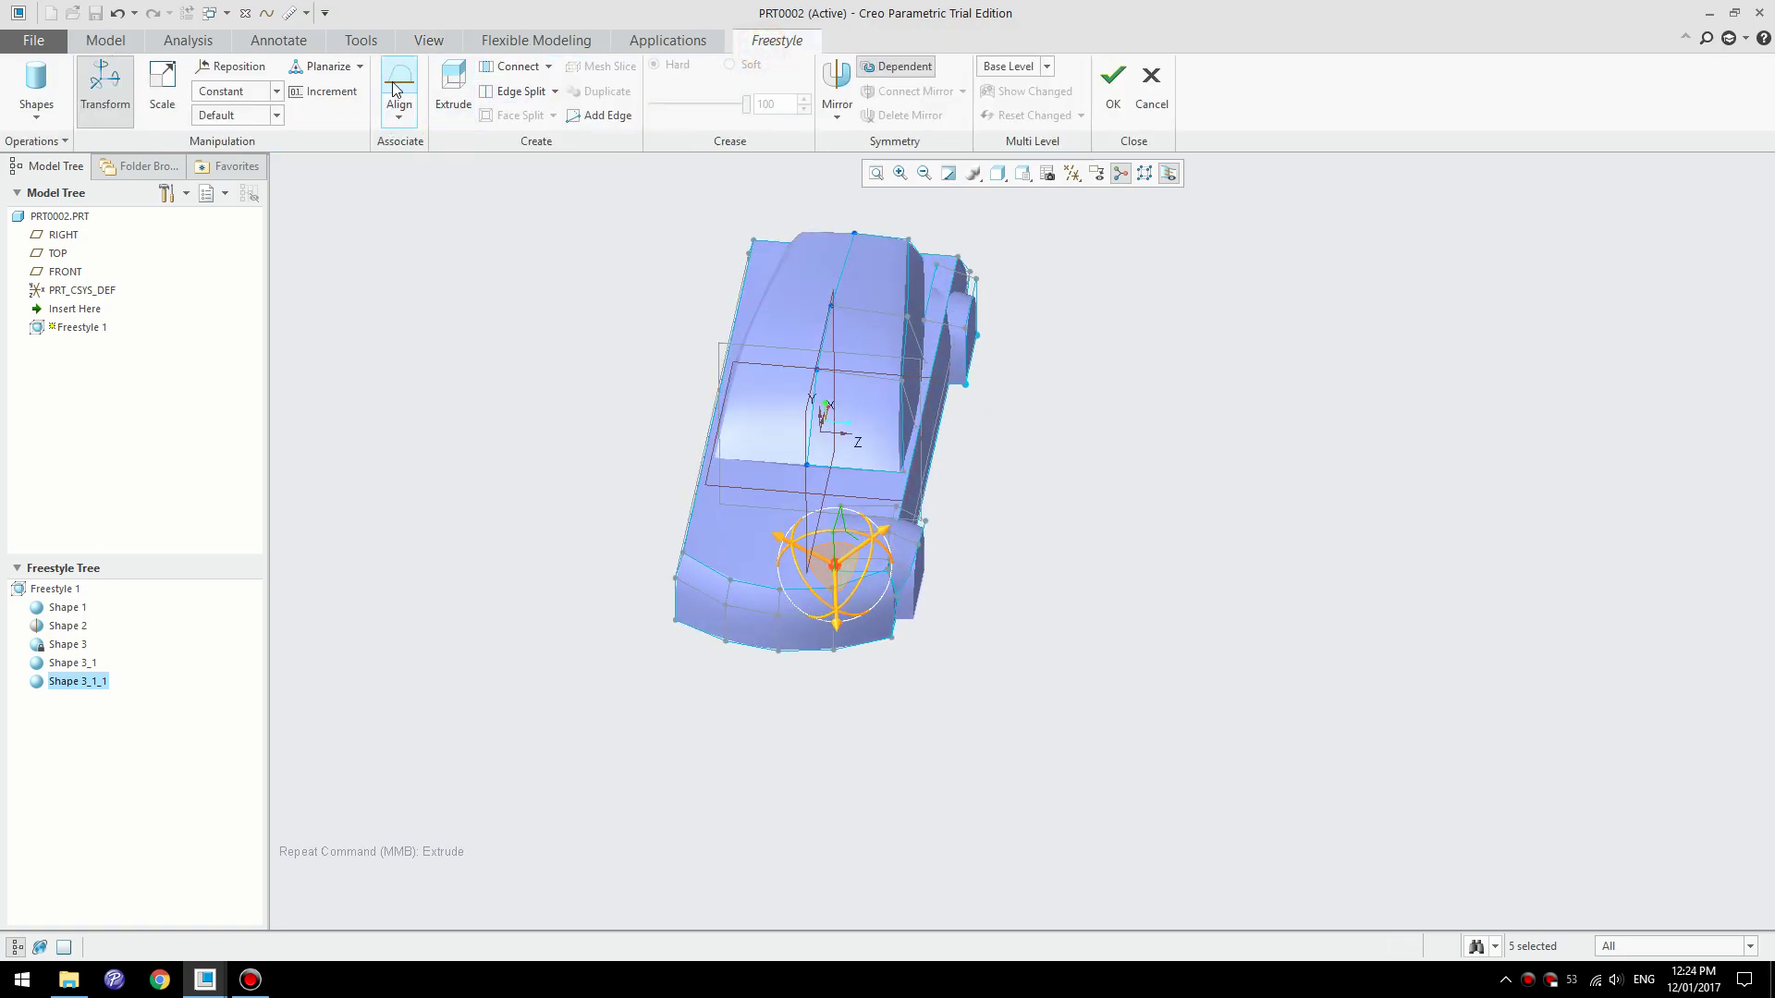
middle_drag(776, 515, 832, 412)
click(725, 404)
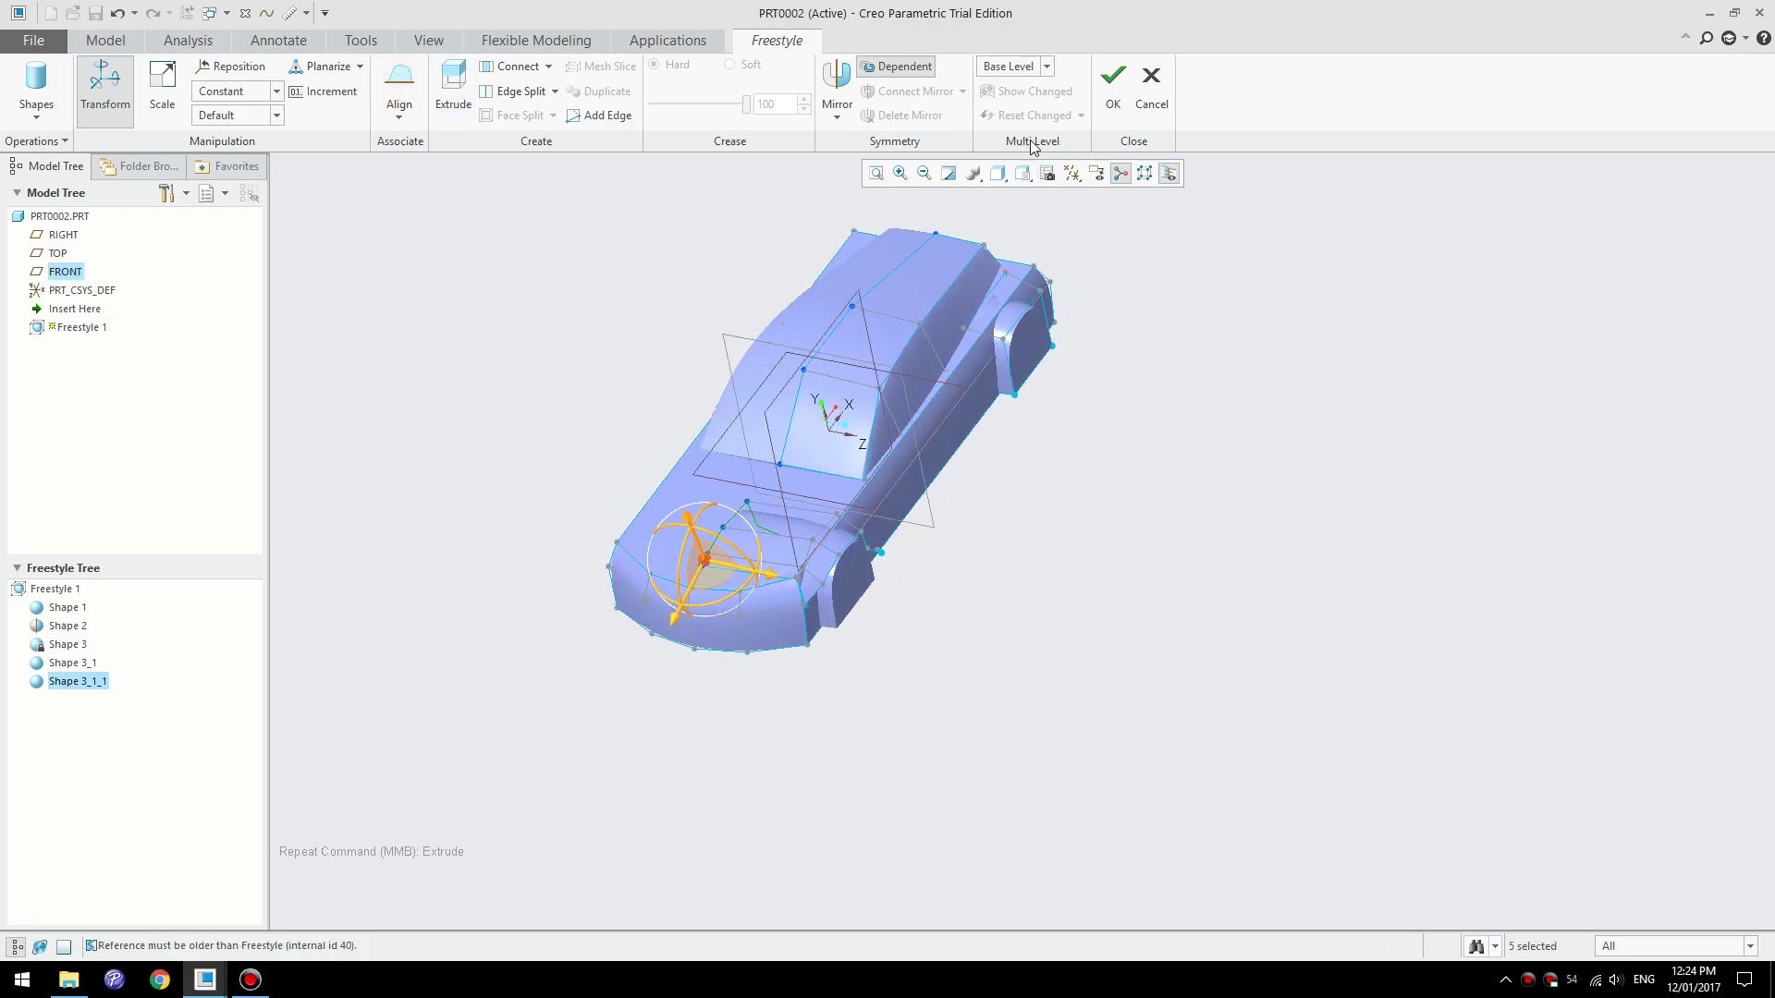
- Mirror the fender shape about the FRONT datum plane, and clear the selection
click(837, 92)
click(771, 408)
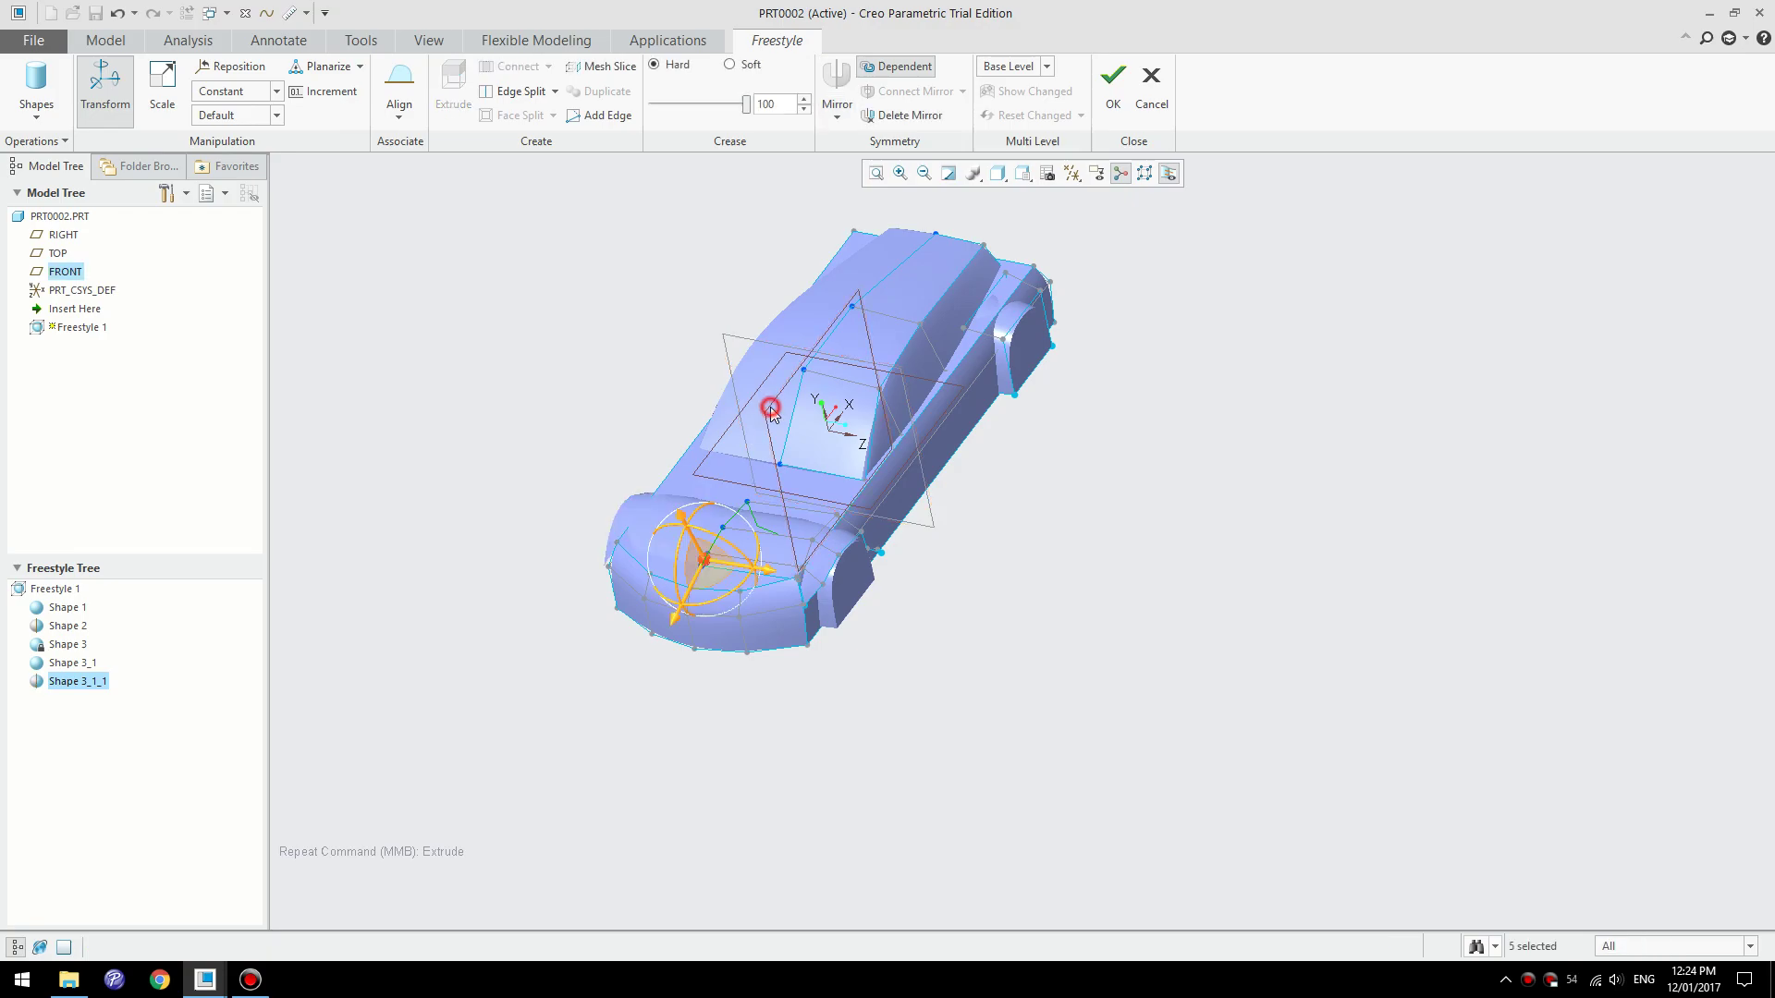
click(843, 746)
- Select the fender shape's centreline edges on the FRONT plane and lower them along Y into the hood
scroll(678, 450, up, 5)
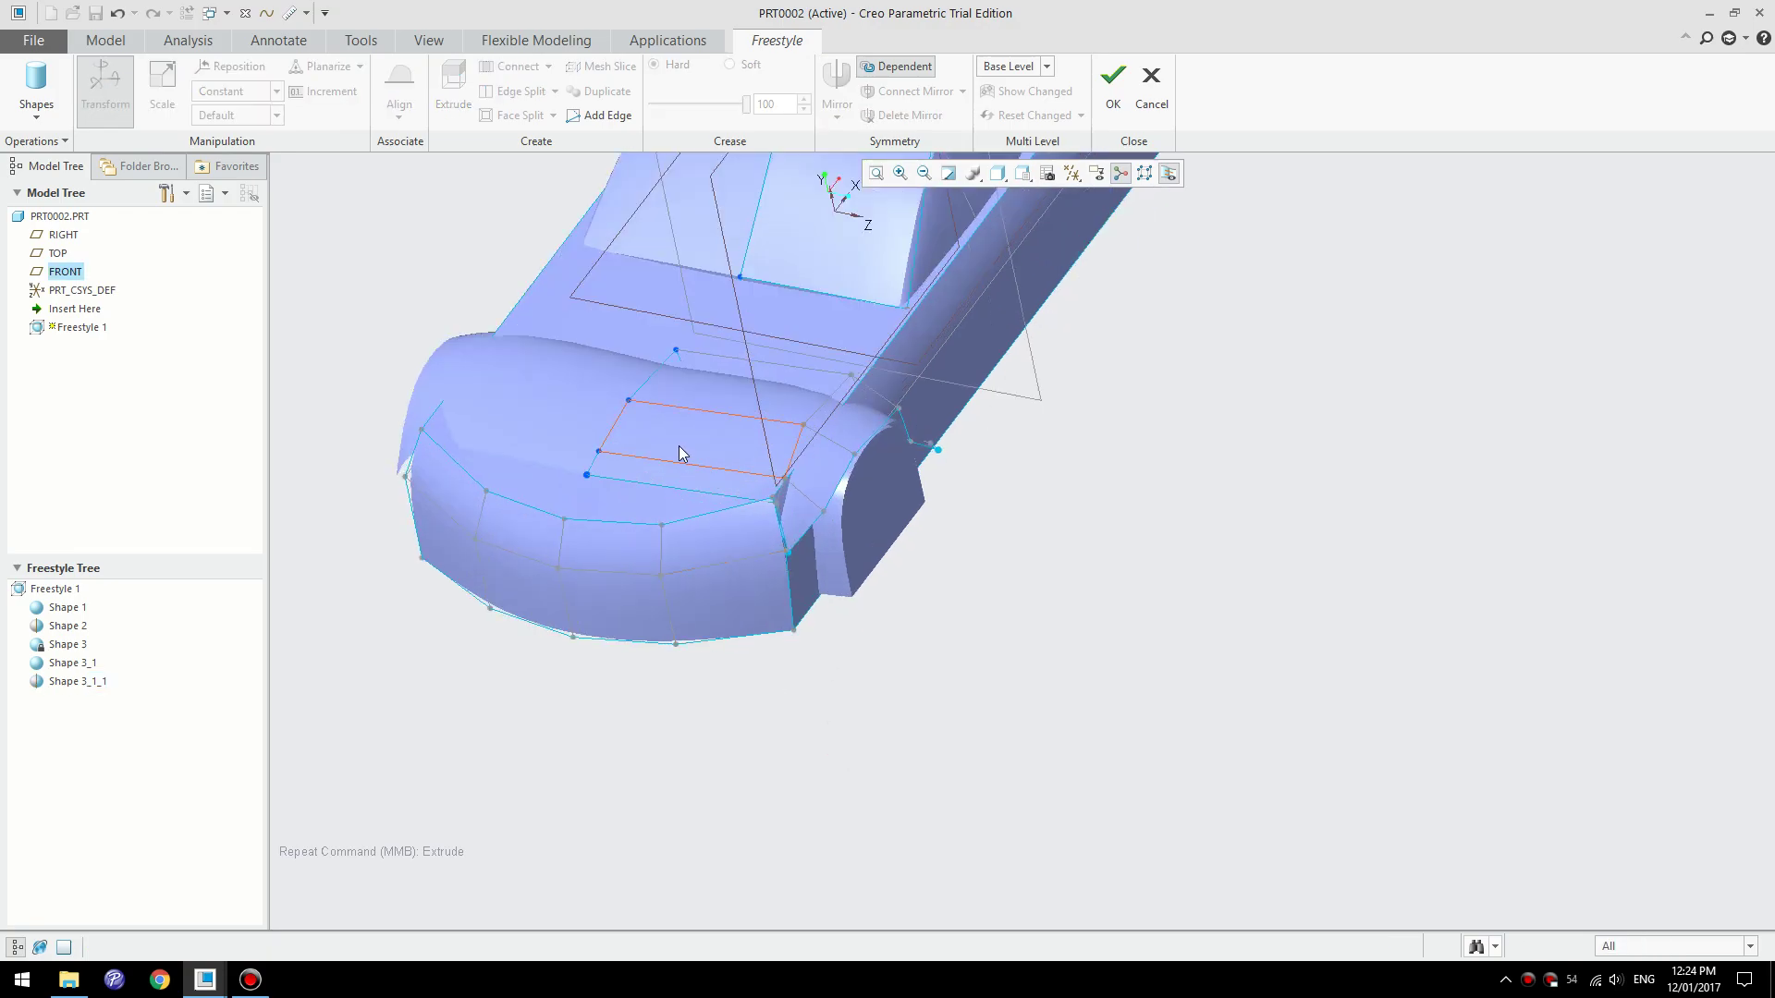
scroll(1007, 782, down, 4)
middle_drag(1010, 606, 1036, 578)
scroll(1037, 584, up, 3)
click(744, 568)
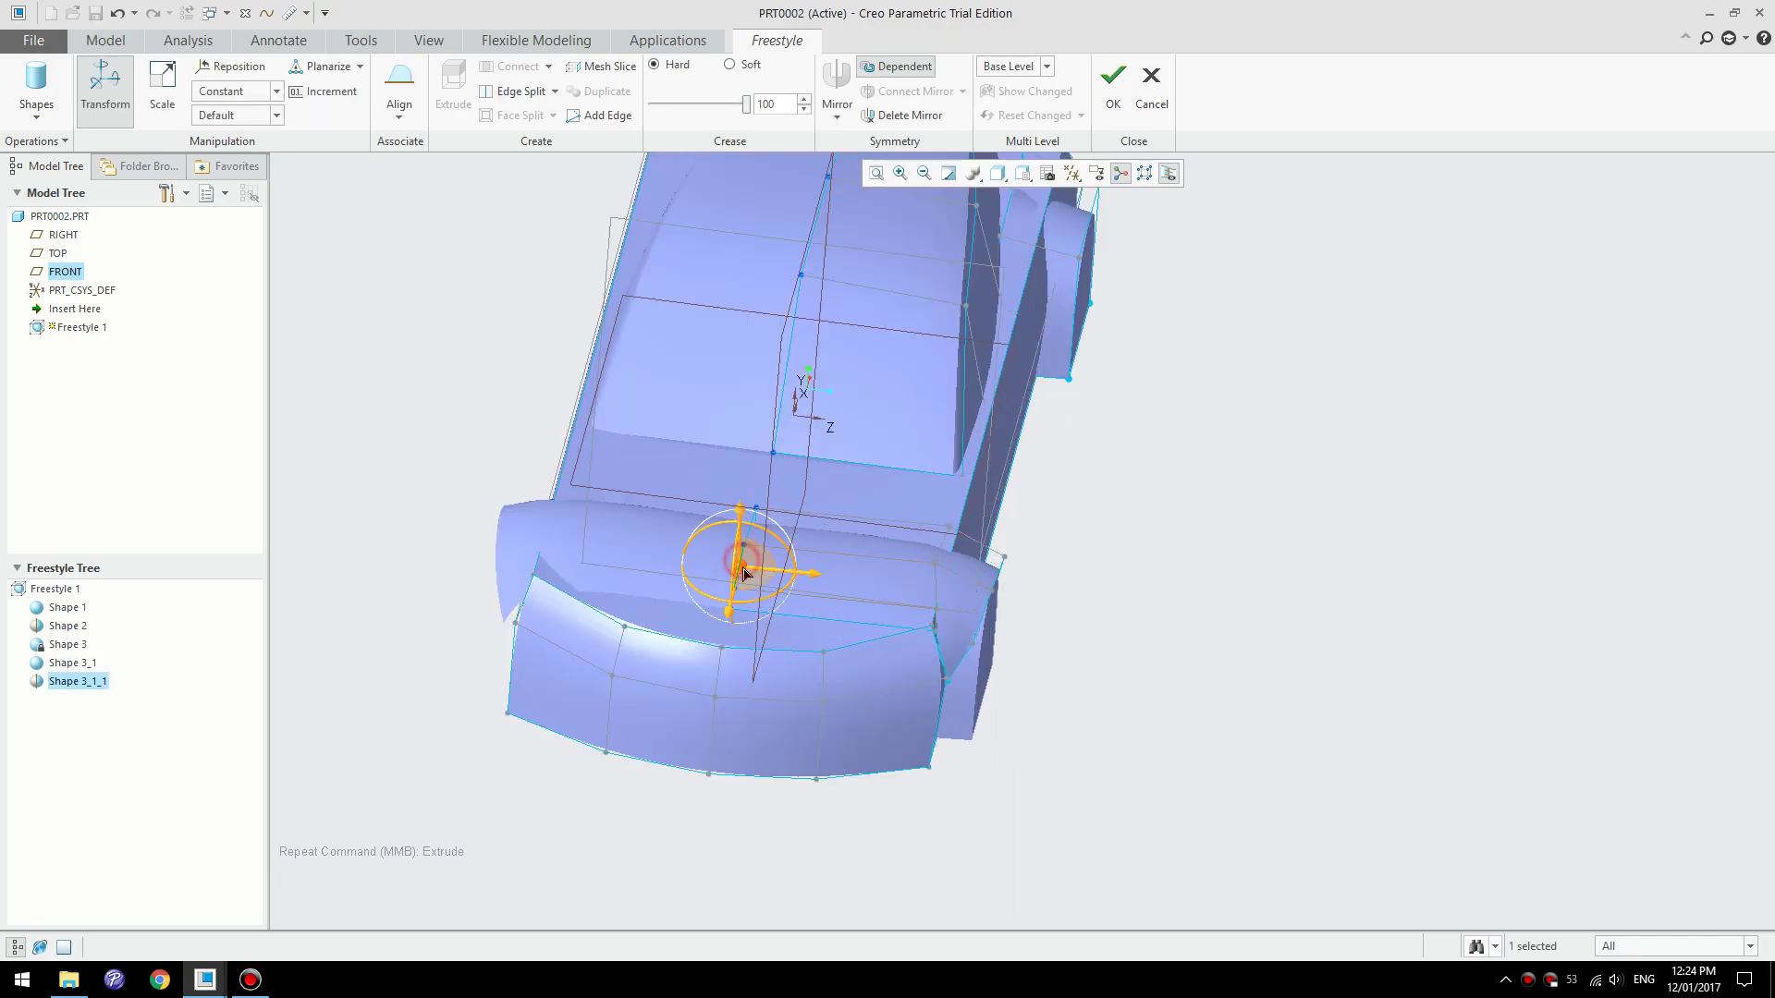
scroll(1084, 773, up, 2)
middle_drag(562, 678, 423, 629)
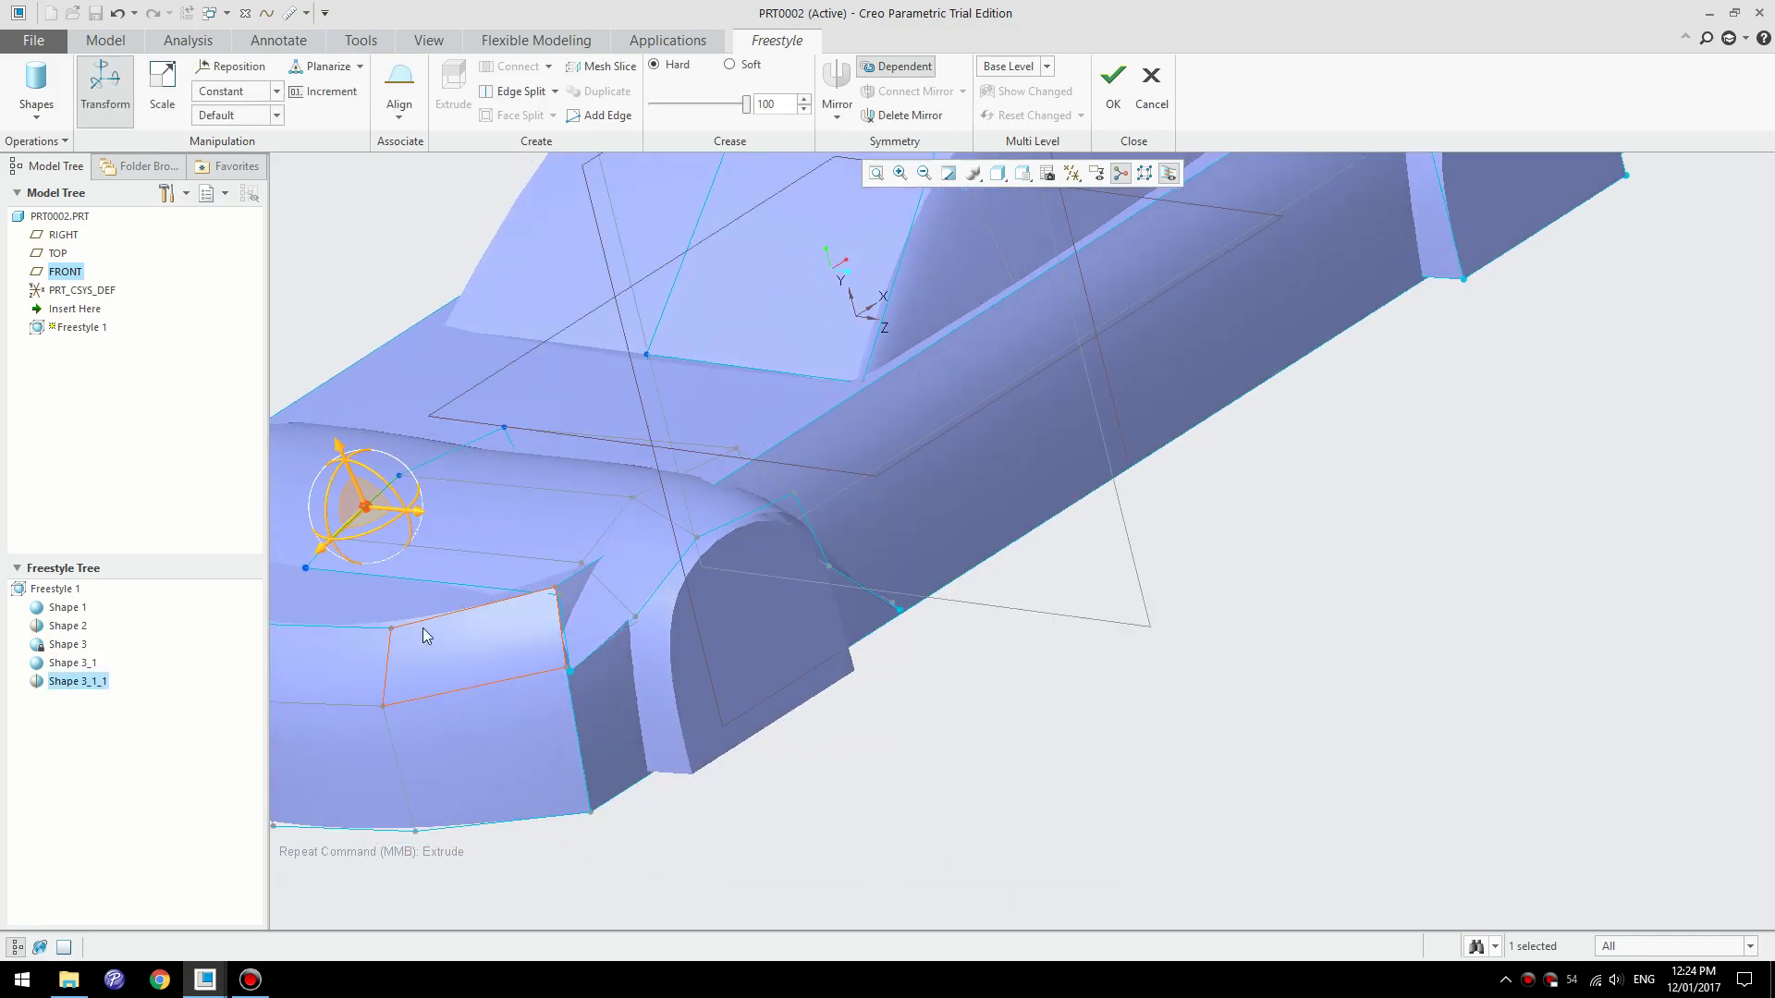
click(318, 564)
click(318, 558)
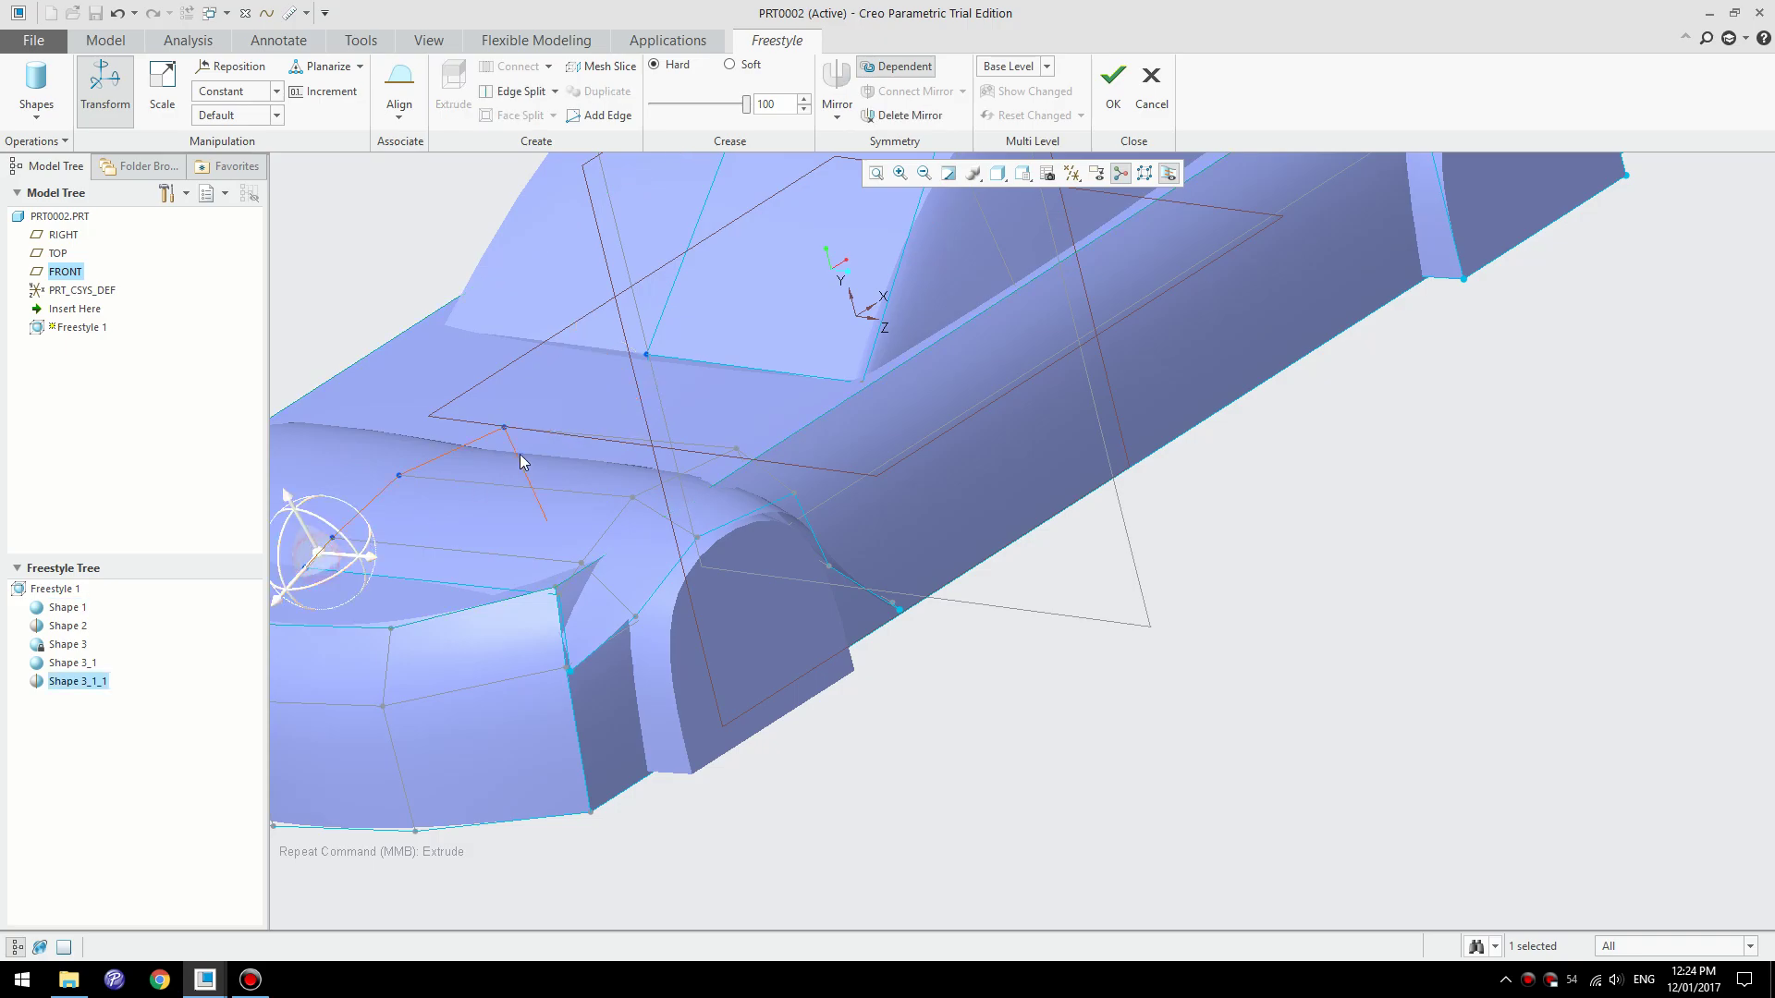
click(523, 450)
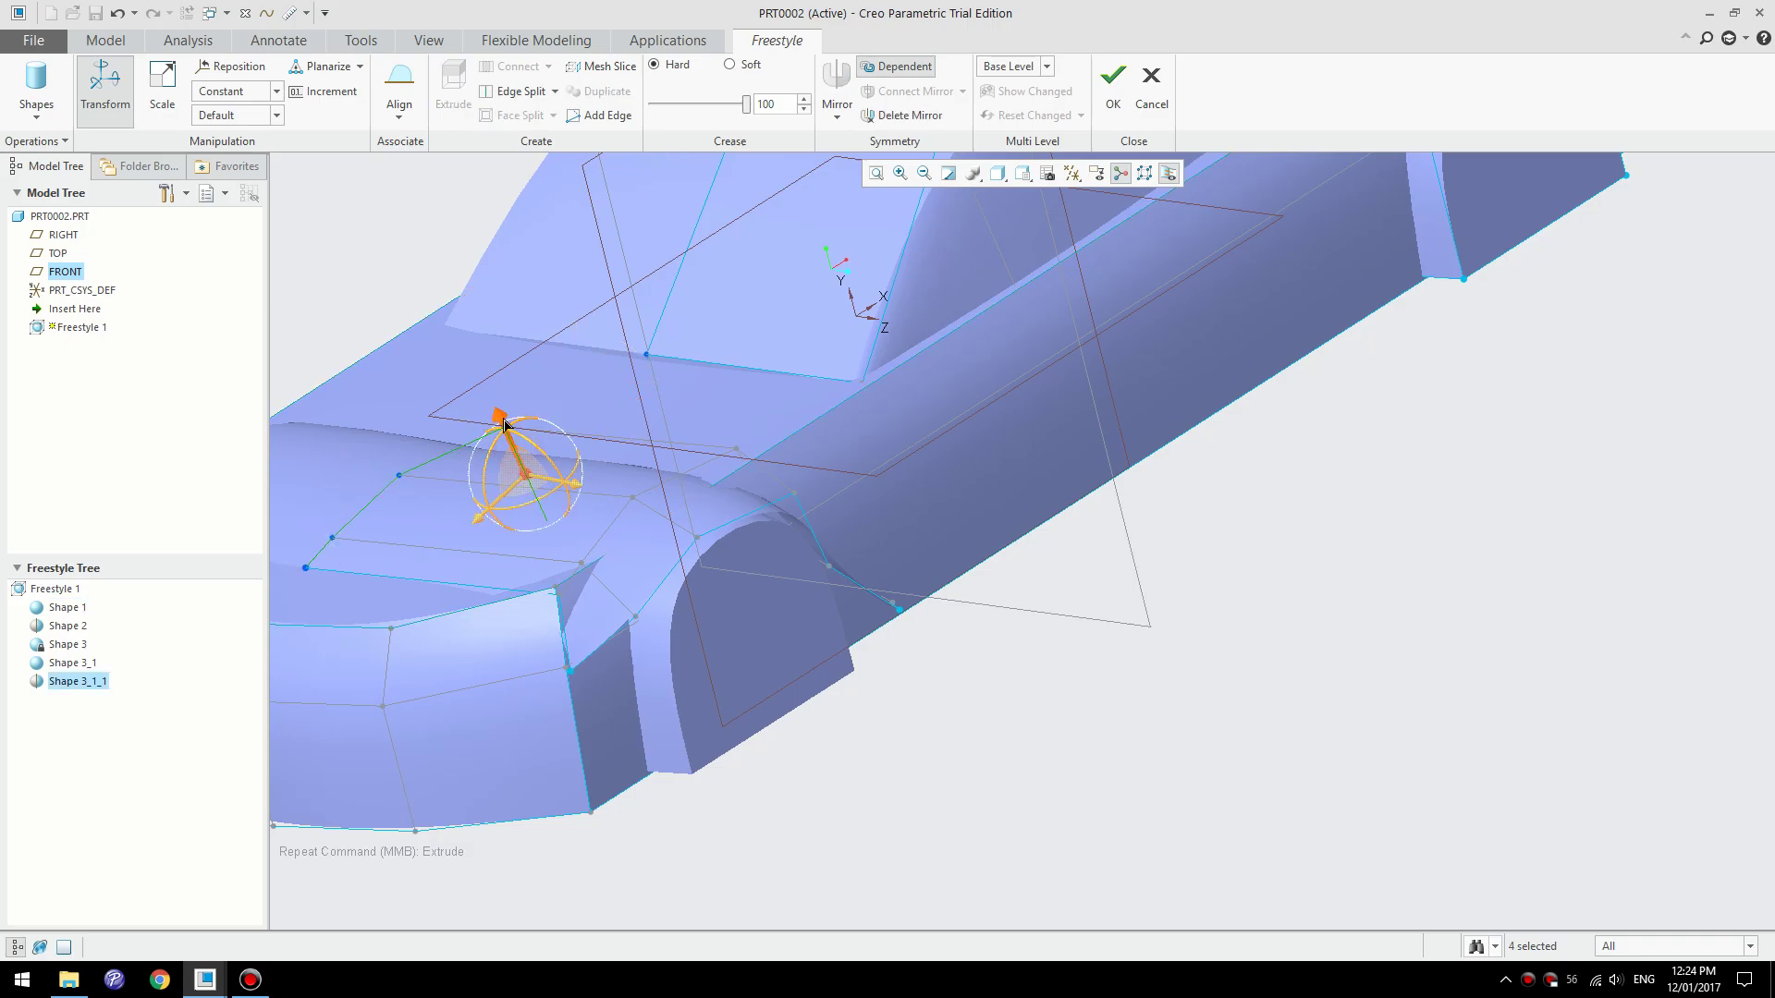
drag(503, 425, 543, 469)
scroll(952, 676, up, 3)
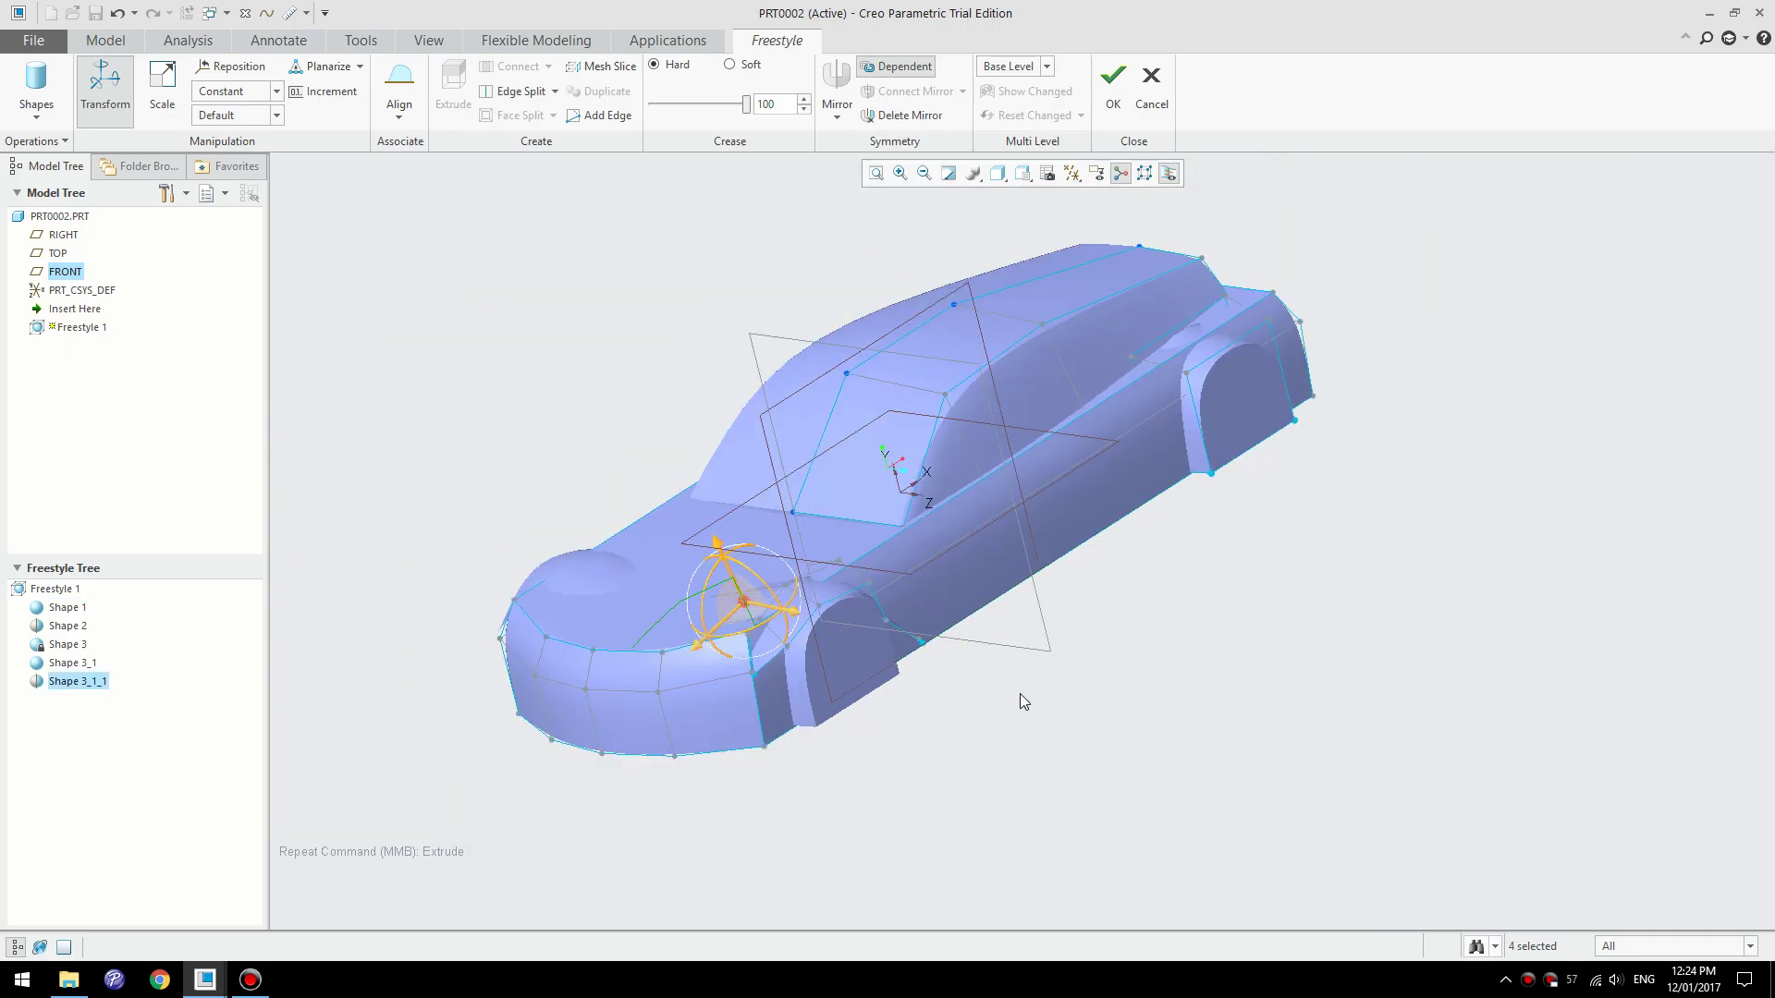
- Finish the Freestyle feature, and examine how the fenders blend into the hood and sides
click(1113, 82)
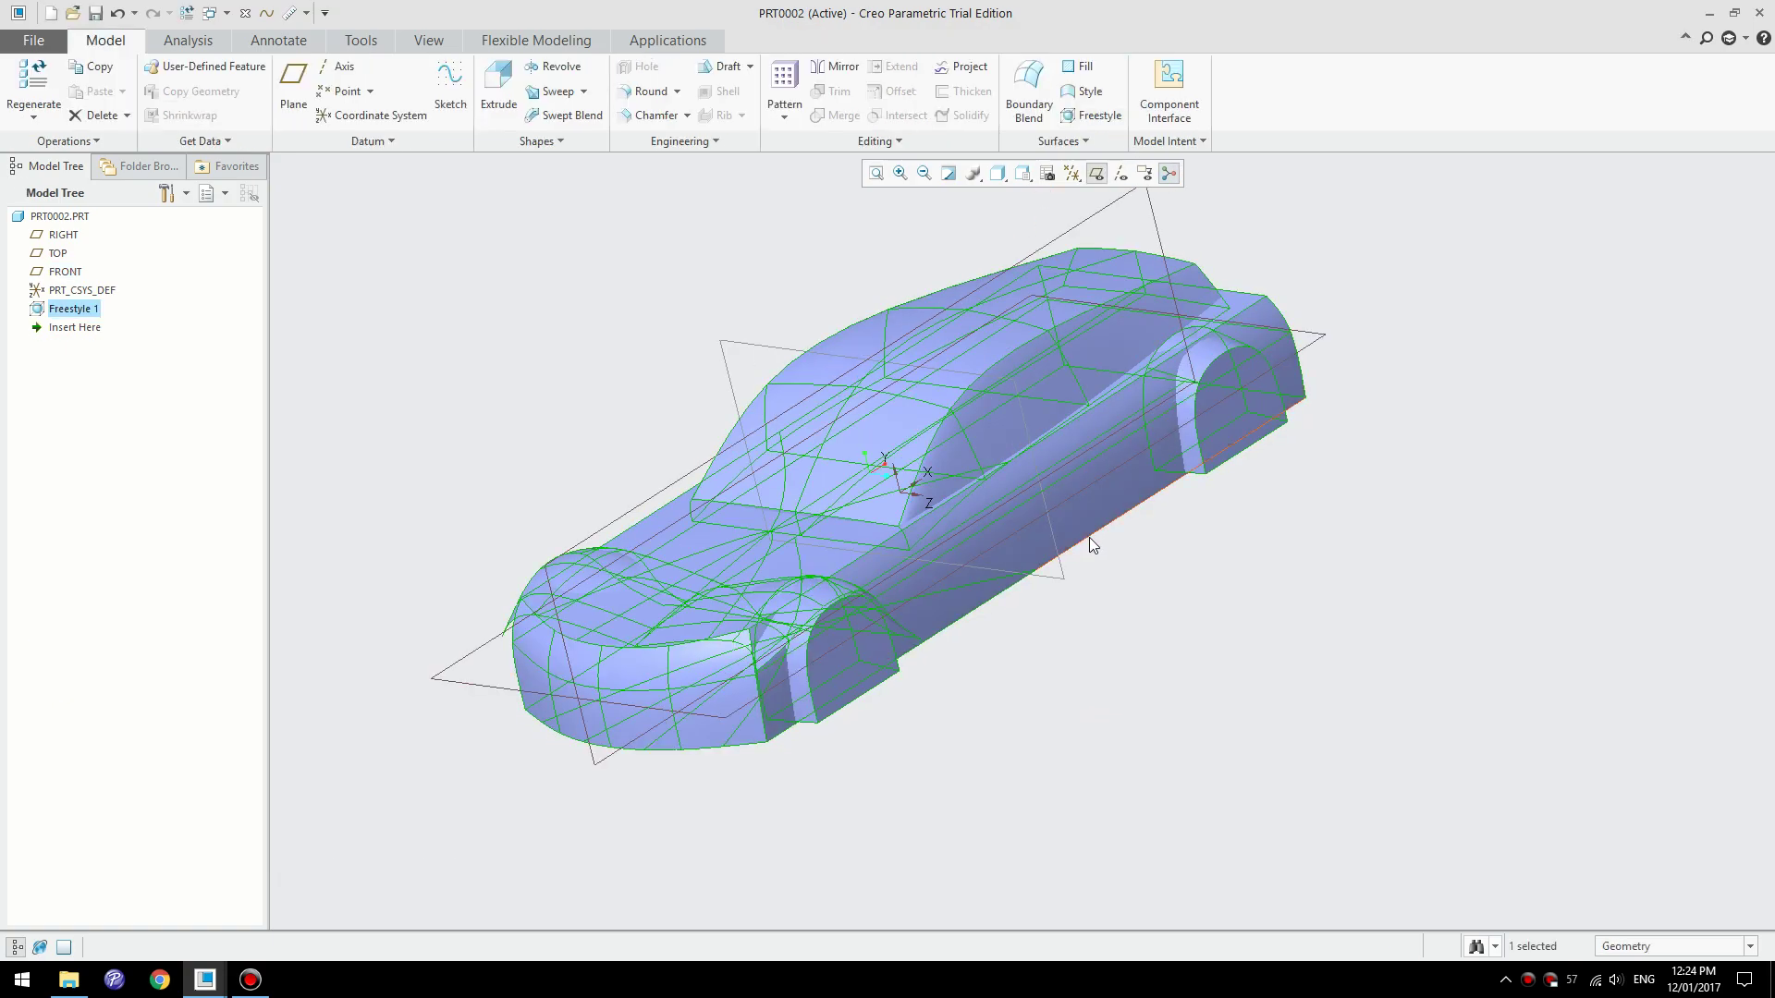
click(1193, 600)
middle_drag(1228, 664, 1184, 622)
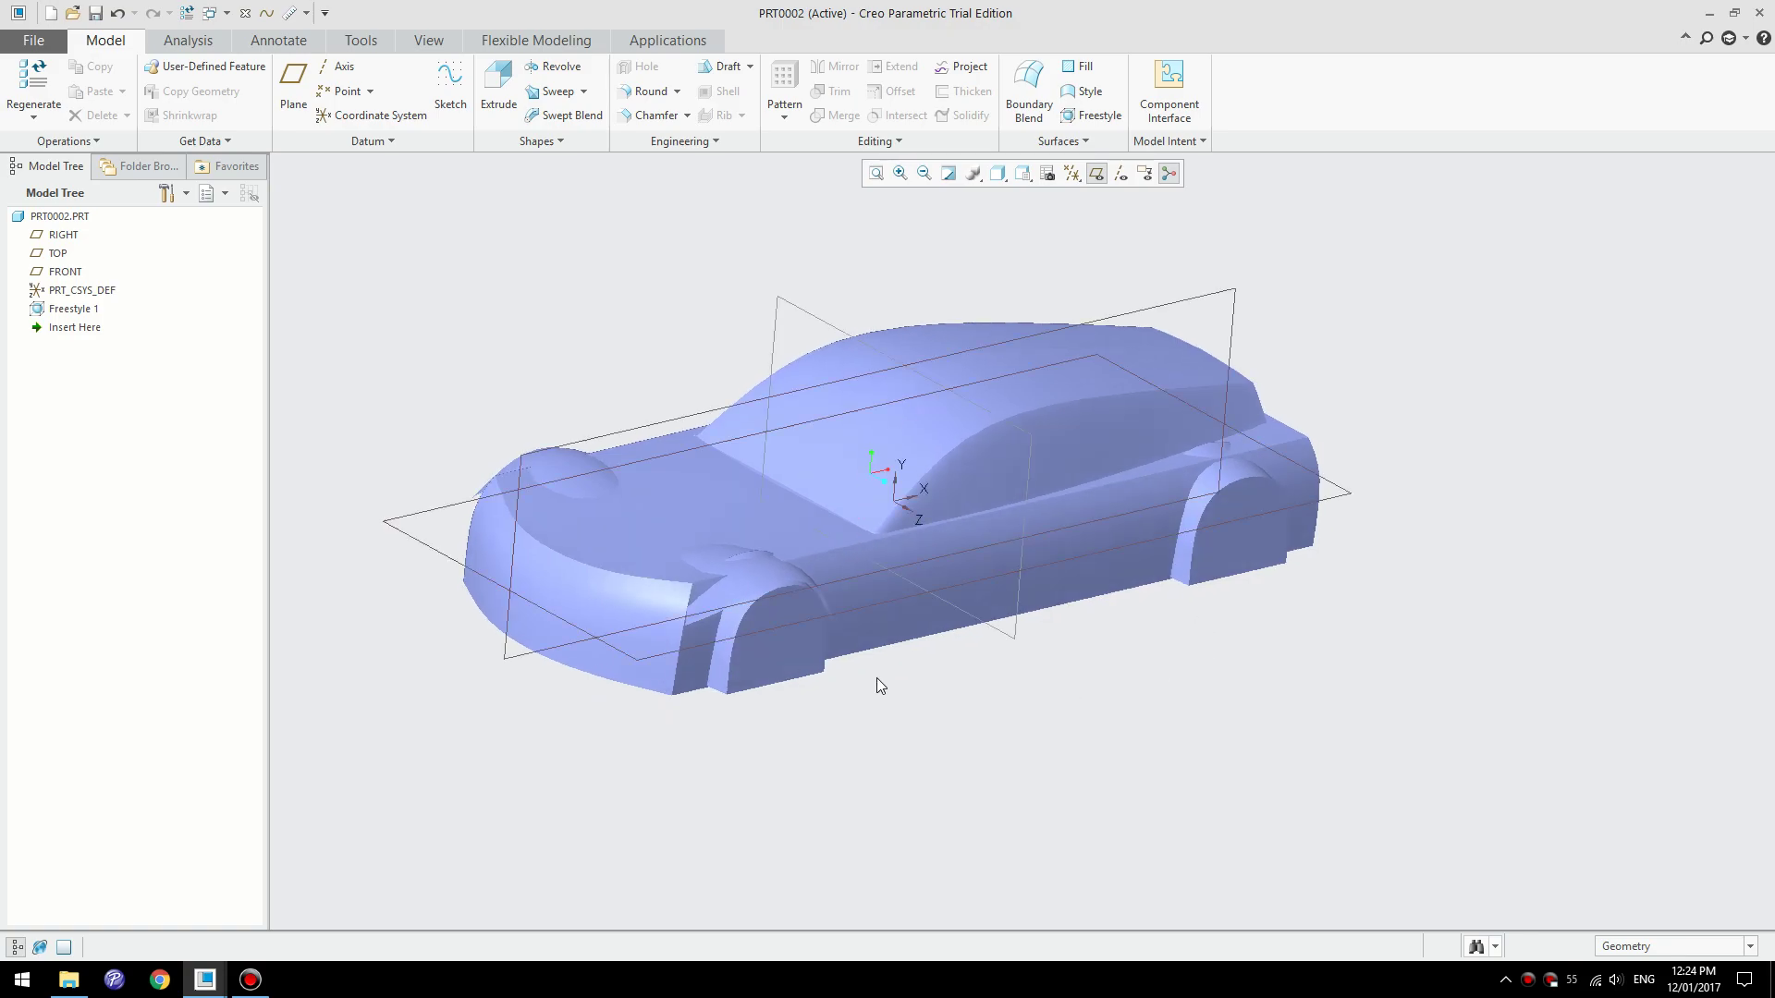
click(728, 548)
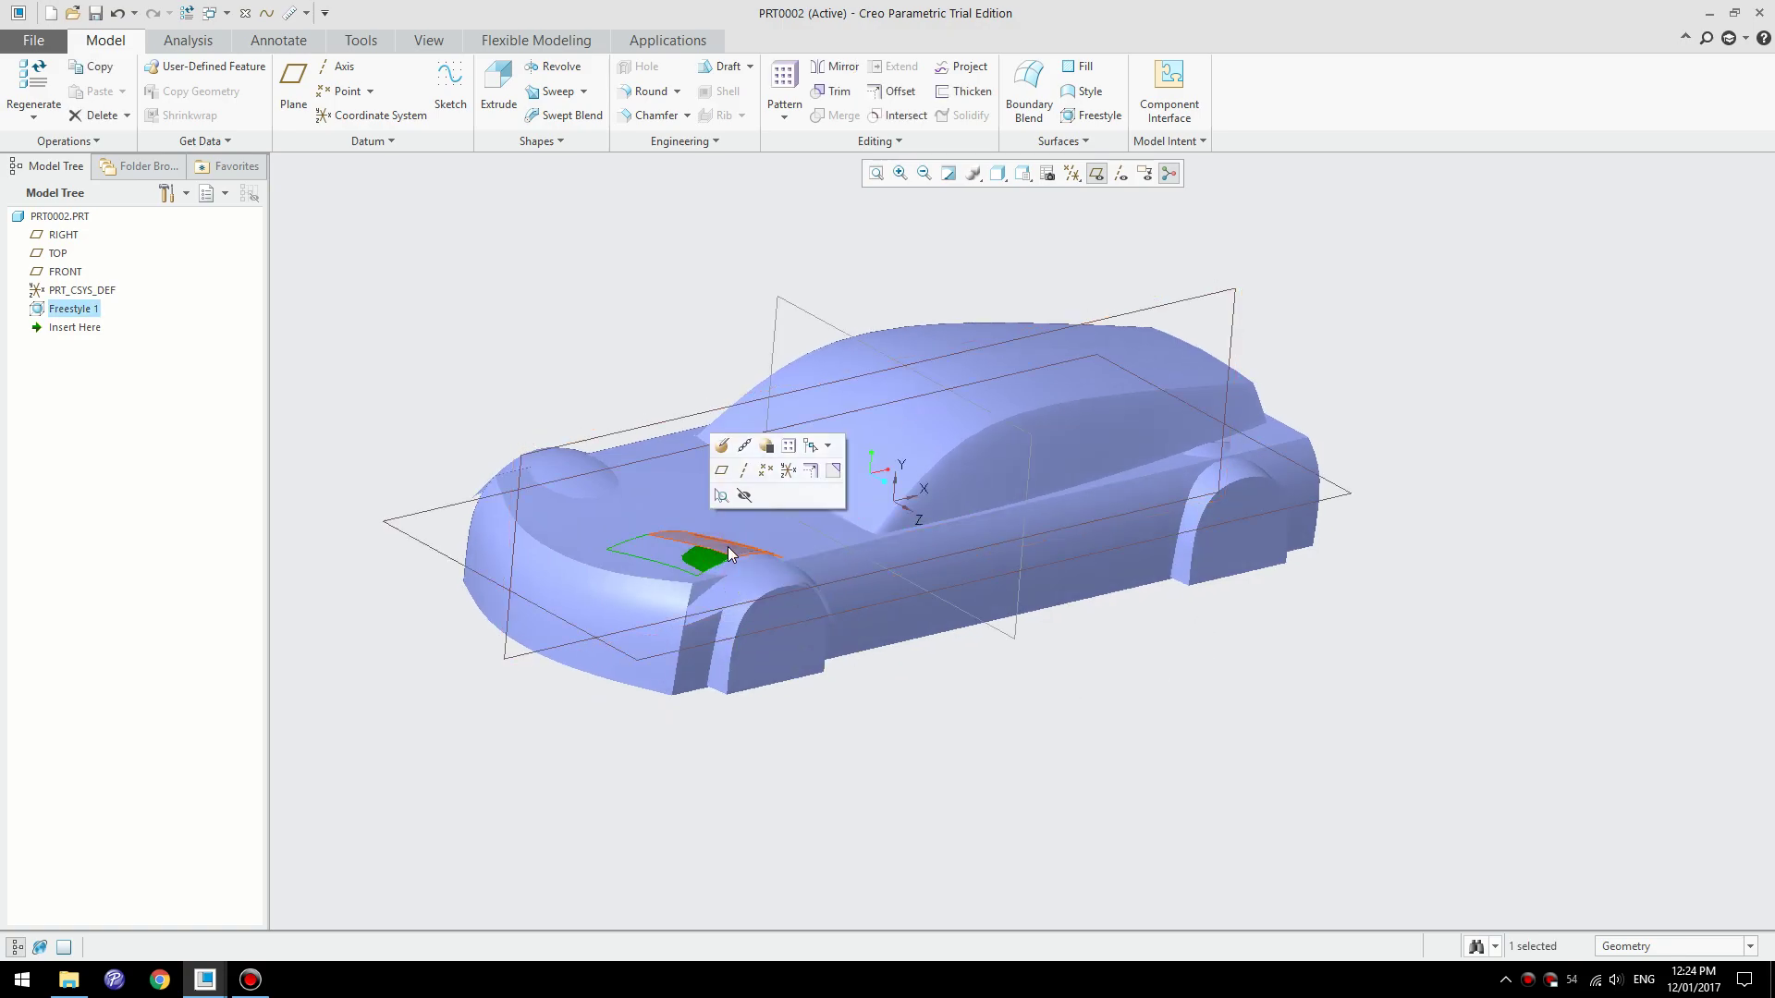
click(924, 712)
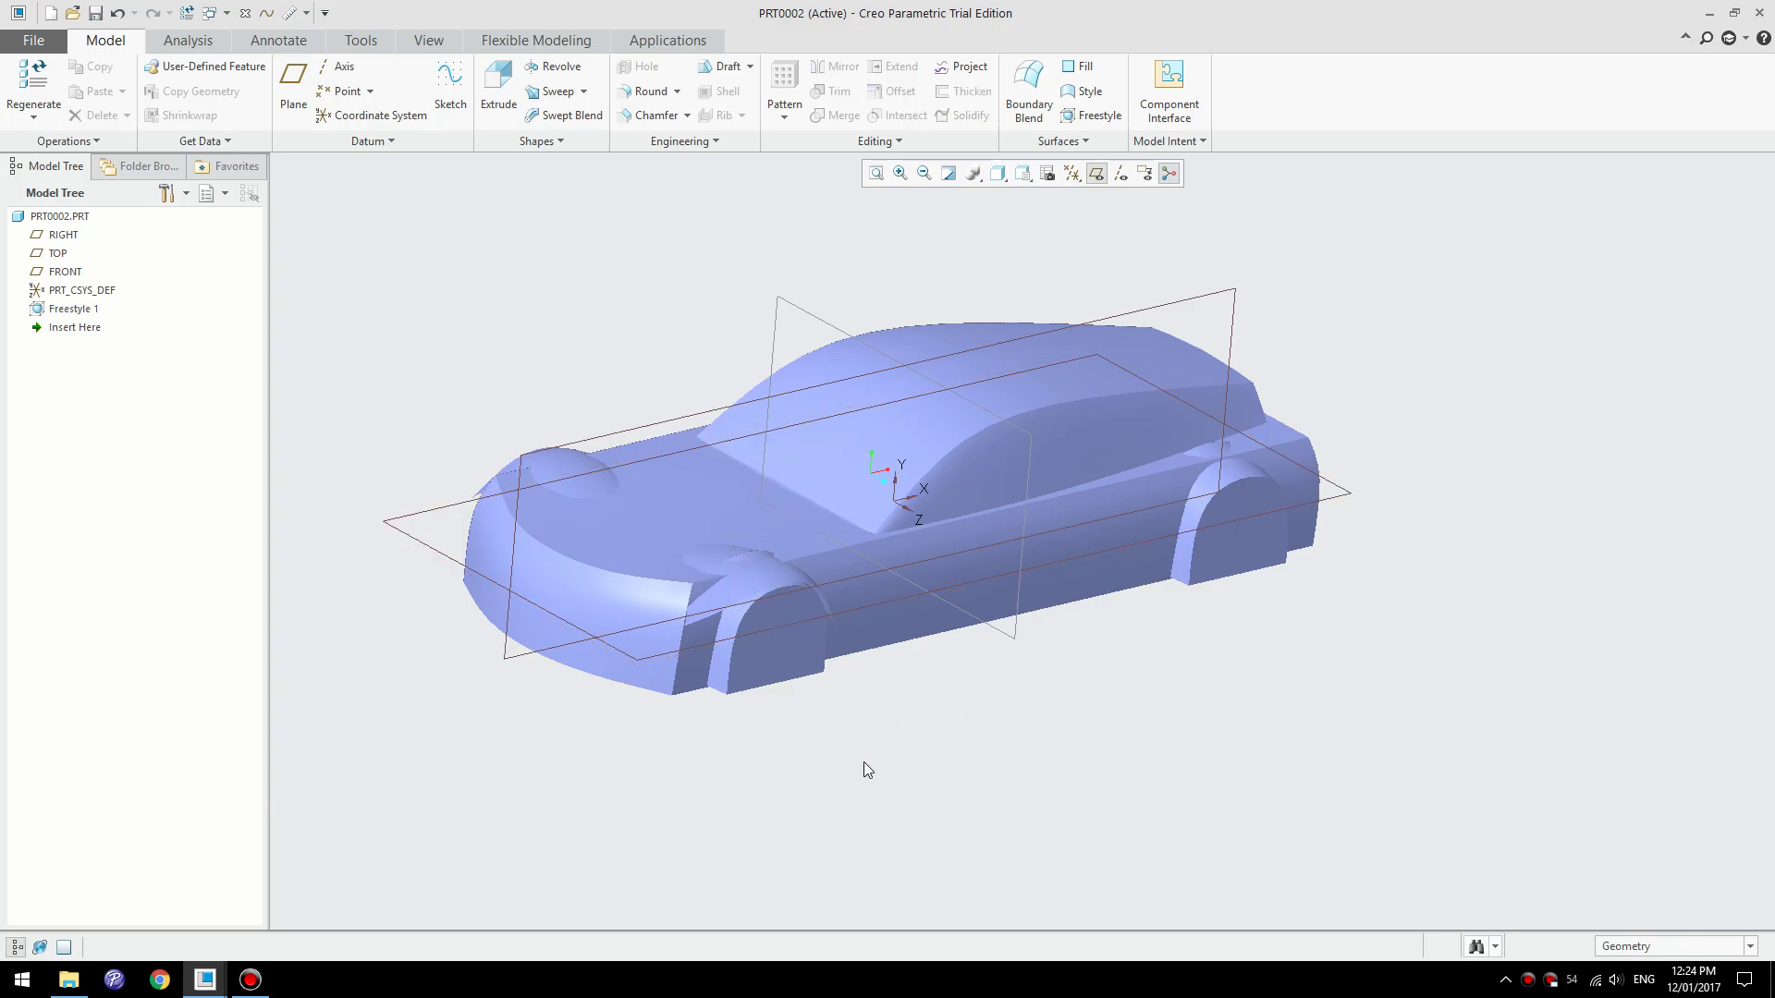
middle_drag(867, 770, 856, 662)
scroll(857, 647, up, 3)
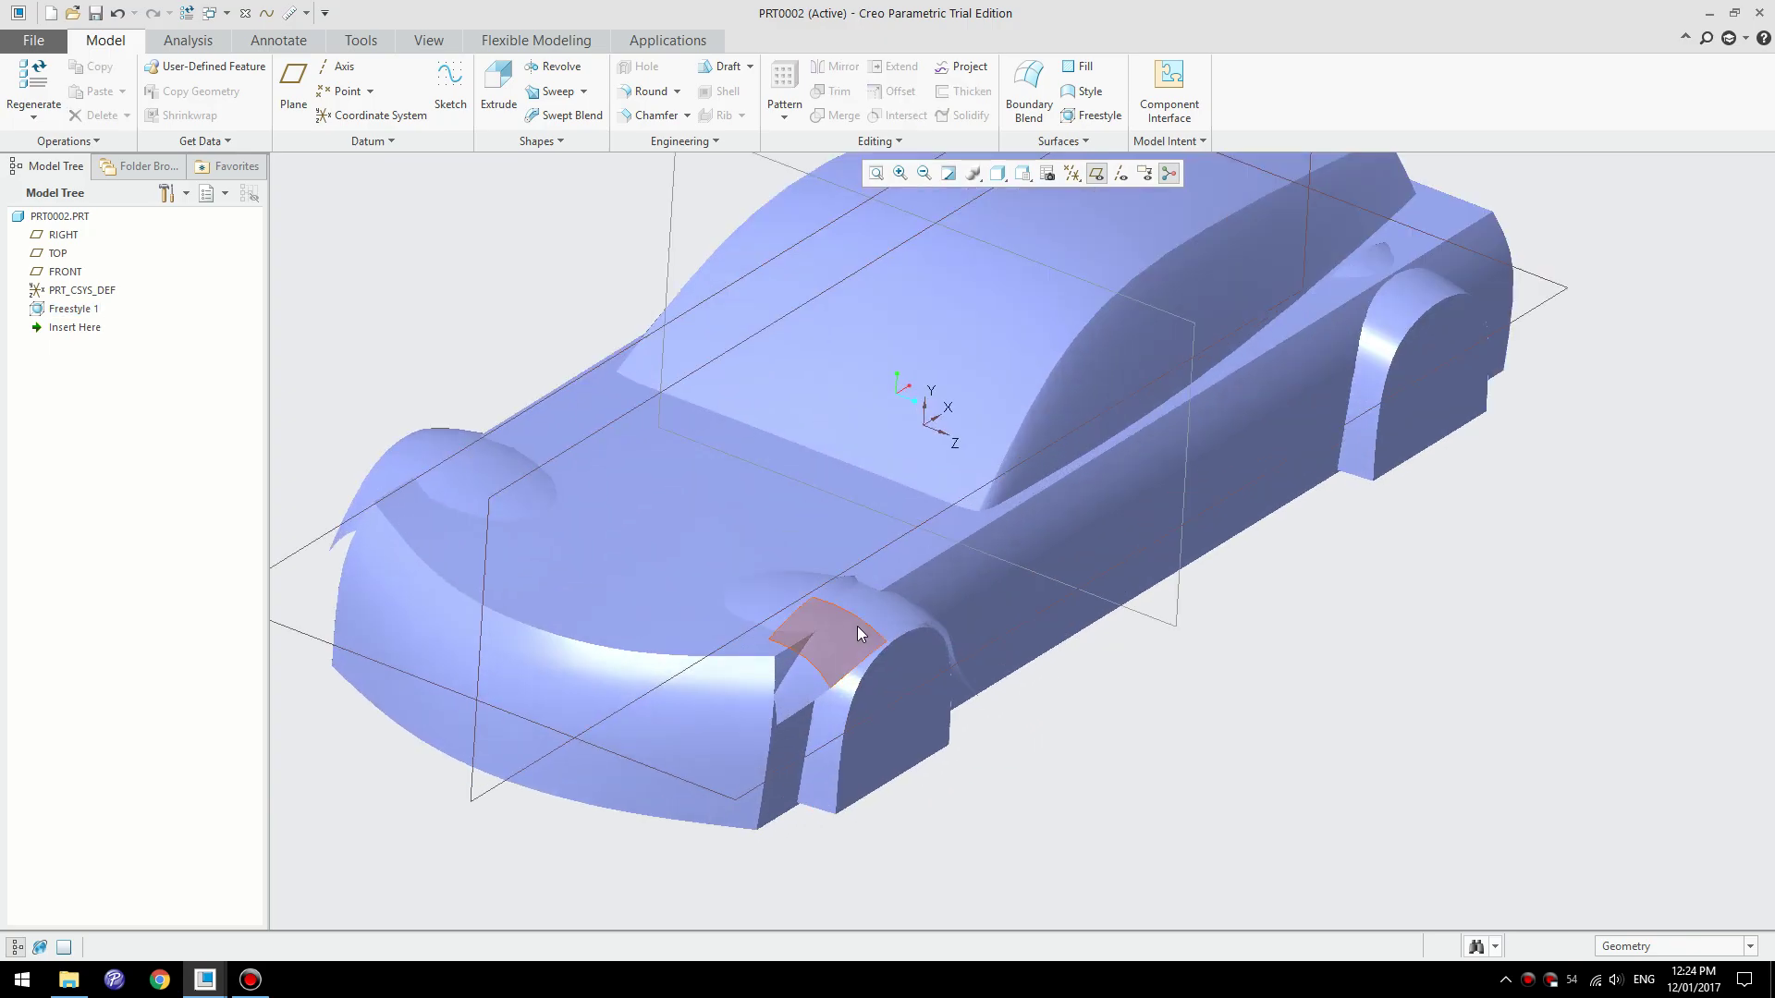
scroll(636, 761, down, 3)
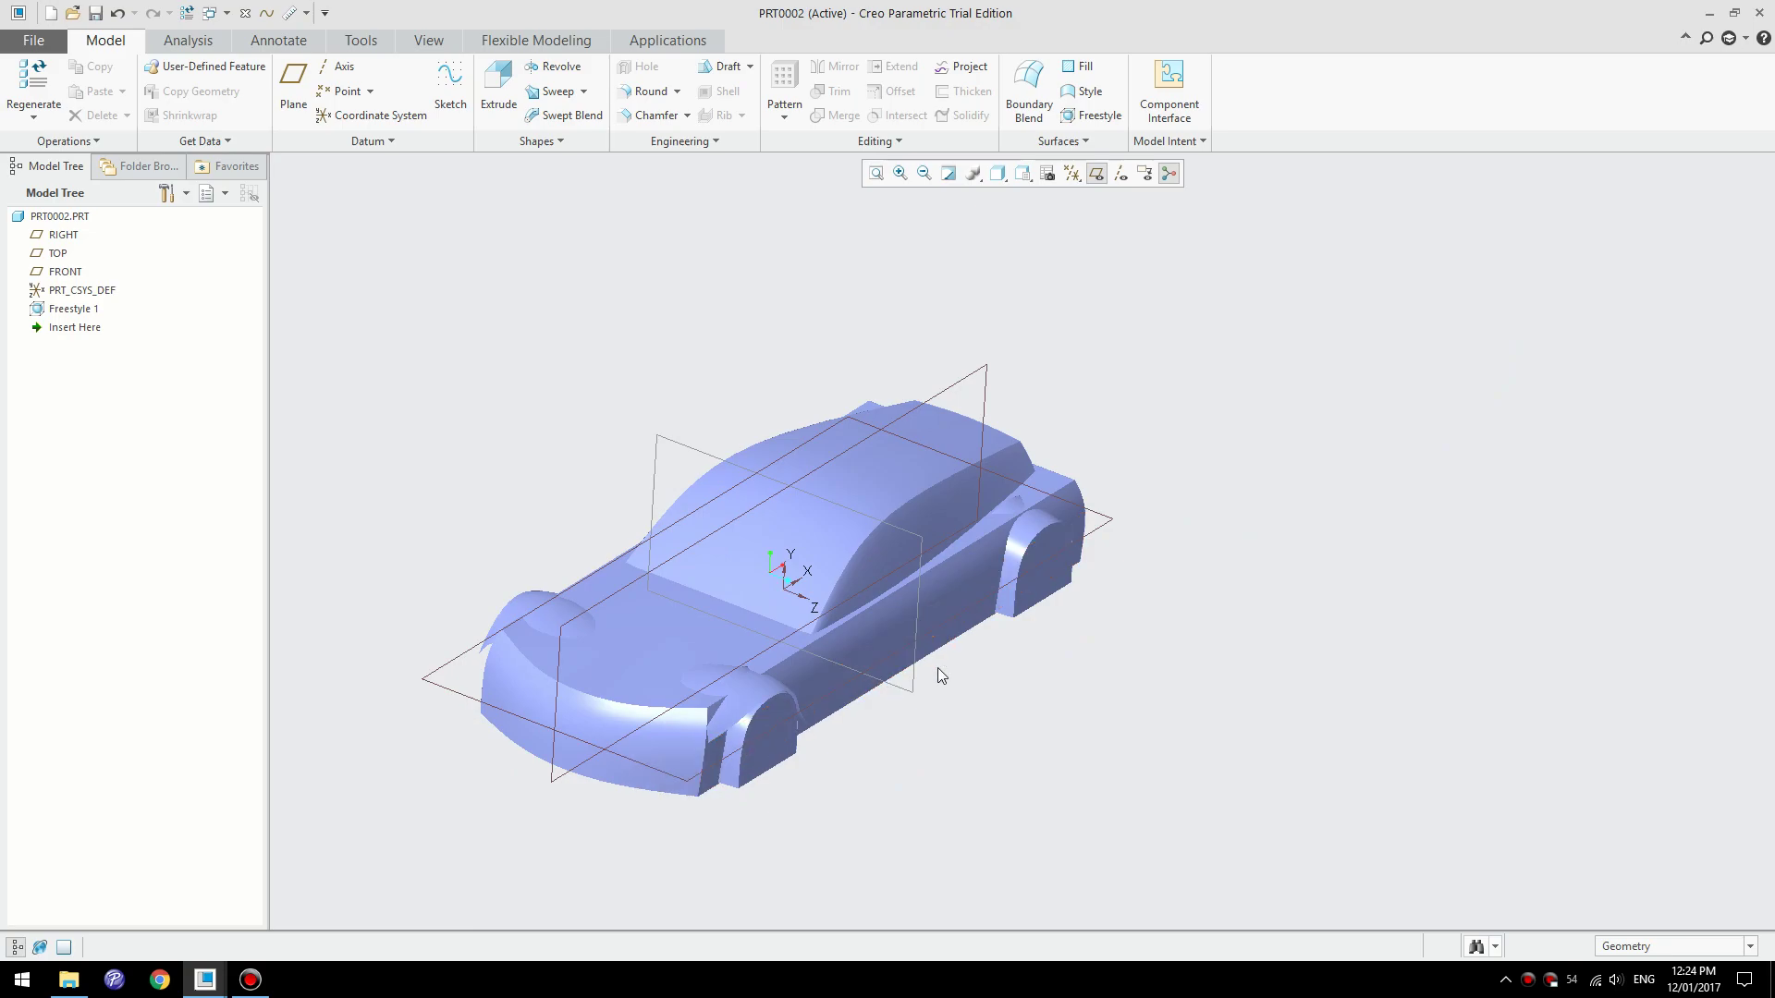
middle_drag(939, 669, 849, 677)
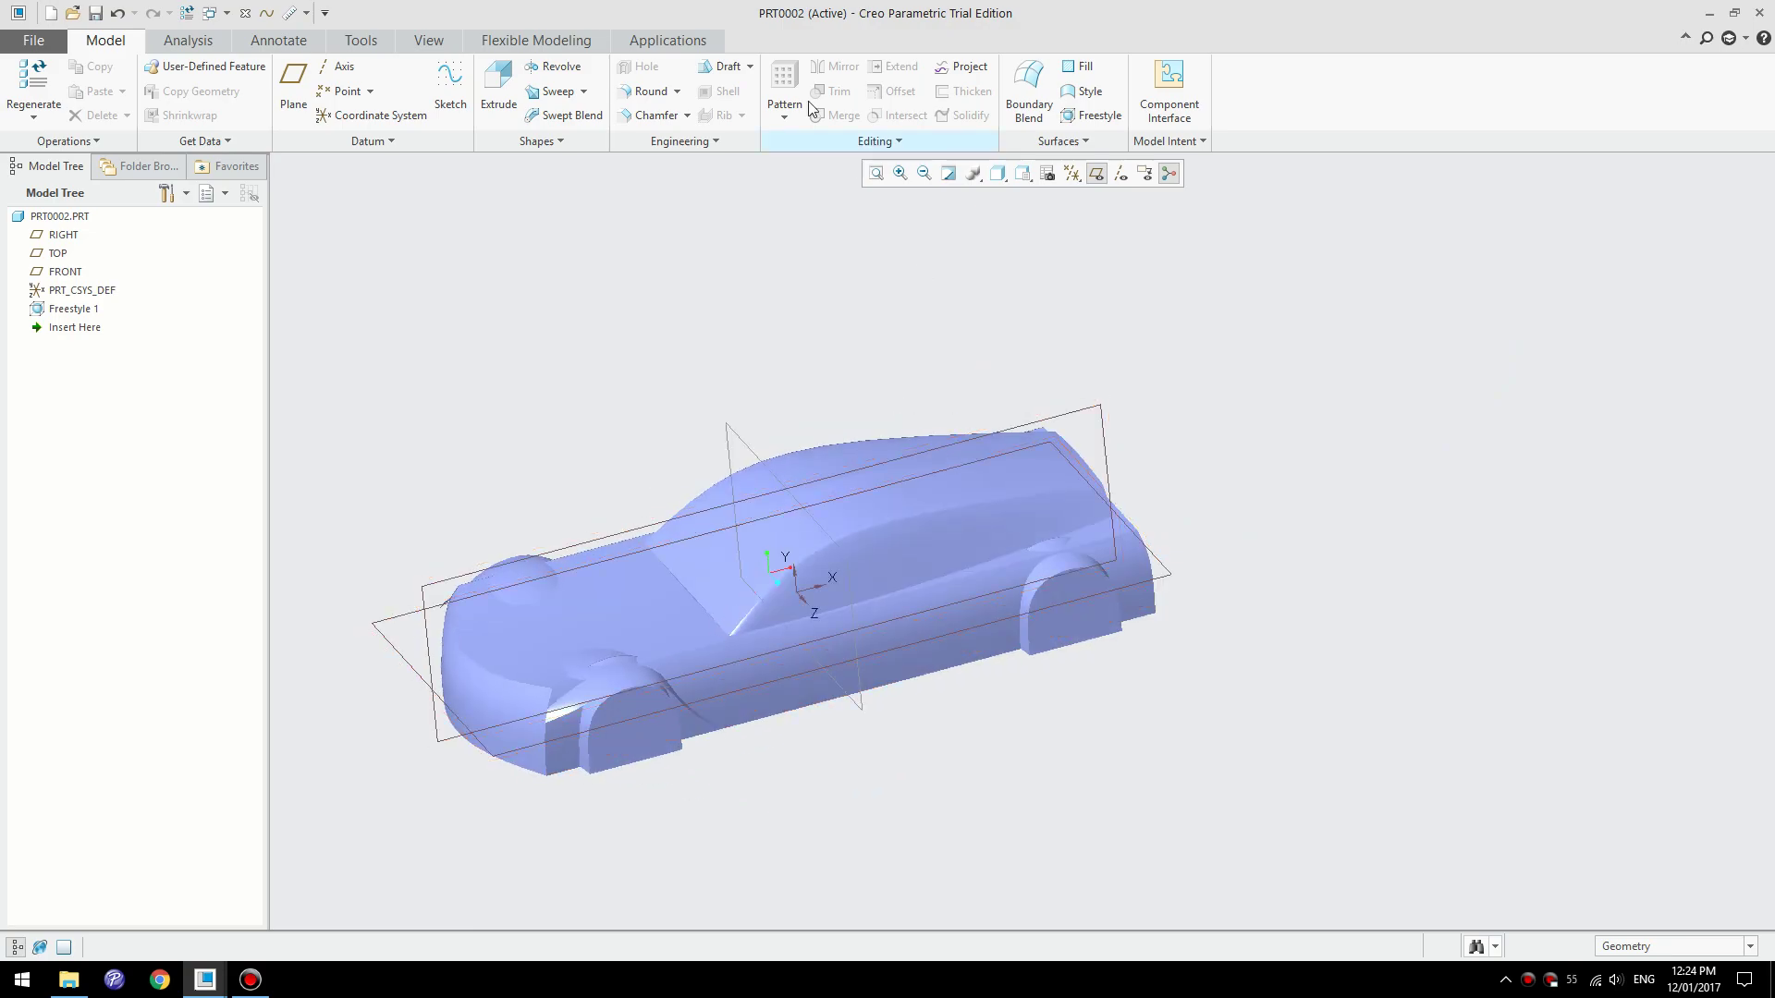
- Switch to the PRT0001 part, hide the datum planes, and examine the hood and green headlight surfaces around its front arches
click(226, 12)
click(174, 35)
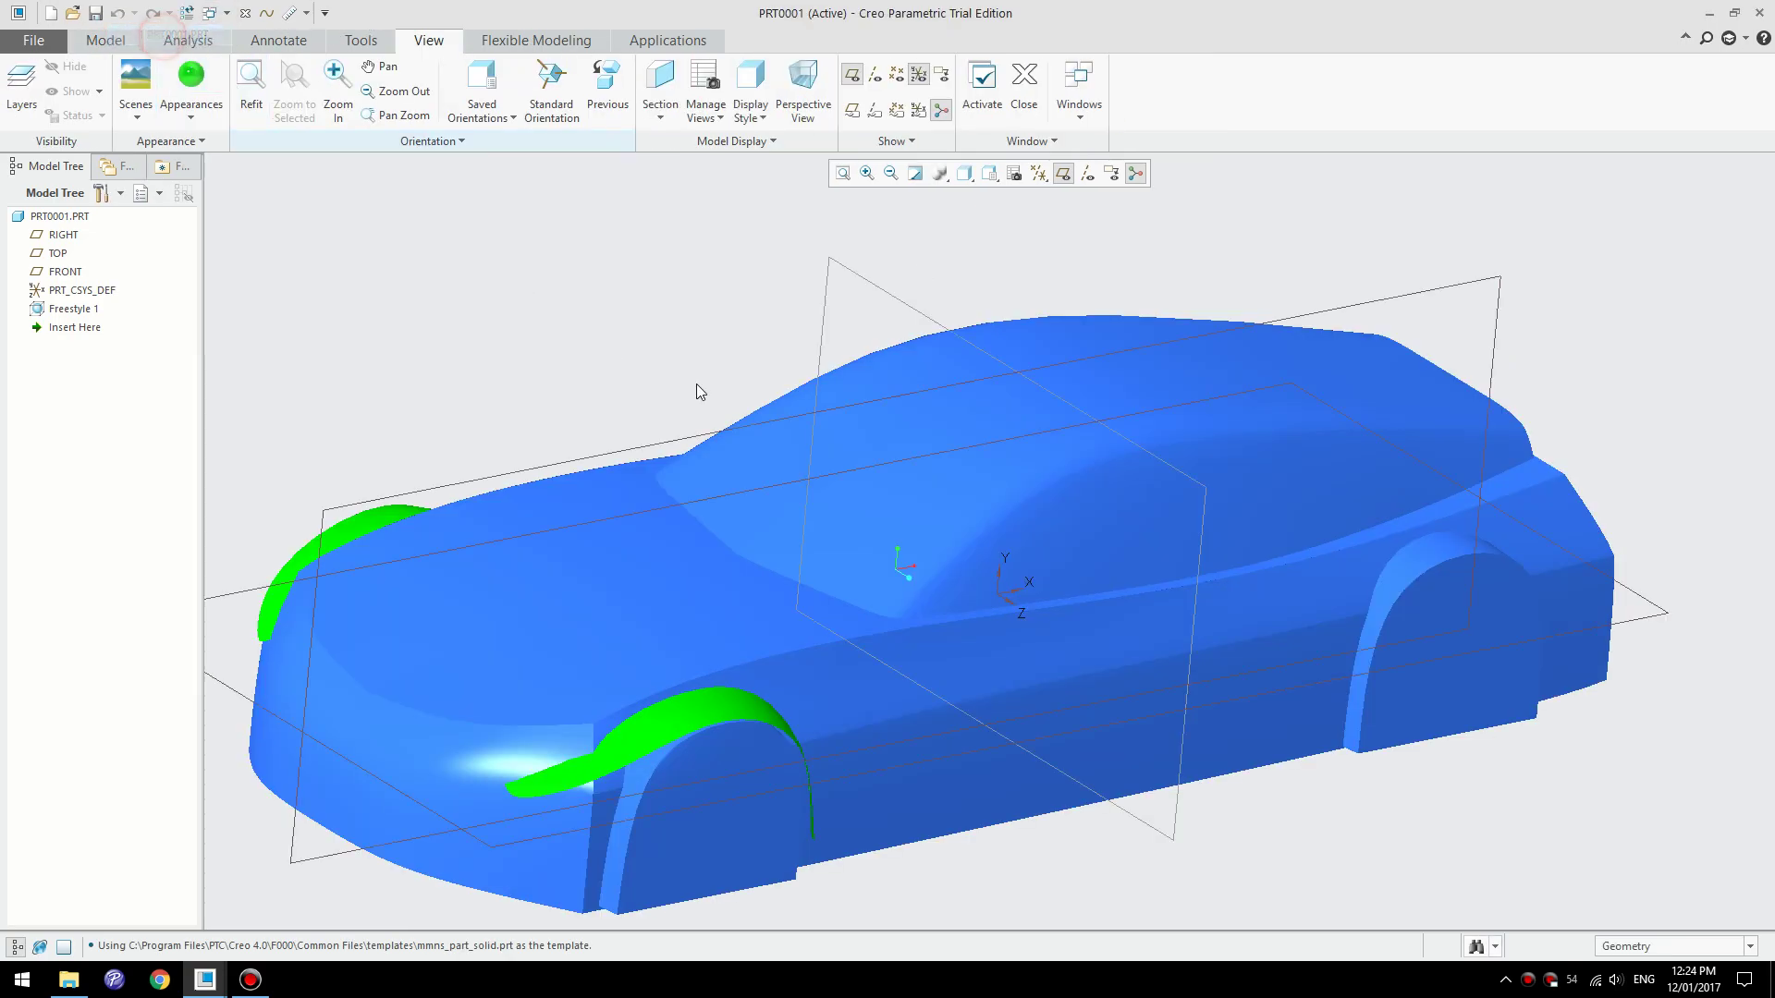
scroll(806, 482, down, 3)
middle_drag(932, 774, 1121, 345)
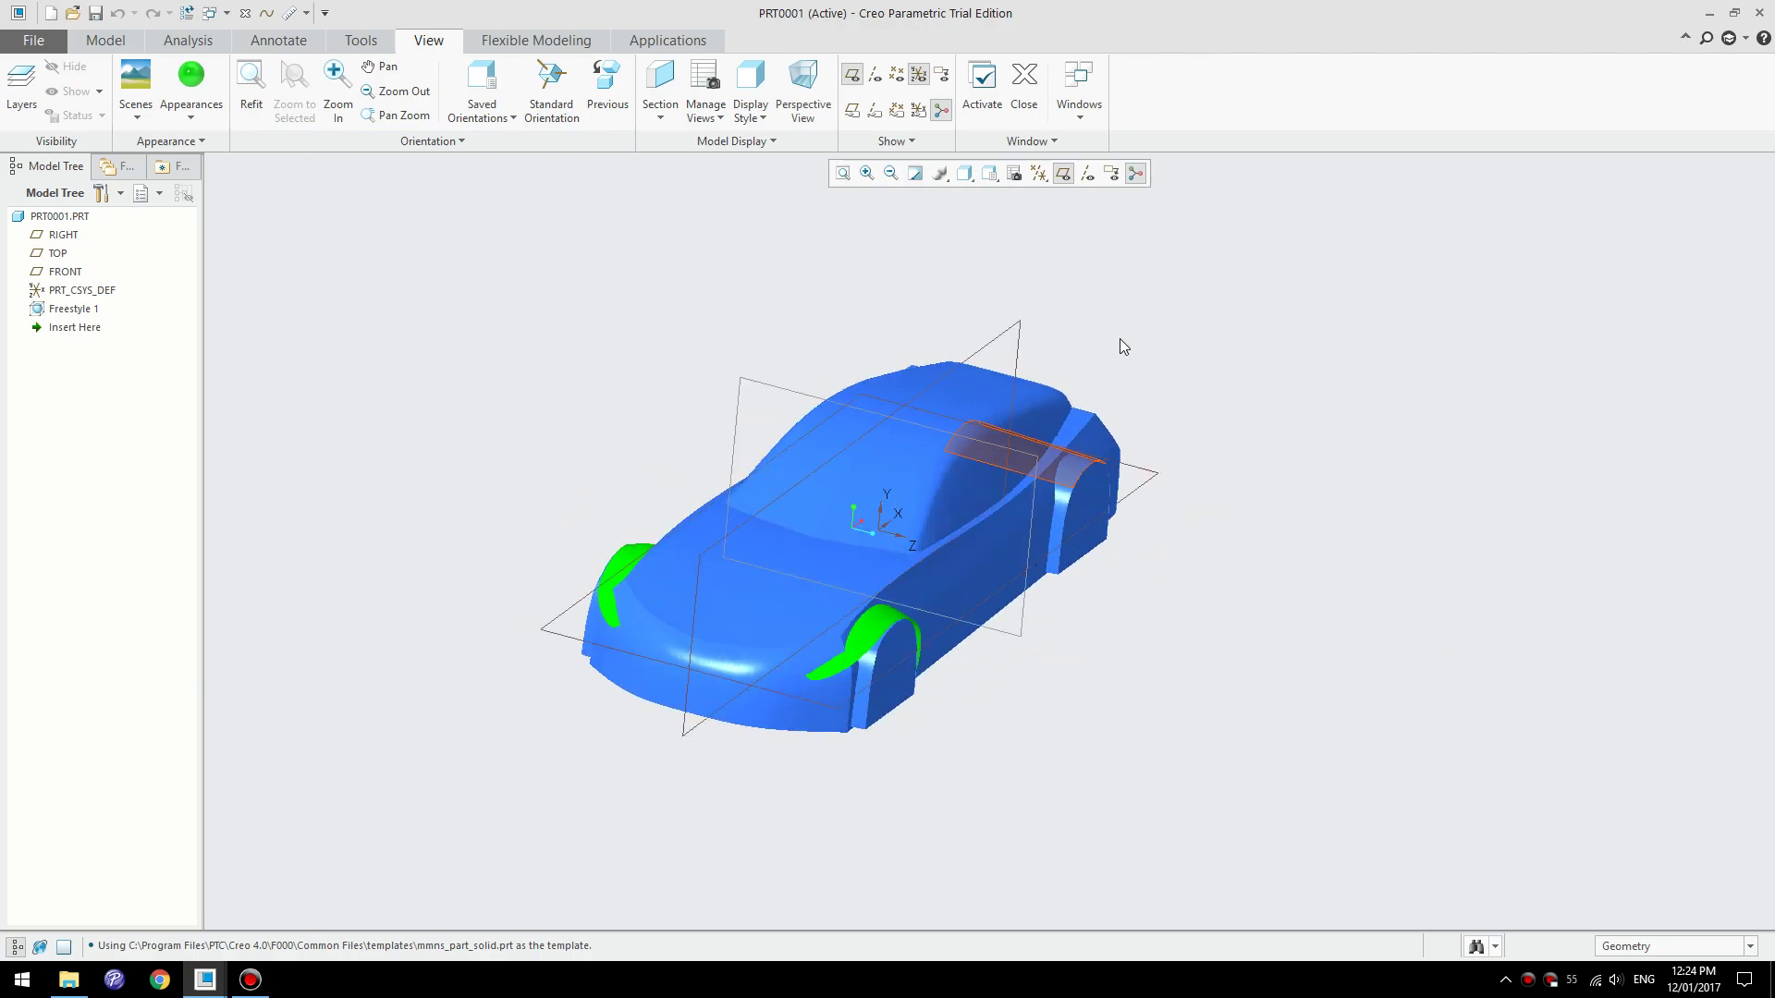
click(1063, 173)
scroll(985, 441, up, 2)
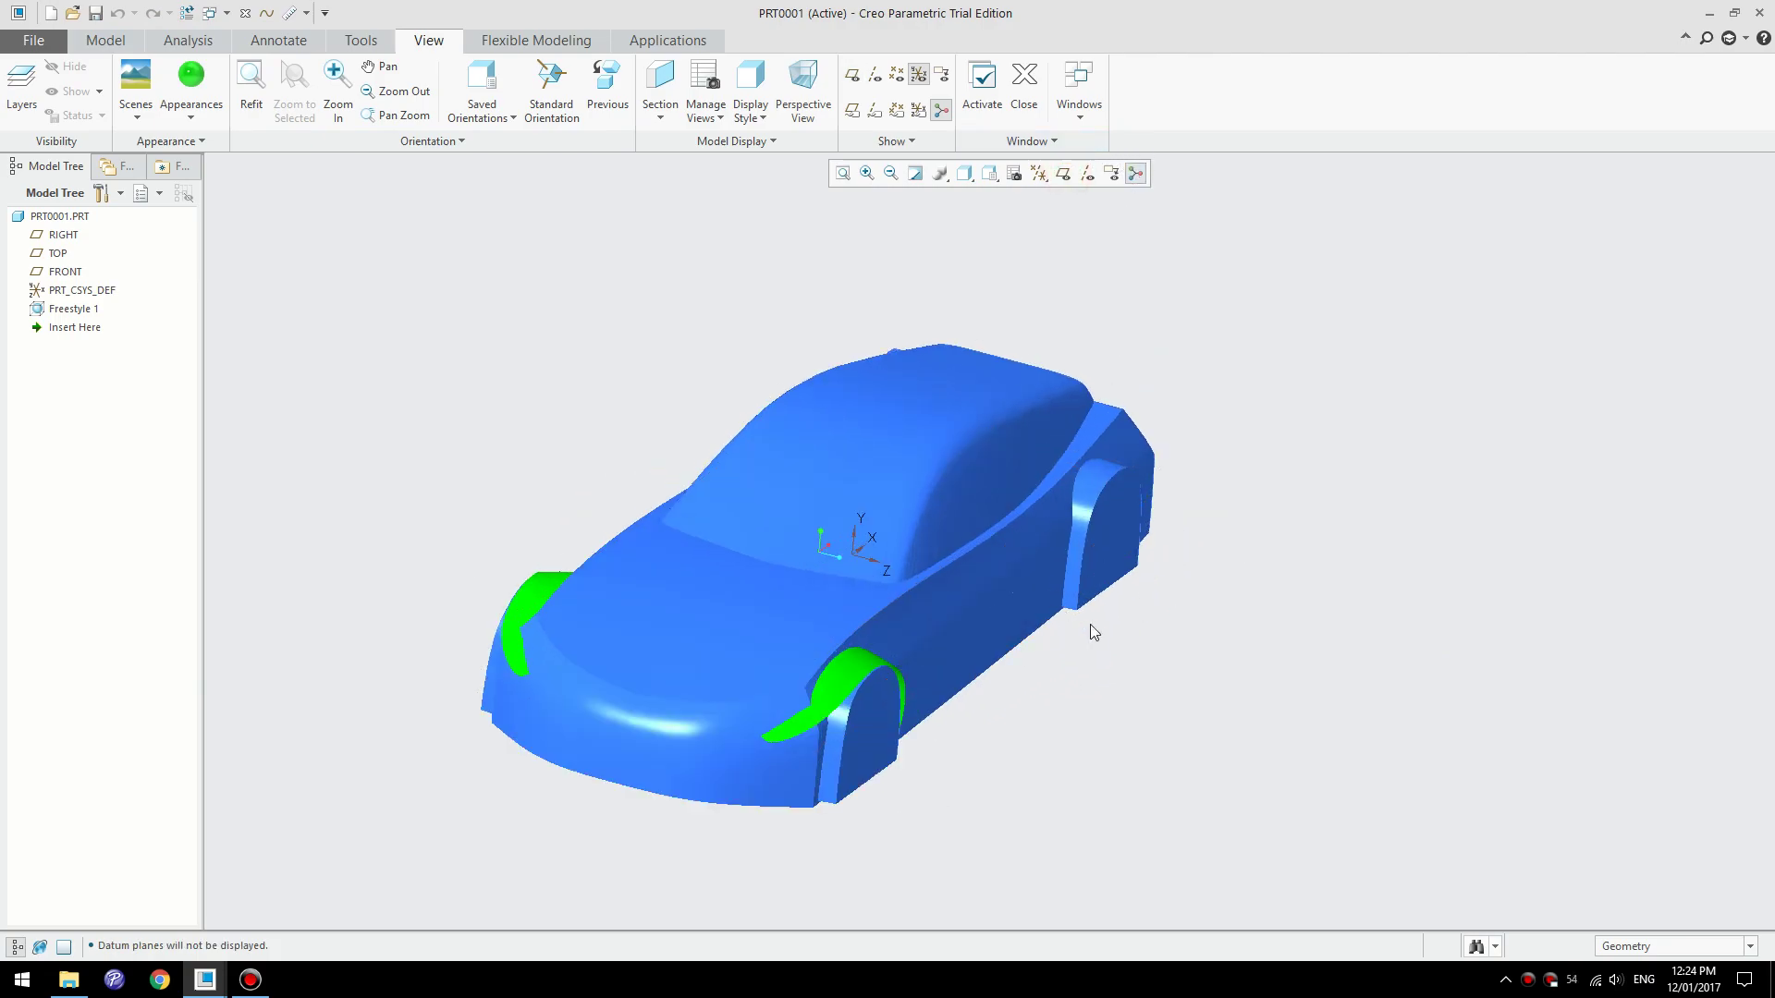
middle_drag(1091, 626, 1034, 669)
middle_drag(960, 826, 1002, 754)
scroll(983, 728, up, 3)
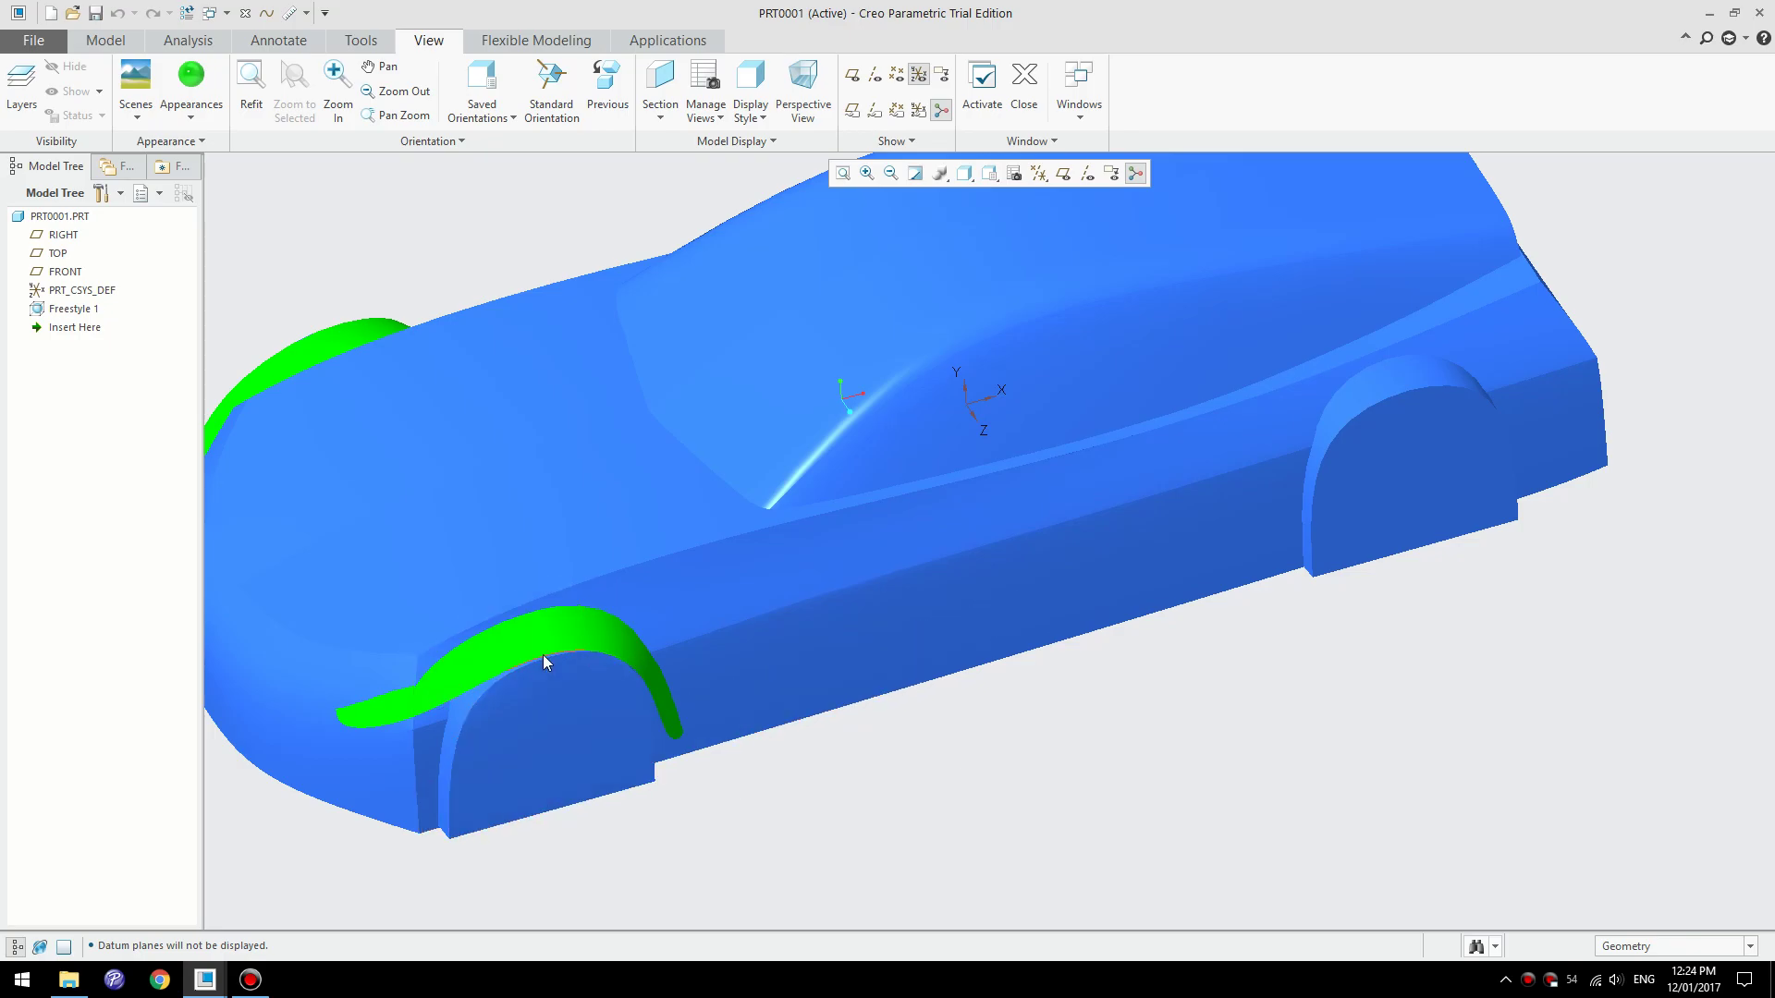
- Switch back to the PRT0002 part and reopen the Freestyle 1 feature for editing
click(225, 14)
click(171, 69)
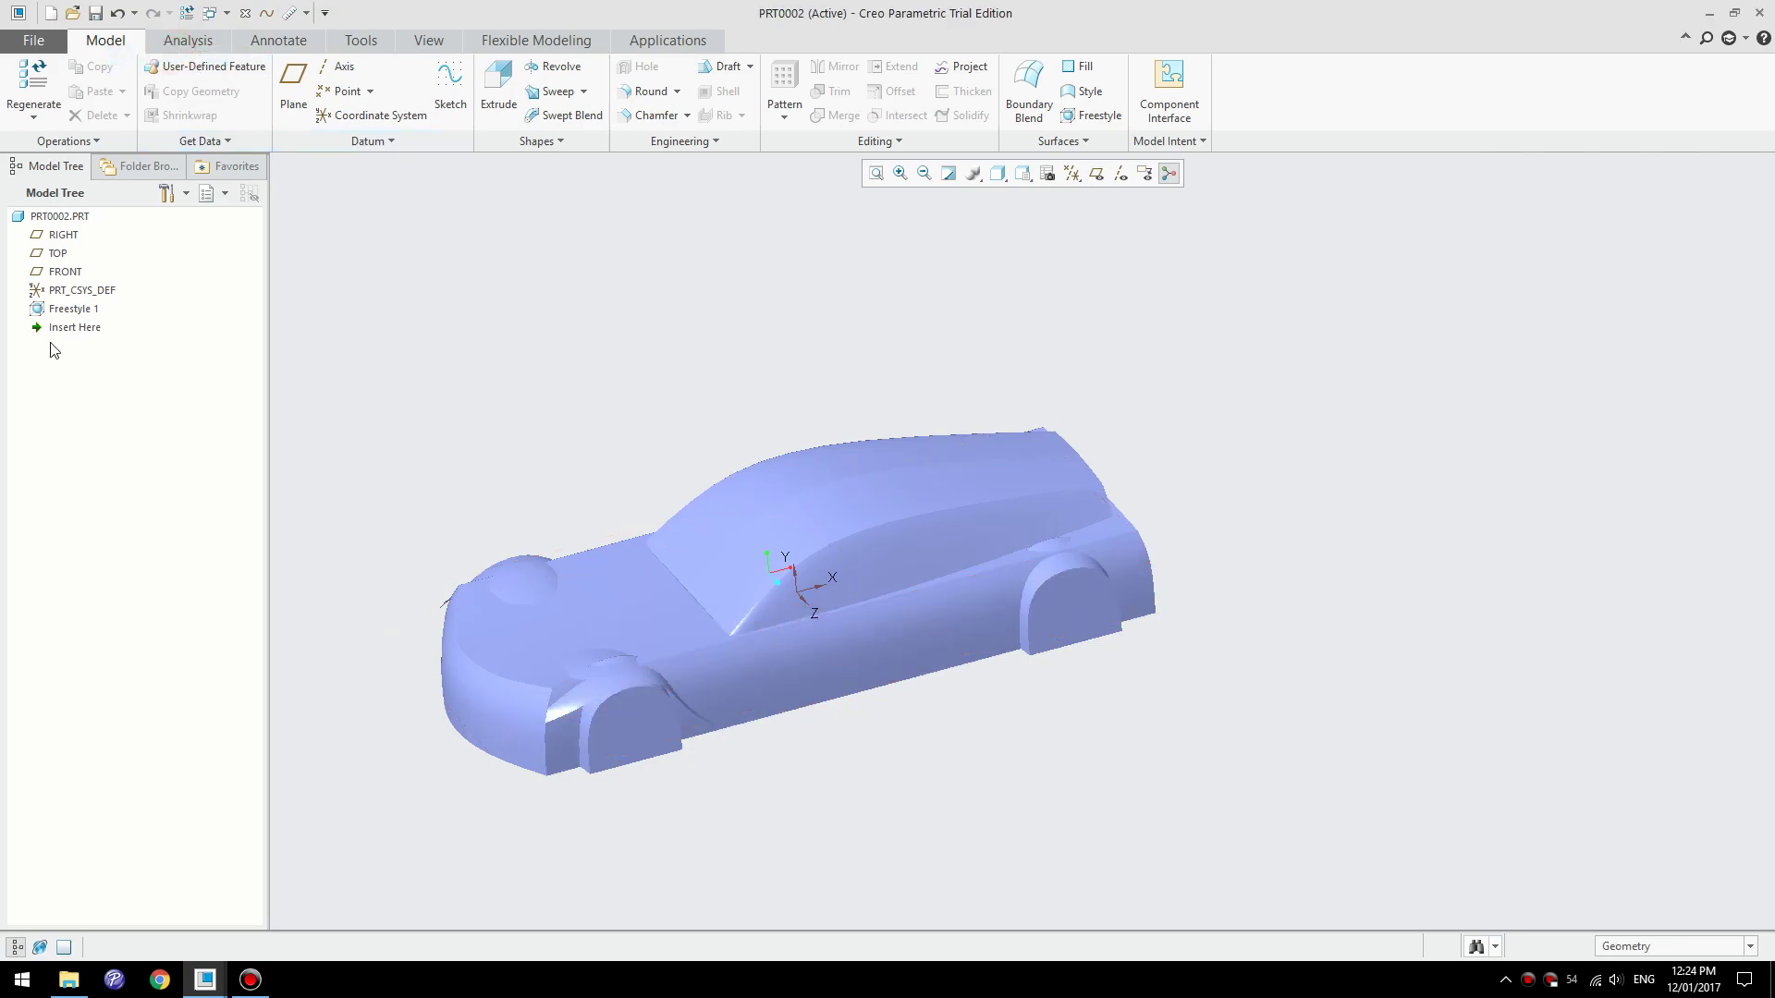
right_click(61, 310)
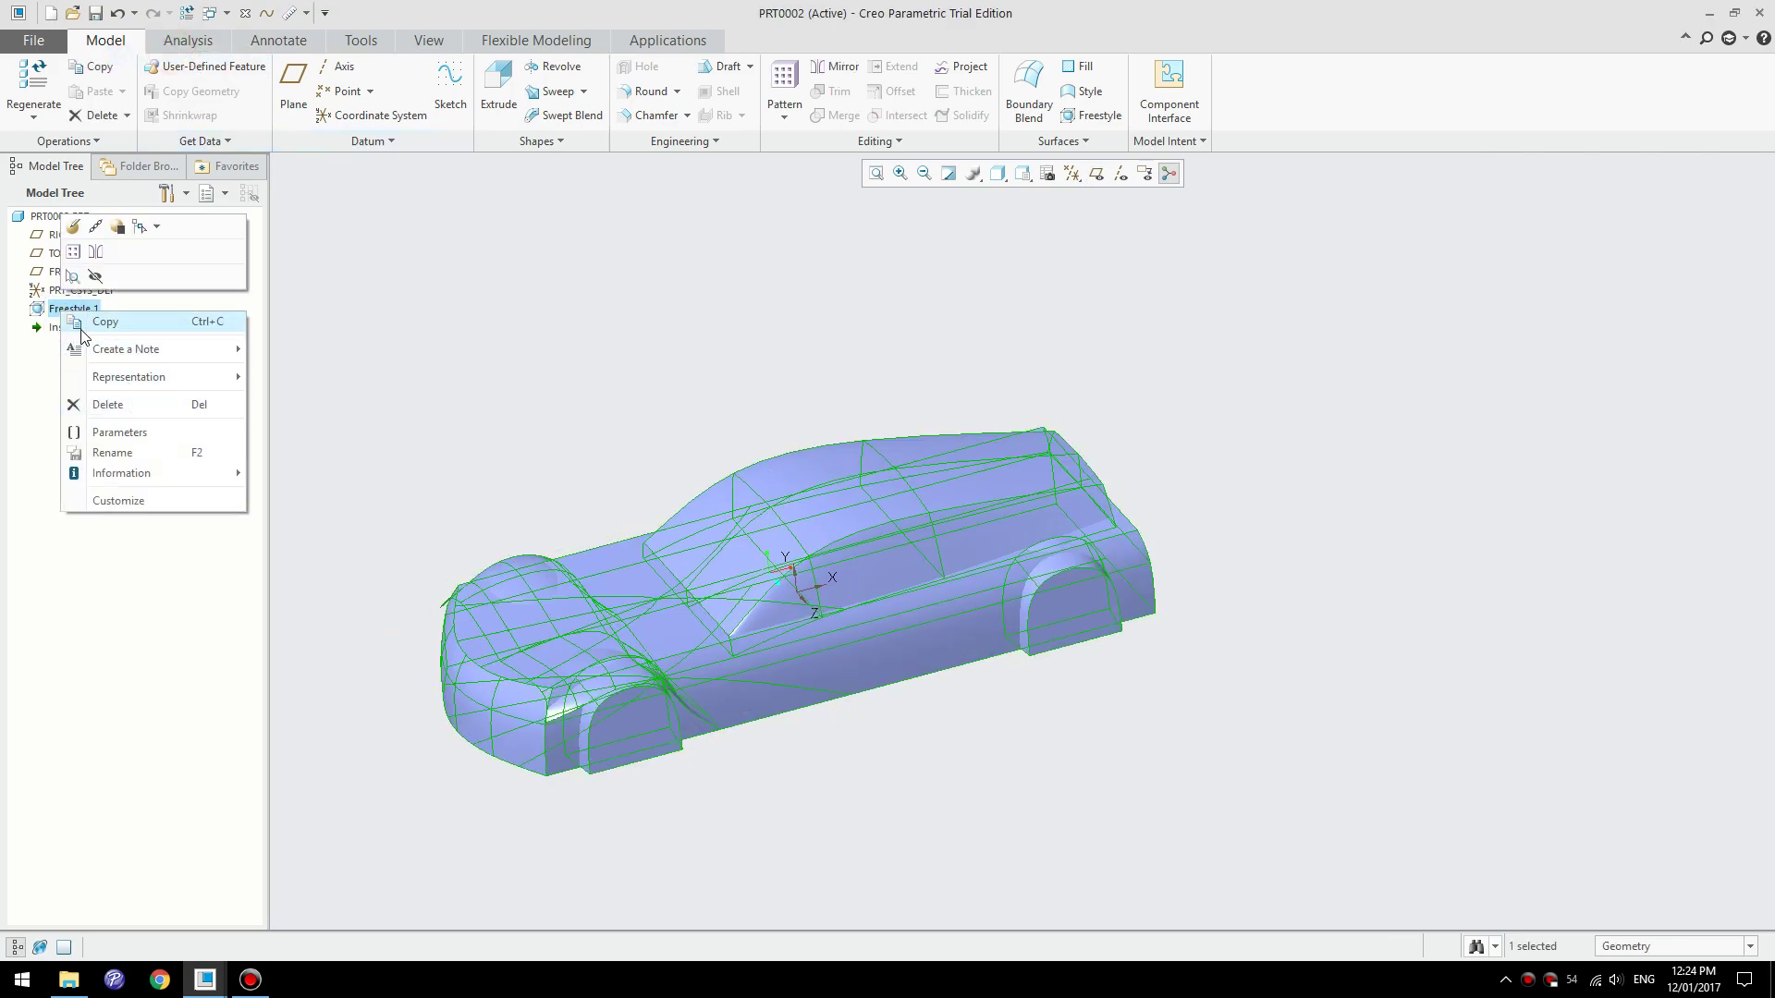
click(73, 227)
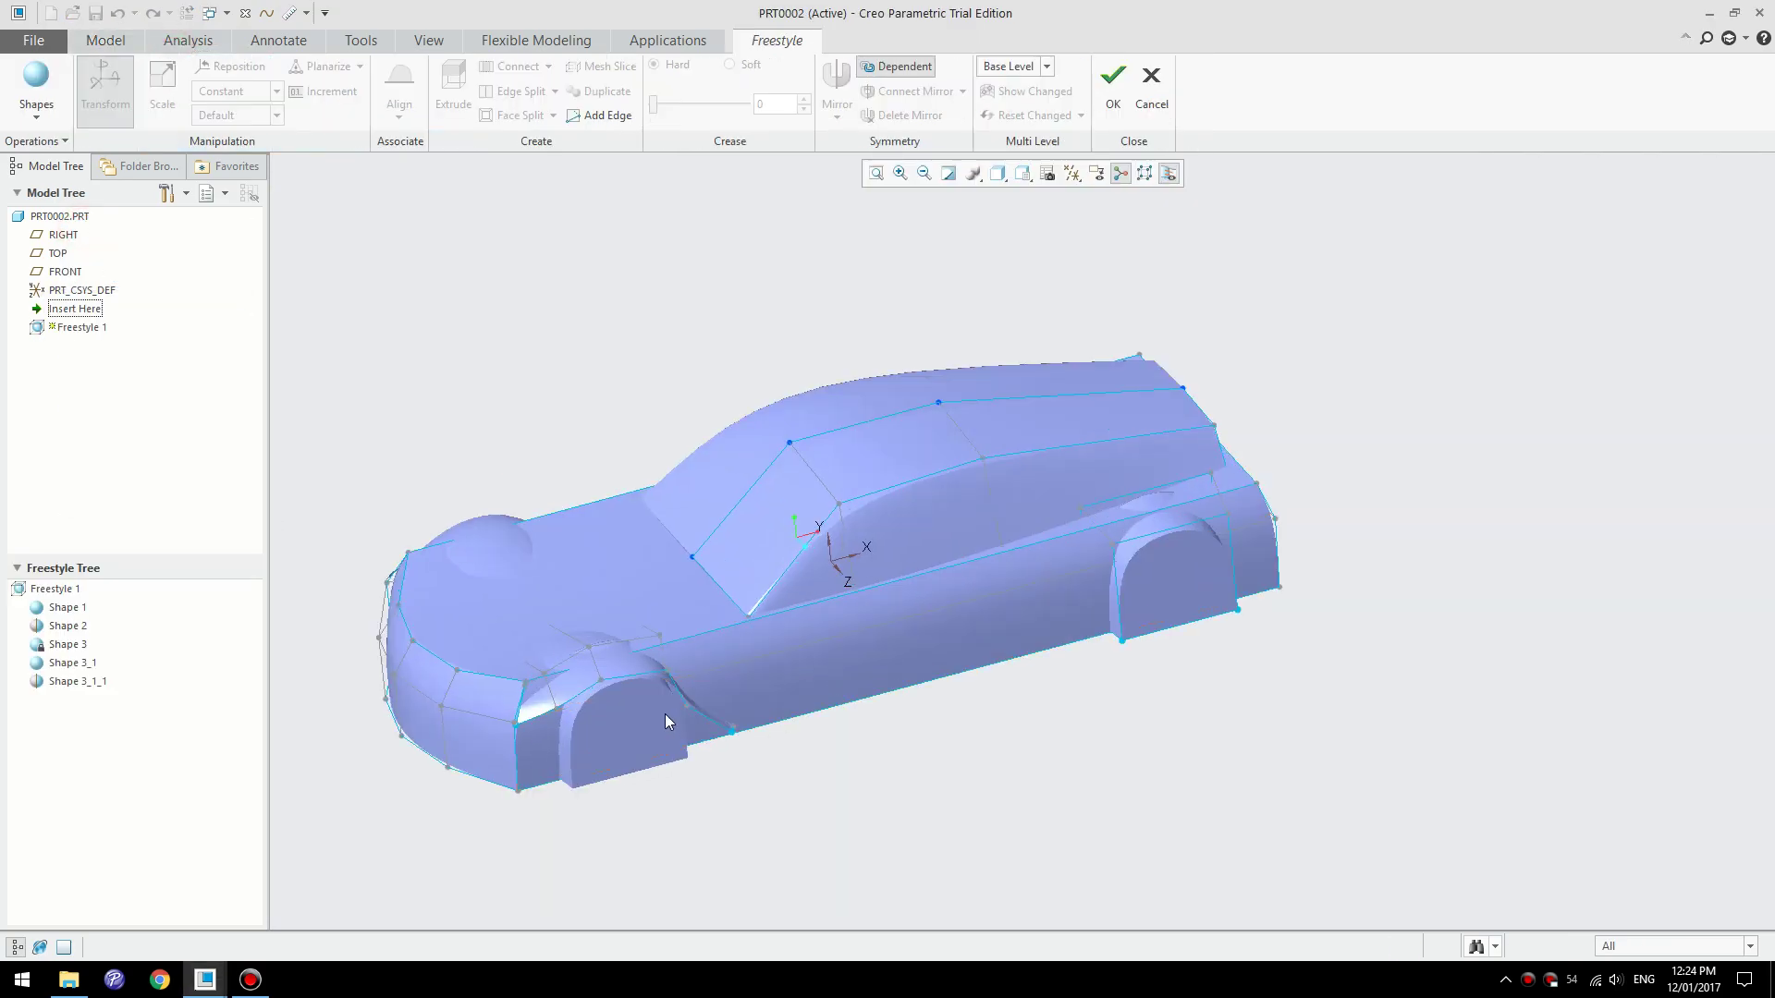
- Delete the foremost face of the fender shape, between the nose corner and the front wheel arch
scroll(663, 713, down, 2)
shift+middle_drag(793, 700, 981, 675)
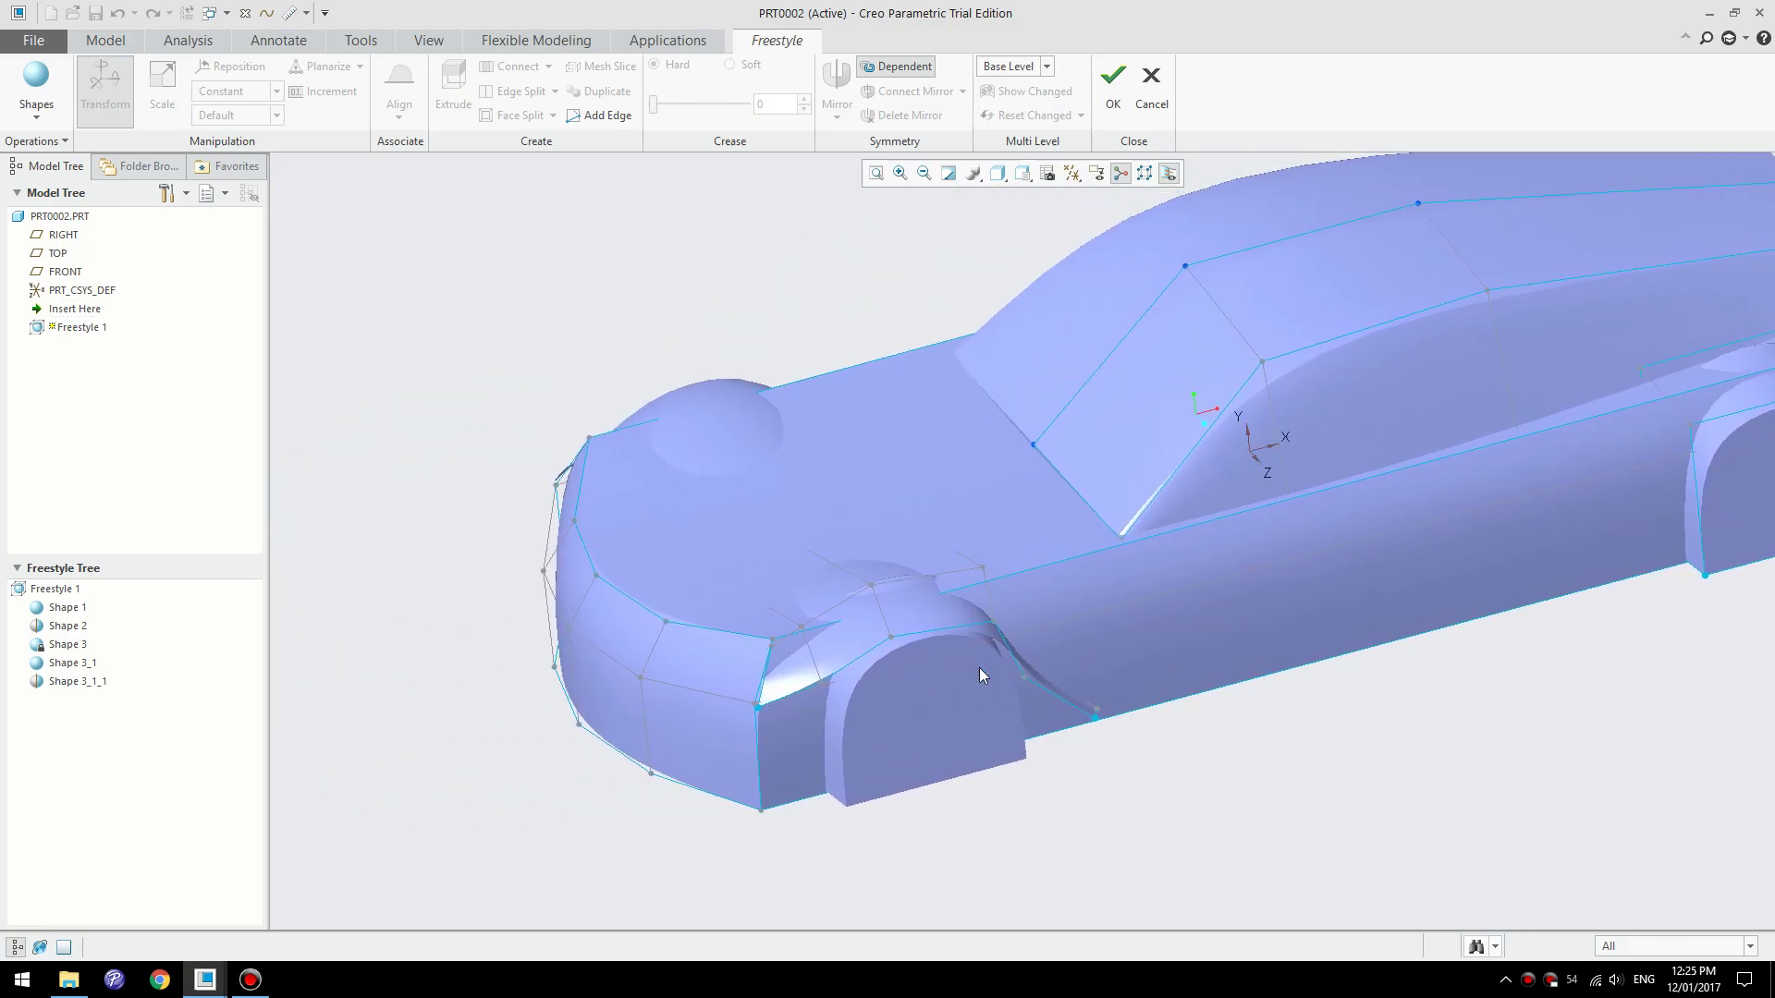
click(782, 680)
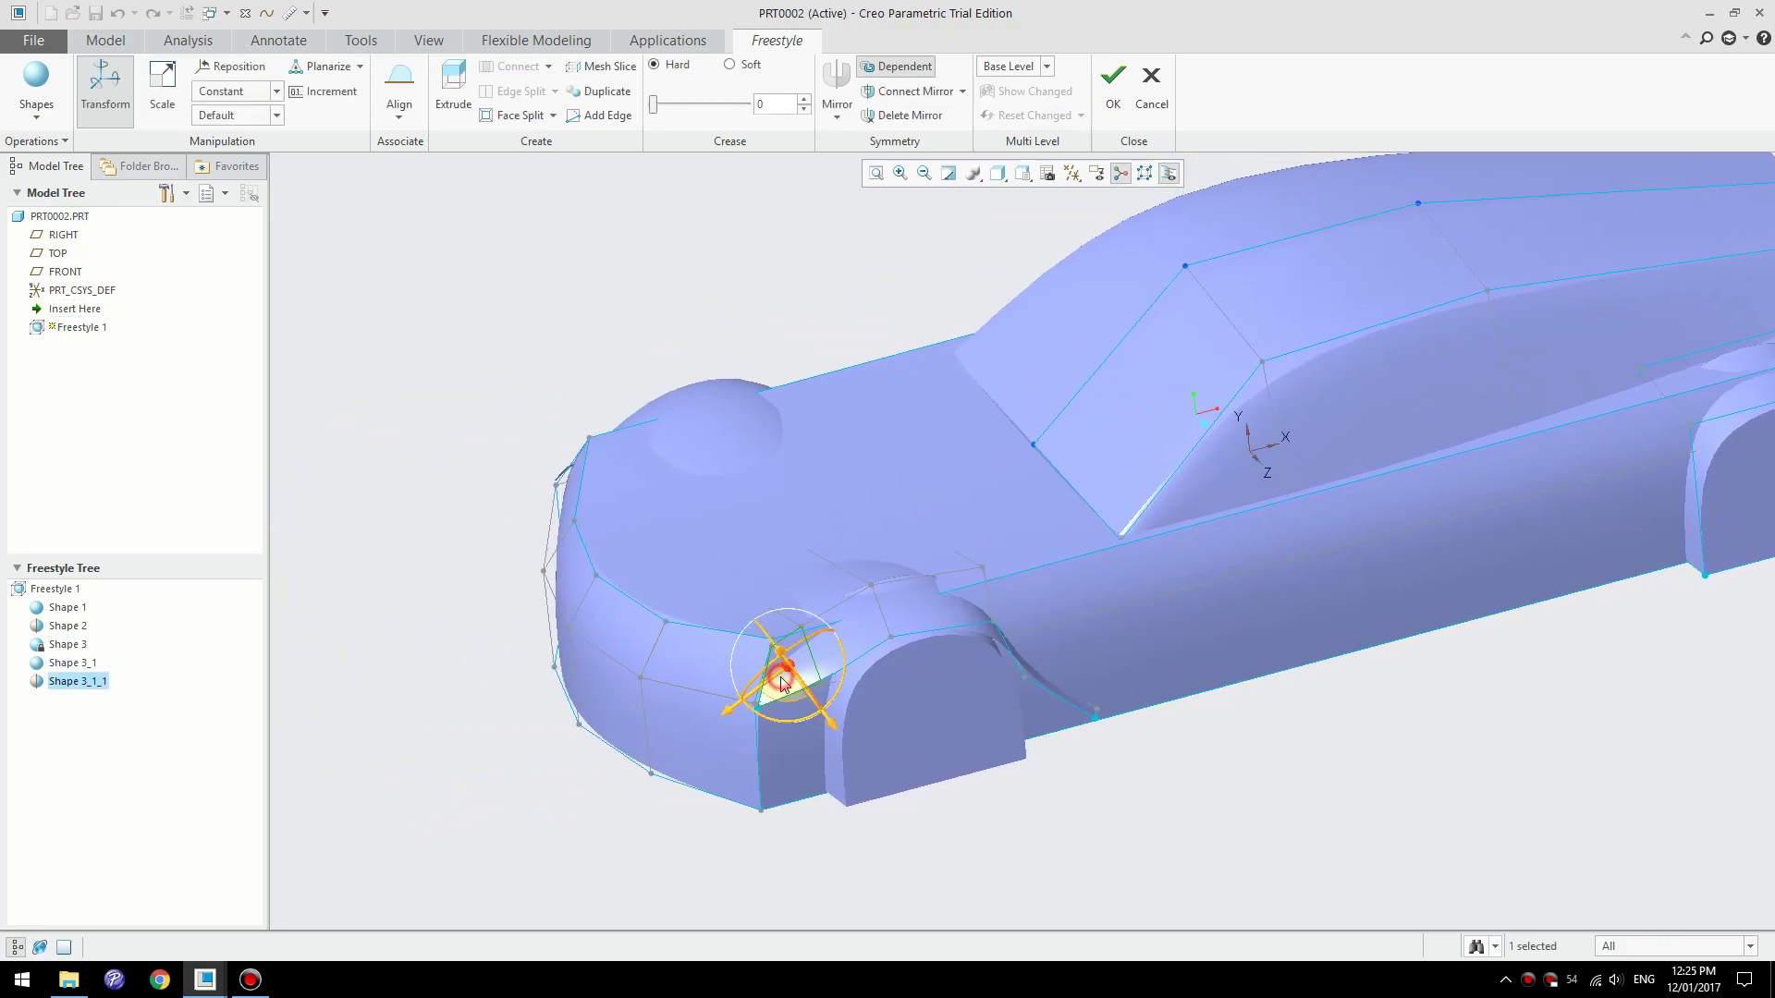
key(Delete)
scroll(826, 704, down, 2)
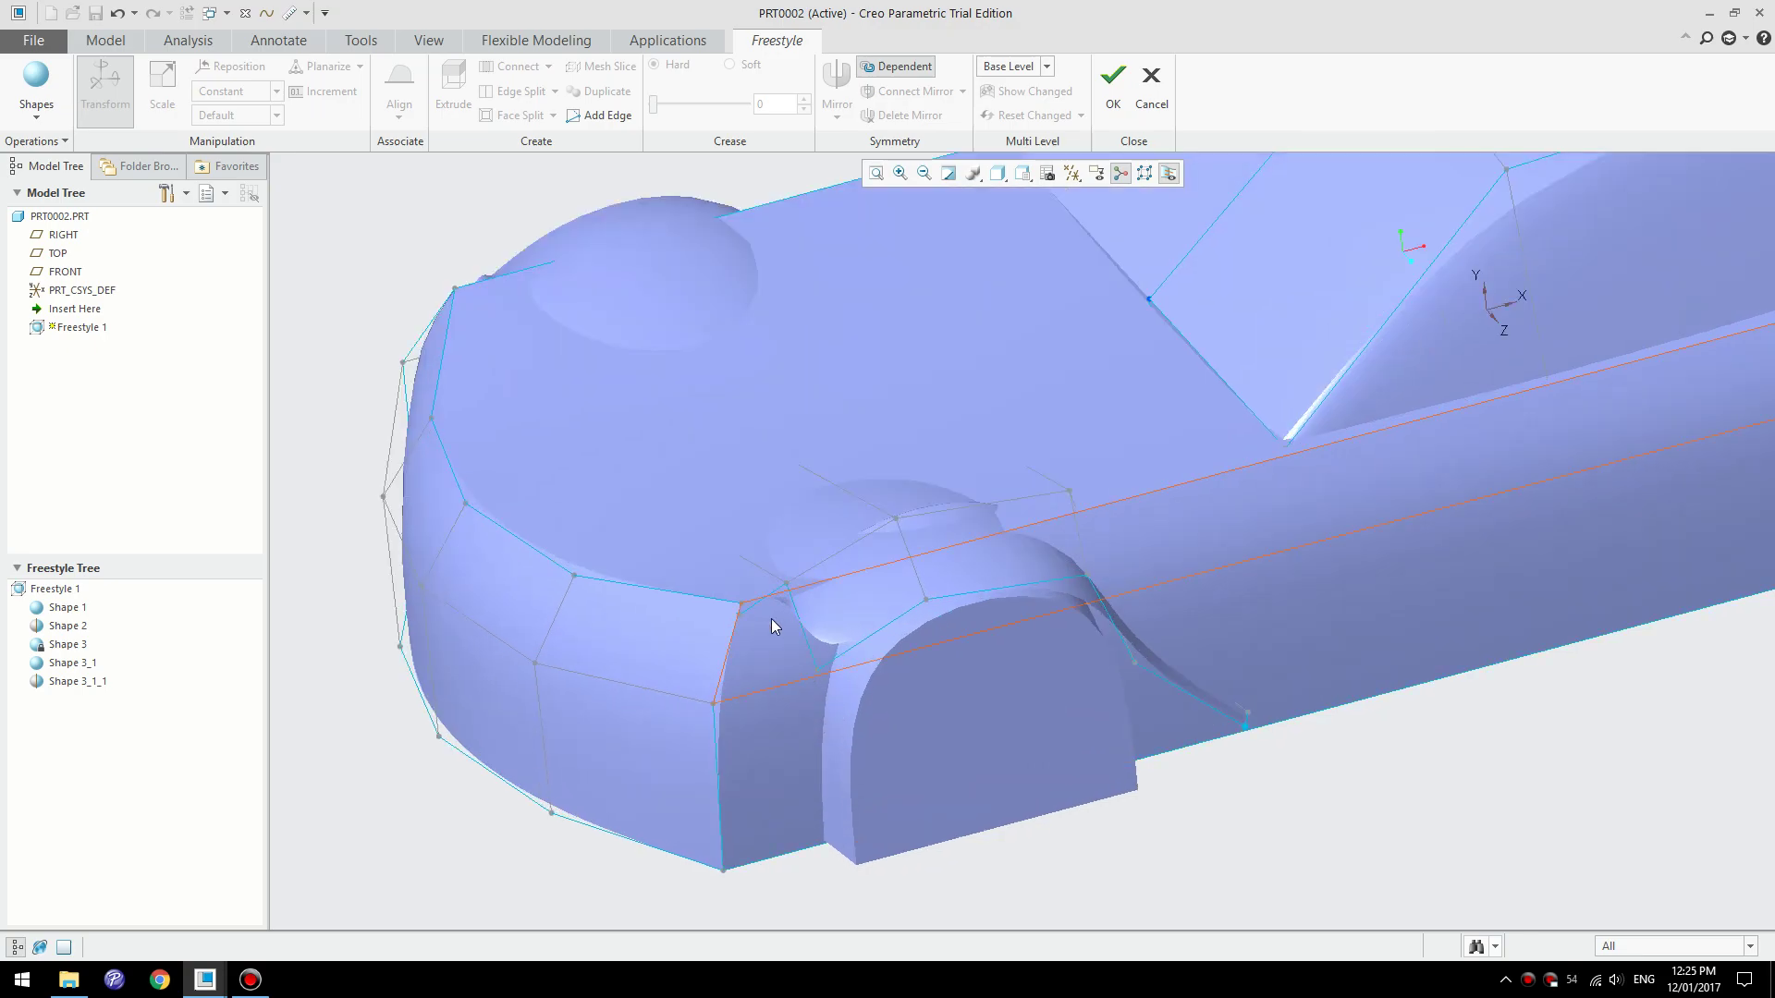
click(749, 597)
click(803, 643)
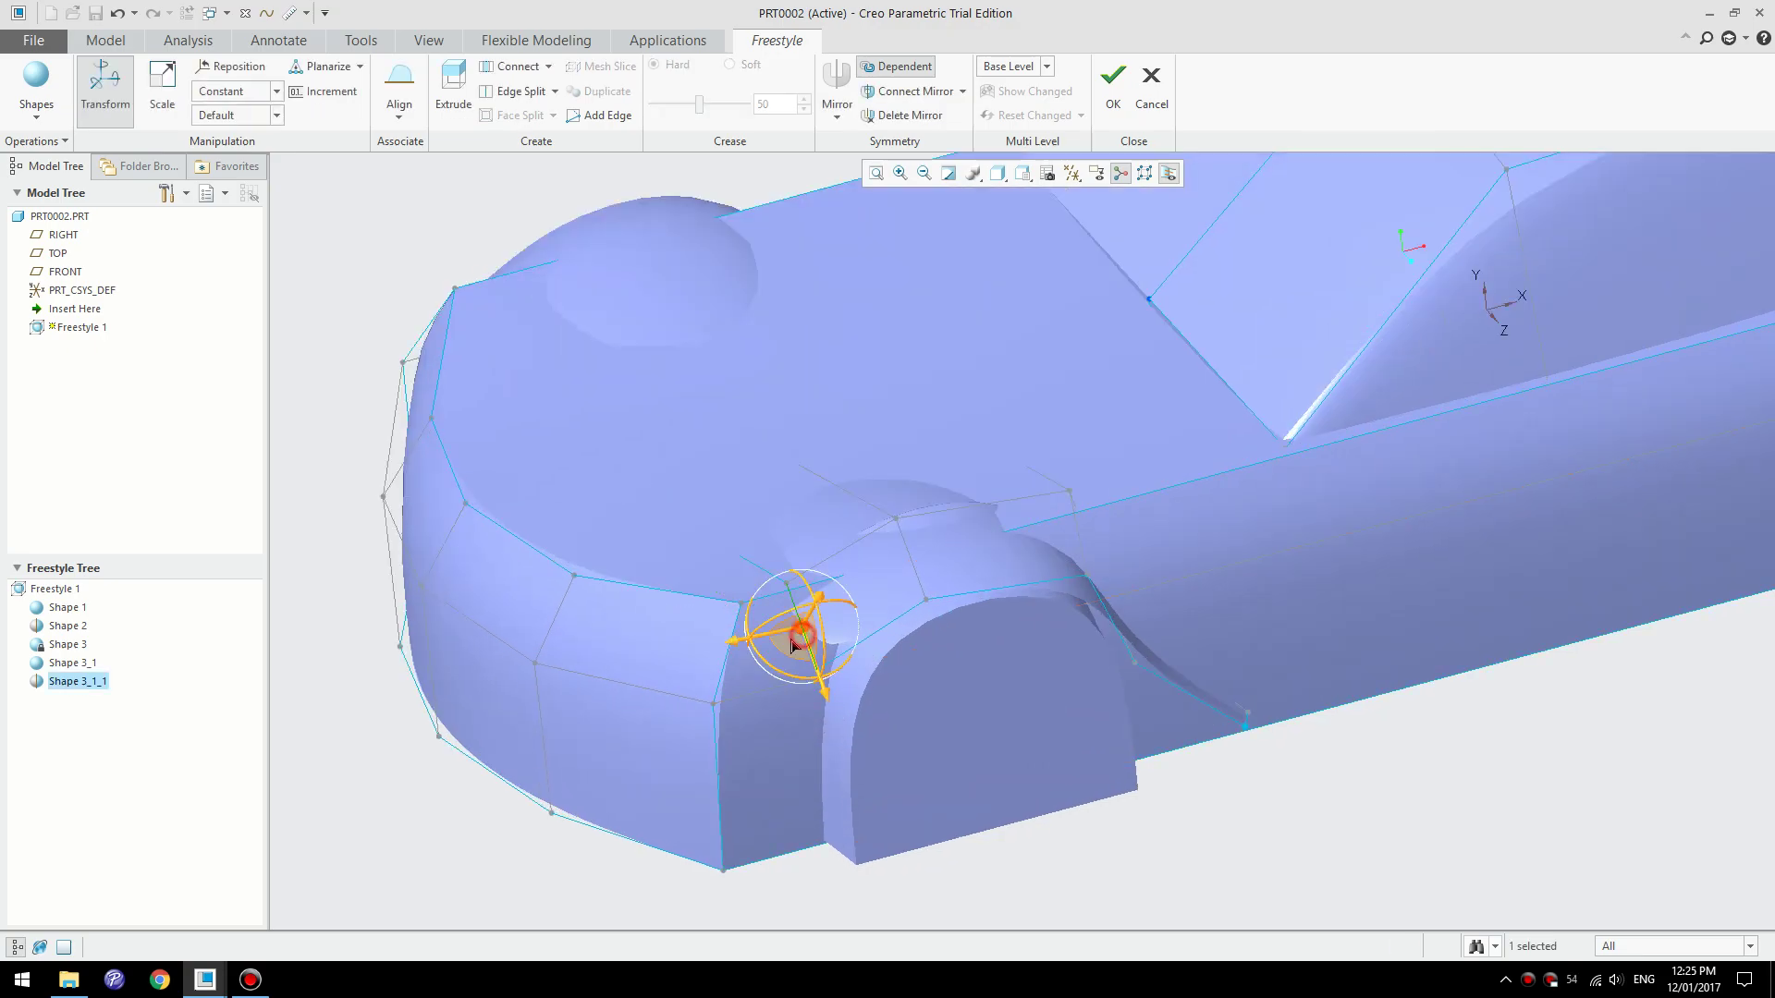
ctrl+click(726, 652)
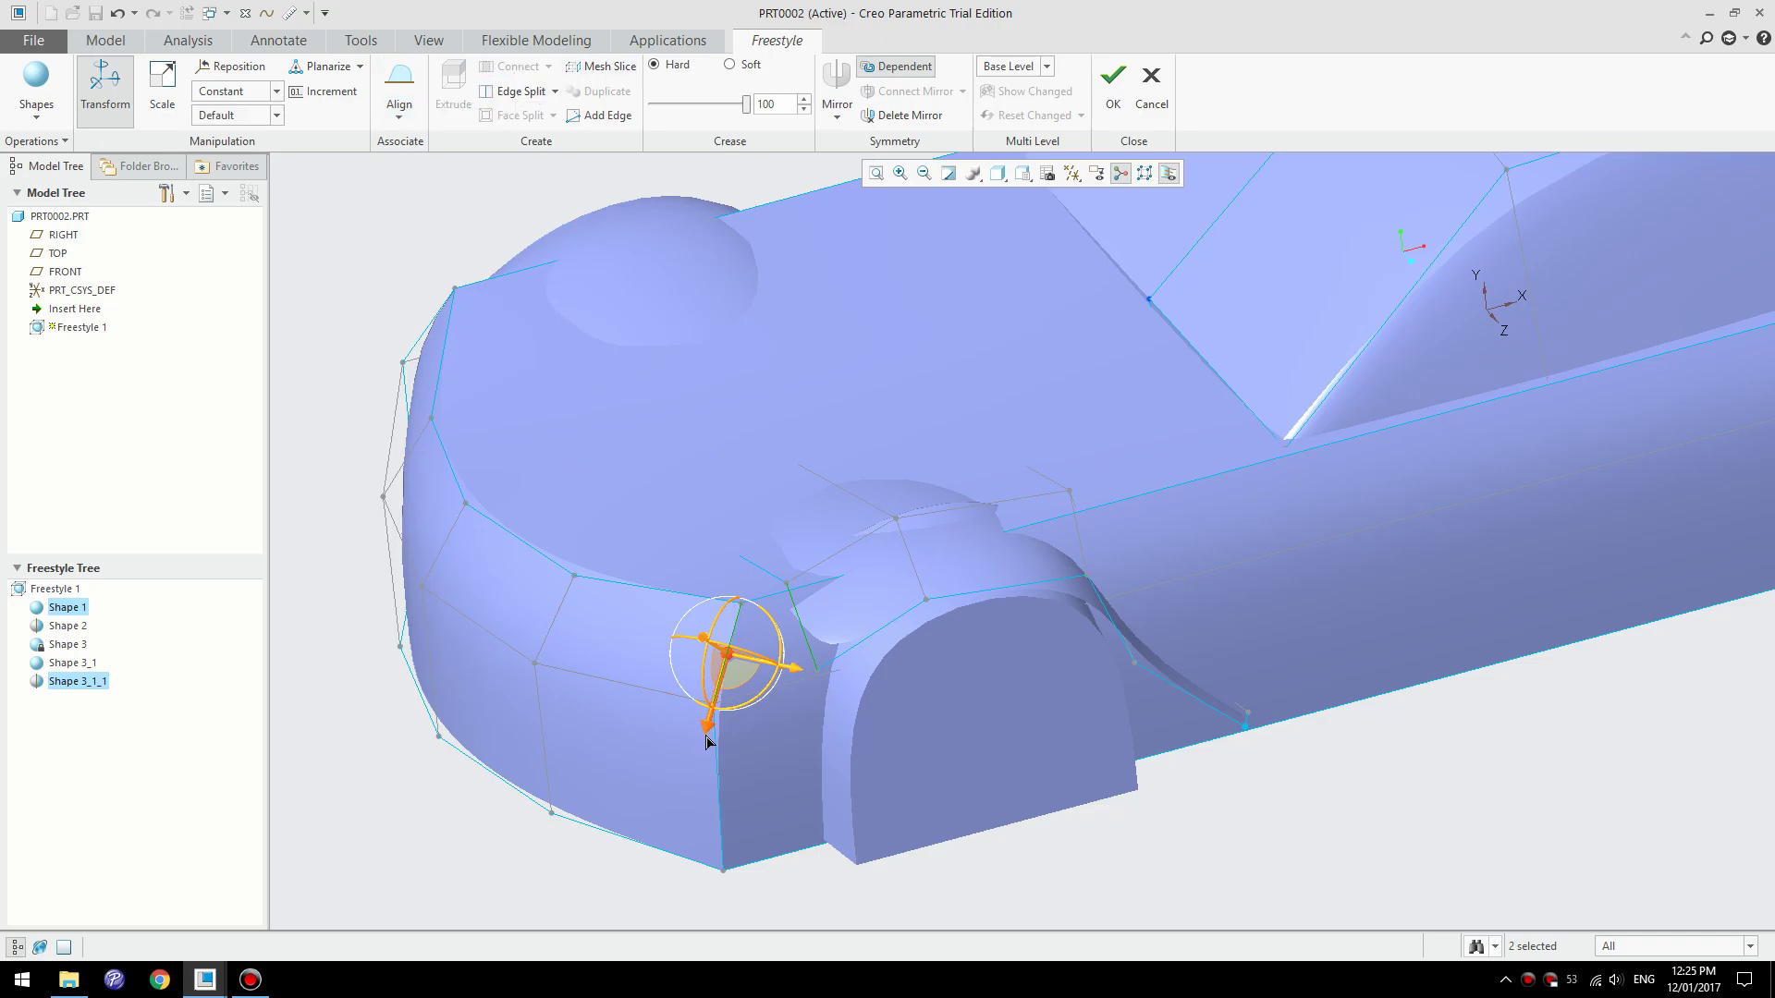
- Clear the selection and turn on the control mesh of Shape 3
click(919, 890)
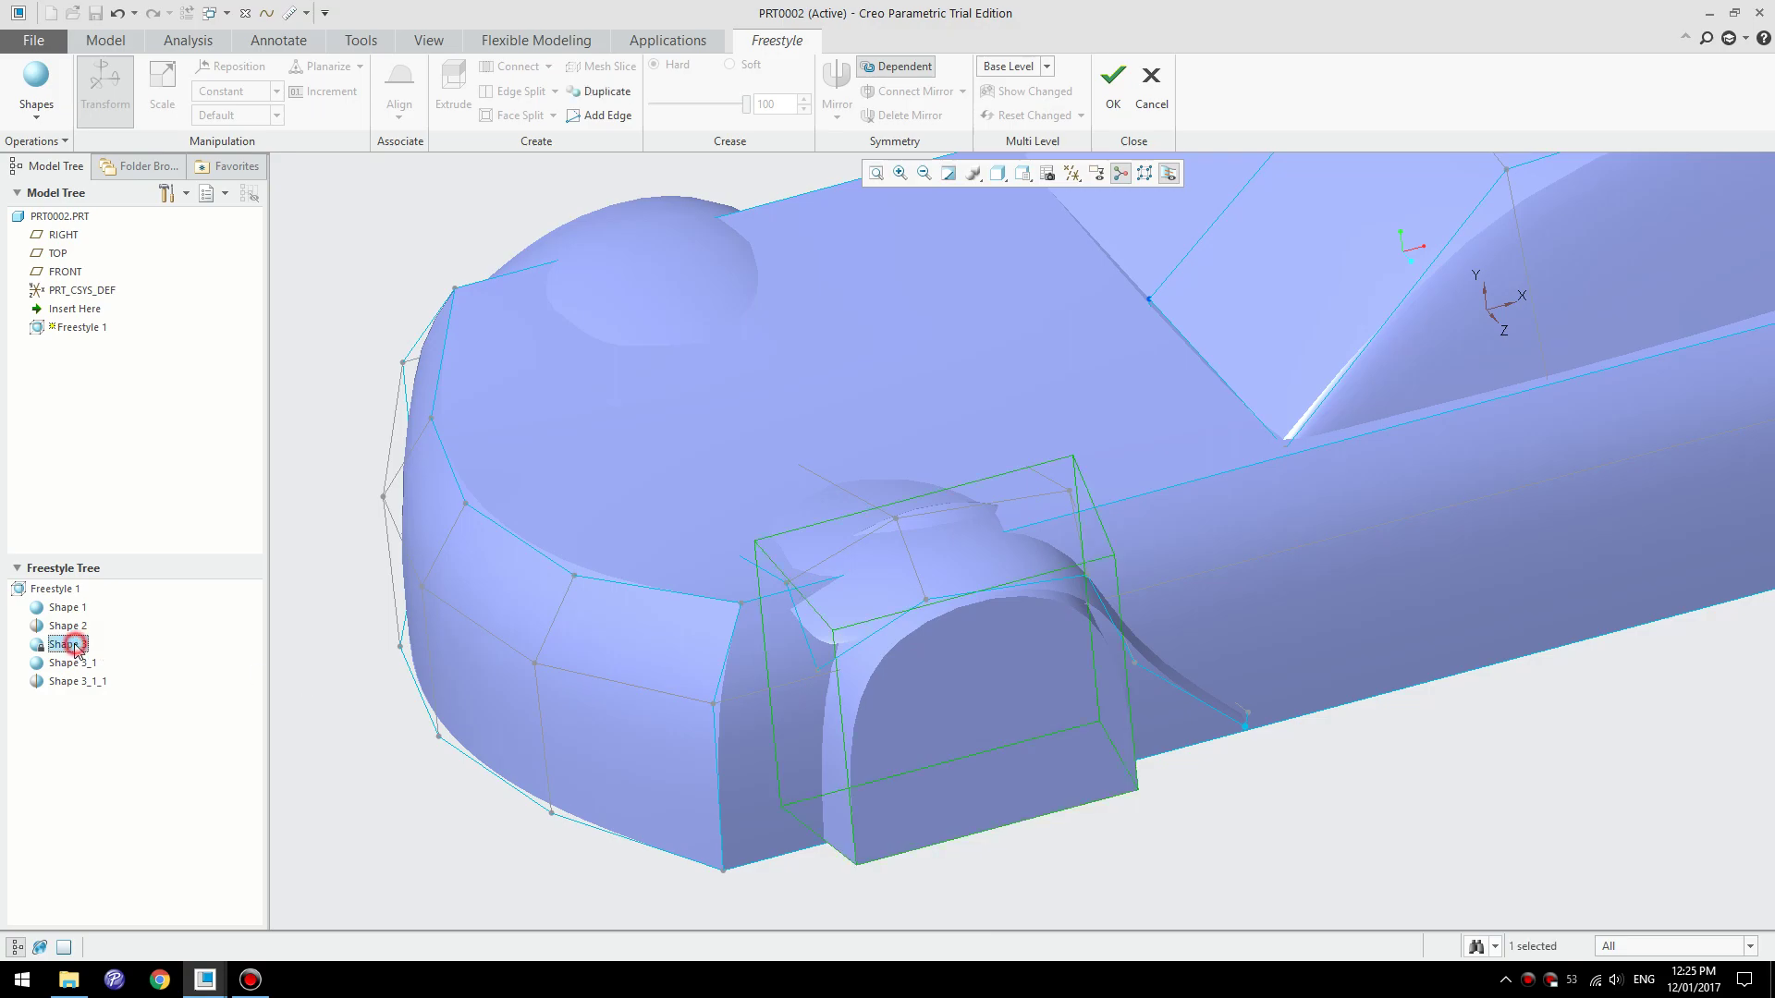
right_click(71, 645)
click(111, 662)
- Delete the lower side face of Shape 1 and the inner front vertical edge of Shape 3's mesh
click(752, 769)
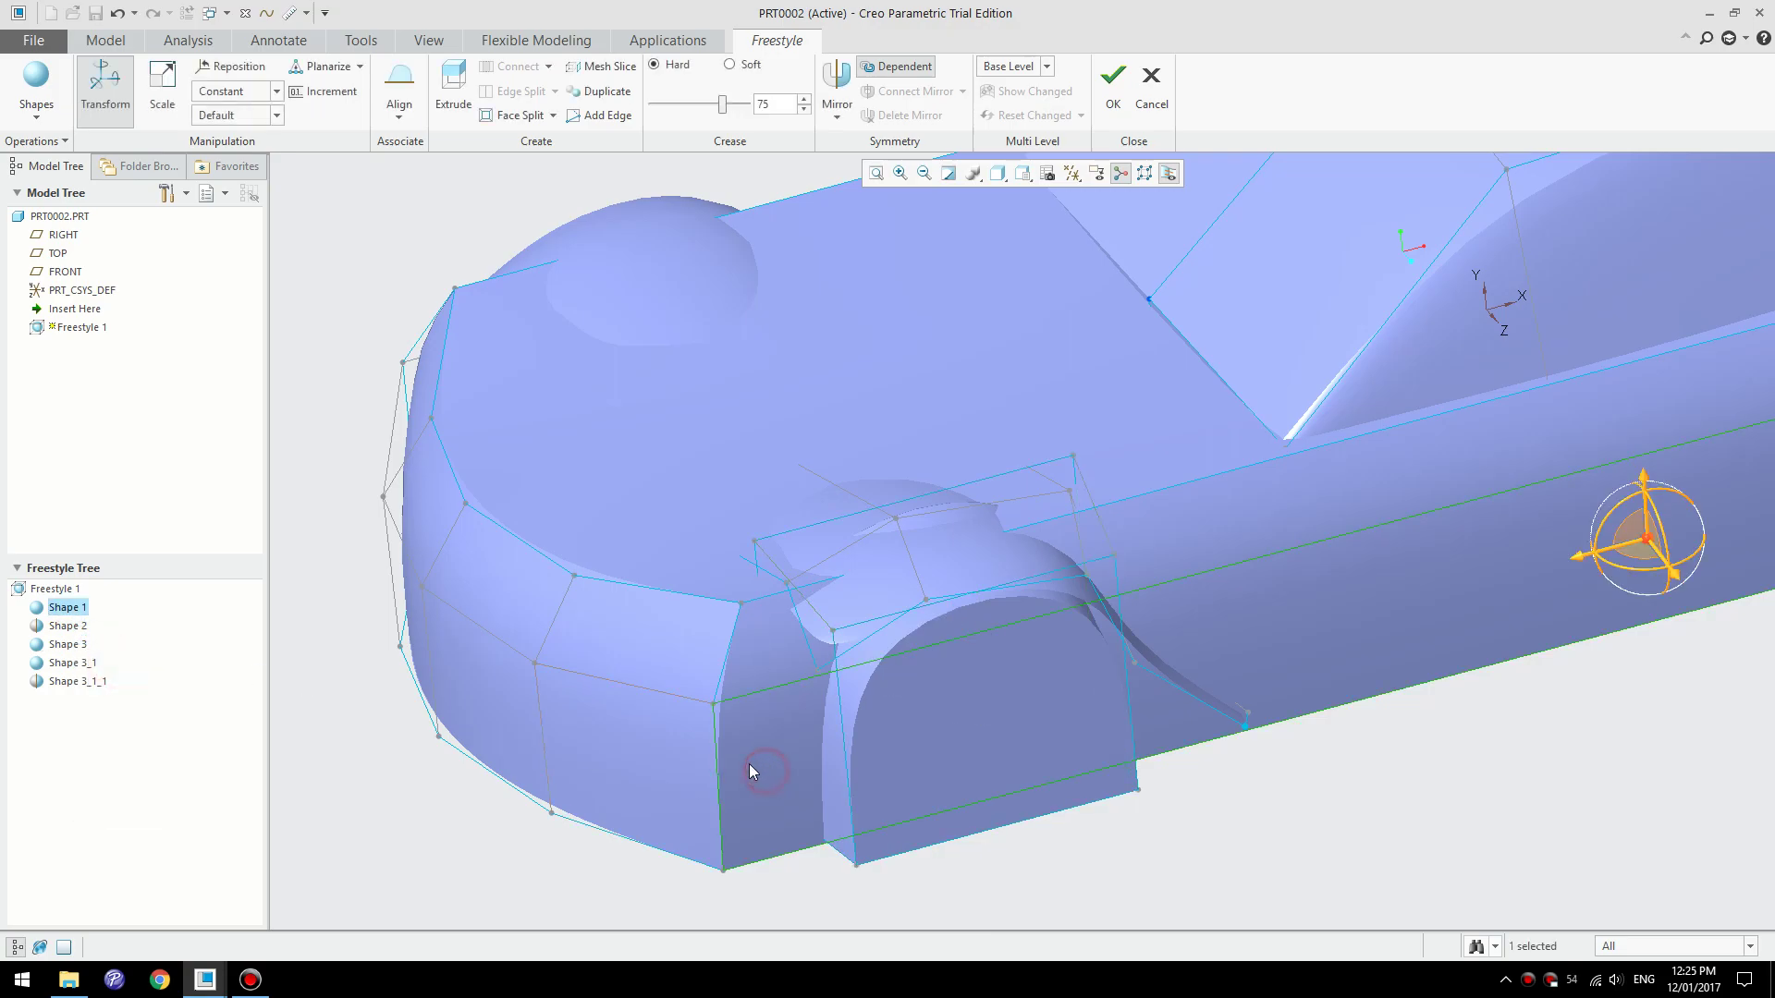
key(Delete)
click(762, 670)
key(Delete)
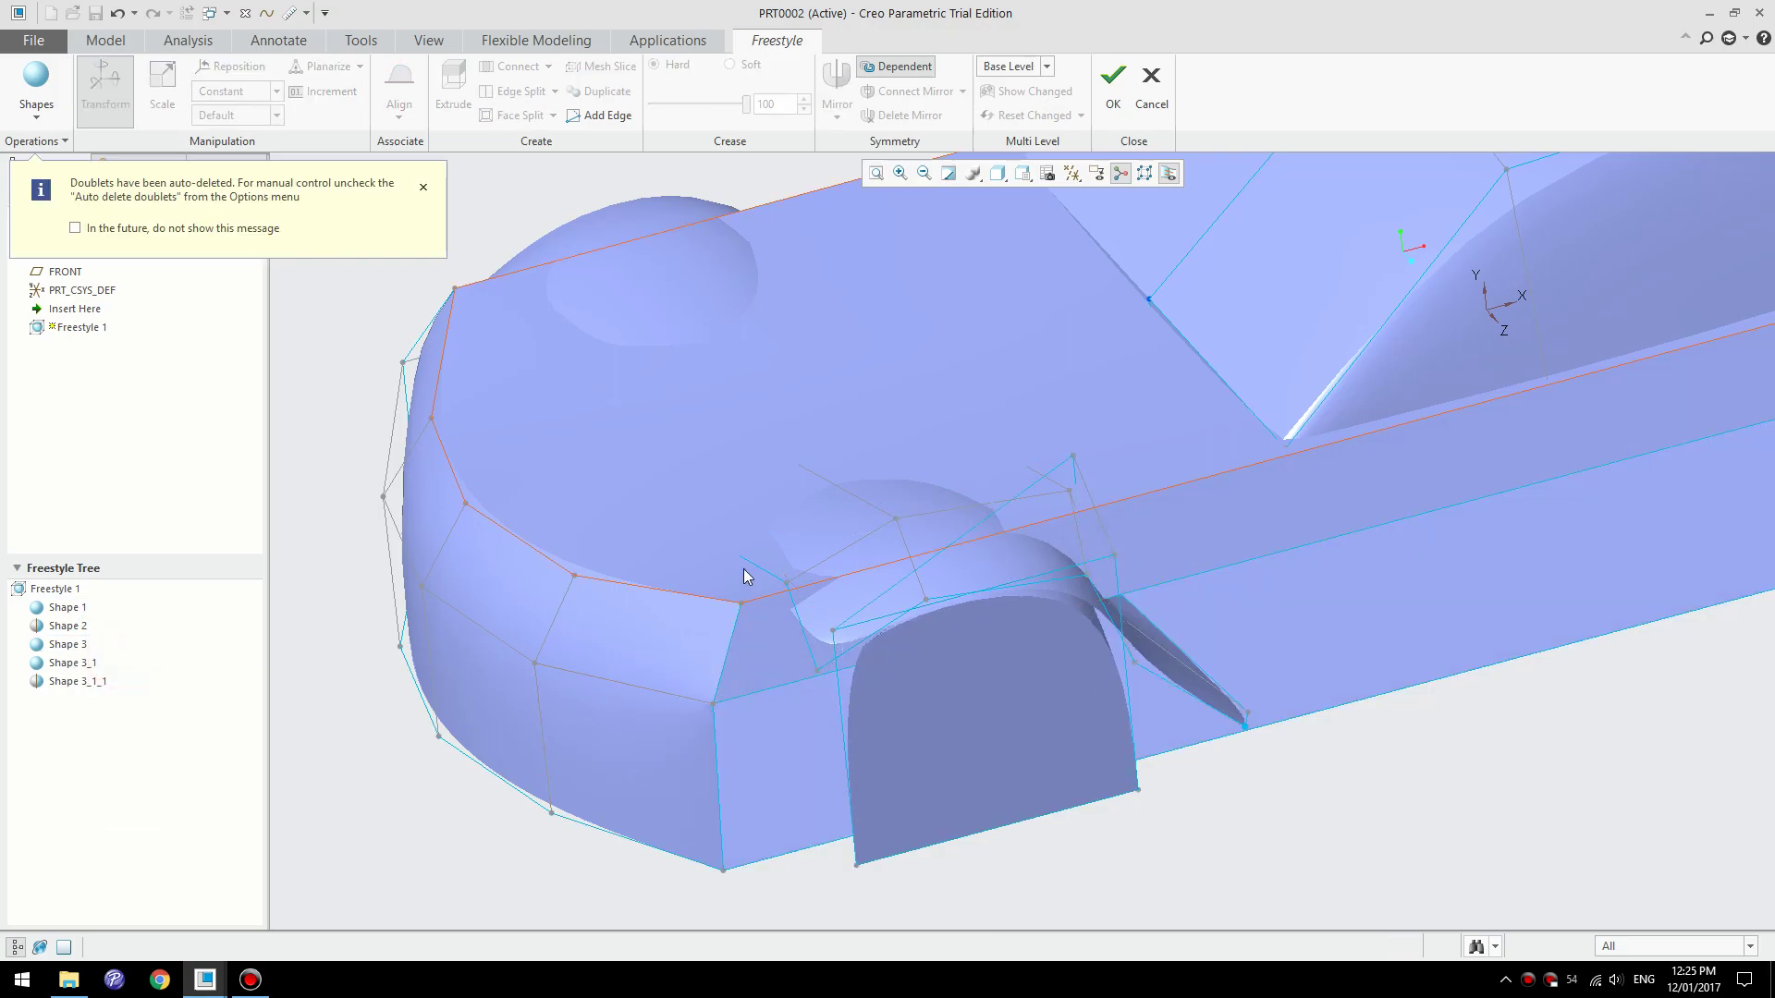
click(724, 552)
key(Delete)
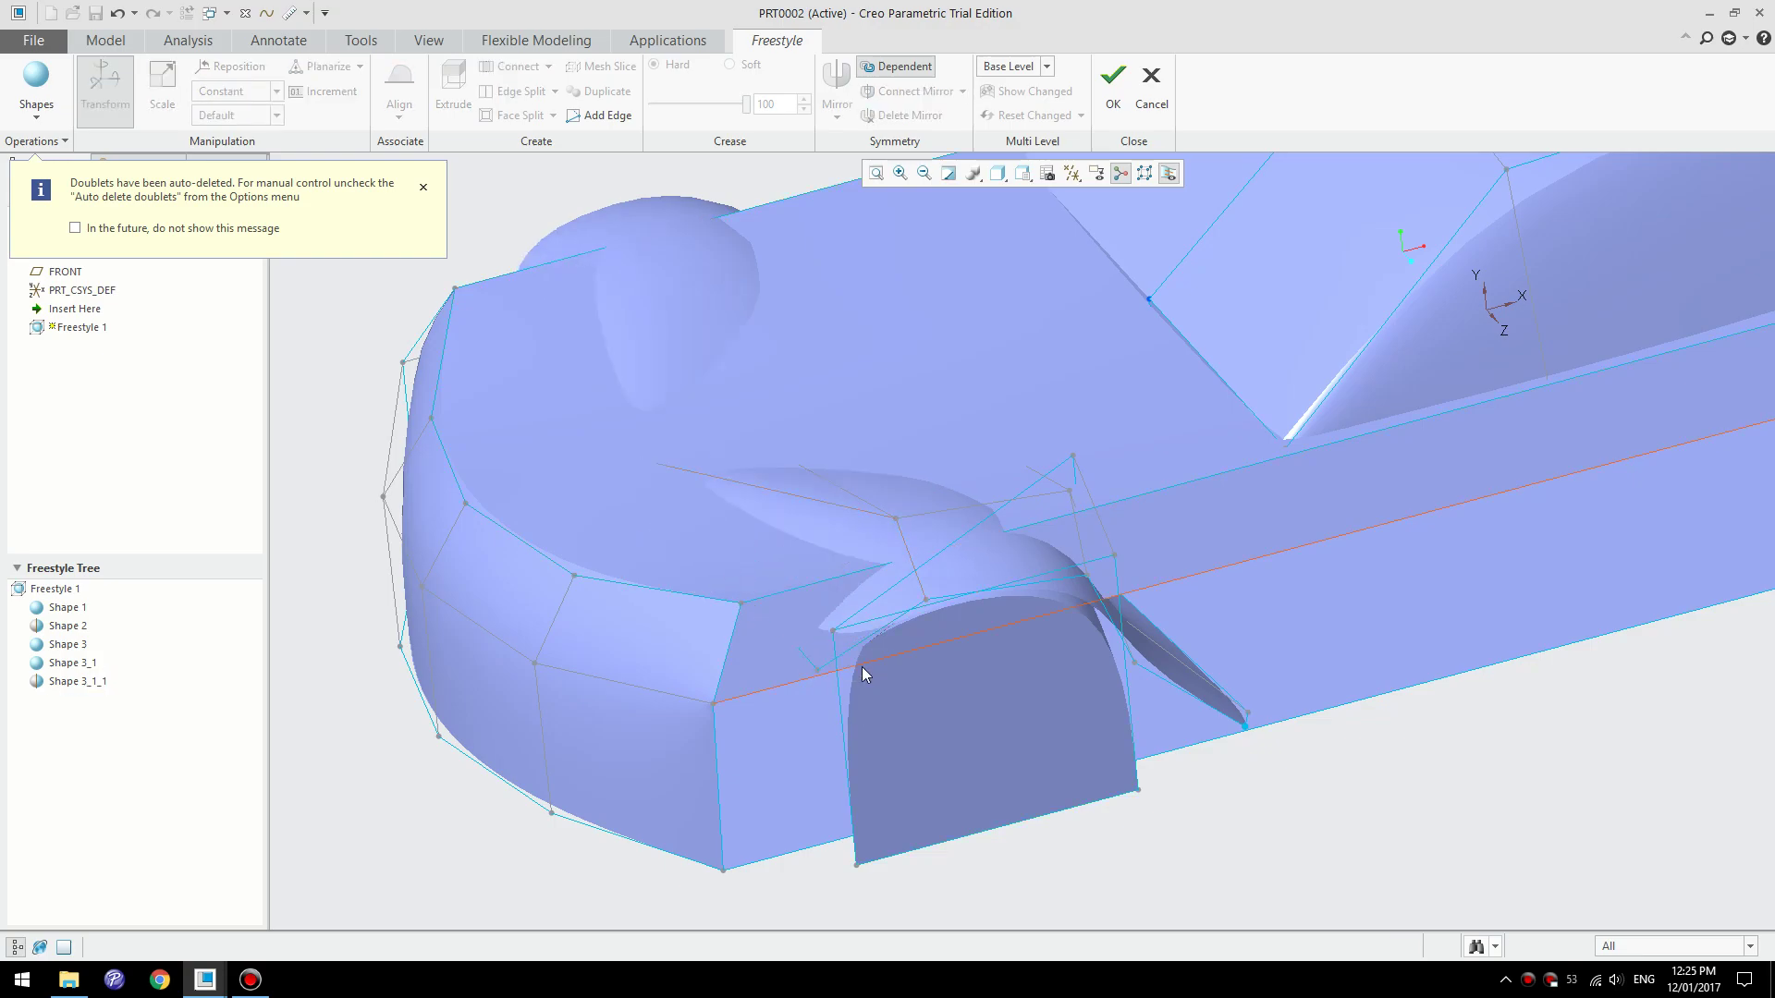
click(840, 640)
click(803, 617)
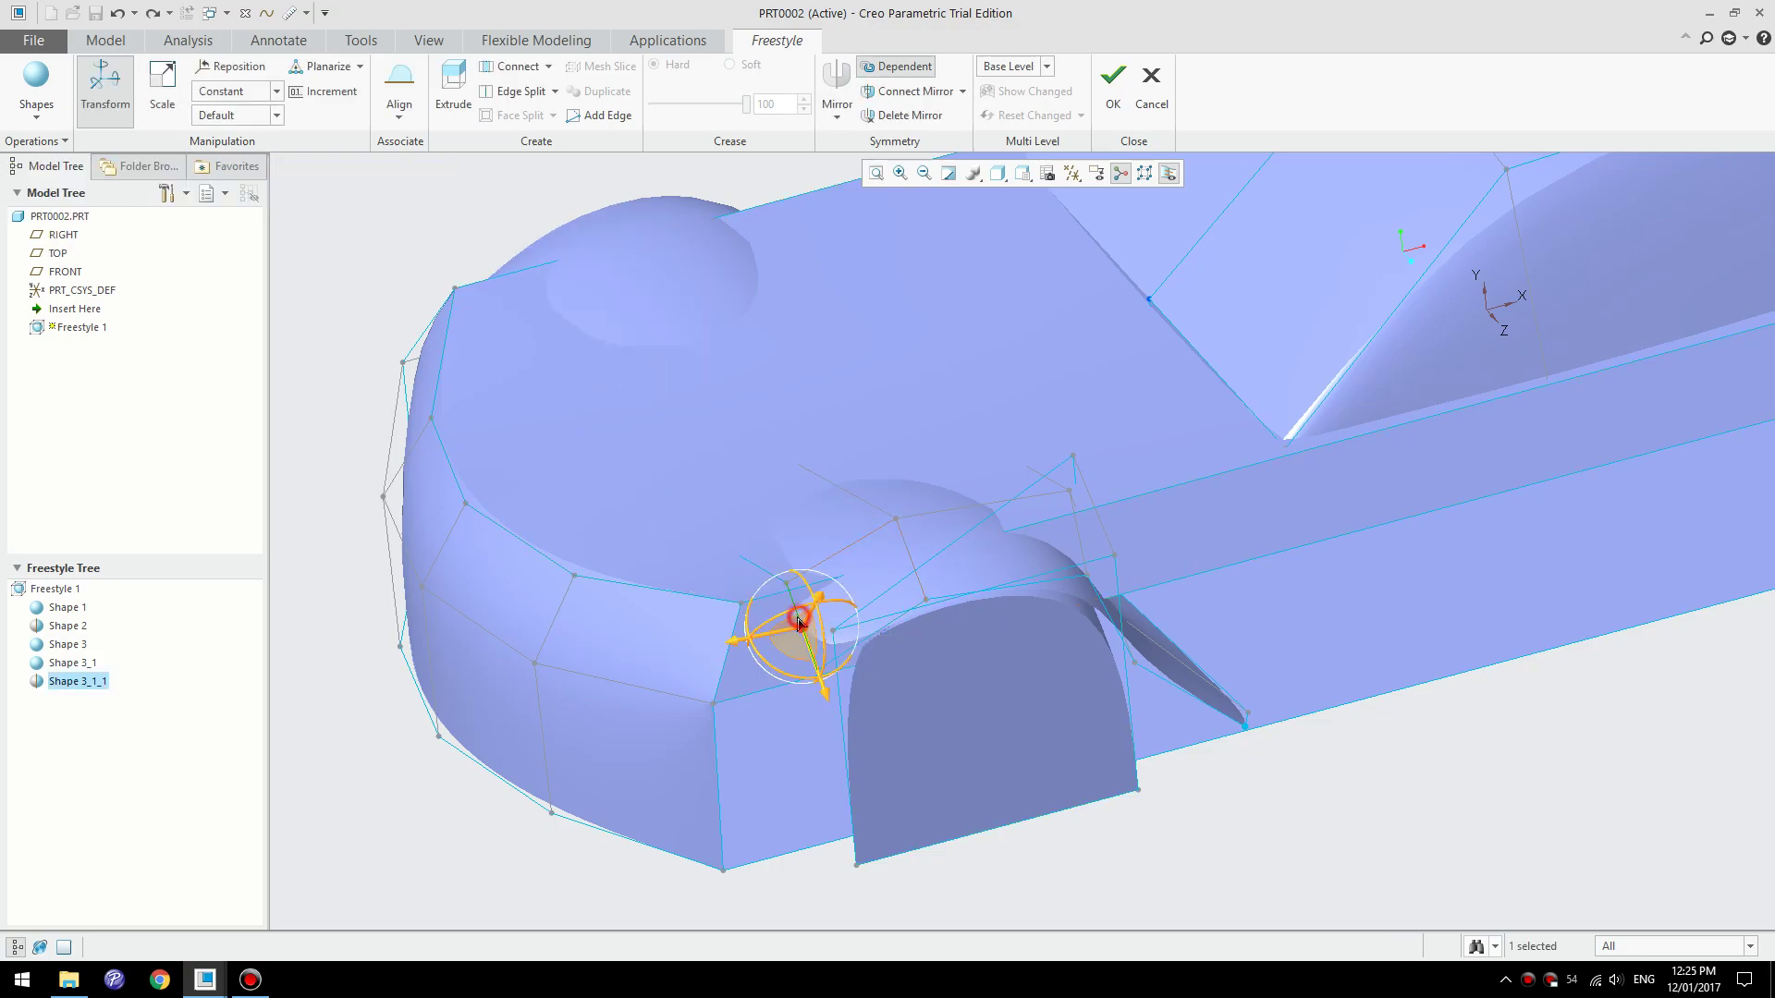
- Delete the top hood face of Shape 1 and the upper side face along the body
click(711, 585)
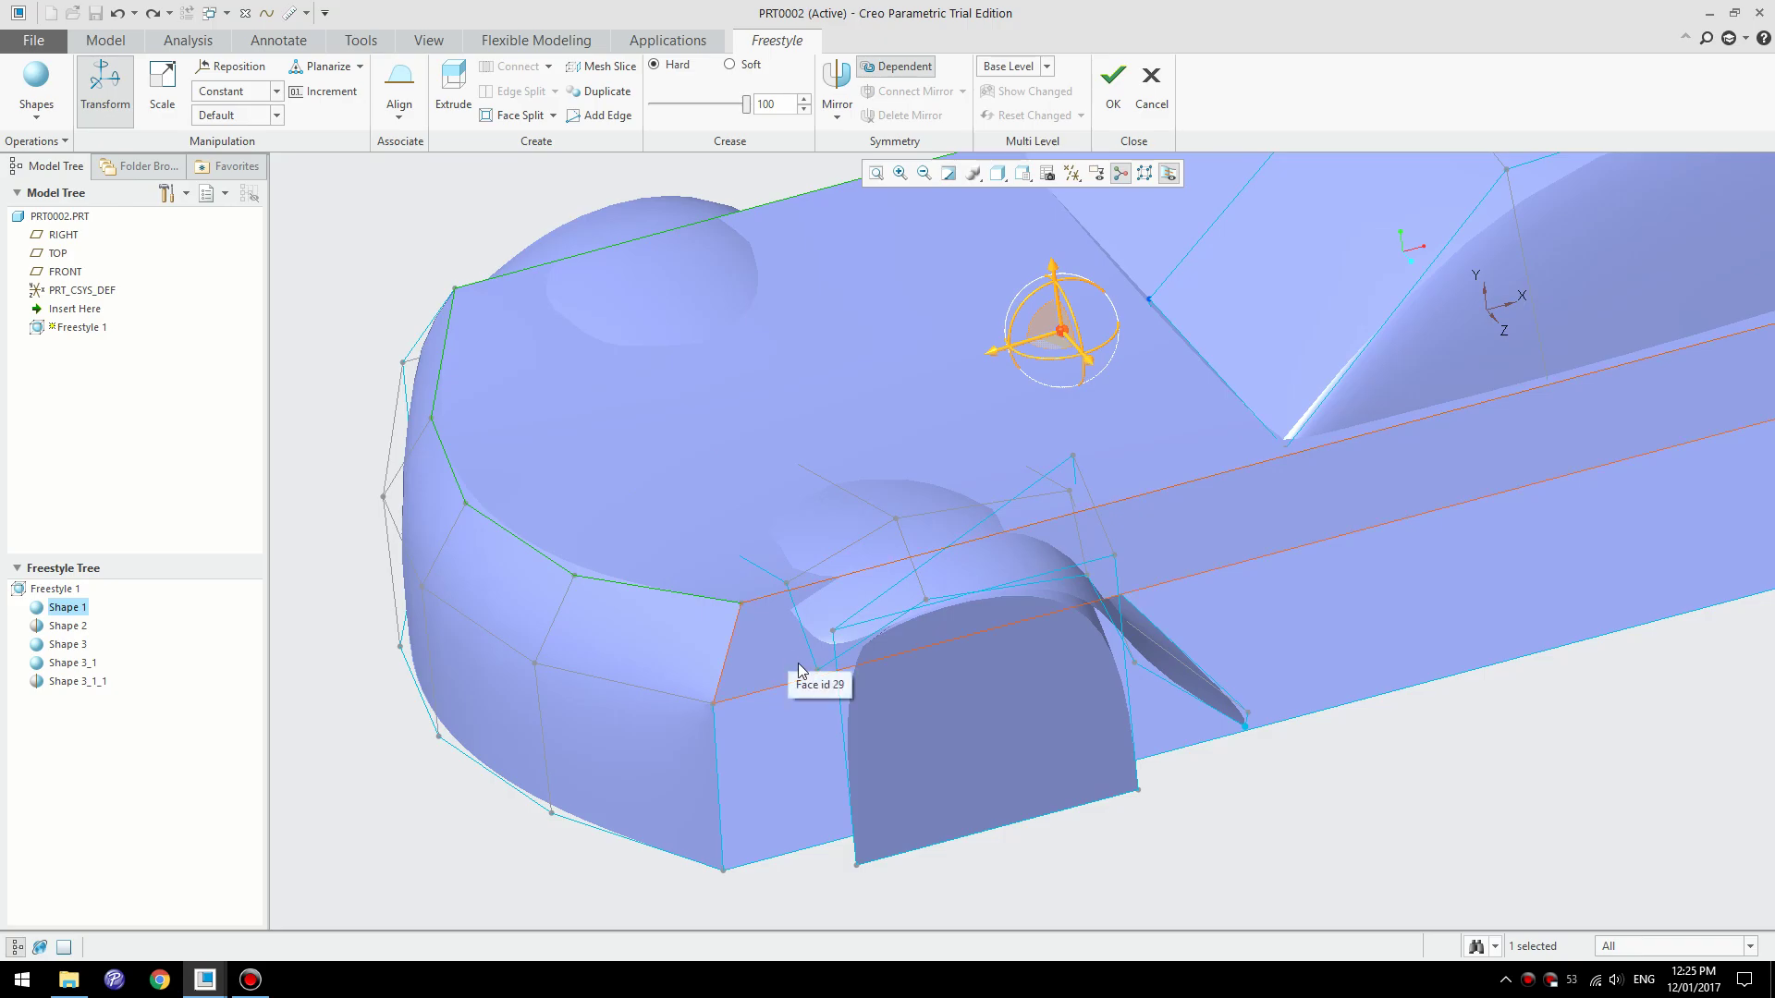
key(Delete)
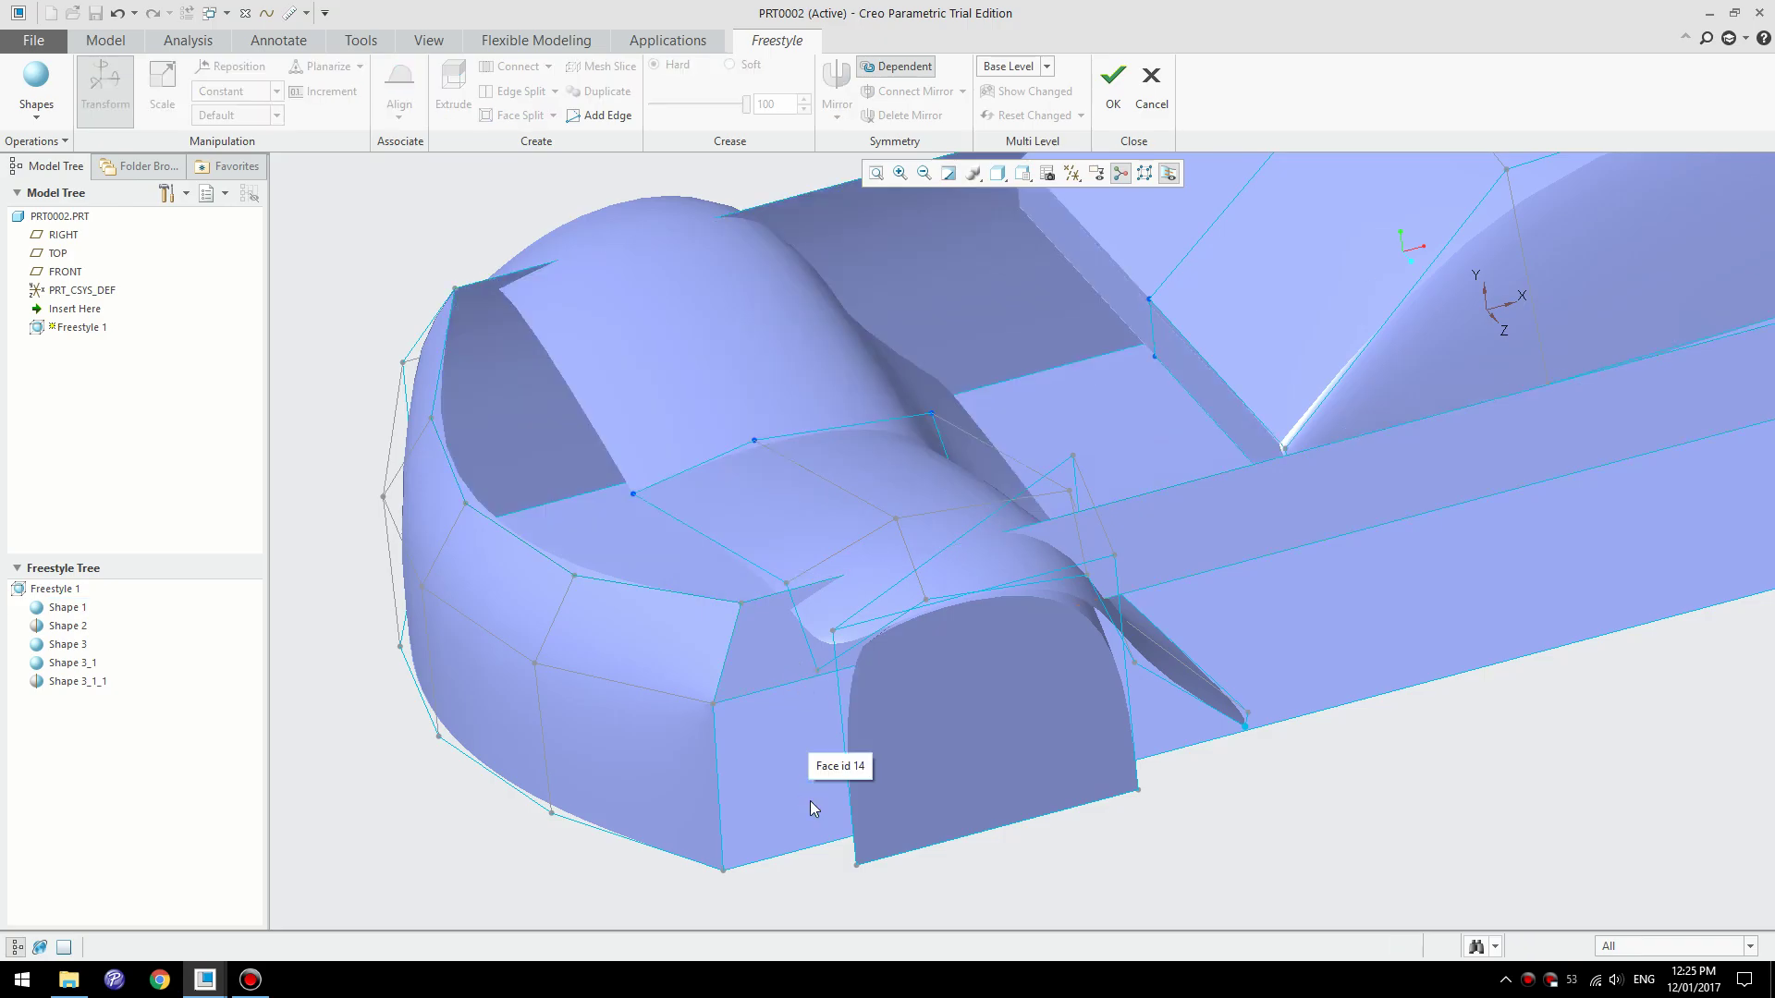
click(772, 726)
scroll(820, 843, up, 2)
middle_drag(819, 836, 796, 782)
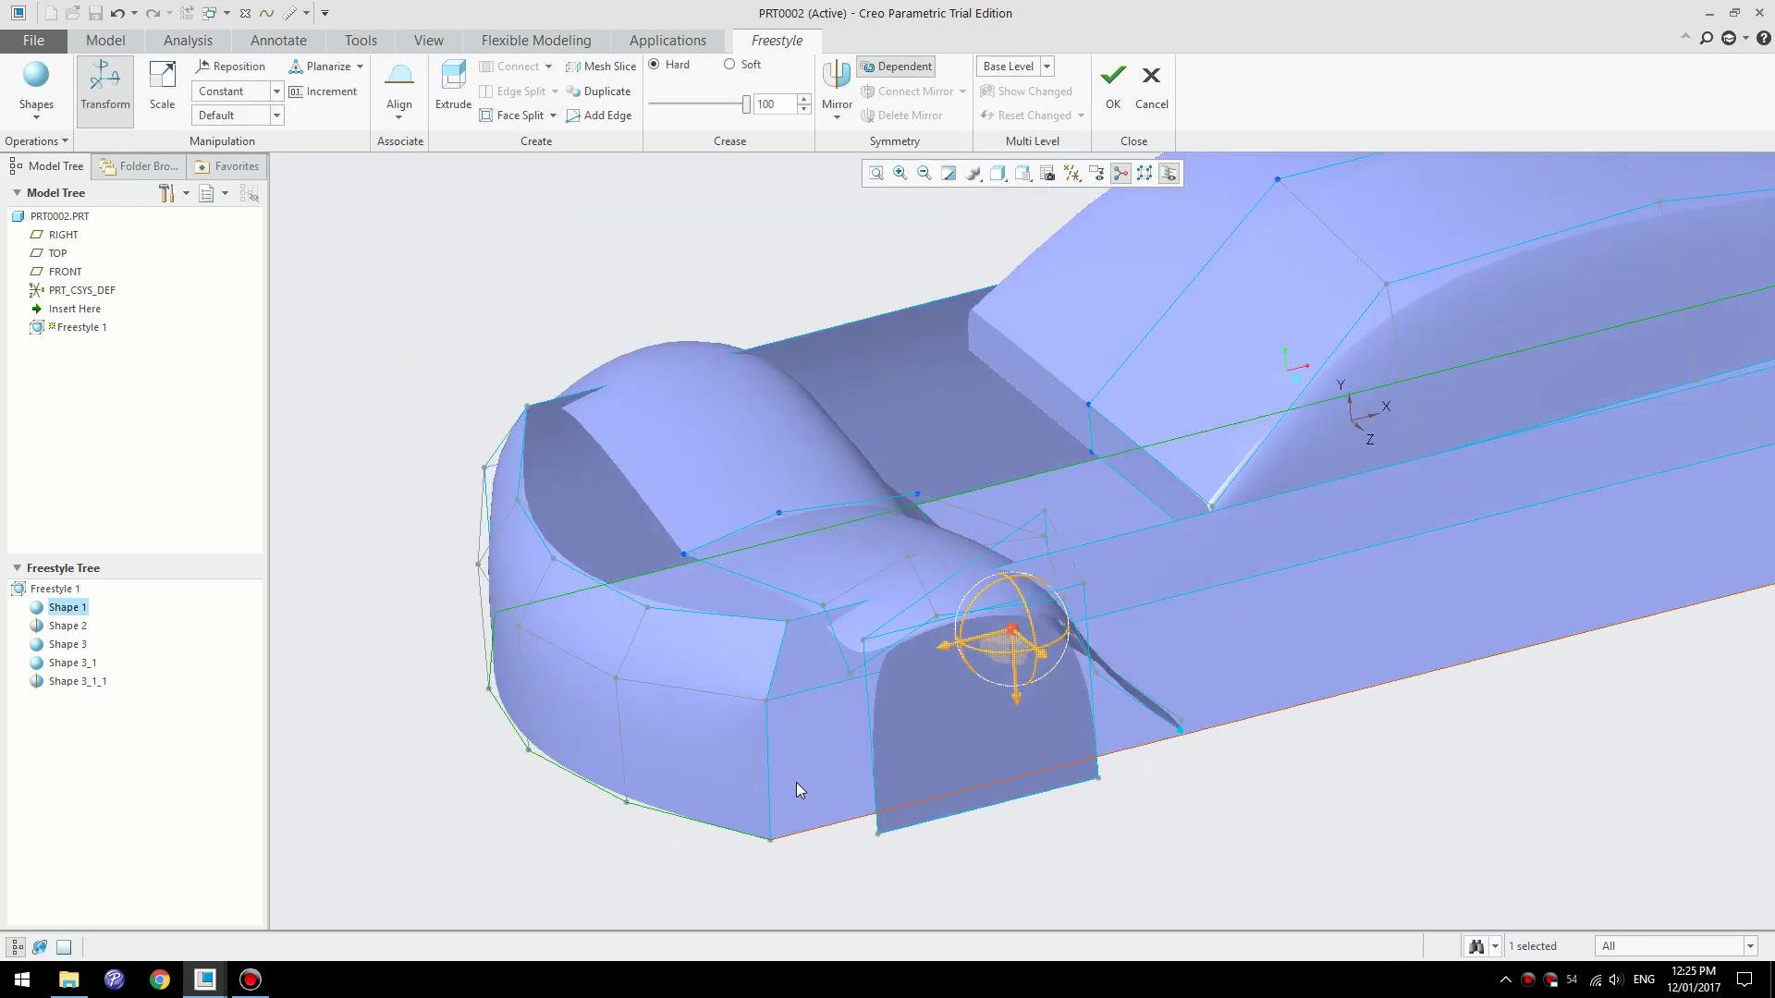
click(795, 662)
key(Delete)
- Try to connect the fender's front edge to the nose's rear corner edge with Connect and Join
click(836, 632)
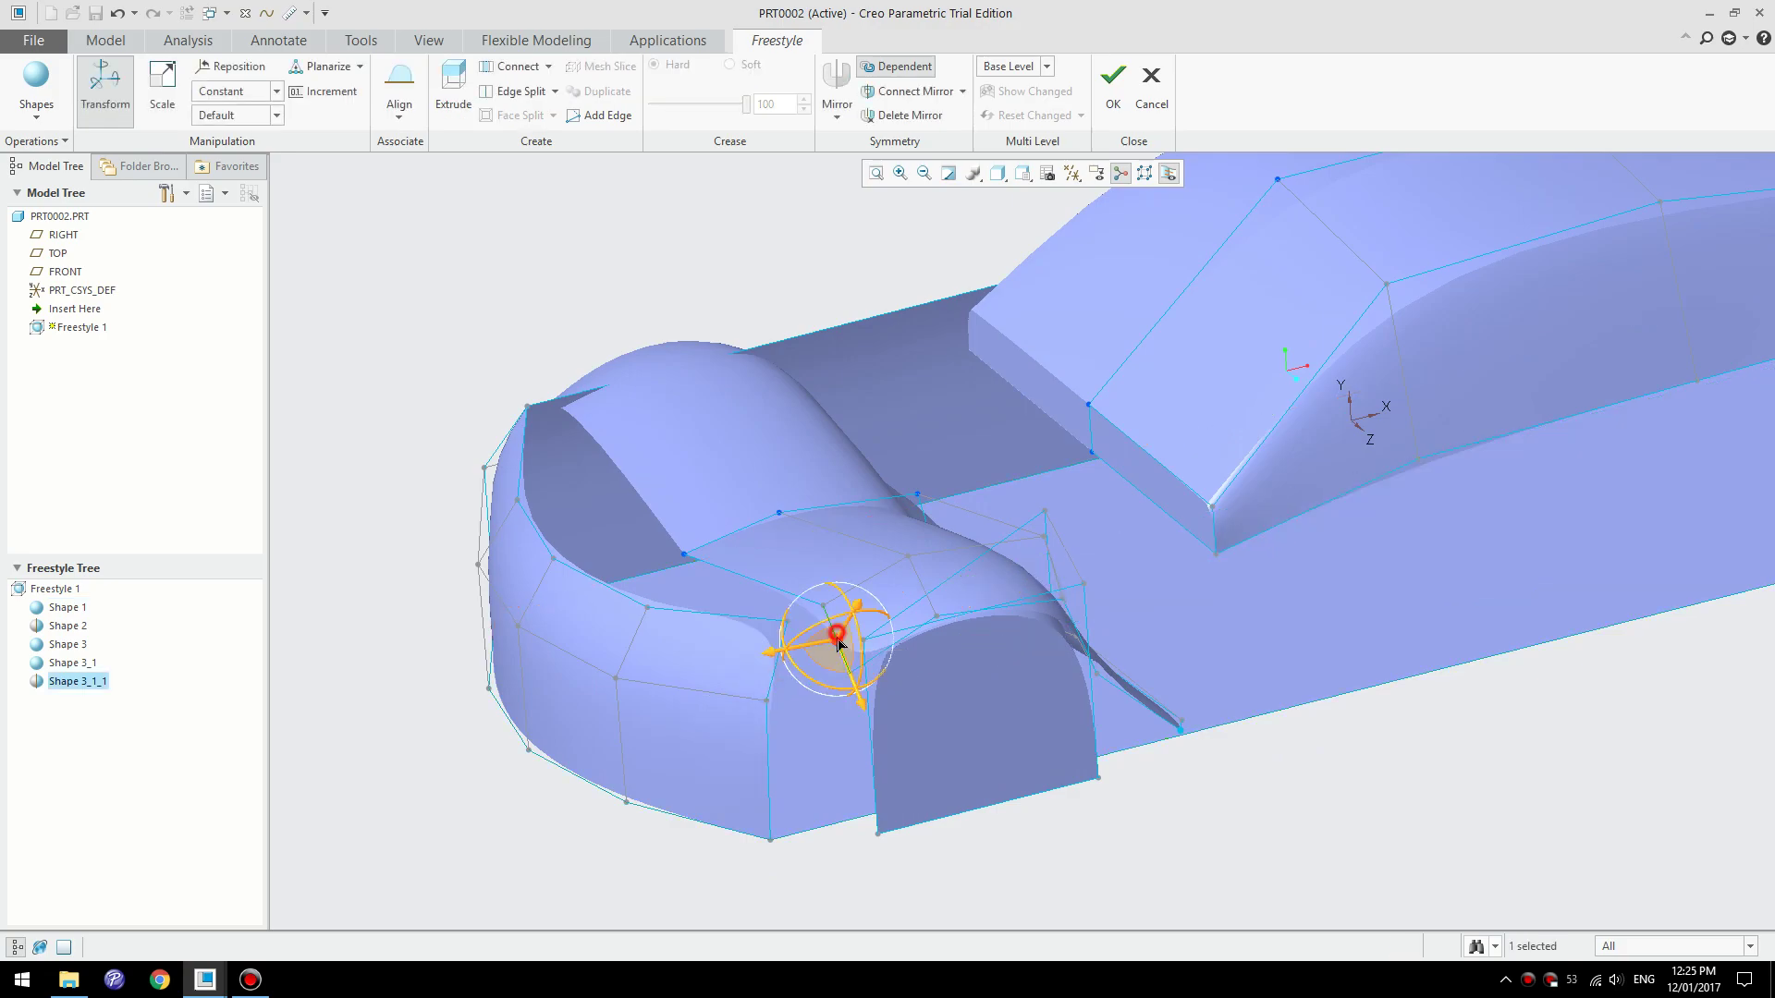
ctrl+click(776, 663)
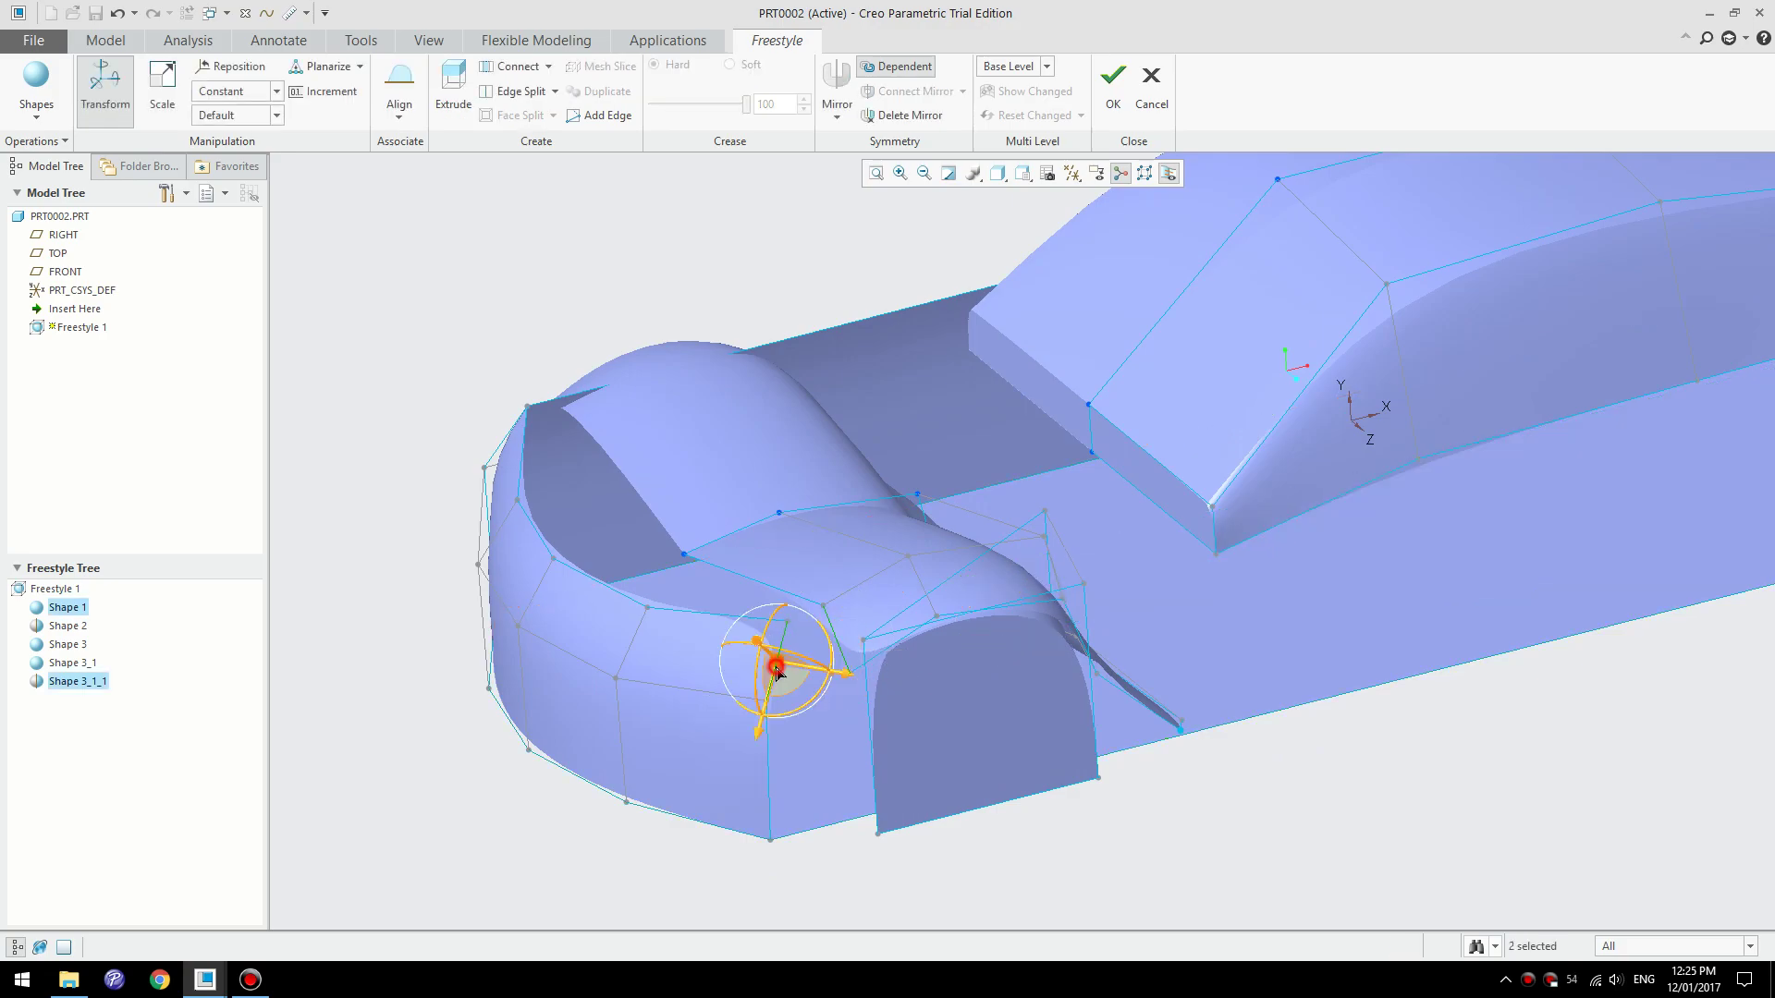
click(502, 73)
click(1094, 524)
click(548, 66)
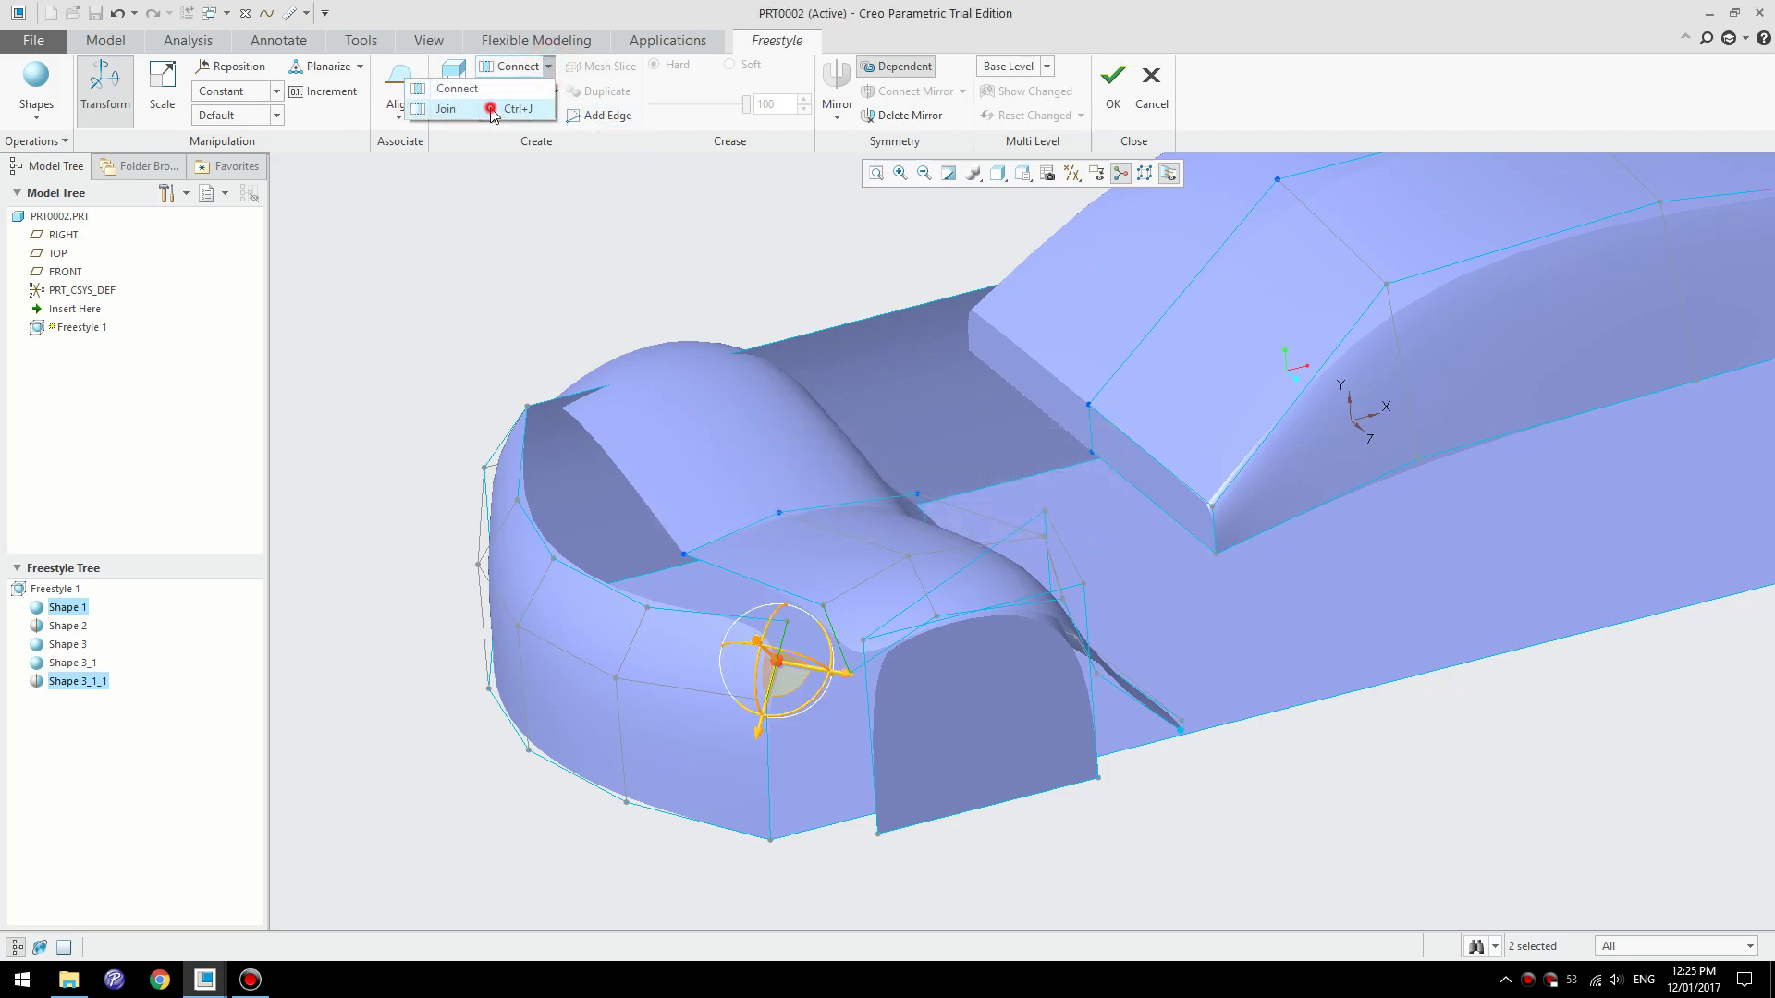
click(509, 109)
click(1084, 523)
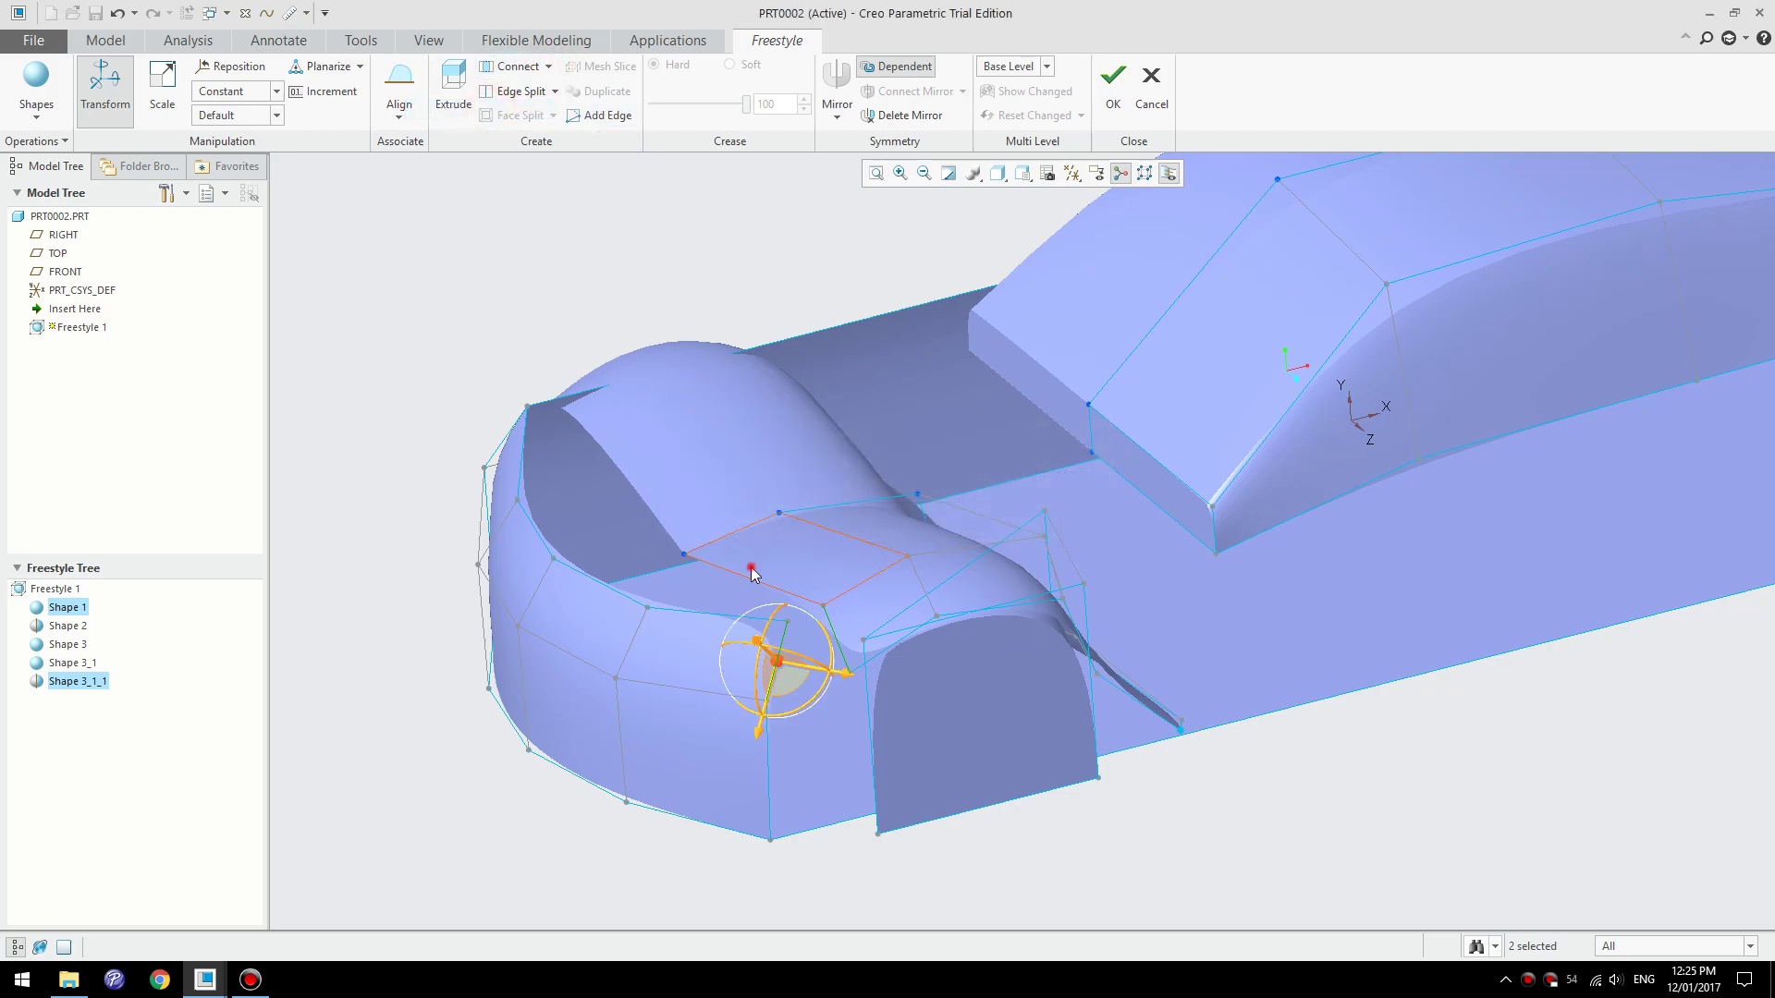
- Delete the inboard top faces of the front fender beside the hood opening
click(911, 535)
key(Delete)
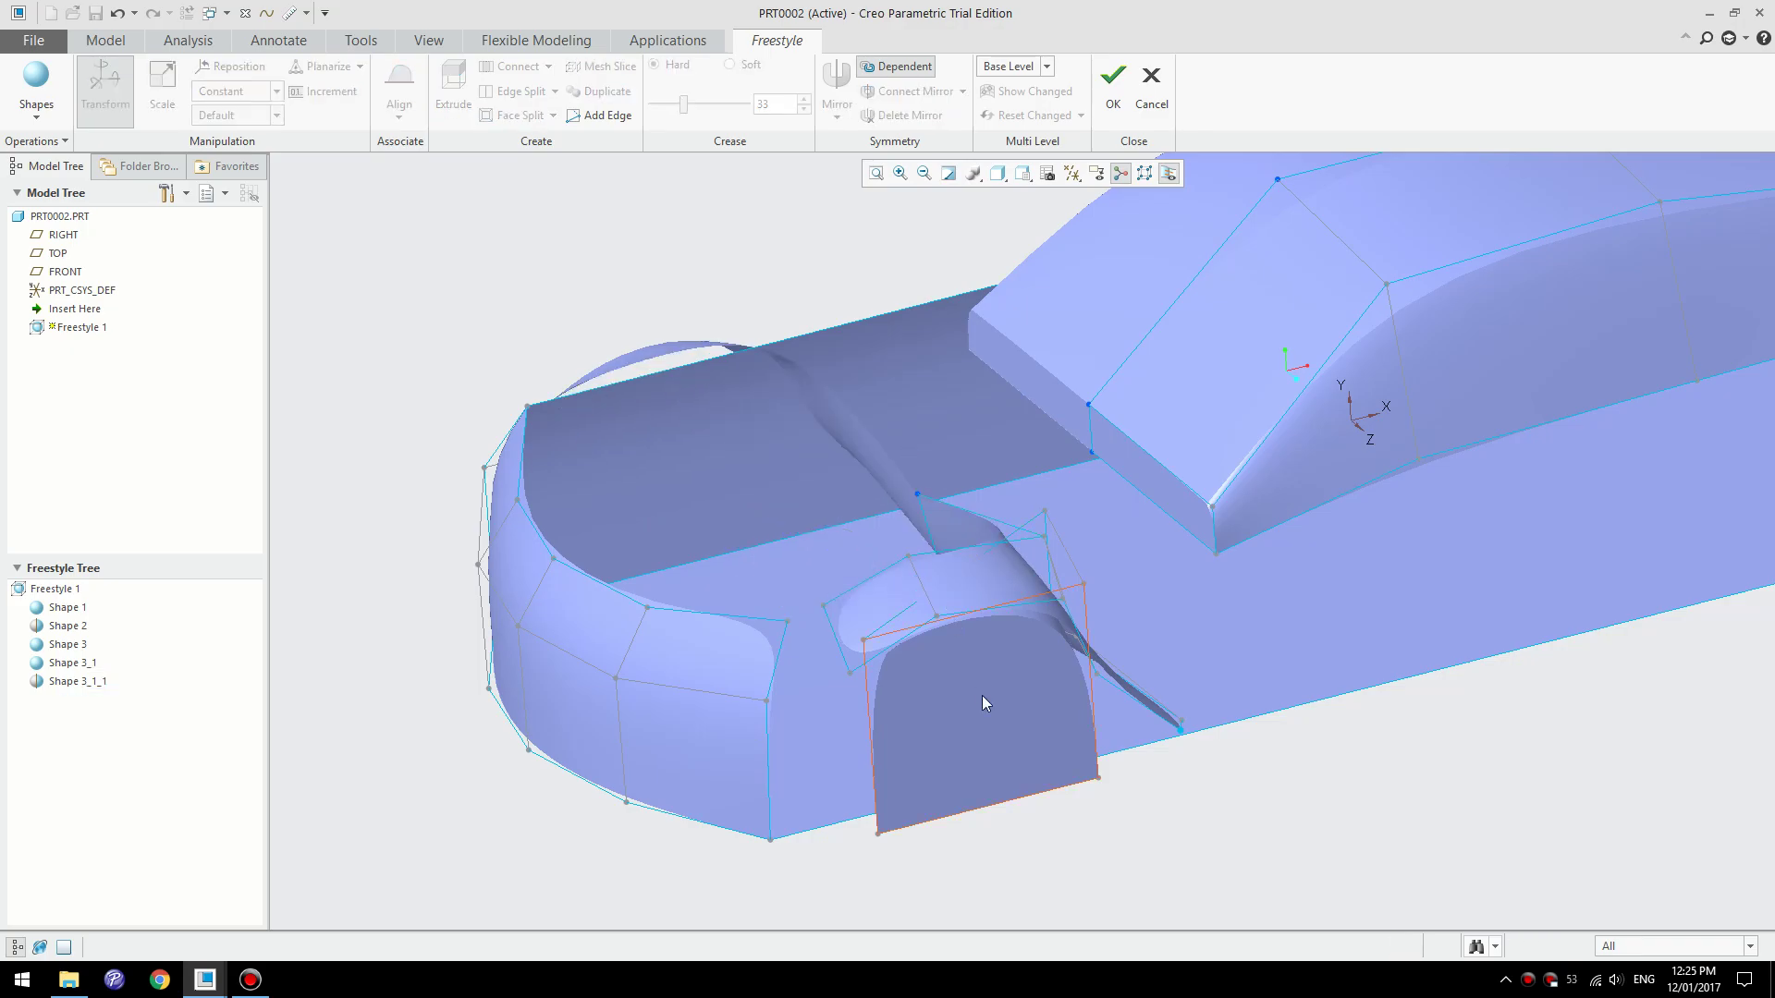
middle_drag(981, 695, 814, 685)
click(958, 625)
key(Delete)
click(1033, 646)
key(Delete)
- Connect the front edge of the near-side fender strip to the rear corner edge of the nose
scroll(815, 685, down, 3)
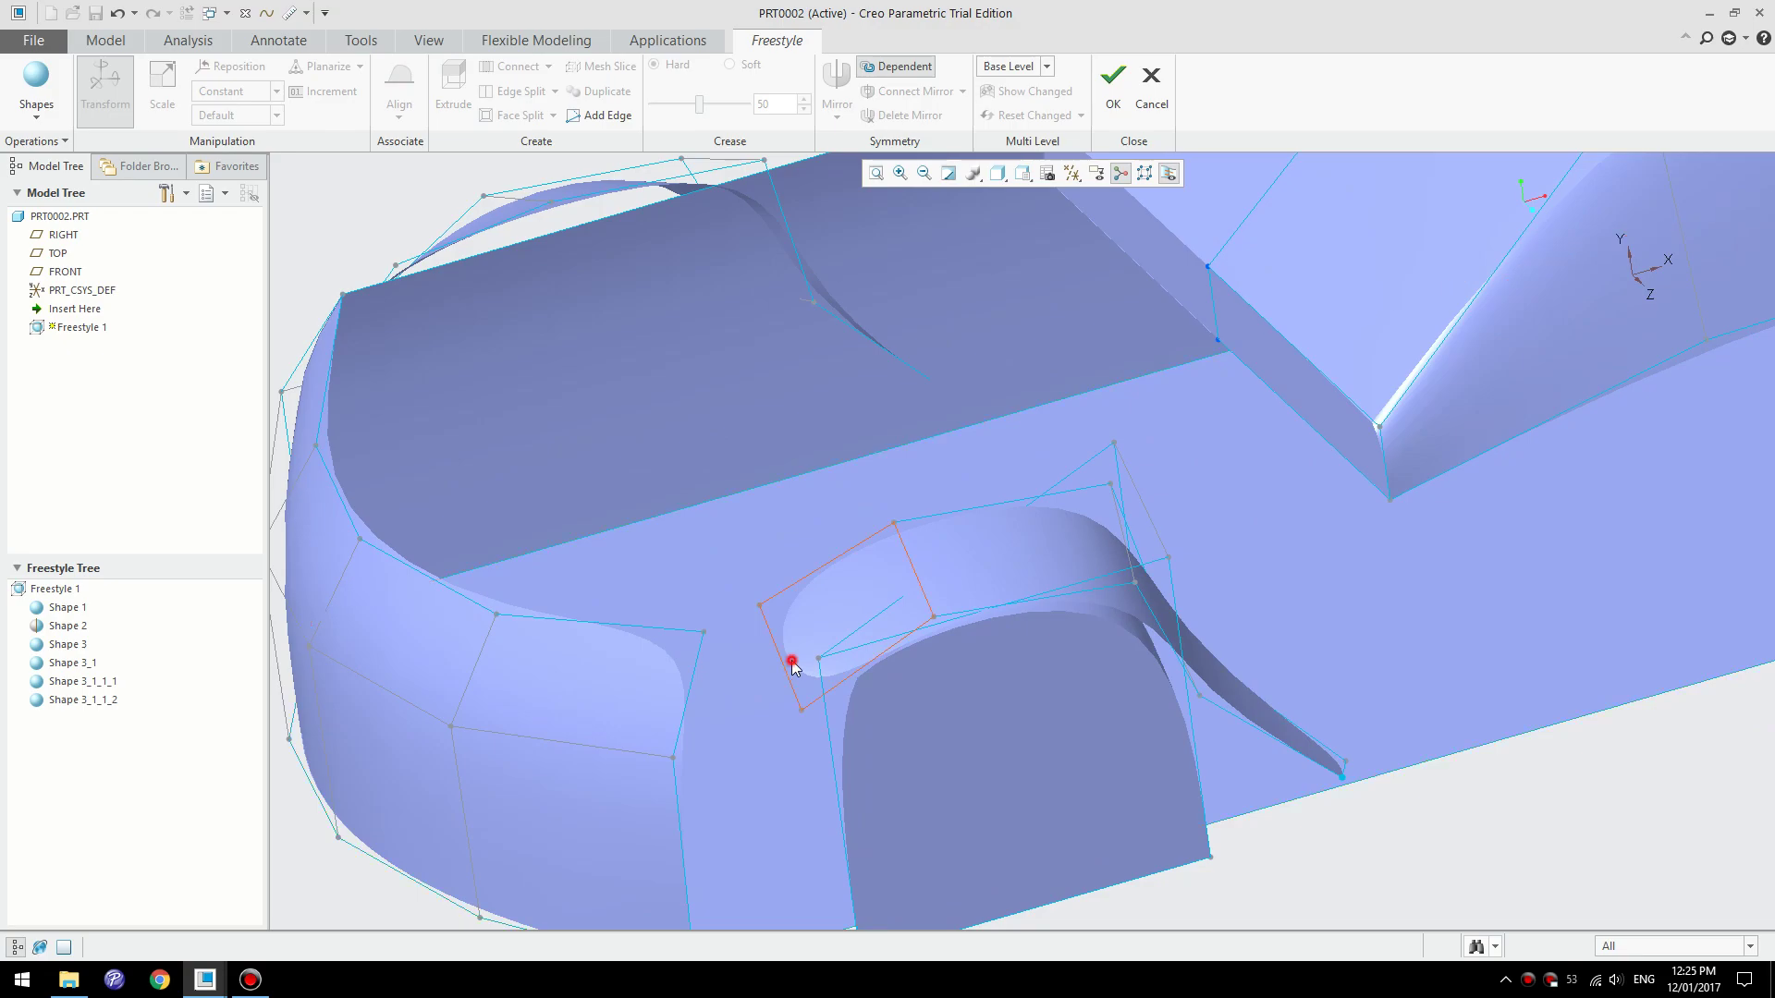
click(784, 667)
click(784, 666)
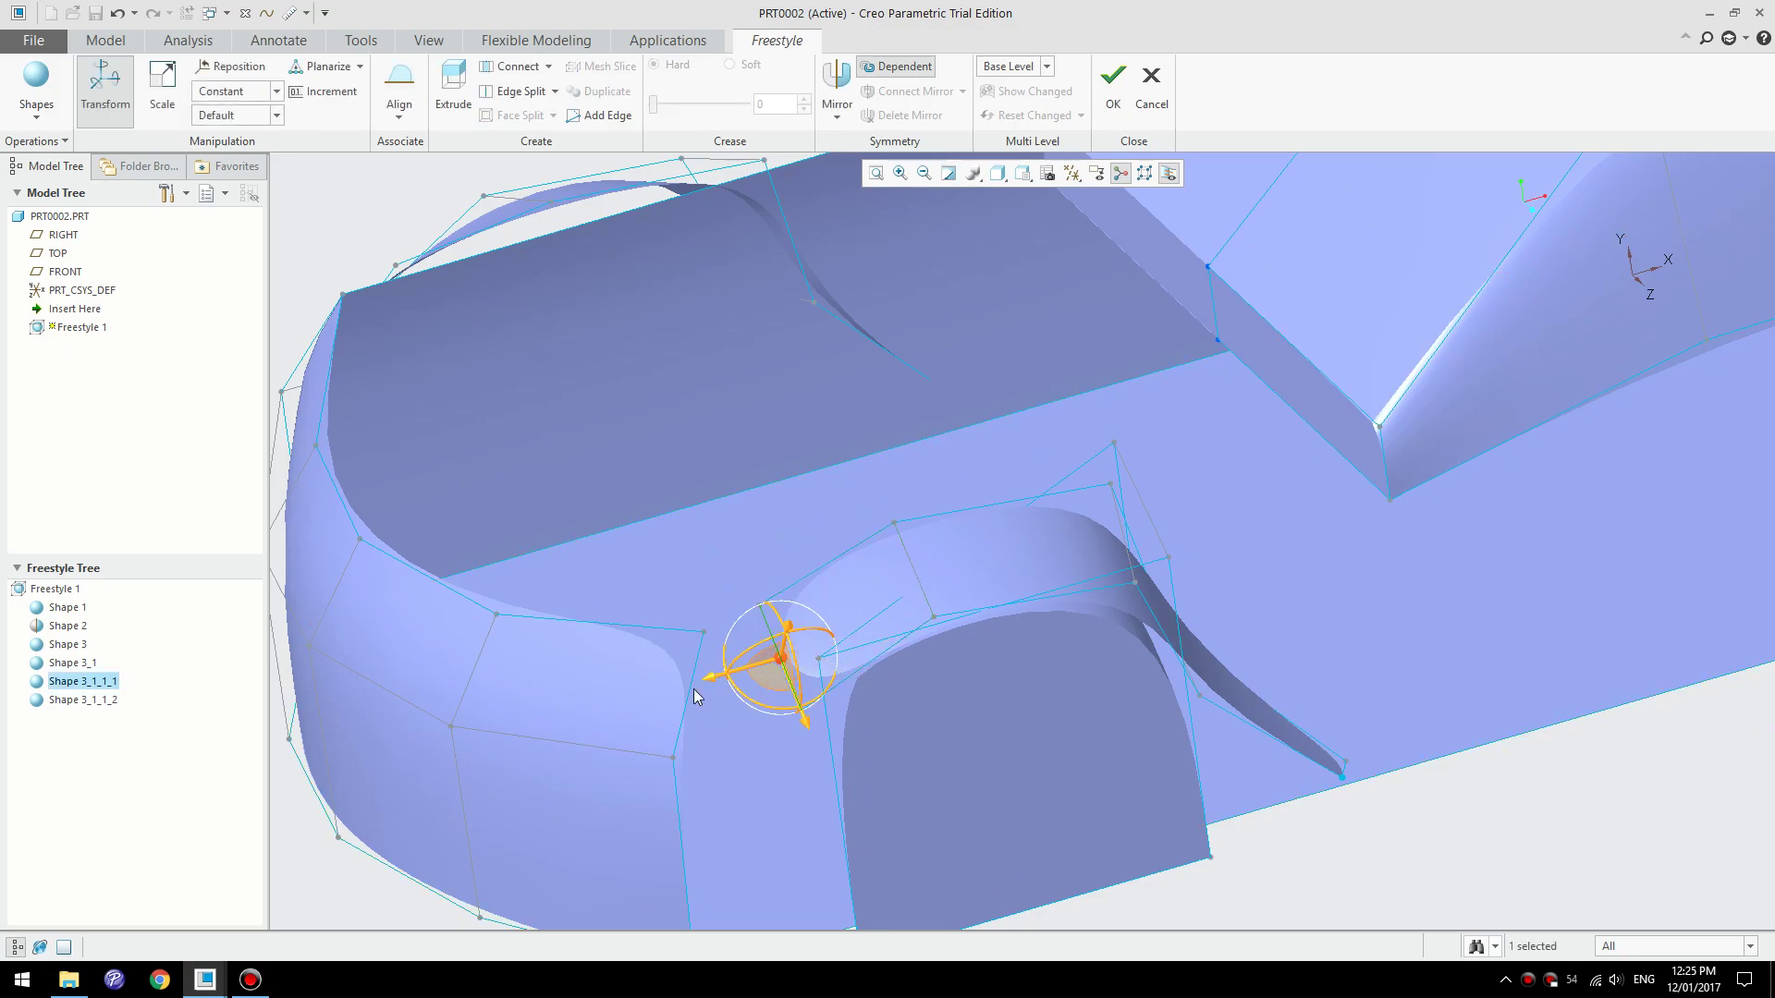
ctrl+click(681, 724)
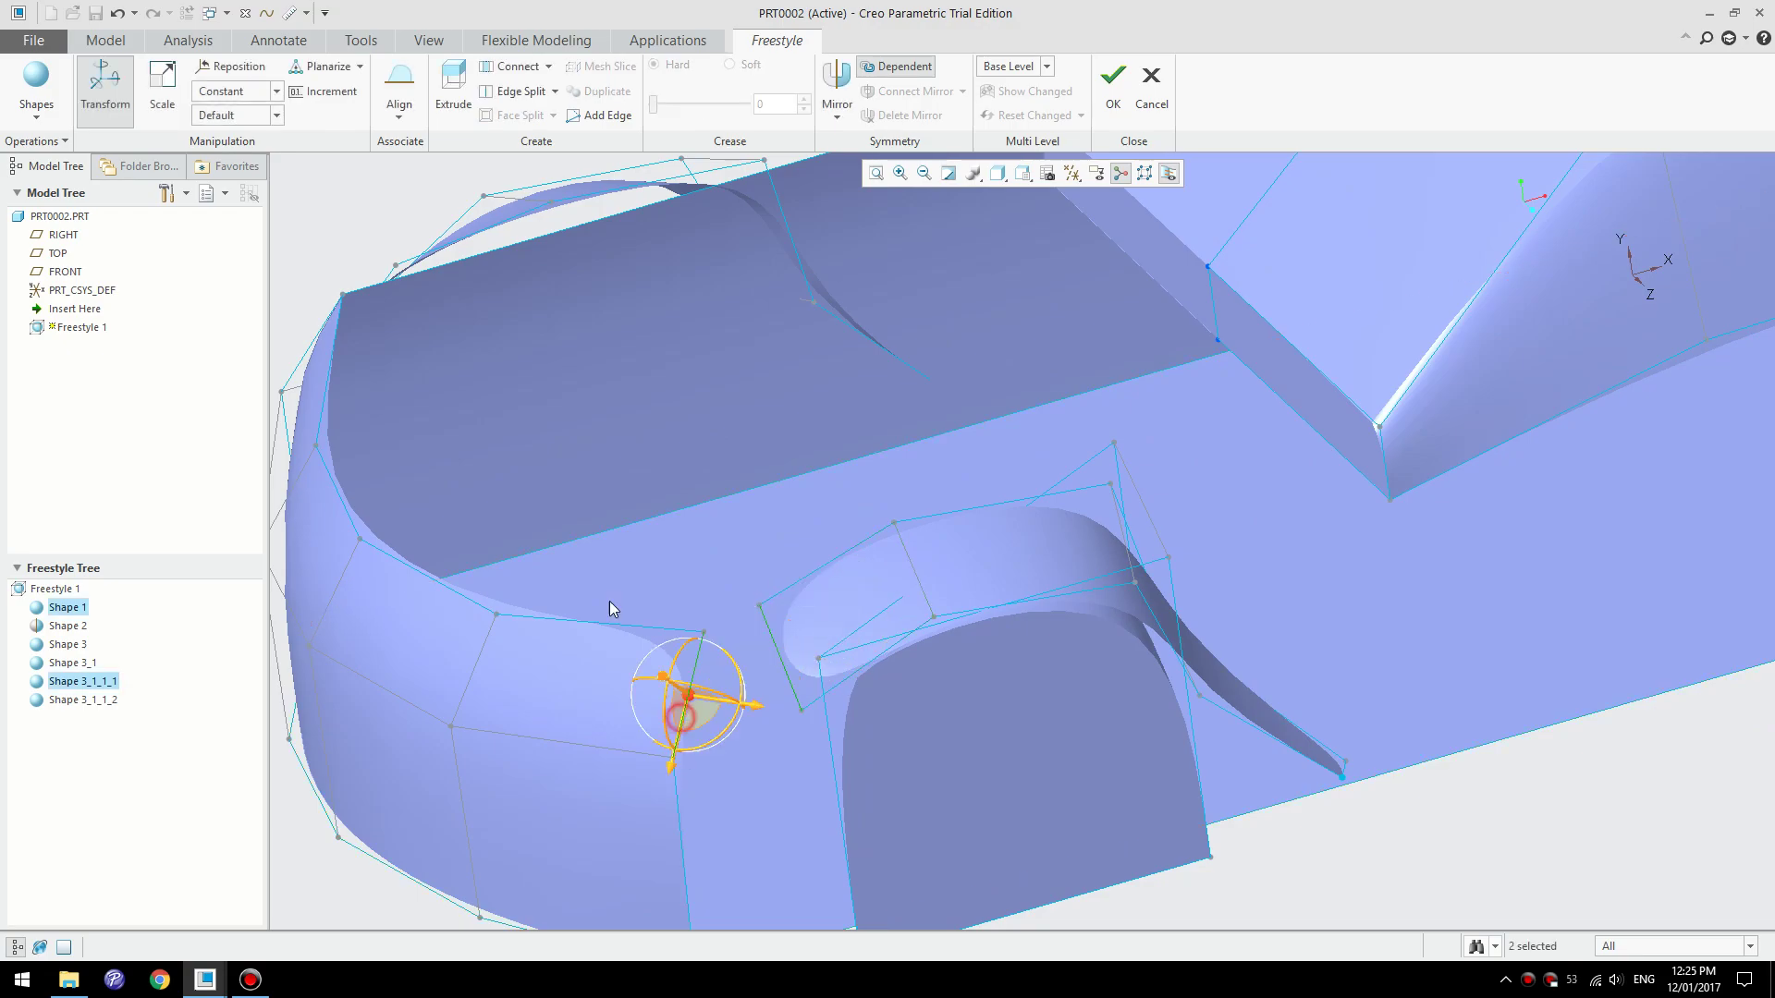
click(507, 73)
scroll(802, 701, down, 3)
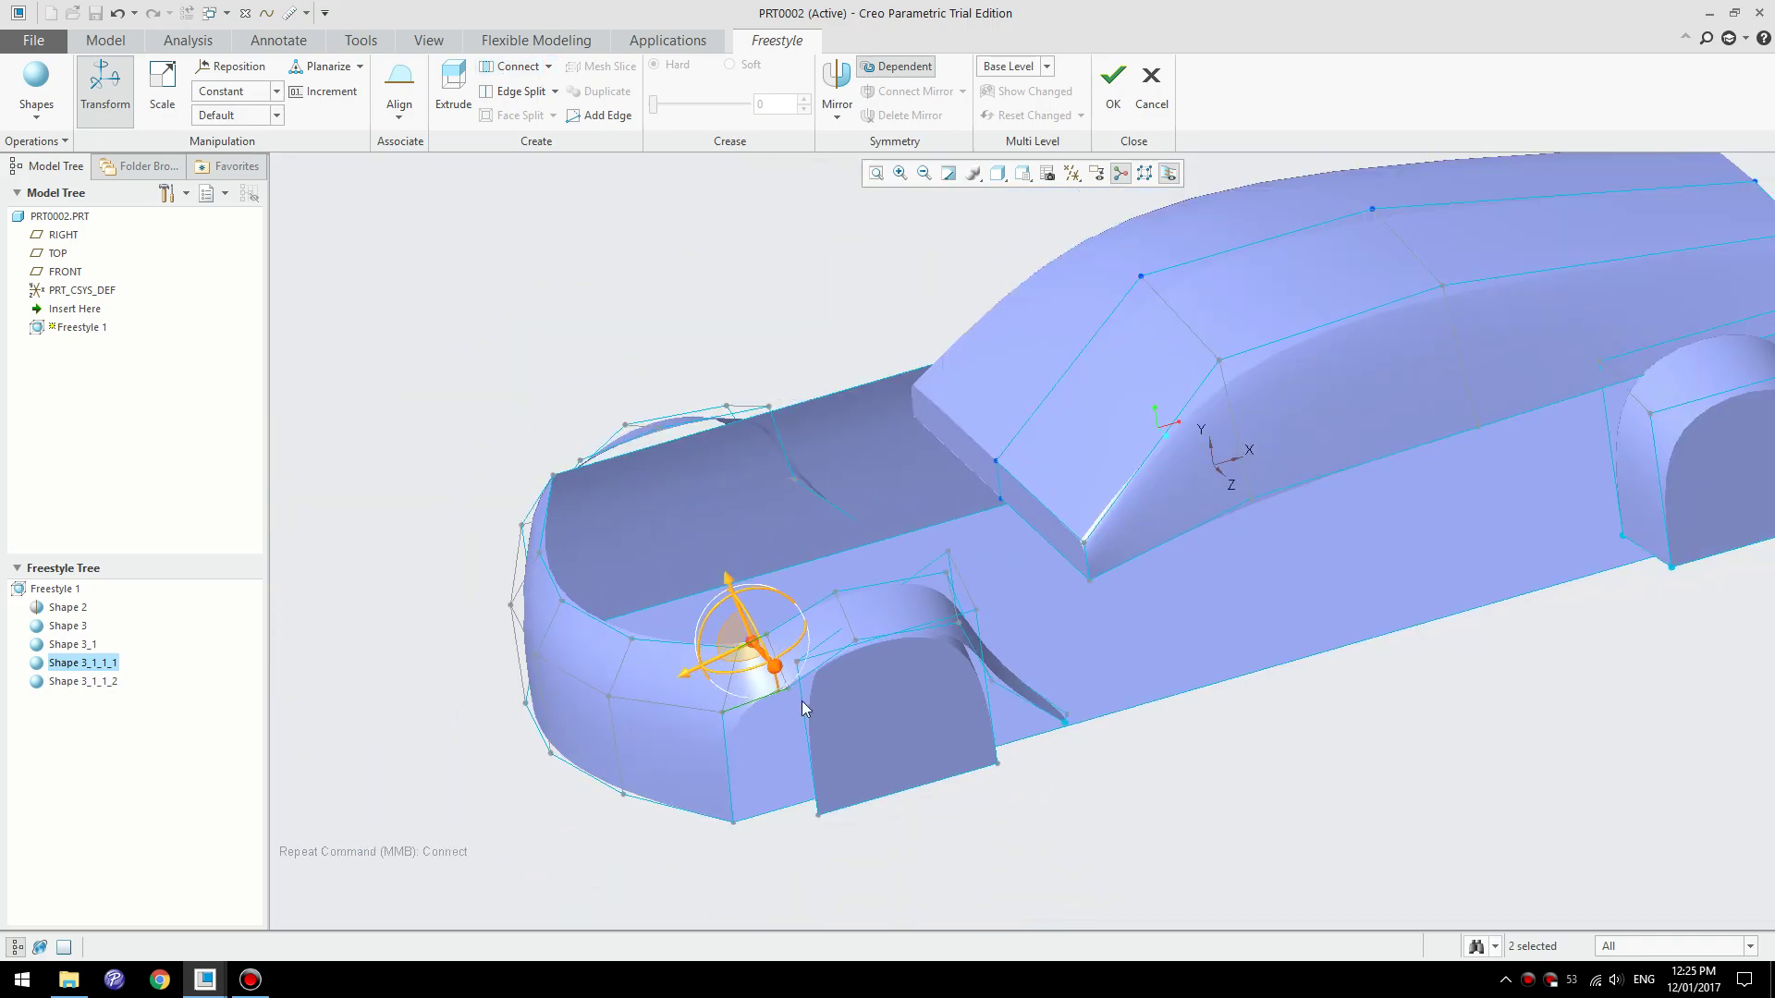
- Examine the transition between the nose and the front fender from several angles
click(927, 822)
middle_drag(1002, 823, 1055, 658)
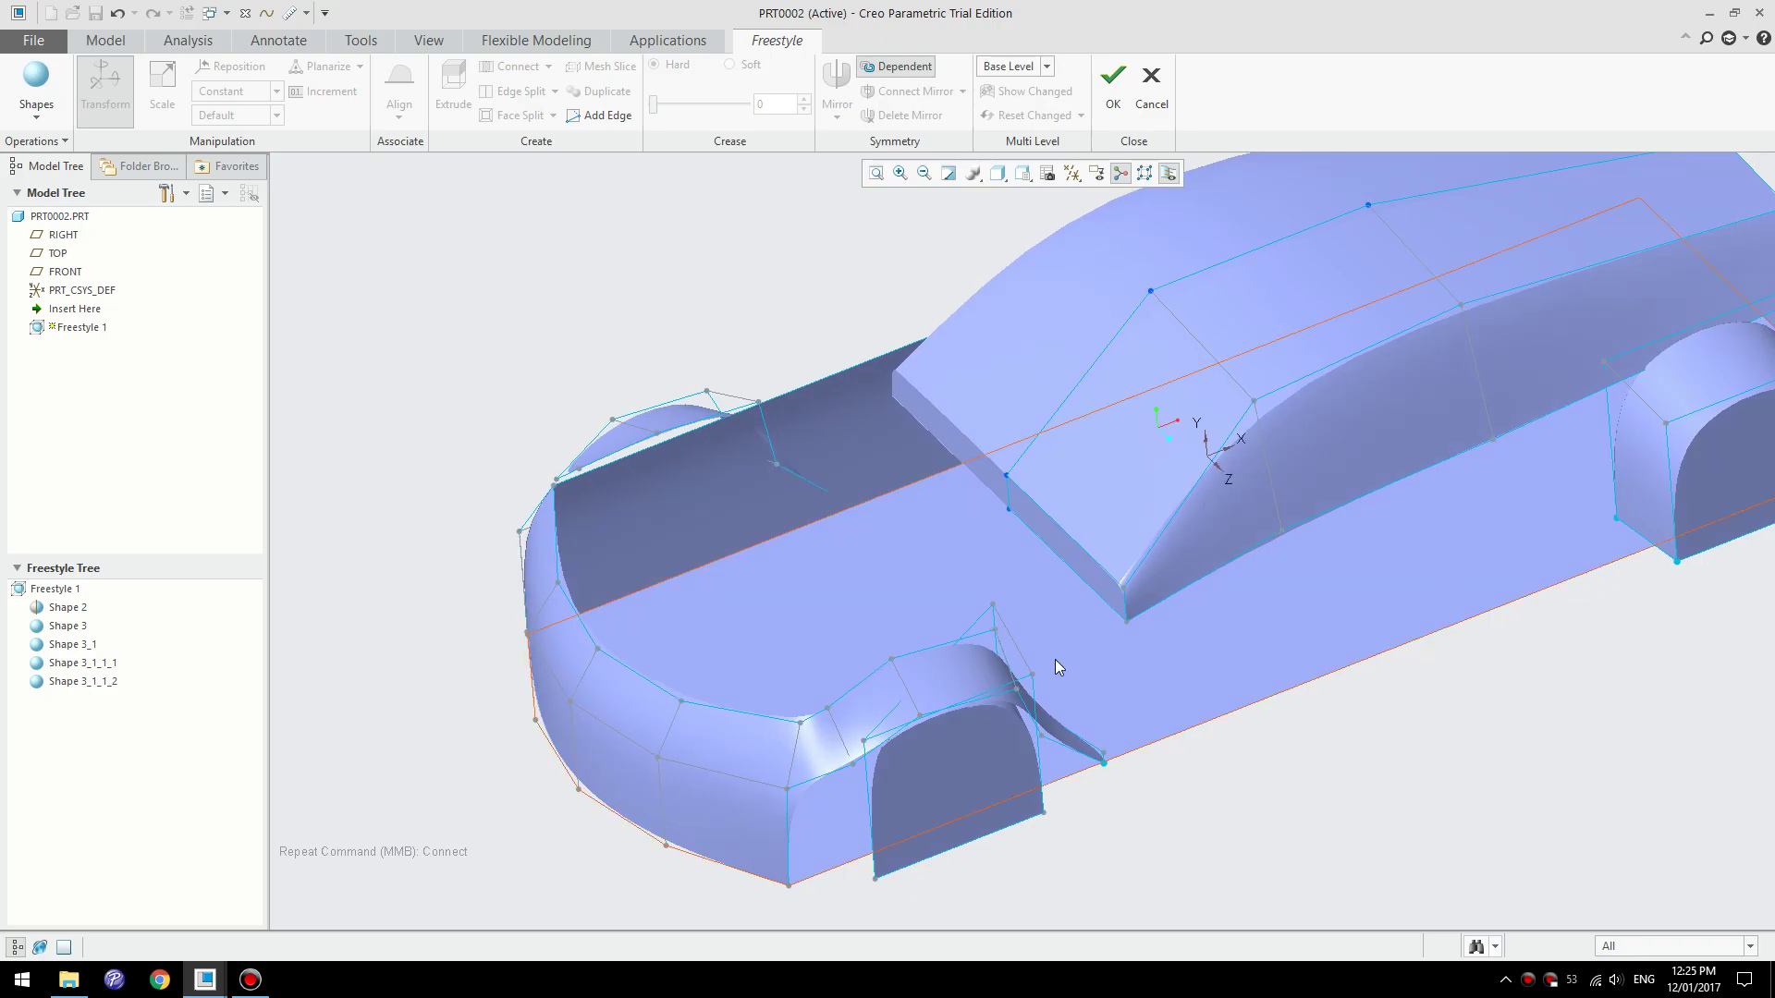
scroll(826, 810, down, 2)
scroll(826, 804, down, 3)
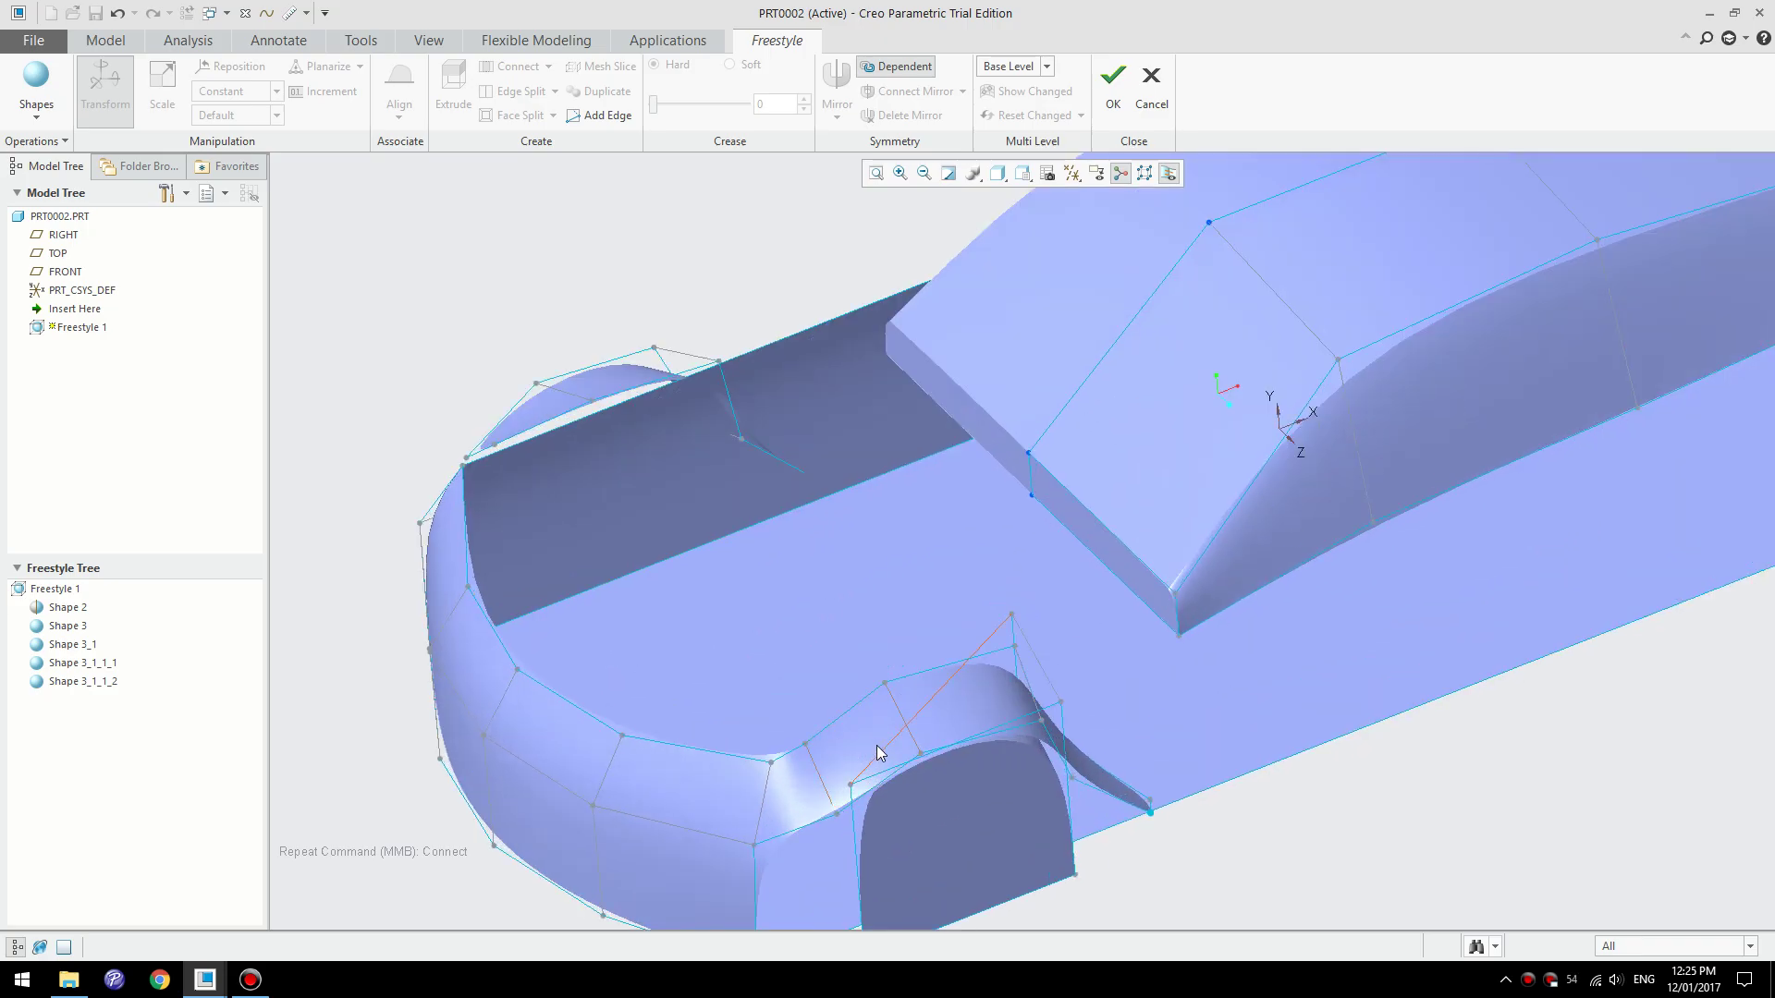
middle_drag(877, 745, 629, 583)
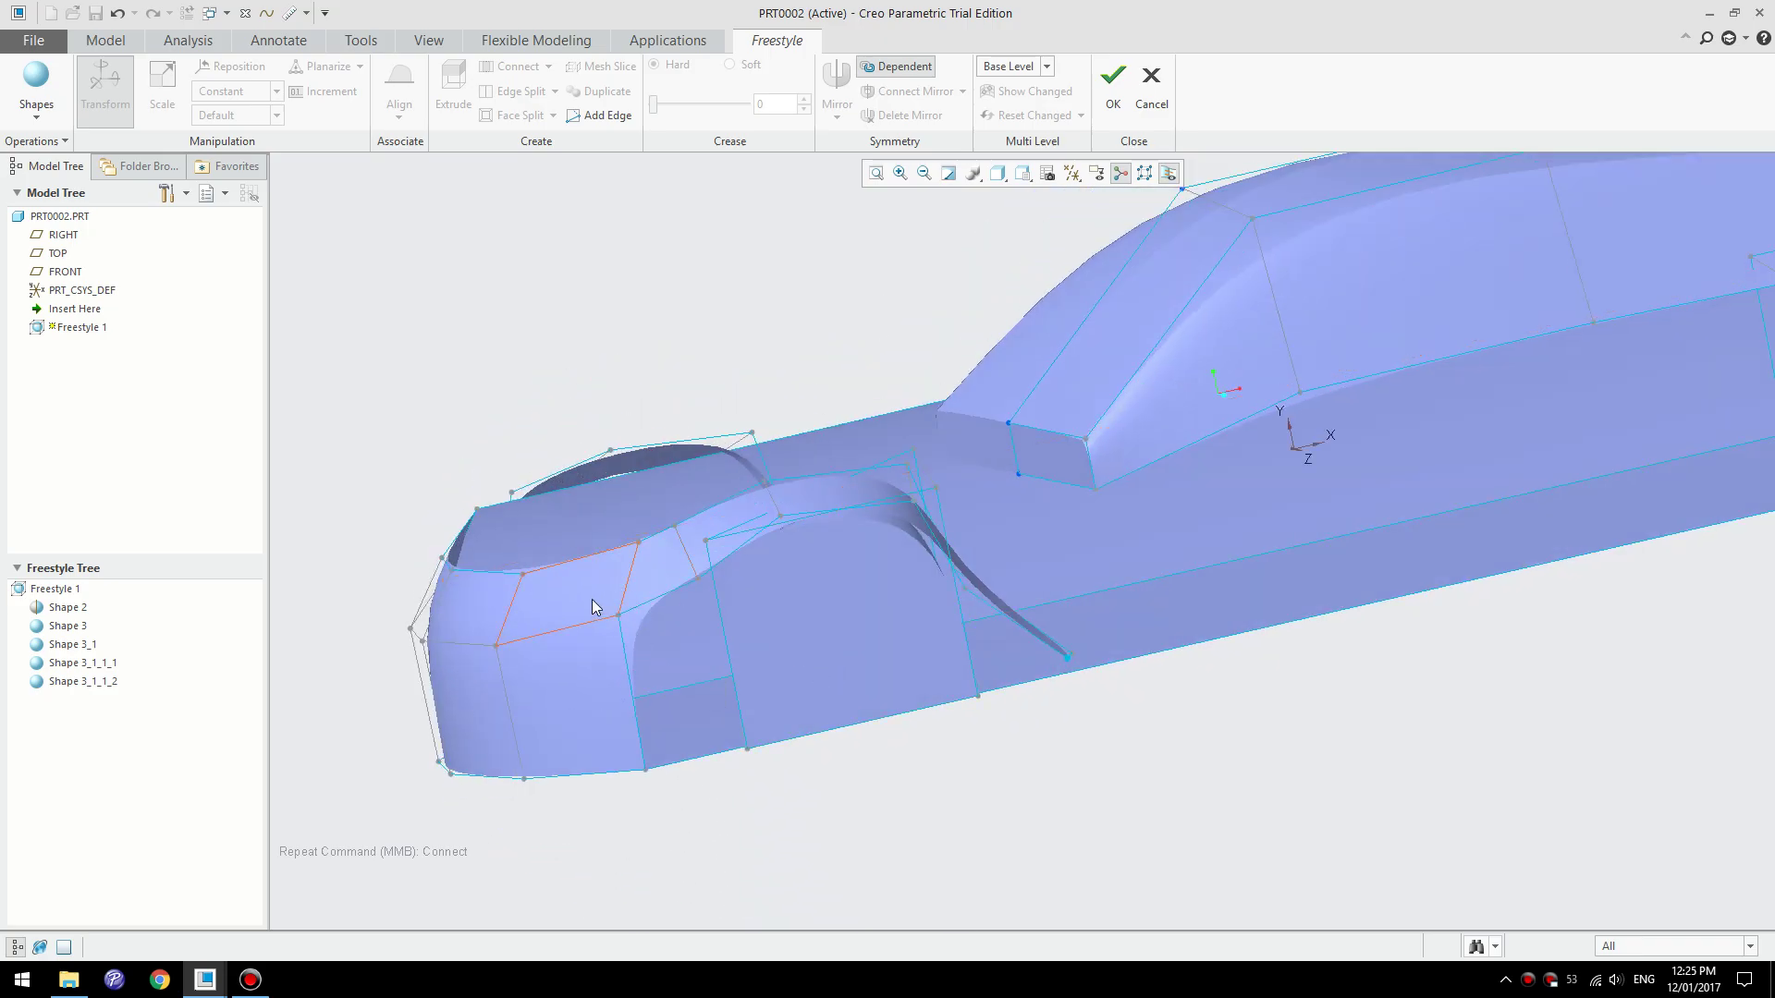
scroll(750, 723, up, 2)
middle_drag(752, 719, 875, 684)
scroll(1045, 689, down, 1)
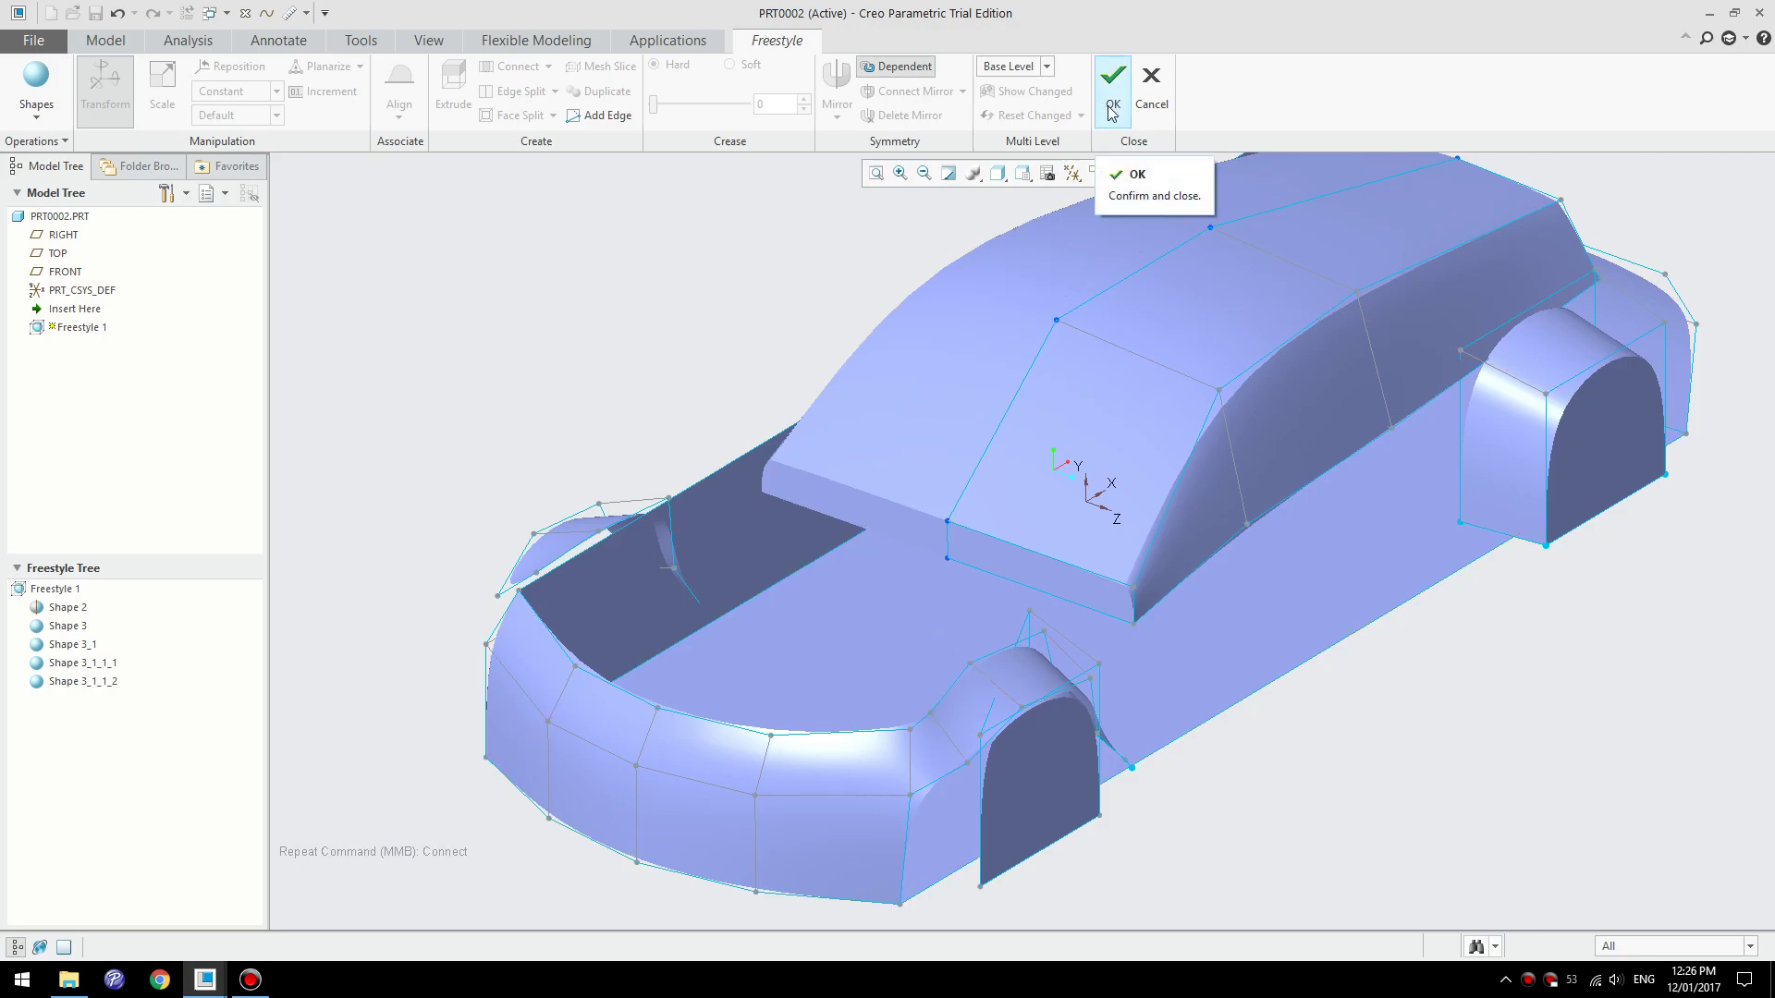
- Cancel the Freestyle edit, discarding its changes, and return to the part model
click(1151, 88)
click(898, 531)
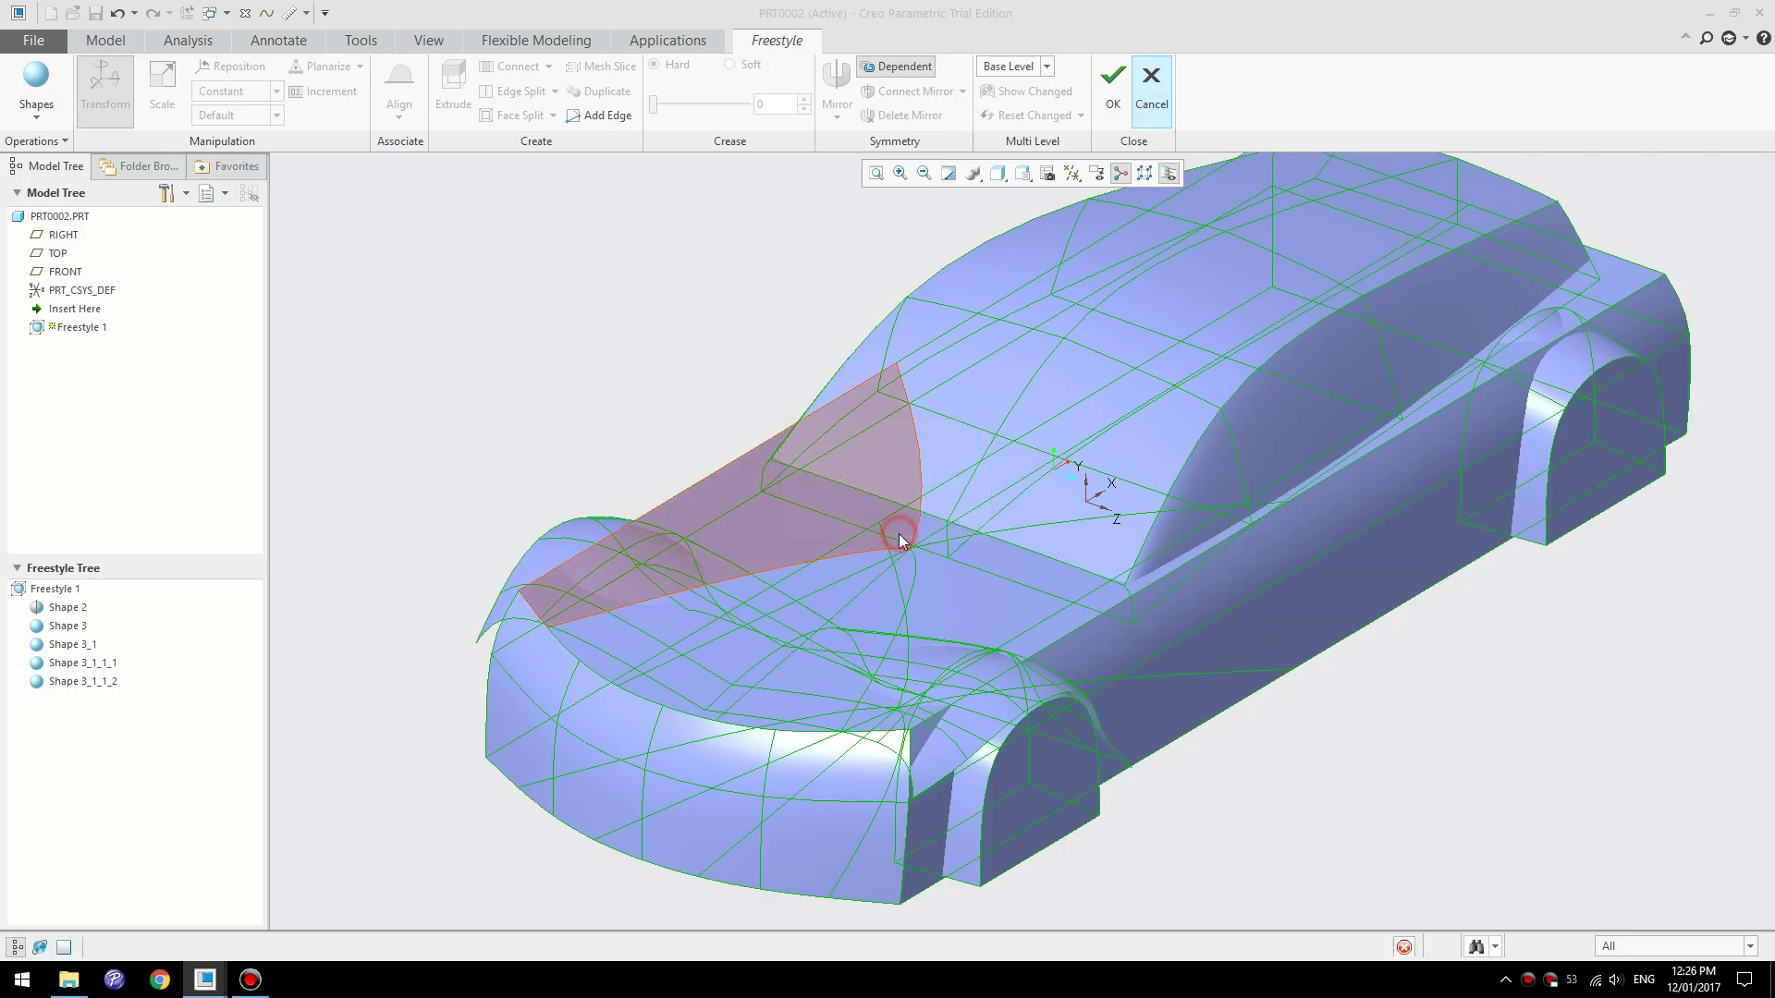
click(573, 432)
scroll(574, 432, up, 1)
middle_drag(573, 432, 536, 418)
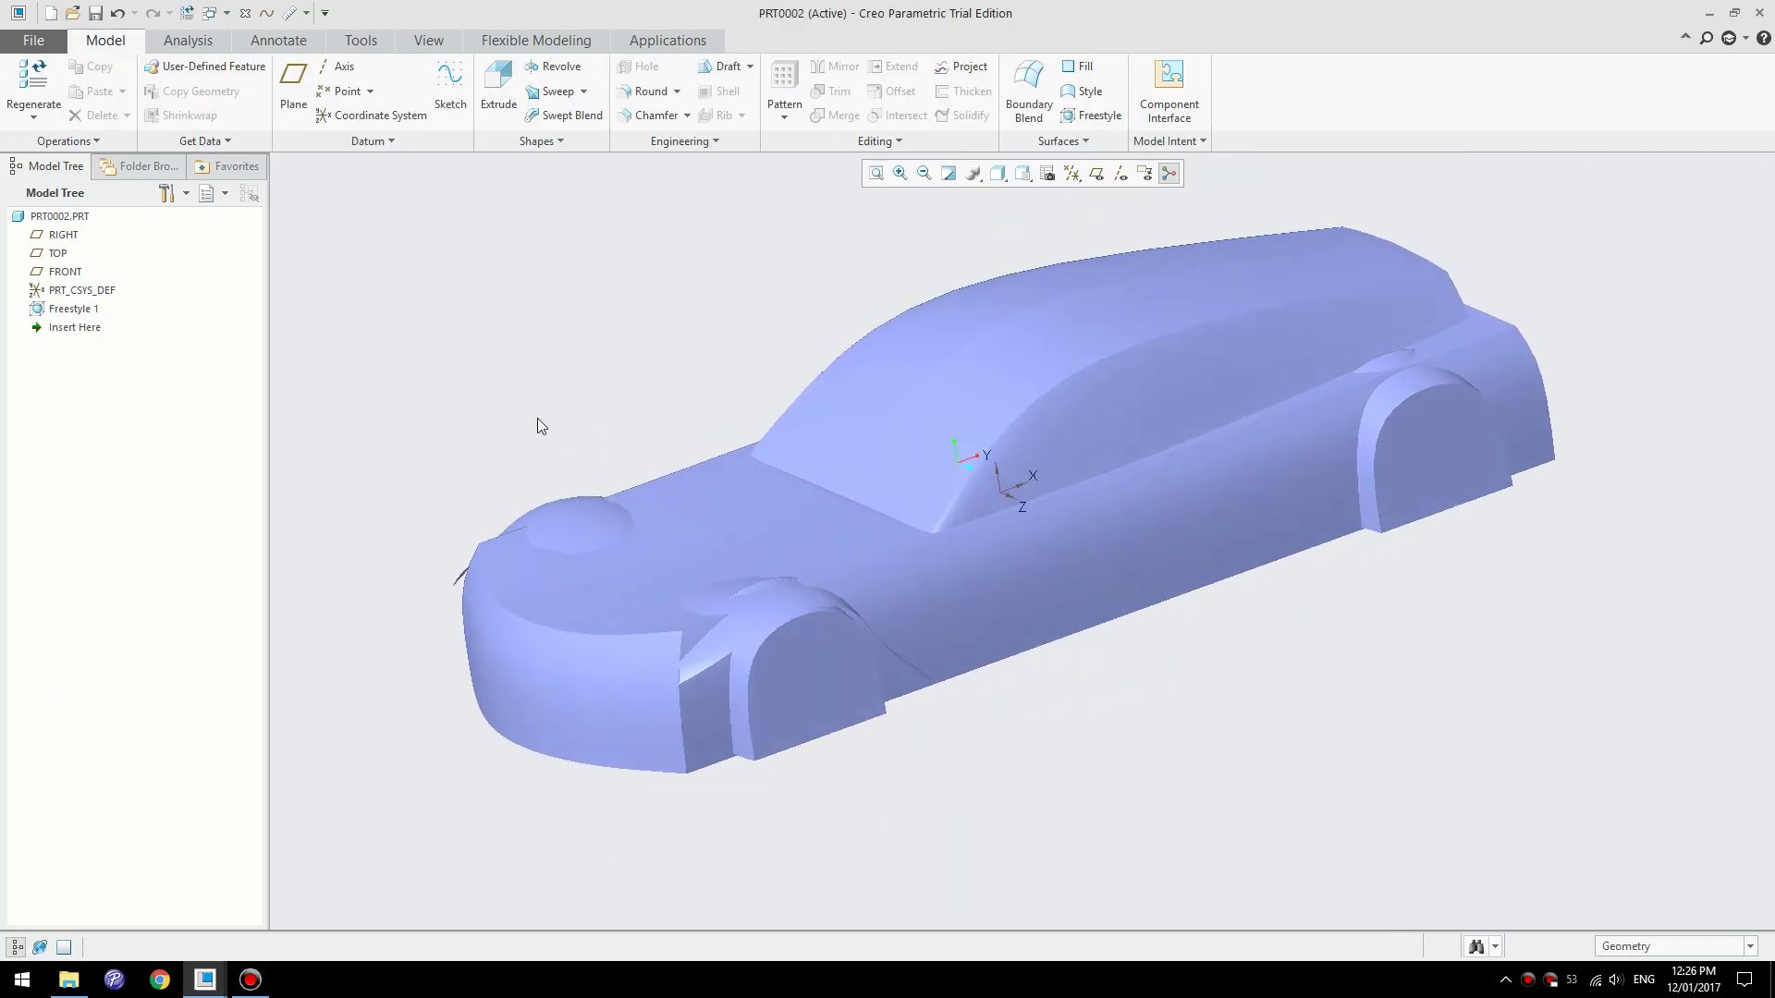